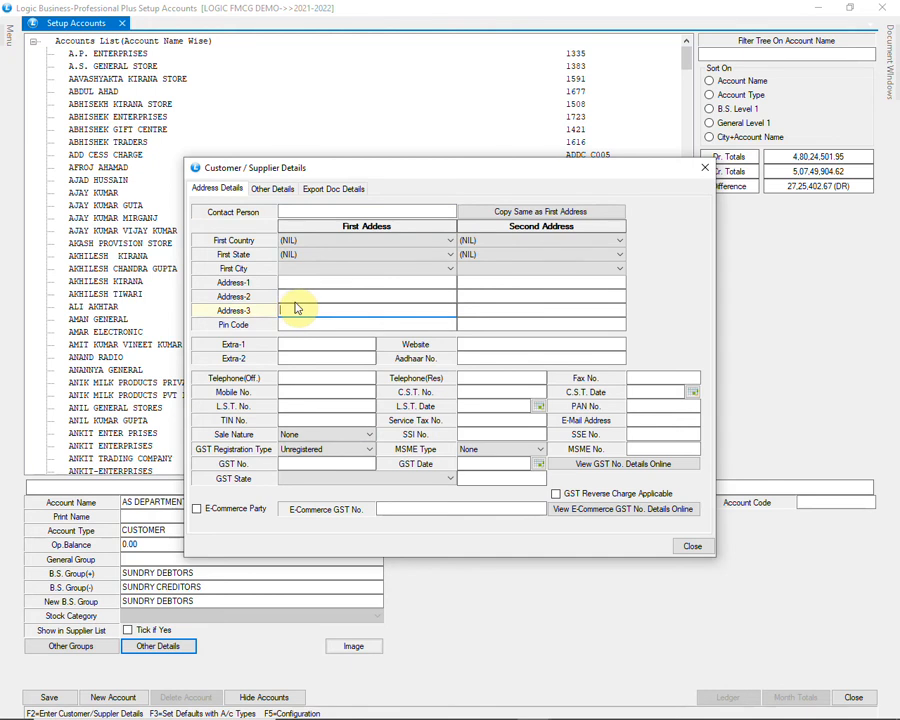
# Step: Examine the customer's mobile number, sale nature, GST registration, GST number, GST state and bank details fields and their options
pyautogui.click(299, 393)
pyautogui.click(344, 434)
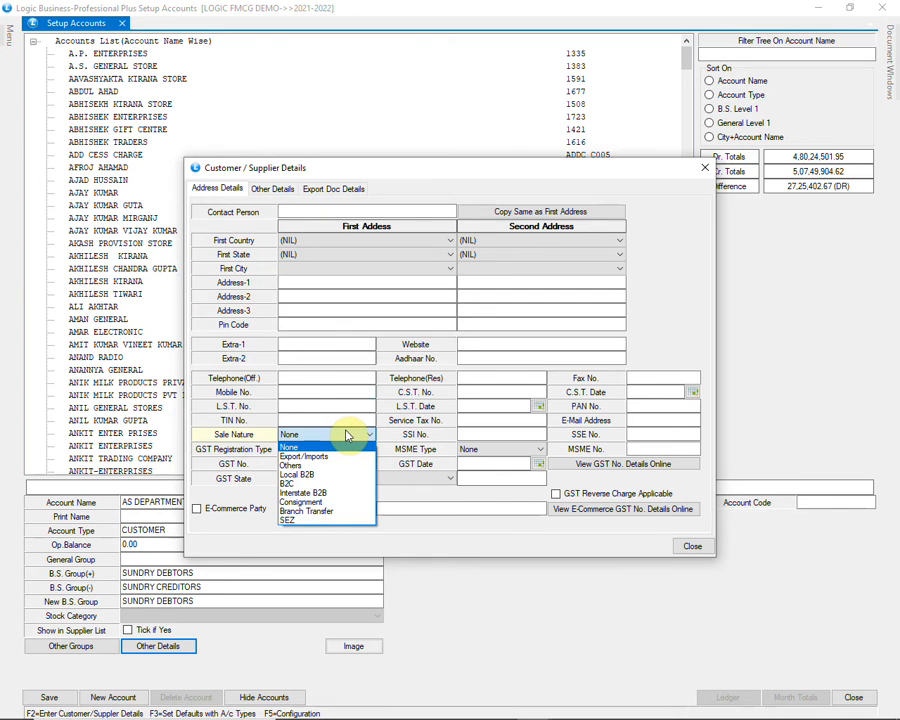
pyautogui.click(347, 434)
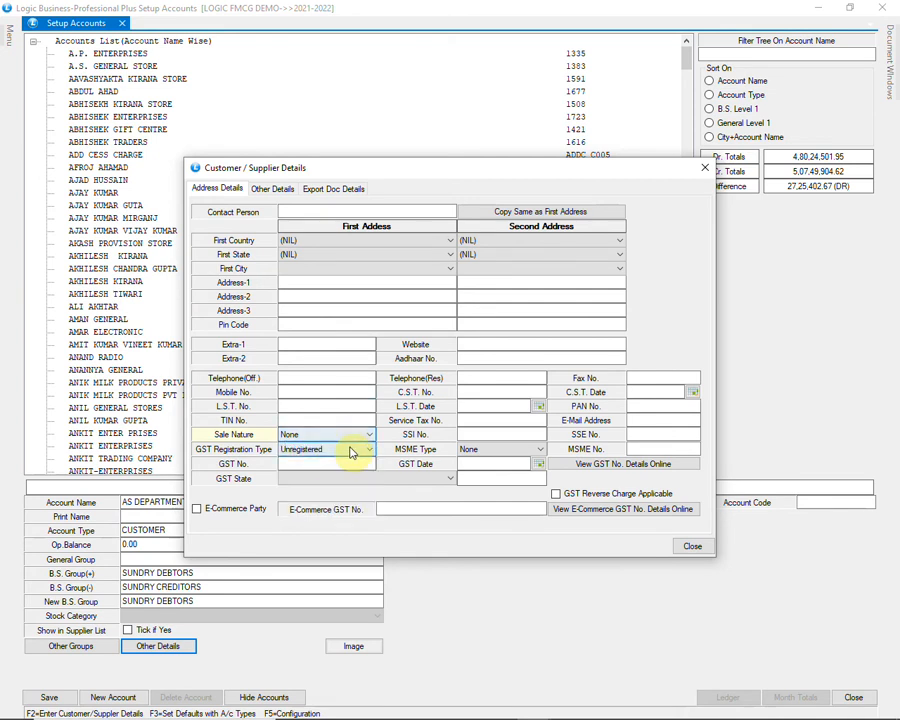
pyautogui.click(350, 451)
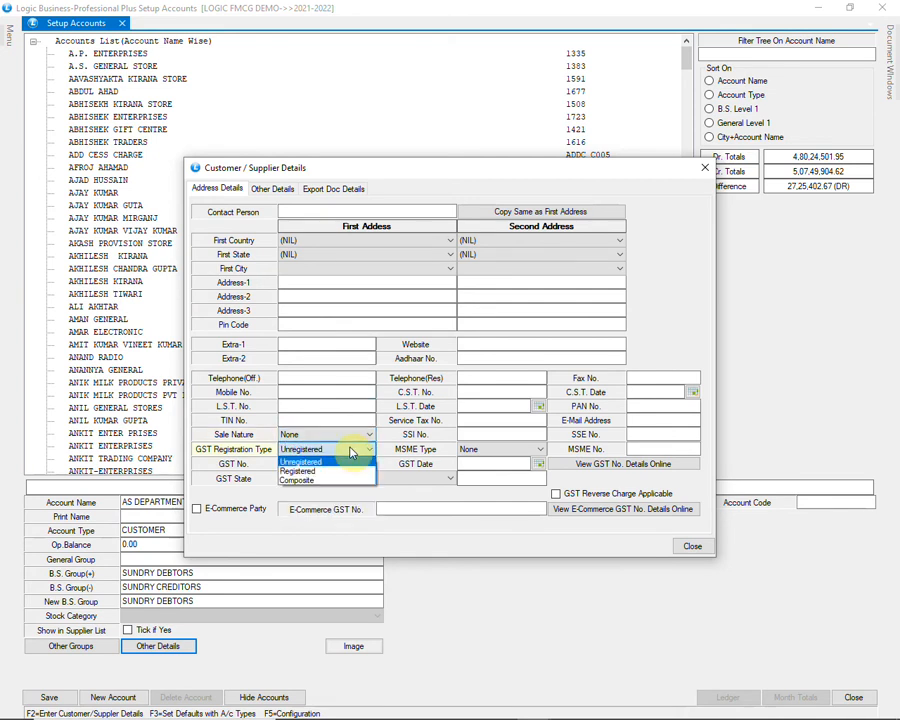
pyautogui.click(350, 451)
pyautogui.click(308, 463)
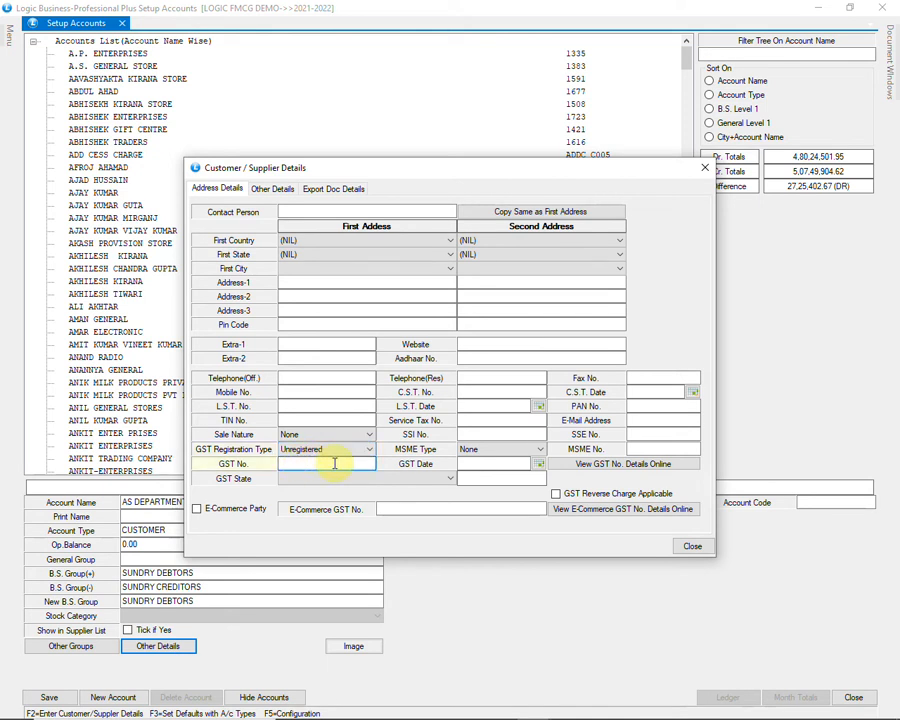
pyautogui.click(391, 482)
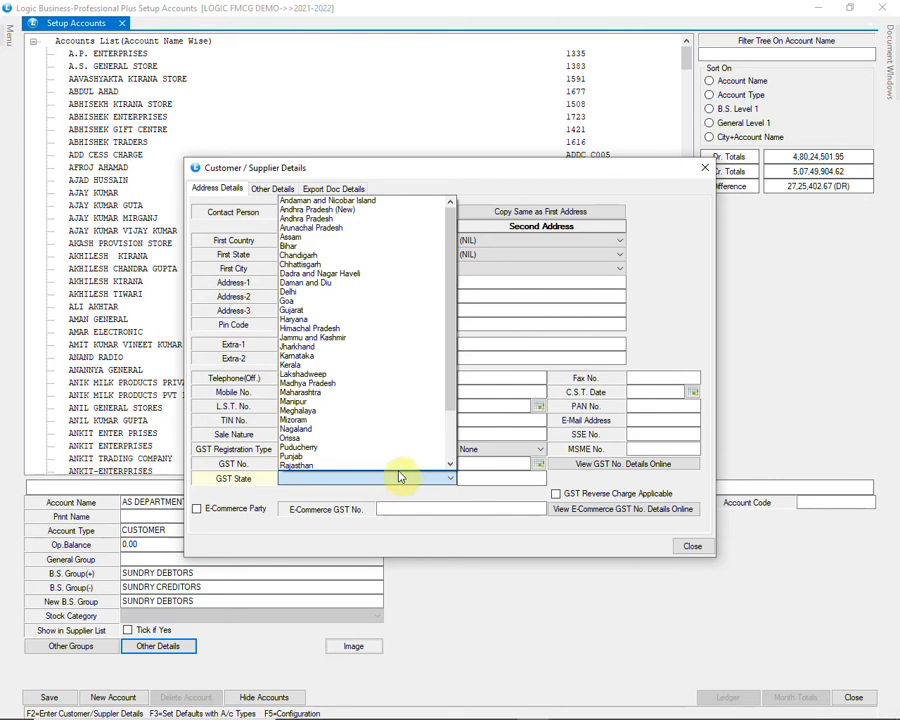
pyautogui.scroll(-3, 400, 452)
pyautogui.scroll(1, 393, 472)
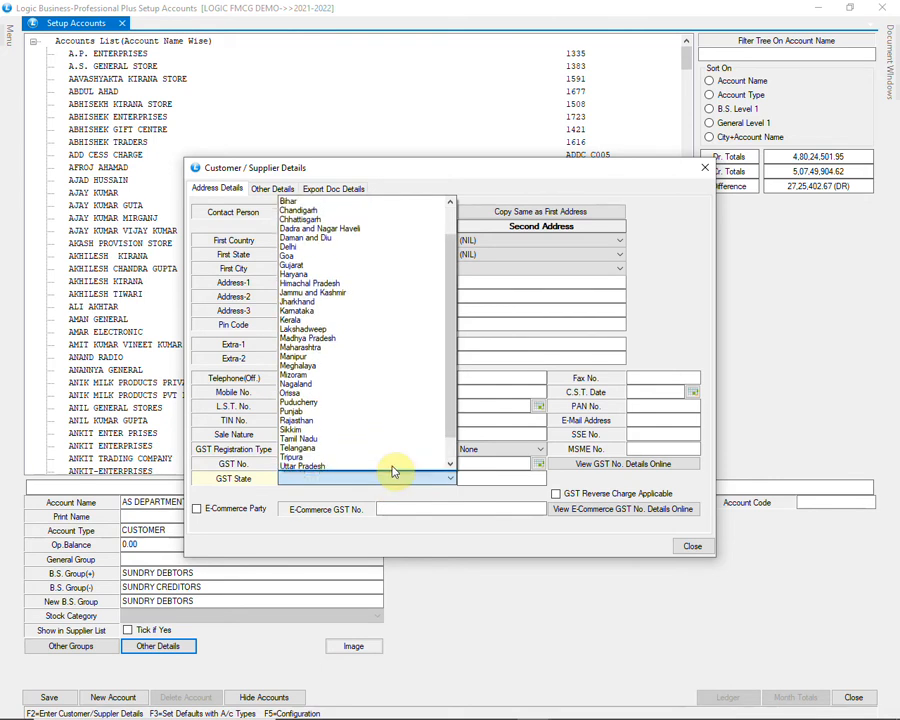
pyautogui.scroll(2, 393, 472)
pyautogui.click(391, 479)
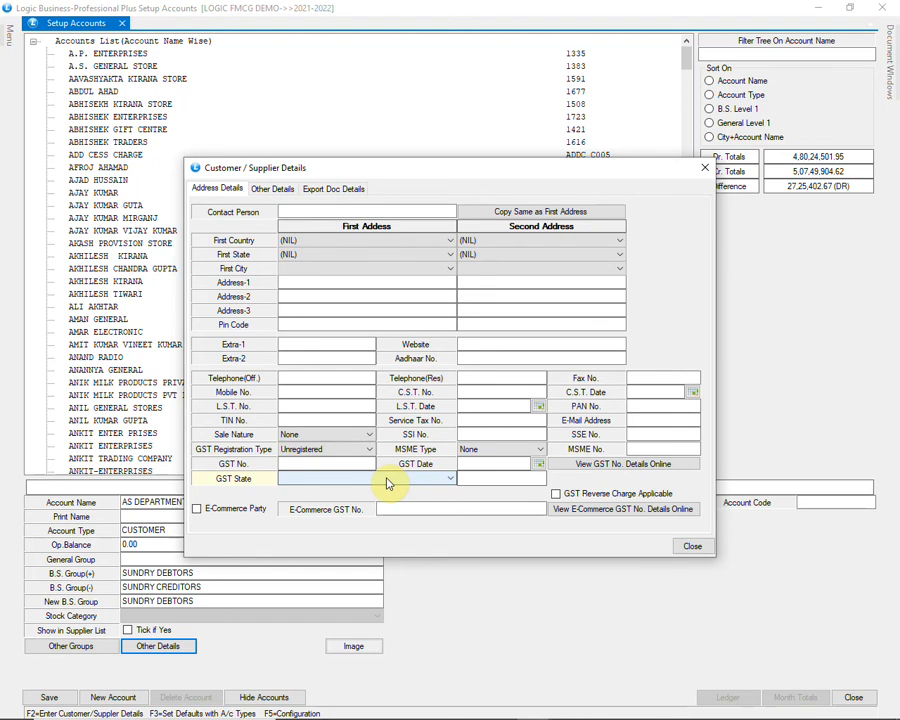
pyautogui.click(279, 191)
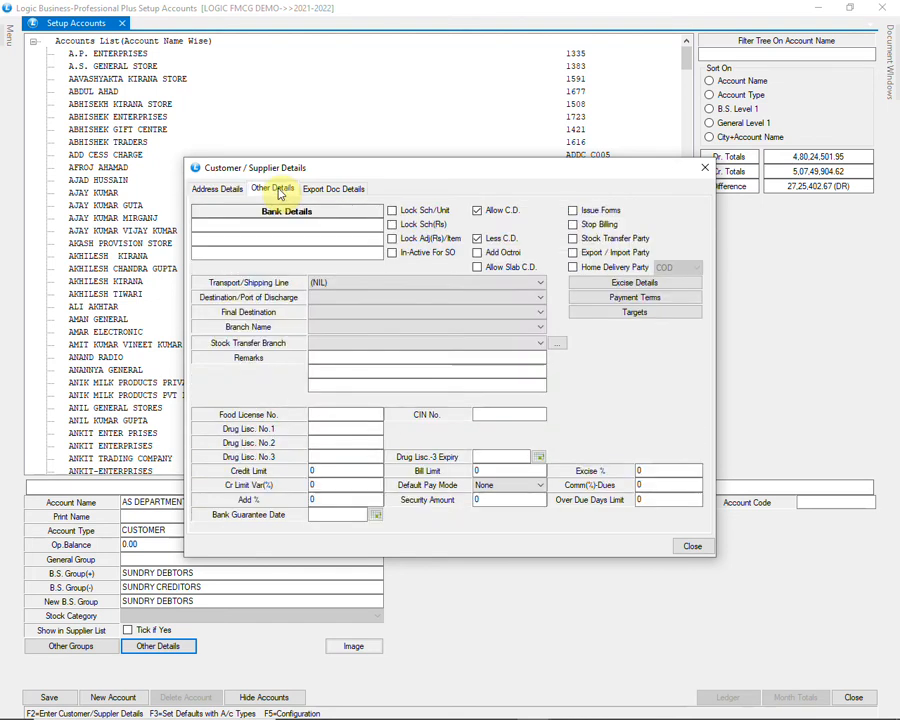
pyautogui.click(273, 252)
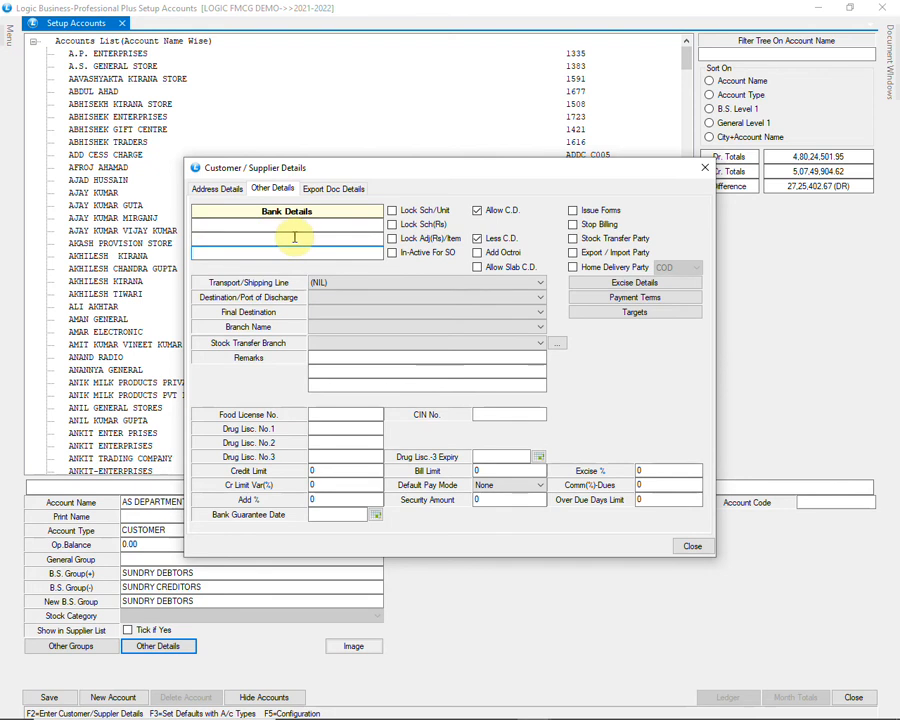
# Step: Set the customer's sale nature to B2C and save the AS DEPARTMENTAL STORE account
pyautogui.click(217, 189)
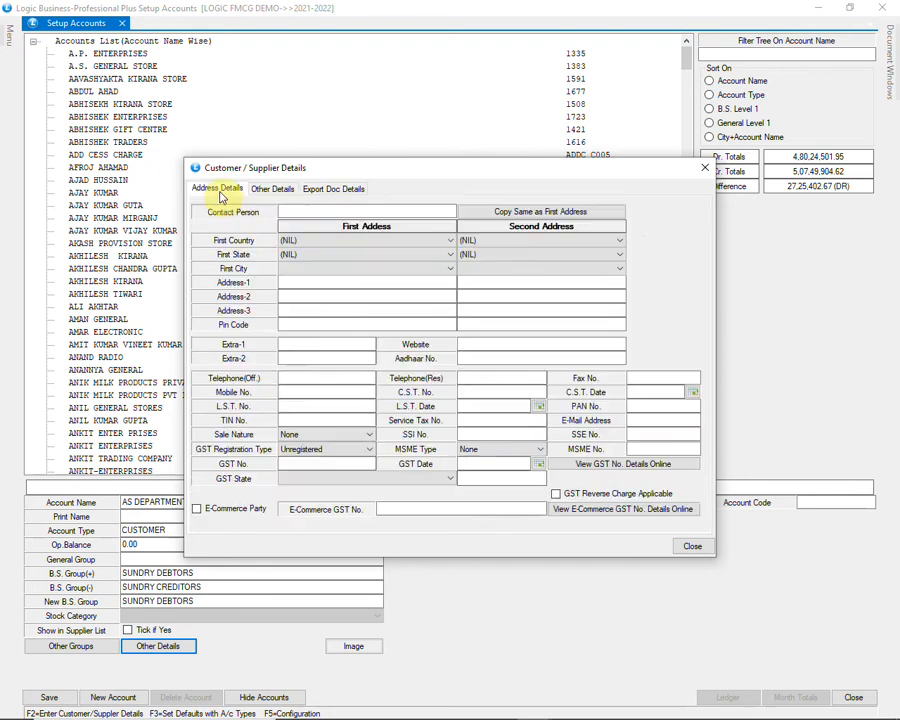
pyautogui.click(302, 435)
pyautogui.click(290, 483)
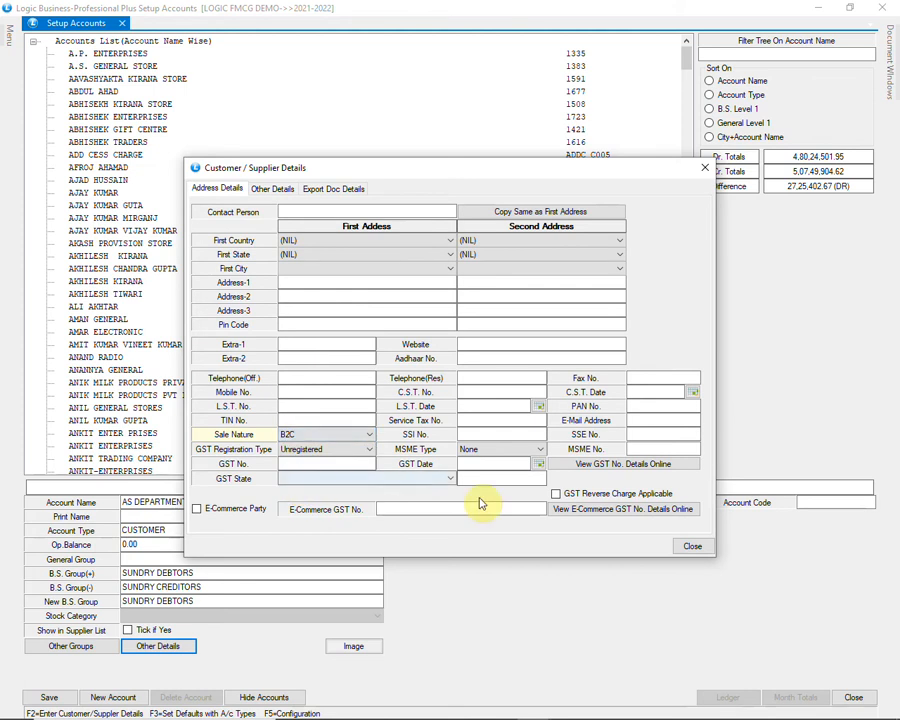
pyautogui.click(688, 549)
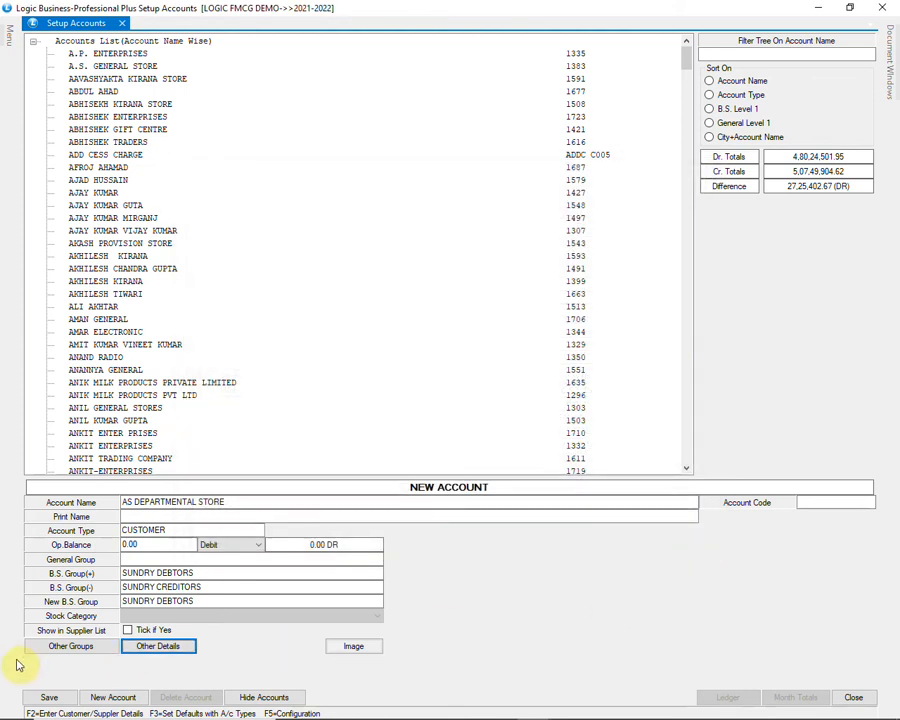
pyautogui.click(42, 695)
pyautogui.click(430, 414)
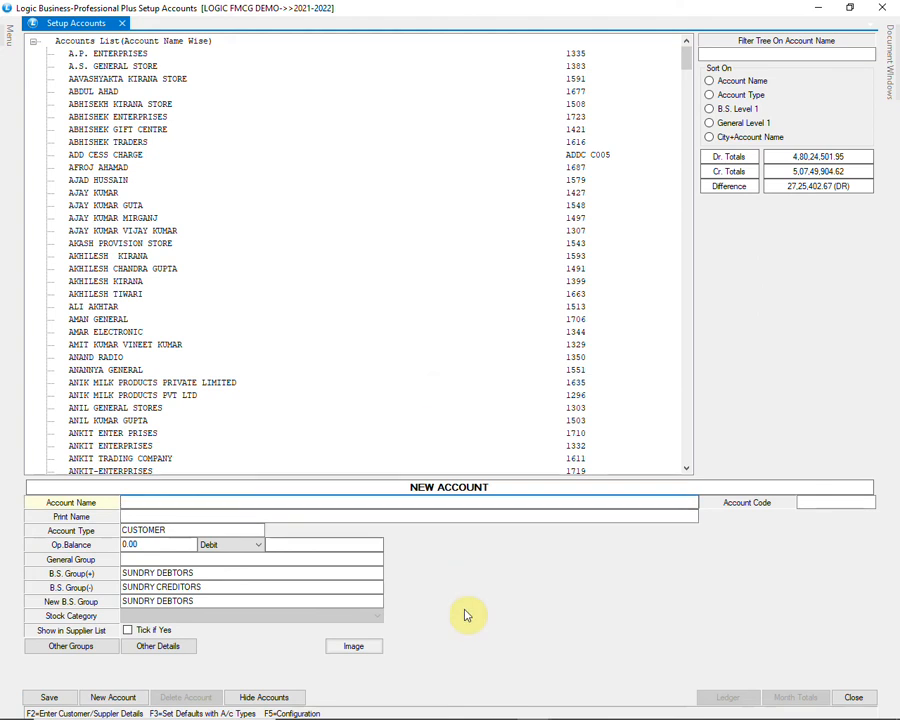
# Step: Enter a new account named WALMART INDIA PVT. LTD. with account type SUPPLIER, keeping the default opening balance
pyautogui.write('WALMART INDIA PVT. LTD.')
pyautogui.press('Return')
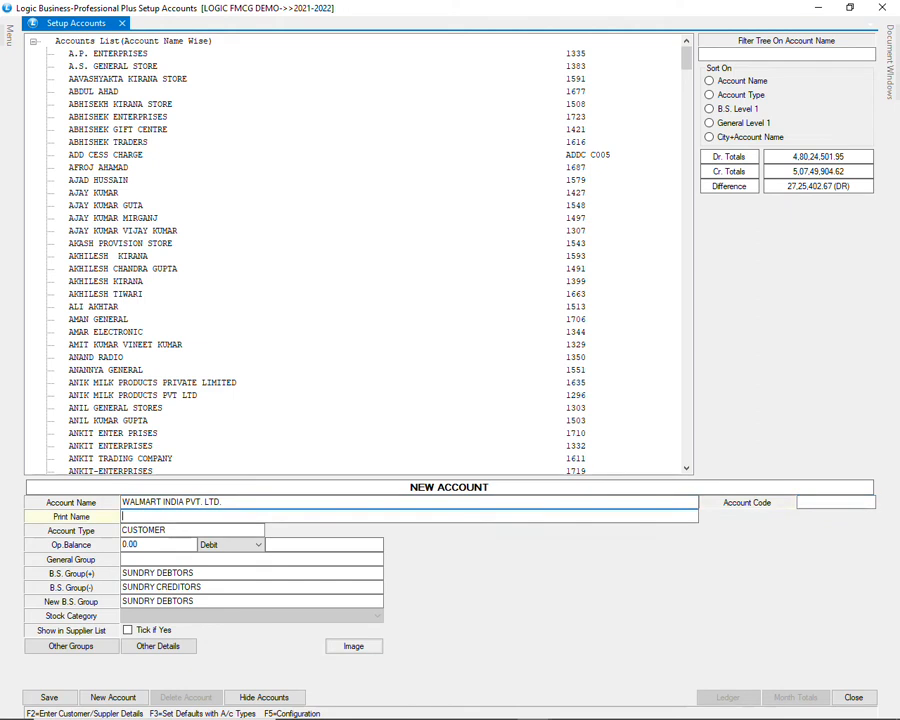
pyautogui.press('Return')
pyautogui.write('S')
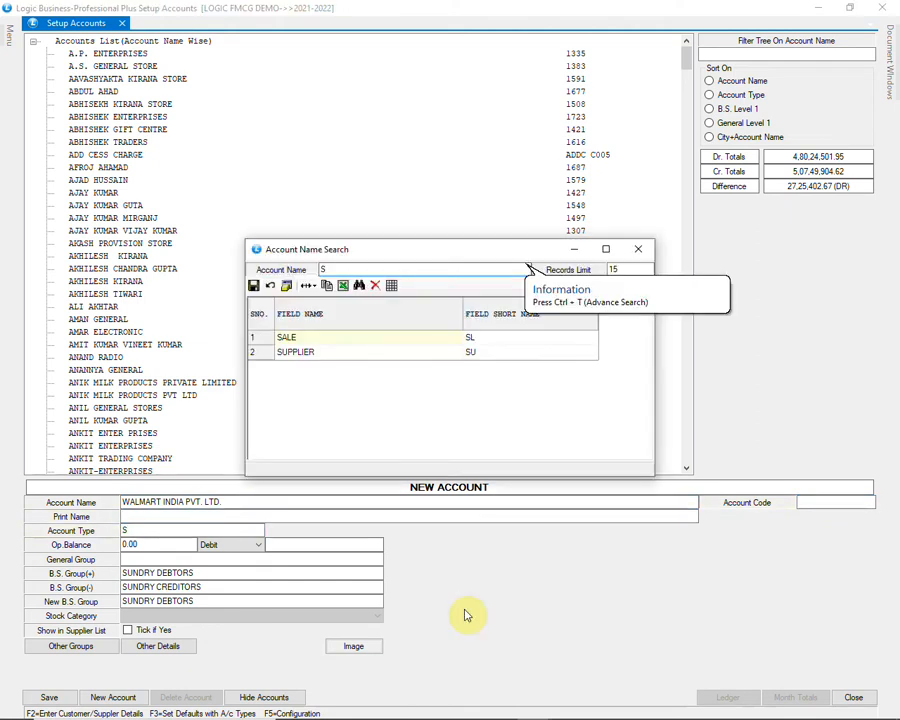
pyautogui.press('Down')
pyautogui.press('Return')
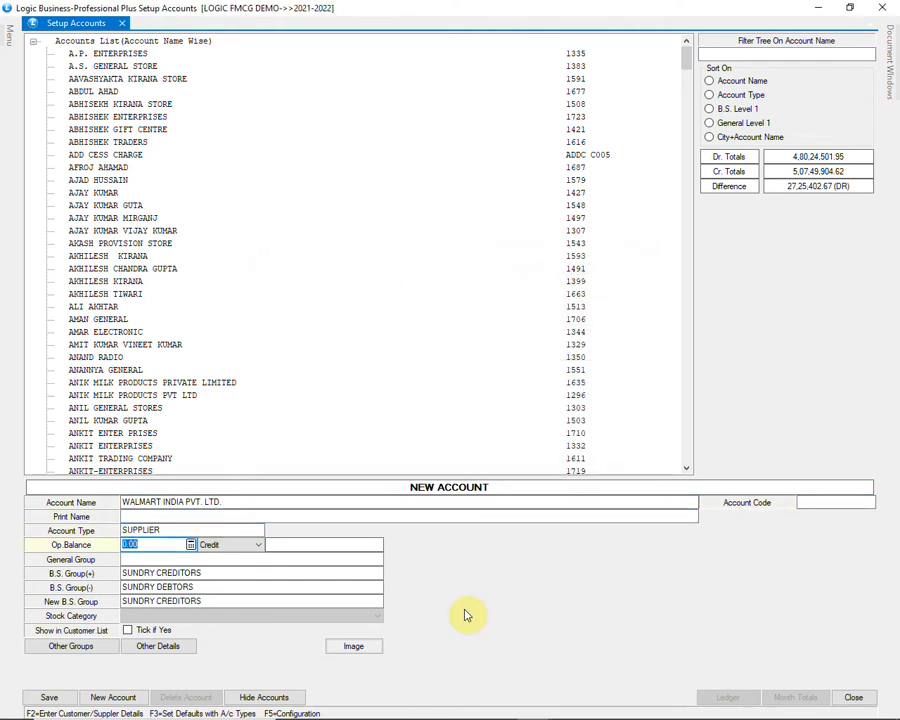
pyautogui.press('Return')
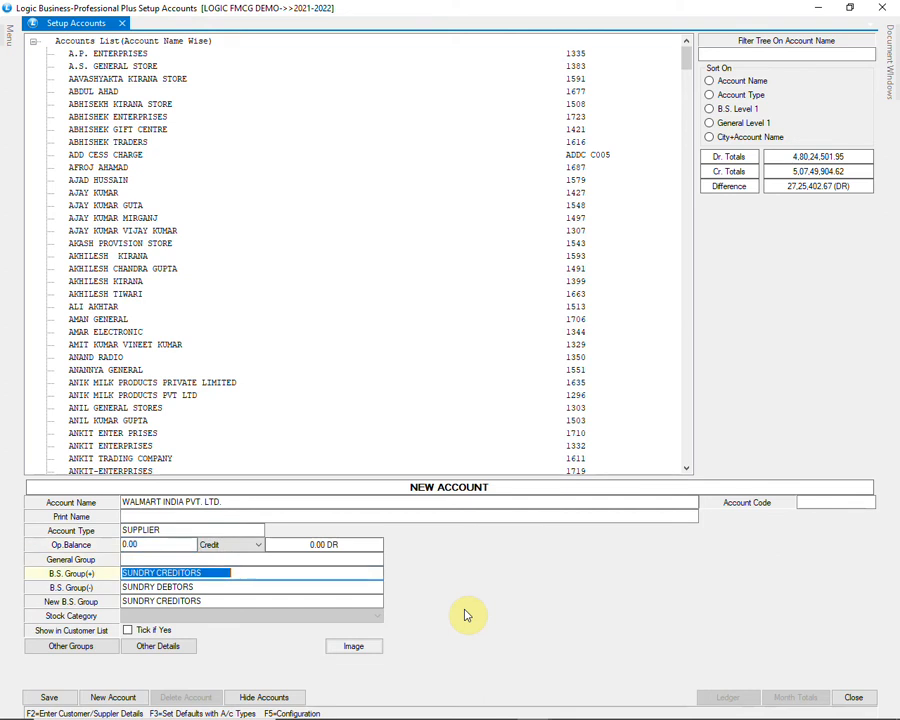
# Step: Examine the supplier's address, sale nature, GST registration, GST state, E-Commerce GST number and bank details fields
pyautogui.click(192, 650)
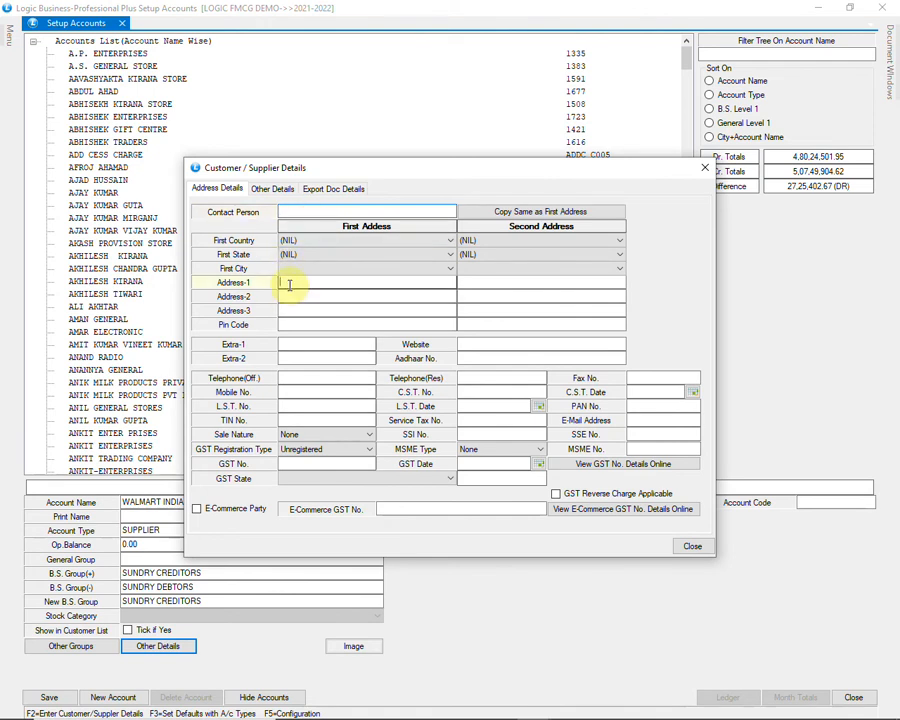
pyautogui.click(290, 297)
pyautogui.click(289, 310)
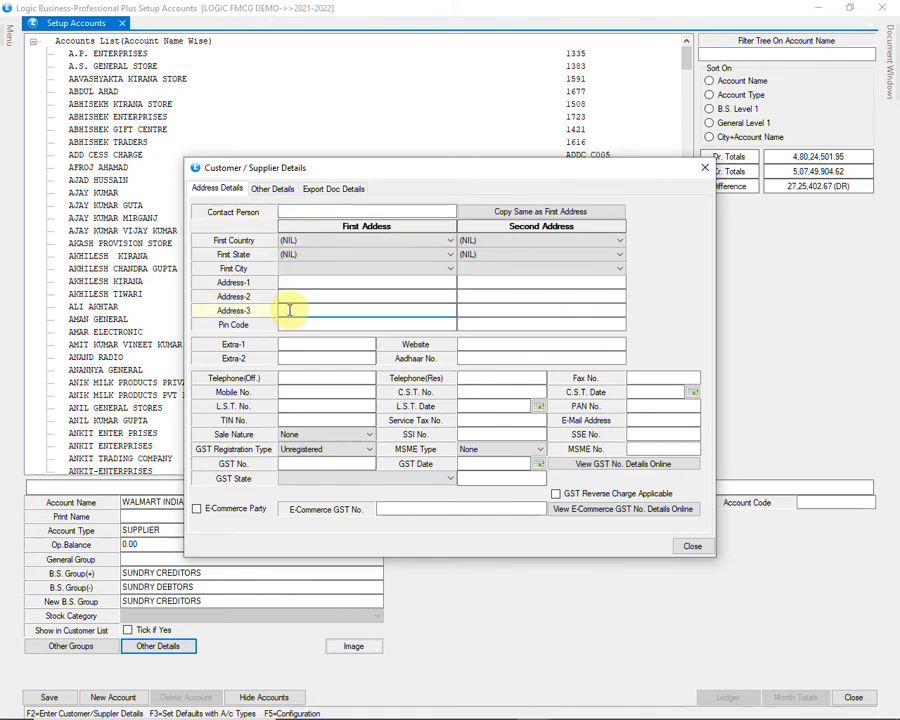
pyautogui.click(336, 441)
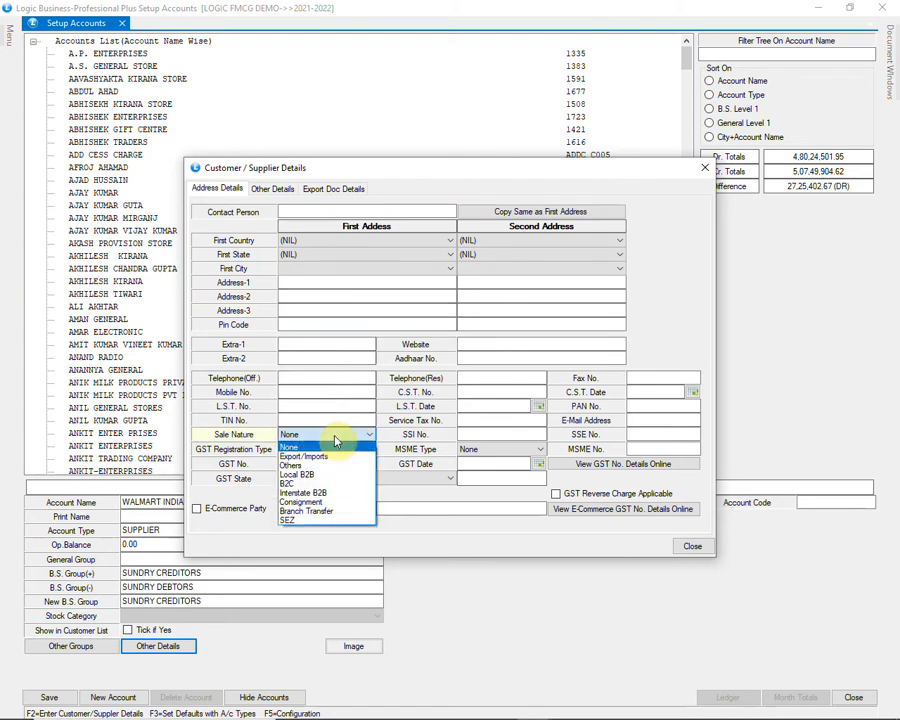
pyautogui.click(336, 441)
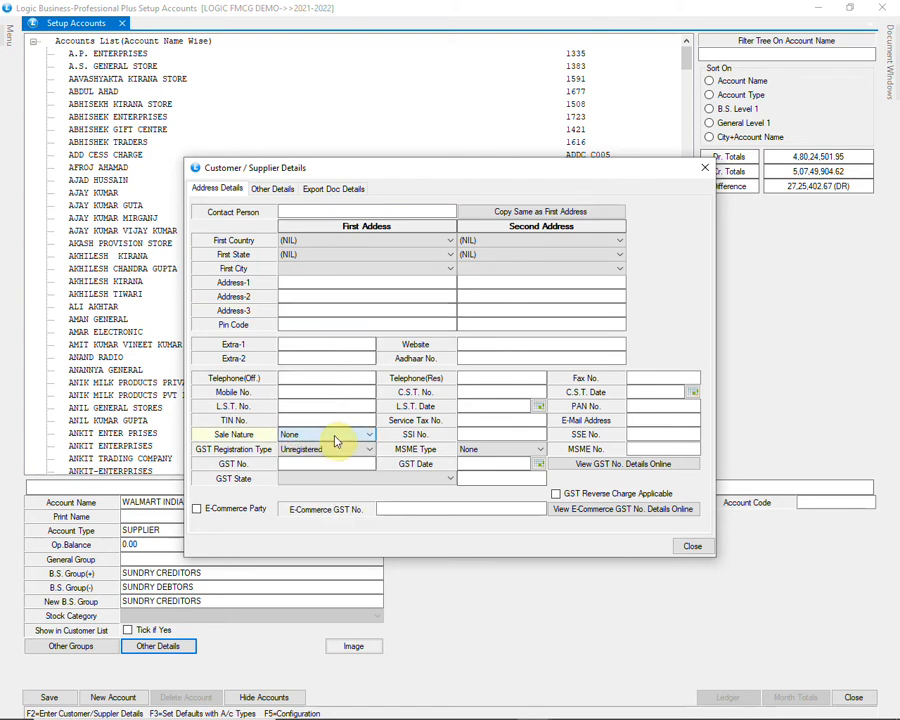
pyautogui.click(336, 452)
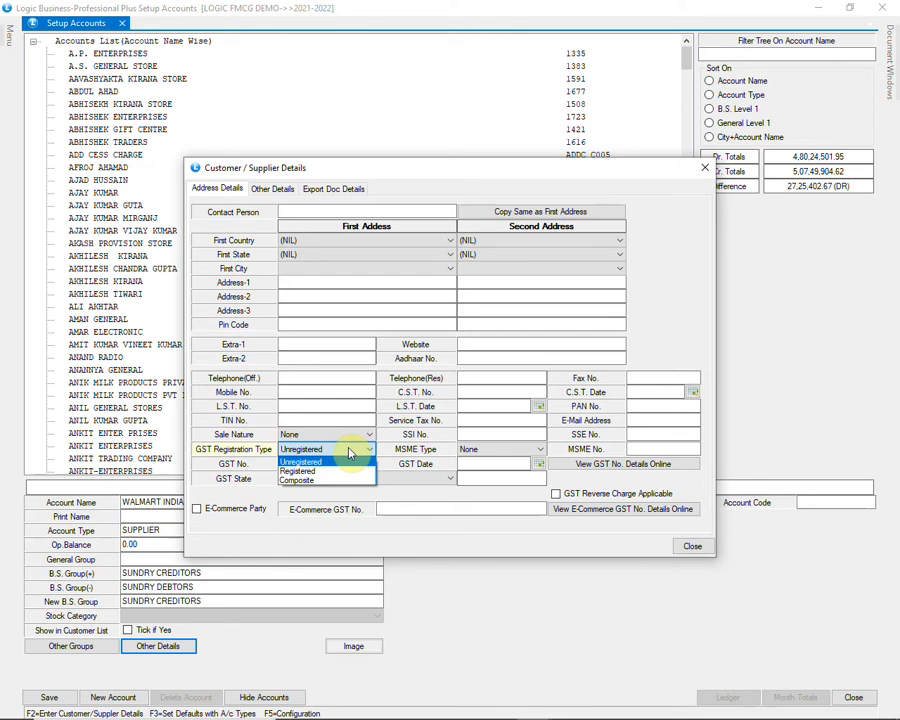
pyautogui.click(349, 452)
pyautogui.click(292, 464)
pyautogui.click(402, 478)
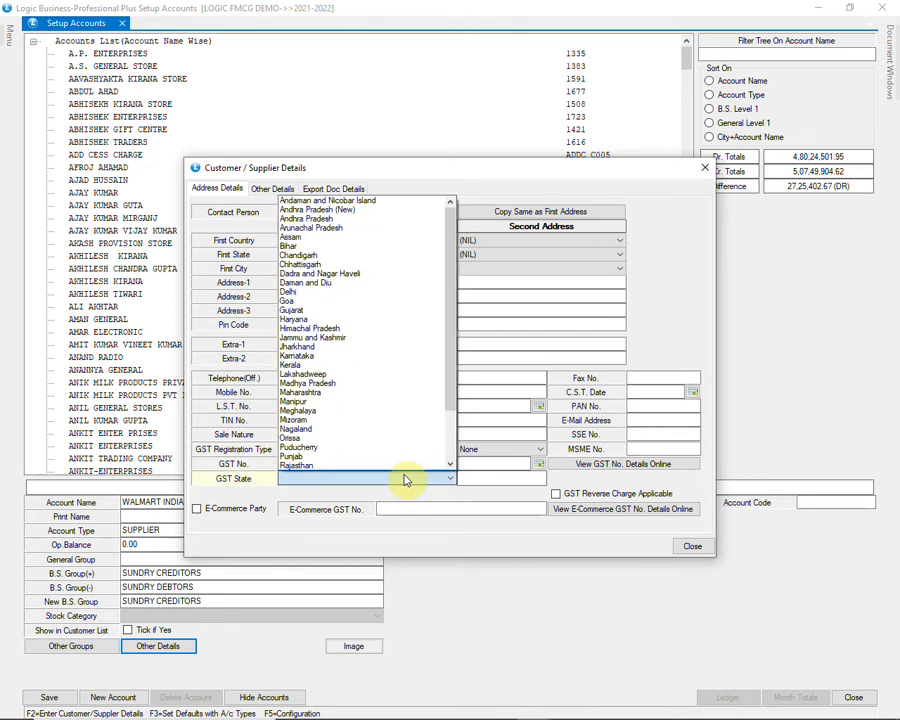
pyautogui.scroll(-3, 410, 458)
pyautogui.scroll(3, 410, 458)
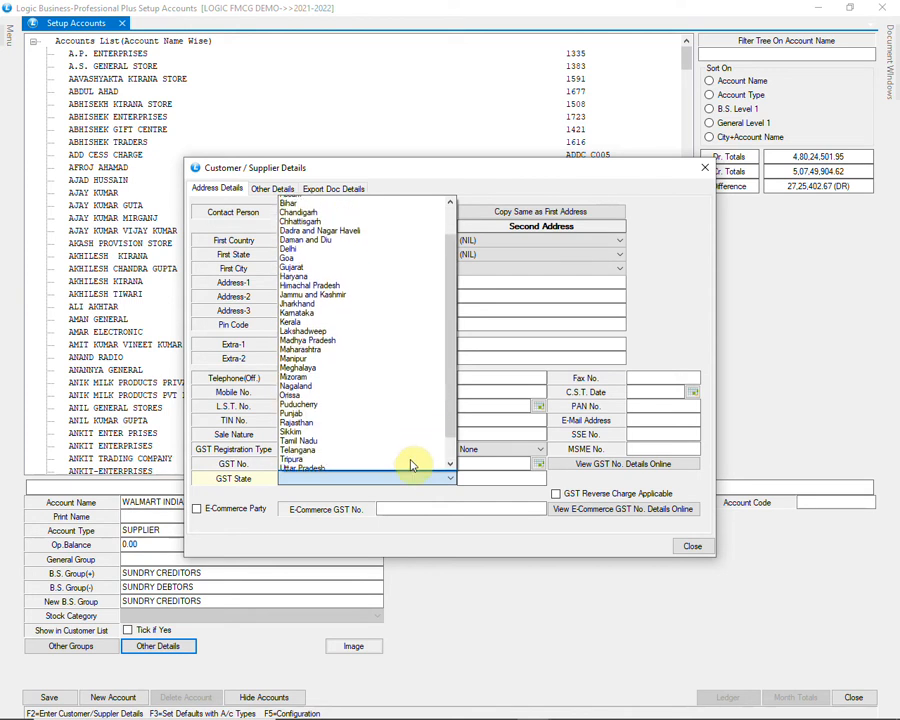
pyautogui.click(410, 479)
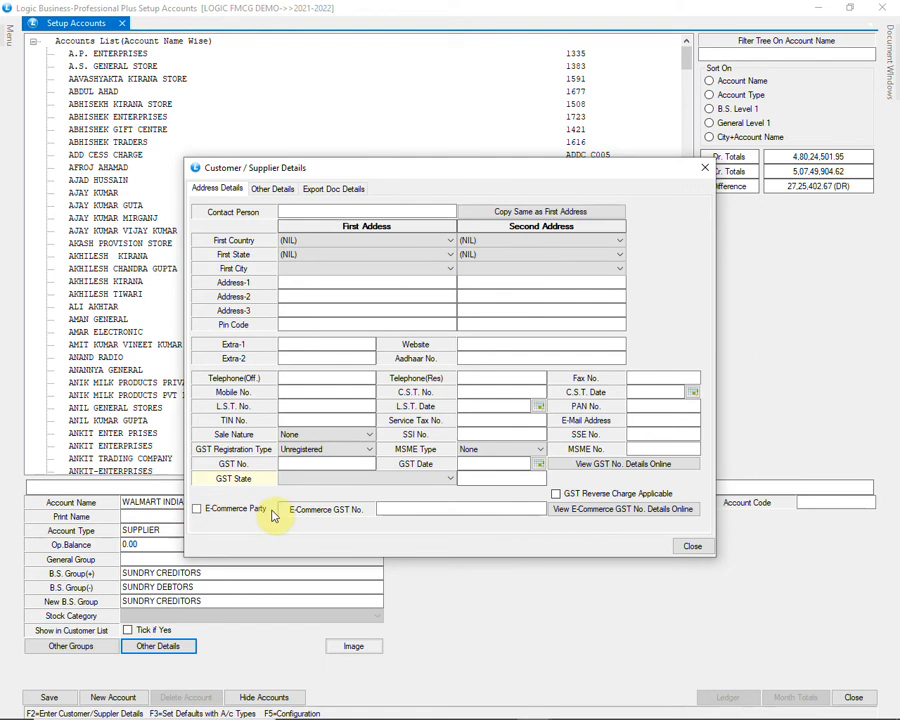
pyautogui.click(414, 508)
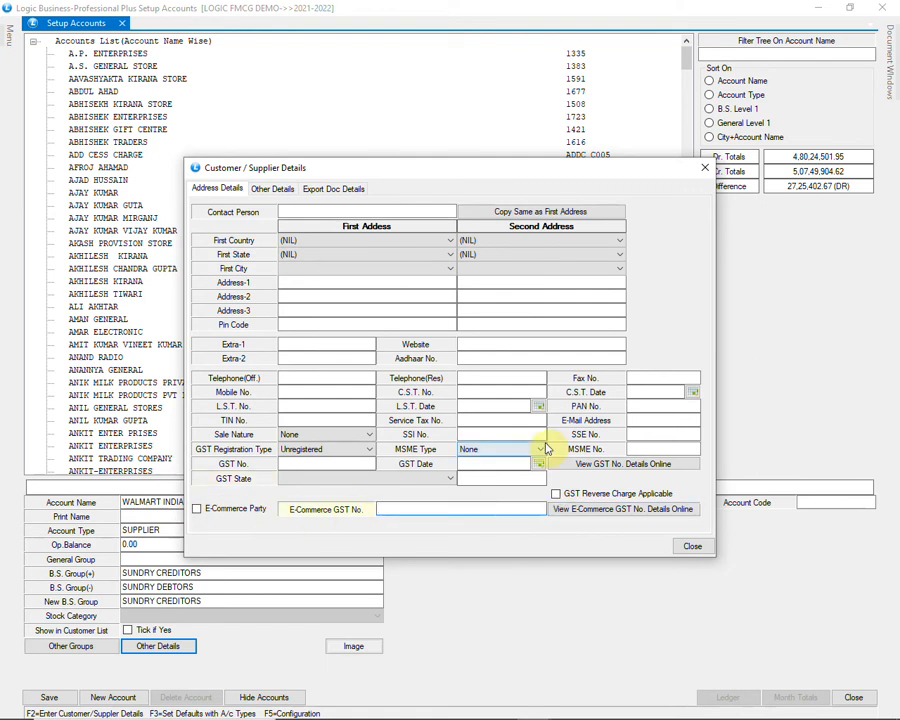
pyautogui.click(280, 190)
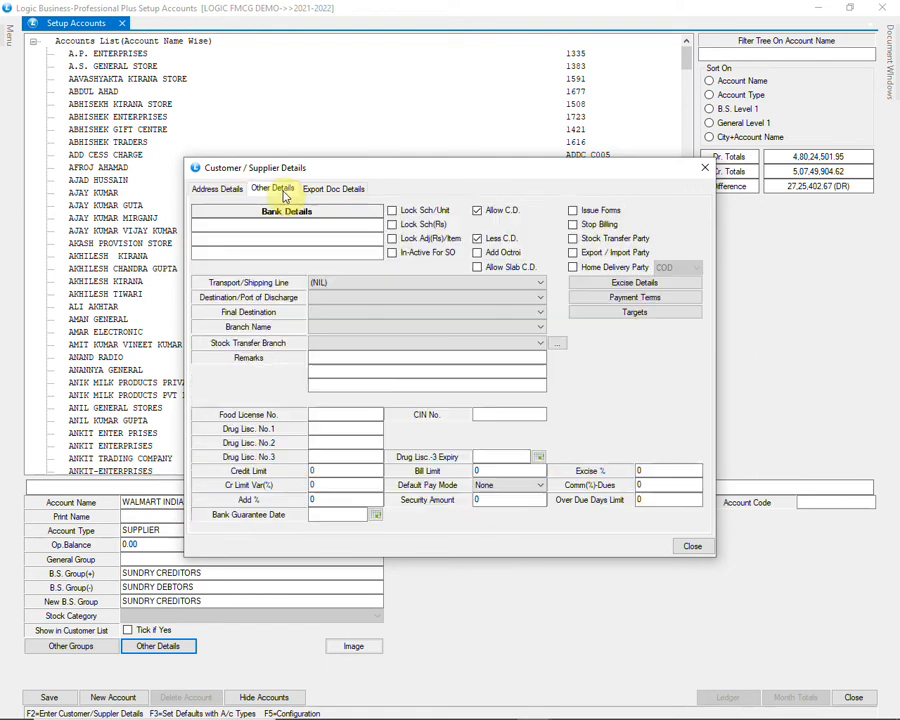
pyautogui.click(313, 226)
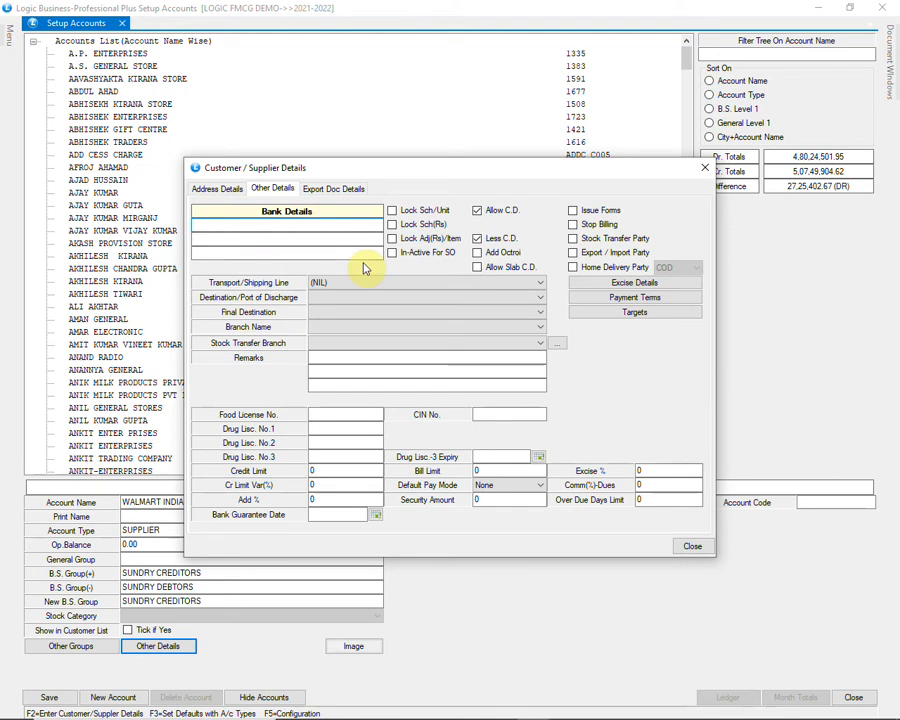
pyautogui.click(232, 189)
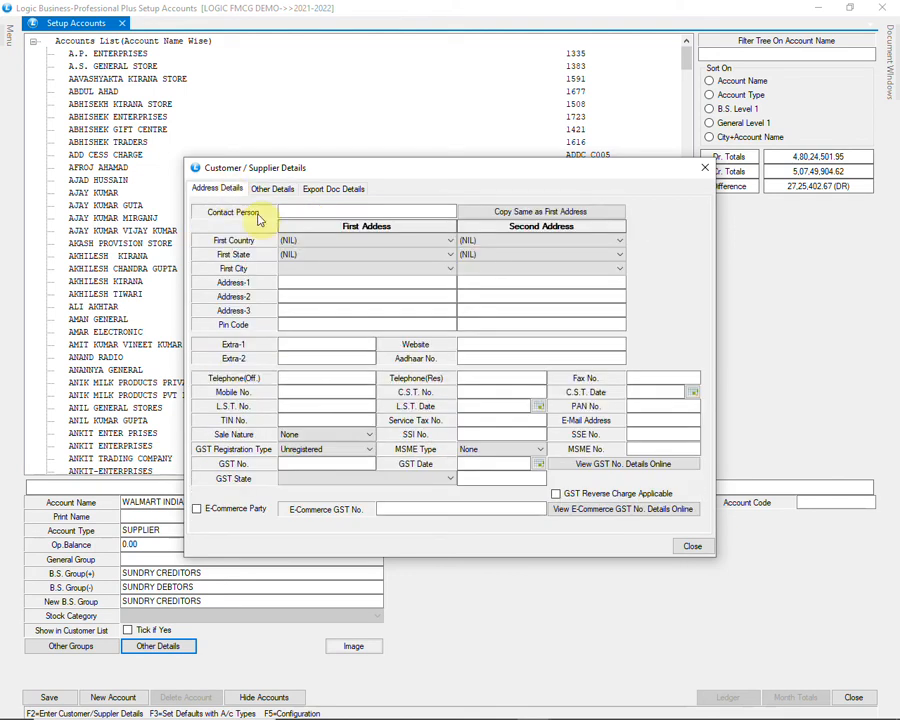
# Step: Close the supplier details and save the WALMART INDIA PVT. LTD. account
pyautogui.click(705, 546)
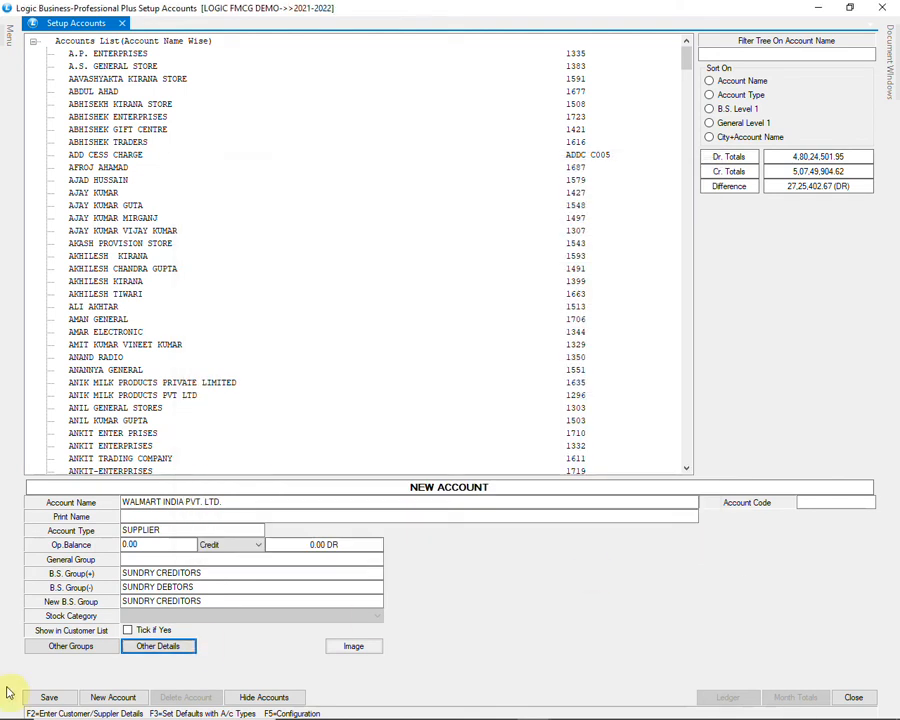
pyautogui.click(50, 692)
pyautogui.click(424, 413)
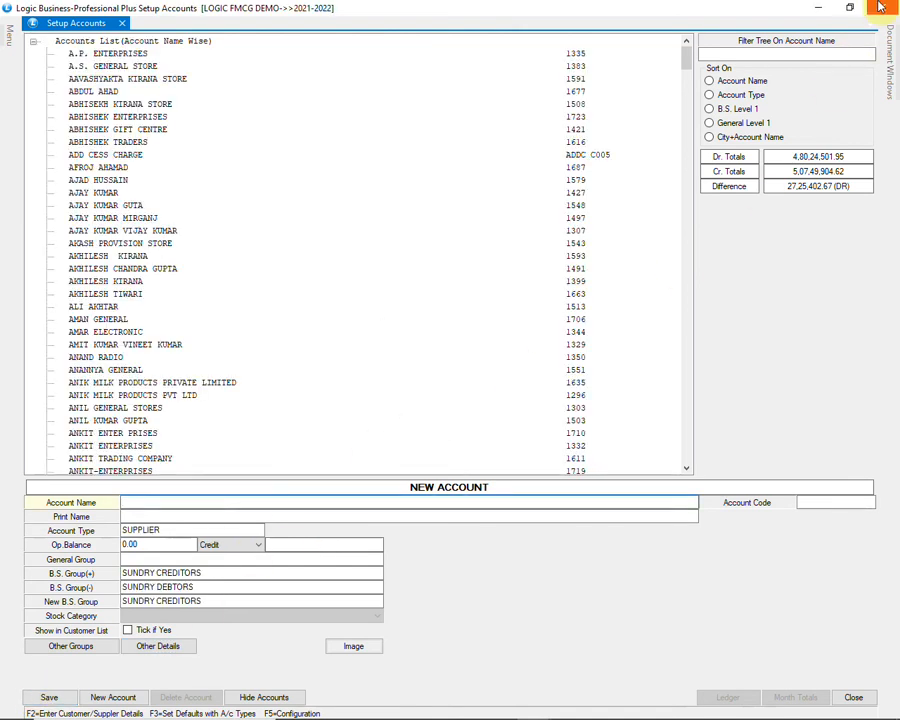
# Step: Leave the account setup, open Setup Account Groups and expand the BEATS group
pyautogui.click(880, 7)
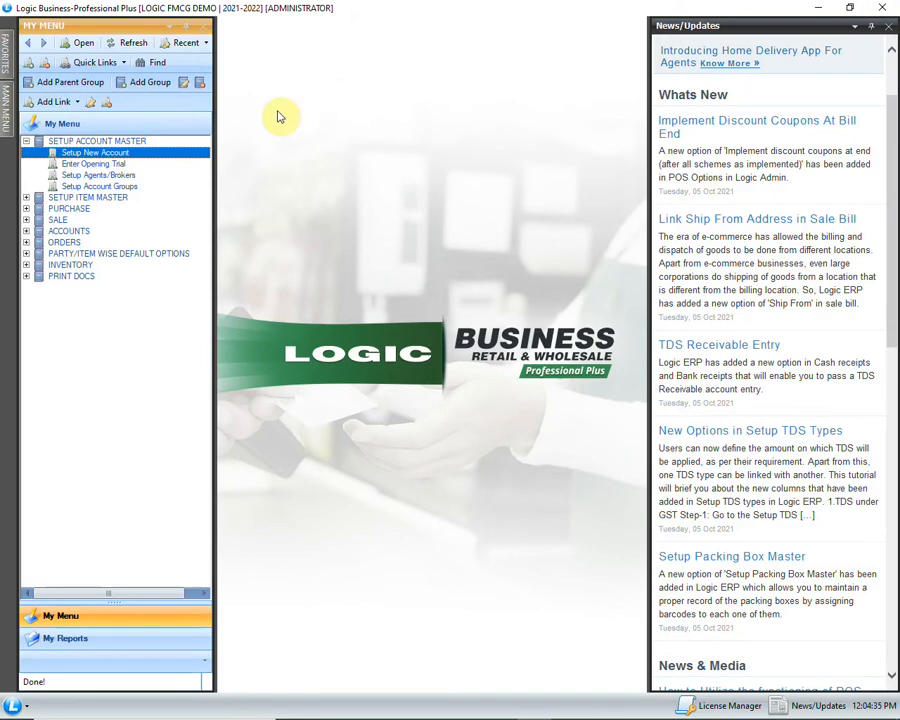
pyautogui.click(118, 188)
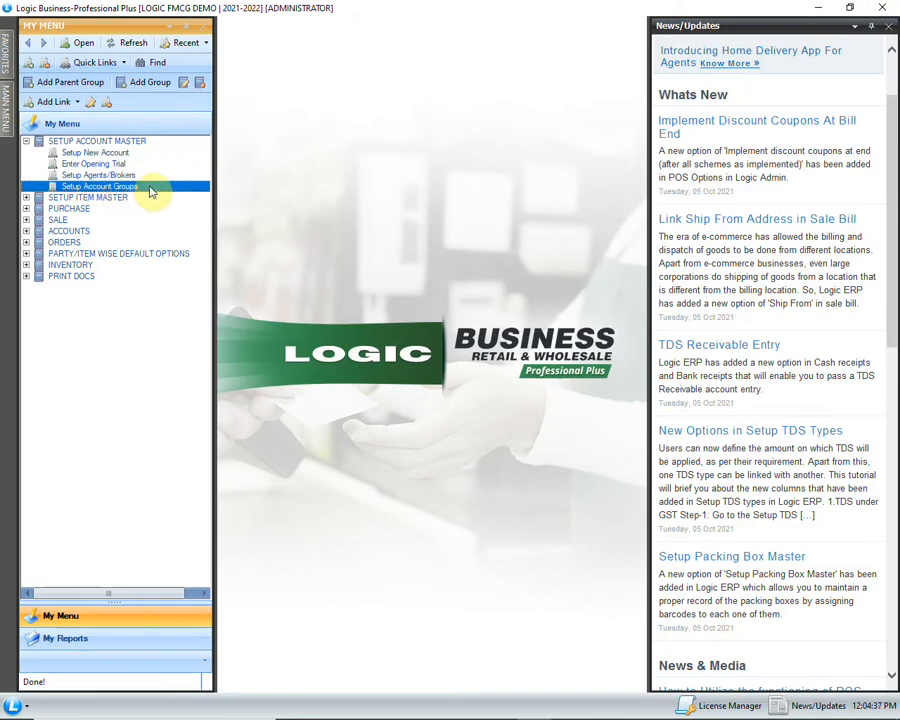
pyautogui.doubleClick(148, 186)
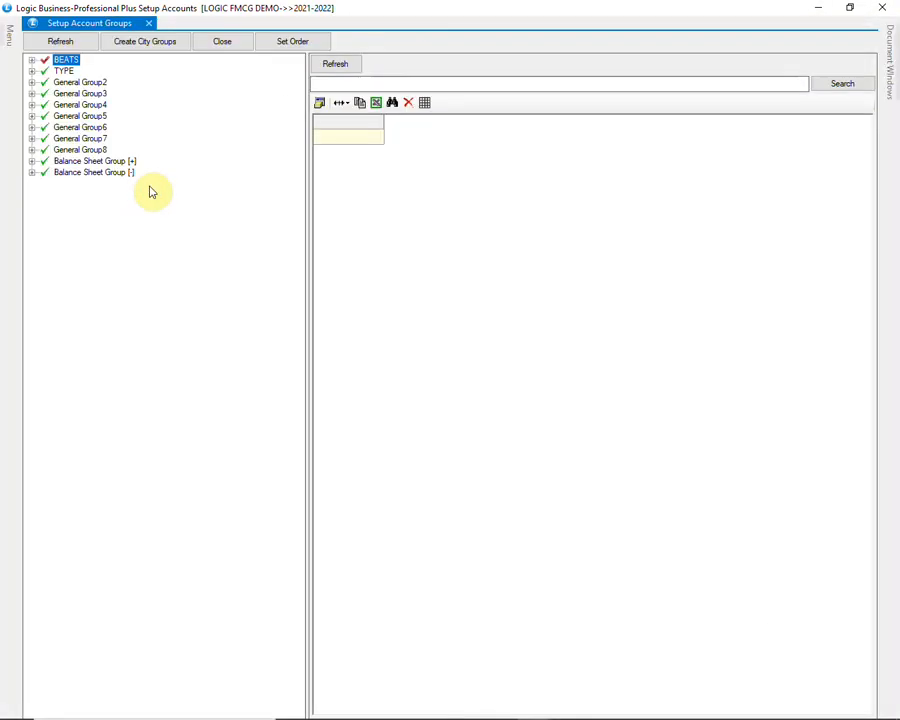
pyautogui.click(32, 61)
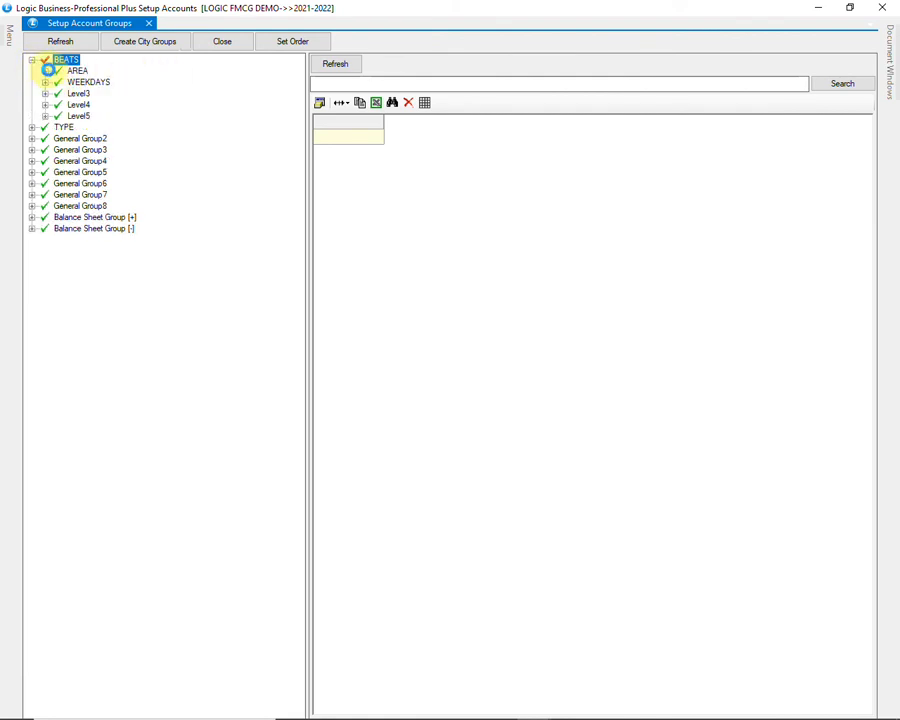
# Step: List the groups of the AREA level under BEATS and enter a new group named PHASE-6
pyautogui.click(46, 71)
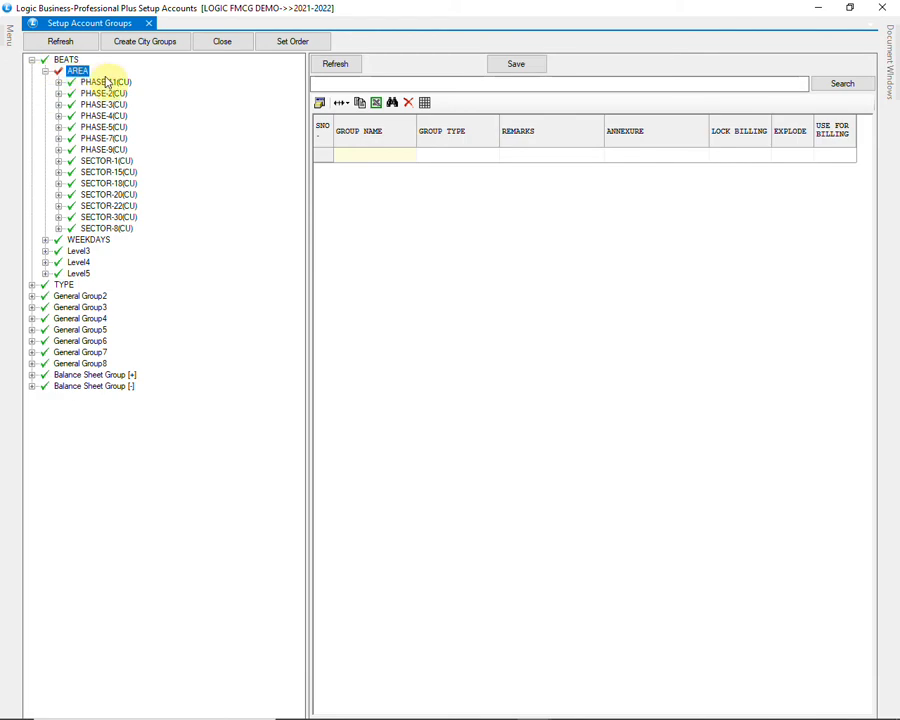
pyautogui.click(334, 68)
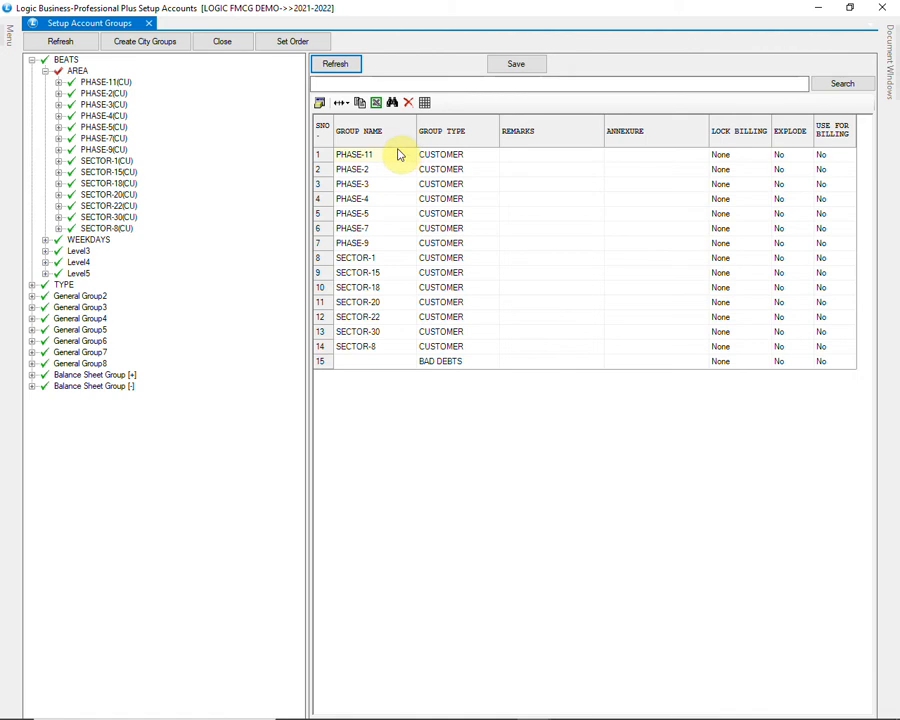
pyautogui.click(376, 365)
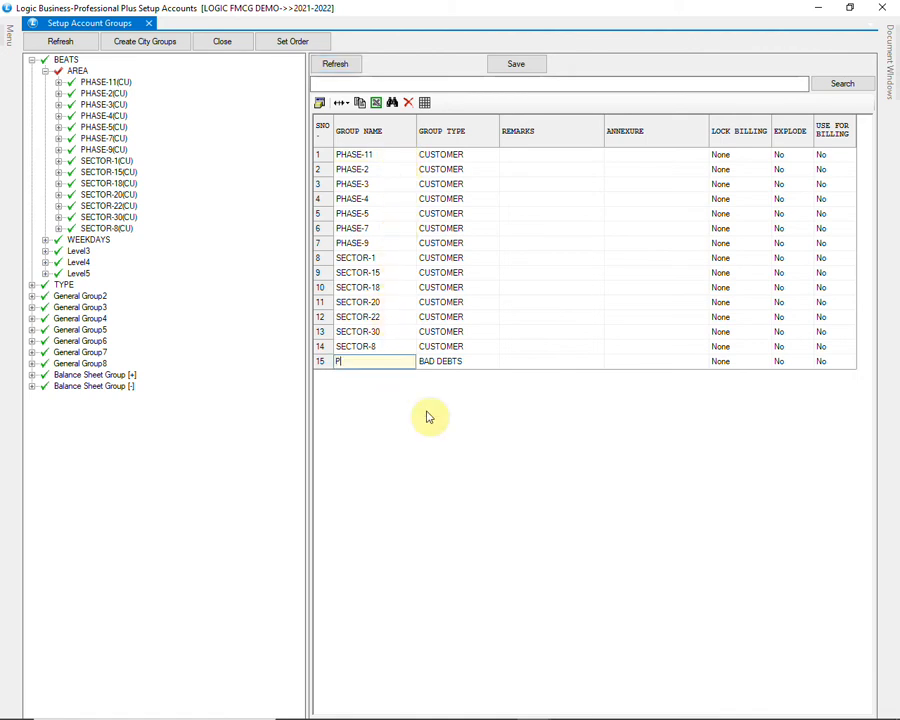
pyautogui.write('PHASE-')
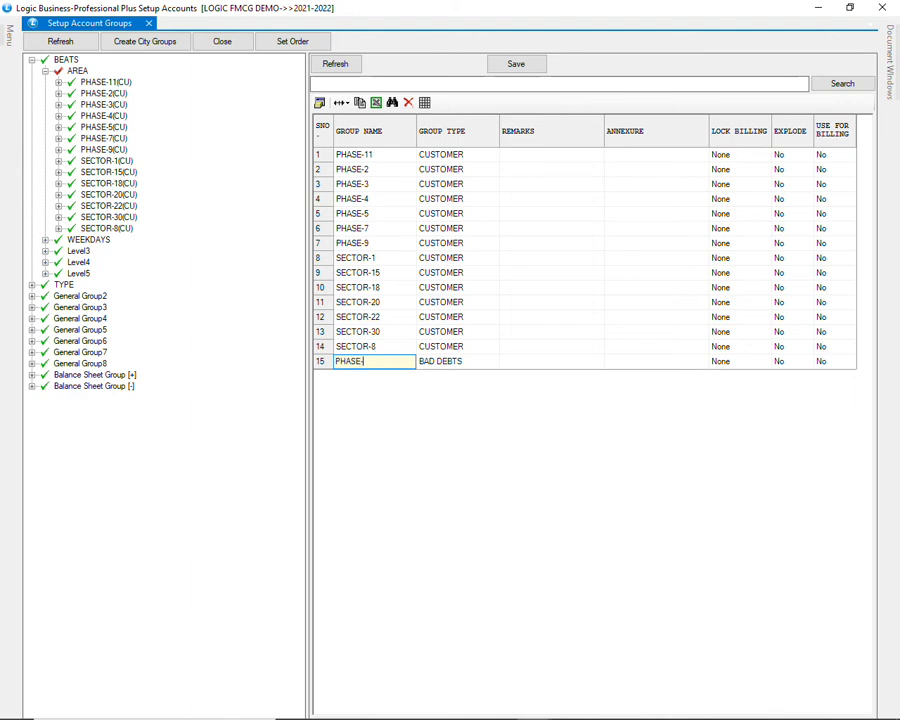
pyautogui.write('6')
pyautogui.press('Return')
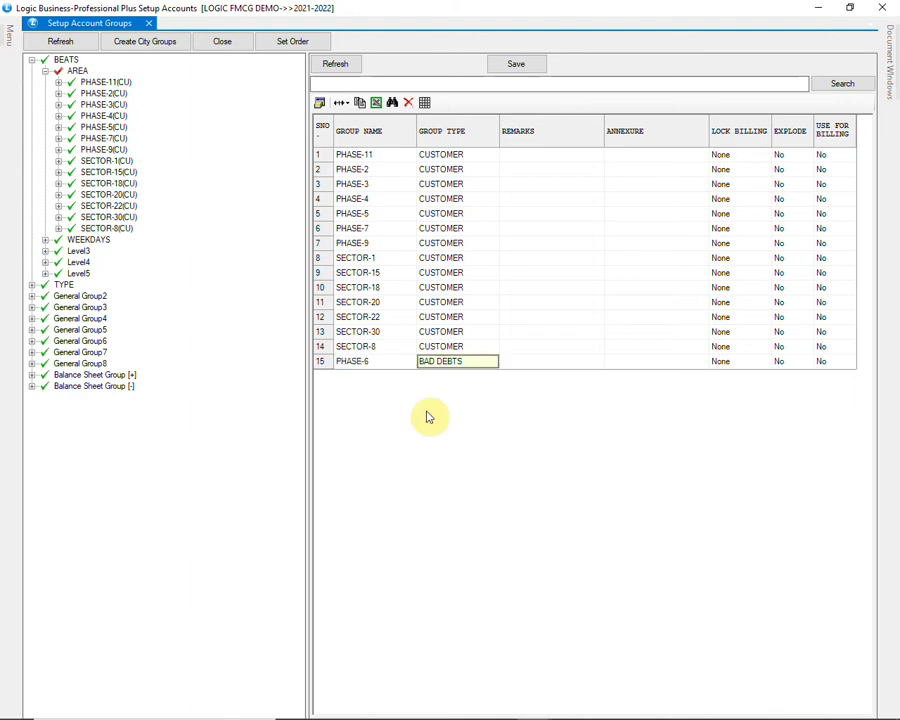
# Step: Set the PHASE-6 group type to CUSTOMER and keep the defaults in the row's remaining fields
pyautogui.press('c')
pyautogui.press('Down')
pyautogui.press('Down')
pyautogui.press('Down')
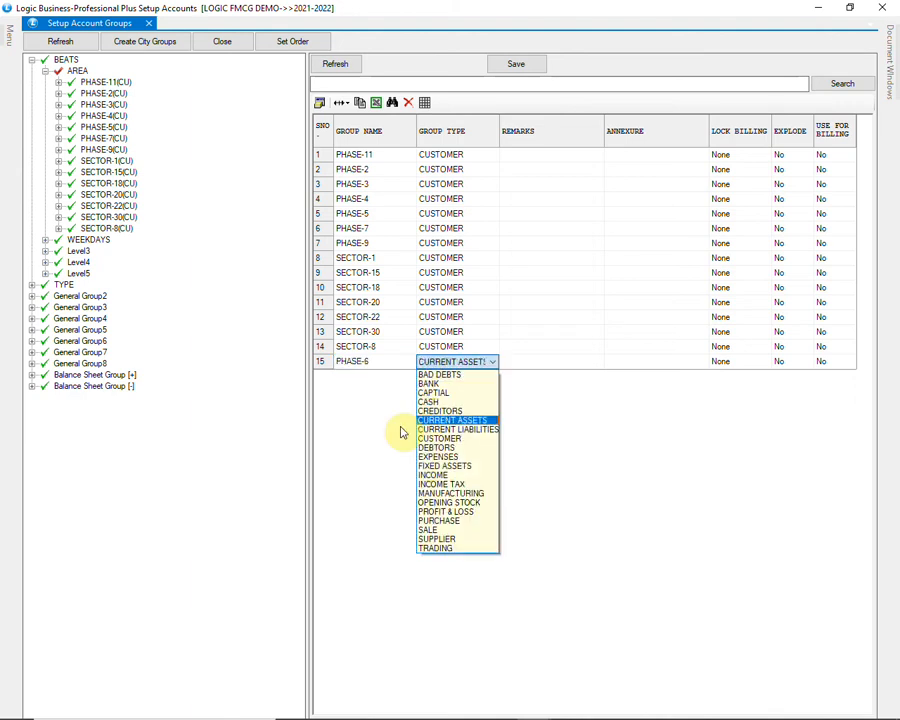
pyautogui.press('Return')
pyautogui.press('Return')
pyautogui.press('Return')
pyautogui.press('Return')
pyautogui.press('Return')
pyautogui.press('Return')
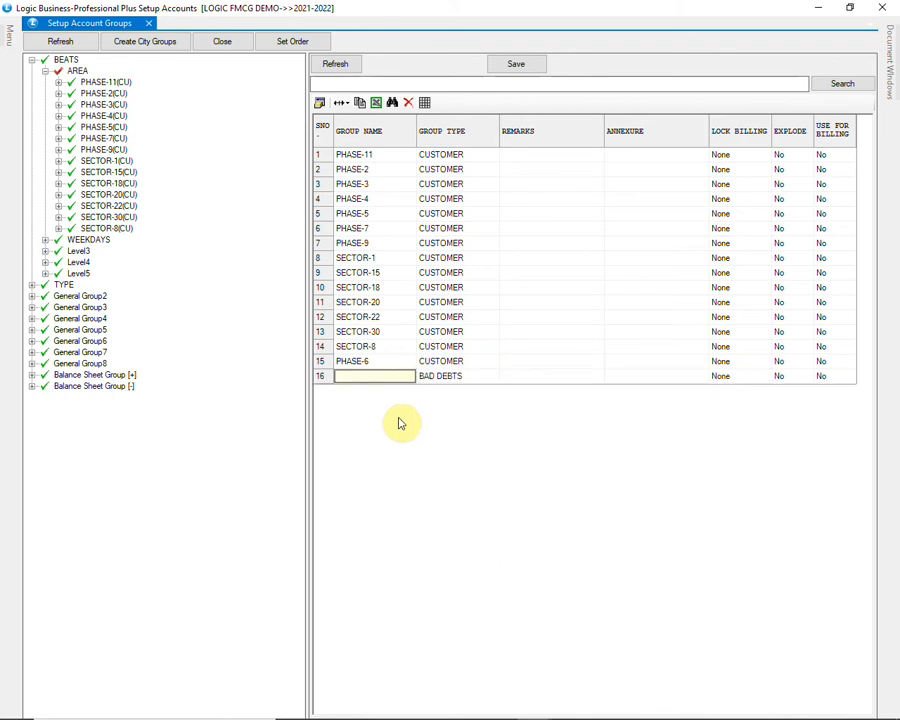
# Step: Save the AREA groups with the new PHASE-6 entry
pyautogui.click(505, 68)
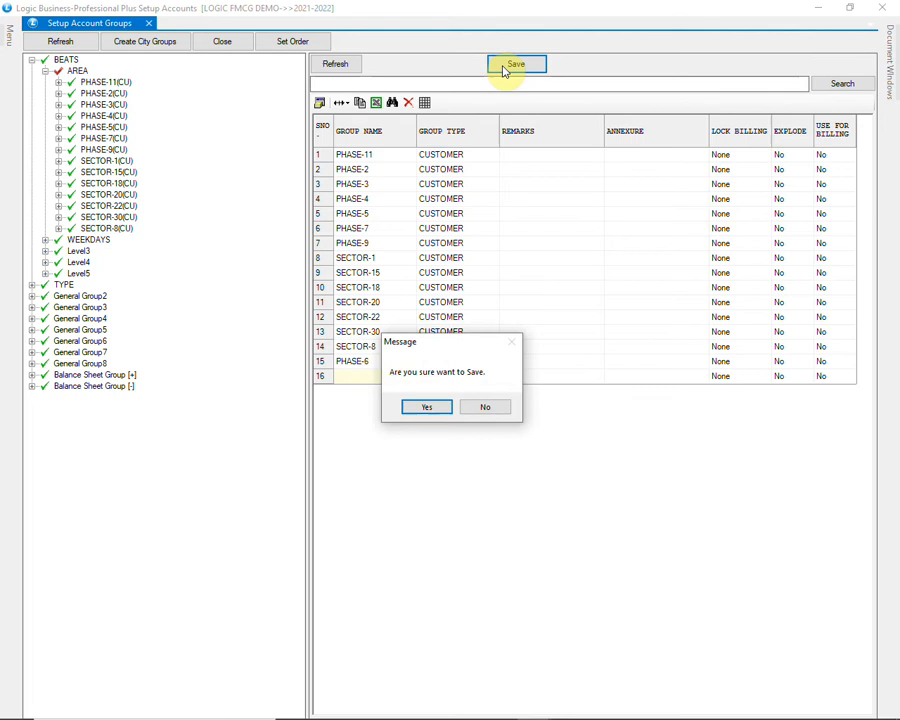
pyautogui.click(427, 407)
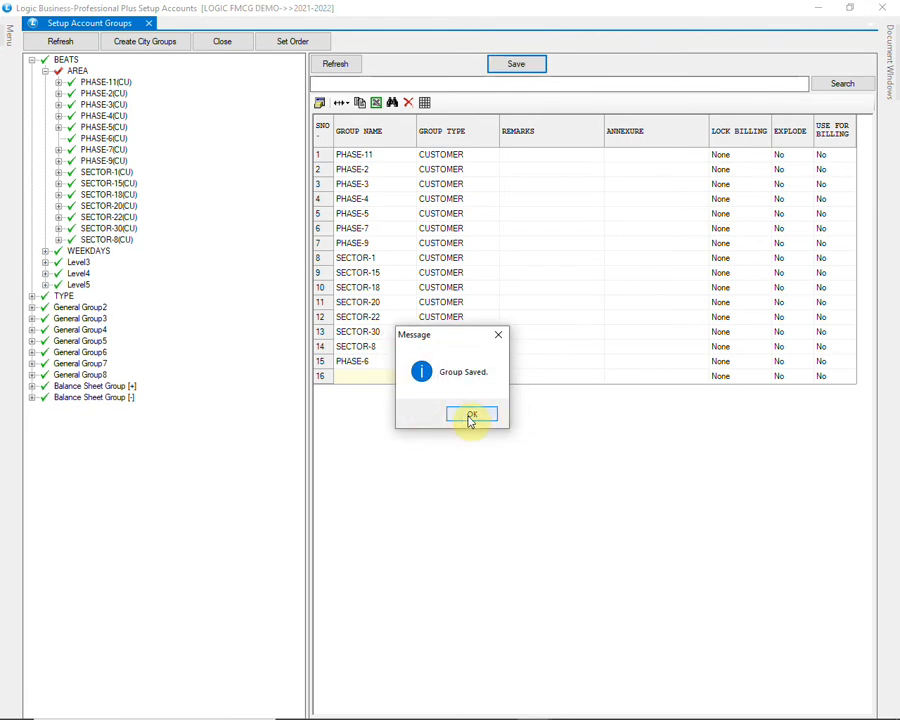
pyautogui.click(469, 415)
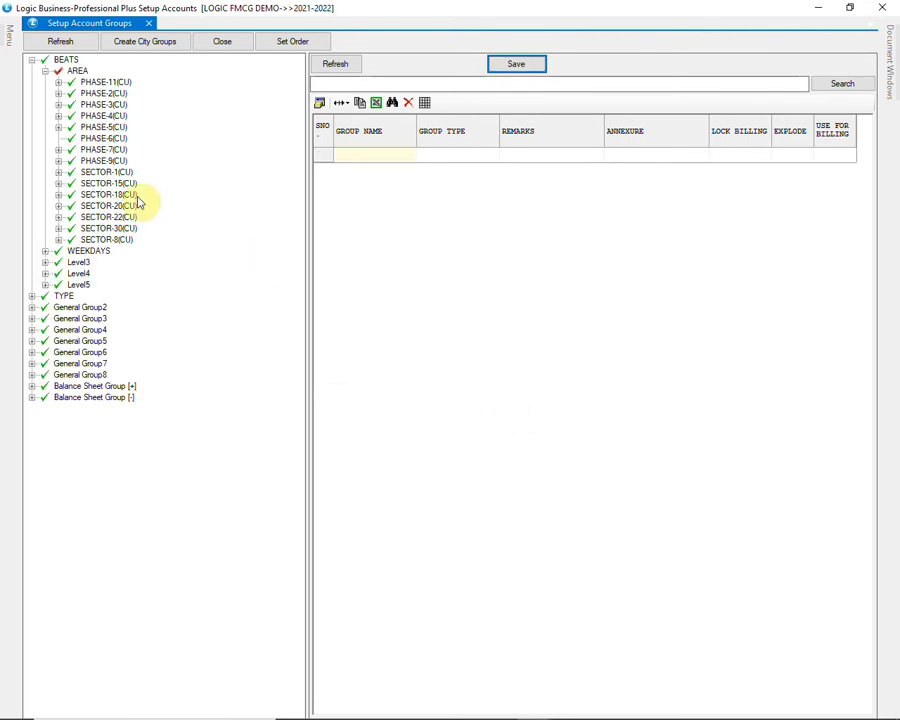
# Step: Allocate the AS DEPARTMENTAL STORE account to the PHASE-6 group
pyautogui.click(110, 141)
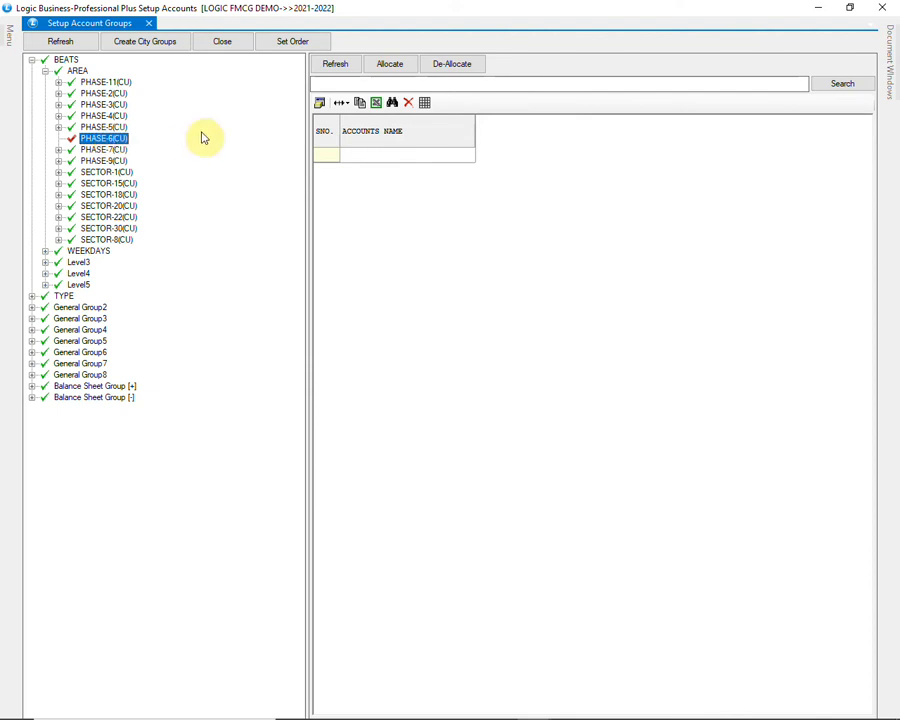
pyautogui.click(403, 68)
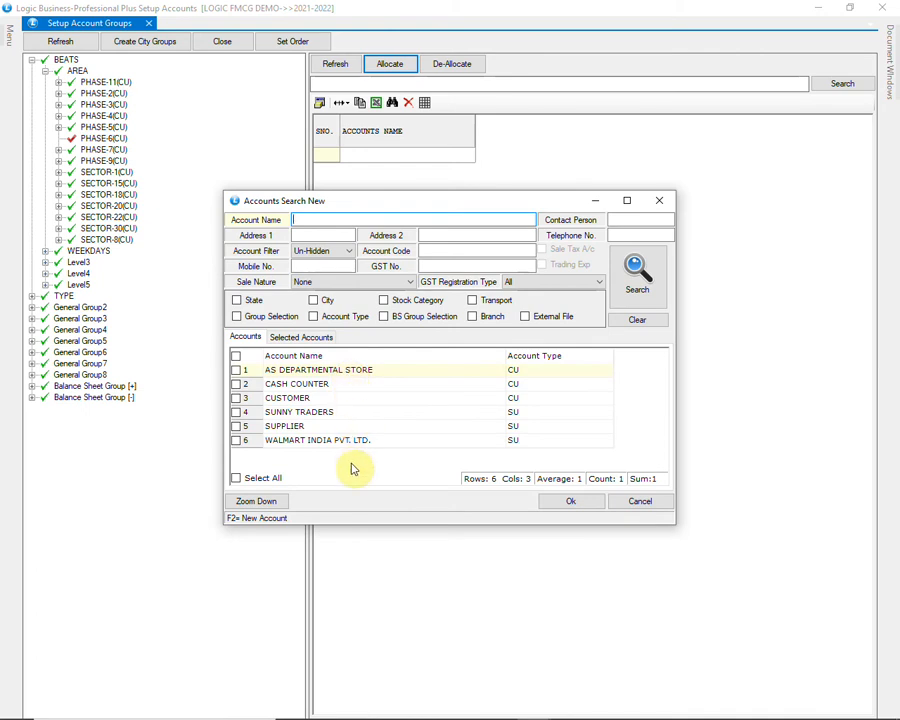
pyautogui.click(437, 375)
pyautogui.click(237, 371)
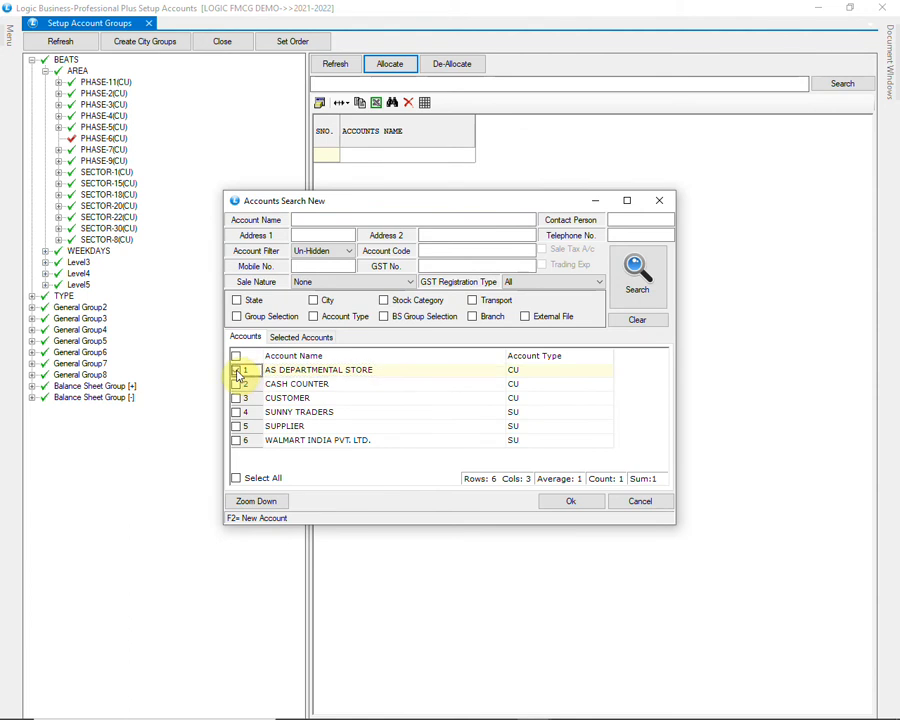
pyautogui.click(570, 503)
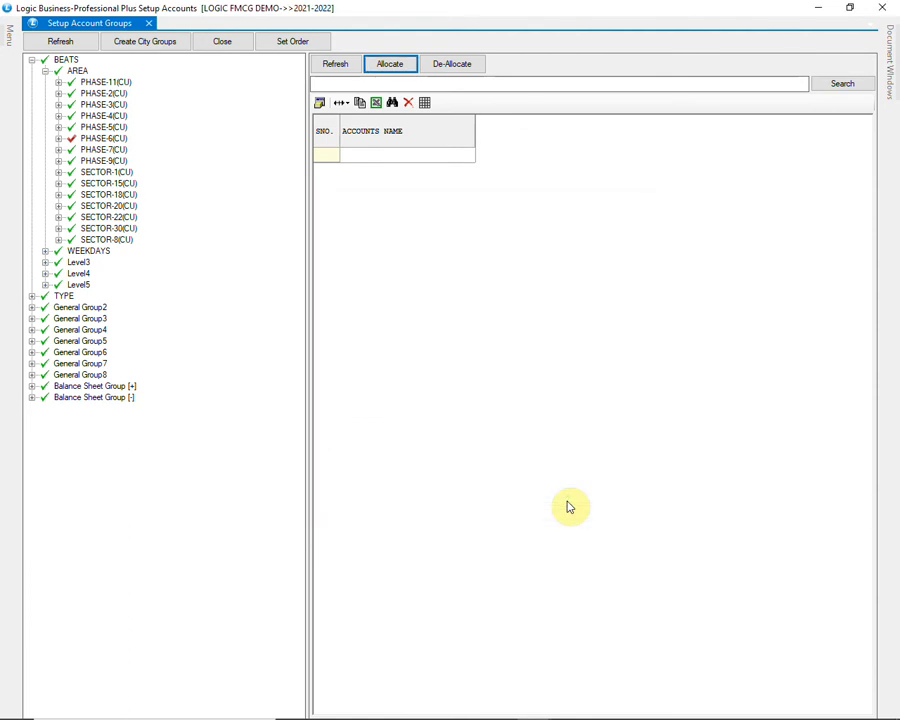
# Step: Expand the WEEKDAYS level under BEATS and list its groups
pyautogui.click(105, 252)
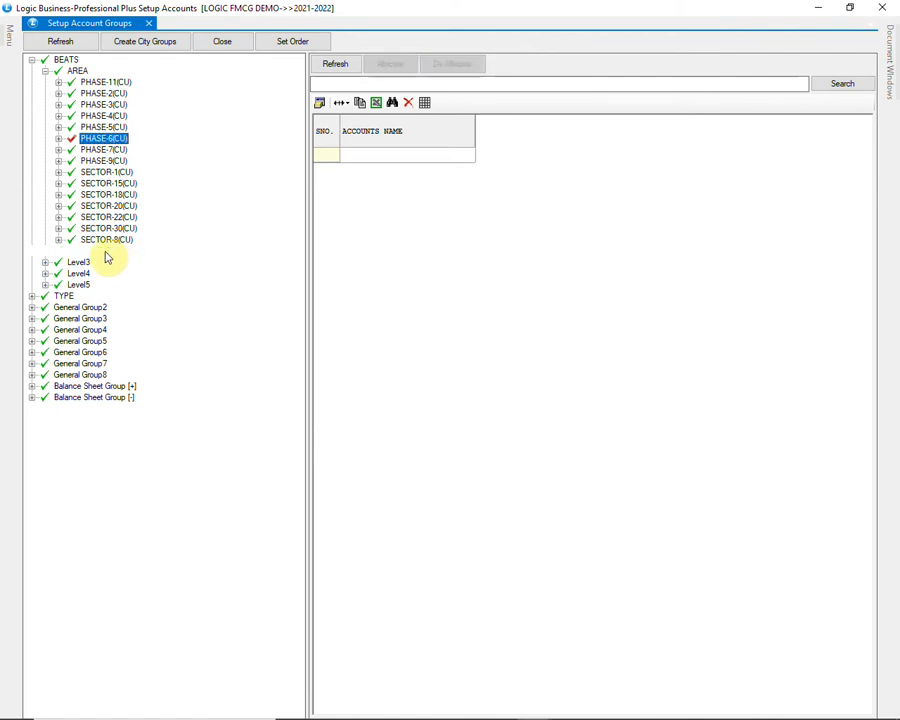
pyautogui.click(44, 251)
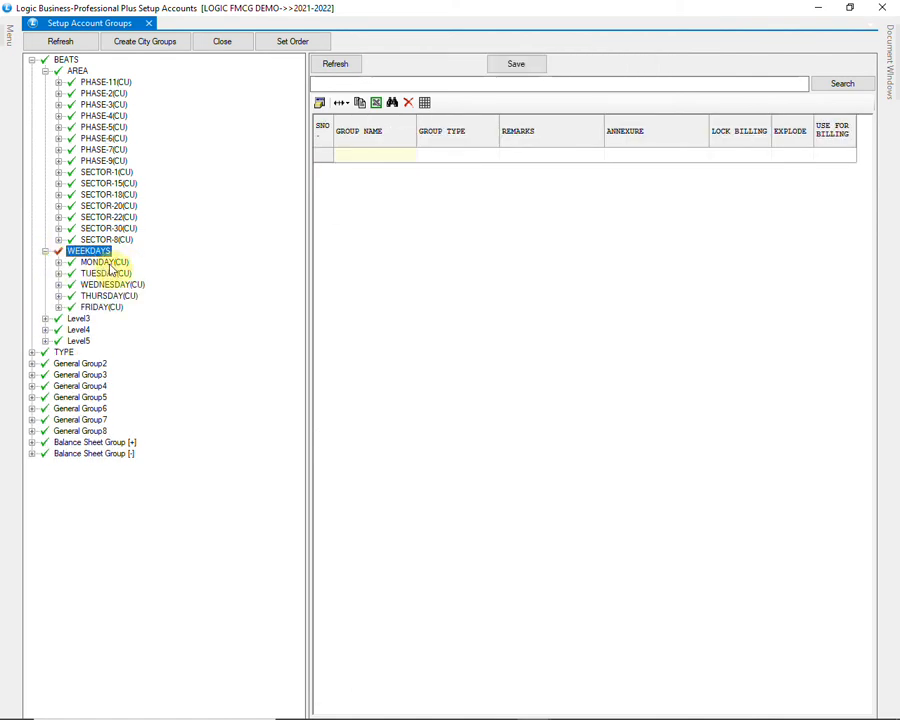
pyautogui.click(335, 63)
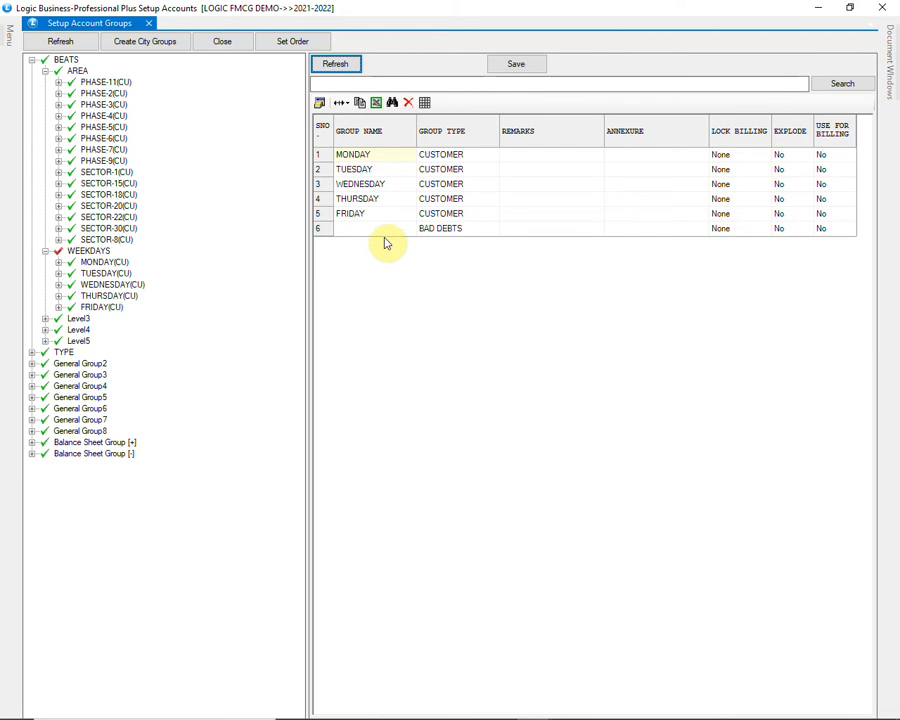
# Step: Allocate the PHASE-6 area group to the MONDAY group
pyautogui.click(111, 265)
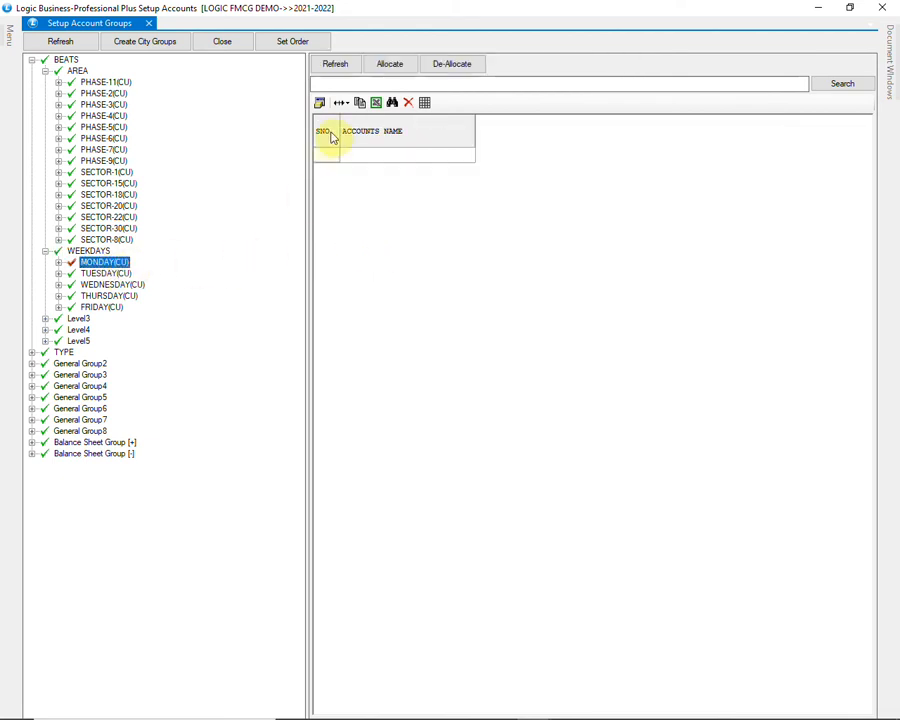
pyautogui.click(389, 63)
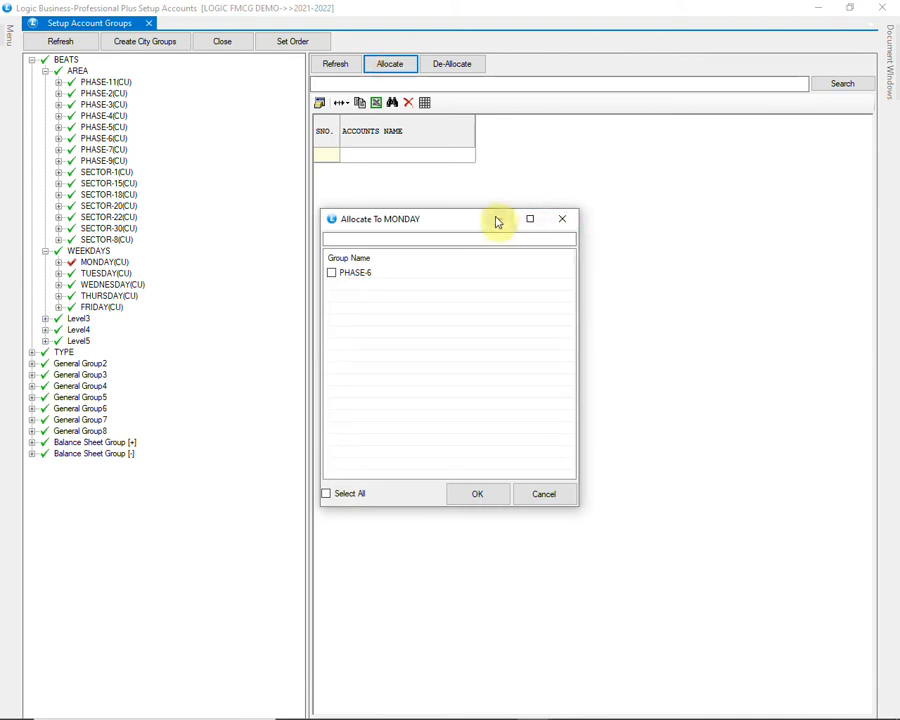
pyautogui.click(332, 275)
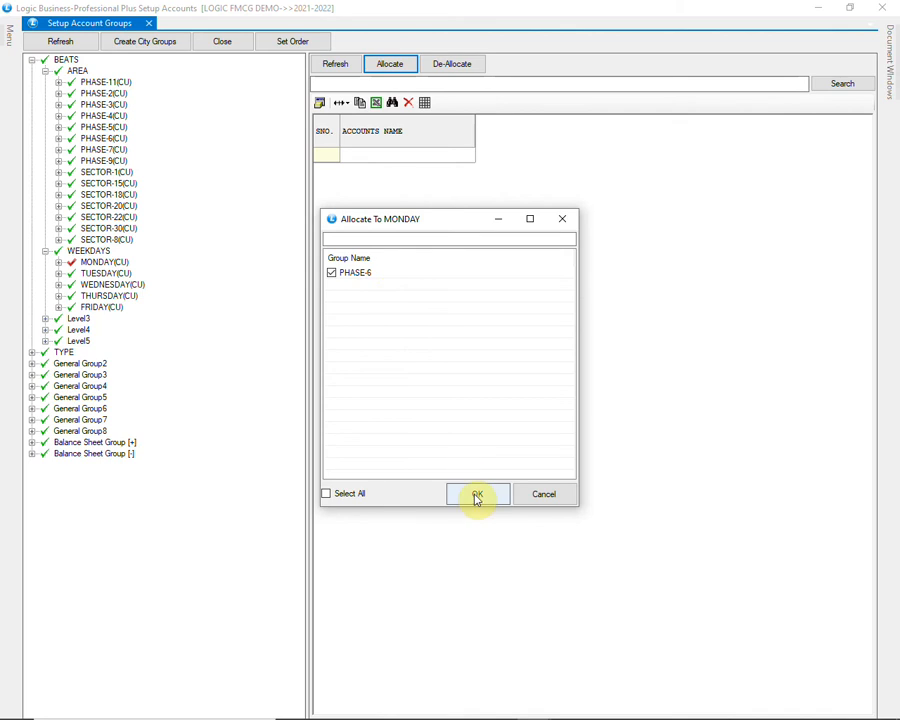
pyautogui.click(477, 496)
# Step: Expand MONDAY, TUESDAY and WEDNESDAY to examine the areas allocated to each day
pyautogui.click(82, 262)
pyautogui.click(58, 263)
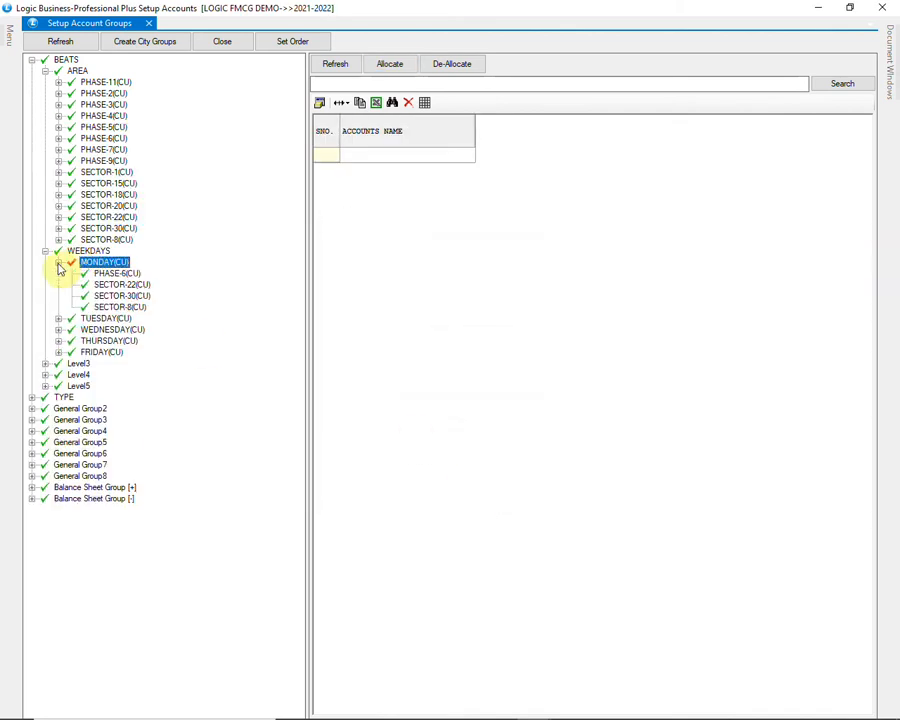
pyautogui.click(118, 320)
pyautogui.click(58, 318)
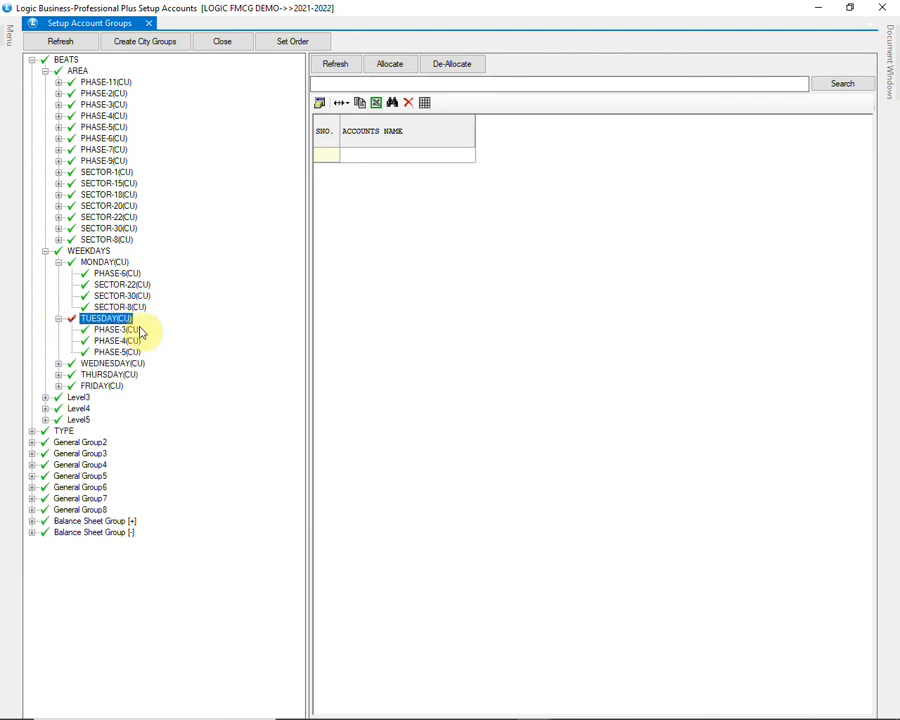
pyautogui.click(95, 364)
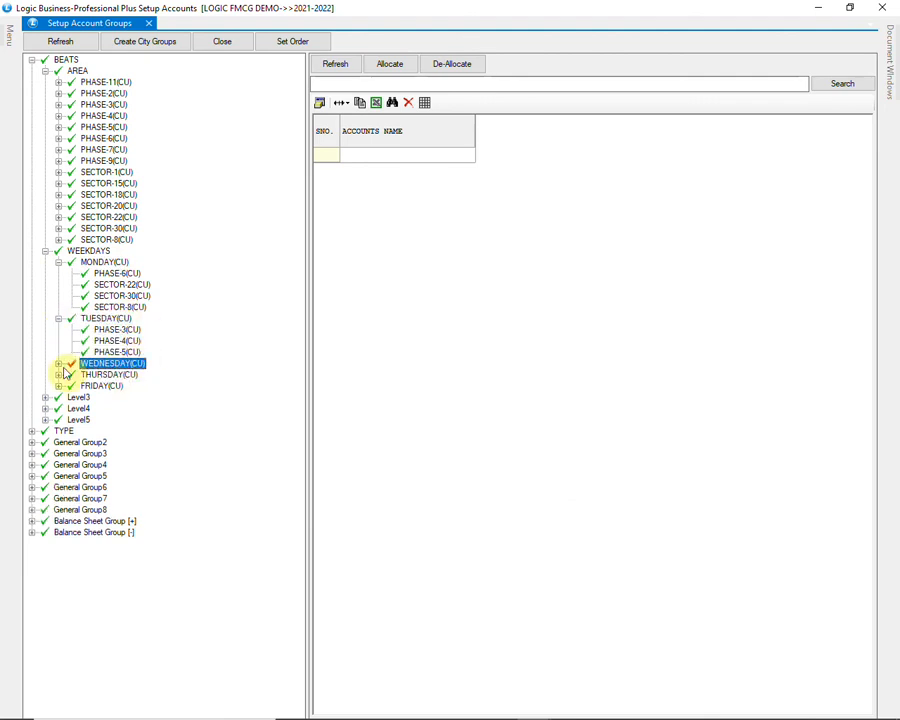
pyautogui.click(58, 364)
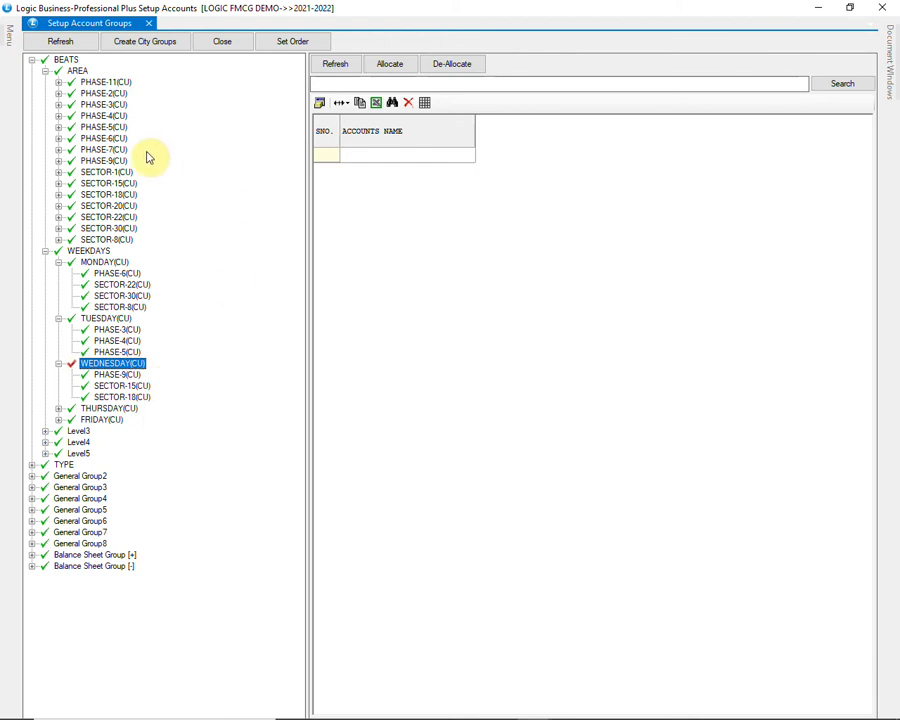
# Step: Examine the customer accounts allocated to the PHASE-5 area group, then collapse it
pyautogui.click(100, 127)
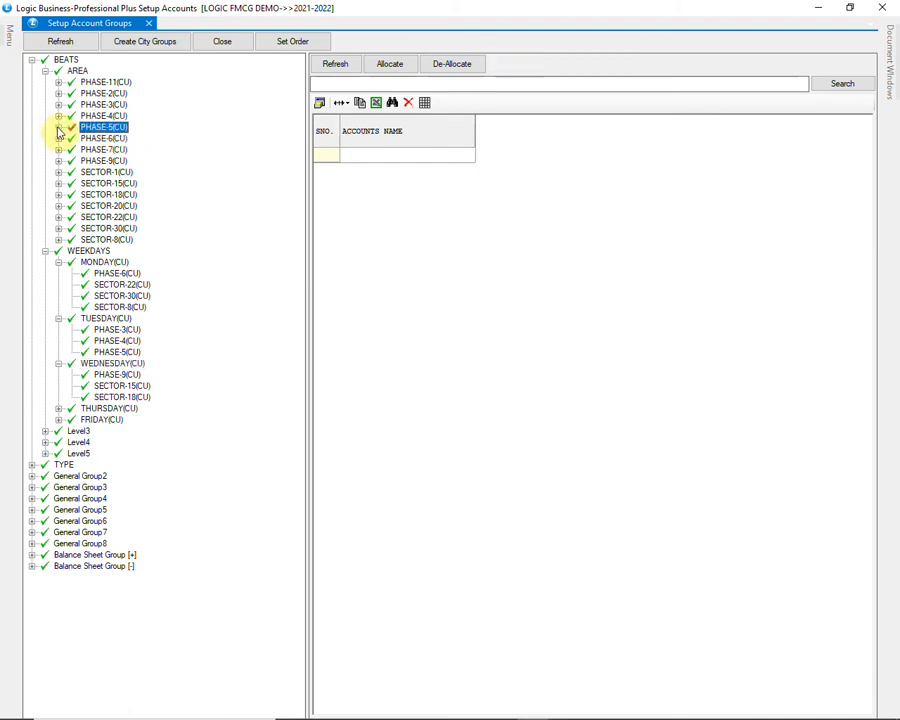
pyautogui.click(58, 127)
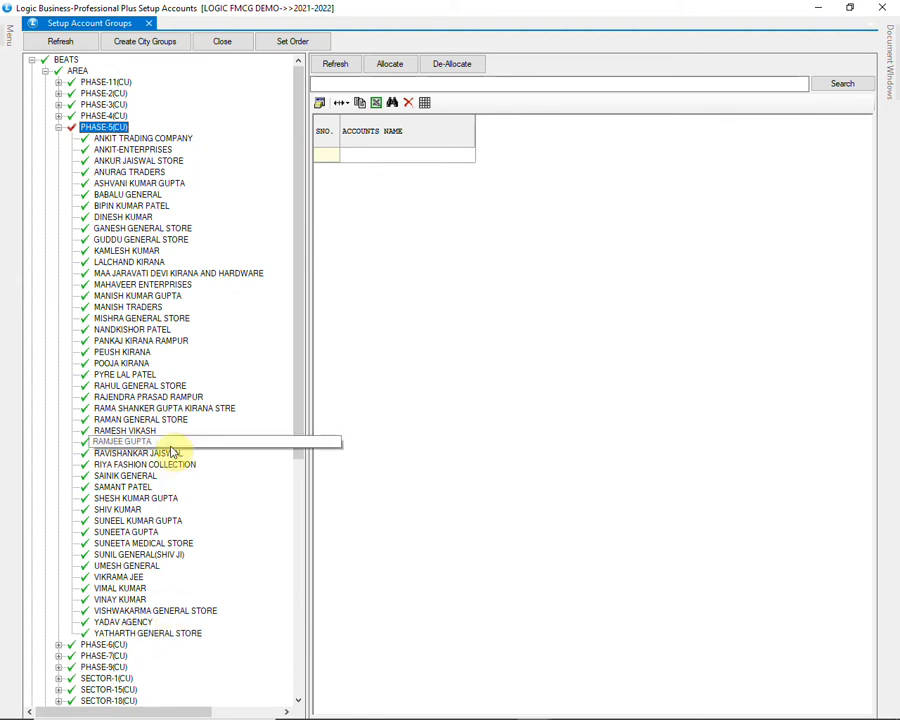
pyautogui.click(59, 128)
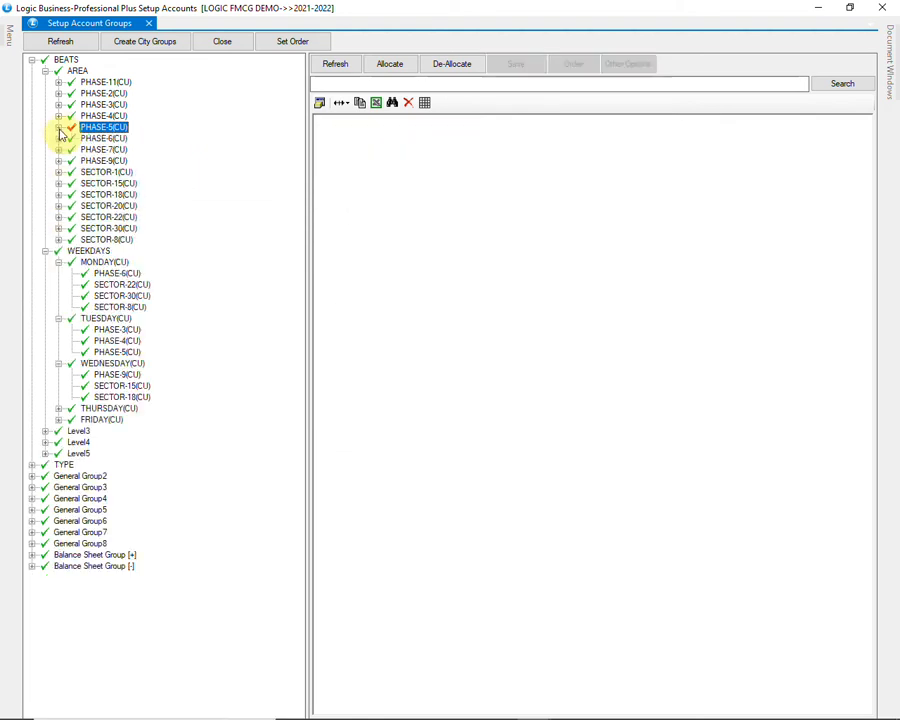
# Step: Collapse AREA and WEEKDAYS, and examine the groups in Level1 of the TYPE group
pyautogui.click(45, 71)
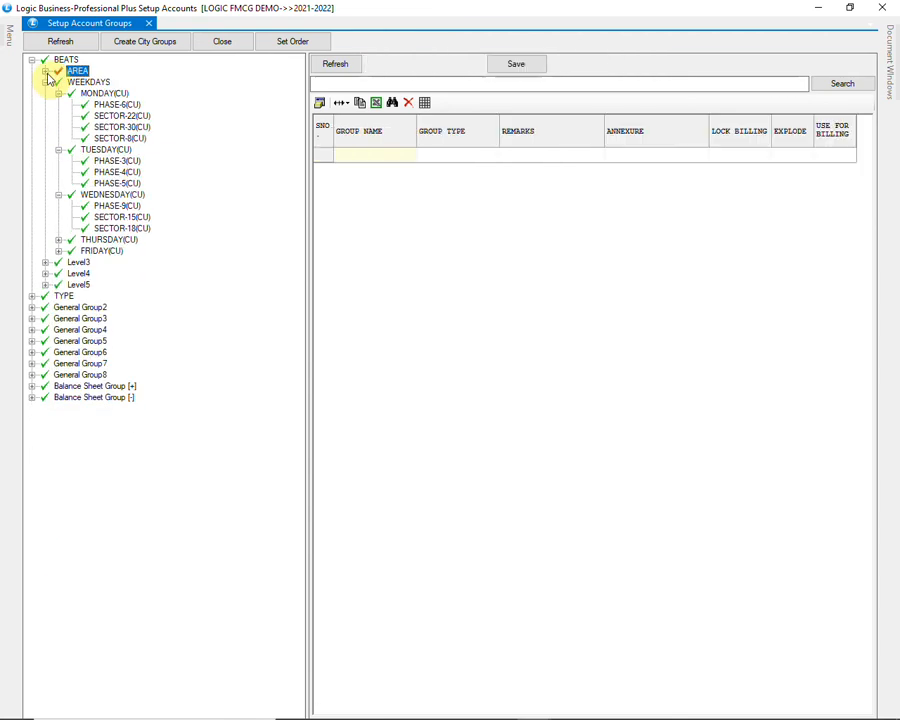
pyautogui.click(45, 83)
pyautogui.click(64, 128)
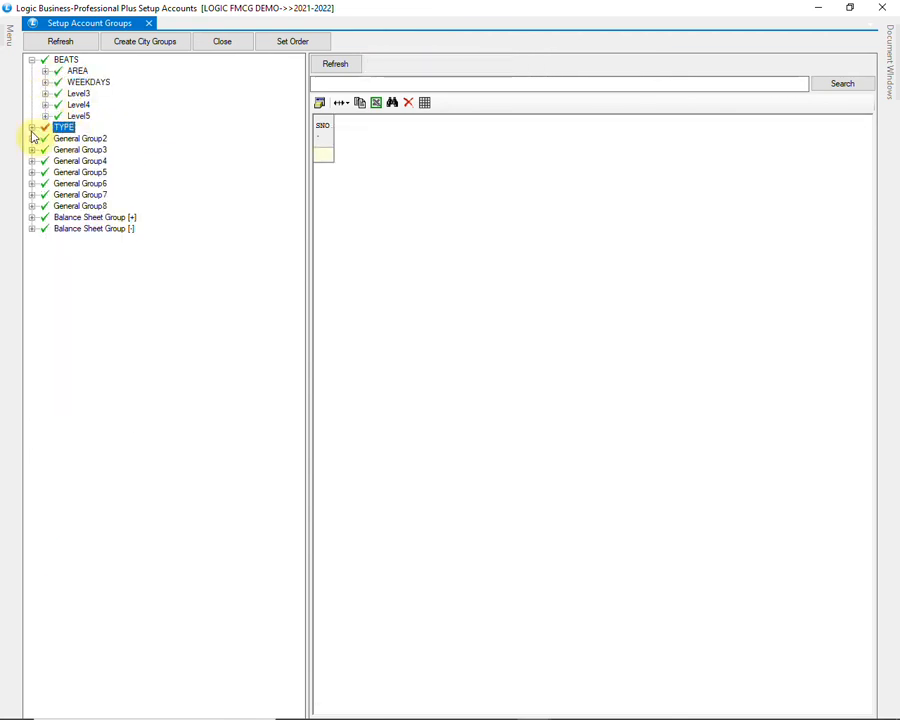
pyautogui.click(32, 128)
pyautogui.doubleClick(80, 139)
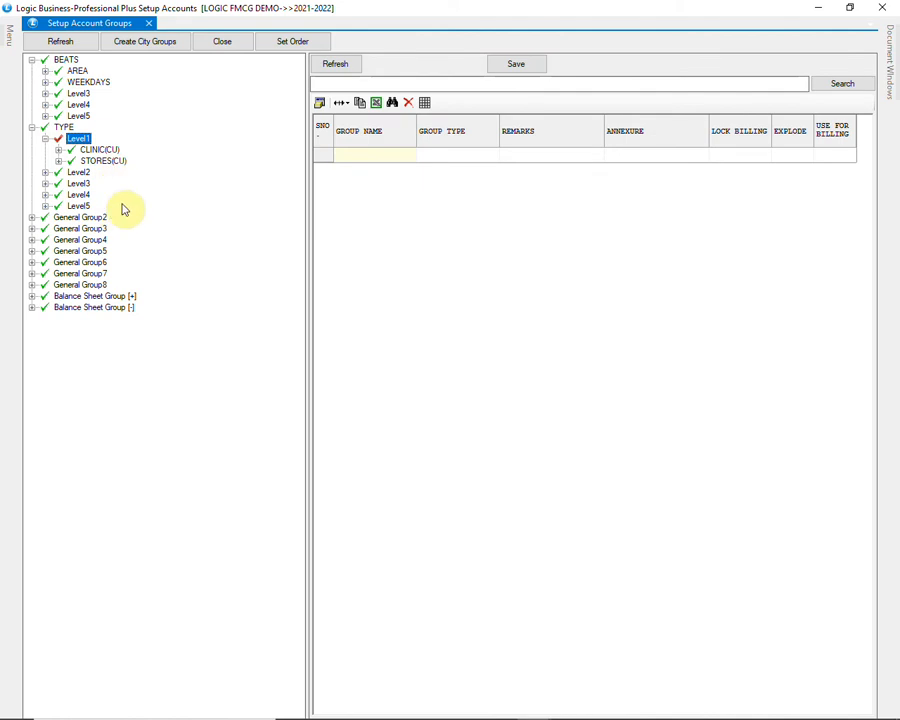
pyautogui.click(45, 139)
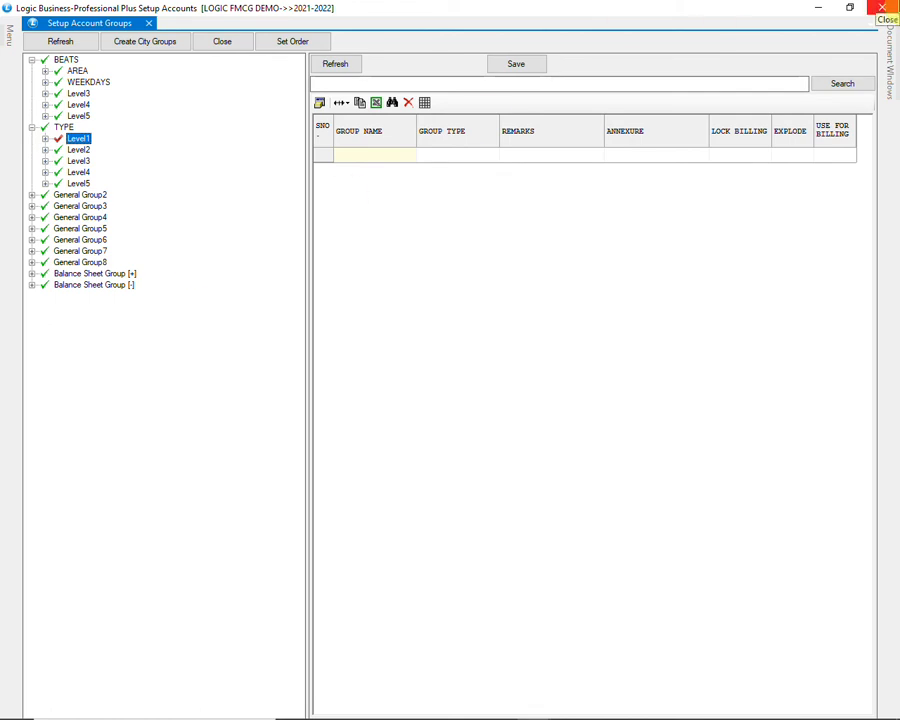
# Step: Close the account group setup and open Setup Agents/Brokers from the account master
pyautogui.click(882, 8)
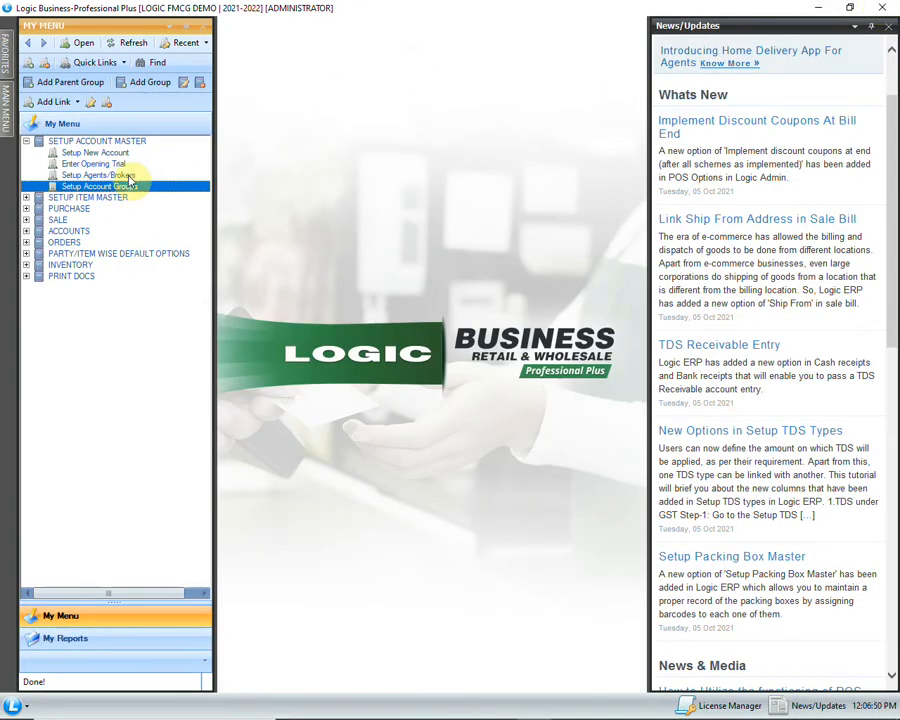
pyautogui.click(126, 176)
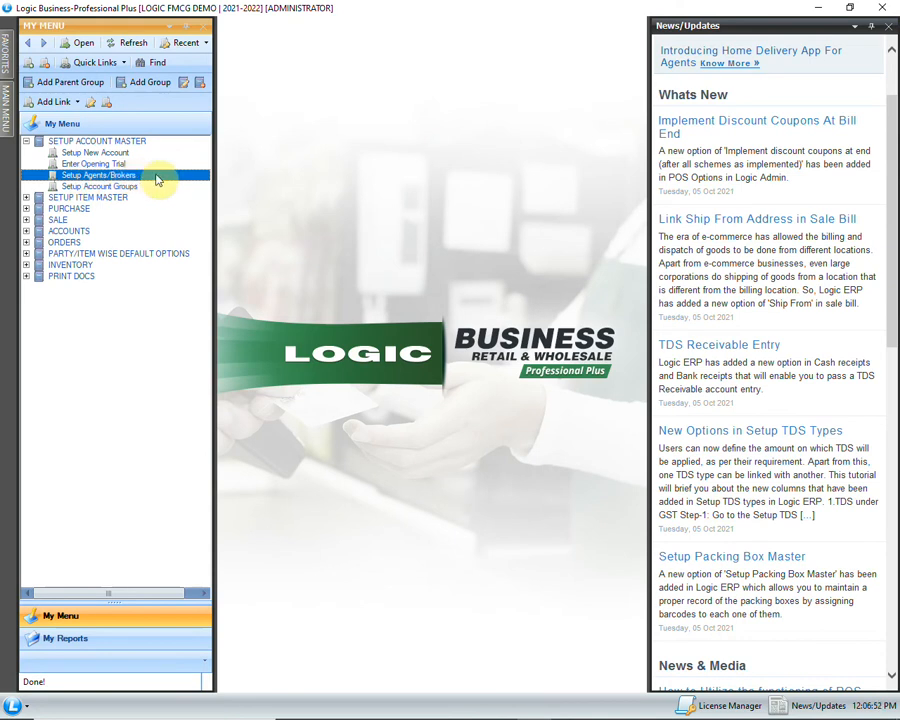
pyautogui.doubleClick(157, 179)
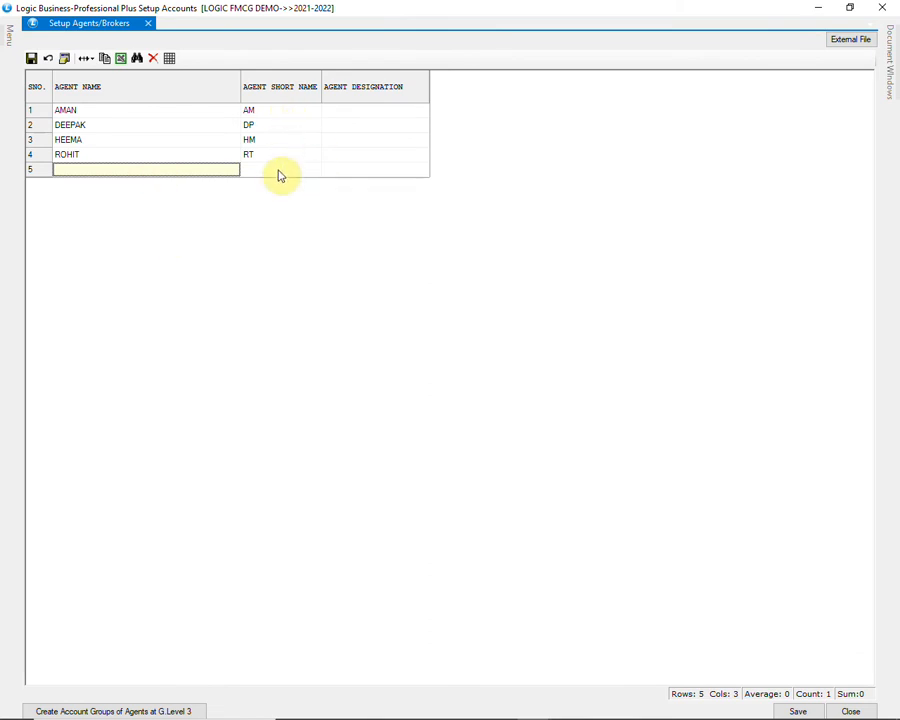
# Step: Add an agent named AGENT1 with the short name A1 and save the agent list
pyautogui.write('AGENT1')
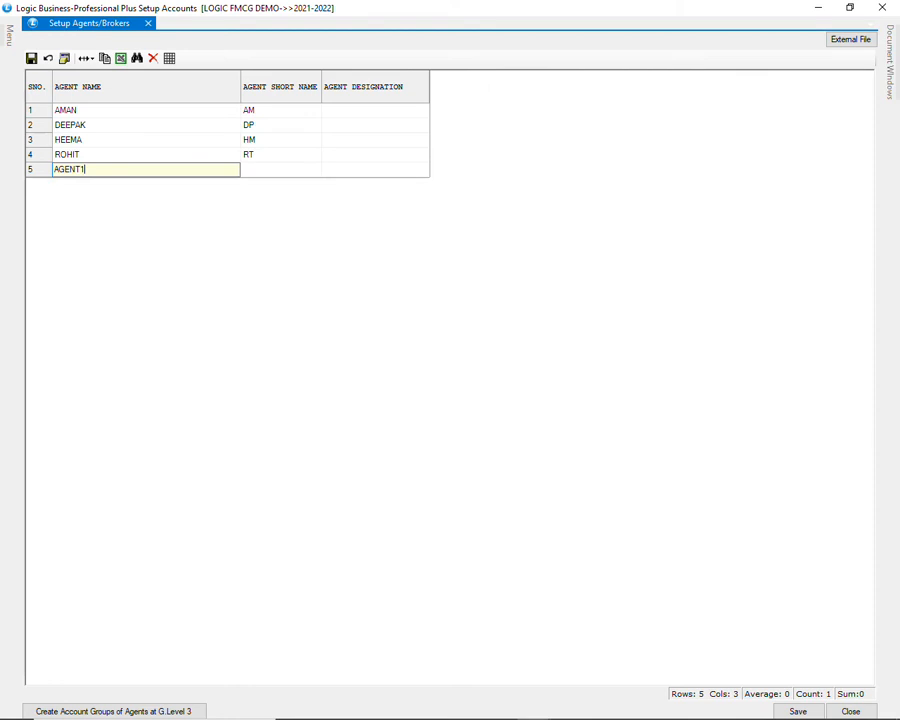
pyautogui.press('Return')
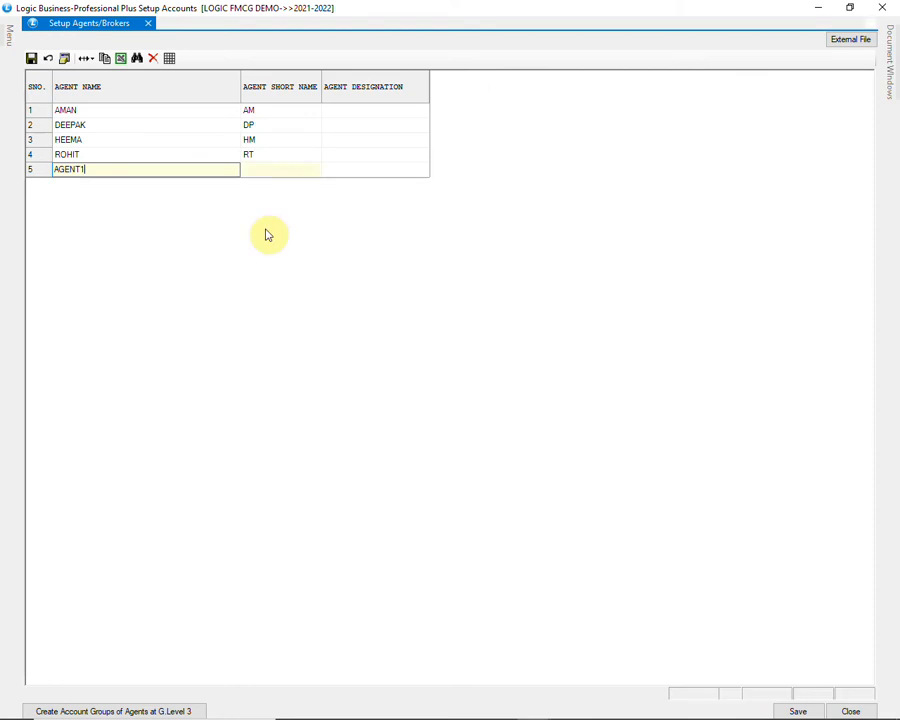
pyautogui.write('A1')
pyautogui.press('Return')
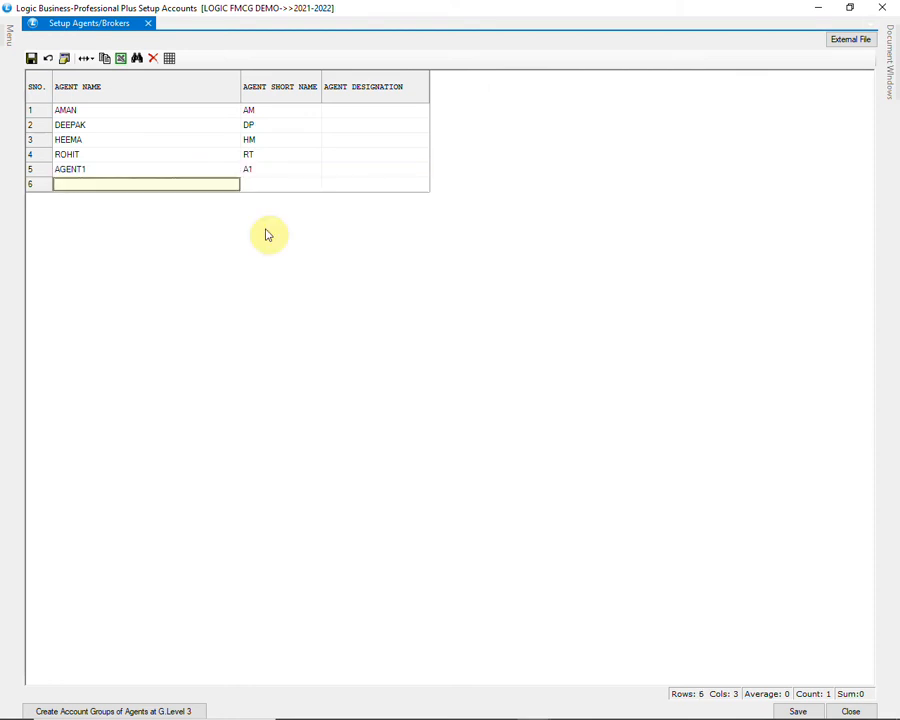
pyautogui.click(790, 711)
pyautogui.click(442, 420)
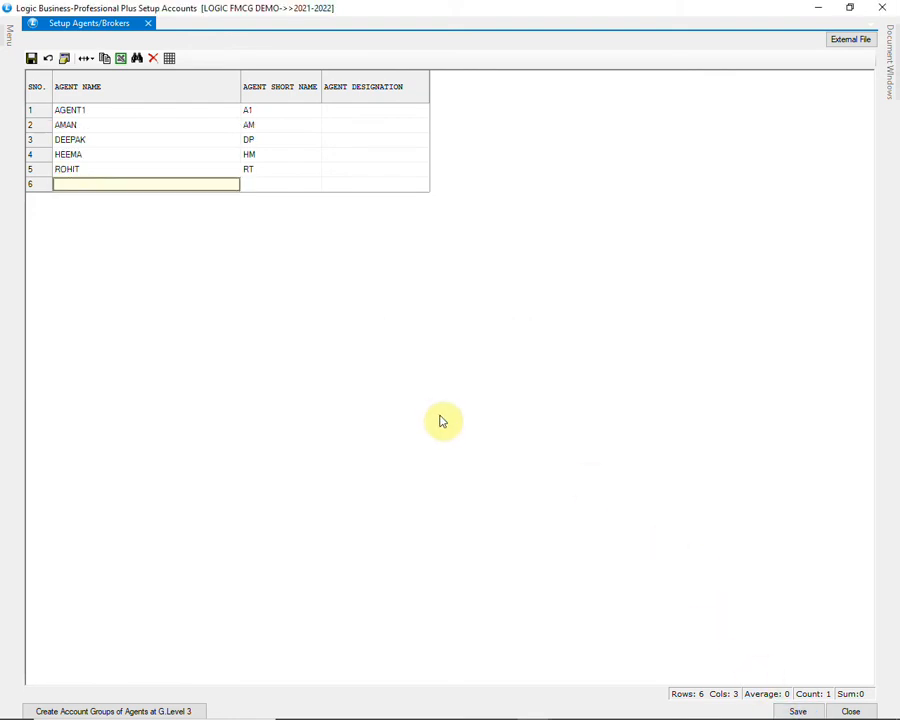
# Step: Close the agent setup and open Setup Company under SETUP ITEM MASTER
pyautogui.click(882, 7)
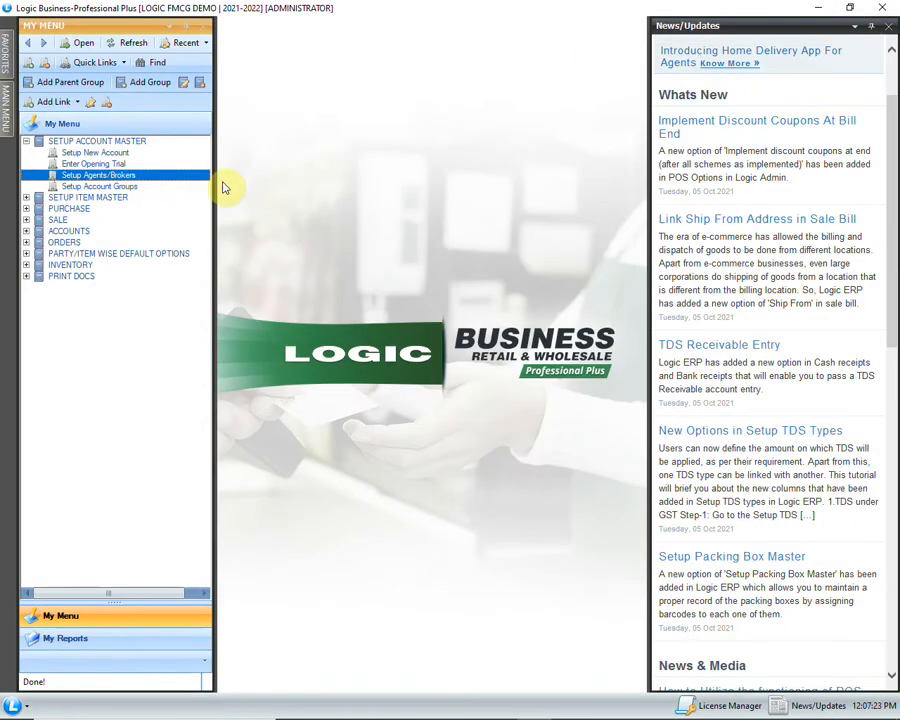
pyautogui.click(116, 200)
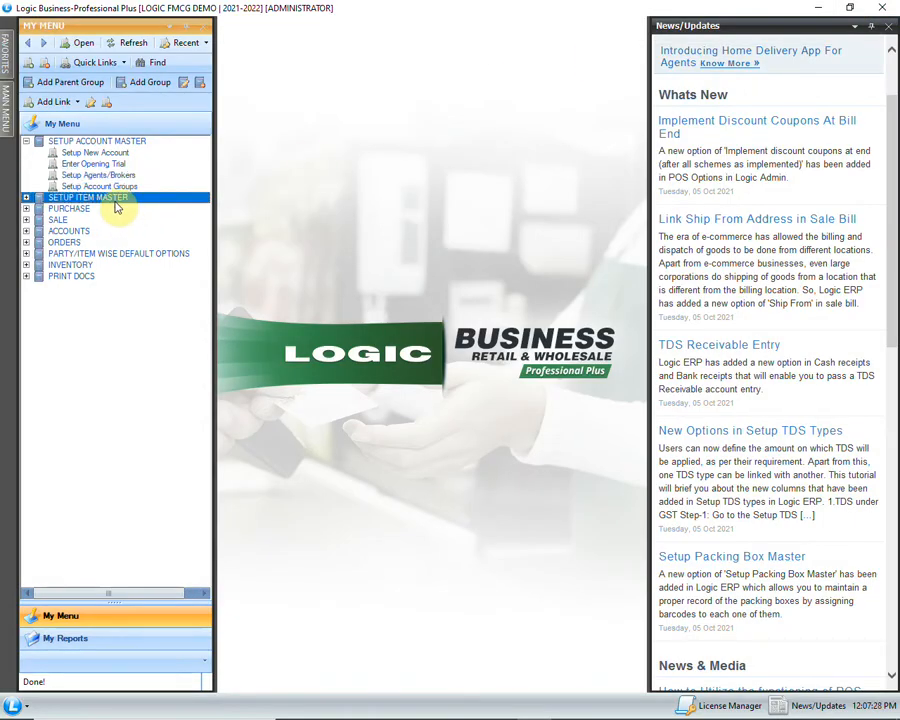
pyautogui.click(27, 198)
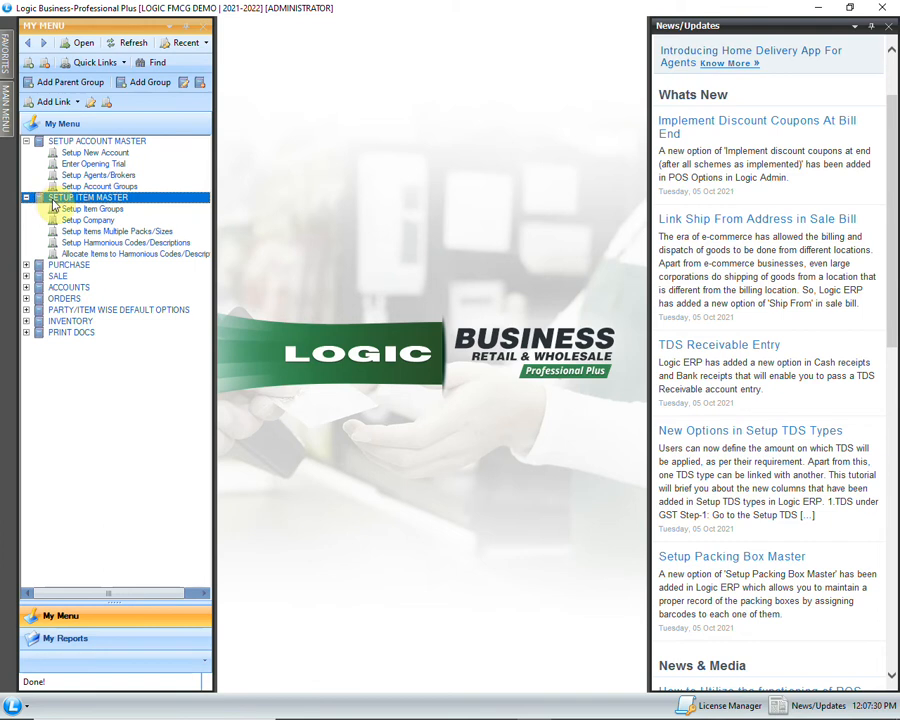
pyautogui.click(78, 220)
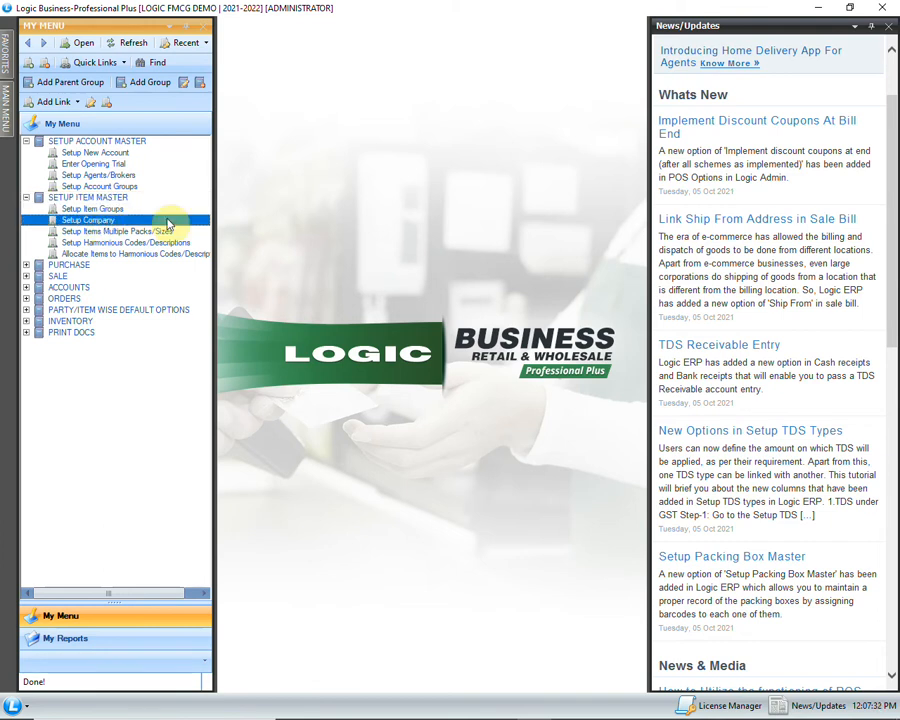
pyautogui.doubleClick(168, 224)
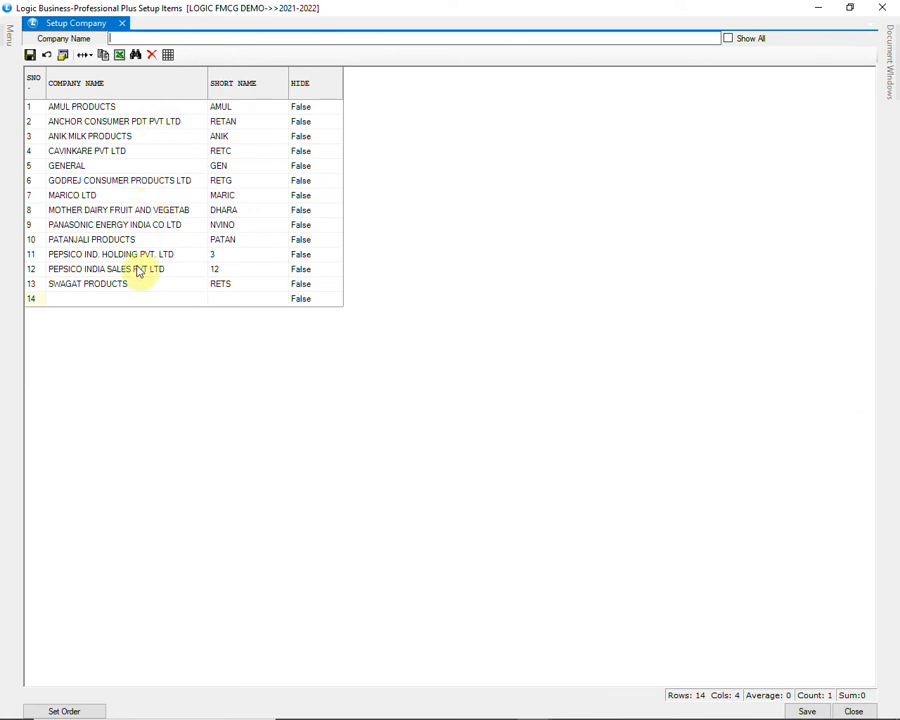
# Step: Add the company HINDUSTAN UNILEVER with the short name HUL and save the company list
pyautogui.click(133, 301)
pyautogui.write('HINDUSTAN UNIL')
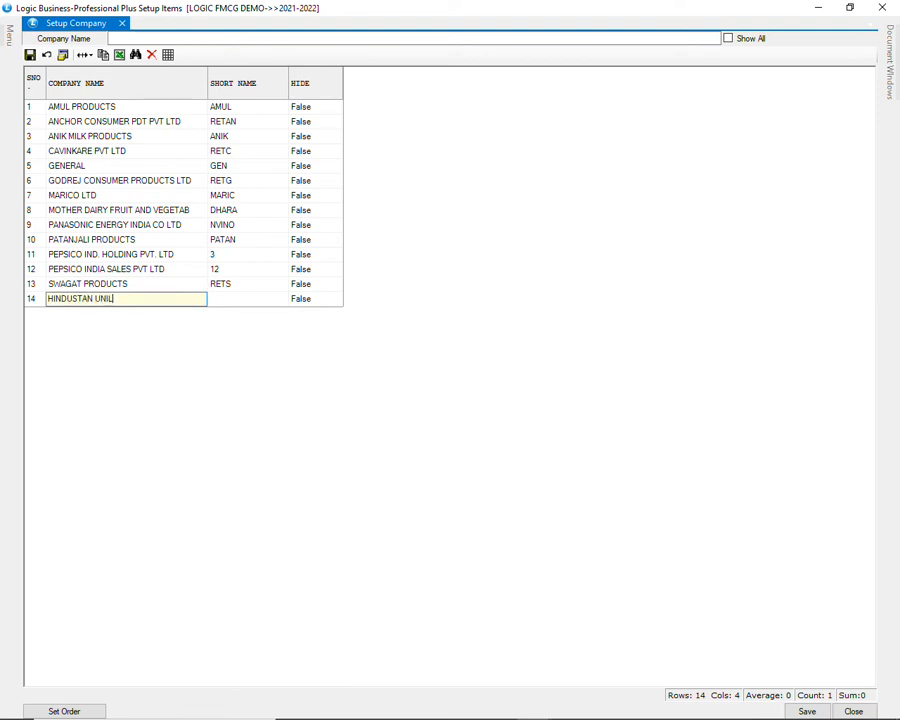
pyautogui.press('Tab')
pyautogui.write('HU')
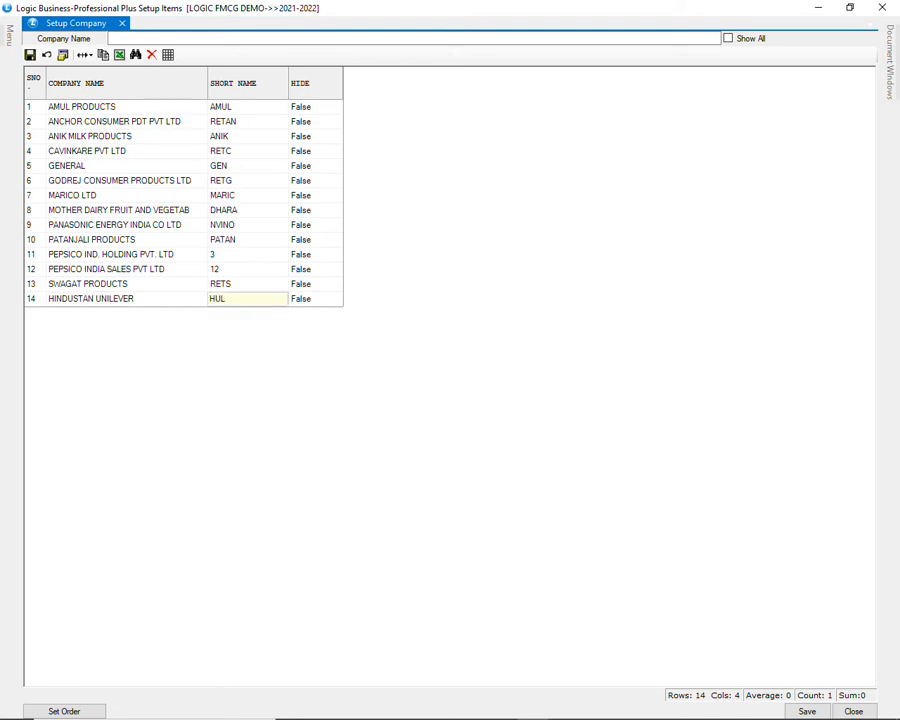
pyautogui.press('Tab')
pyautogui.press('Tab')
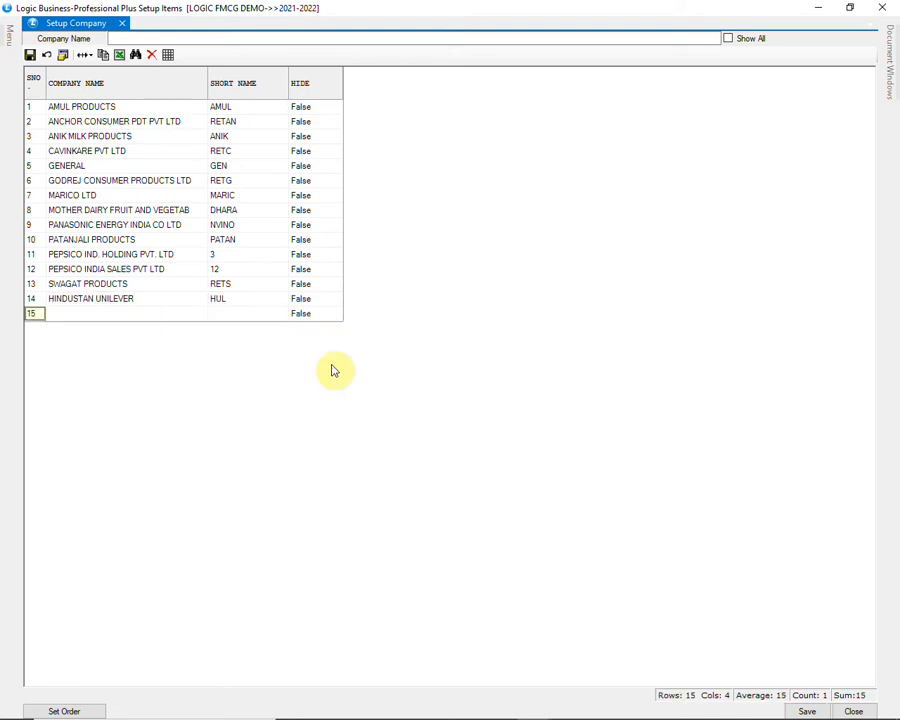
pyautogui.click(802, 710)
pyautogui.click(435, 416)
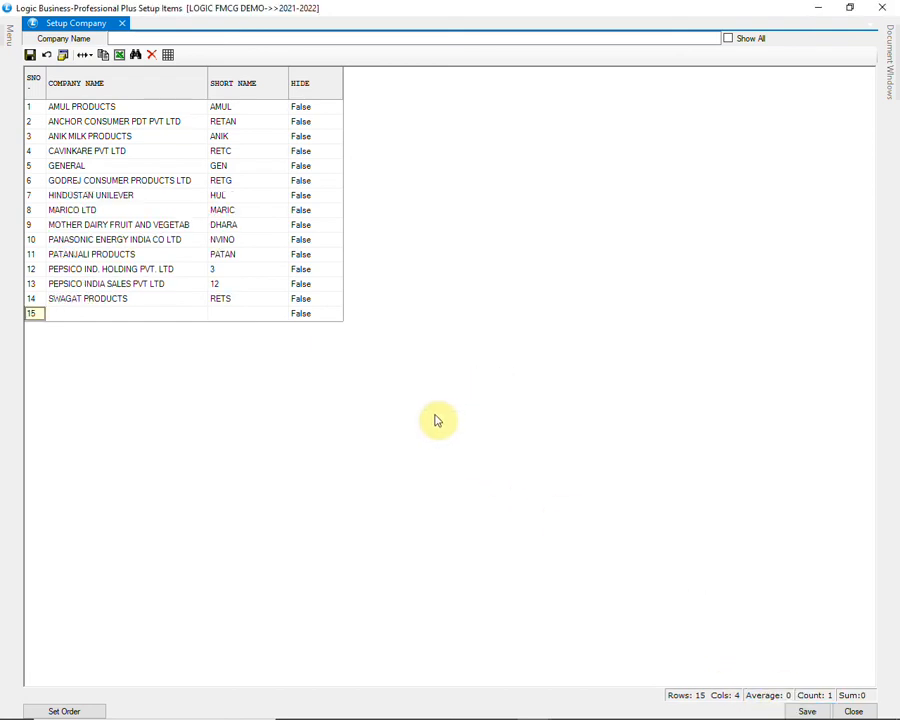
# Step: Open Setup Godown, show all records and examine the MAIN, WAREHOUSE and STORE godowns
pyautogui.moveTo(5, 42)
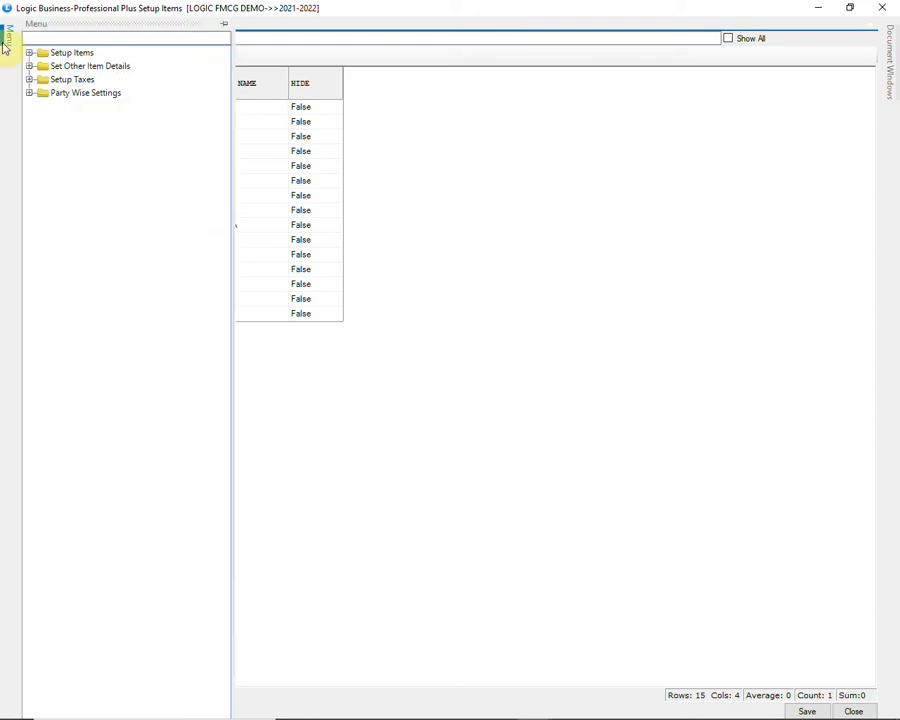
pyautogui.click(29, 66)
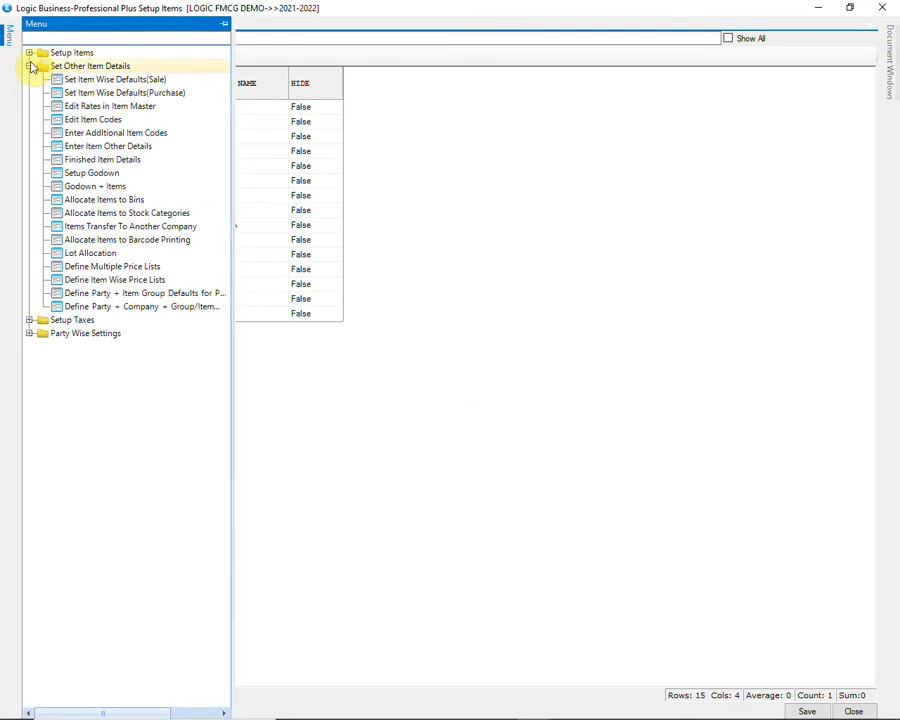
pyautogui.click(140, 174)
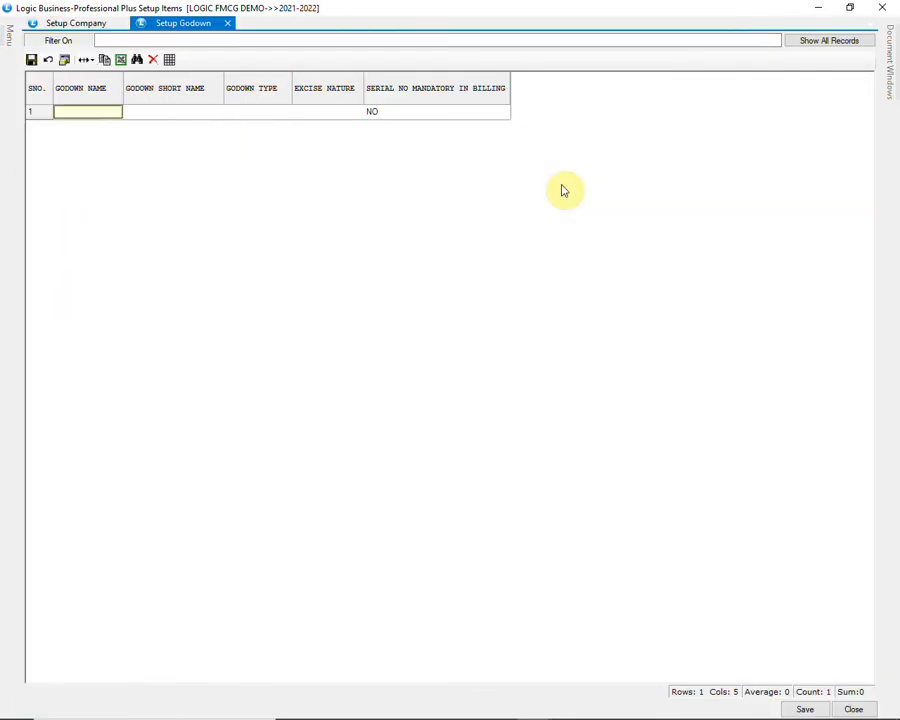
pyautogui.click(804, 42)
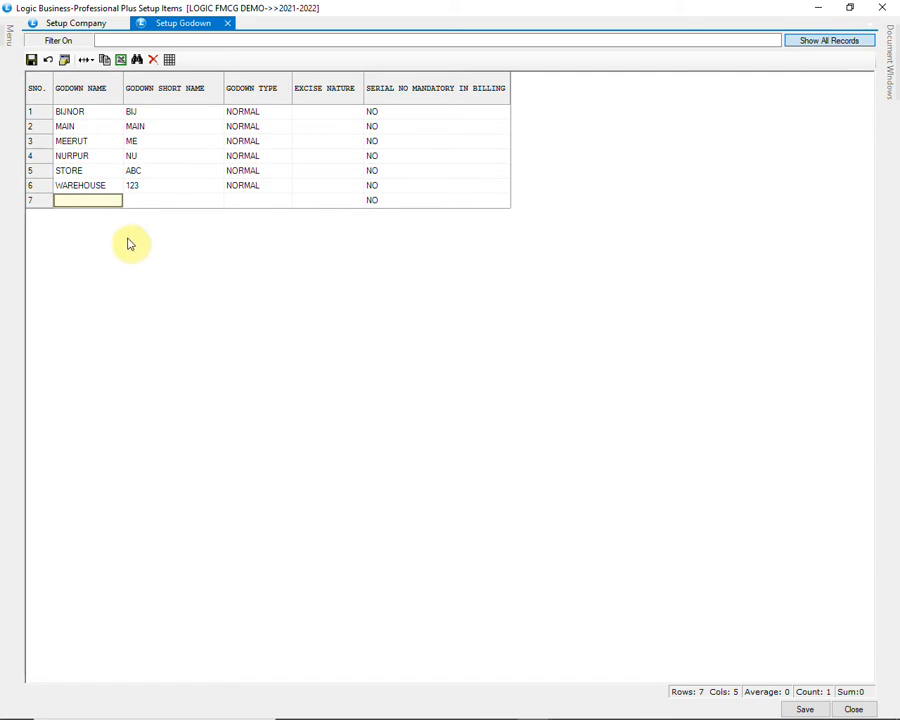
pyautogui.click(86, 128)
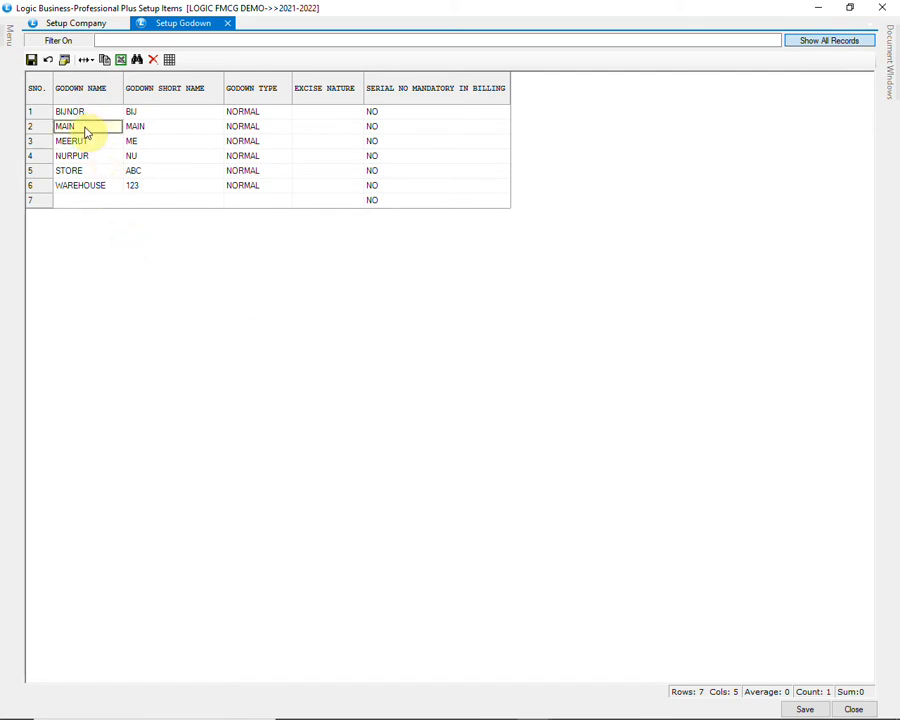
pyautogui.click(100, 187)
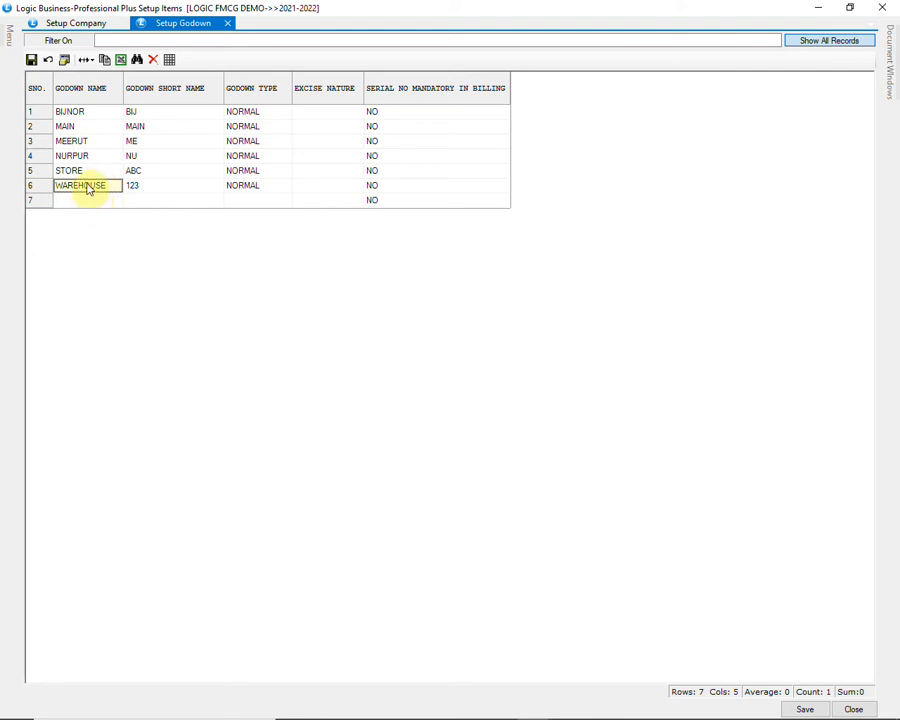
pyautogui.press('Up')
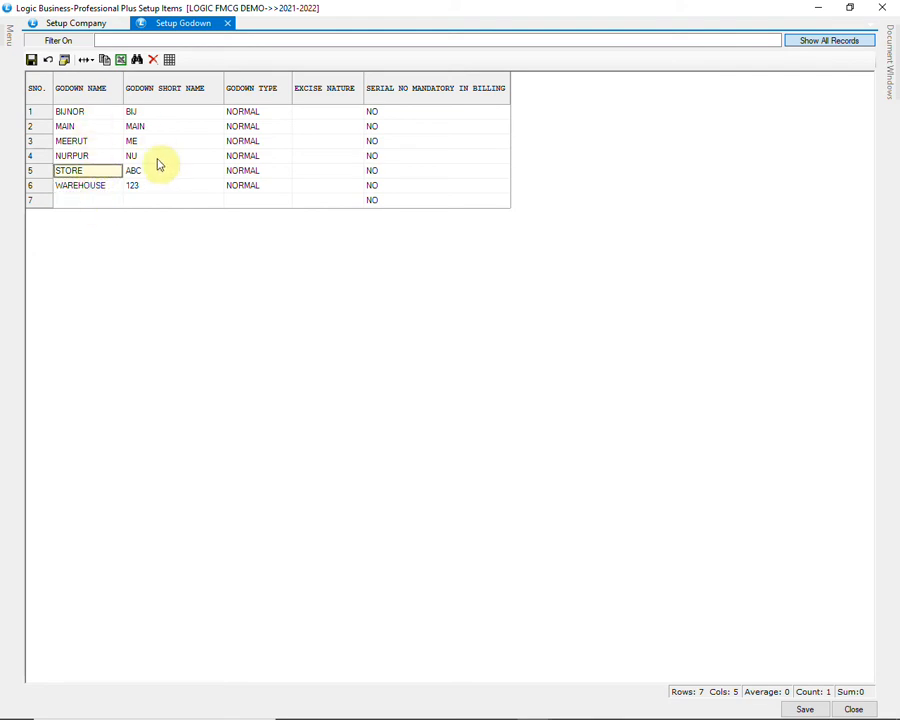
pyautogui.click(98, 201)
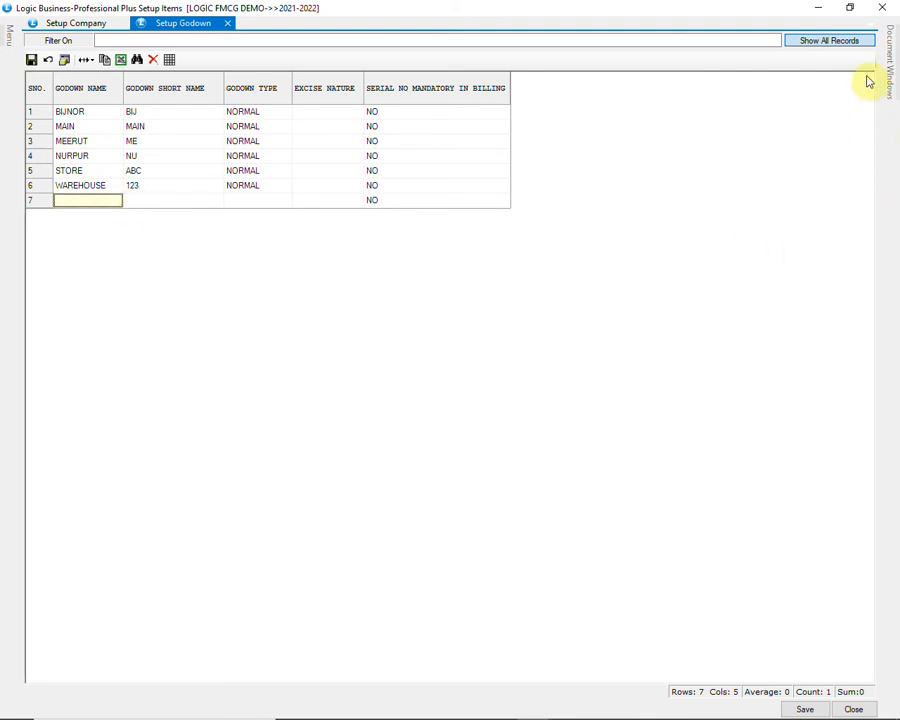
# Step: Open Setup Item Groups, expand CATEGORY and list the item groups defined under GROUP1.GRP1
pyautogui.click(887, 7)
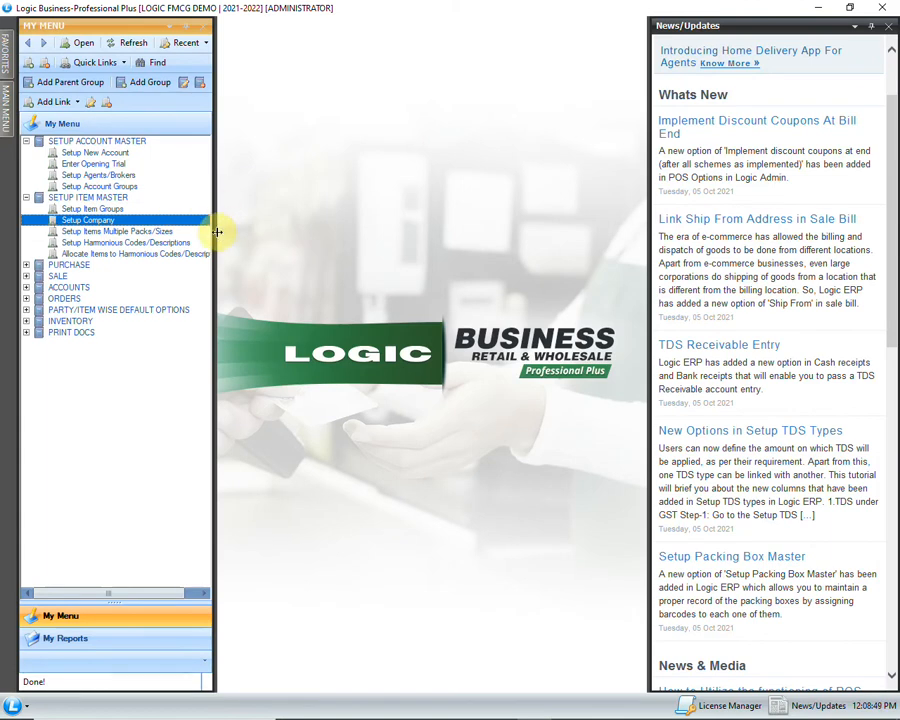
pyautogui.click(126, 210)
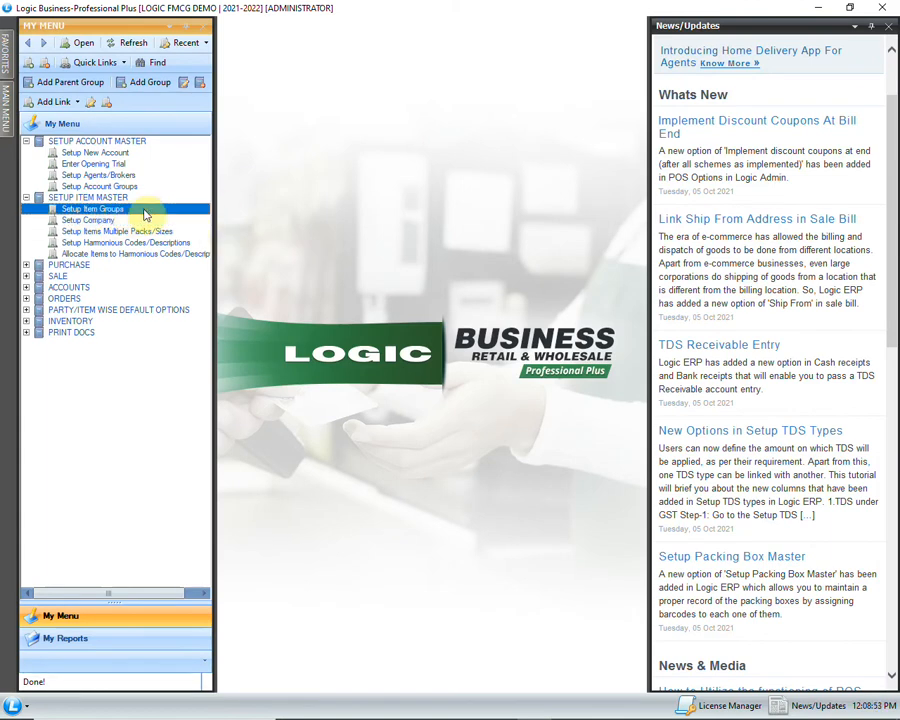
pyautogui.doubleClick(145, 212)
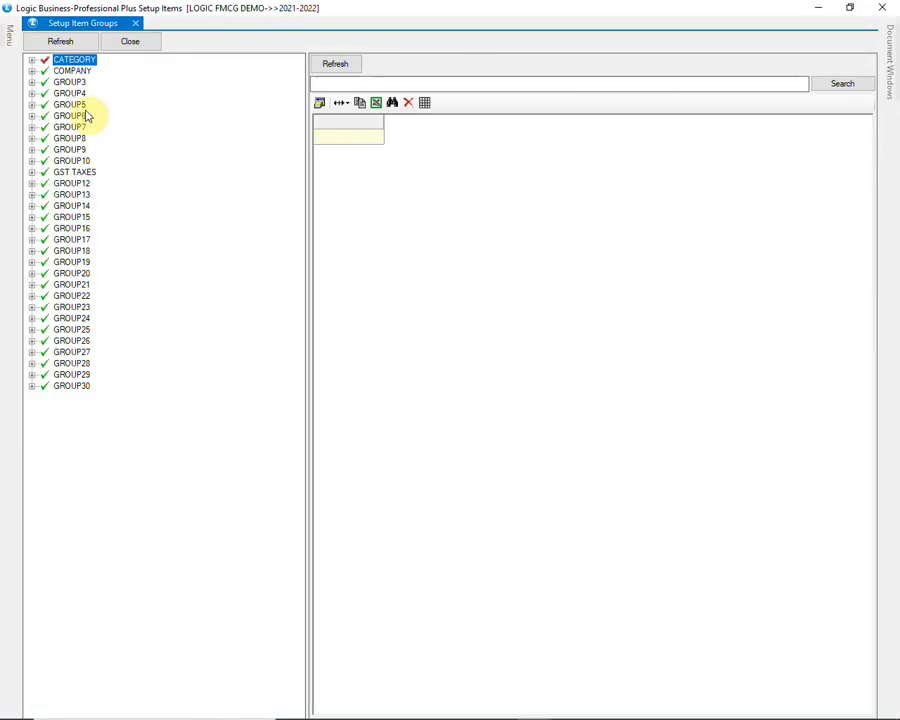
pyautogui.click(31, 60)
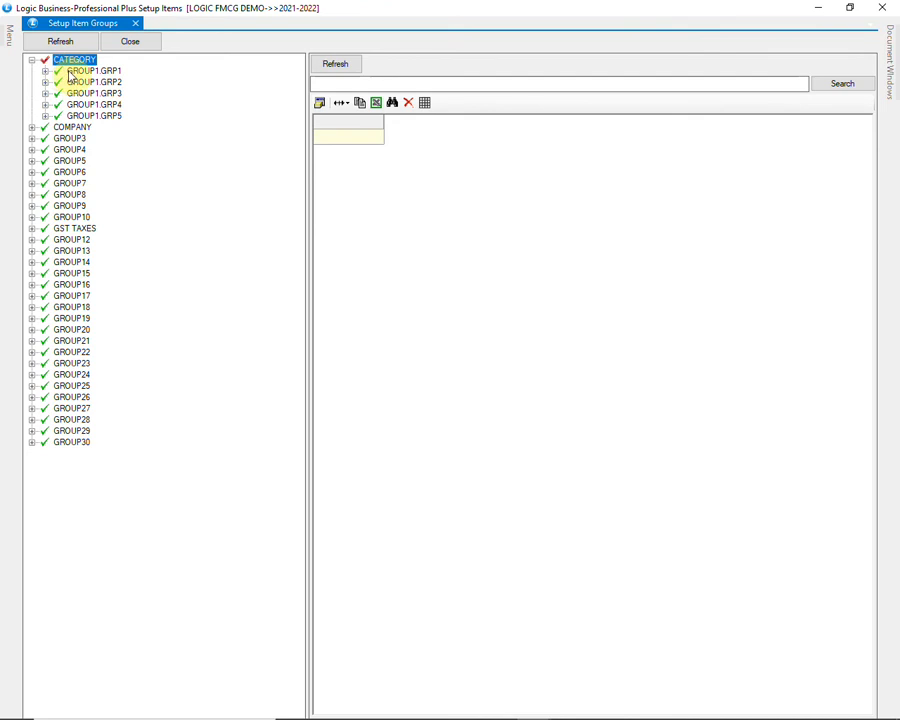
pyautogui.click(63, 72)
pyautogui.click(45, 72)
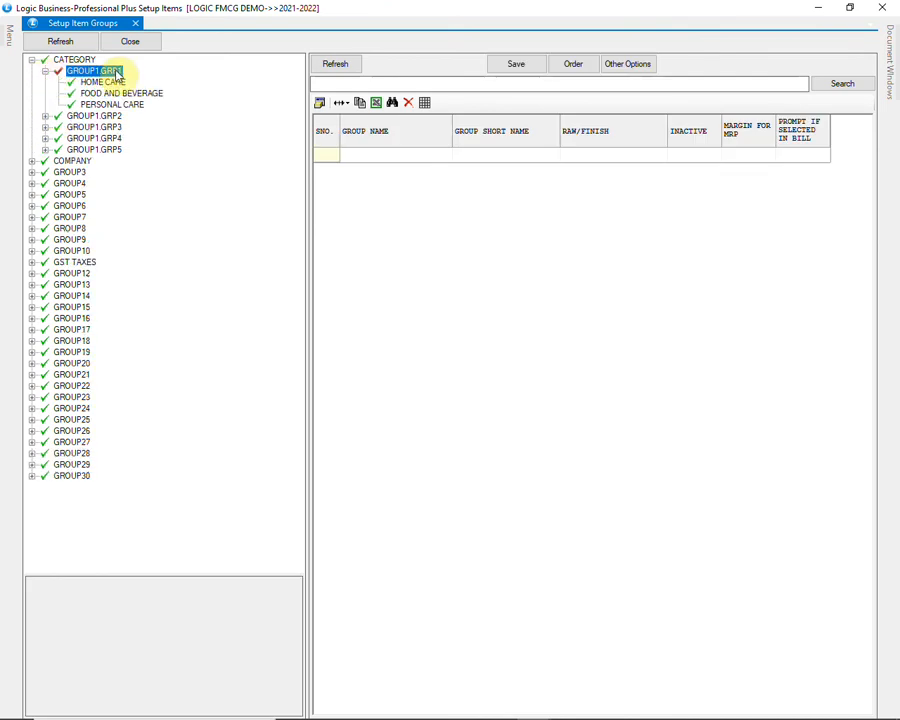
pyautogui.click(330, 66)
pyautogui.click(405, 199)
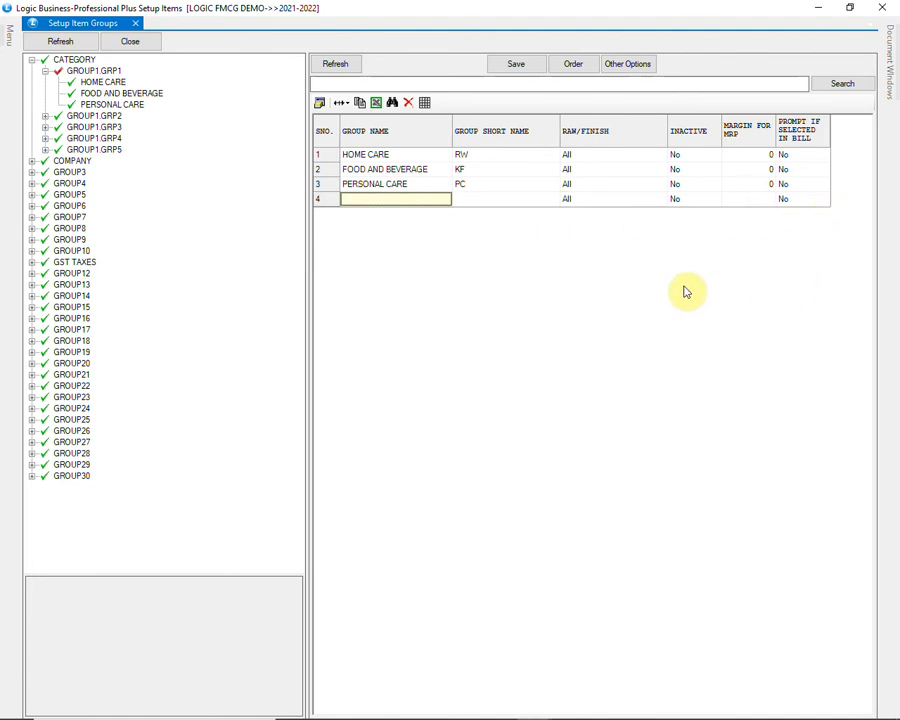
# Step: List the items available for allocation to HOME CARE, leave the selection without allocating any, and select the FOOD AND BEVERAGE group
pyautogui.click(104, 83)
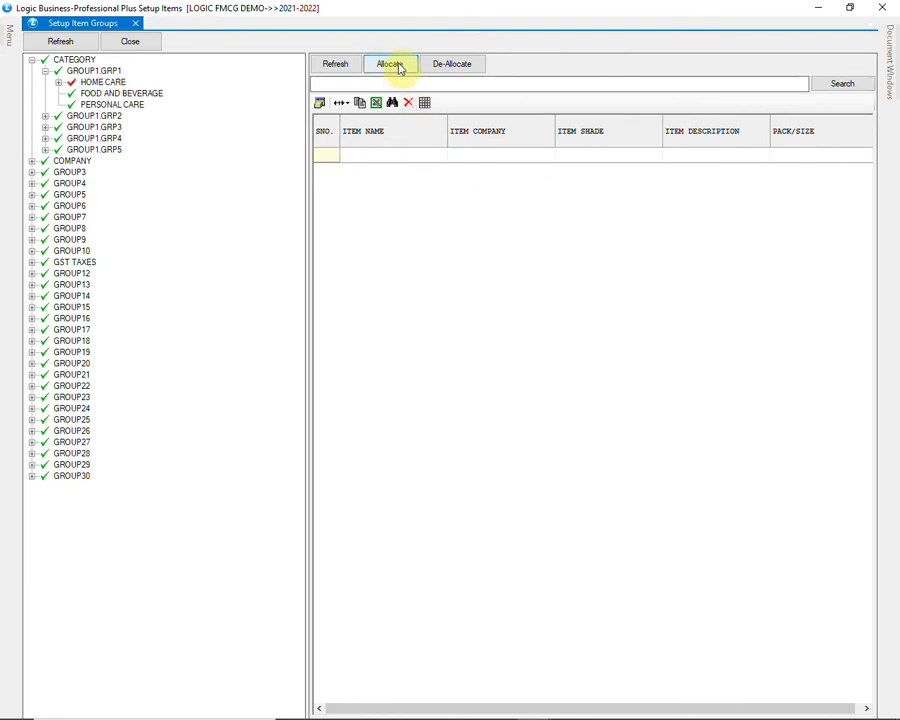
pyautogui.click(390, 64)
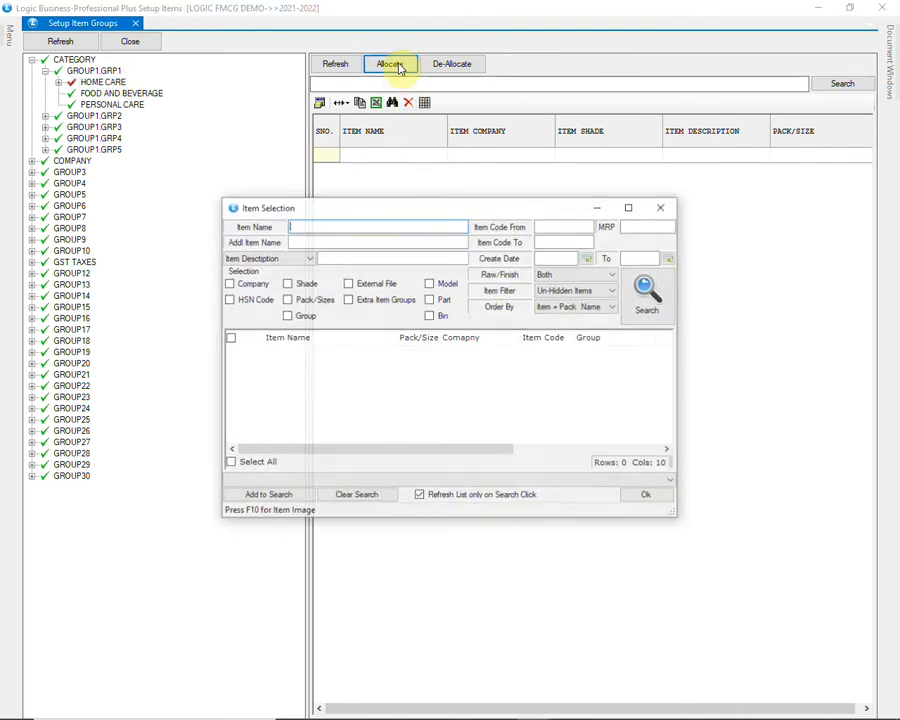
pyautogui.click(665, 295)
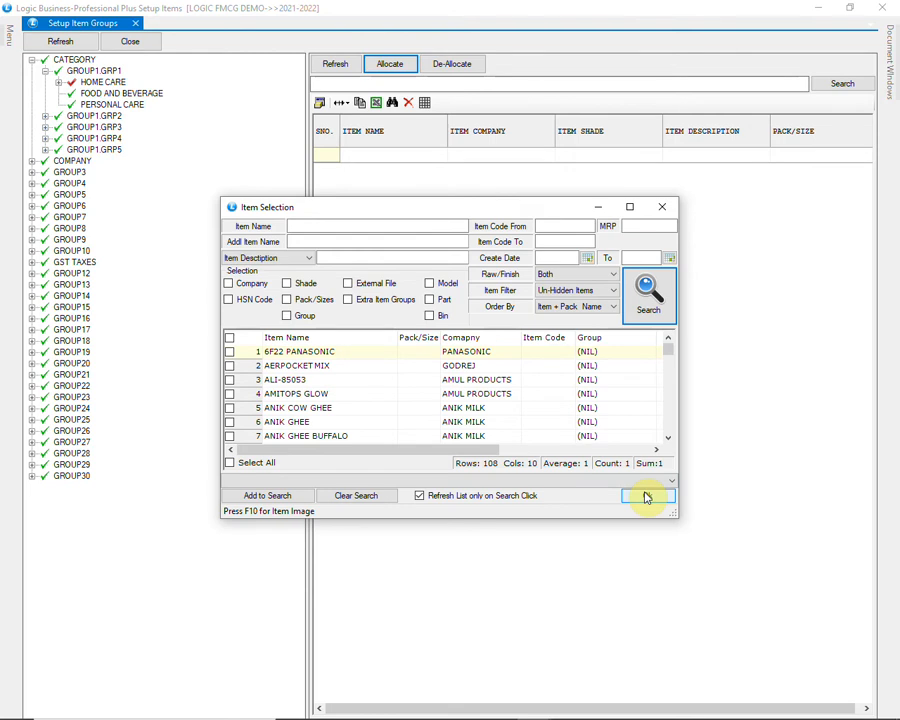
pyautogui.click(664, 207)
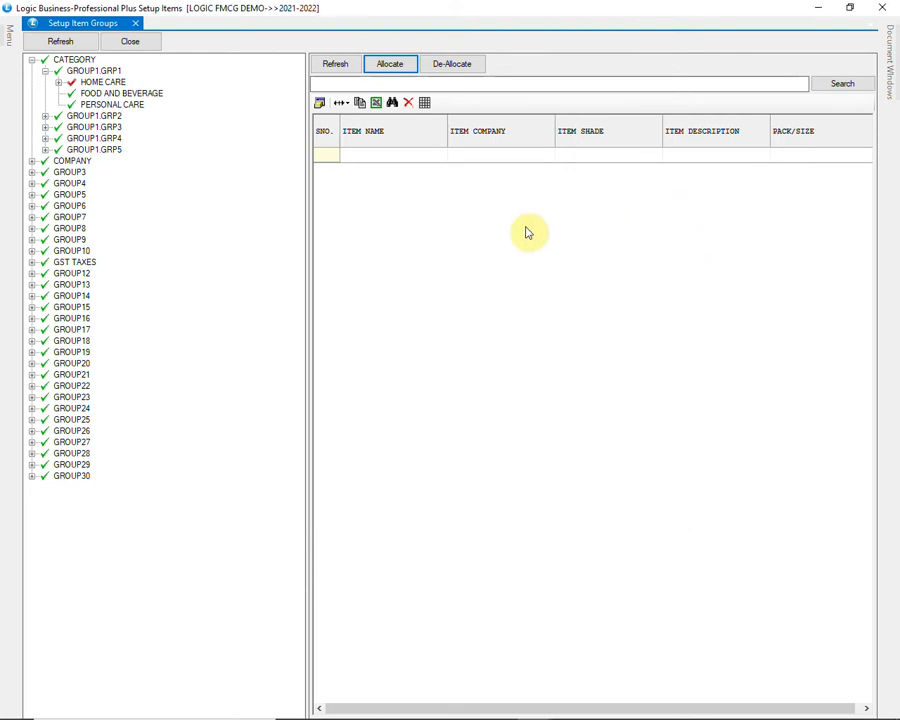
pyautogui.click(104, 93)
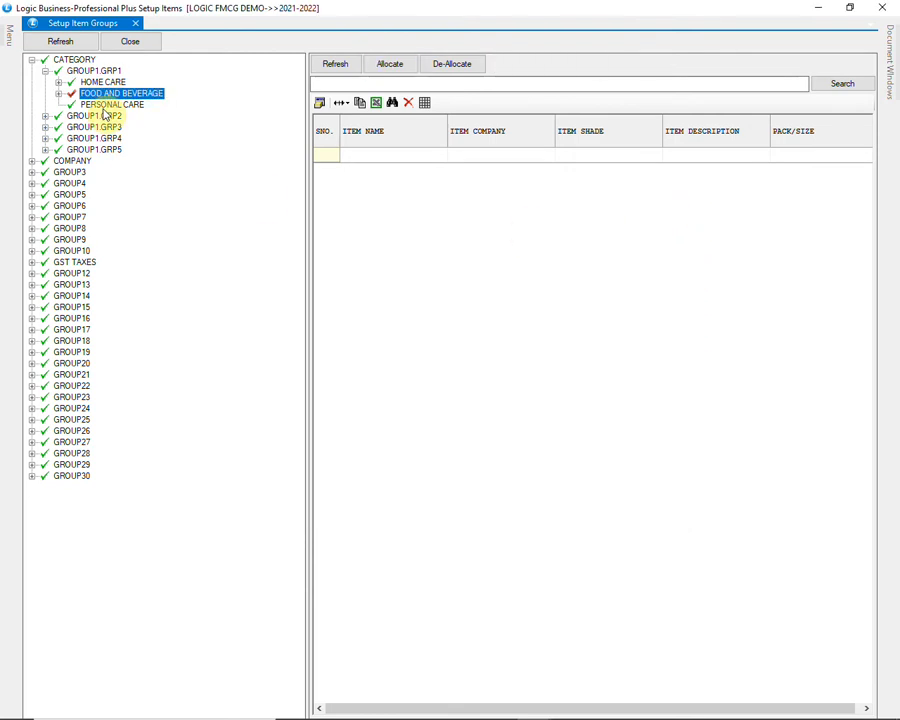
# Step: Examine the items allocated to the PERSONAL CARE group and collapse it again
pyautogui.click(98, 105)
pyautogui.click(58, 104)
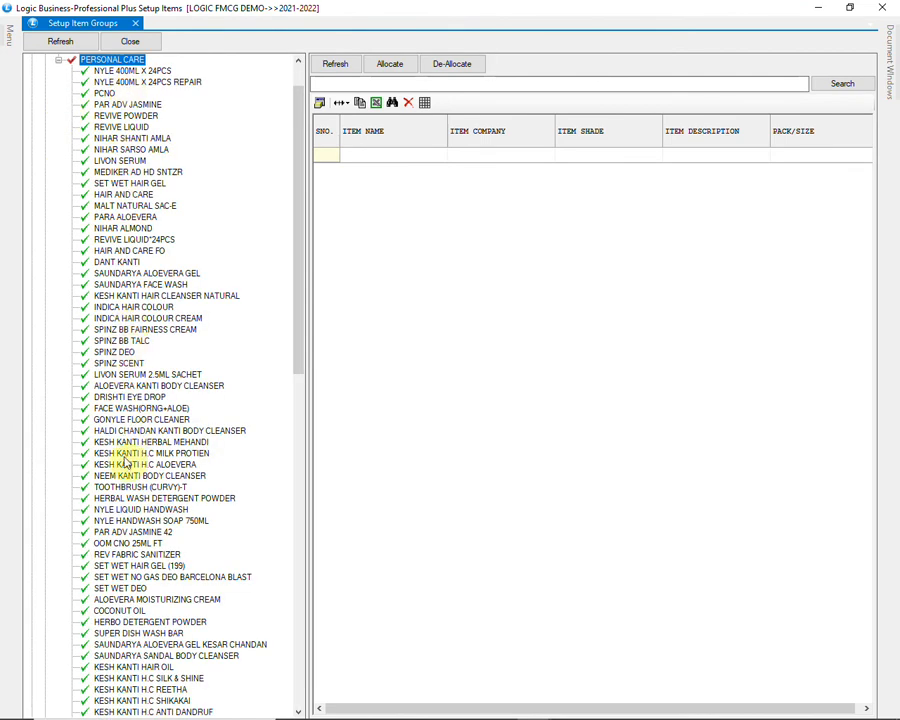
pyautogui.click(58, 60)
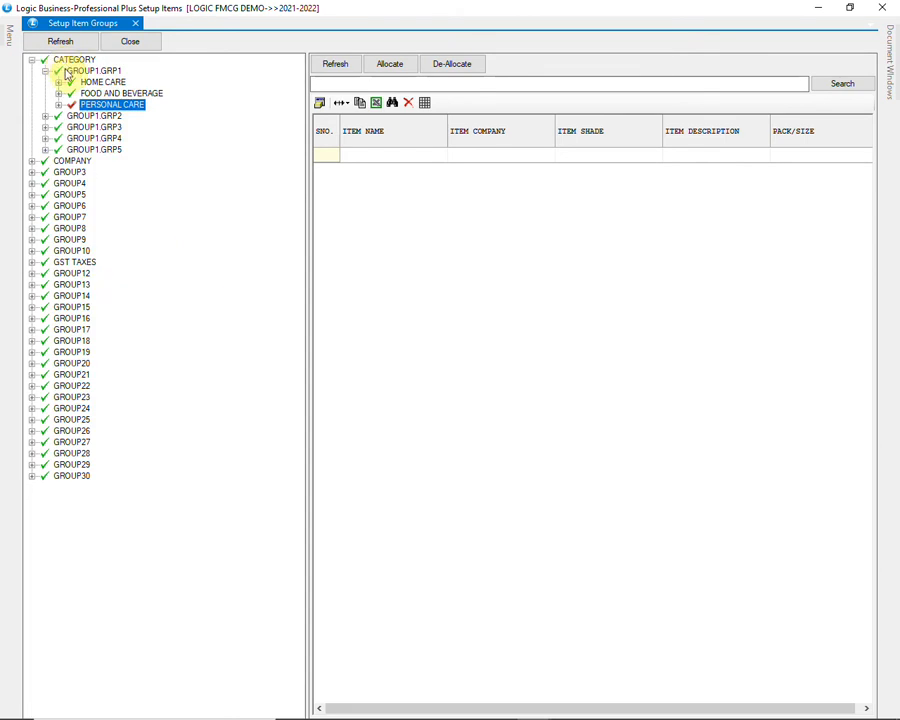
# Step: Expand COMPANY and GROUP2.GRP1 and list the item groups defined under GROUP2.GRP1
pyautogui.click(66, 161)
pyautogui.click(33, 162)
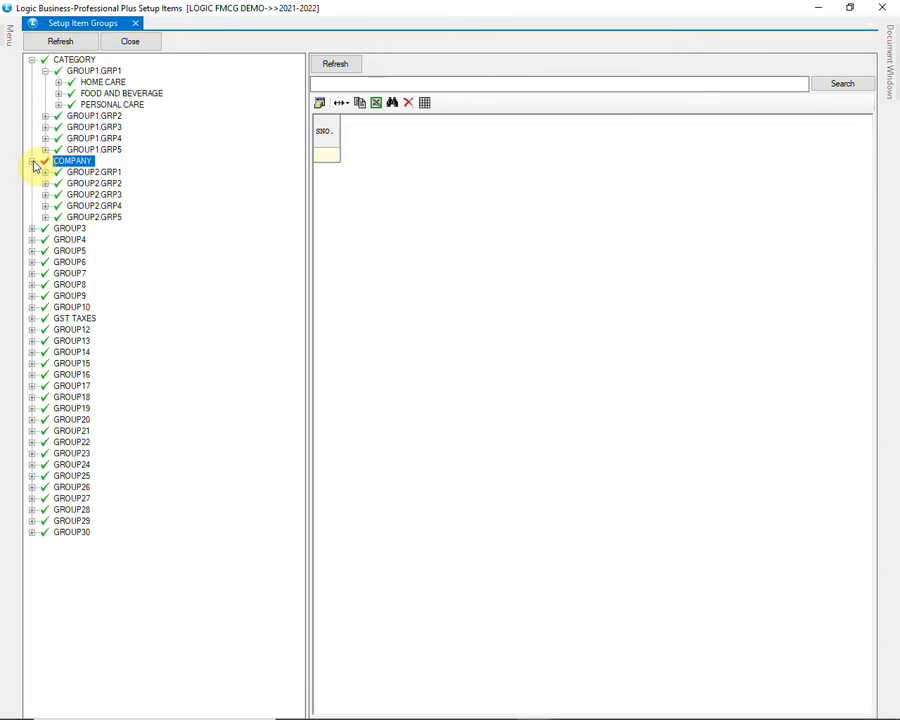
pyautogui.click(92, 173)
pyautogui.click(45, 172)
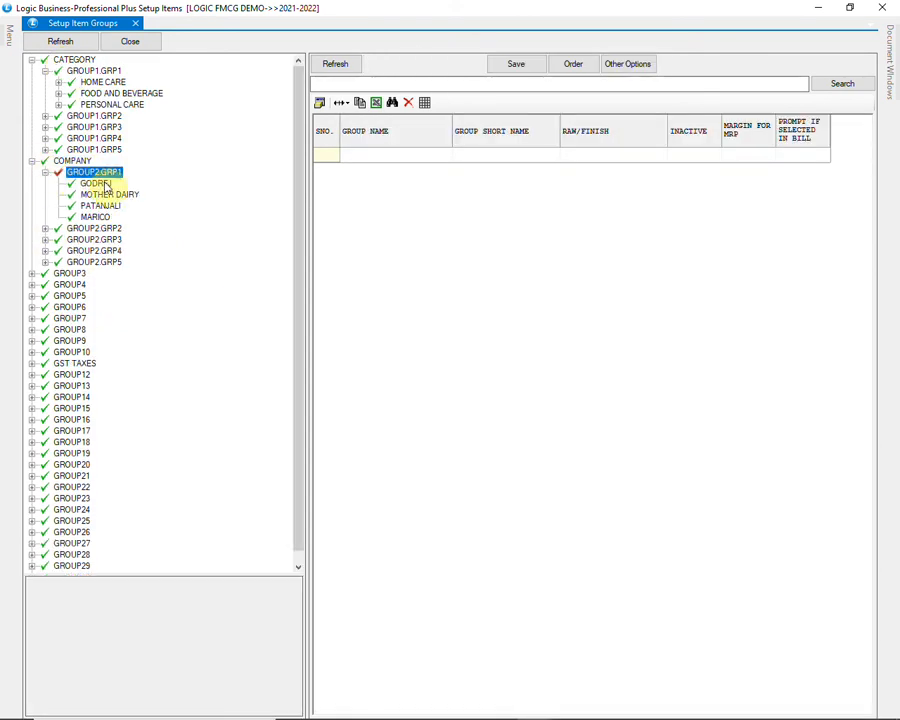
pyautogui.click(338, 65)
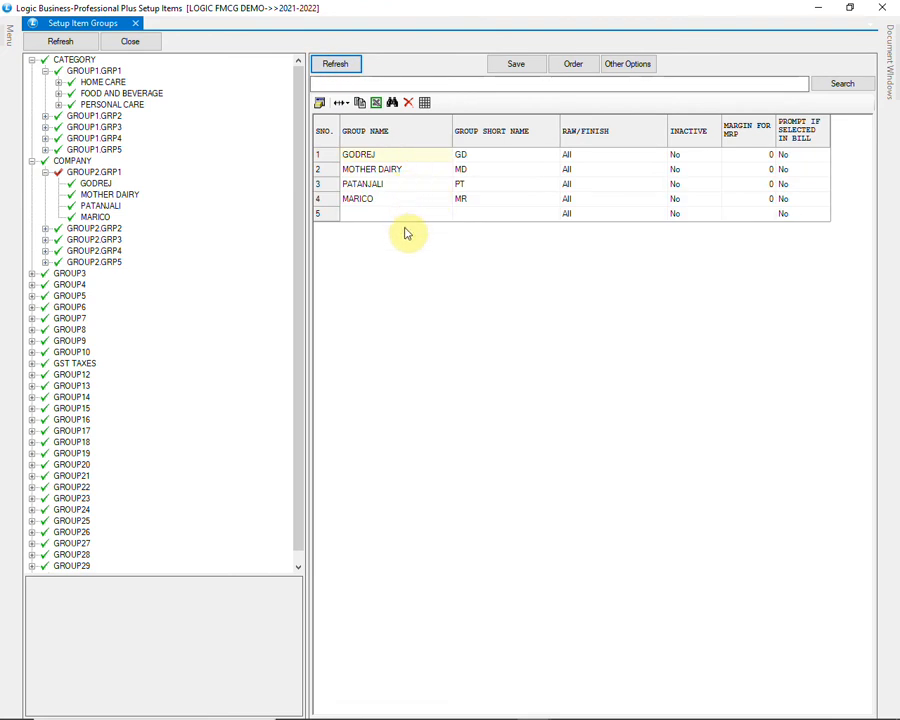
# Step: Examine the items allocated to the GODREJ and PATANJALI company groups
pyautogui.click(95, 183)
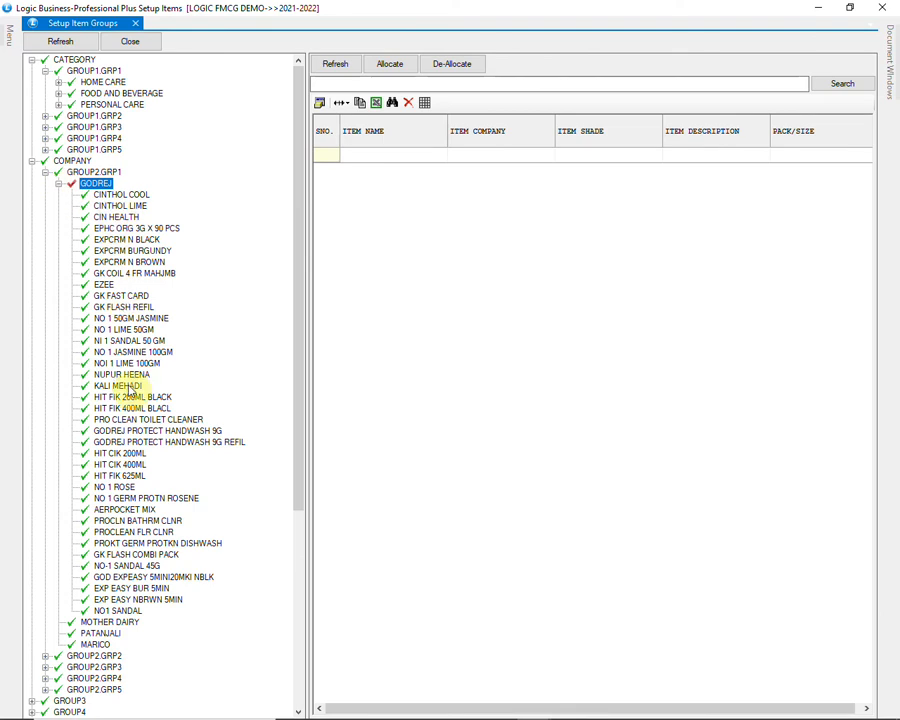
pyautogui.click(59, 184)
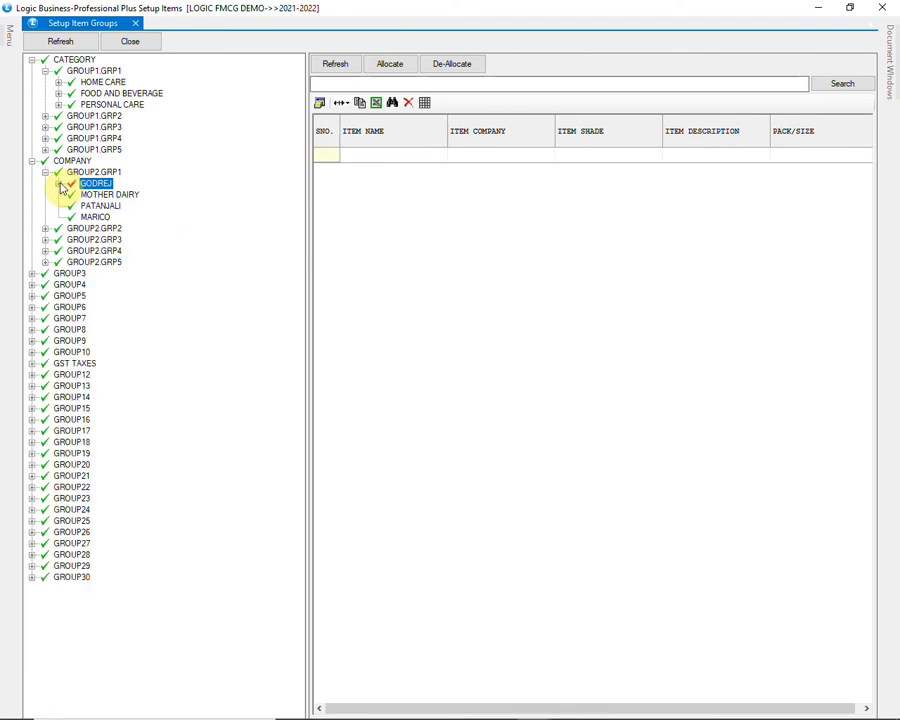
pyautogui.click(66, 206)
pyautogui.click(59, 206)
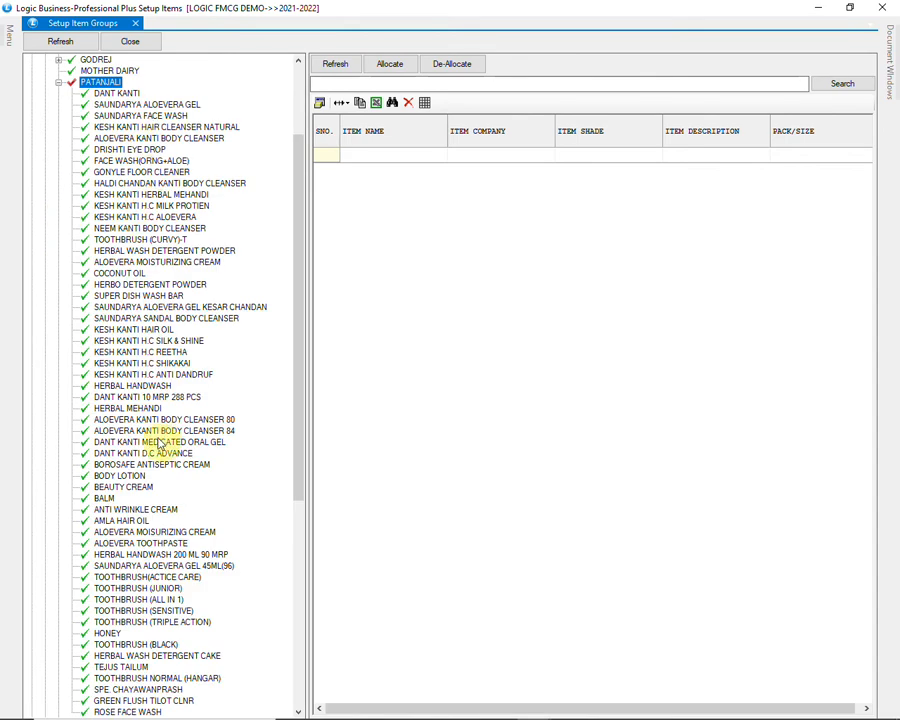
pyautogui.scroll(-6, 160, 442)
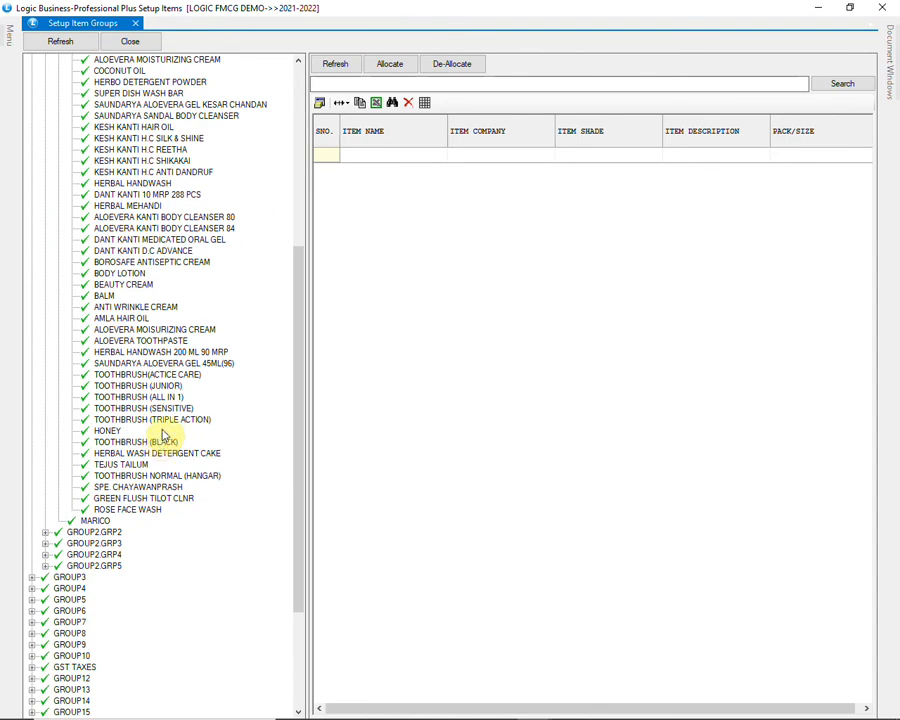
pyautogui.scroll(-5, 163, 433)
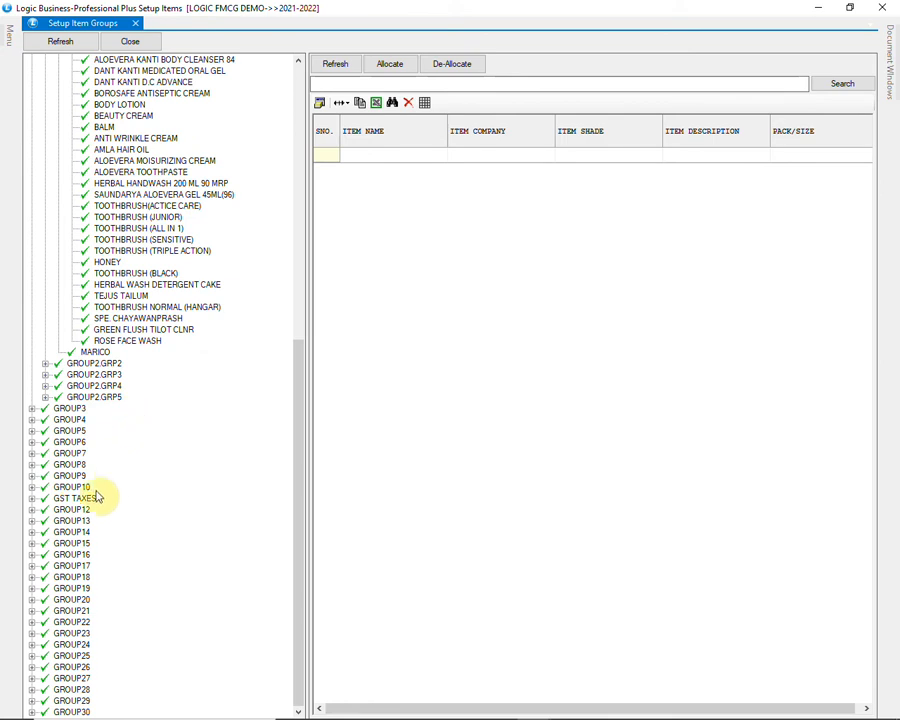
# Step: Expand GST TAXES, list the tax rate groups defined under it with their short names, and collapse it again
pyautogui.click(32, 499)
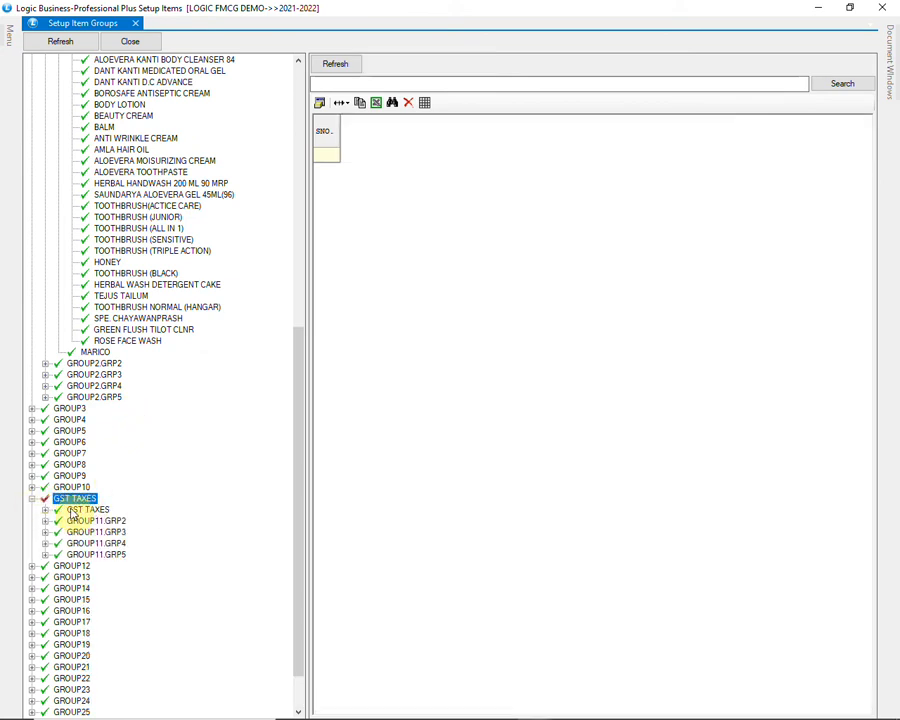
pyautogui.click(58, 511)
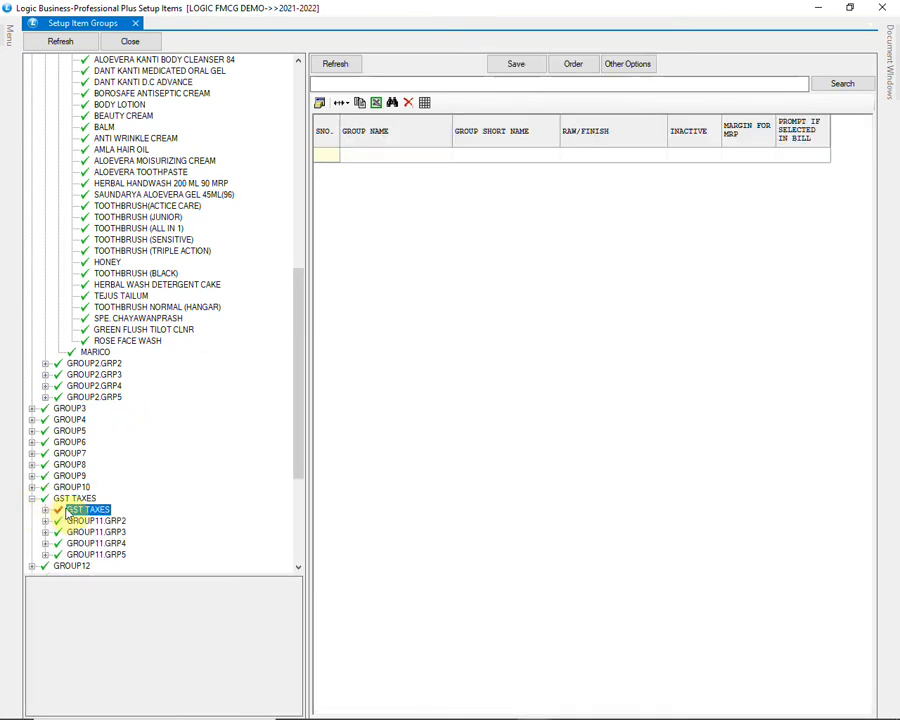
pyautogui.click(45, 510)
pyautogui.scroll(-4, 156, 450)
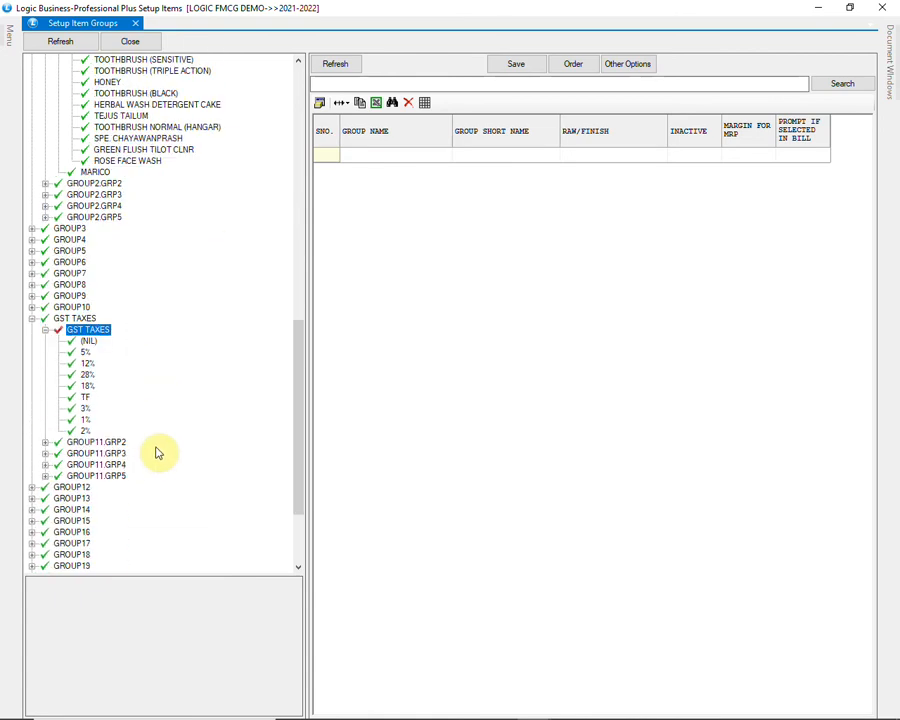
pyautogui.click(334, 64)
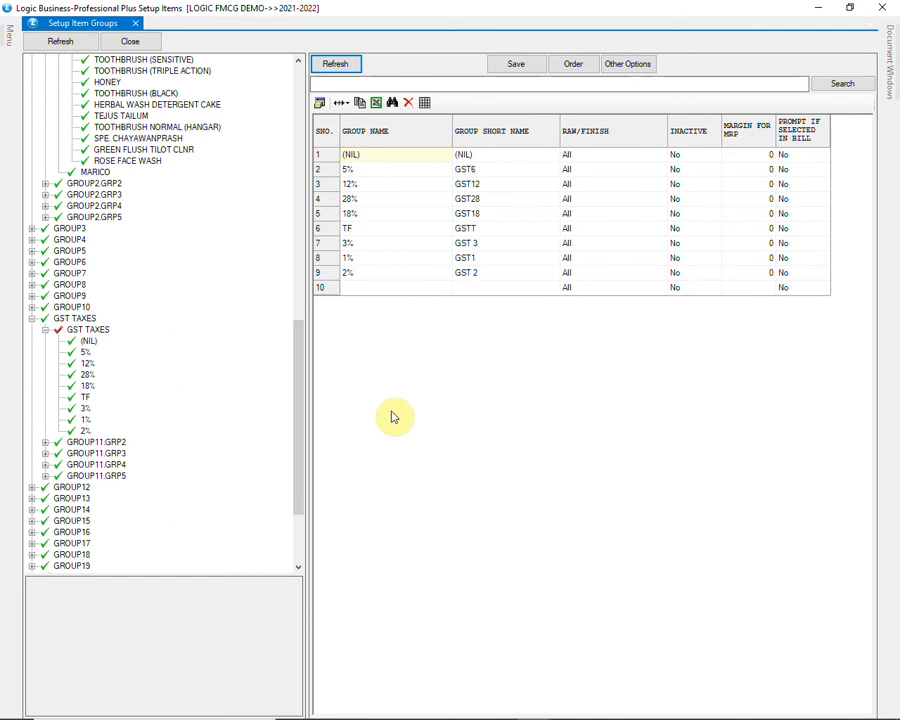
pyautogui.scroll(-4, 268, 398)
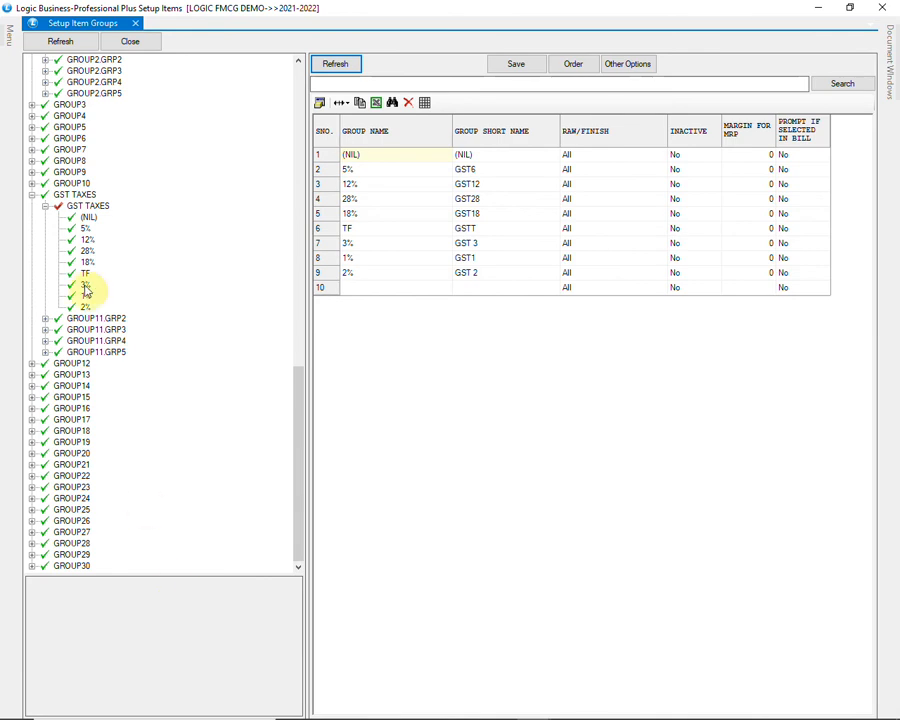
pyautogui.click(32, 195)
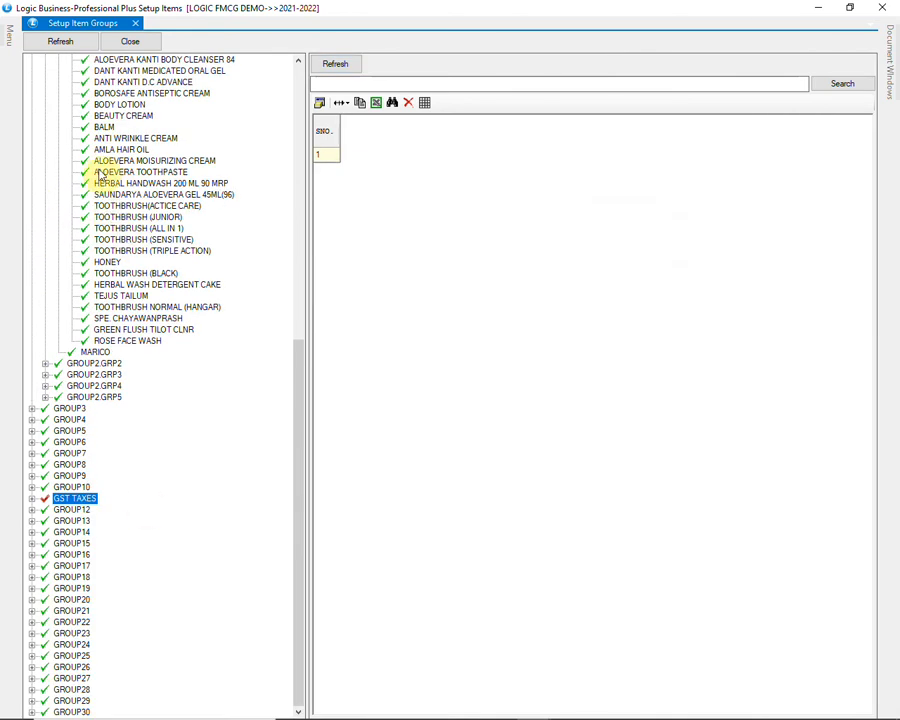
# Step: Collapse the PATANJALI group, close Setup Item Groups and open Setup Items Multiple Packs/Sizes
pyautogui.scroll(15, 120, 200)
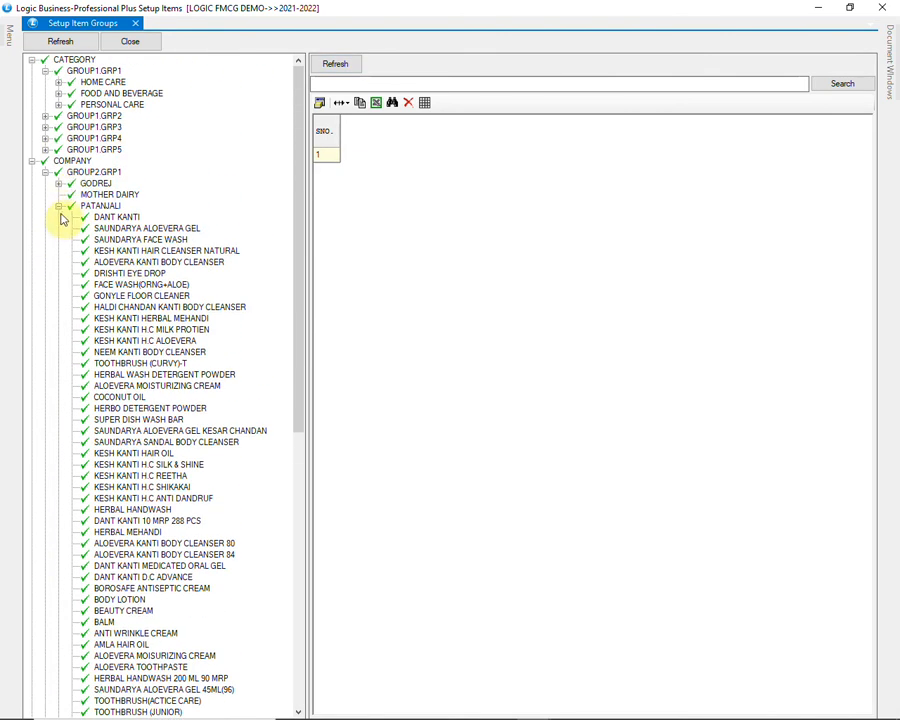
pyautogui.click(58, 206)
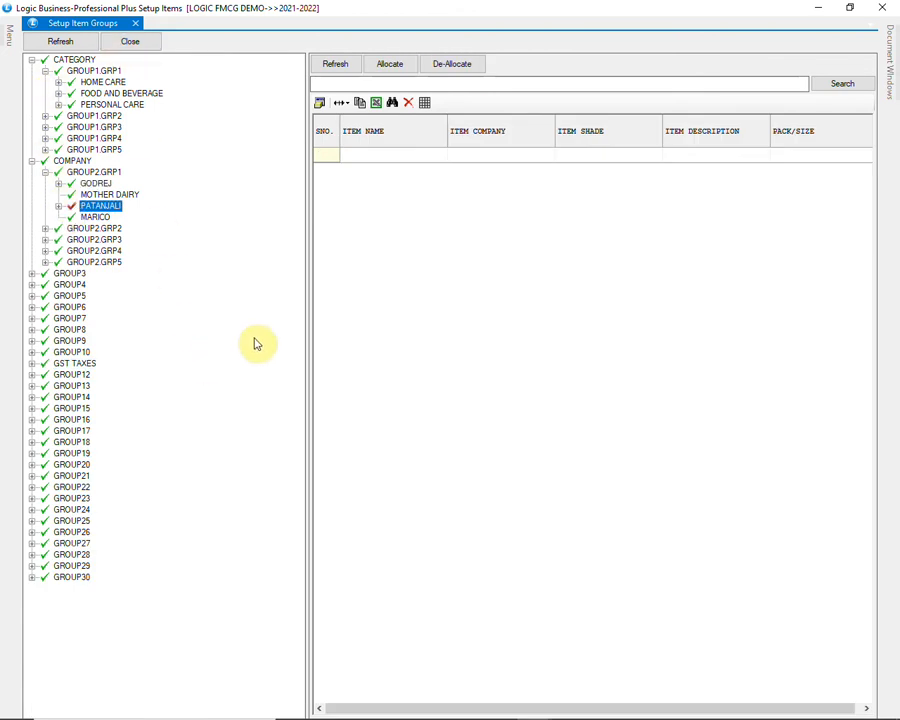
pyautogui.click(893, 7)
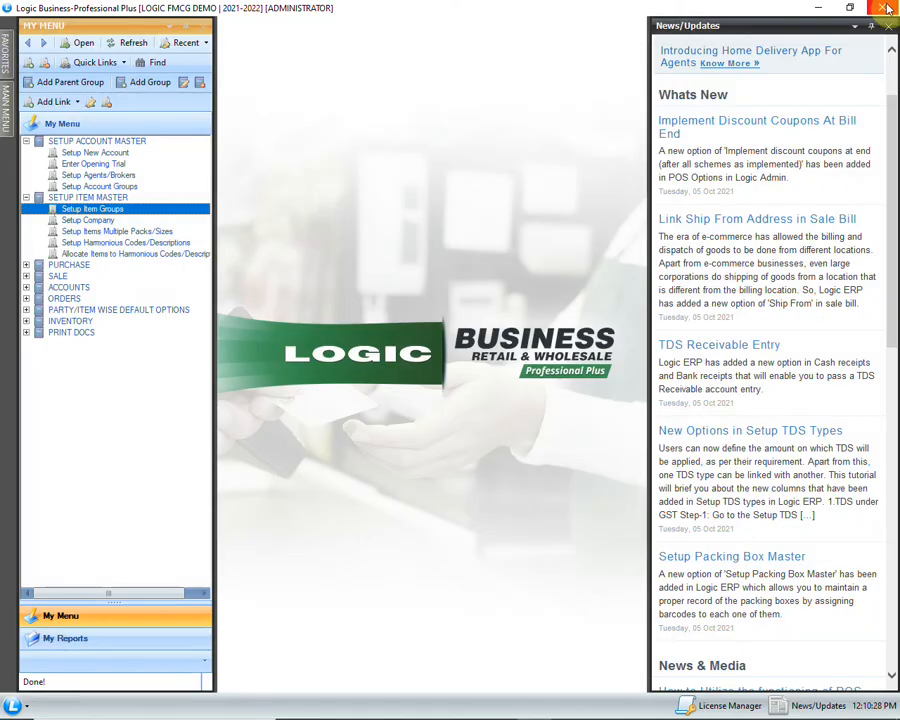
pyautogui.click(155, 234)
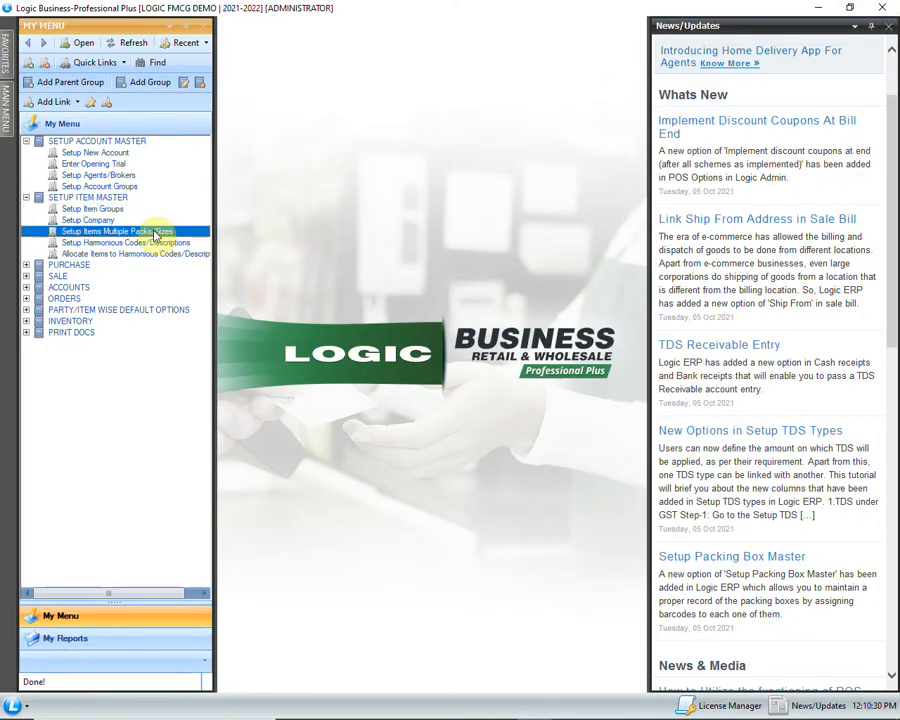
pyautogui.doubleClick(155, 233)
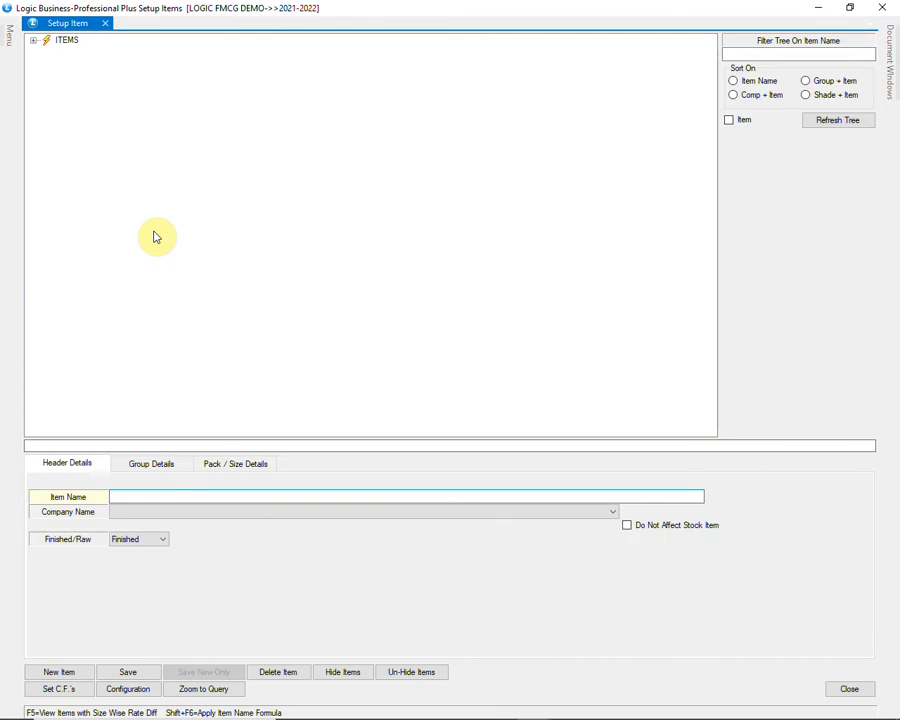
# Step: Enter a new item named LAYS CHIPS with the company PEPSICO INDIA SALES PVT LTD, keeping it as a finished item
pyautogui.write('LAYS CHIPS')
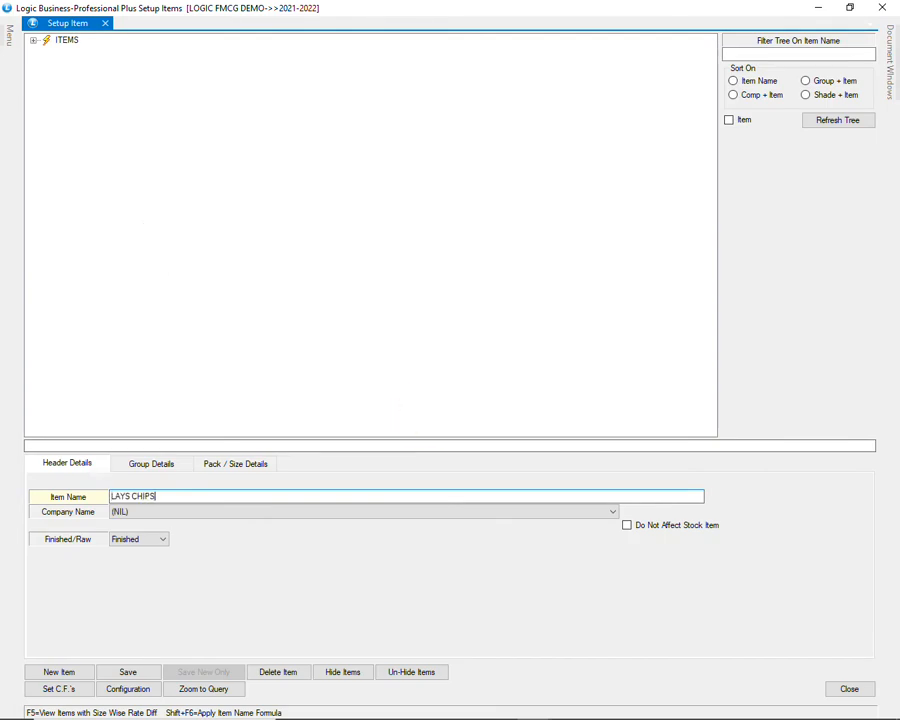
pyautogui.press('Return')
pyautogui.press('p')
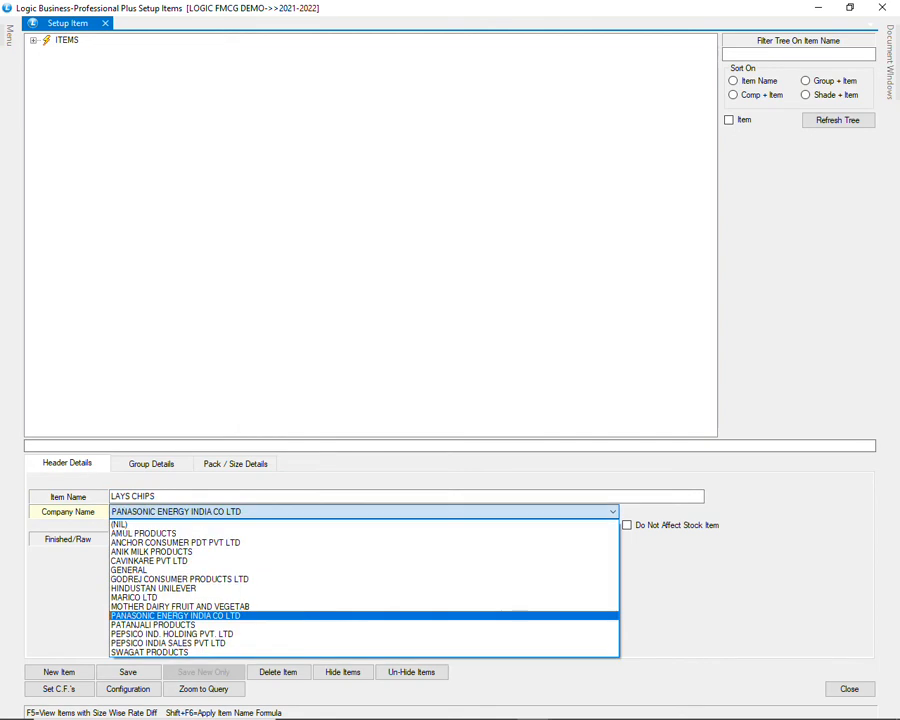
pyautogui.press('p')
pyautogui.press('p')
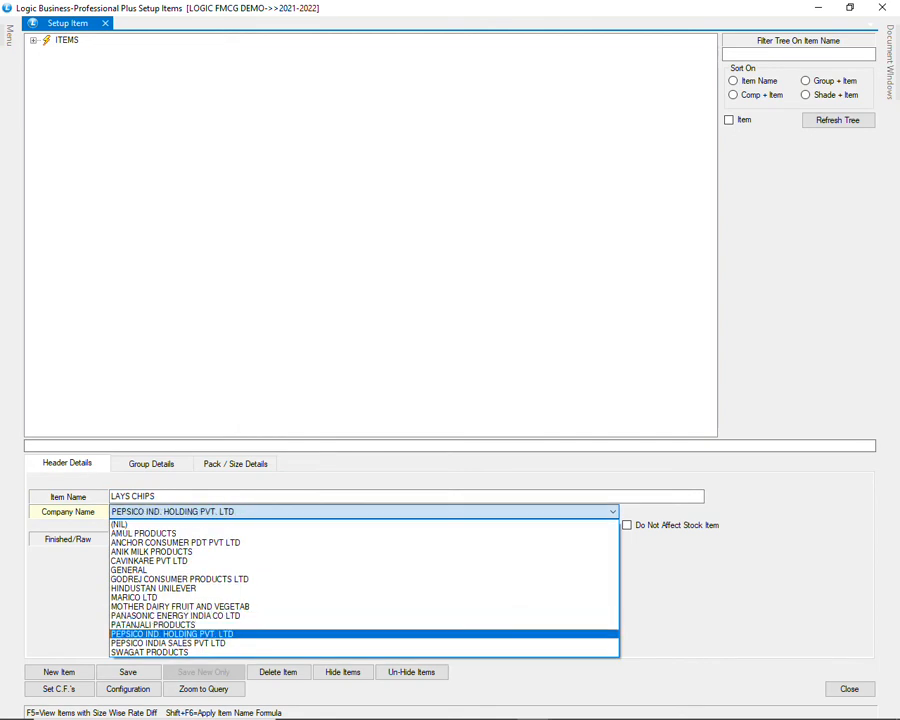
pyautogui.press('p')
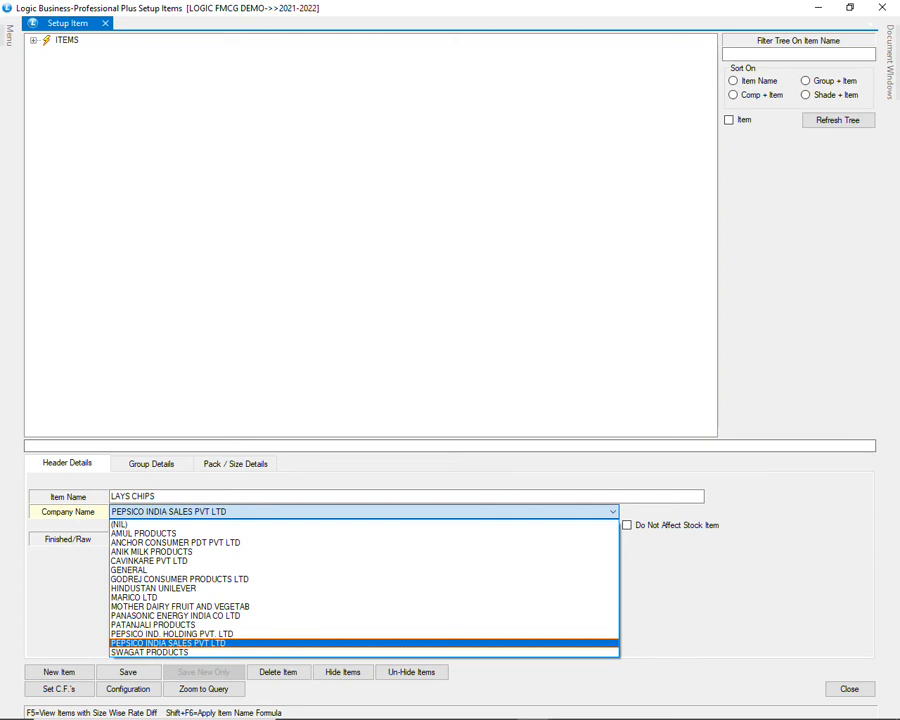
pyautogui.press('Return')
pyautogui.press('Return')
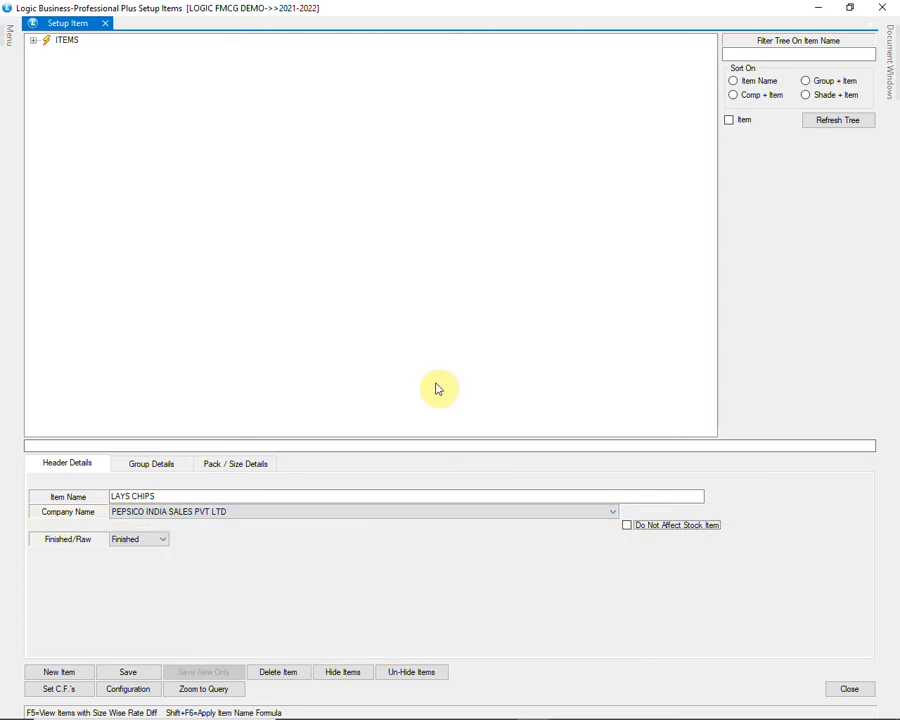
pyautogui.press('Return')
# Step: Fill in the item's group details with category FOOD AND BEVERAGE, HS code 190532 and GST tax 5%
pyautogui.write('F')
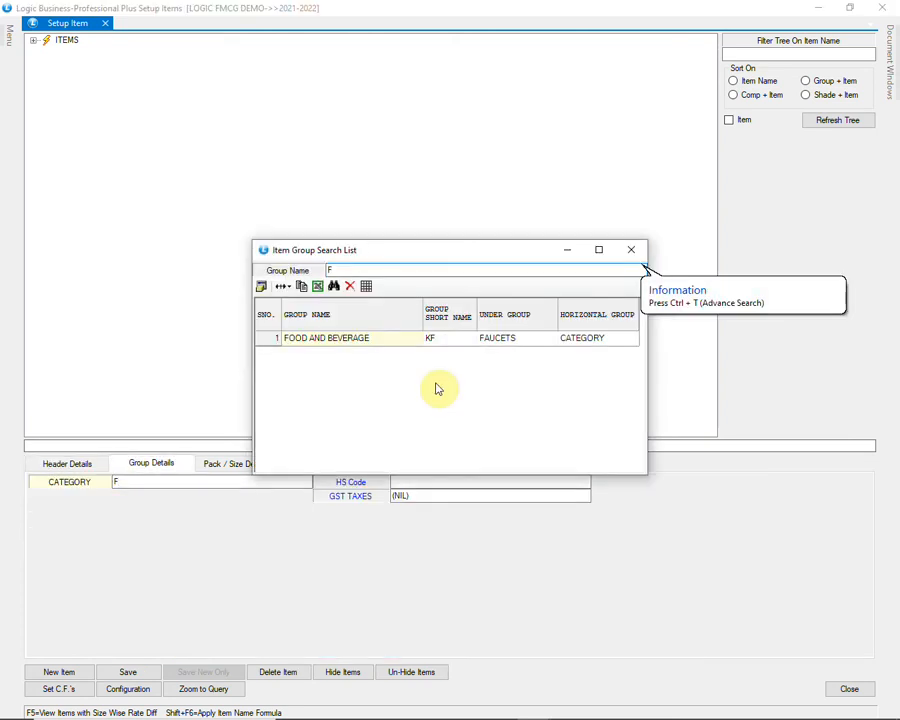
pyautogui.press('Return')
pyautogui.write('1905')
pyautogui.press('Down')
pyautogui.press('Down')
pyautogui.press('Down')
pyautogui.press('Down')
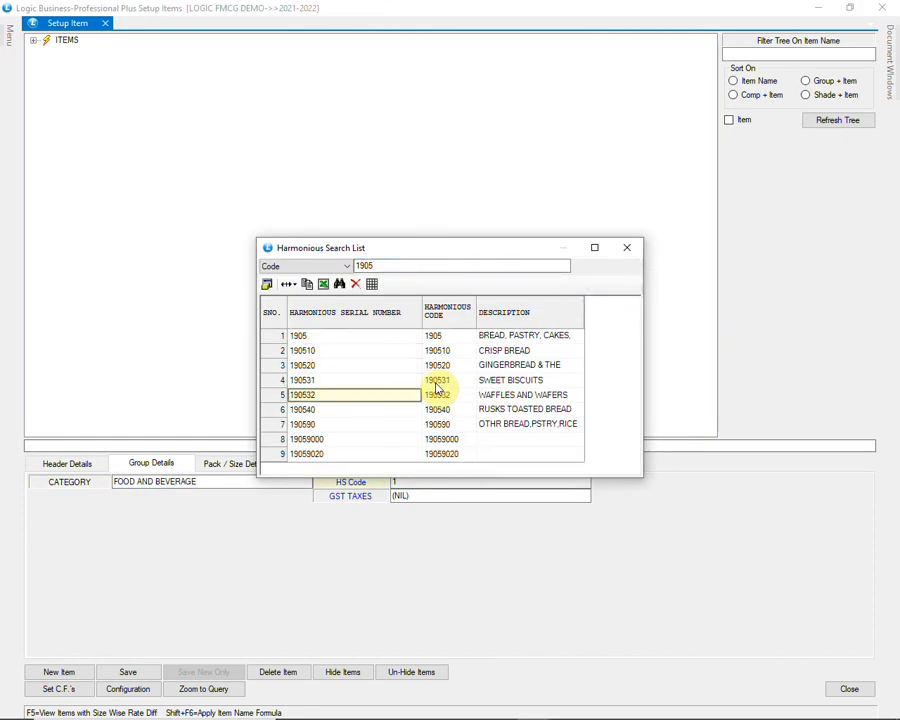
pyautogui.press('Return')
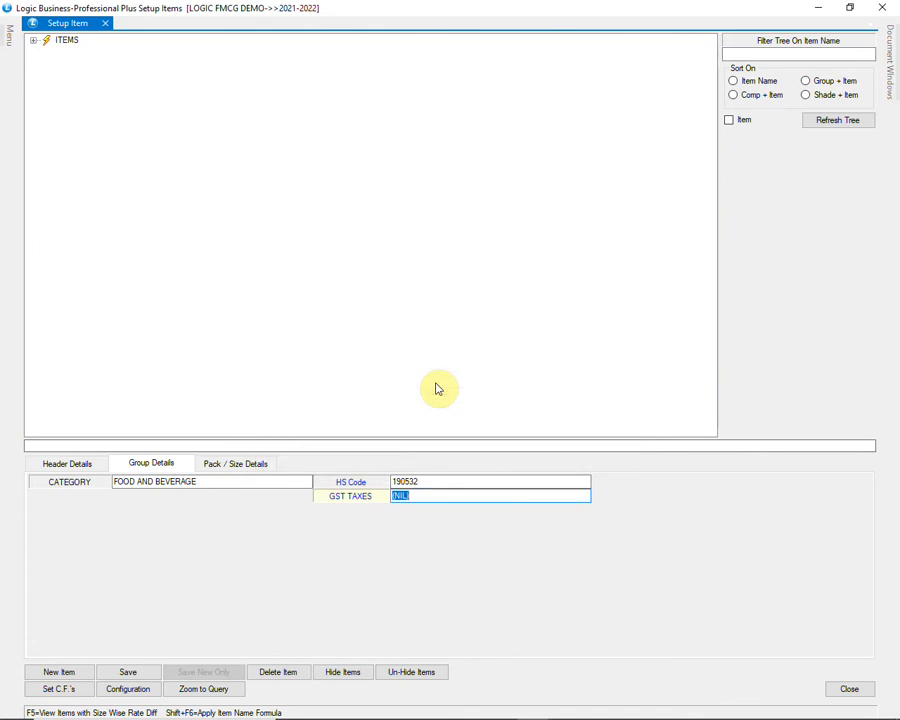
pyautogui.write('5')
pyautogui.press('Return')
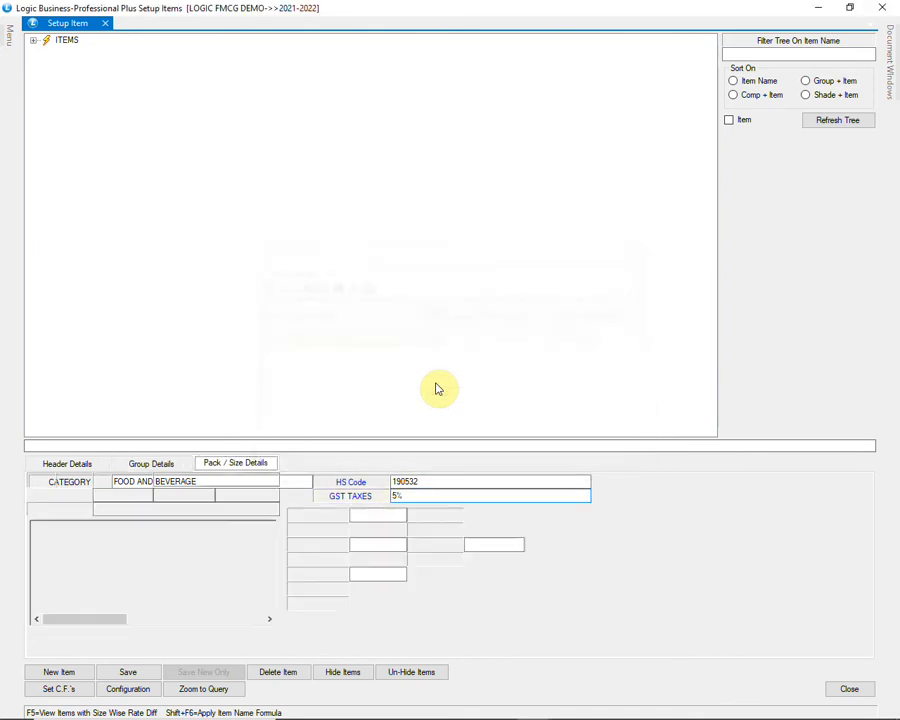
# Step: Choose 22.5 GM as the item's pack name and proceed to the units for pack 1, leaving the item codes blank
pyautogui.write('2')
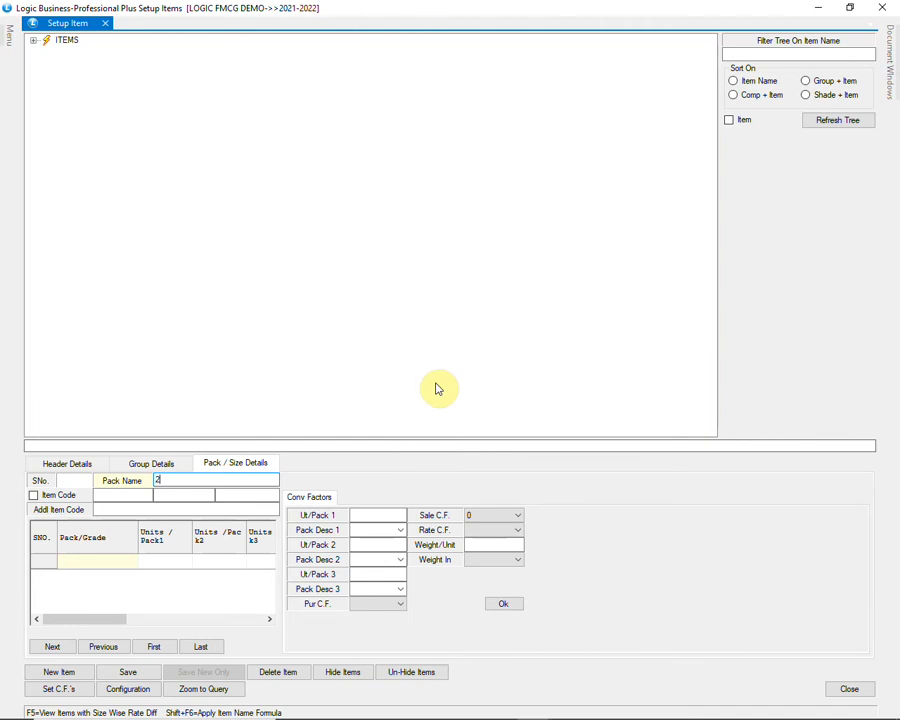
pyautogui.write('2')
pyautogui.write('.')
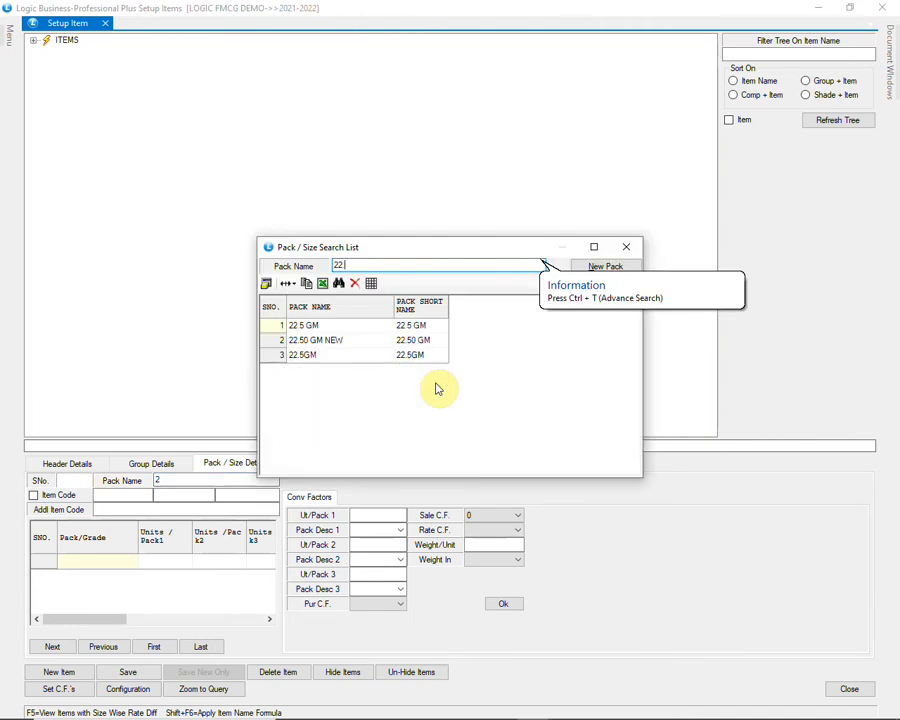
pyautogui.press('Down')
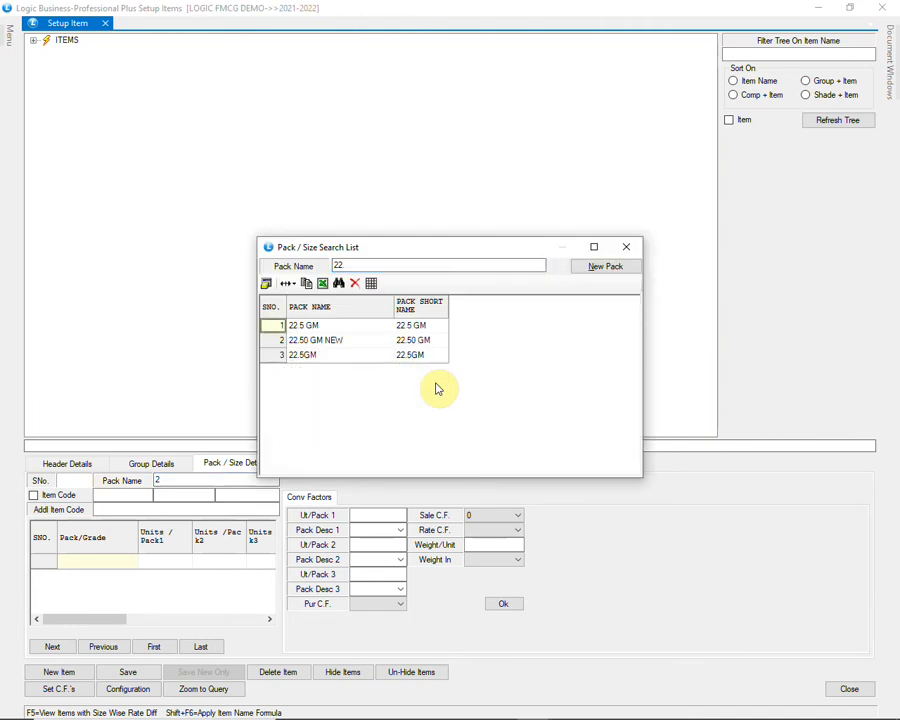
pyautogui.press('Return')
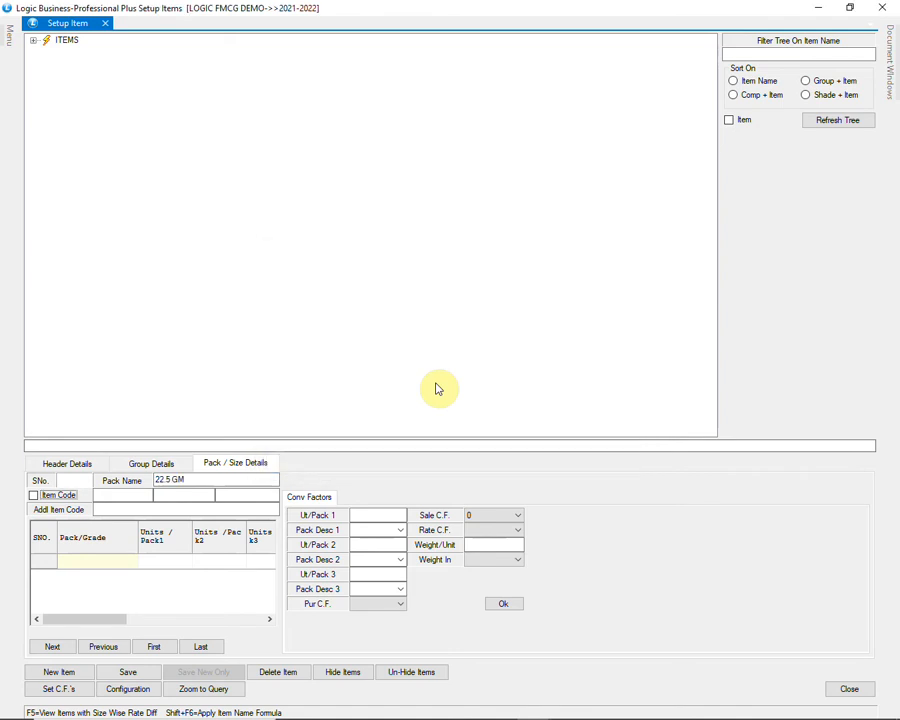
pyautogui.press('Tab')
pyautogui.press('Tab')
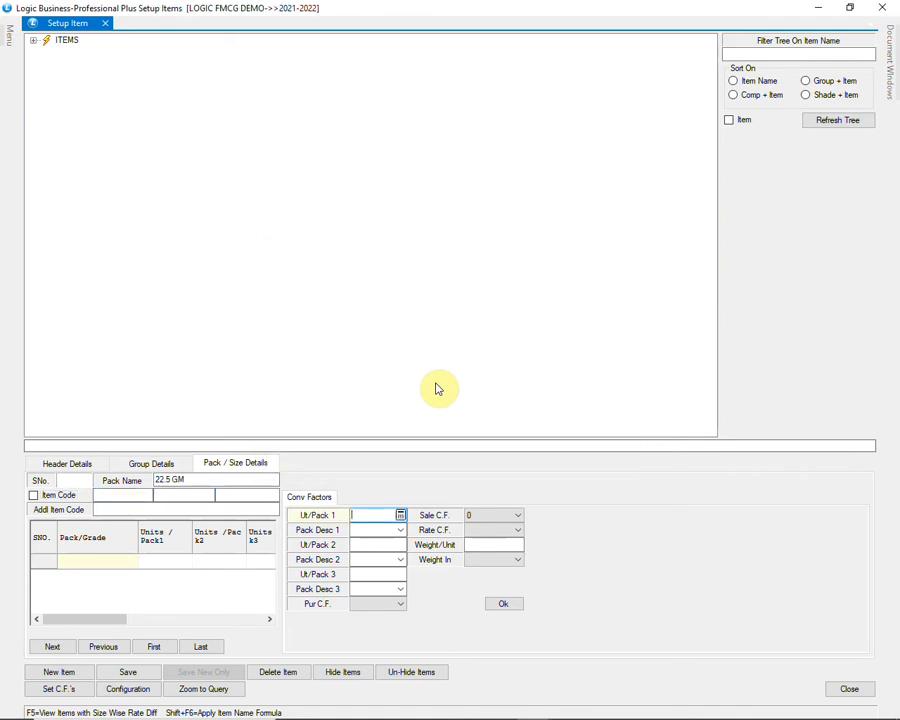
# Step: Set the 22.5 GM pack's units to 30 per SACHET PACK and 120 per CASE, leaving the third pack level blank
pyautogui.write('30')
pyautogui.press('Tab')
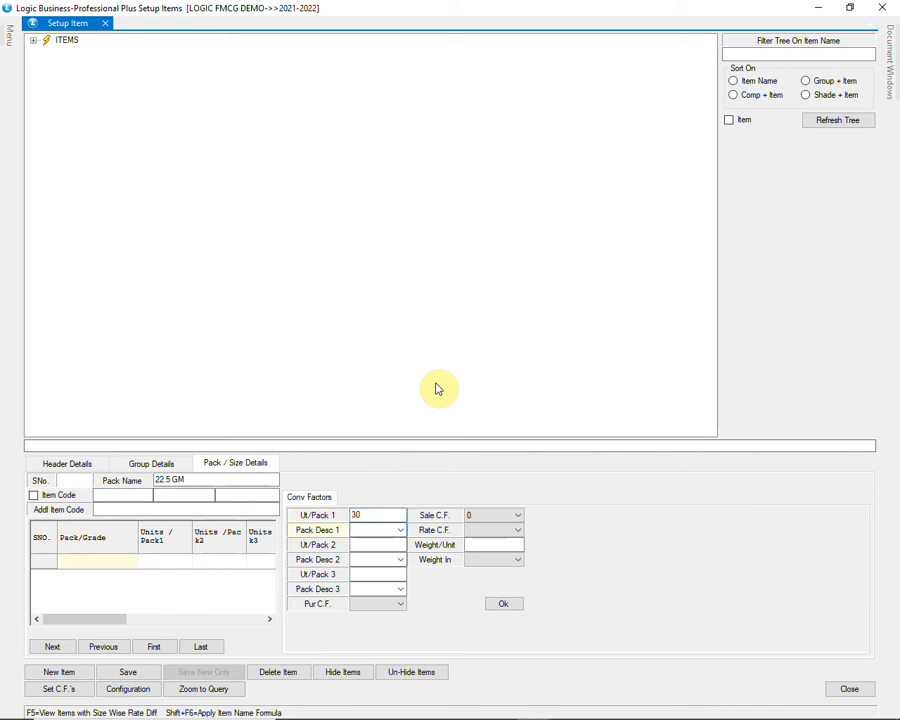
pyautogui.write('SACHET')
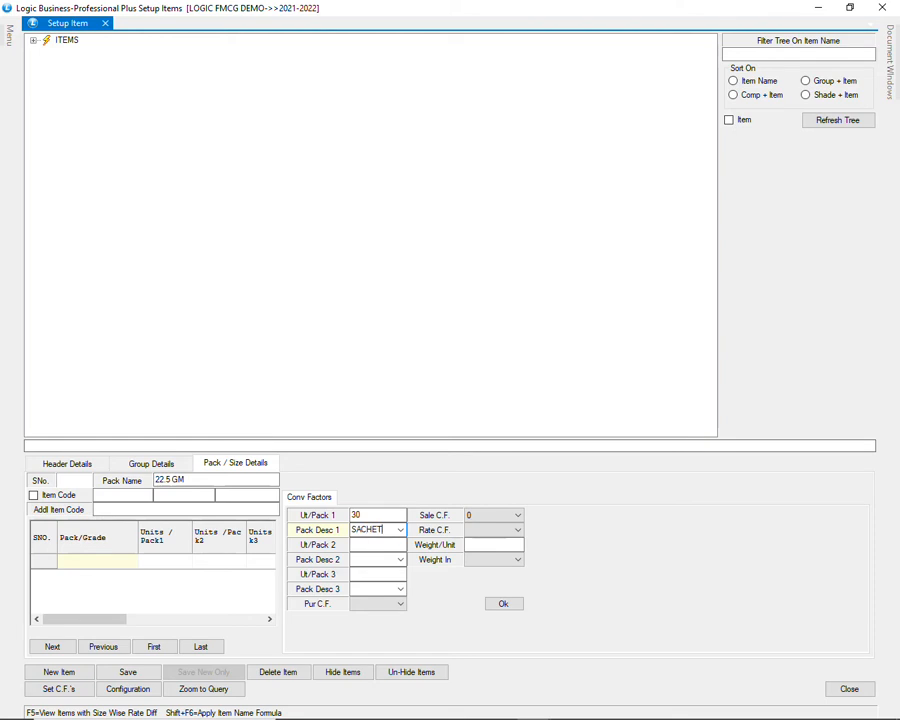
pyautogui.write(' PACK')
pyautogui.press('Return')
pyautogui.write('120')
pyautogui.press('Return')
pyautogui.write('CASE')
pyautogui.press('Return')
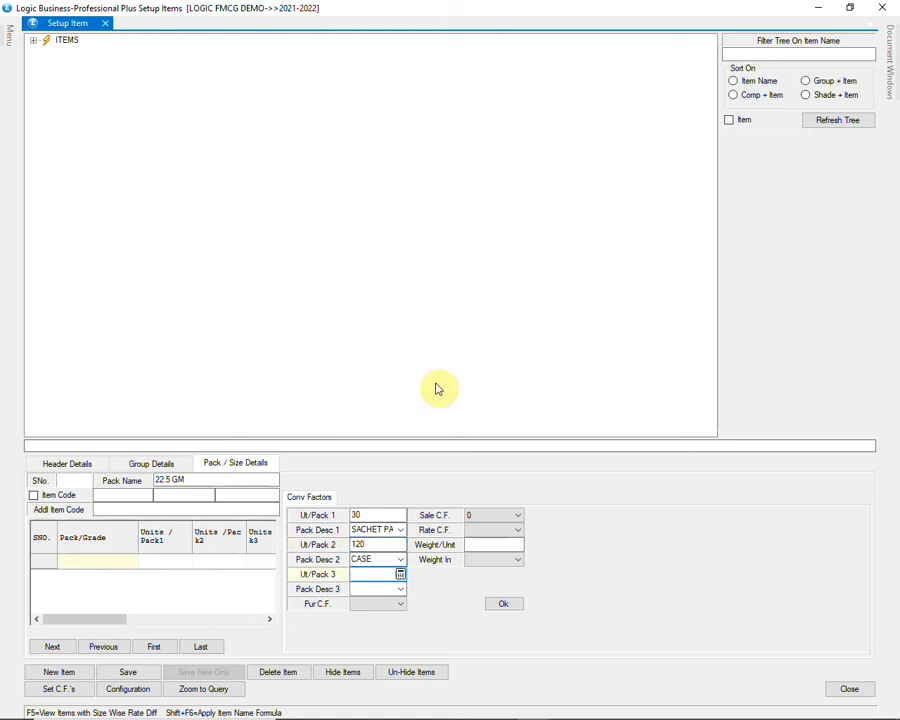
pyautogui.press('Return')
pyautogui.press('Return')
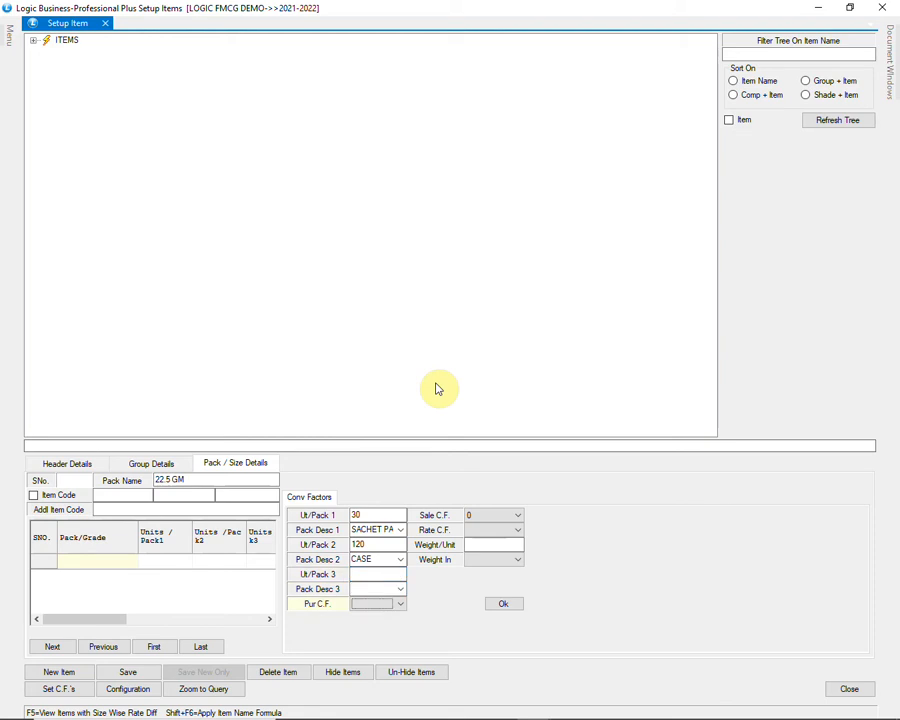
# Step: Set the 22.5 GM pack's purchase conversion factor to 2 and sale conversion factor to 1, and add it to the pack list
pyautogui.hotkey('alt', 'Down')
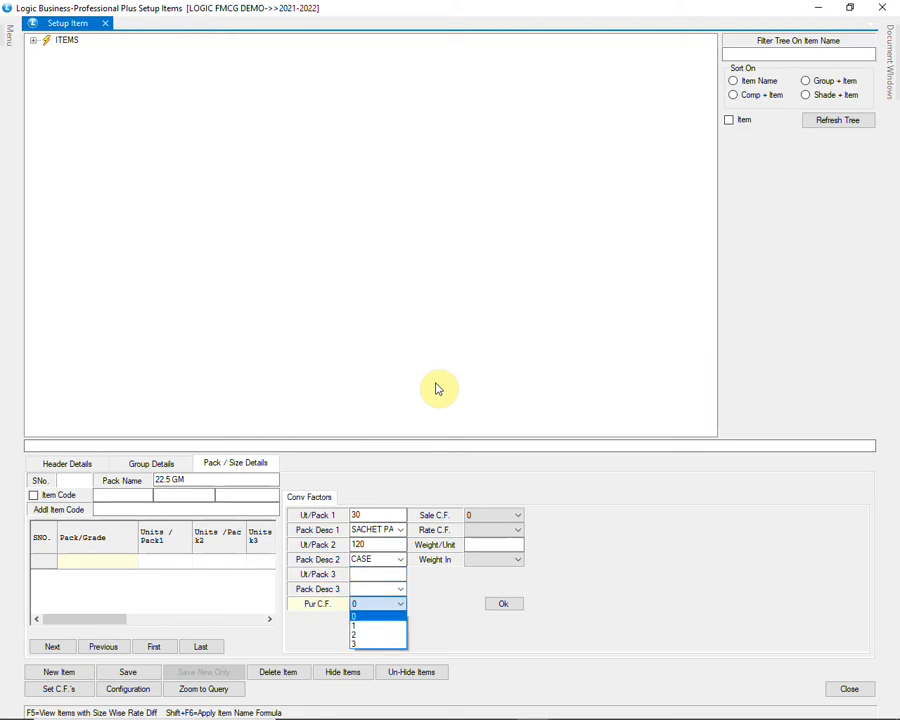
pyautogui.press('Down')
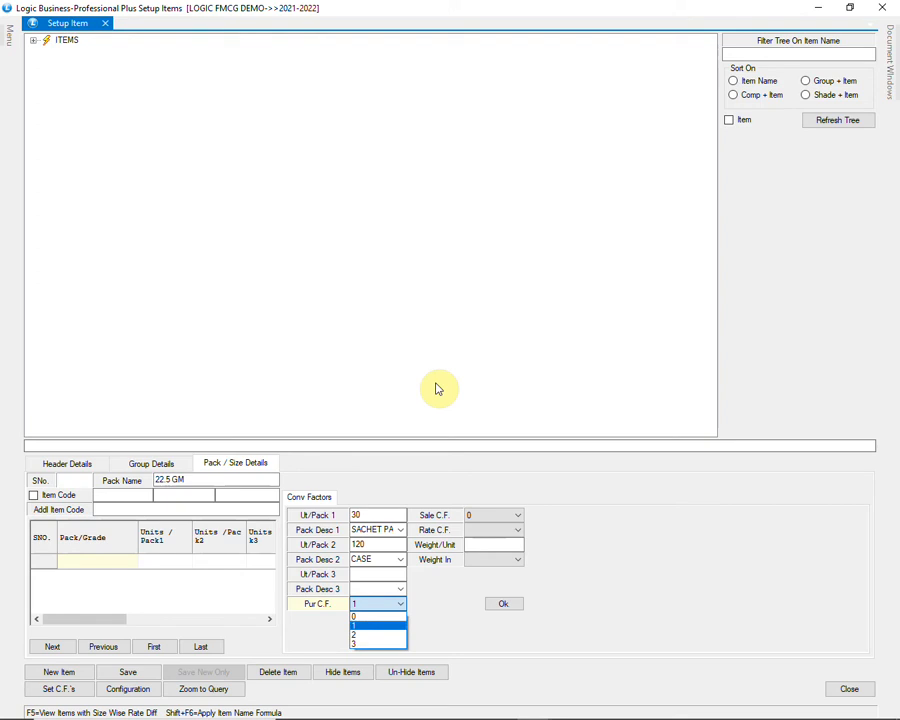
pyautogui.press('Down')
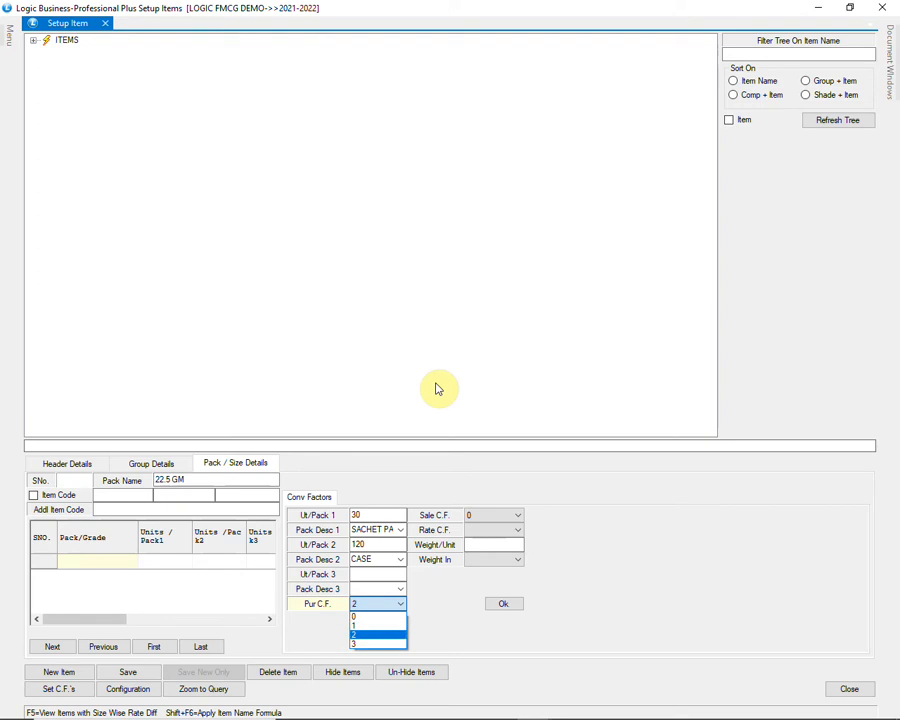
pyautogui.press('Return')
pyautogui.press('Return')
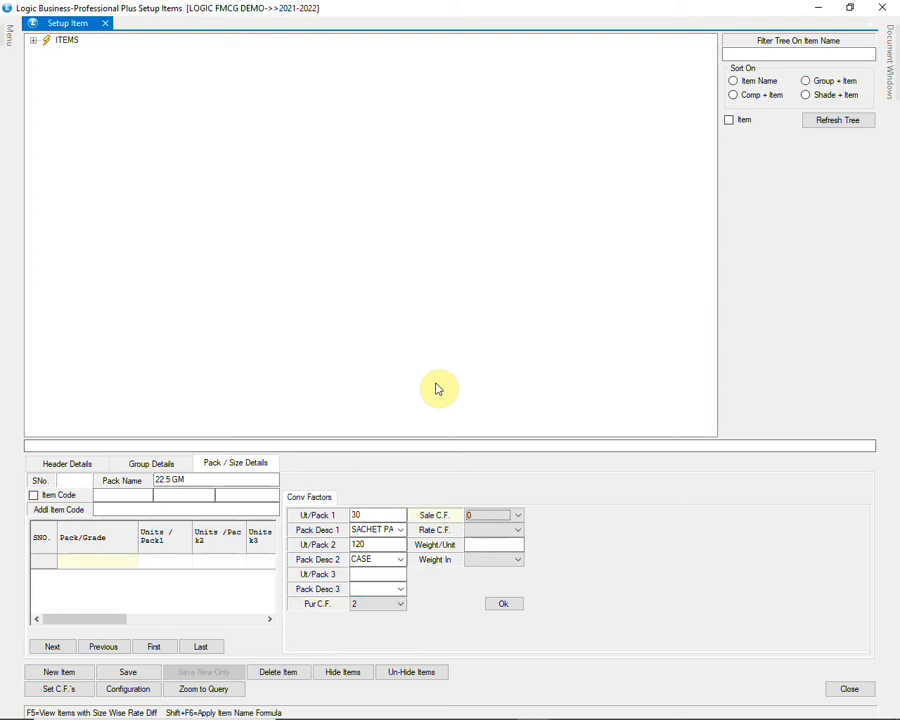
pyautogui.hotkey('alt', 'Down')
pyautogui.press('Down')
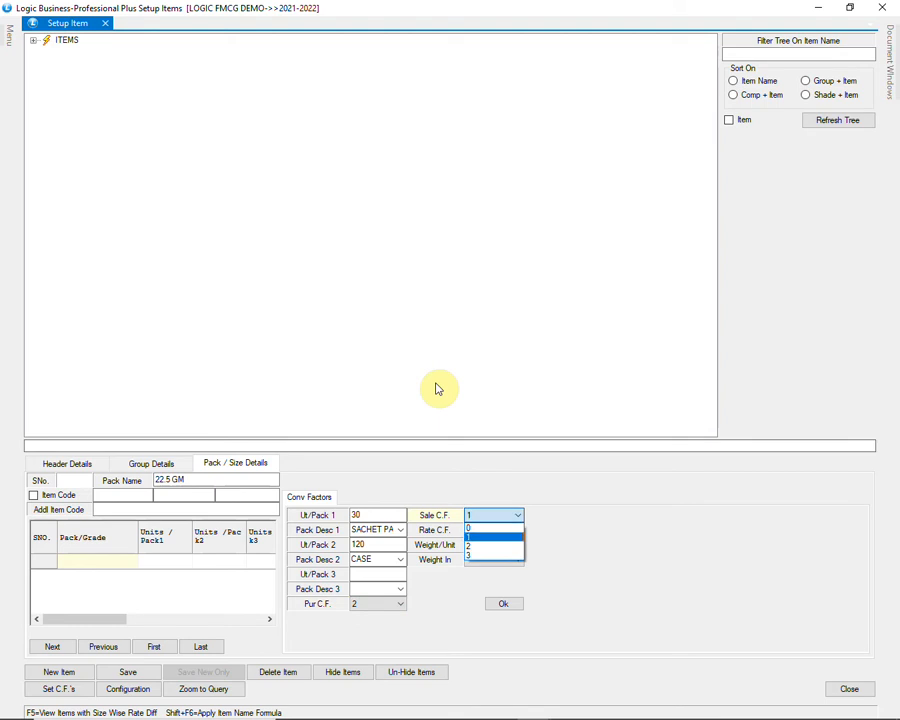
pyautogui.press('Return')
pyautogui.press('Return')
pyautogui.press('Return')
pyautogui.press('Return')
pyautogui.press('Return')
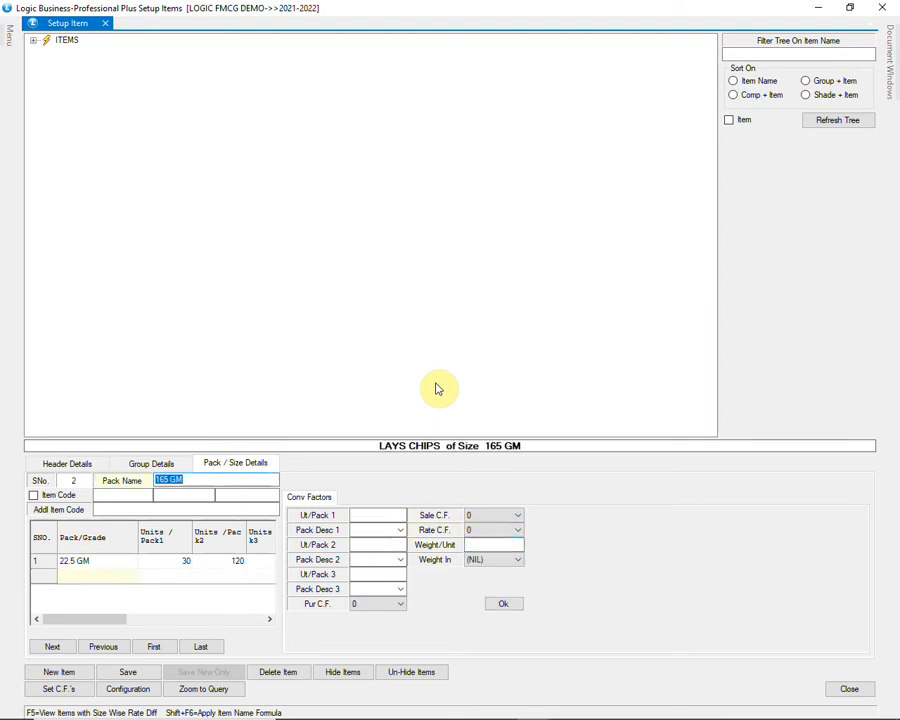
# Step: Choose 52 GM as the second pack's name, leaving its item codes blank
pyautogui.write('52')
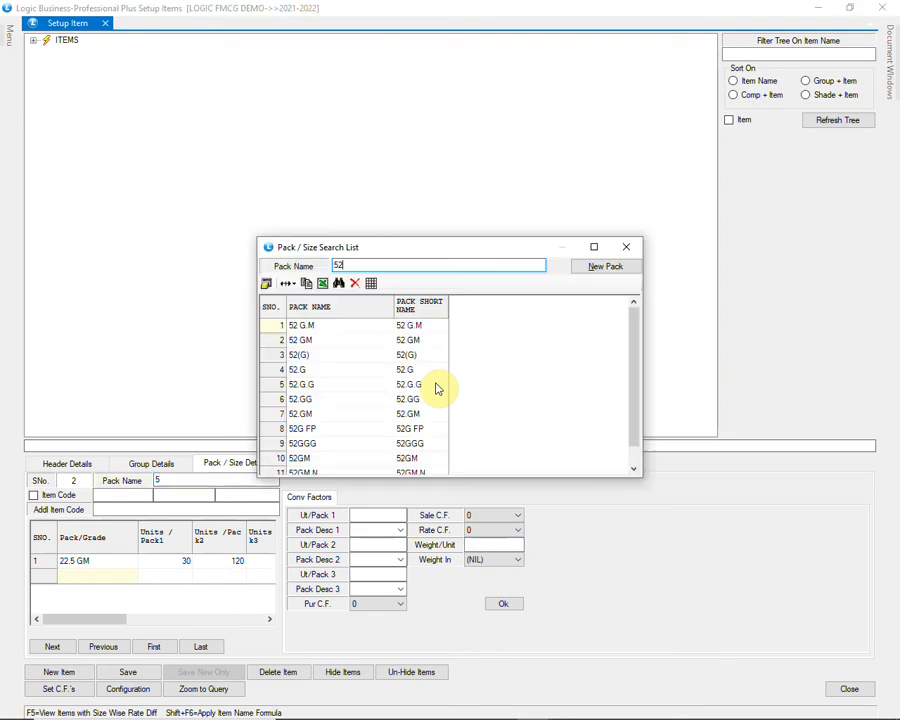
pyautogui.press('Down')
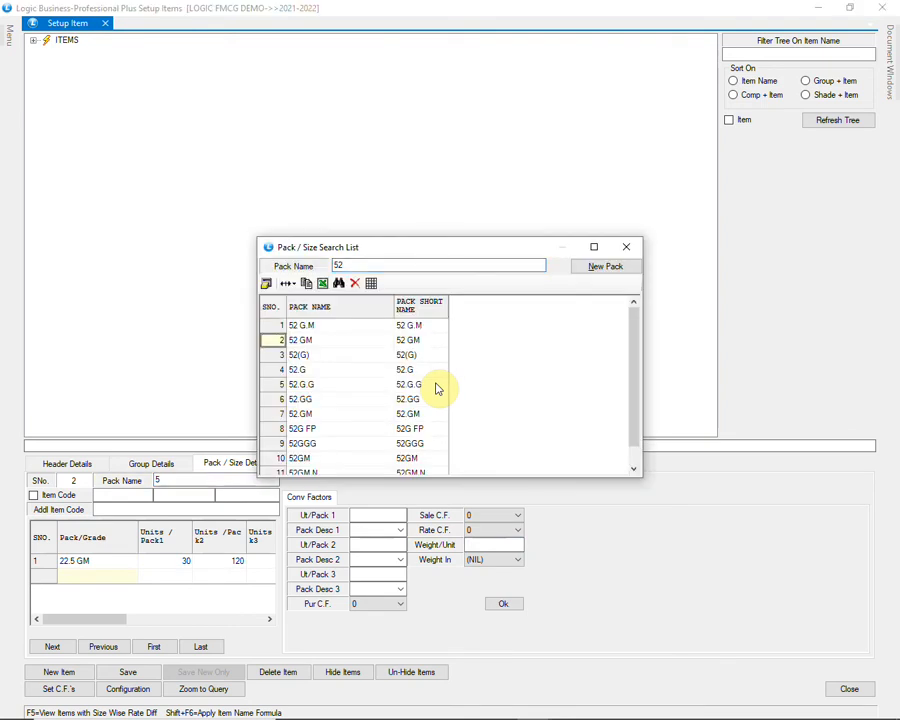
pyautogui.press('Return')
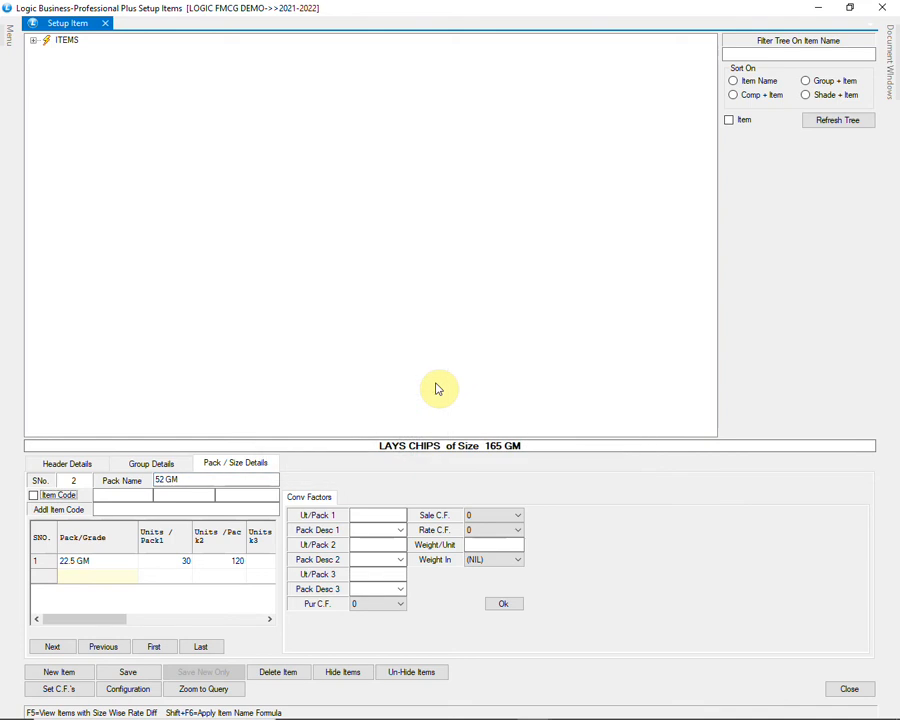
pyautogui.press('Return')
# Step: Set the 52 GM pack's units to 20 per SACHET PACK and 80 per CASE, leaving the third pack level blank
pyautogui.write('20')
pyautogui.press('Return')
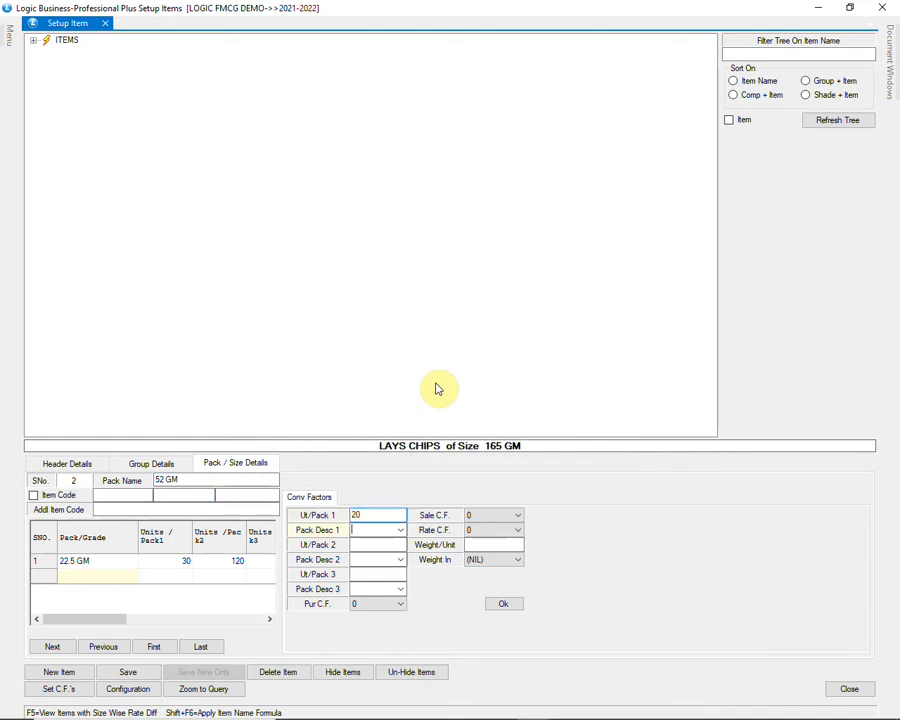
pyautogui.write('SACHET')
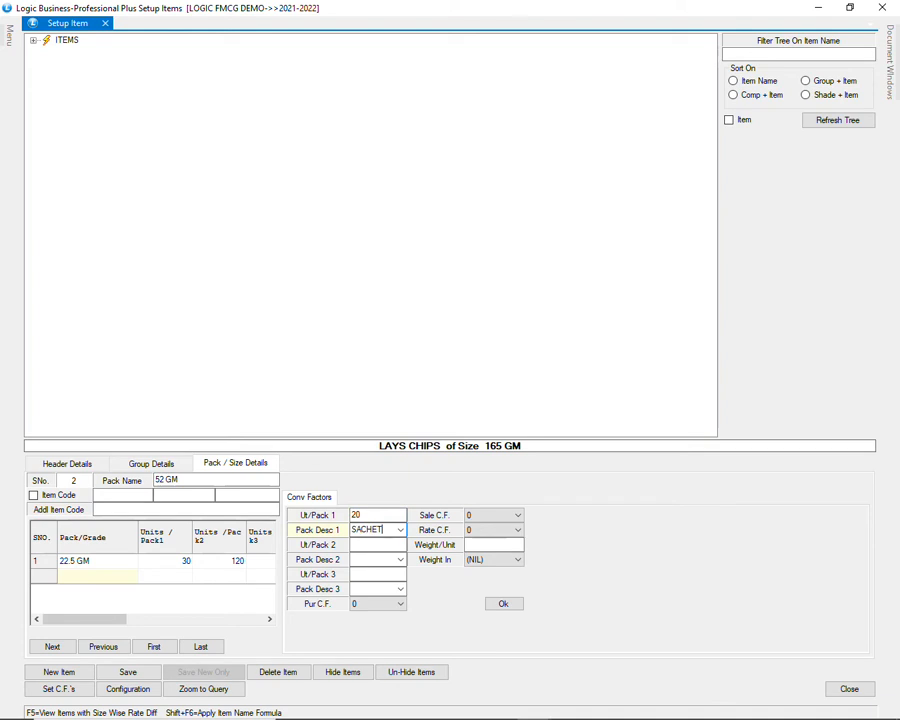
pyautogui.write(' PACK')
pyautogui.press('Return')
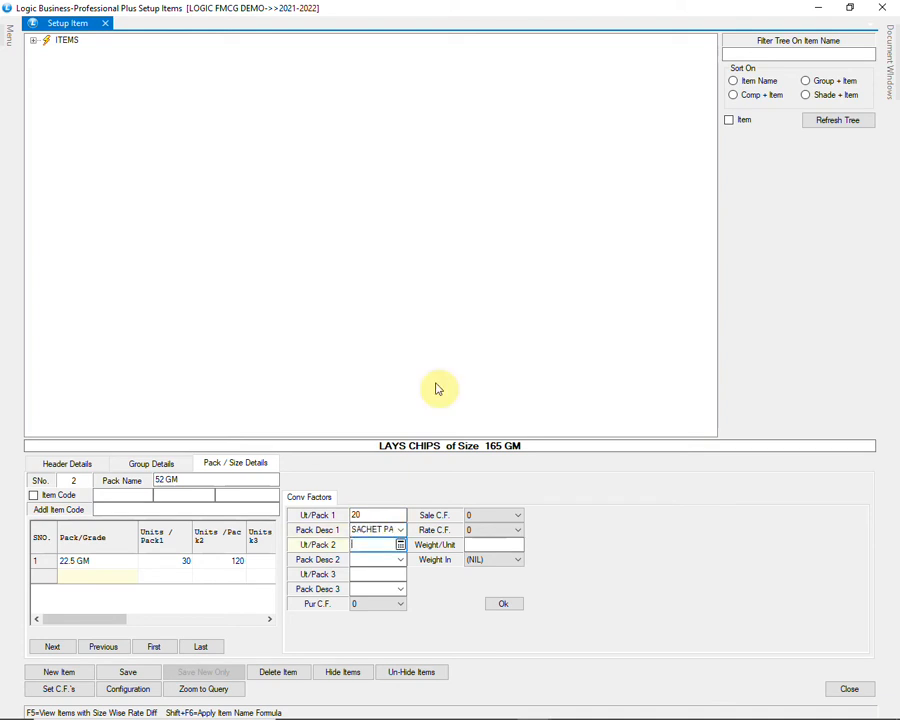
pyautogui.write('80')
pyautogui.press('Return')
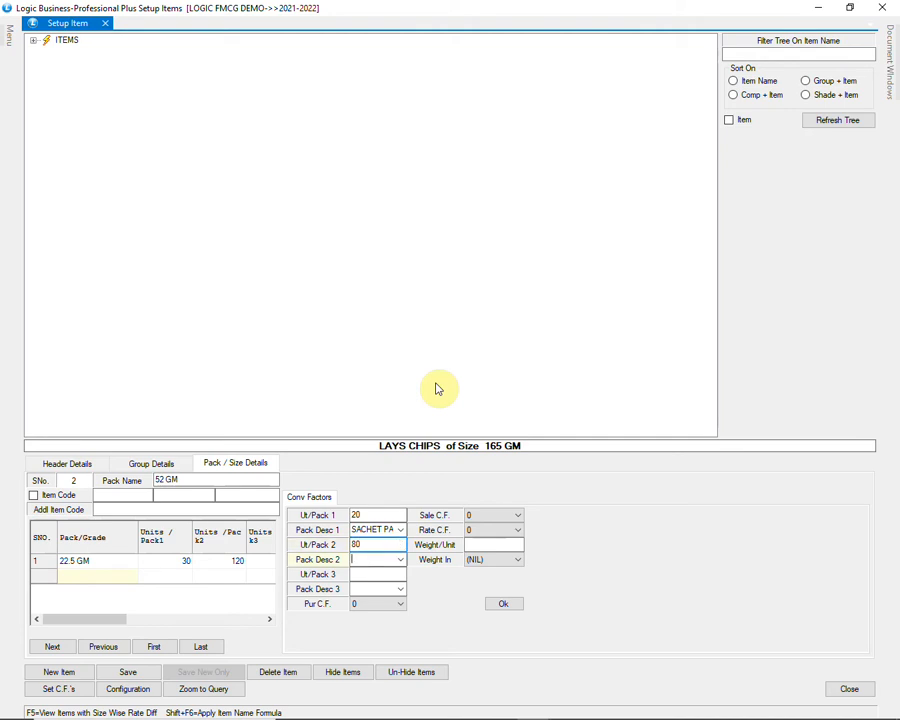
pyautogui.write('CASE')
pyautogui.press('Return')
pyautogui.press('Return')
pyautogui.press('Return')
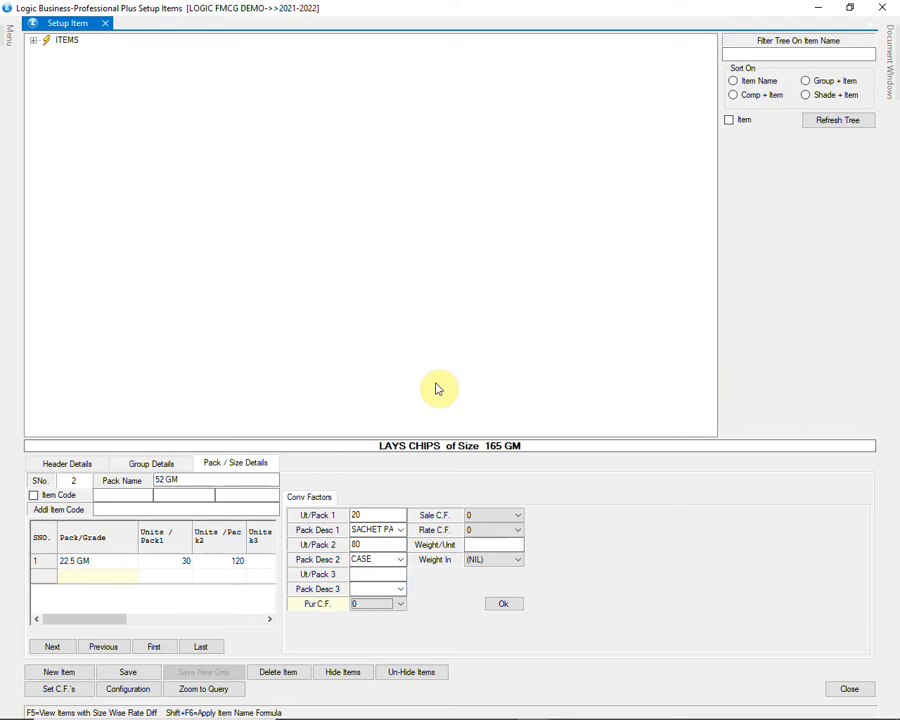
# Step: Set the 52 GM pack's purchase conversion factor to 2 and sale conversion factor to 1, and add it to the pack list
pyautogui.hotkey('alt', 'Down')
pyautogui.press('Down')
pyautogui.press('Down')
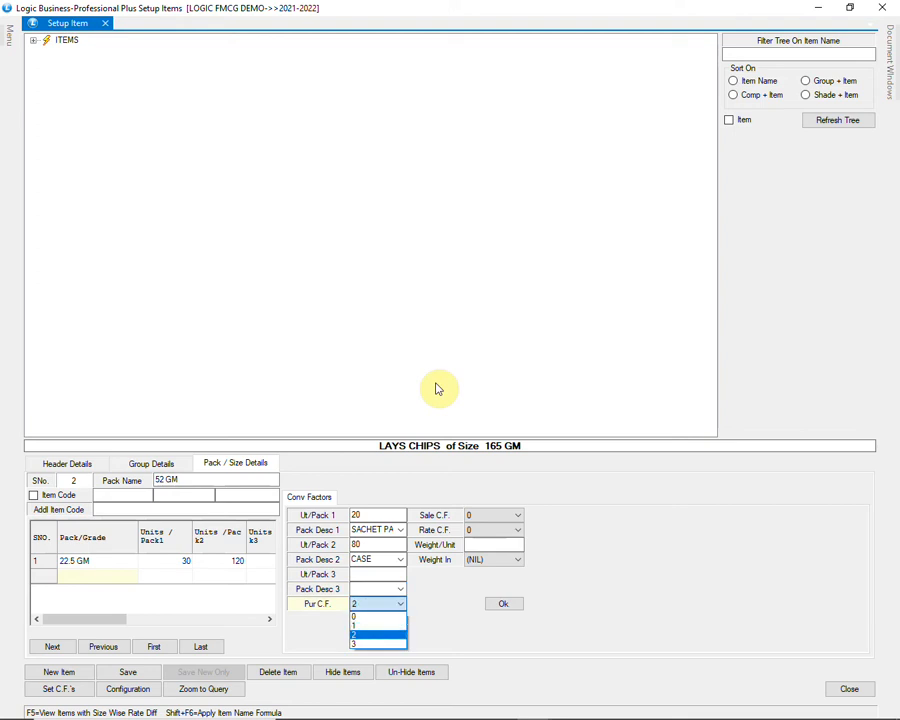
pyautogui.press('Return')
pyautogui.hotkey('alt', 'Down')
pyautogui.press('Down')
pyautogui.press('Return')
pyautogui.press('Return')
pyautogui.press('Return')
pyautogui.press('Return')
pyautogui.press('Return')
pyautogui.press('Return')
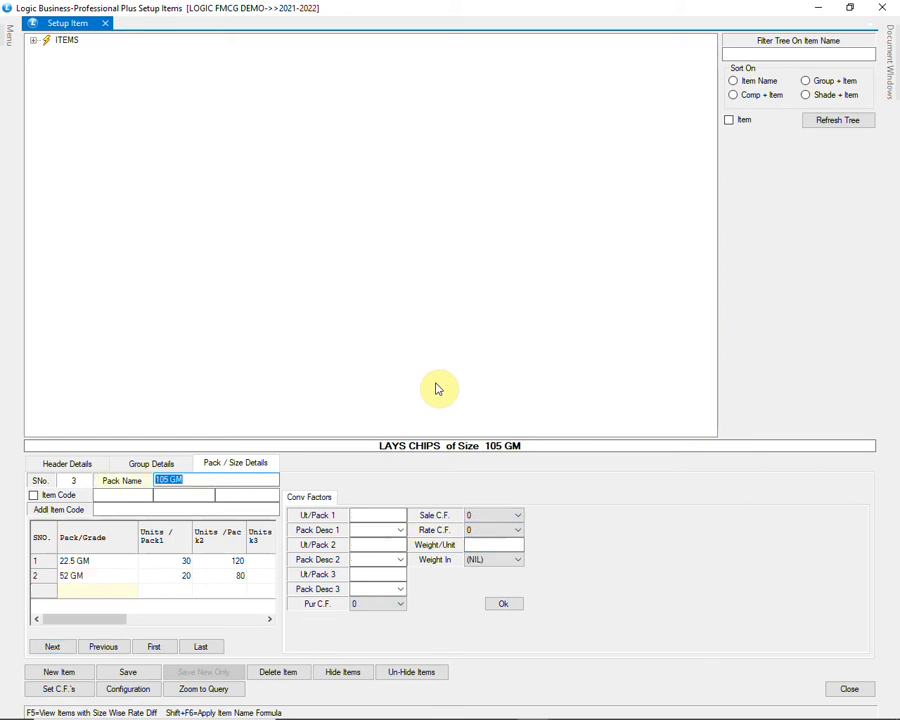
# Step: Choose 78GM as the third pack's name, leaving its item codes blank
pyautogui.write('78')
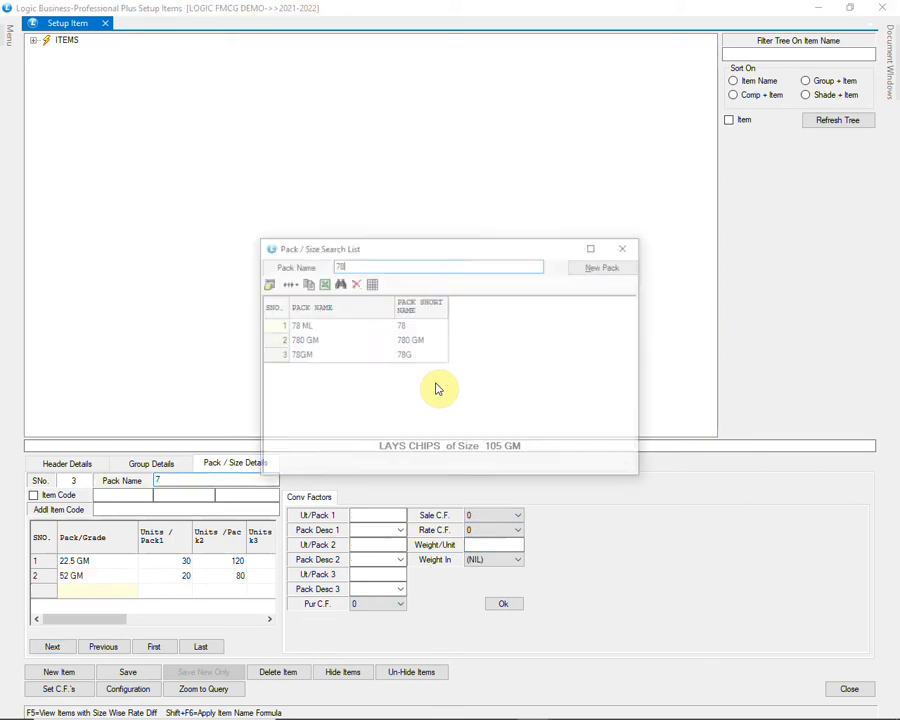
pyautogui.press('Down')
pyautogui.press('Down')
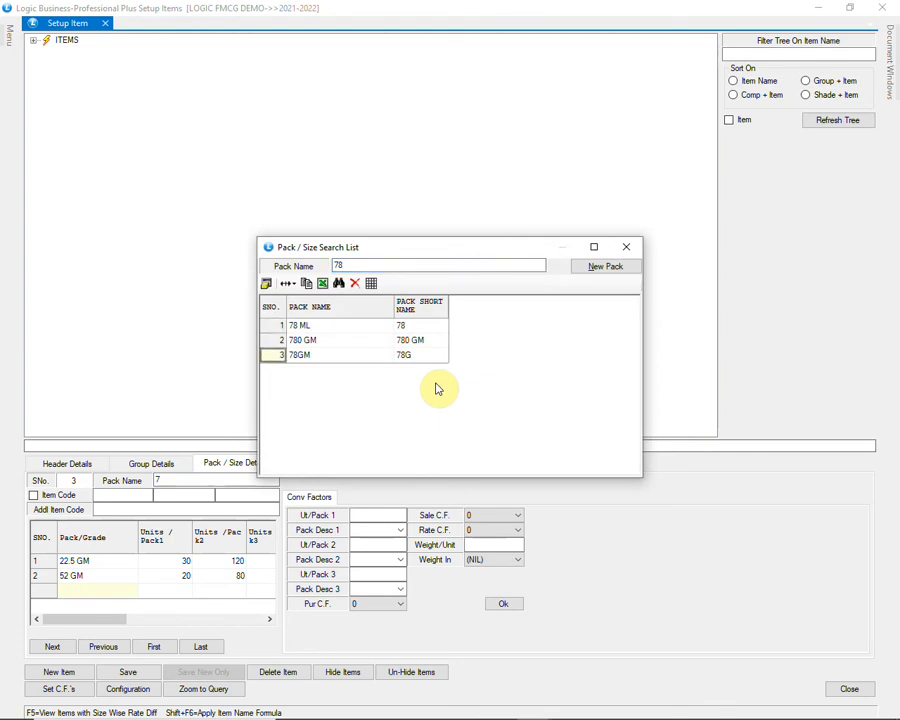
pyautogui.press('Return')
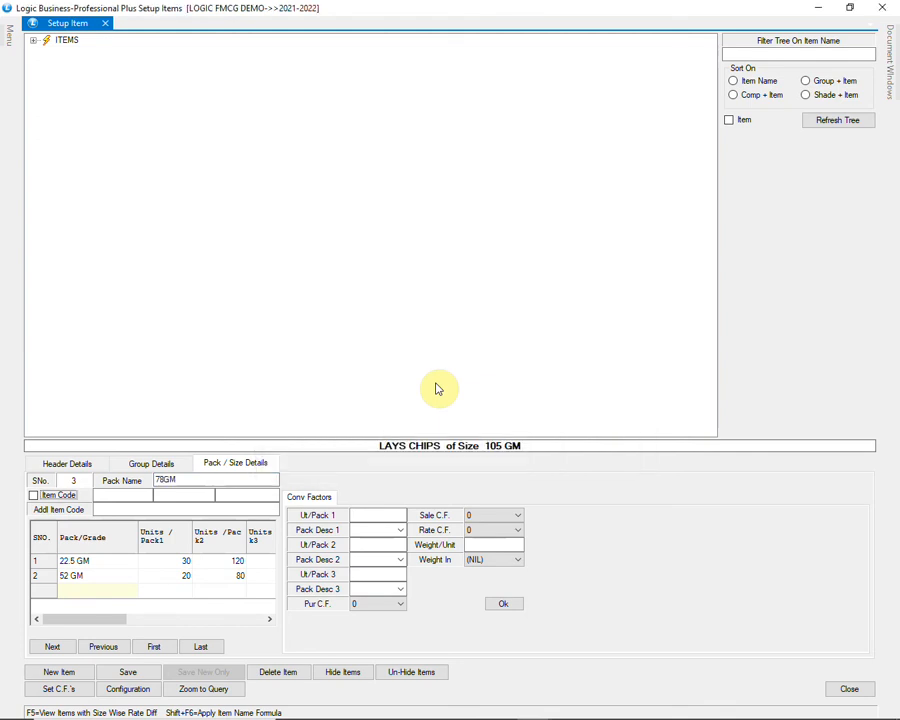
pyautogui.press('Return')
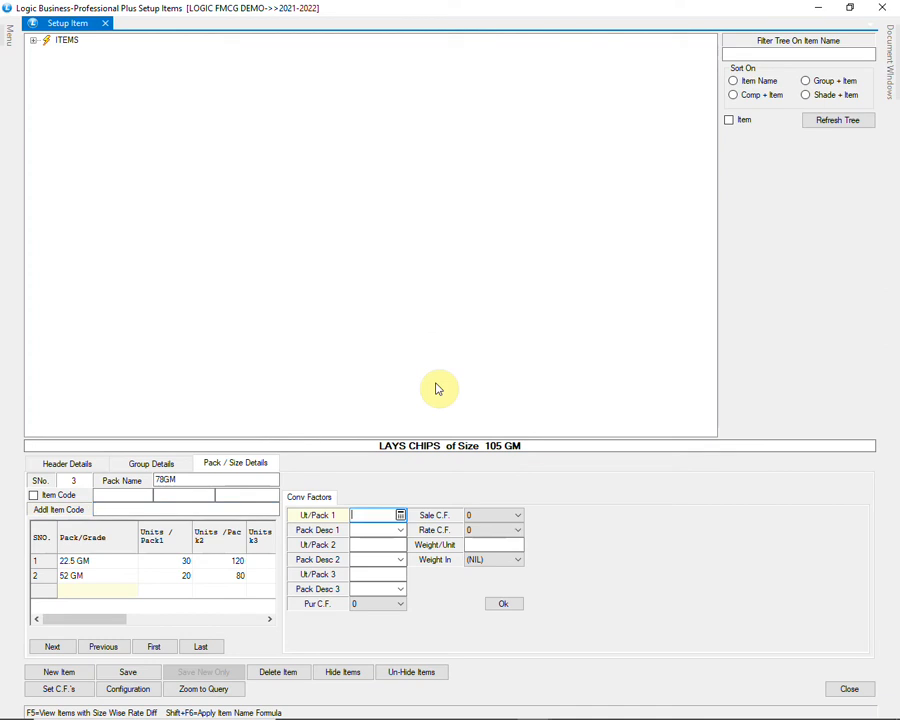
# Step: Set the 78GM pack's units to 10 per SACHET PACK and 40 per CASE, leaving the third pack level blank
pyautogui.write('10')
pyautogui.press('Return')
pyautogui.write('SACHET PACK')
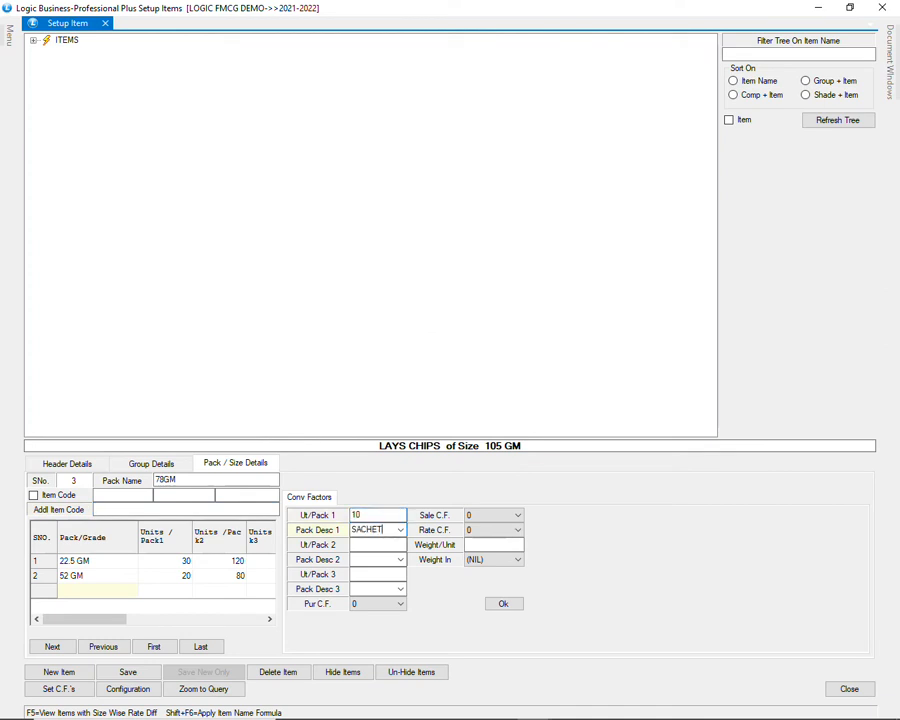
pyautogui.press('Return')
pyautogui.write('40')
pyautogui.press('Return')
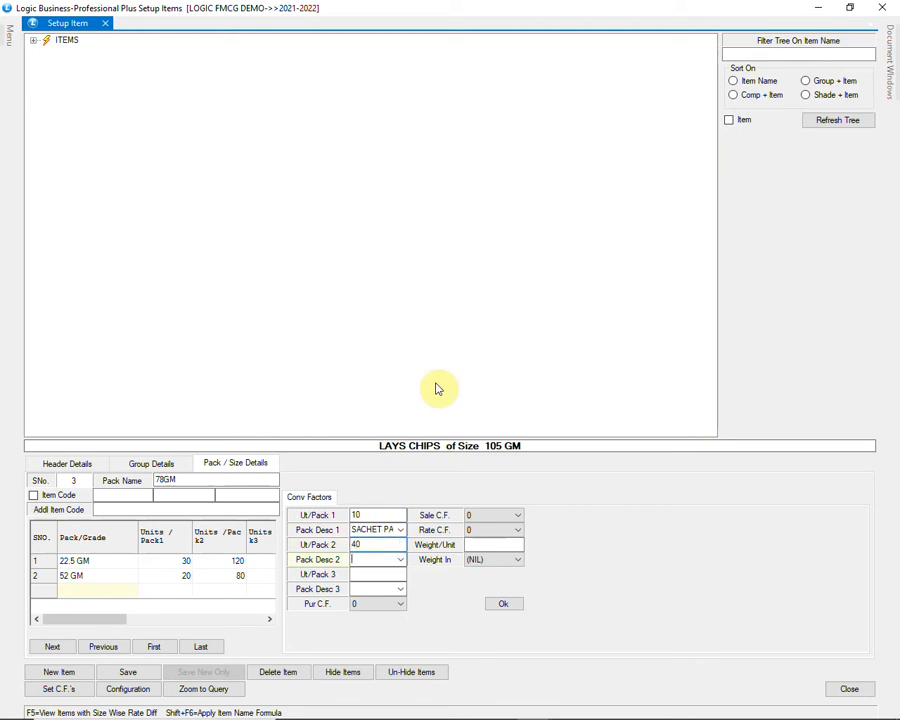
pyautogui.write('CASE')
pyautogui.press('Return')
pyautogui.press('Return')
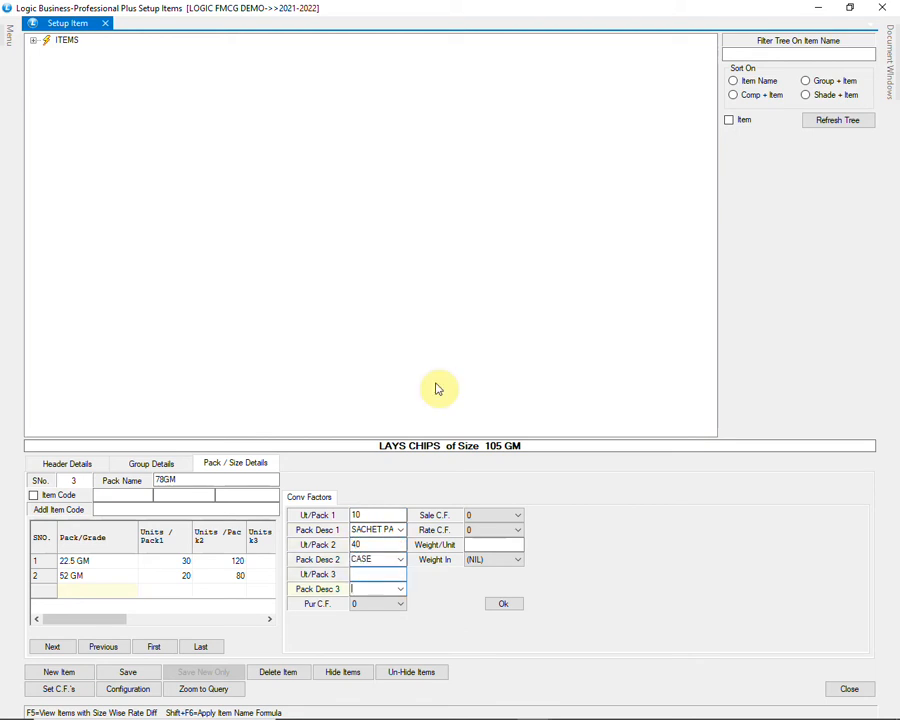
pyautogui.press('Return')
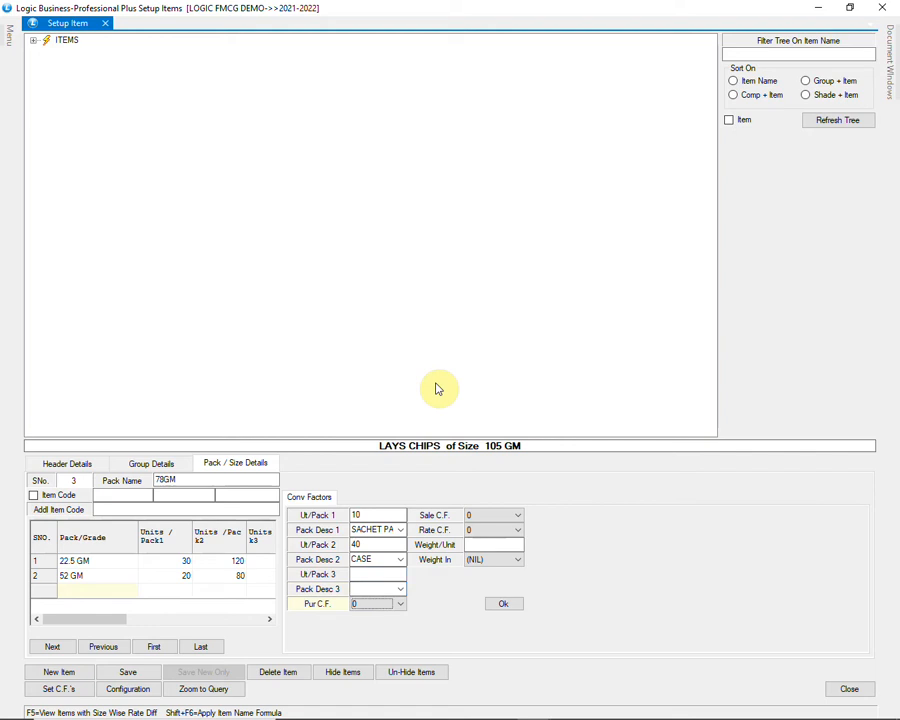
# Step: Add the 78GM pack with purchase conversion factor 2 and sale conversion factor 1, and save the LAYS CHIPS item
pyautogui.hotkey('alt', 'Down')
pyautogui.press('Down')
pyautogui.press('Down')
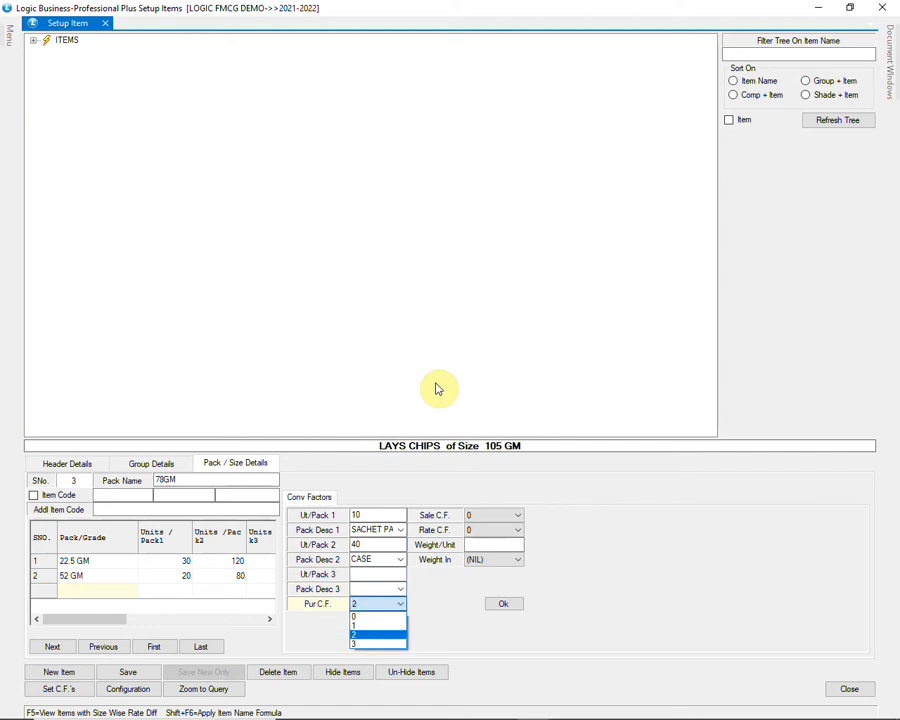
pyautogui.press('Return')
pyautogui.hotkey('alt', 'Down')
pyautogui.press('Down')
pyautogui.press('Return')
pyautogui.press('Return')
pyautogui.press('Return')
pyautogui.press('Return')
pyautogui.press('Return')
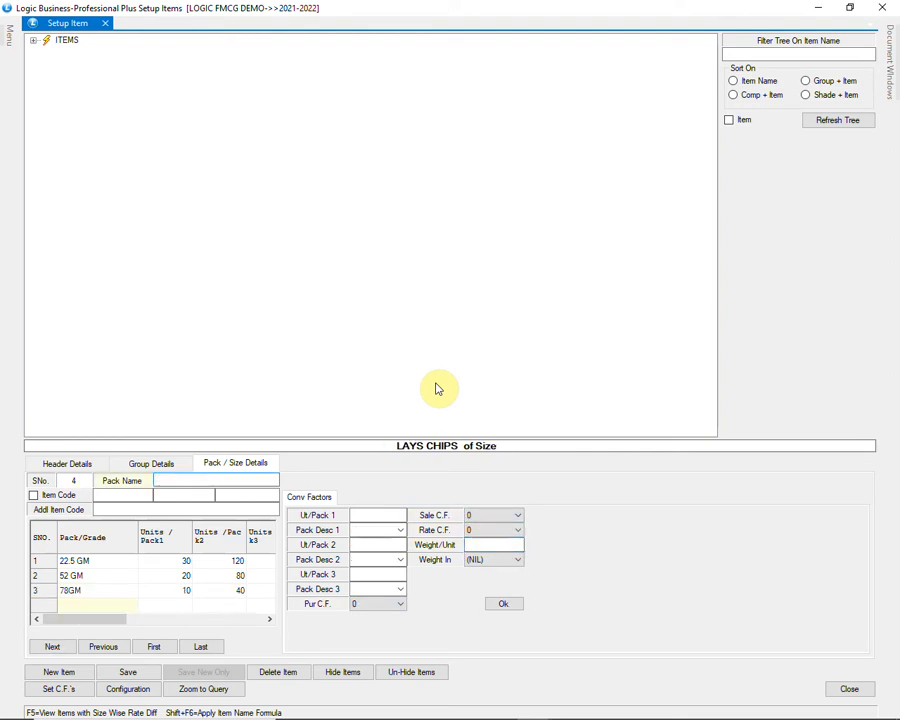
pyautogui.click(115, 675)
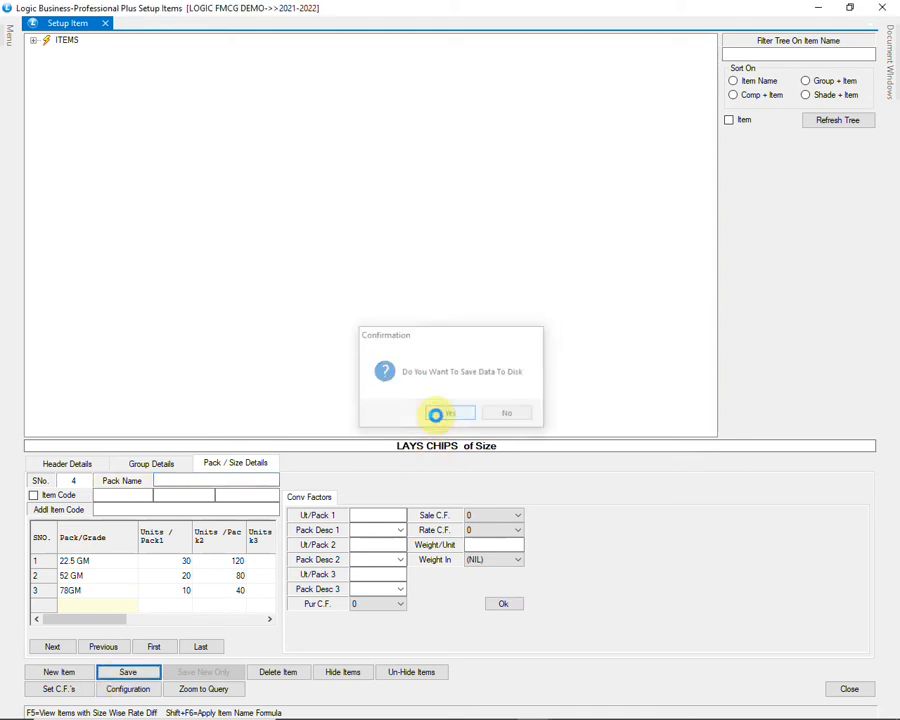
pyautogui.click(436, 414)
# Step: Enter a new item named LUX SOAP with the company HINDUSTAN UNILEVER, keeping it as a finished item
pyautogui.write('LU')
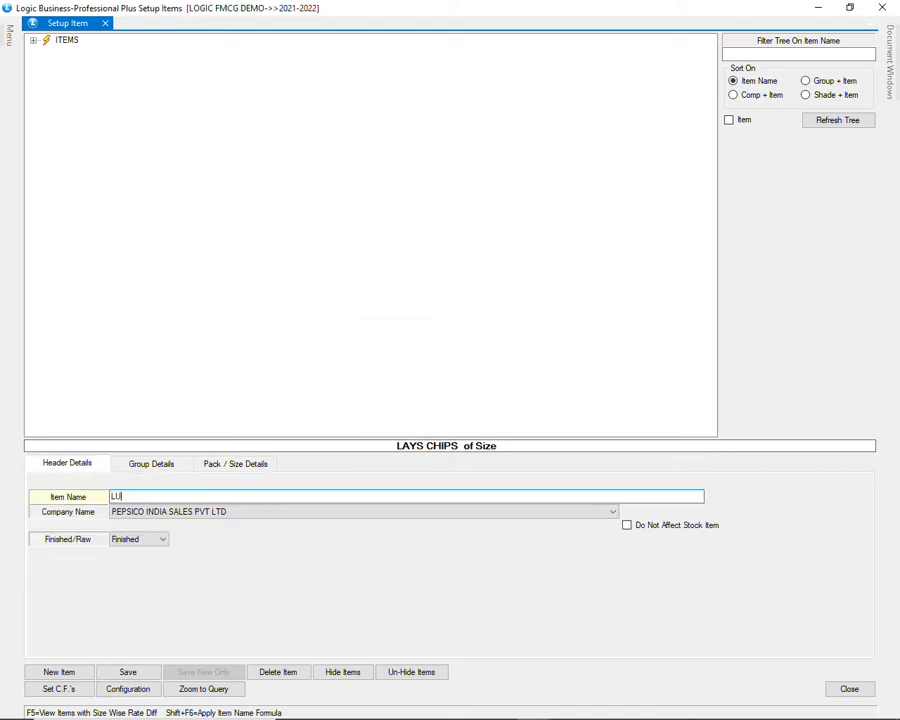
pyautogui.write('X SOAP')
pyautogui.press('Return')
pyautogui.press('h')
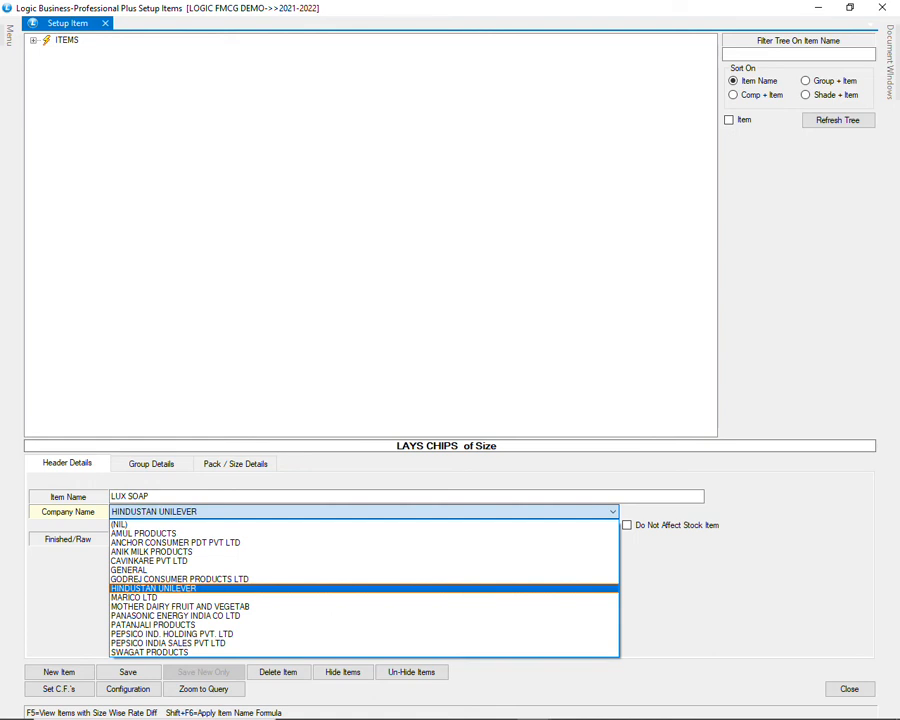
pyautogui.press('Return')
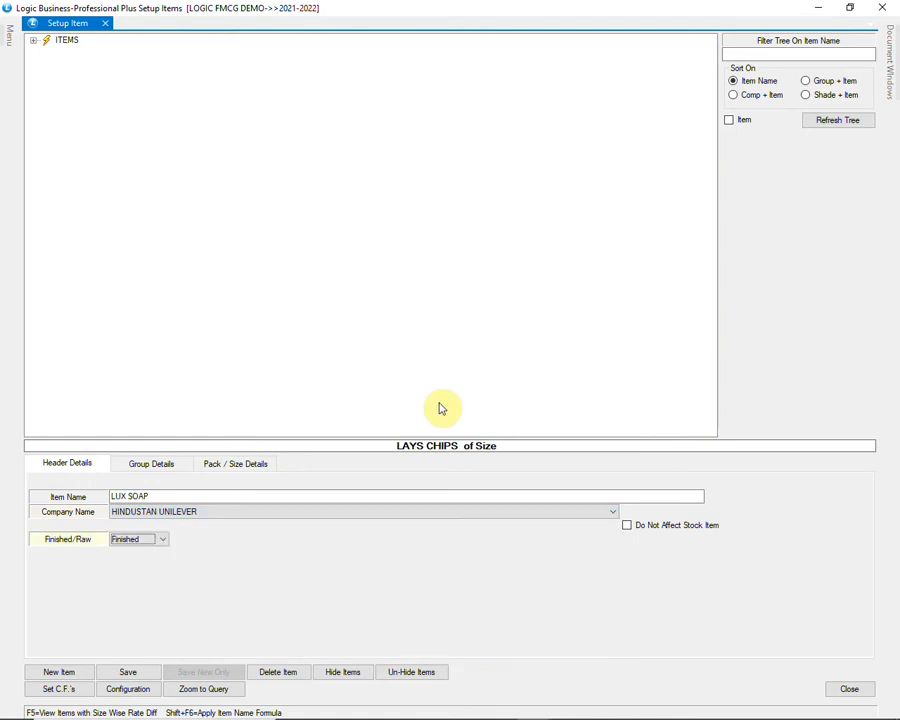
pyautogui.press('Return')
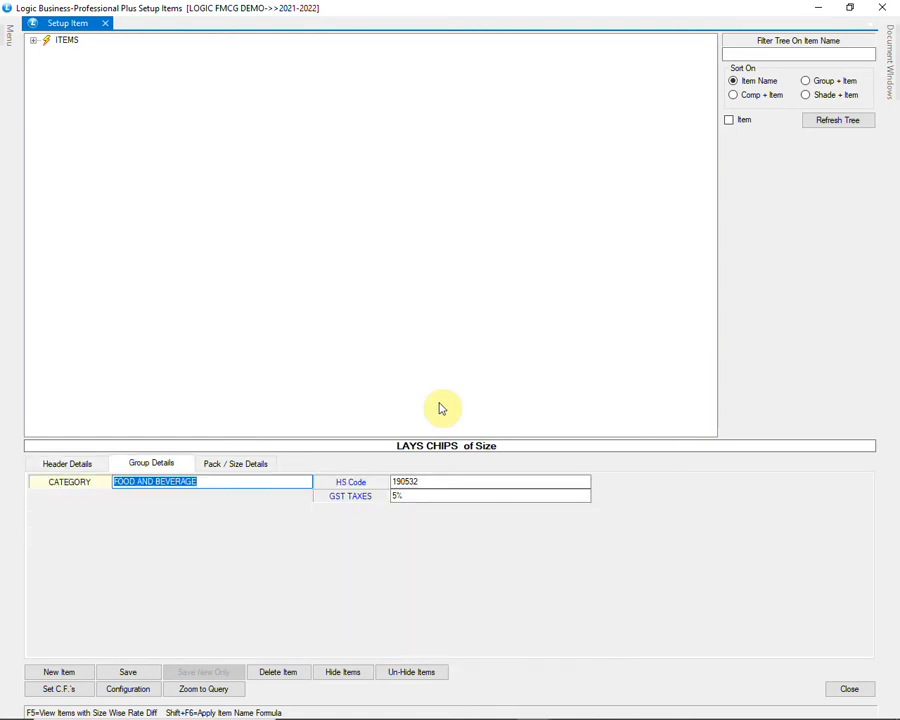
# Step: Assign LUX SOAP to the PERSONAL CARE category and set its HS code to 3401
pyautogui.press('Return')
pyautogui.press('Down')
pyautogui.press('Down')
pyautogui.press('Return')
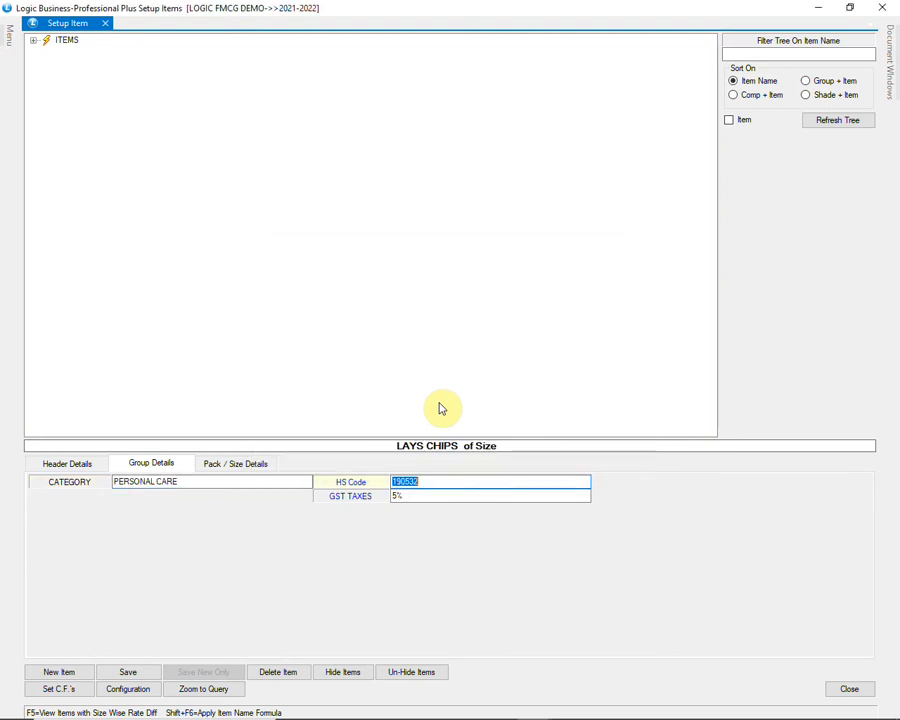
pyautogui.write('34')
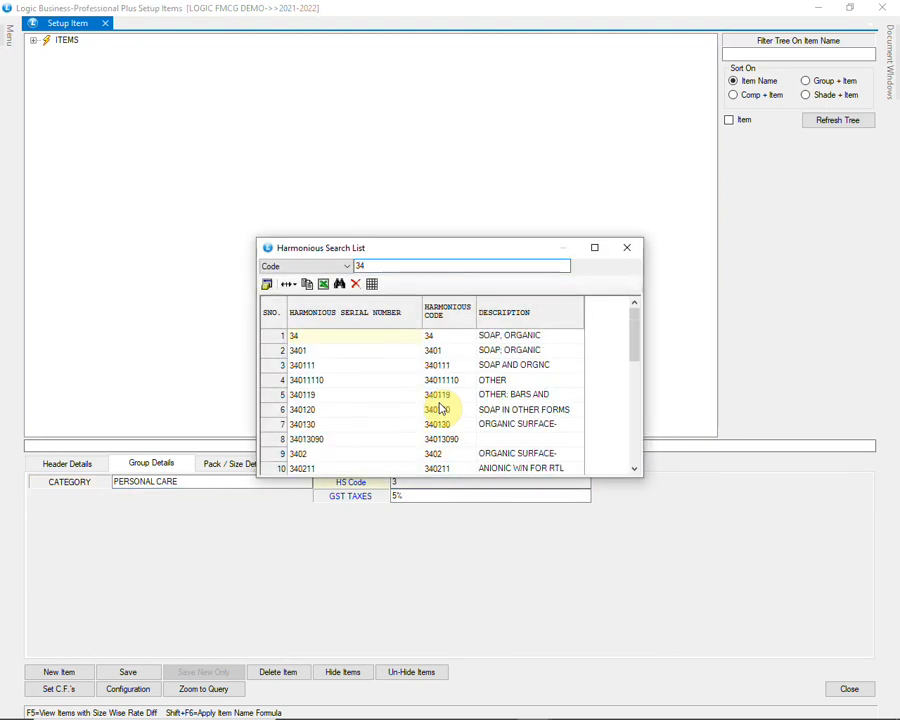
pyautogui.press('Down')
pyautogui.press('Return')
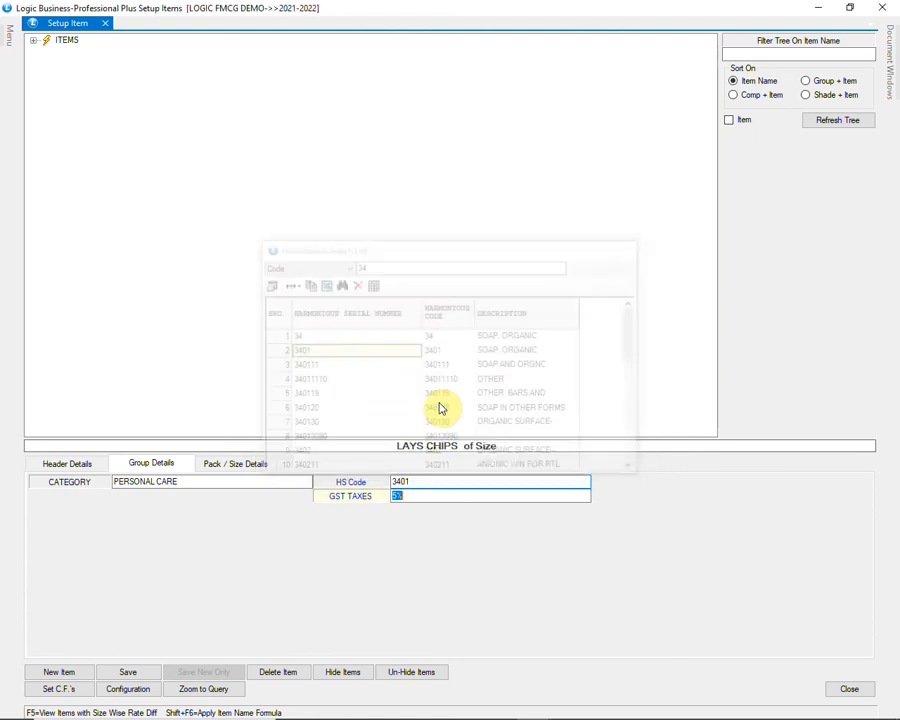
# Step: Set the GST tax group of LUX SOAP to 18%
pyautogui.write('1')
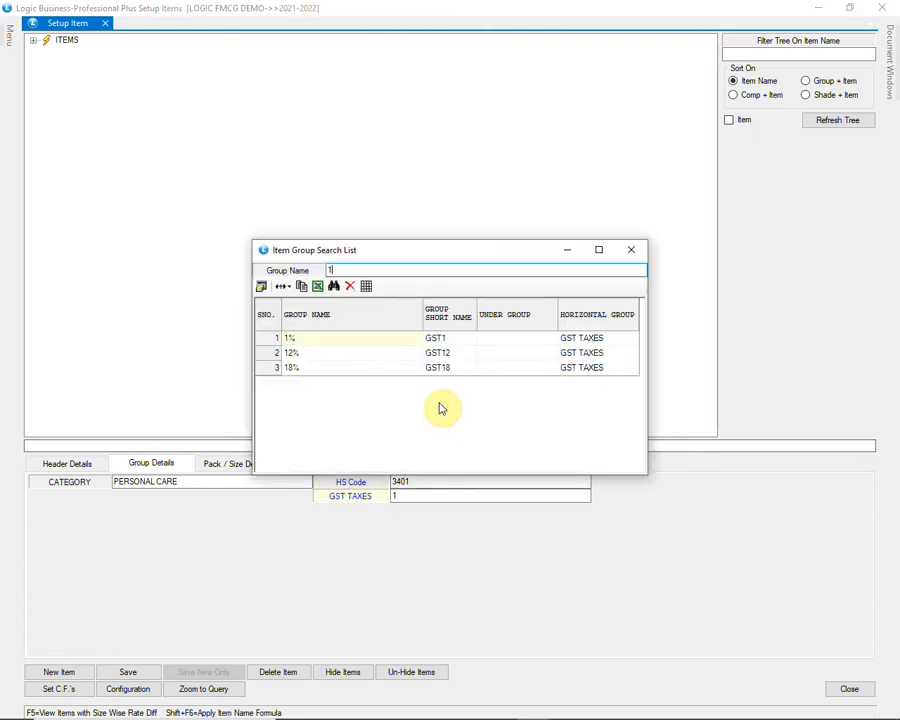
pyautogui.press('Down')
pyautogui.press('Down')
pyautogui.press('Return')
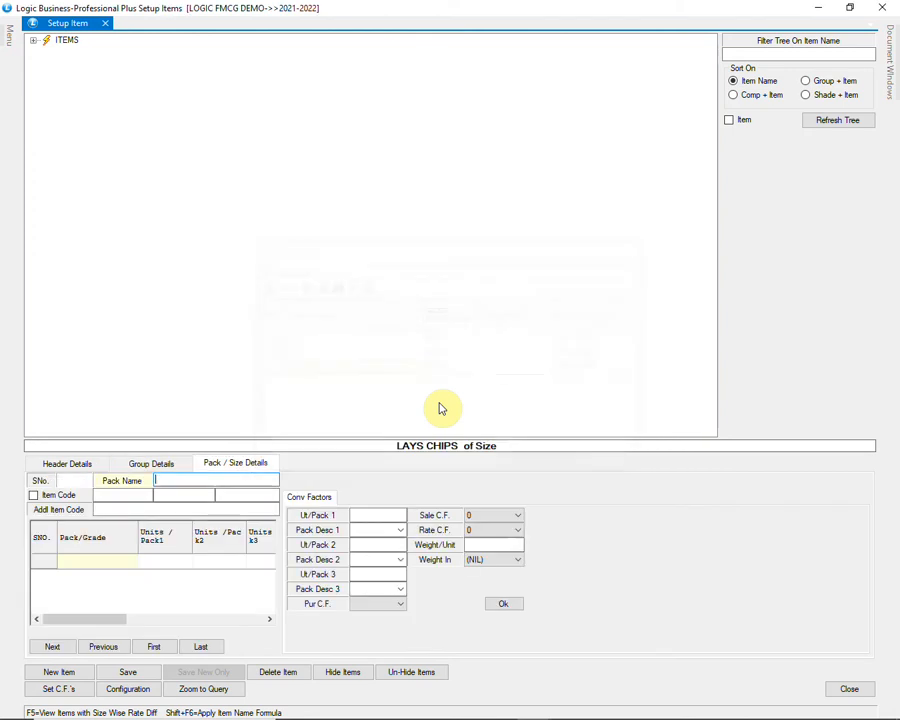
# Step: Choose 100 GM as the first pack's name for LUX SOAP, leaving its item codes blank
pyautogui.write('100')
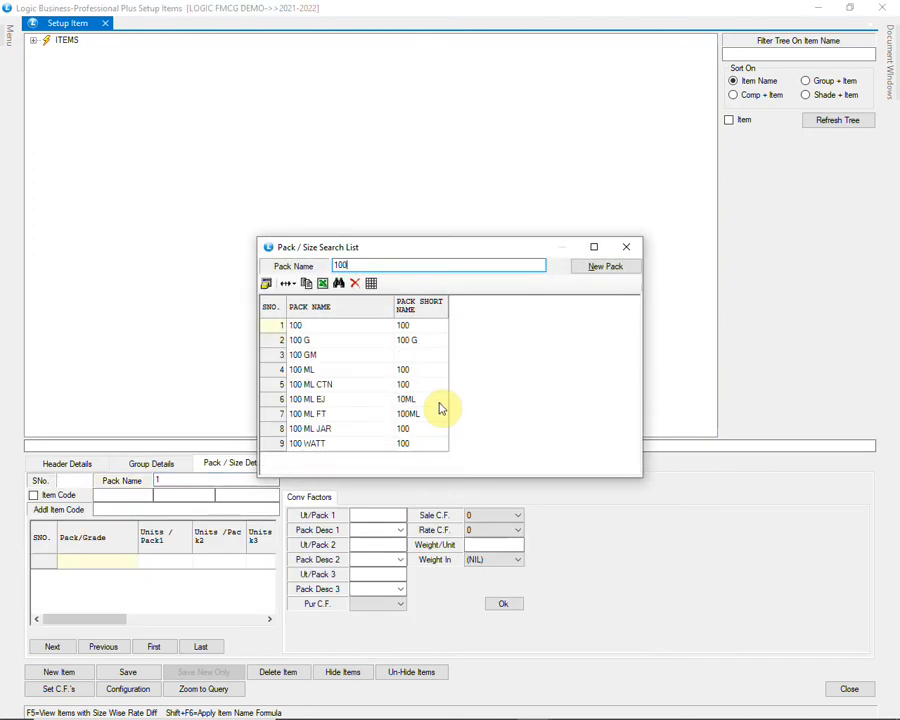
pyautogui.press('Down')
pyautogui.press('Down')
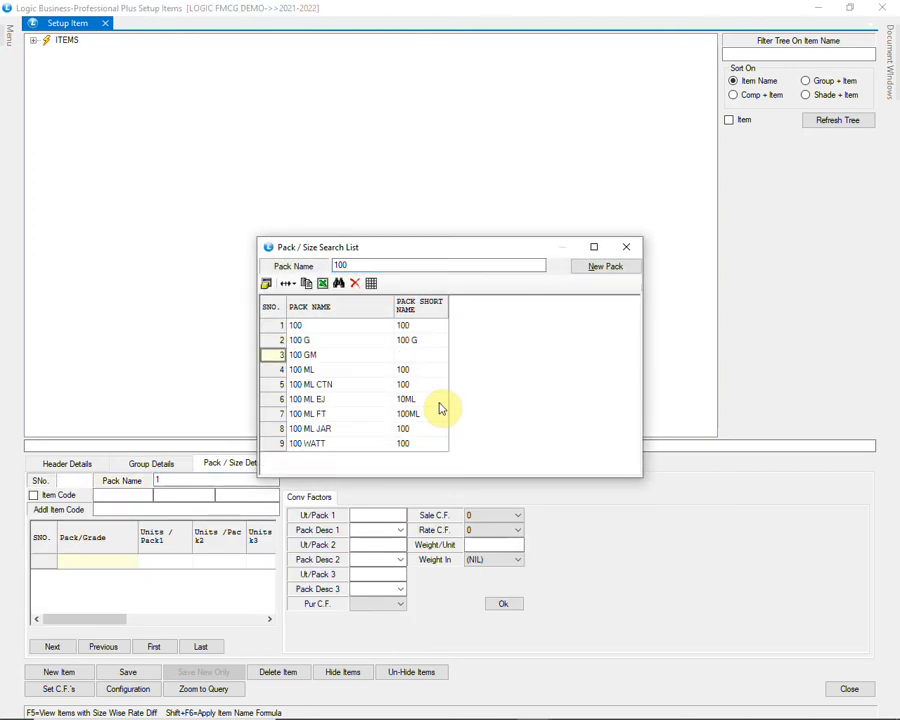
pyautogui.press('Return')
pyautogui.press('Tab')
pyautogui.press('Tab')
pyautogui.press('Tab')
pyautogui.press('Tab')
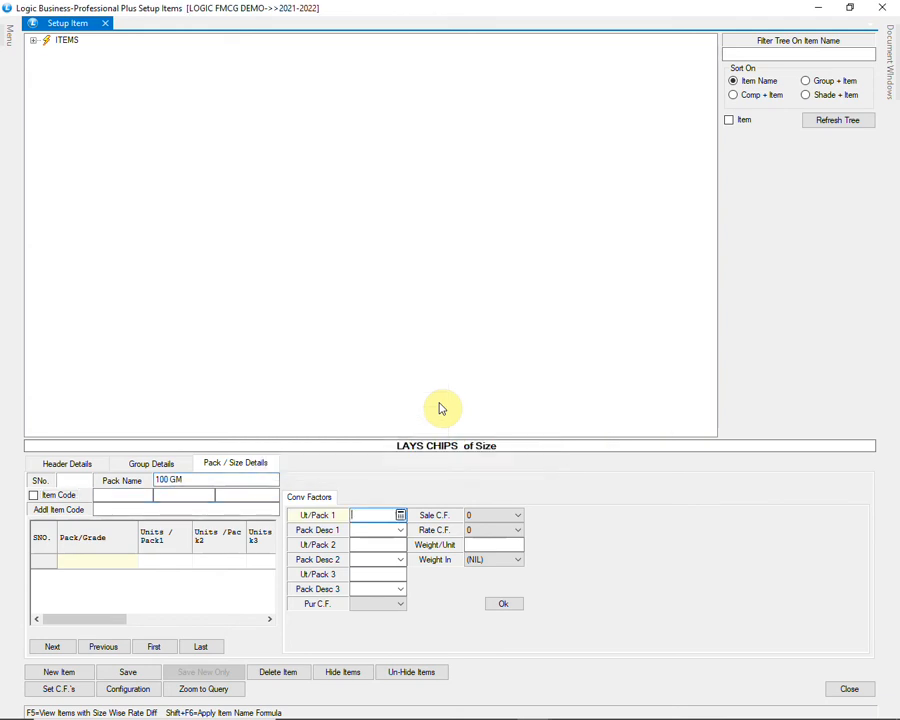
# Step: Set the 100 GM pack's units to 12 per DOZEN and 72 per CASE, leaving the third pack level blank
pyautogui.write('12')
pyautogui.press('Tab')
pyautogui.write('DOZEN')
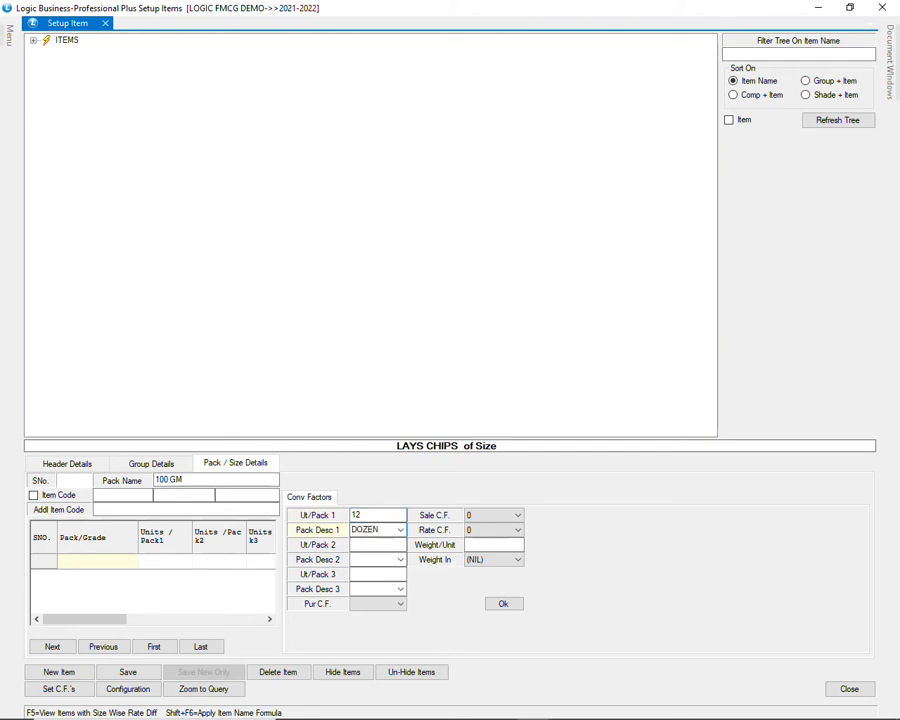
pyautogui.press('Tab')
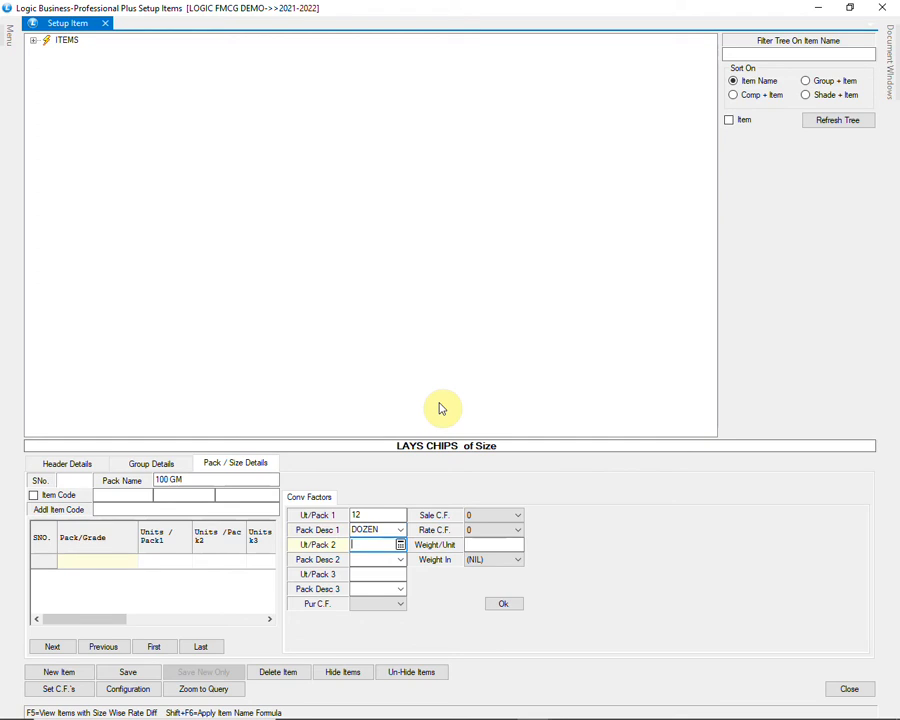
pyautogui.write('72')
pyautogui.press('Tab')
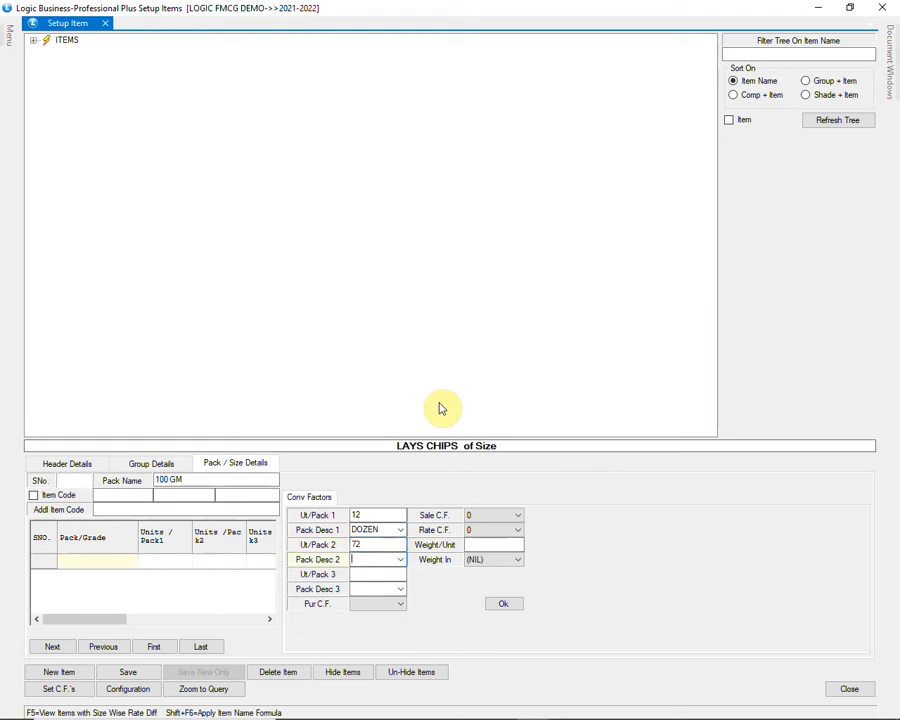
pyautogui.write('CASE')
pyautogui.press('Tab')
pyautogui.press('Tab')
pyautogui.press('Tab')
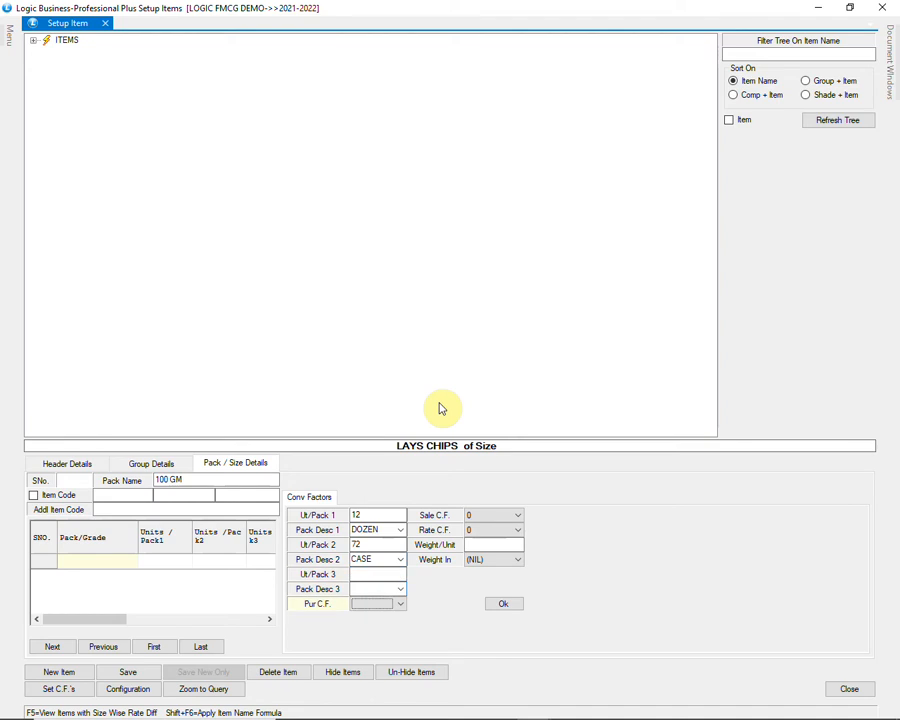
# Step: Add the 100 GM pack with purchase conversion factor 2 and sale conversion factor 1
pyautogui.press('Down')
pyautogui.press('Down')
pyautogui.press('Down')
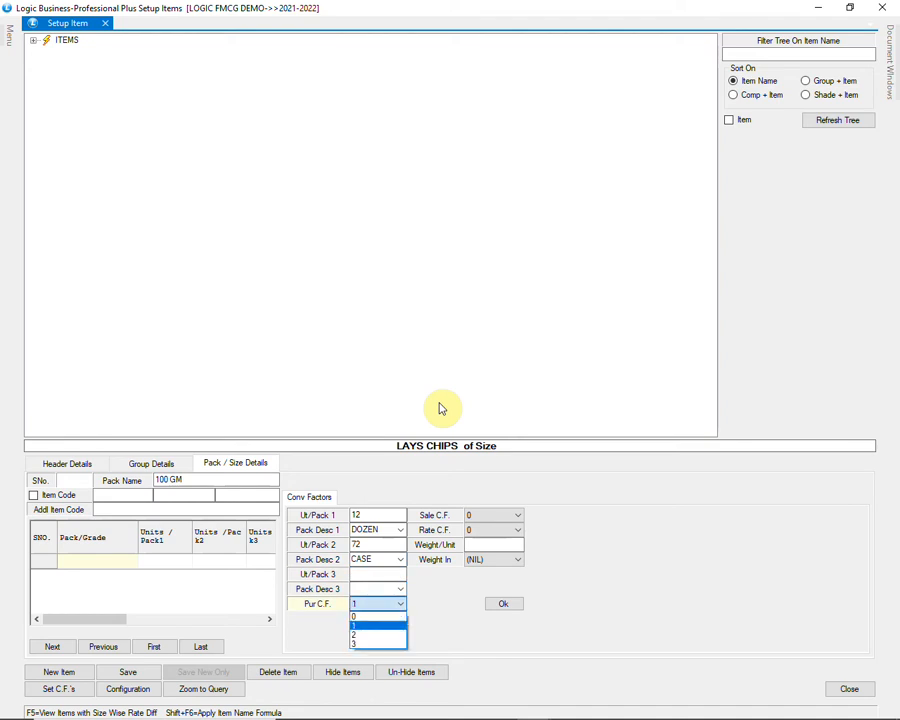
pyautogui.press('Tab')
pyautogui.press('Down')
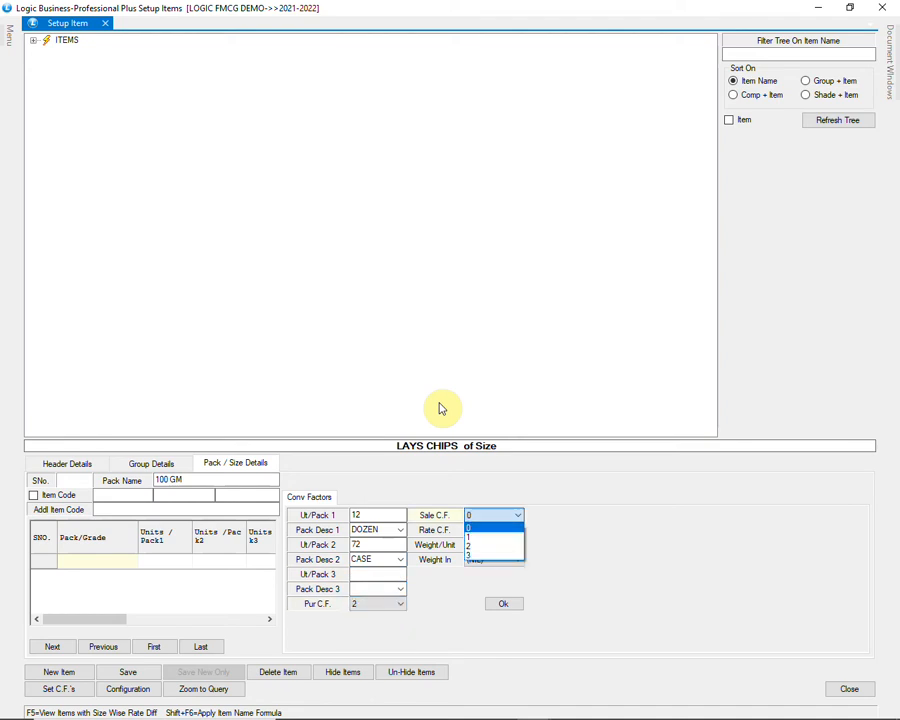
pyautogui.press('Down')
pyautogui.press('Tab')
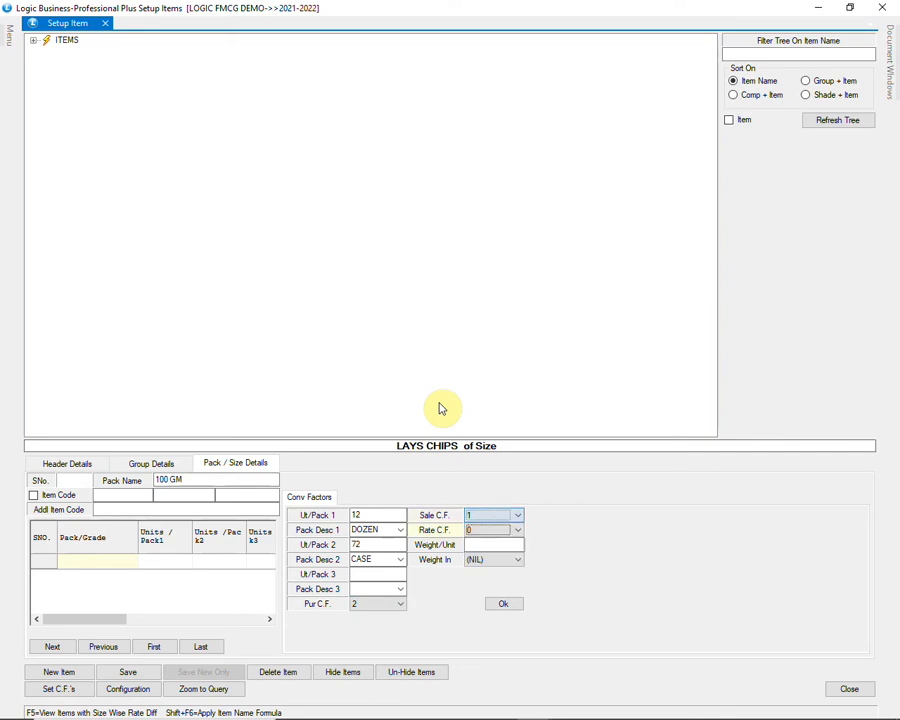
pyautogui.press('Tab')
pyautogui.press('Tab')
pyautogui.press('Tab')
pyautogui.press('Tab')
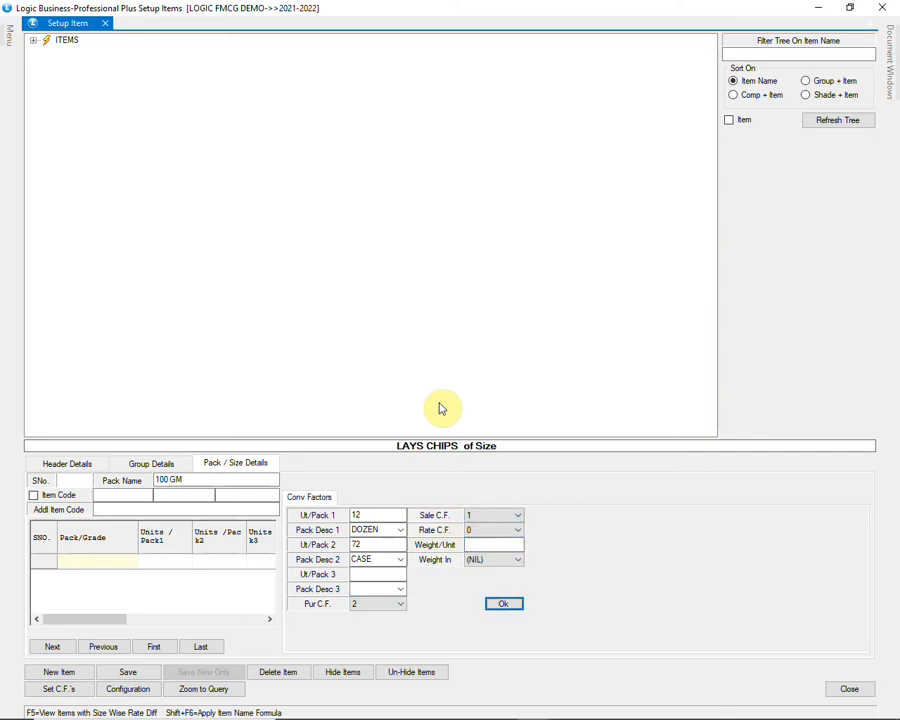
pyautogui.press('Return')
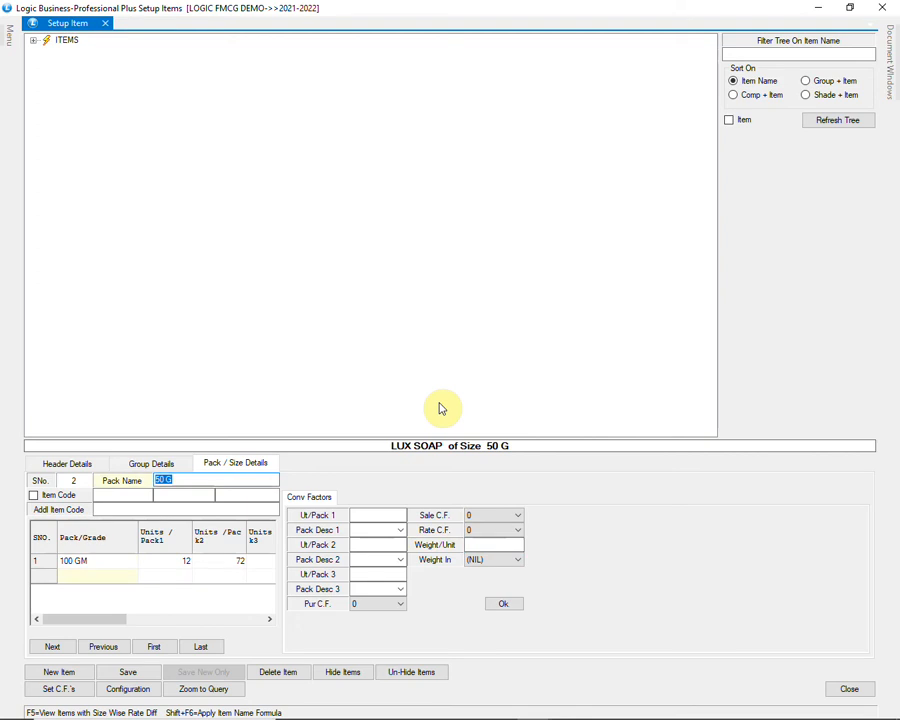
# Step: Choose 150 GM as the second pack's name for LUX SOAP, leaving its item codes blank
pyautogui.write('150')
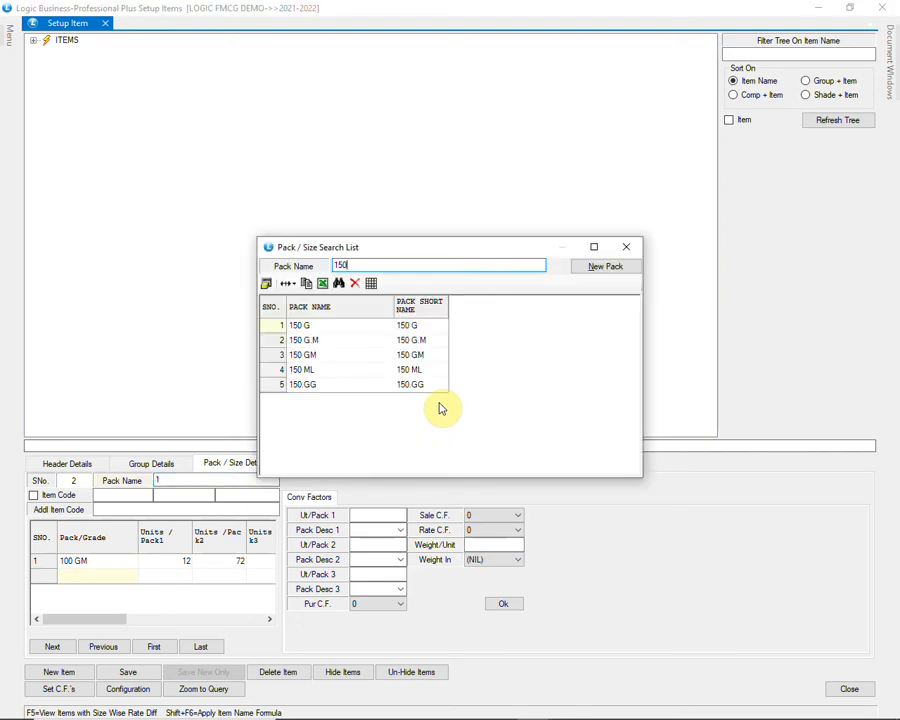
pyautogui.press('Down')
pyautogui.press('Down')
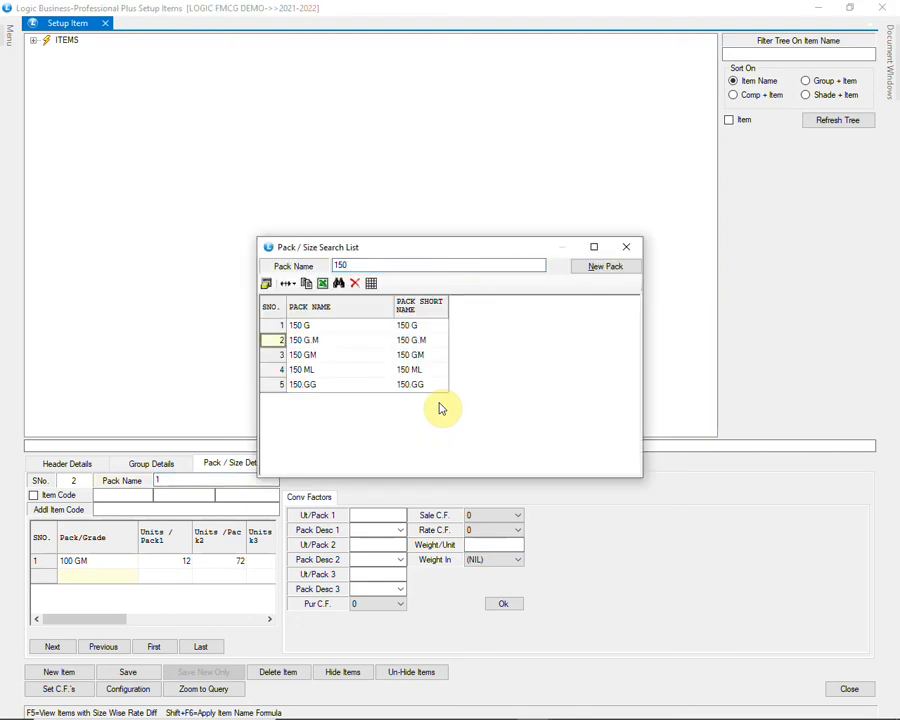
pyautogui.press('Return')
pyautogui.press('Return')
pyautogui.press('Return')
pyautogui.press('Return')
pyautogui.press('Return')
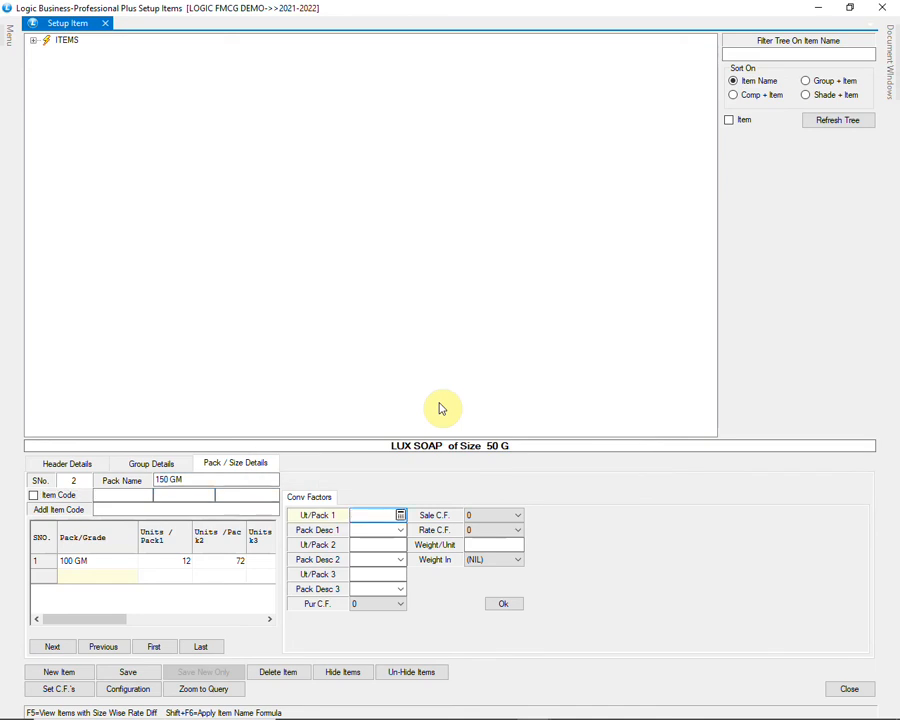
# Step: Set the 150 GM pack's units to 12 per DOZEN and 60 per CASE, leaving the third pack level blank
pyautogui.write('12')
pyautogui.press('Return')
pyautogui.write('DOZEN')
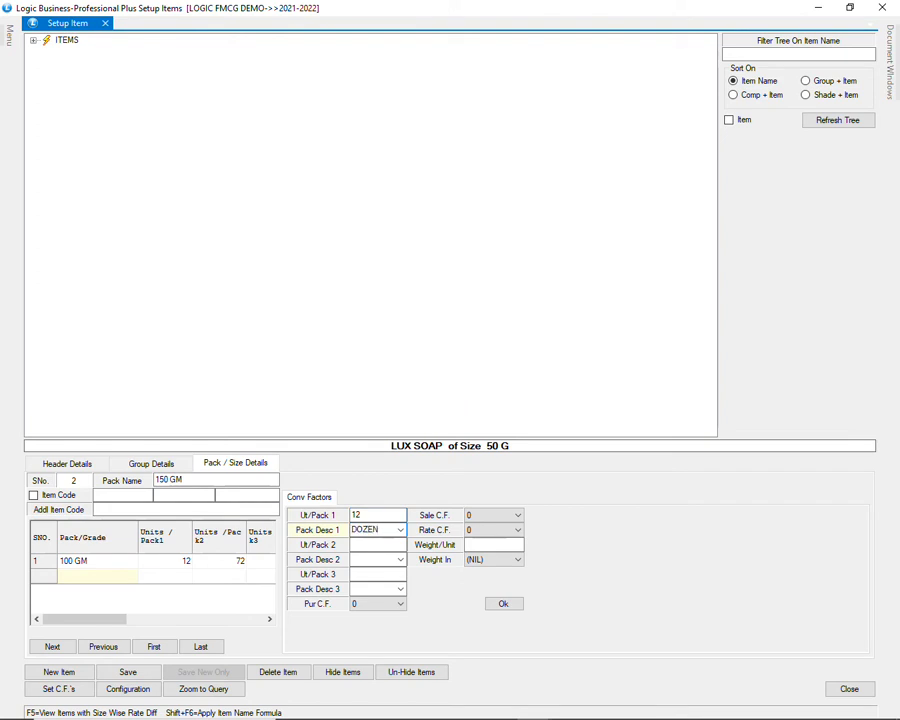
pyautogui.press('Return')
pyautogui.write('60')
pyautogui.press('Return')
pyautogui.write('CASE')
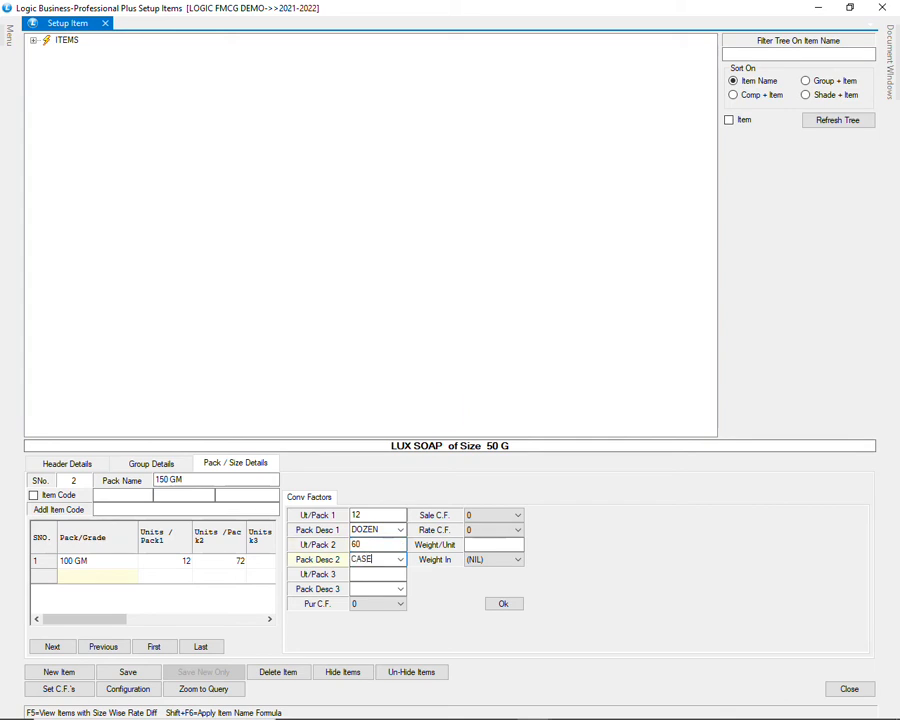
pyautogui.press('Return')
pyautogui.press('Return')
# Step: Add the 150 GM pack with purchase conversion factor 2 and sale conversion factor 1, and save the LUX SOAP item
pyautogui.hotkey('alt', 'Down')
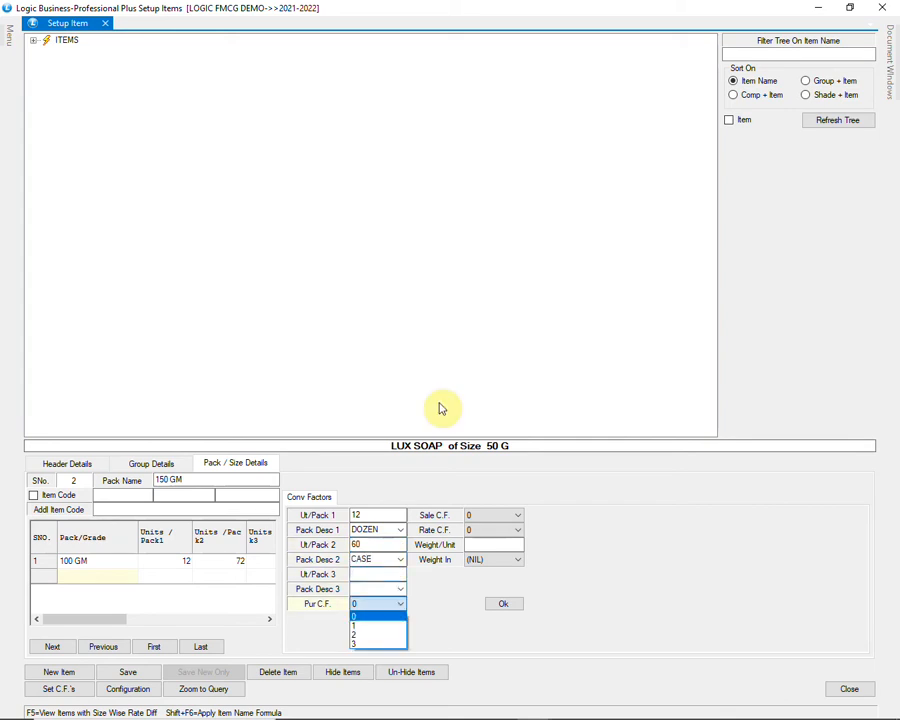
pyautogui.press('Down')
pyautogui.press('Down')
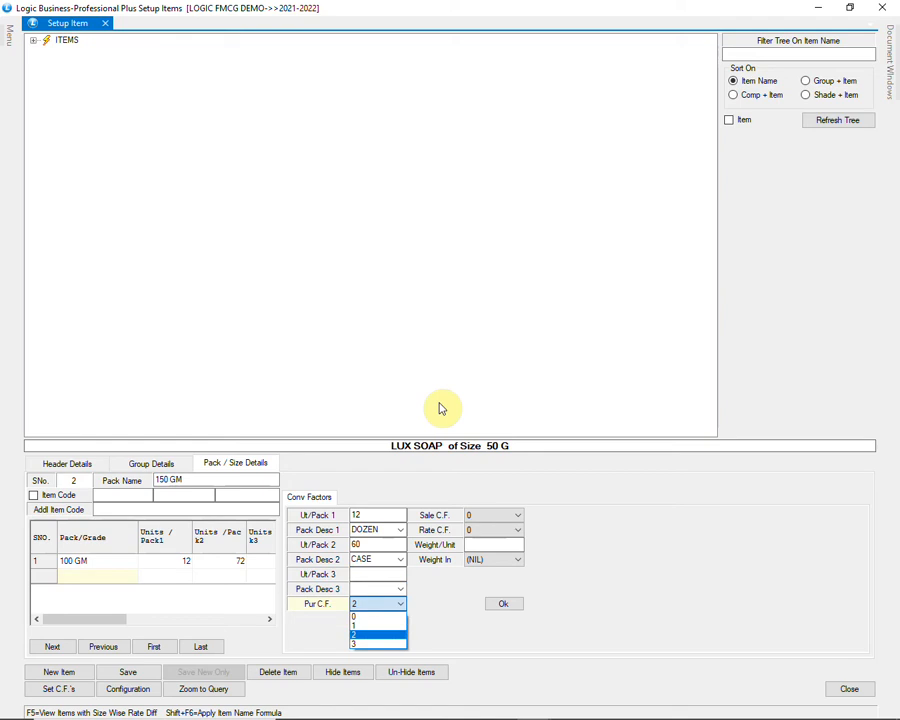
pyautogui.press('Return')
pyautogui.hotkey('alt', 'Down')
pyautogui.press('Down')
pyautogui.press('Return')
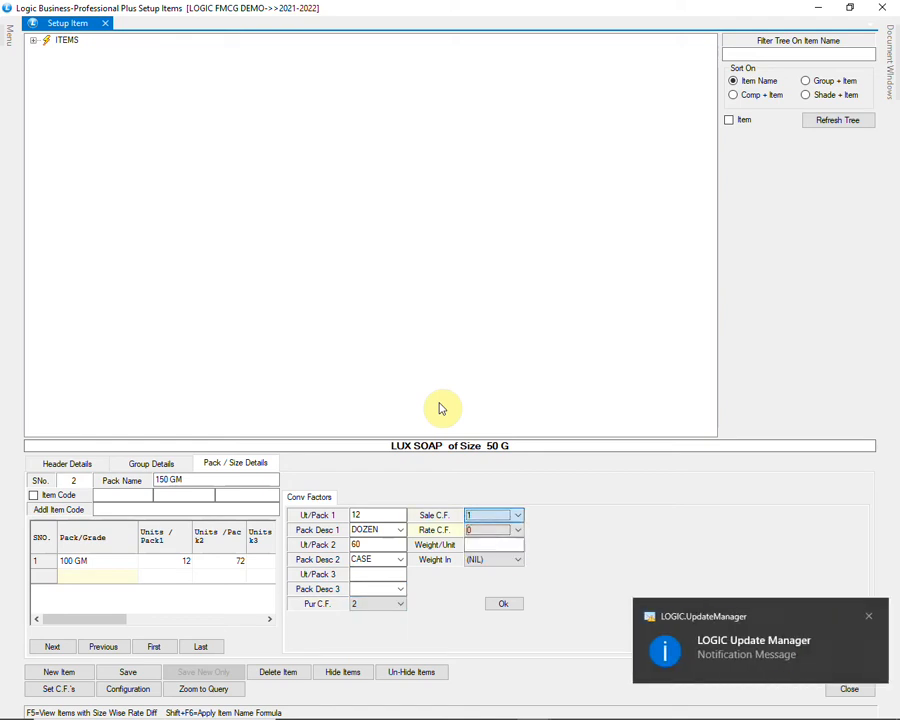
pyautogui.press('Return')
pyautogui.press('Return')
pyautogui.press('Return')
pyautogui.press('Return')
pyautogui.press('Return')
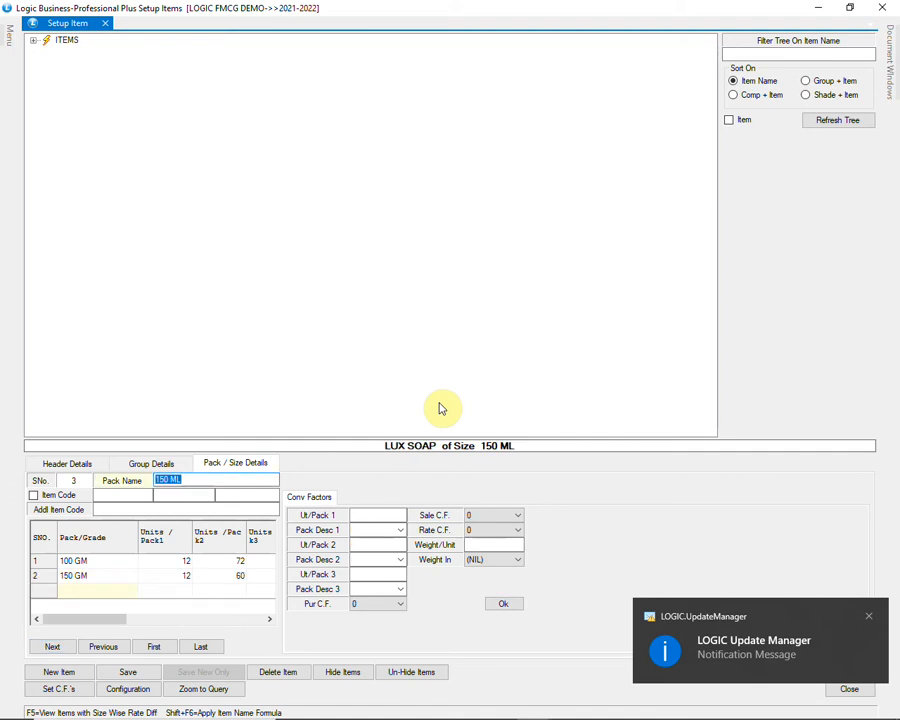
pyautogui.click(127, 674)
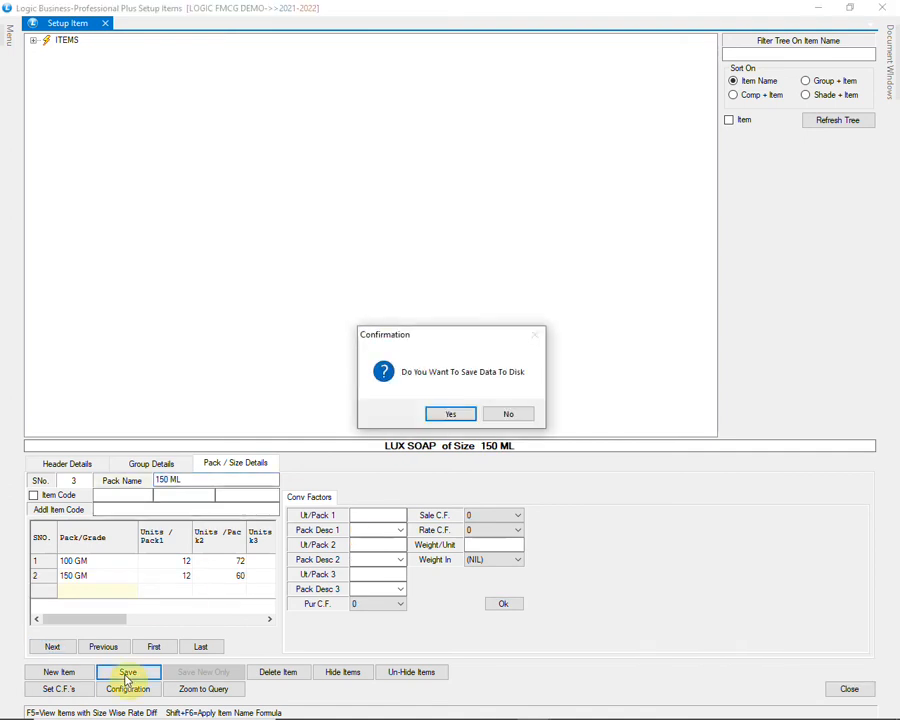
pyautogui.click(451, 414)
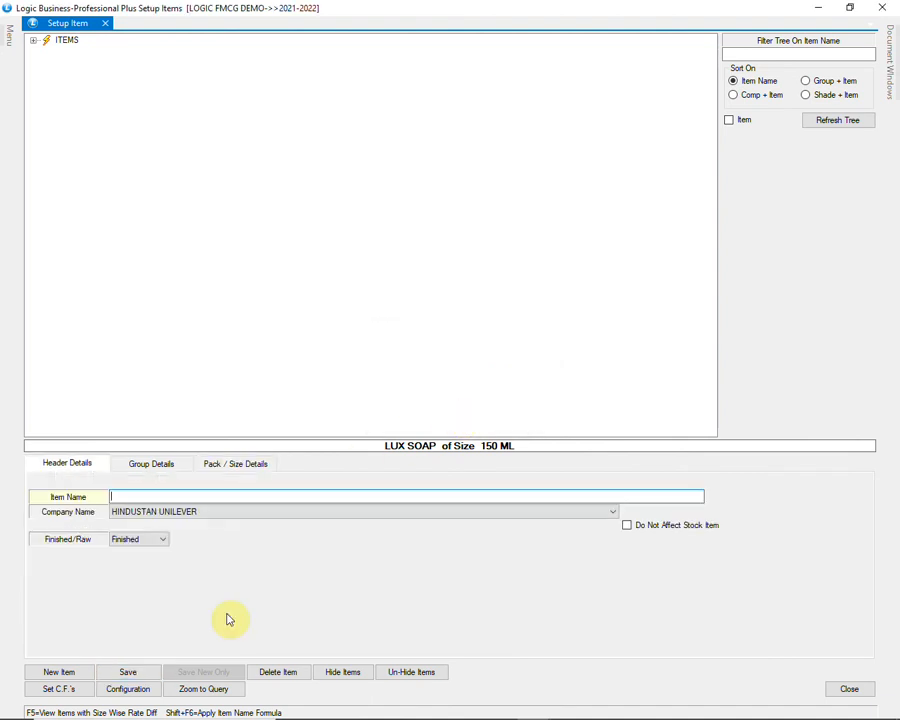
# Step: Enter a new item named SUNFLOWER OIL with the company PATANJALI PRODUCTS, keeping it as a finished item
pyautogui.write('SU')
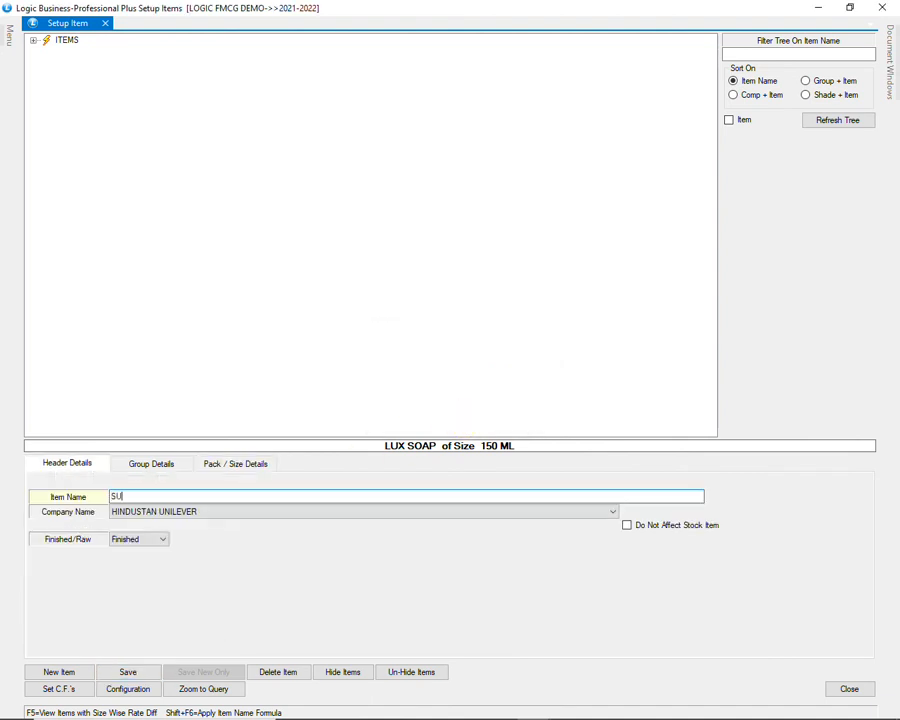
pyautogui.write('NFLOWER OIL')
pyautogui.press('Return')
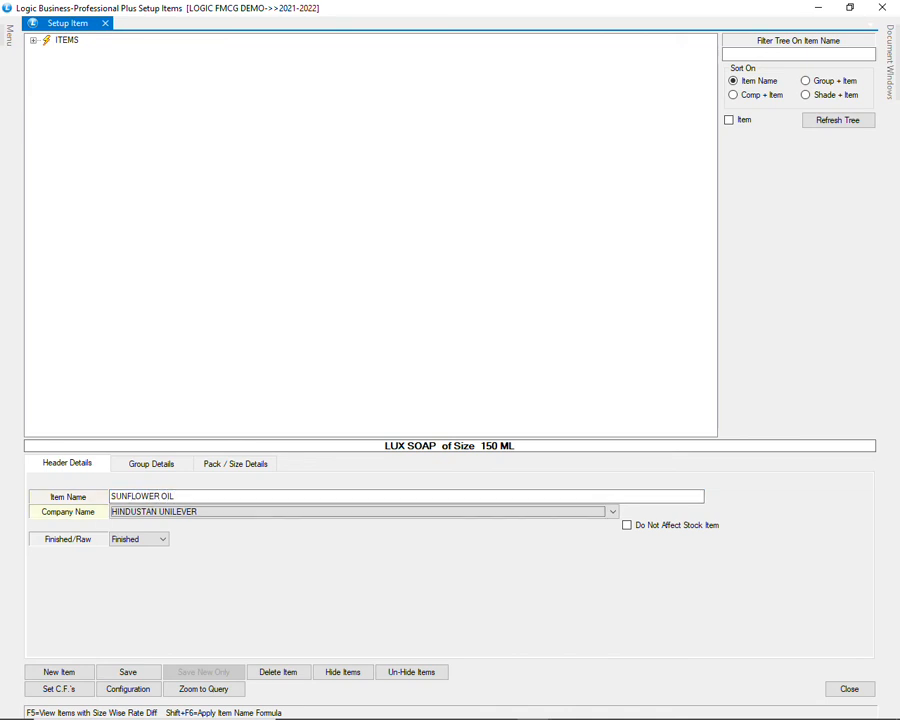
pyautogui.write('PANASONIC ENERGY INDIA CO LTD')
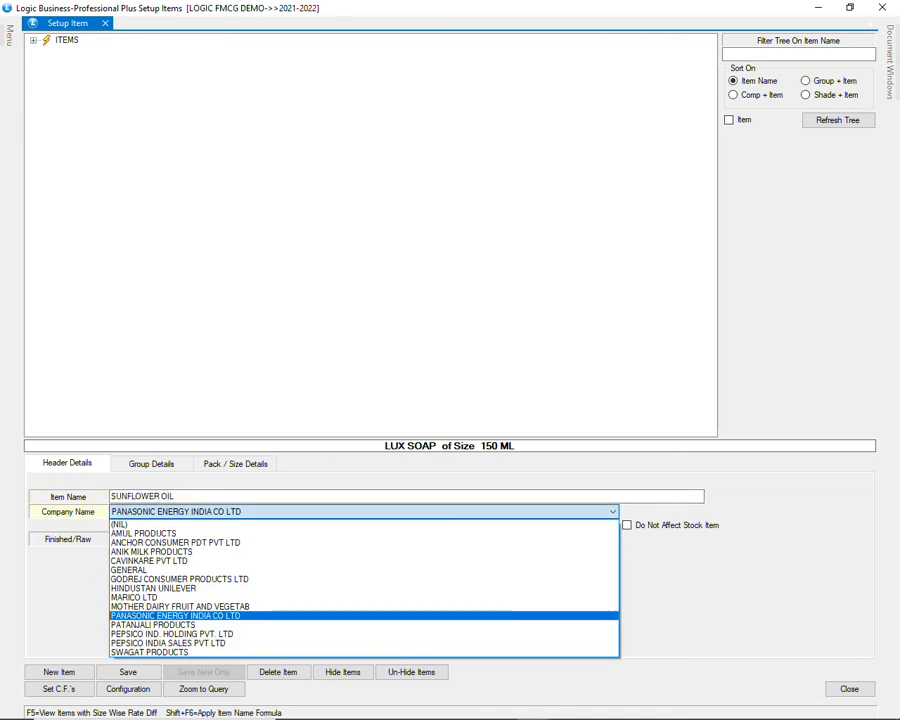
pyautogui.press('Down')
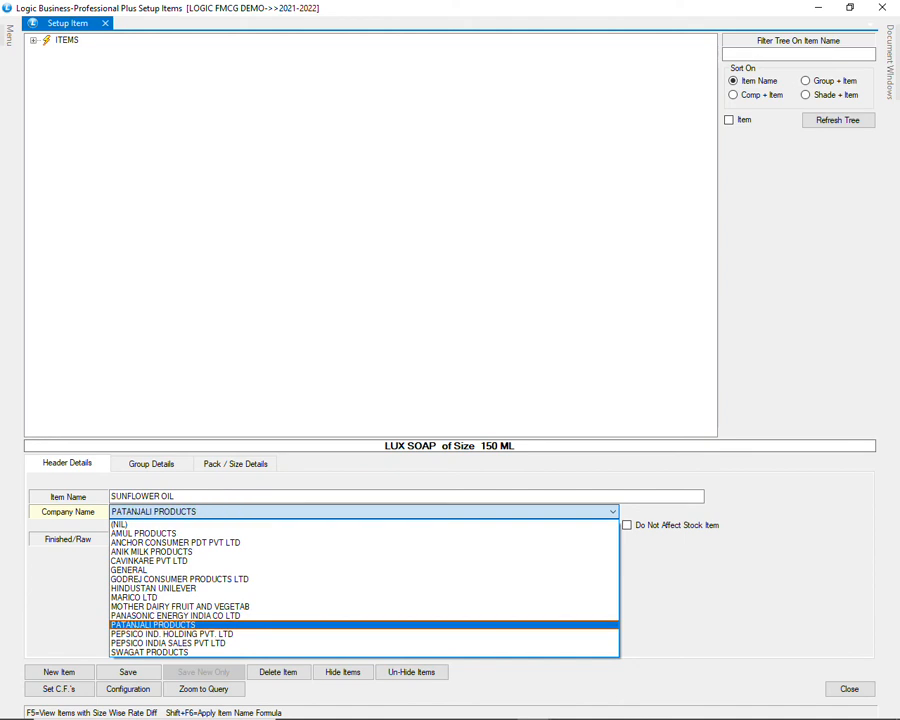
pyautogui.press('Return')
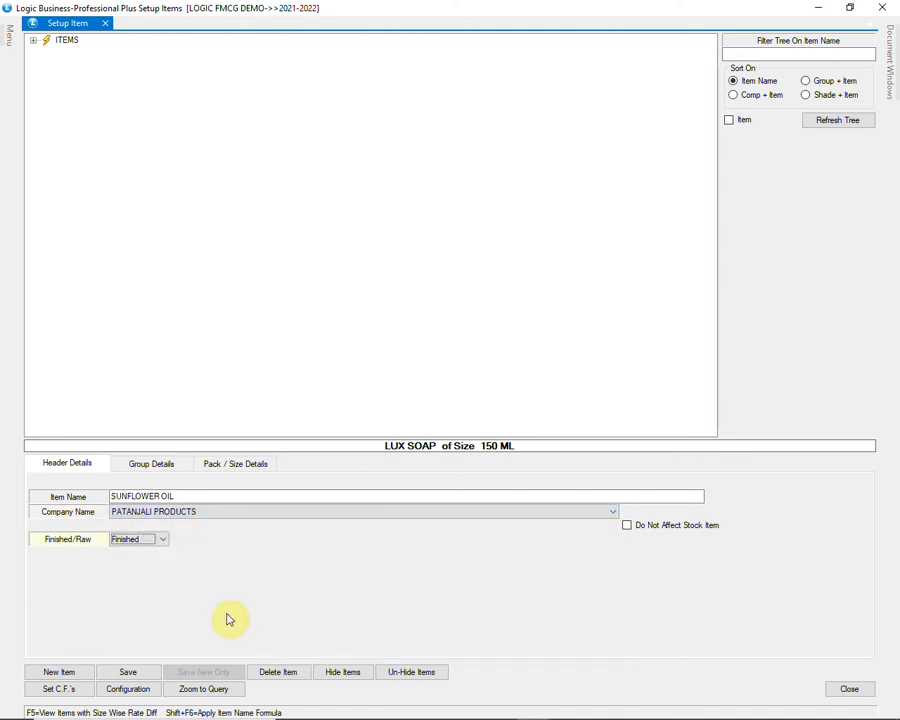
pyautogui.press('Return')
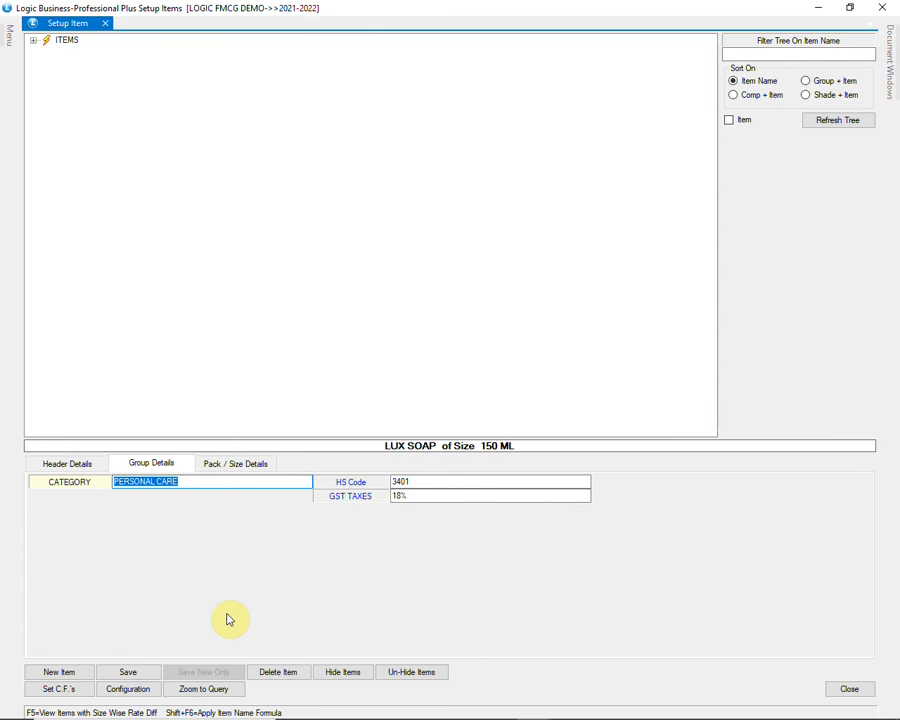
# Step: Assign SUNFLOWER OIL the category FOOD AND BEVERAGE, HS code 1512 and GST tax group 5%
pyautogui.write('F')
pyautogui.press('Down')
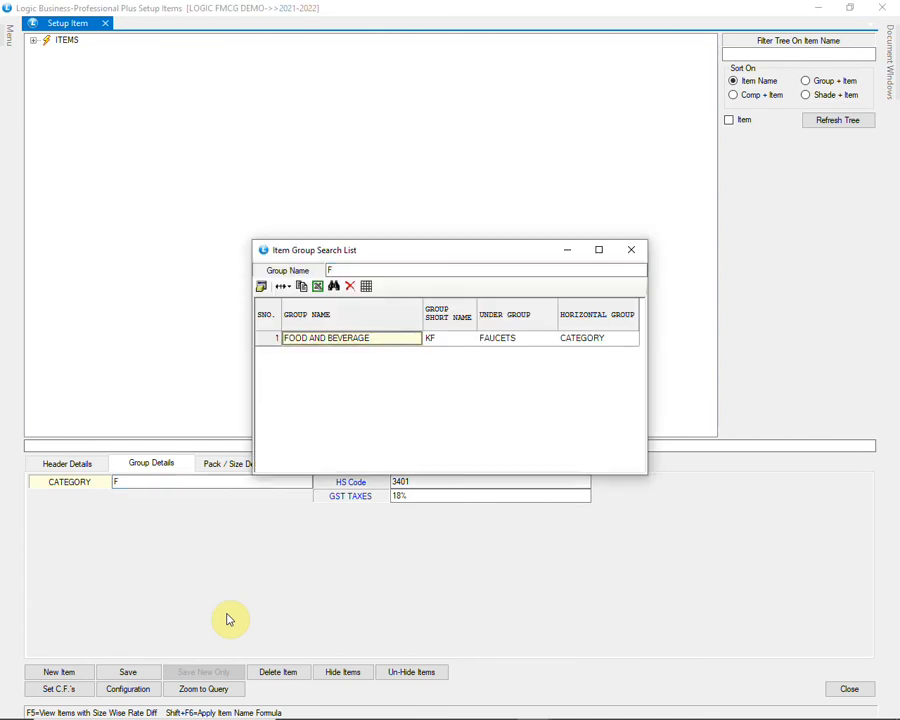
pyautogui.press('Return')
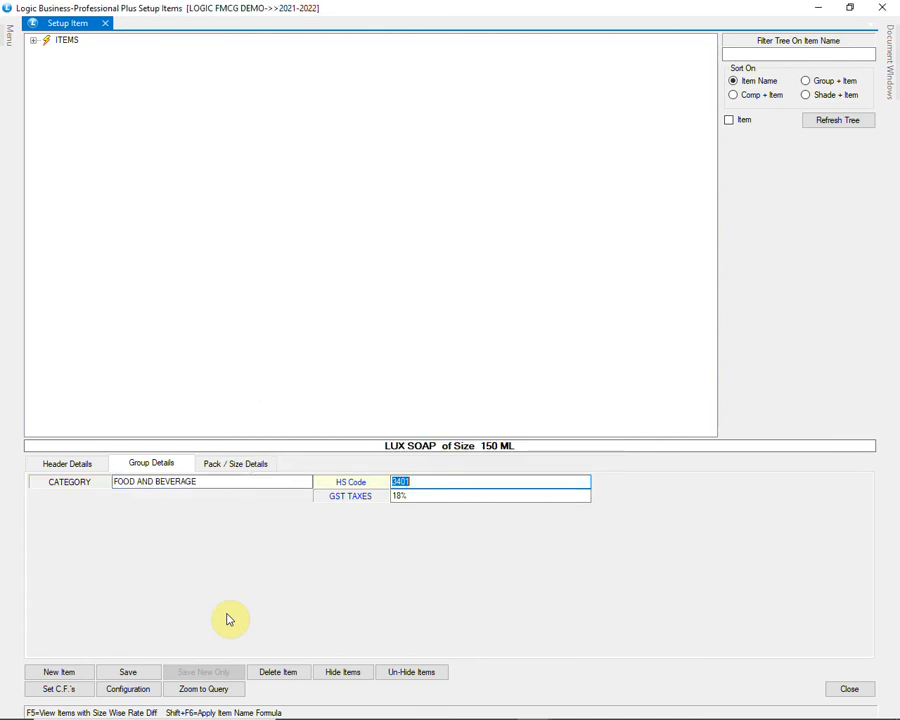
pyautogui.write('15')
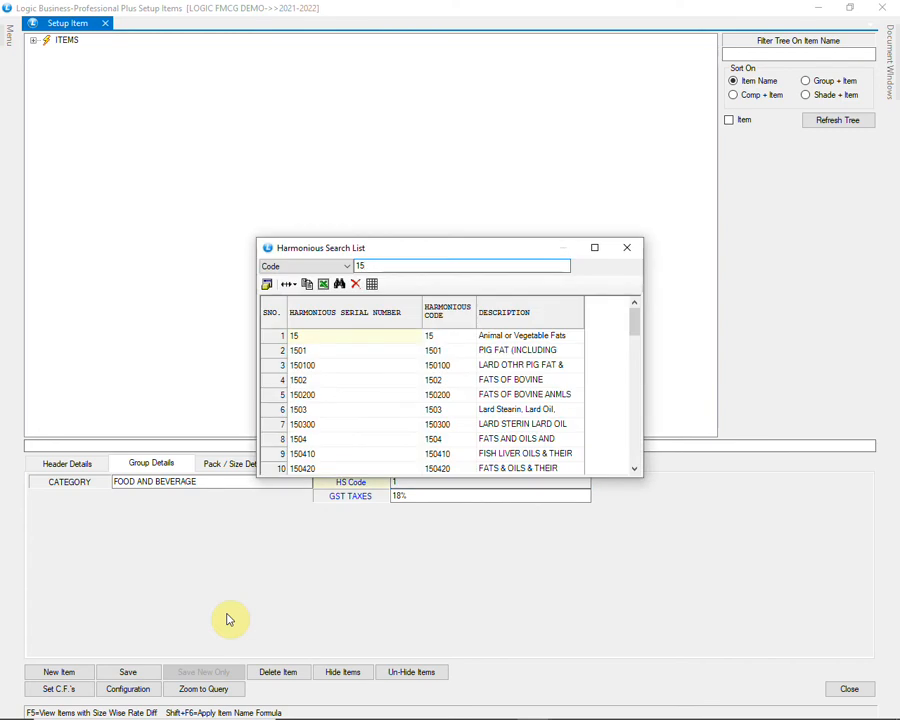
pyautogui.write('12')
pyautogui.press('Down')
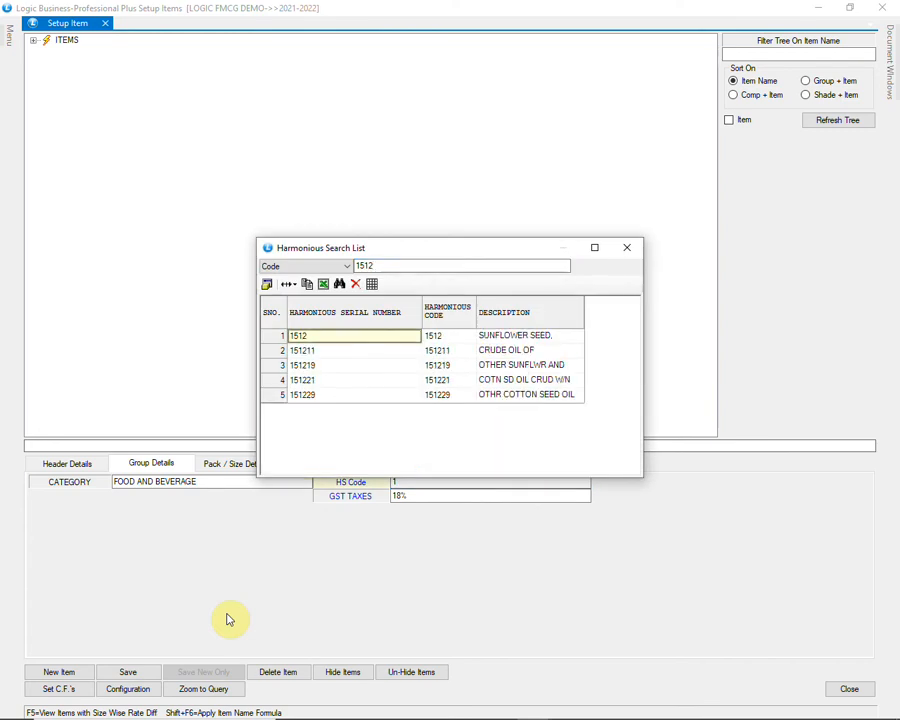
pyautogui.press('Return')
pyautogui.write('5')
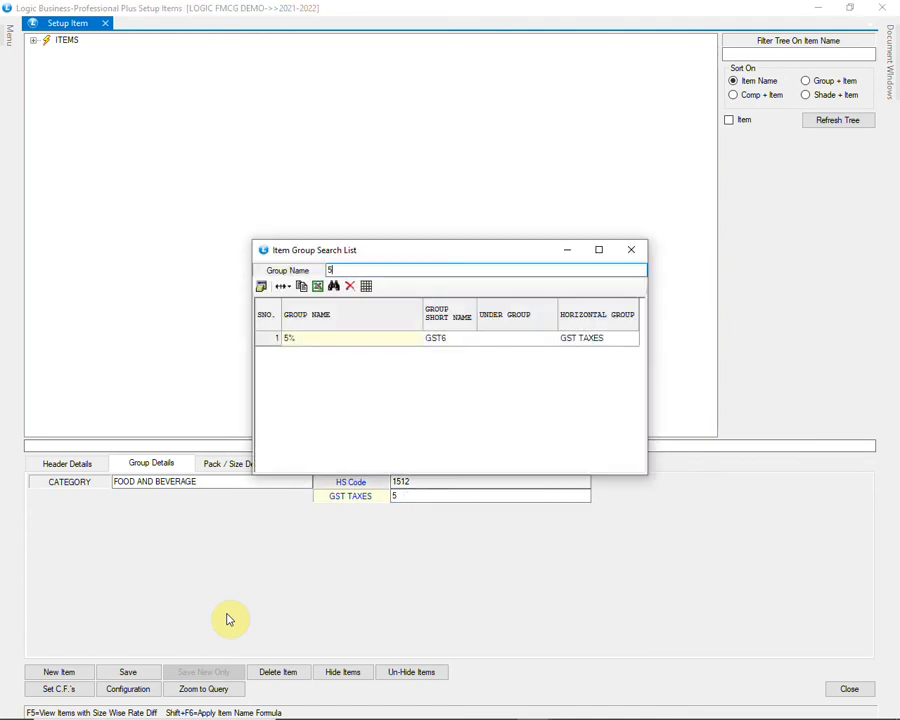
pyautogui.press('Return')
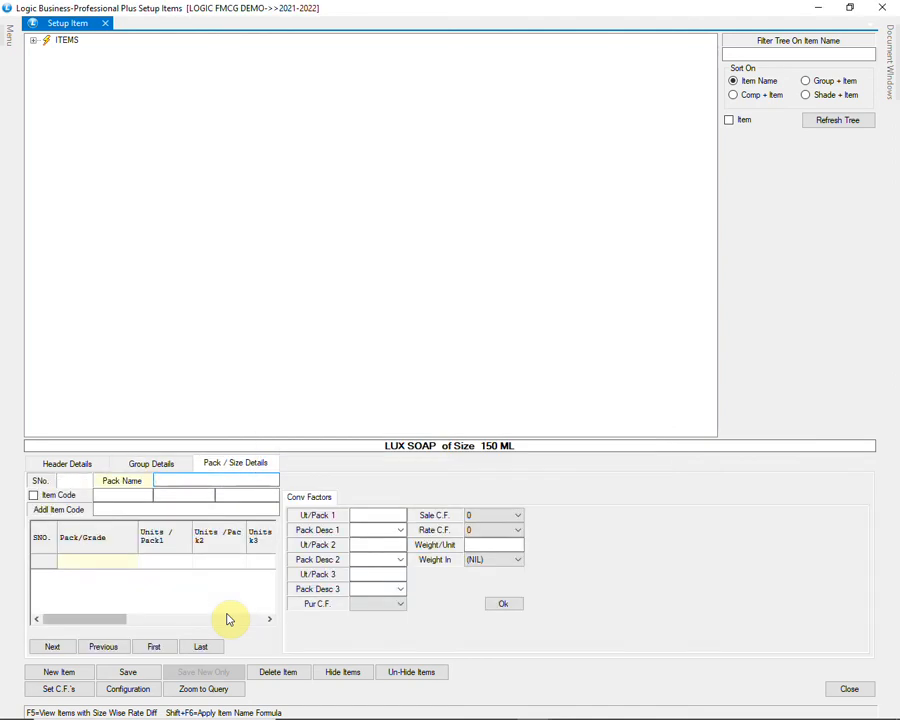
# Step: Choose 500 ML as the first pack's name for SUNFLOWER OIL, leaving its item codes blank
pyautogui.write('500')
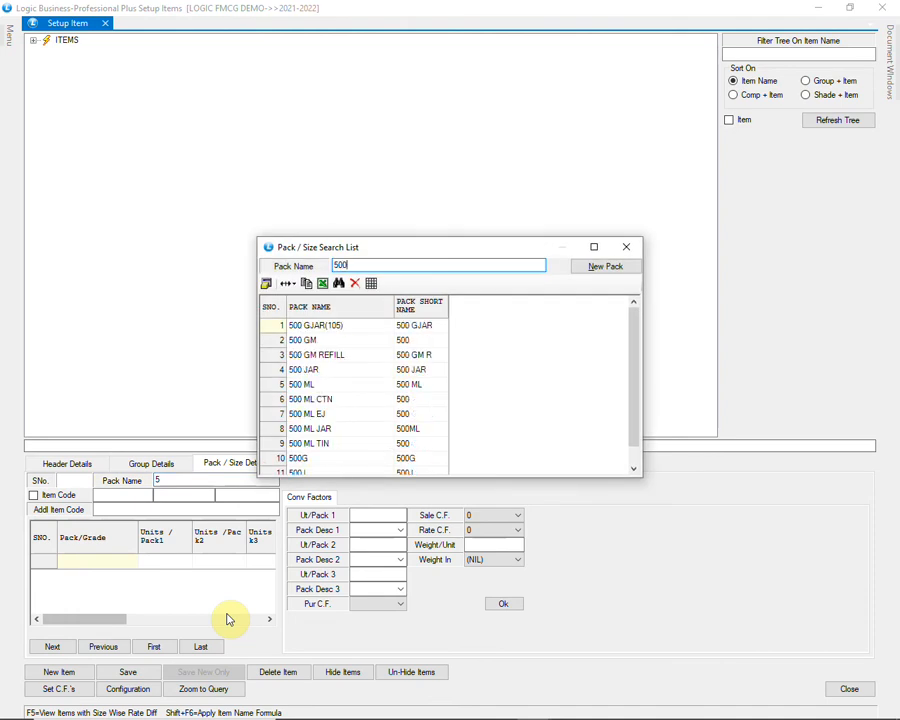
pyautogui.press('Down')
pyautogui.press('Down')
pyautogui.press('Down')
pyautogui.press('Down')
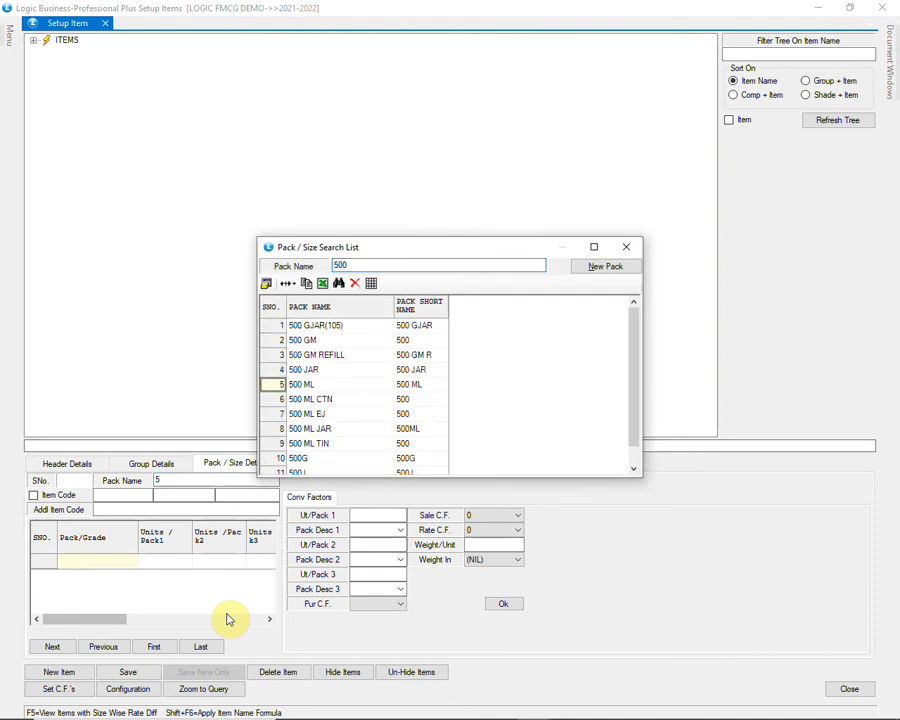
pyautogui.press('Return')
pyautogui.press('Return')
pyautogui.press('Return')
pyautogui.press('Return')
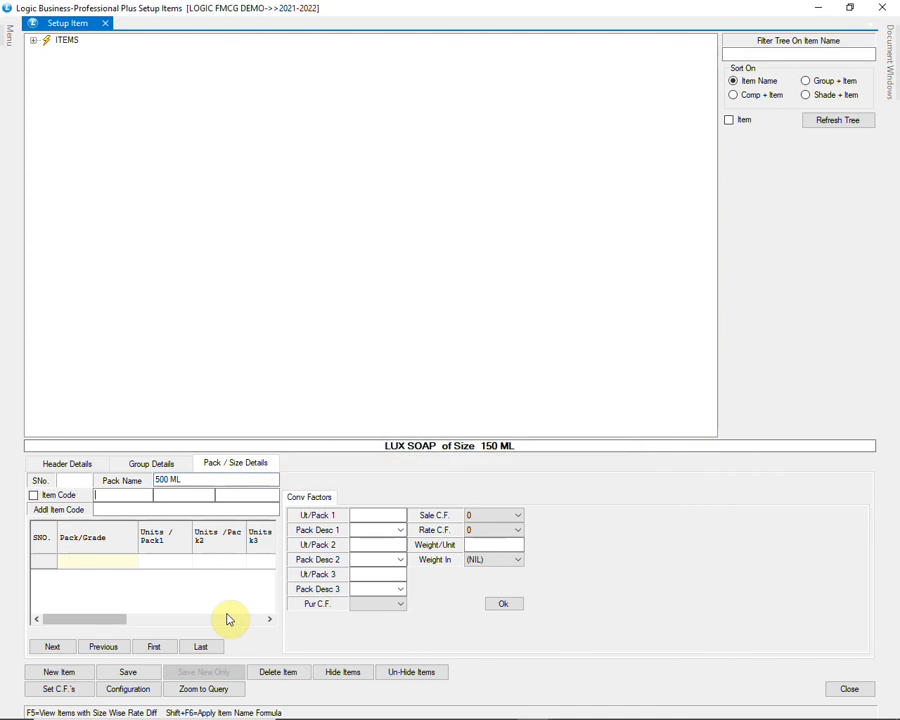
pyautogui.press('Return')
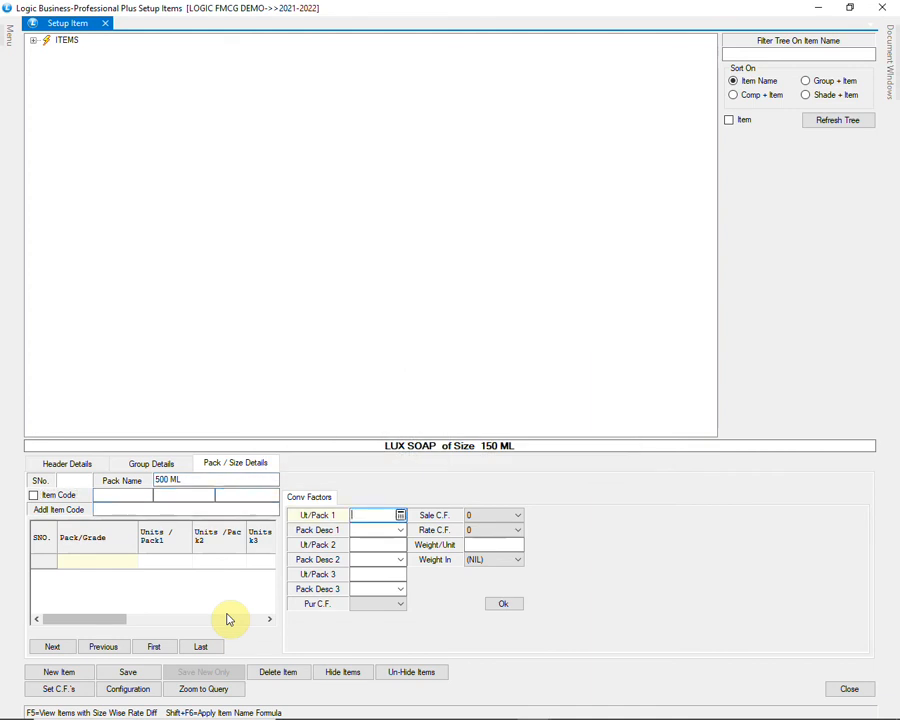
# Step: Set the 500 ML pack's units to 30 per CASE, leaving the second and third pack levels blank
pyautogui.write('30')
pyautogui.press('Return')
pyautogui.write('CASE')
pyautogui.press('Return')
pyautogui.press('Return')
pyautogui.press('Return')
pyautogui.press('Return')
# Step: Add the 500 ML pack to the item with purchase and sale conversion factors of 1
pyautogui.press('Down')
pyautogui.press('Down')
pyautogui.press('Return')
pyautogui.press('Return')
pyautogui.press('Down')
pyautogui.press('Down')
pyautogui.press('Return')
pyautogui.press('Return')
pyautogui.press('Return')
pyautogui.press('Return')
pyautogui.press('Return')
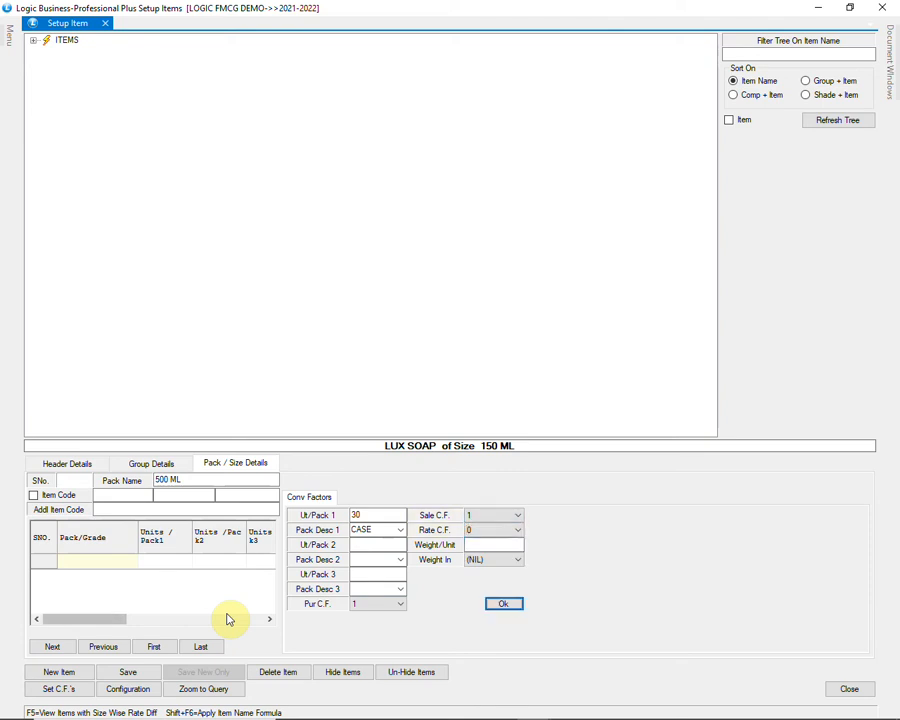
pyautogui.press('Return')
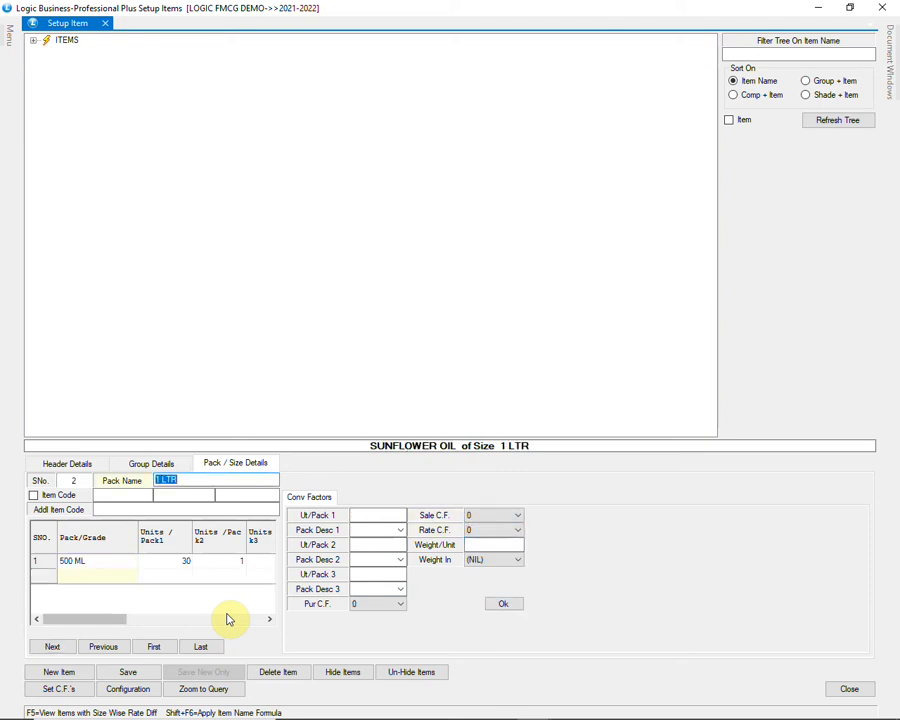
# Step: Accept 1 LTR as the second pack's name for SUNFLOWER OIL, leaving its item codes blank
pyautogui.press('Return')
pyautogui.press('Return')
pyautogui.press('Return')
pyautogui.press('Return')
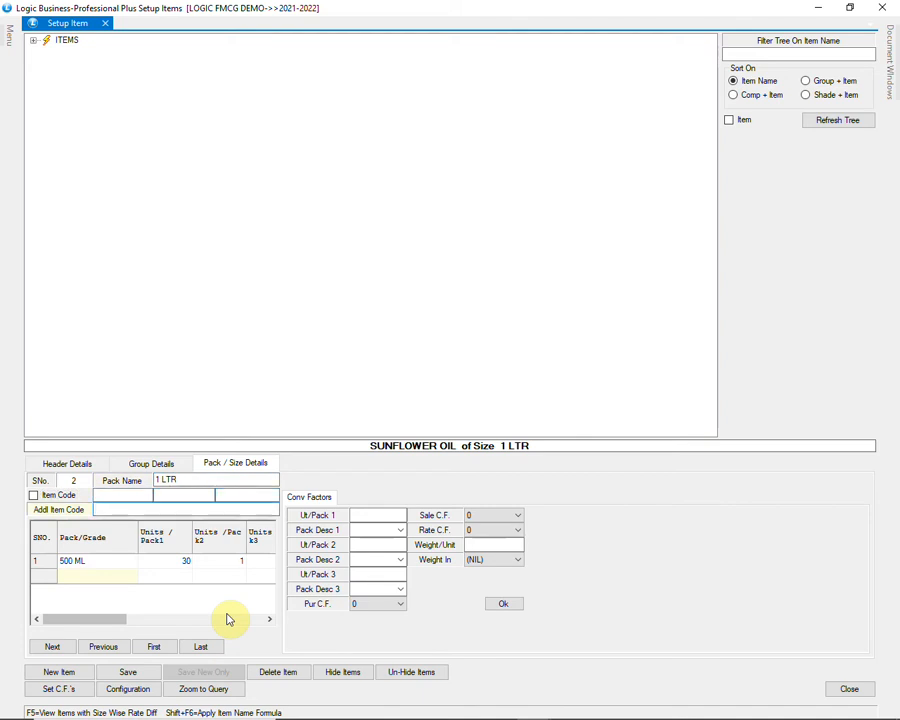
pyautogui.press('Return')
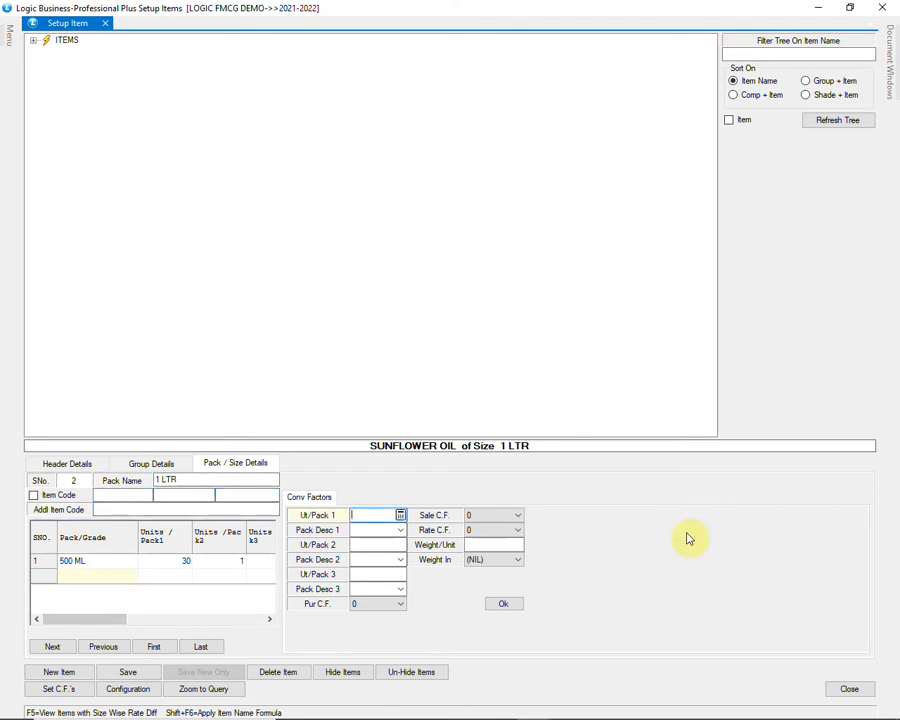
# Step: Set the 1 LTR pack's units to 12 per CASE, leaving the second and third pack levels blank
pyautogui.write('12')
pyautogui.press('Return')
pyautogui.write('CASE')
pyautogui.press('Return')
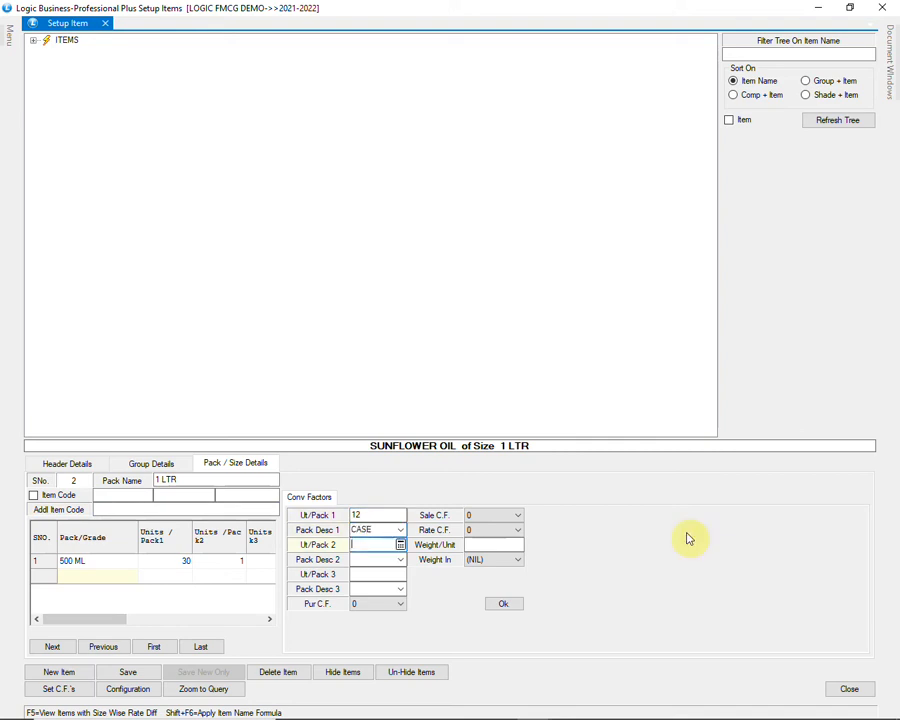
pyautogui.press('Return')
pyautogui.press('Return')
pyautogui.press('Return')
pyautogui.press('Return')
# Step: Add the 1 LTR pack to the item with purchase and sale conversion factors of 1
pyautogui.hotkey('alt', 'Down')
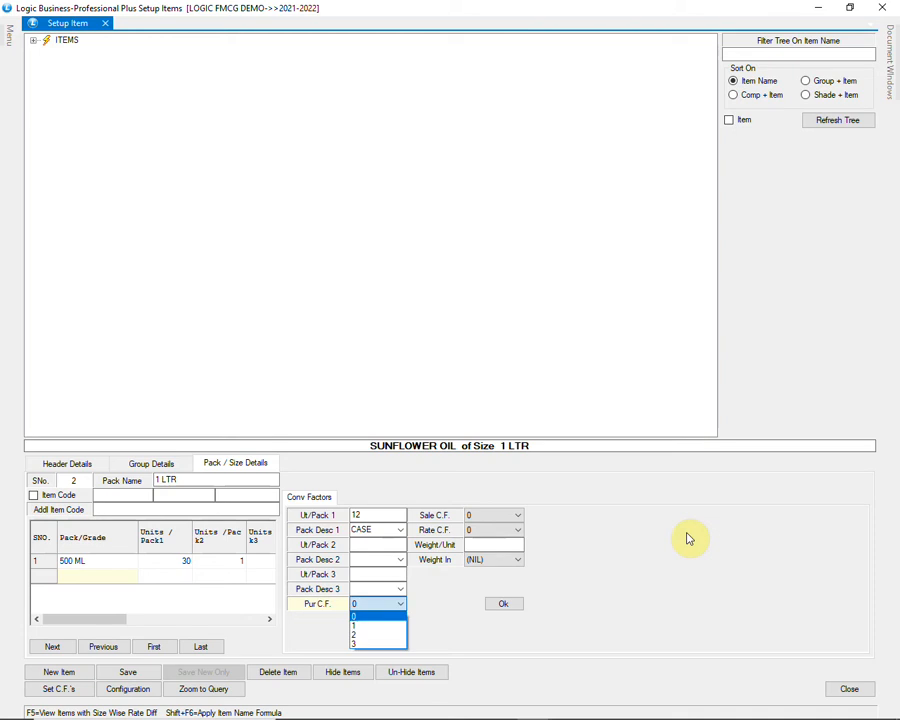
pyautogui.press('Down')
pyautogui.press('Return')
pyautogui.hotkey('alt', 'Down')
pyautogui.press('Down')
pyautogui.press('Return')
pyautogui.press('Return')
pyautogui.press('Return')
pyautogui.press('Return')
pyautogui.press('Return')
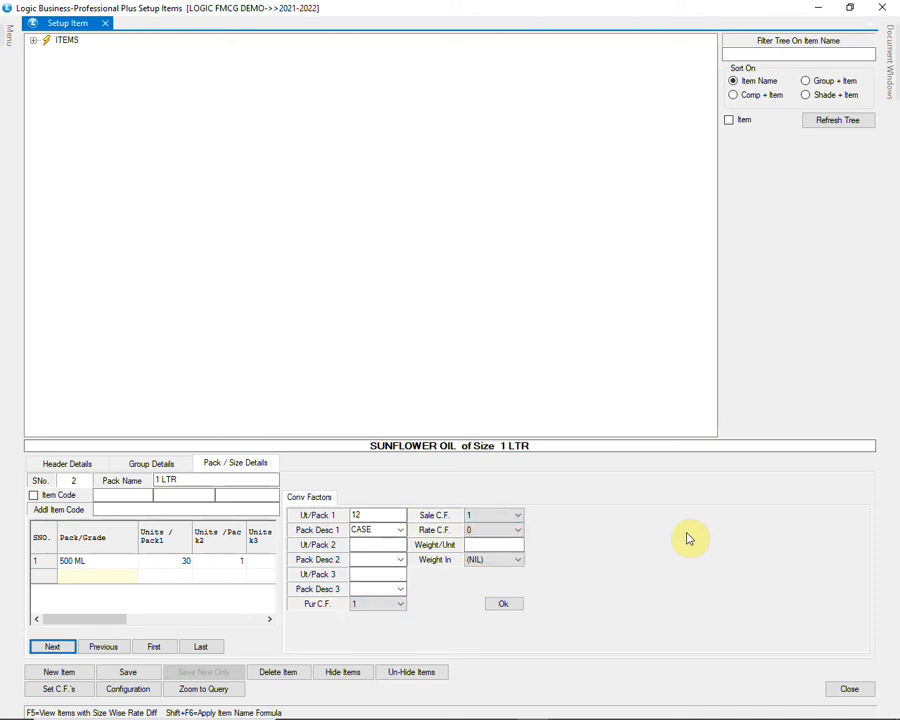
# Step: Choose 2 LTR JAR as the third pack's name for SUNFLOWER OIL
pyautogui.write('2')
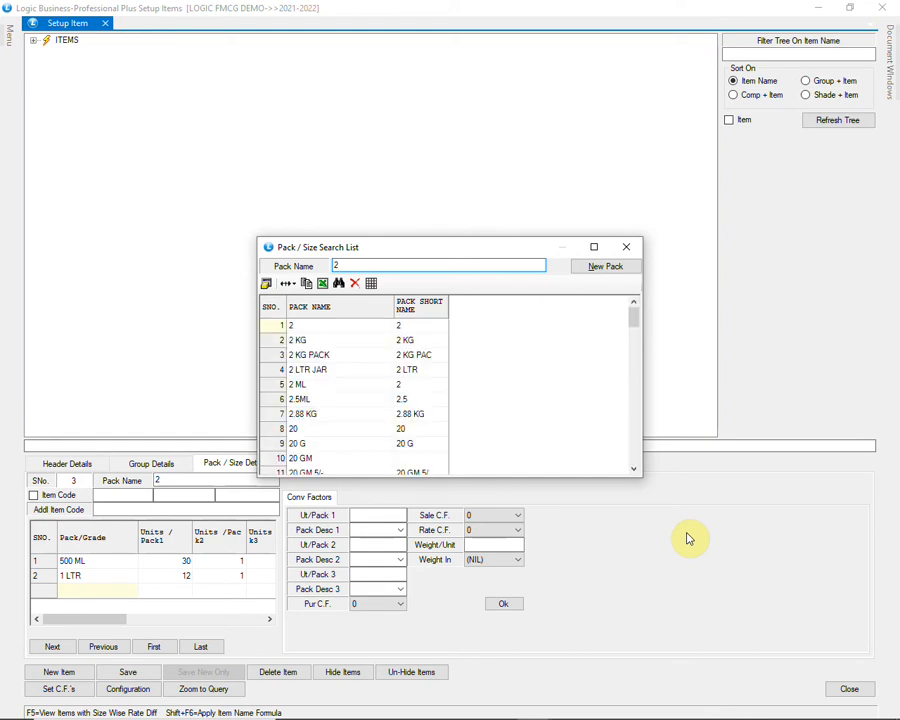
pyautogui.write('L')
pyautogui.press('Down')
pyautogui.press('Return')
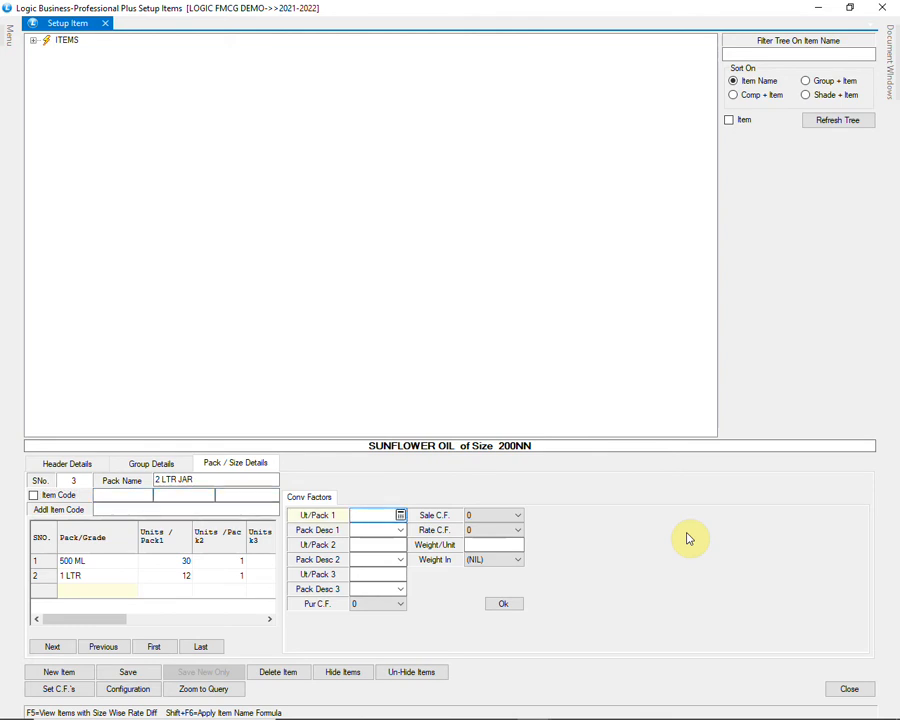
# Step: Set the 2 LTR JAR pack's units to 8 per CASE, leaving the second and third pack levels blank
pyautogui.write('8')
pyautogui.press('Return')
pyautogui.write('CASE')
pyautogui.press('Return')
pyautogui.press('Return')
pyautogui.press('Return')
pyautogui.press('Return')
pyautogui.press('Return')
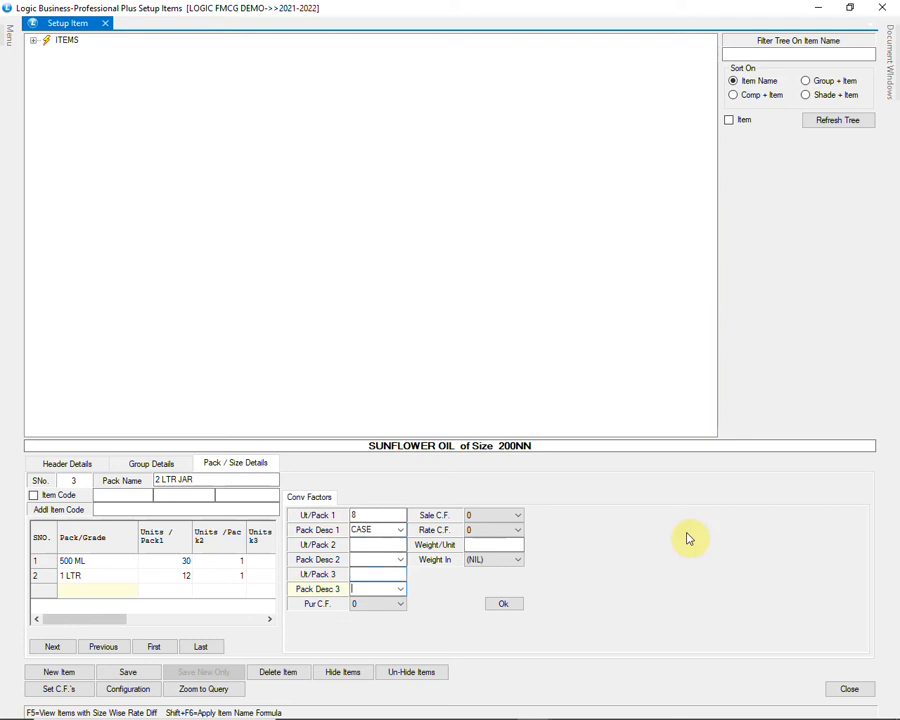
# Step: Add the 2 LTR JAR pack with purchase and sale conversion factors of 1, and save the SUNFLOWER OIL item
pyautogui.hotkey('alt', 'Down')
pyautogui.press('Down')
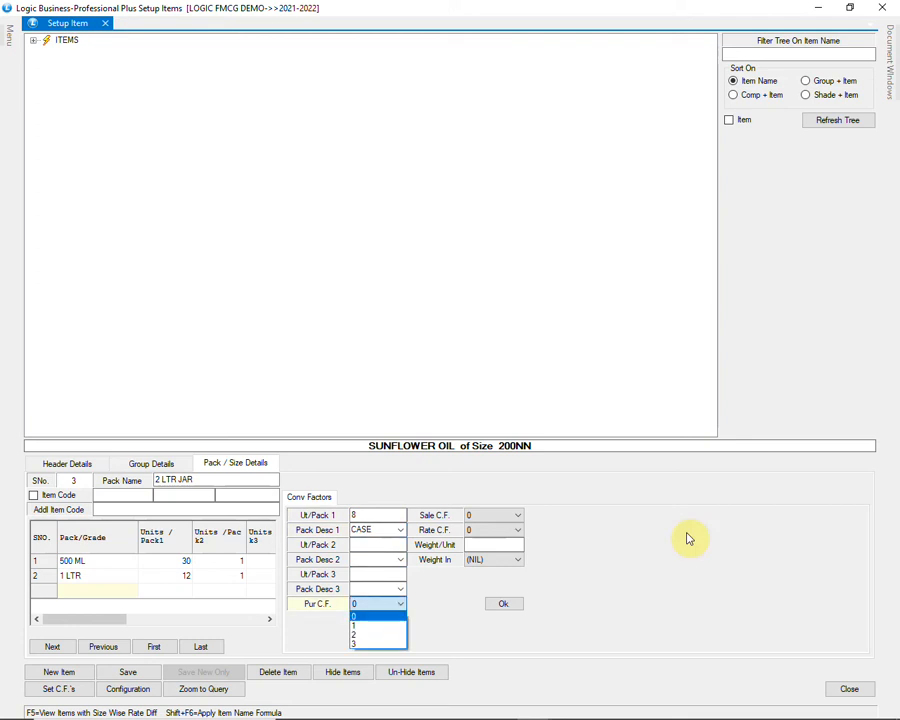
pyautogui.press('Return')
pyautogui.hotkey('alt', 'Down')
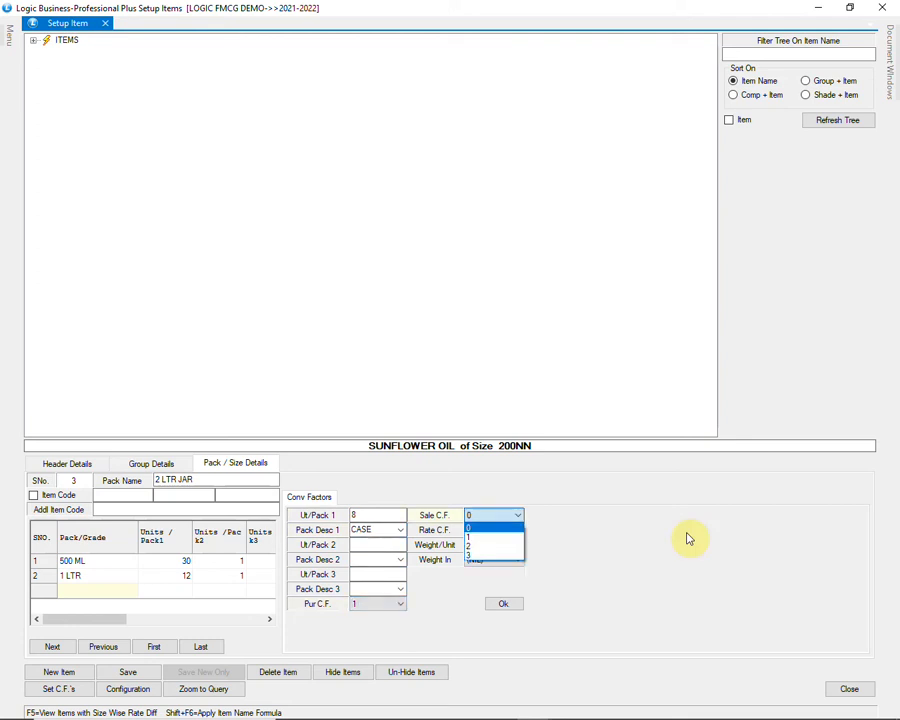
pyautogui.press('Down')
pyautogui.press('Return')
pyautogui.press('Return')
pyautogui.press('Return')
pyautogui.press('Return')
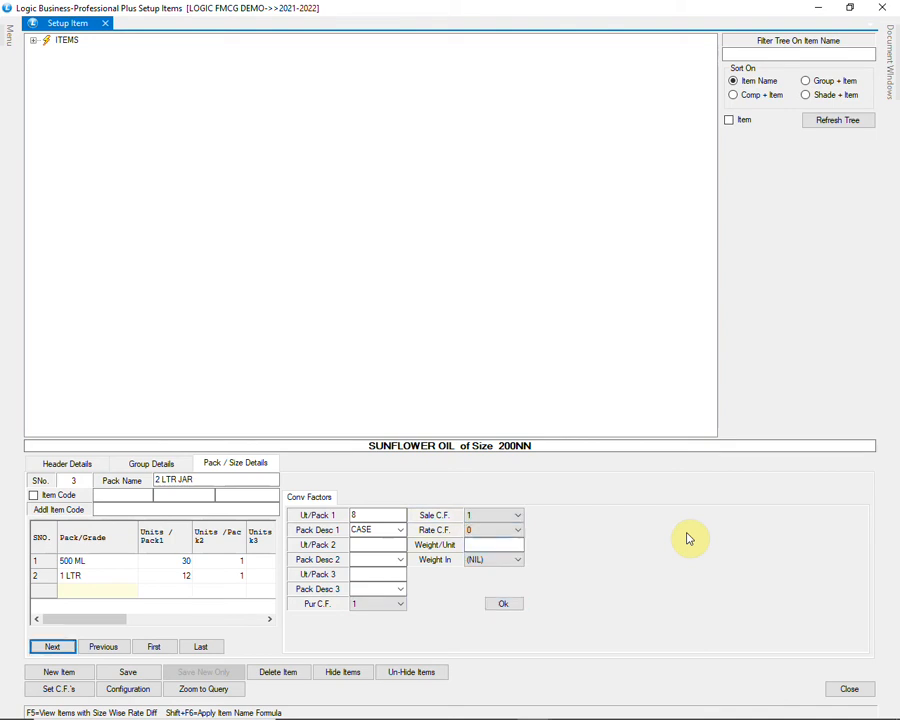
pyautogui.press('Return')
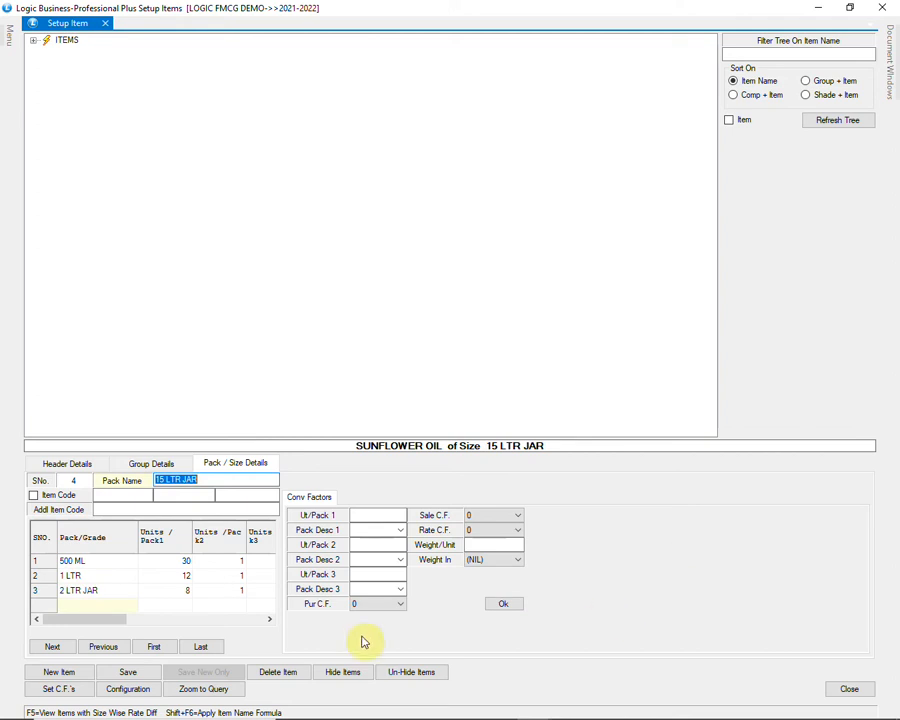
pyautogui.click(142, 671)
pyautogui.click(442, 413)
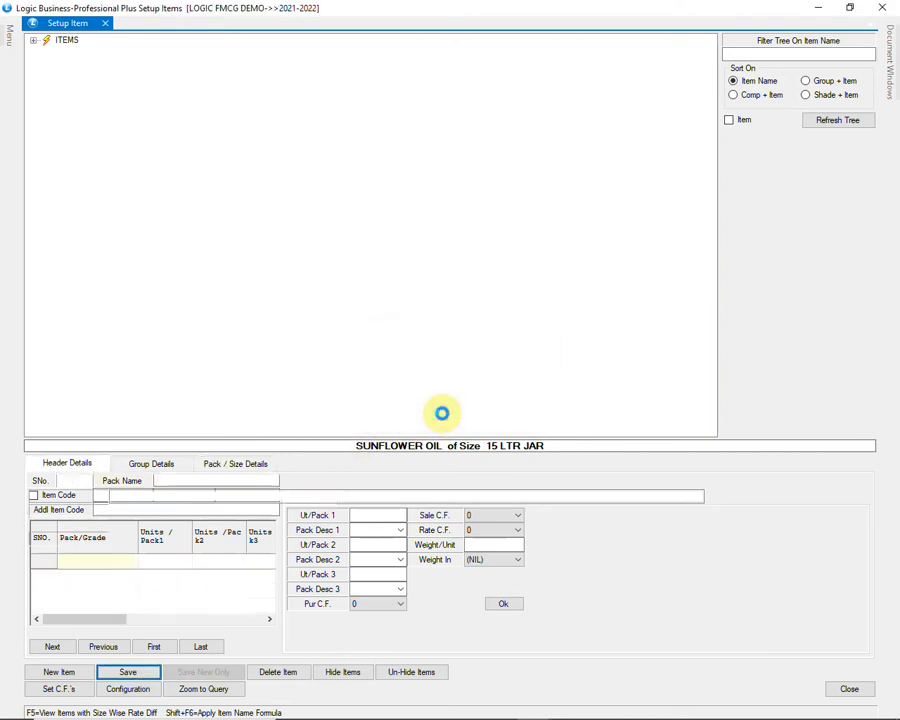
# Step: Set the default purchase, sale and rate conversion factors to 1 in the item entry configuration, check them in the pack details and close item setup
pyautogui.click(143, 691)
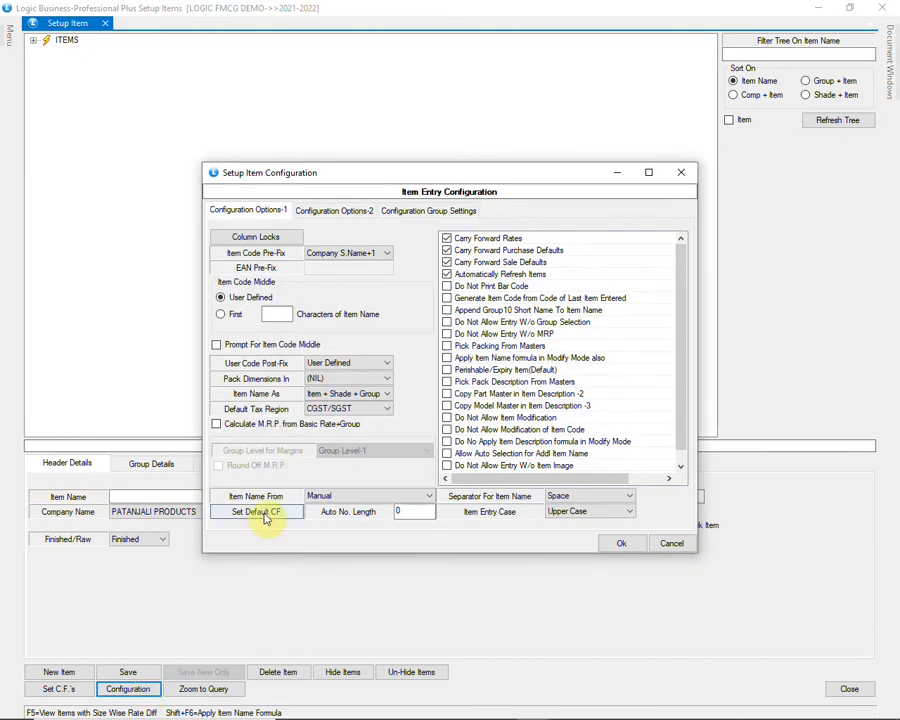
pyautogui.click(263, 514)
pyautogui.click(466, 342)
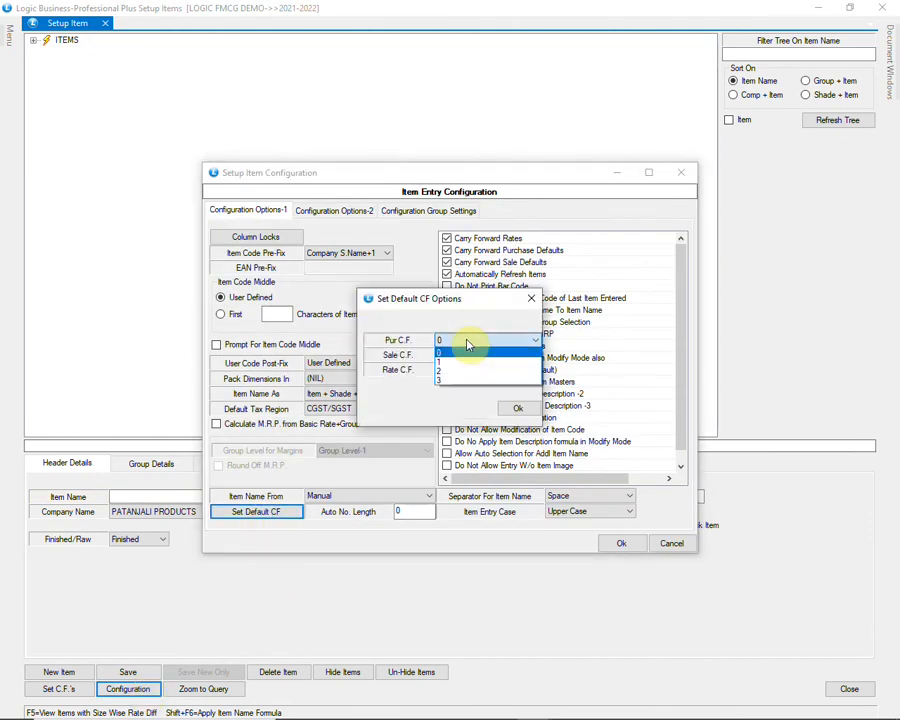
pyautogui.click(464, 362)
pyautogui.click(462, 357)
pyautogui.click(458, 378)
pyautogui.click(458, 372)
pyautogui.click(456, 393)
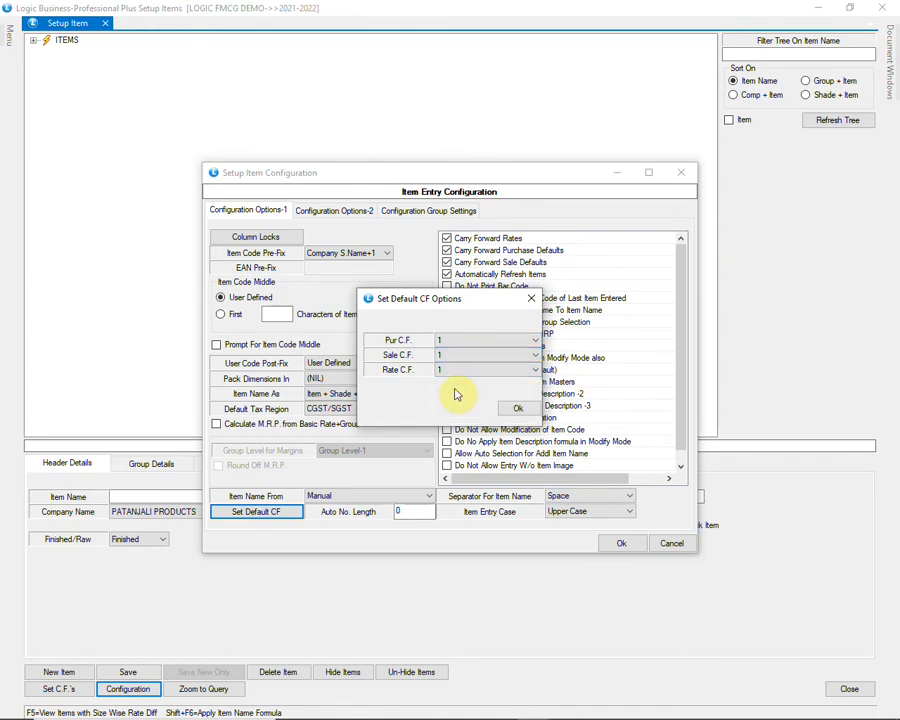
pyautogui.click(510, 408)
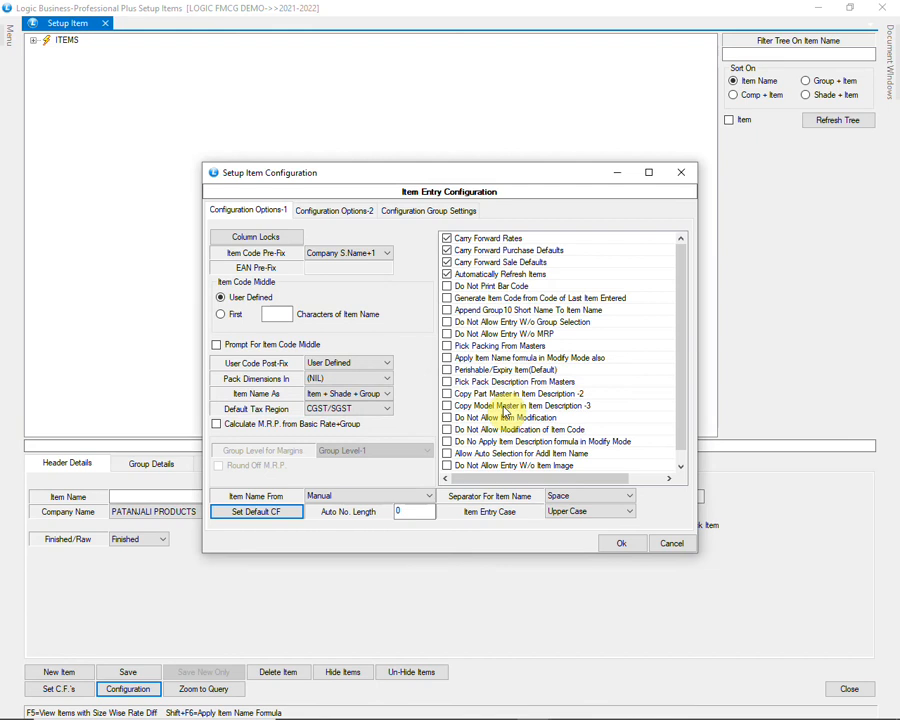
pyautogui.click(617, 543)
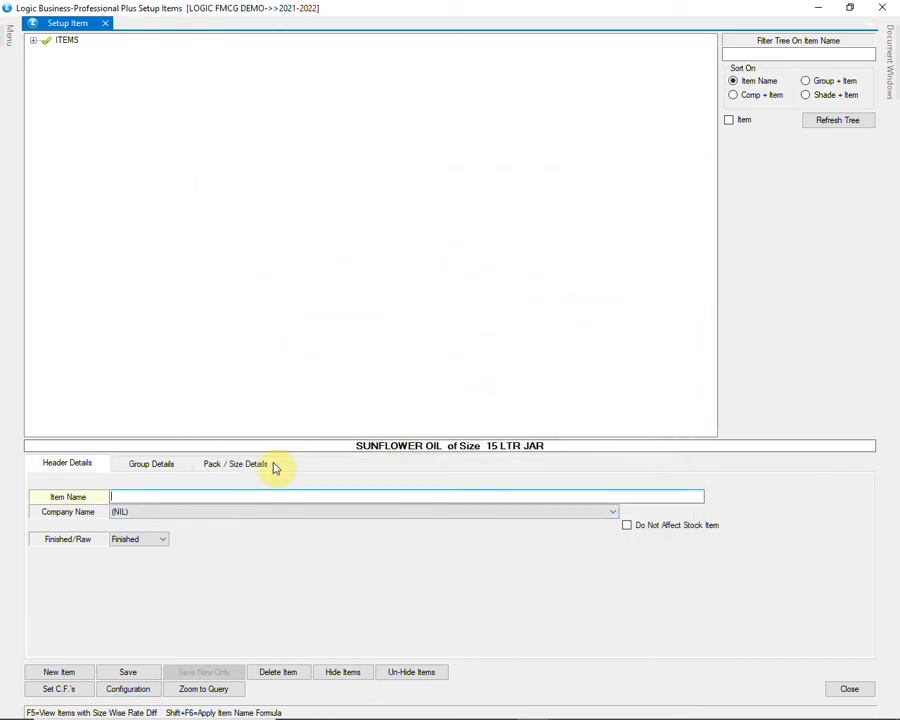
pyautogui.click(235, 463)
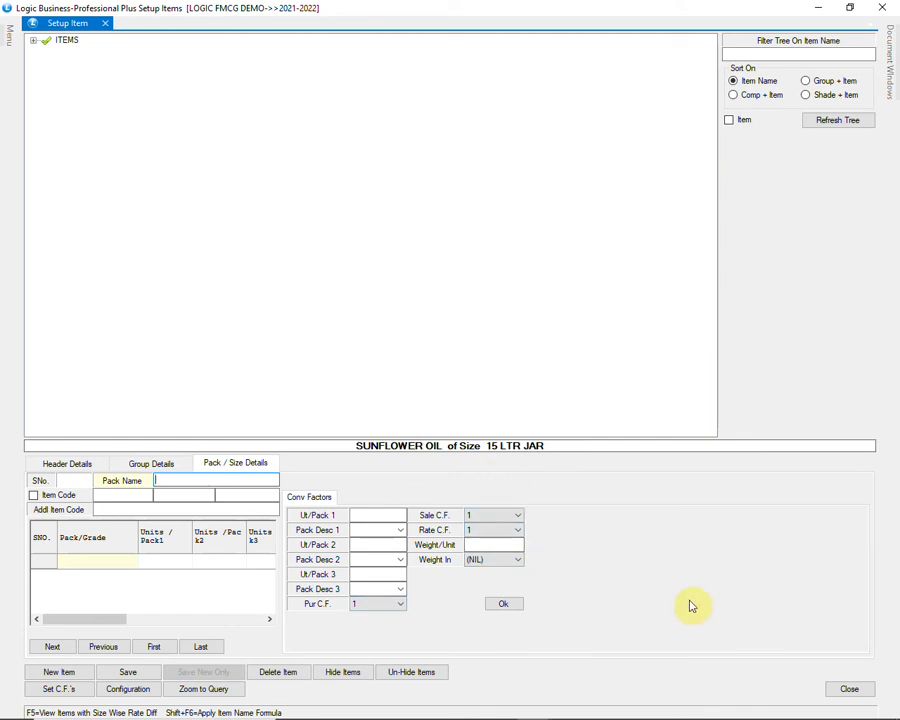
pyautogui.click(845, 689)
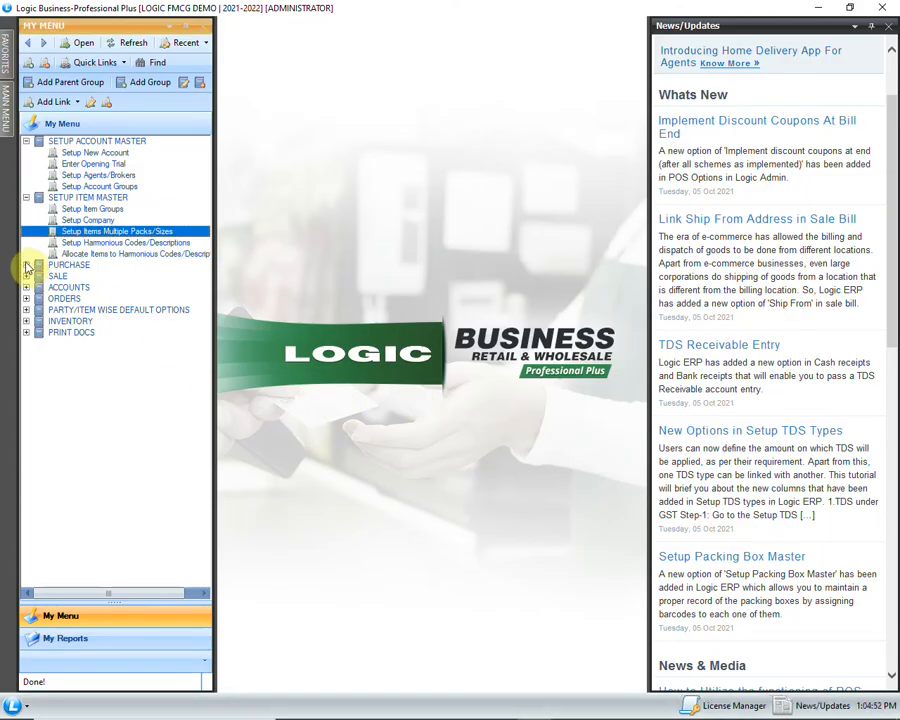
# Step: Start a new purchase bill with WALMART INDIA PVT. LTD. as the account, keeping the default date
pyautogui.click(27, 266)
pyautogui.doubleClick(114, 275)
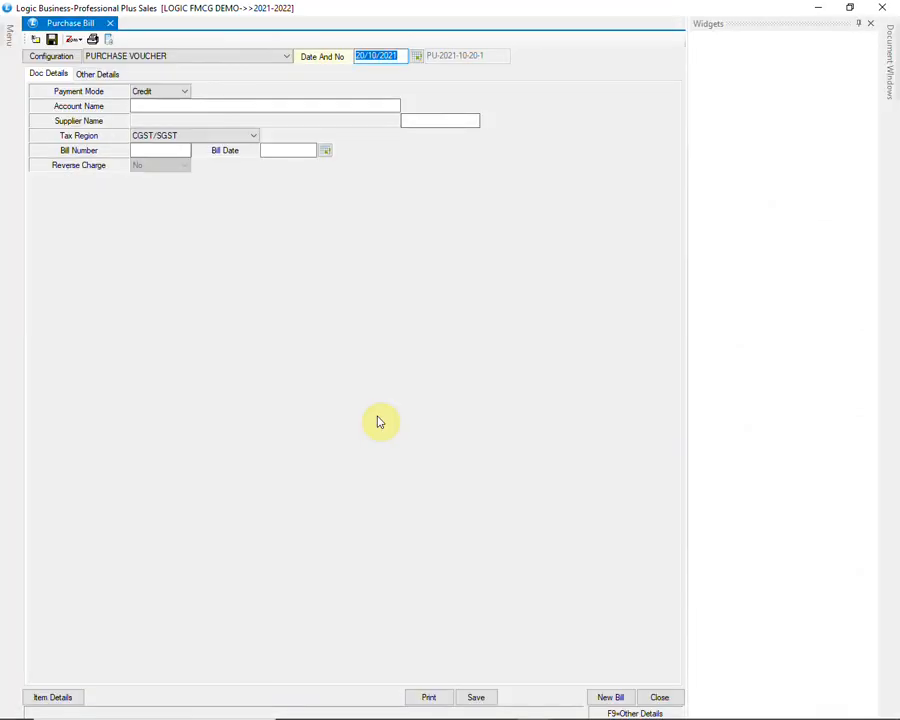
pyautogui.press('Return')
pyautogui.press('Return')
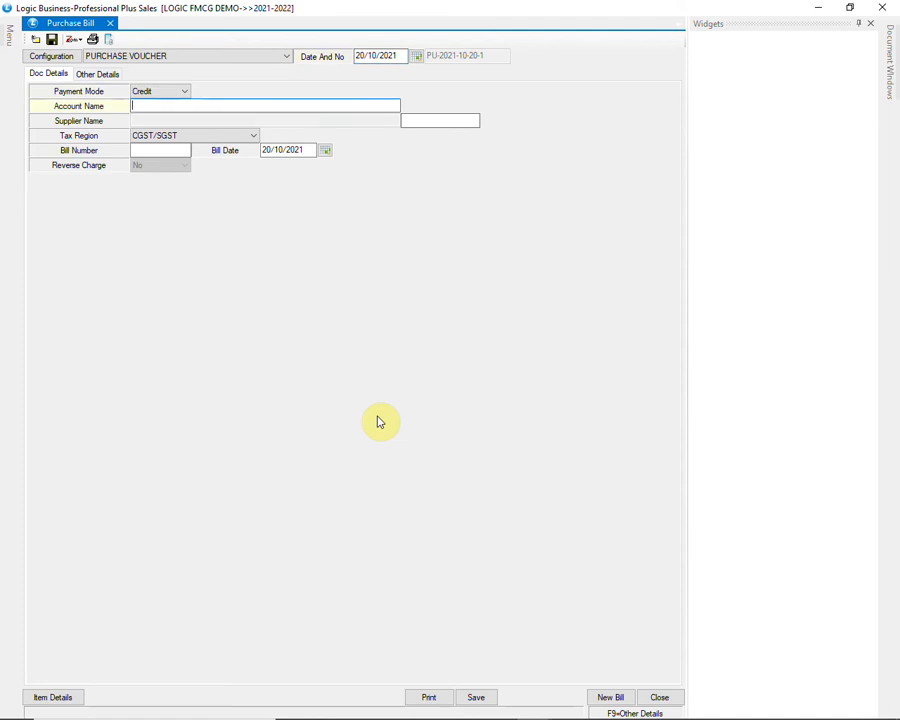
pyautogui.write('WALM')
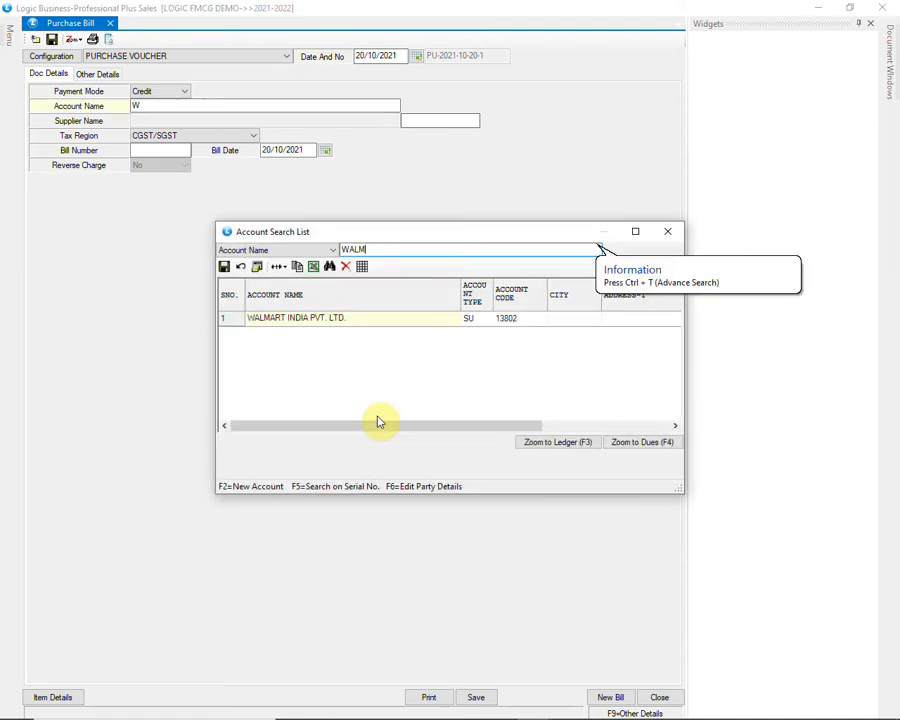
pyautogui.press('Return')
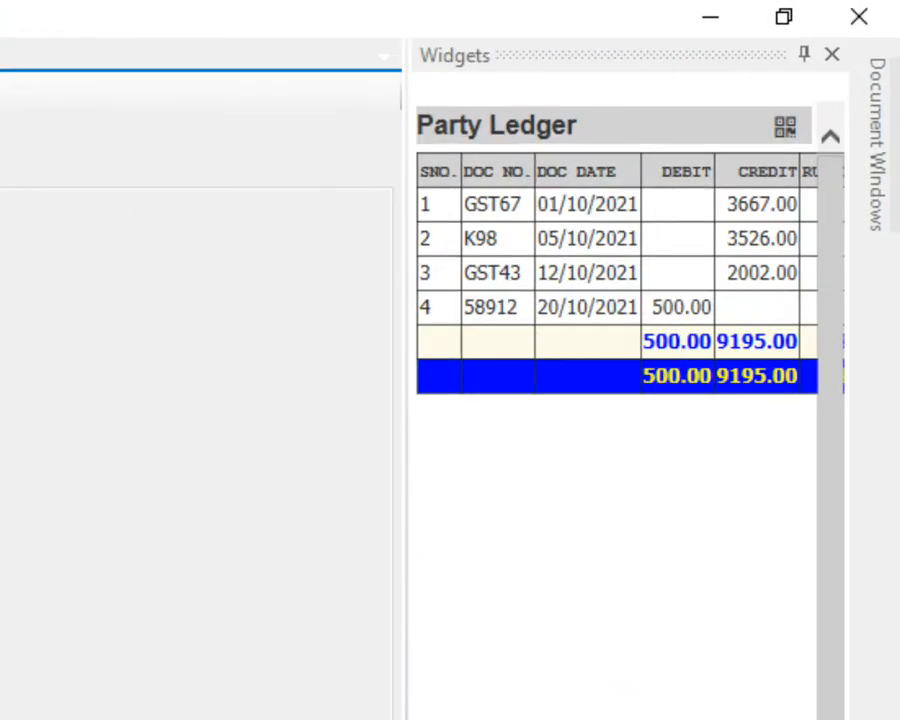
# Step: Review the supplier's party ledger, including its running balance, and the bill's account name, document date and bill date
pyautogui.moveTo(590, 716); pyautogui.dragTo(672, 716)
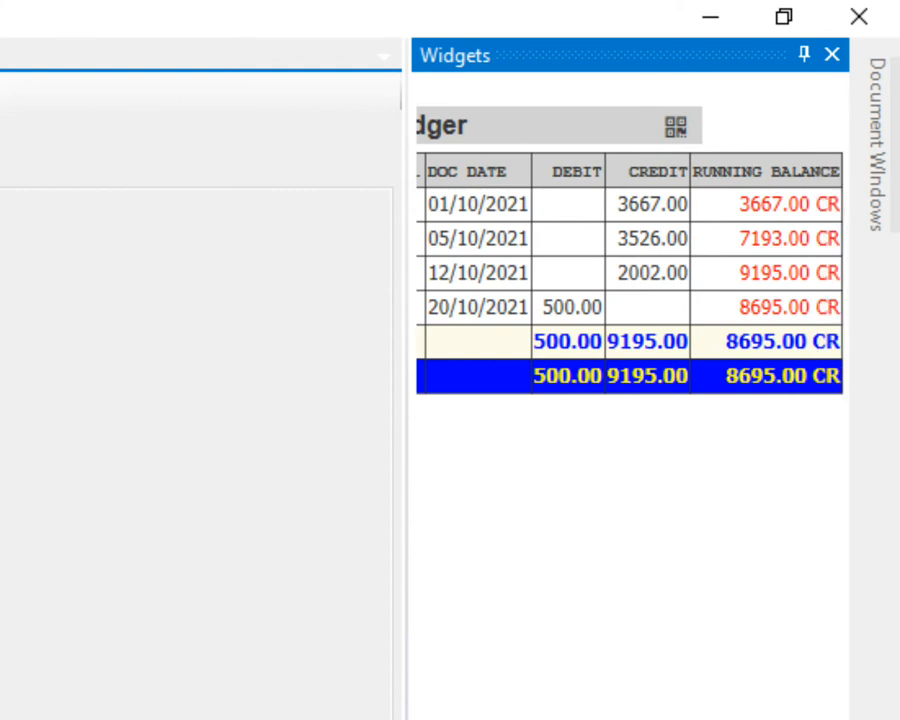
pyautogui.moveTo(768, 712); pyautogui.dragTo(718, 712)
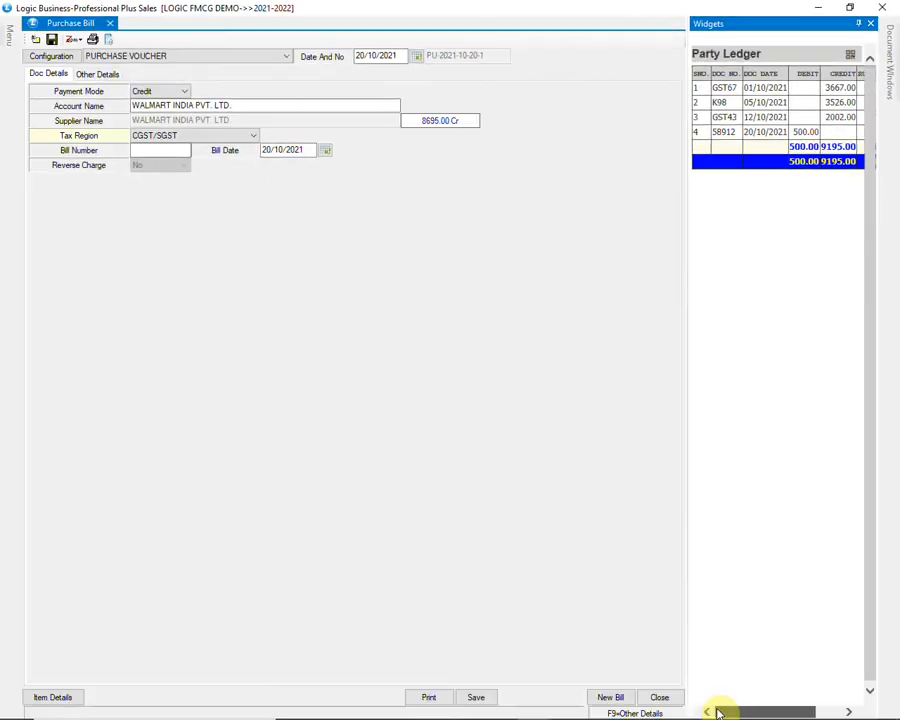
pyautogui.click(312, 106)
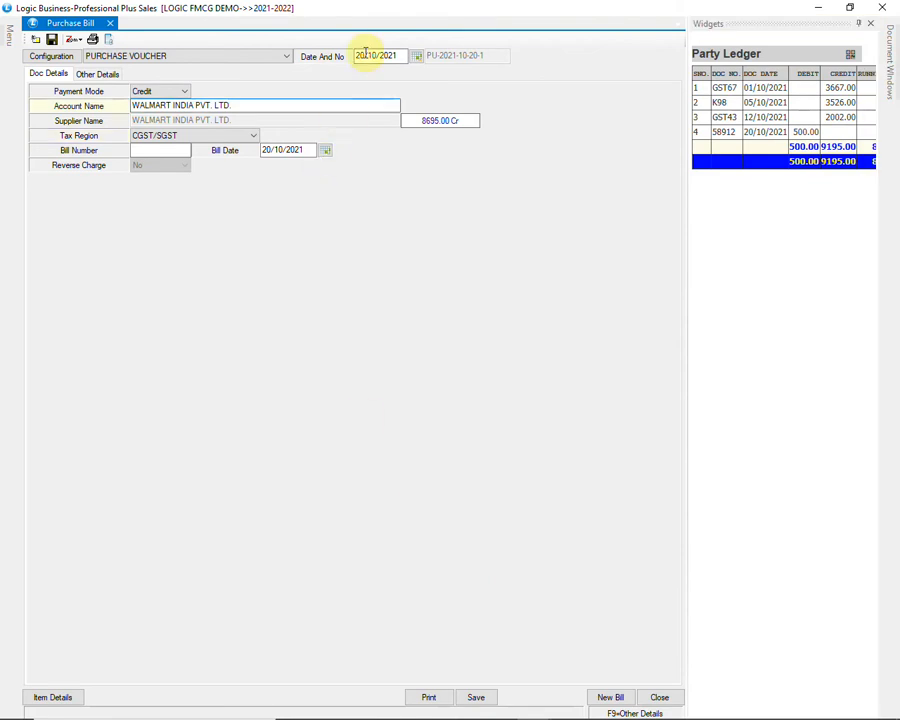
pyautogui.click(376, 57)
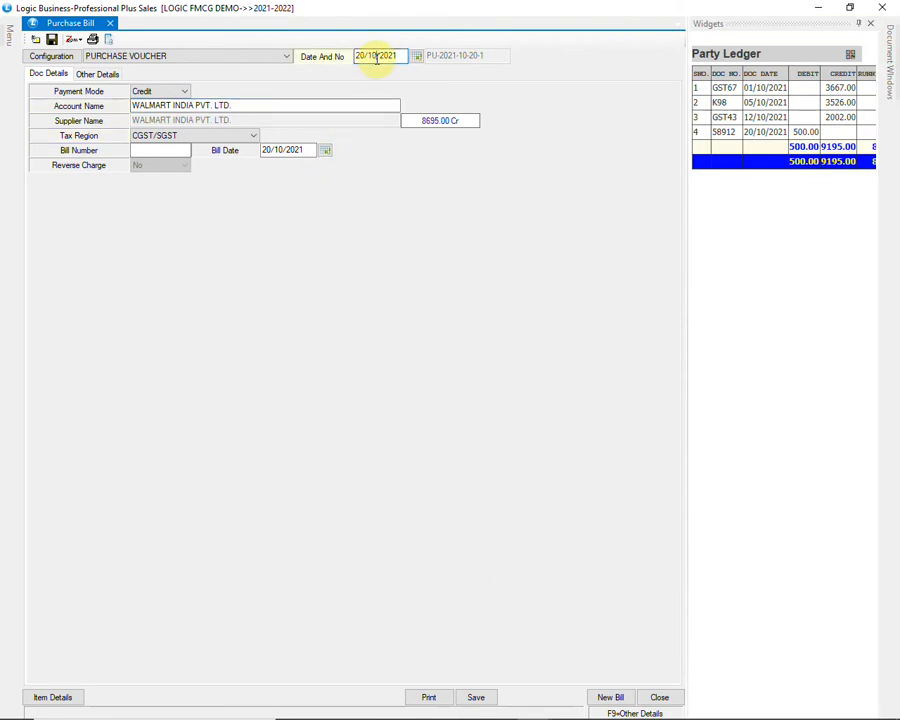
pyautogui.click(303, 151)
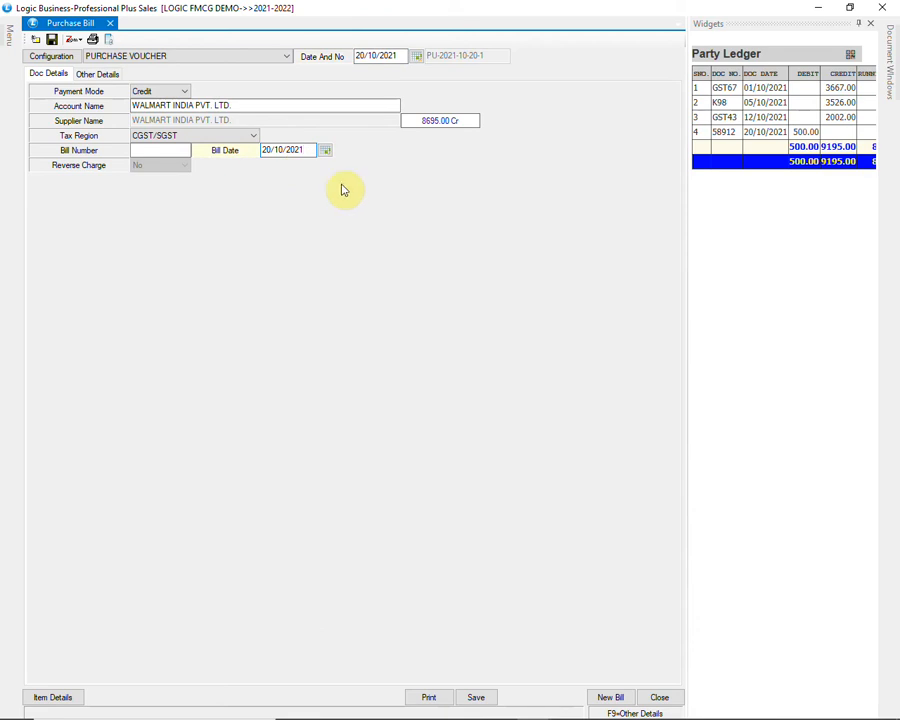
# Step: Enter GST23 as the bill number, keep the bill date, and proceed to the item details
pyautogui.click(167, 150)
pyautogui.write('GST23')
pyautogui.press('Tab')
pyautogui.press('Tab')
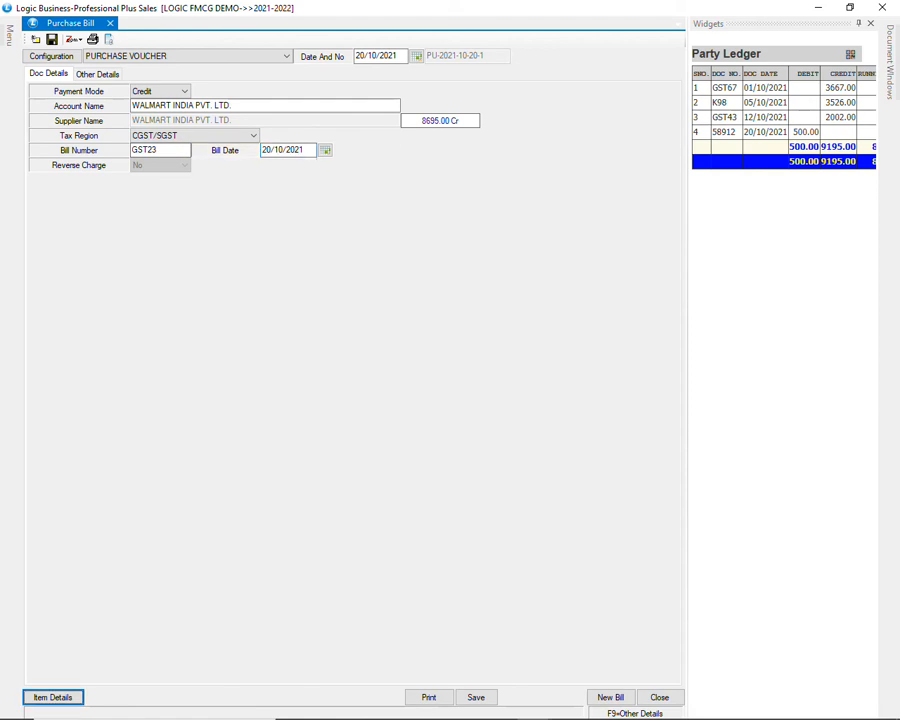
pyautogui.press('Return')
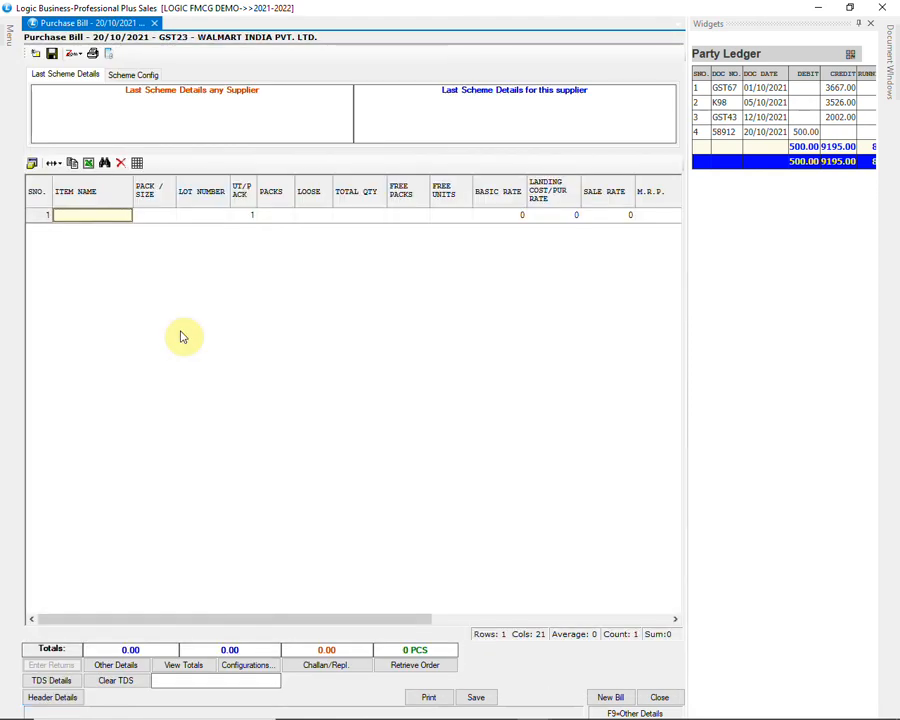
# Step: Add LUX SOAP in the 100 GM pack as the bill's first item, using existing lot 1
pyautogui.write('LU')
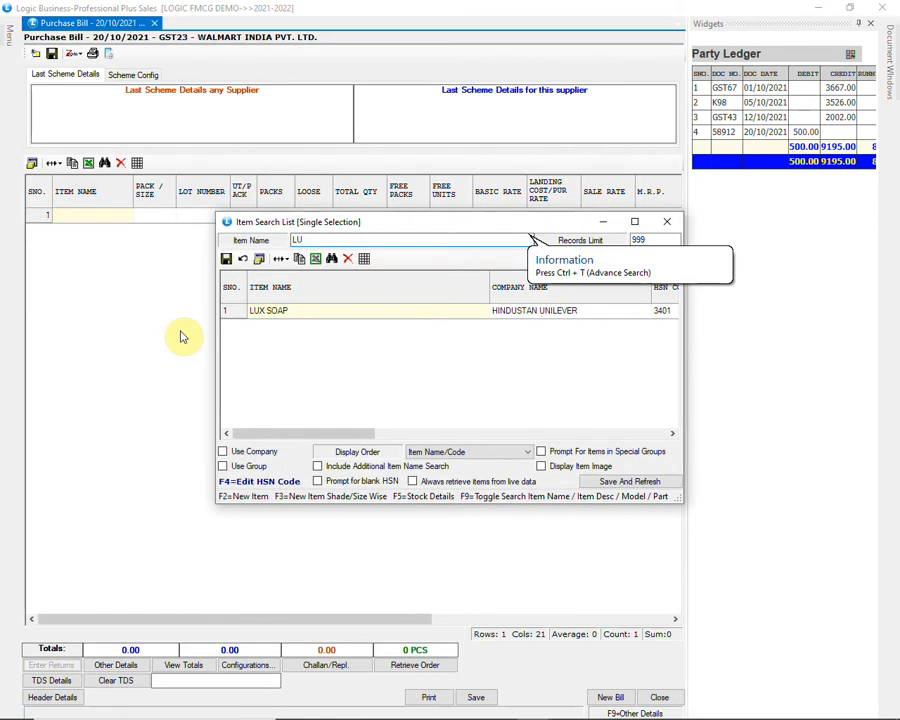
pyautogui.press('Return')
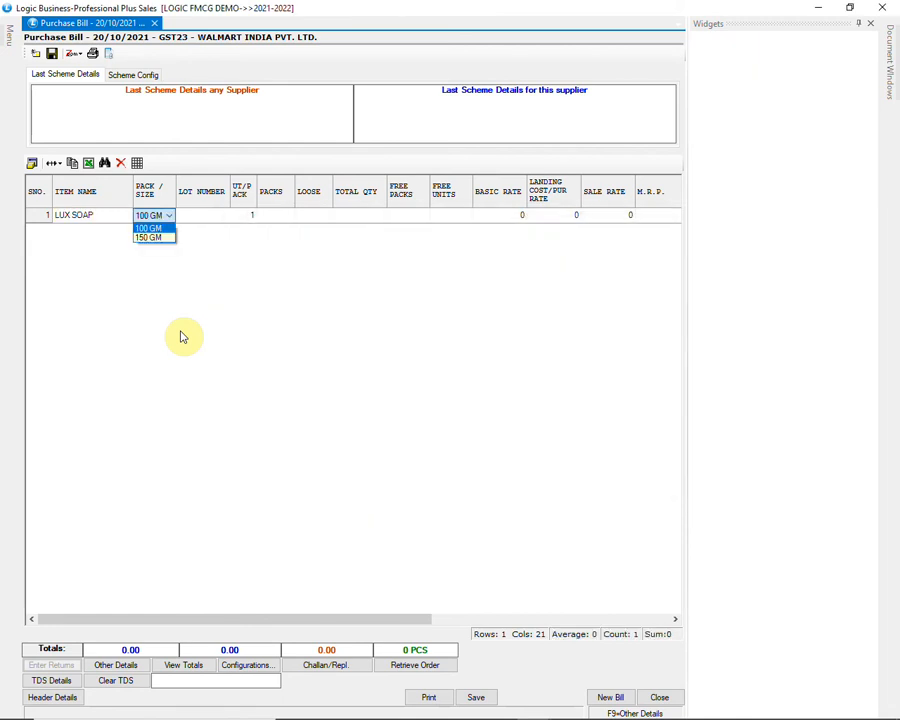
pyautogui.press('Down')
pyautogui.press('Up')
pyautogui.press('Return')
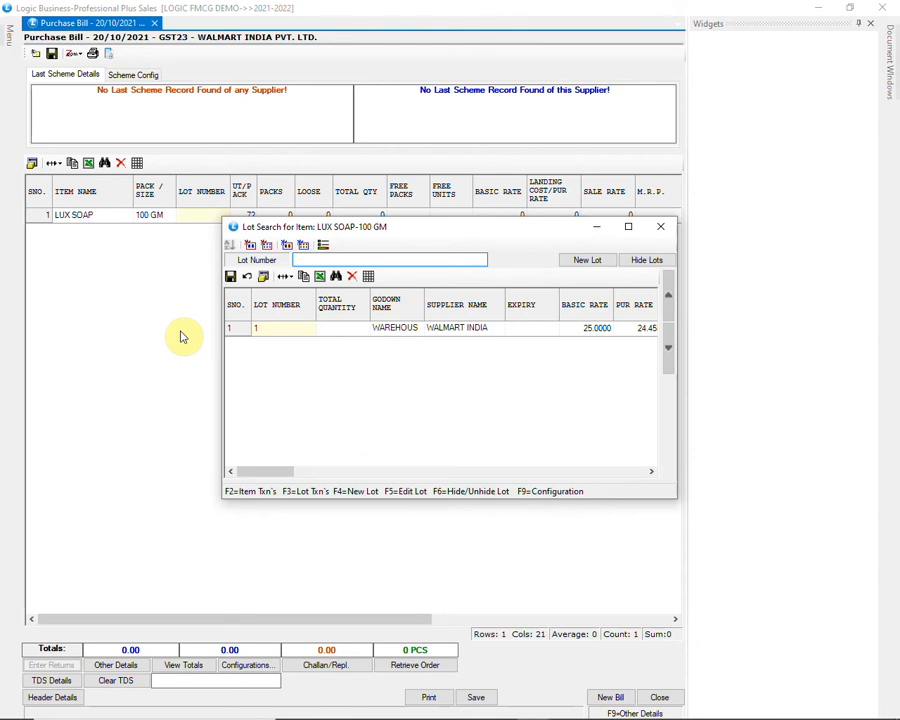
pyautogui.press('Return')
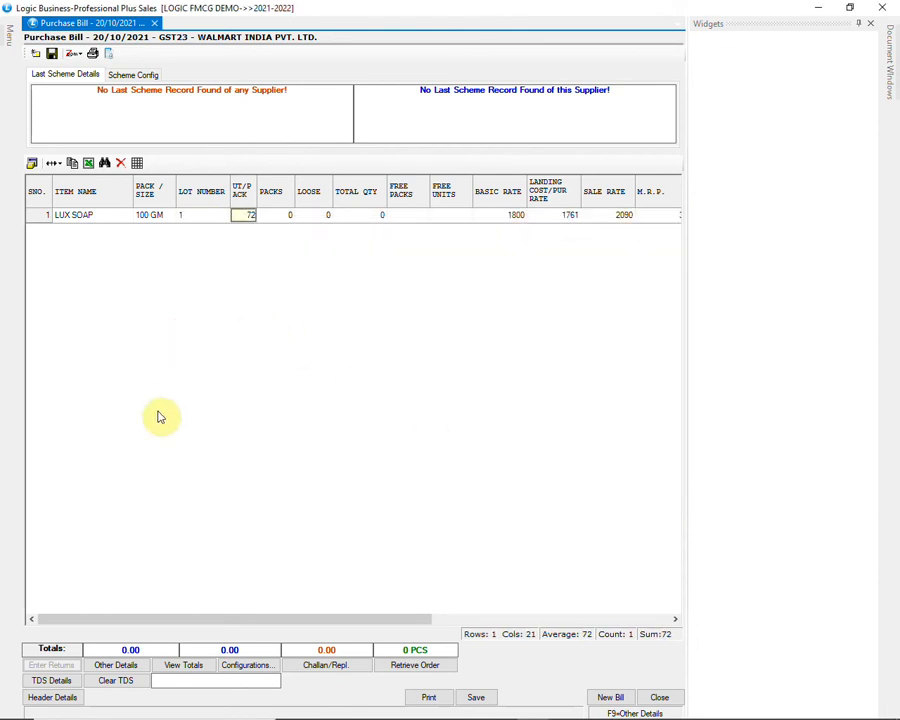
# Step: Keep the CASE conversion factor for LUX SOAP and enter 5 packs, without loose or free quantities
pyautogui.press('Return')
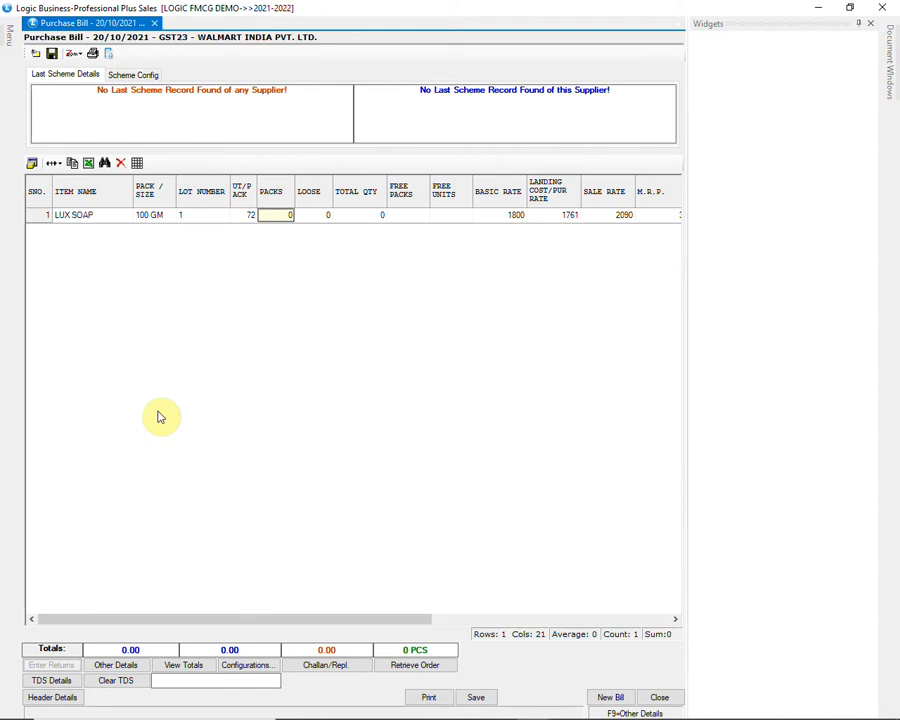
pyautogui.press('F4')
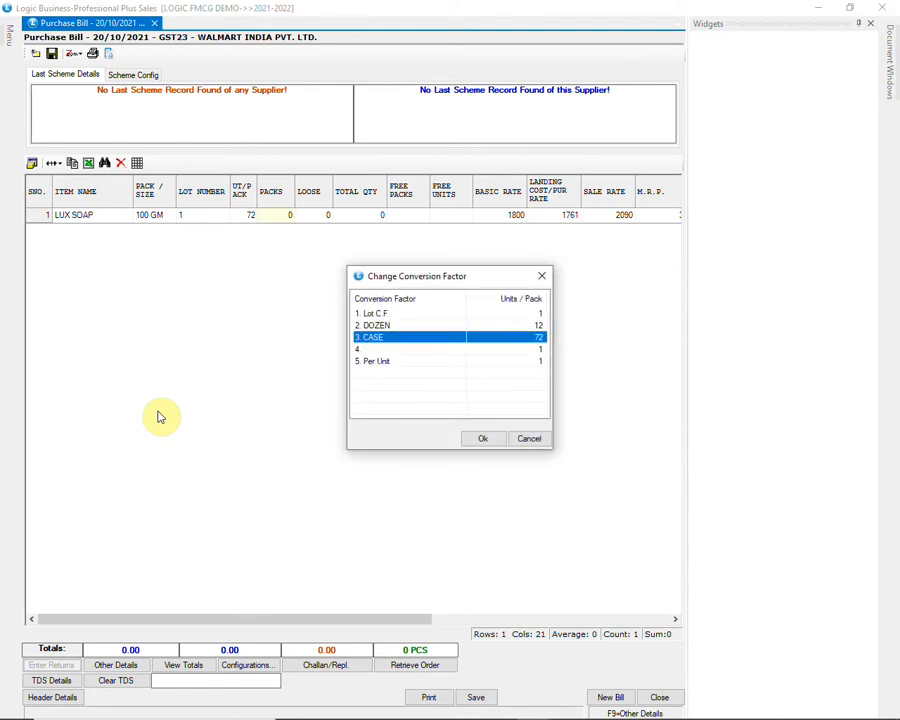
pyautogui.press('Return')
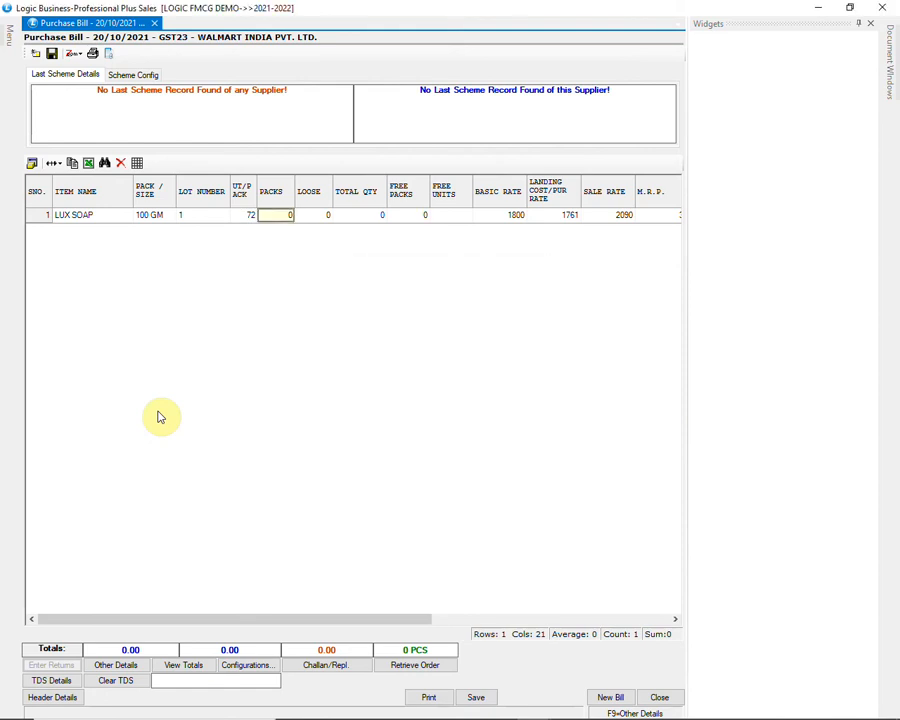
pyautogui.write('5')
pyautogui.press('Return')
pyautogui.press('Return')
pyautogui.press('Return')
pyautogui.press('Return')
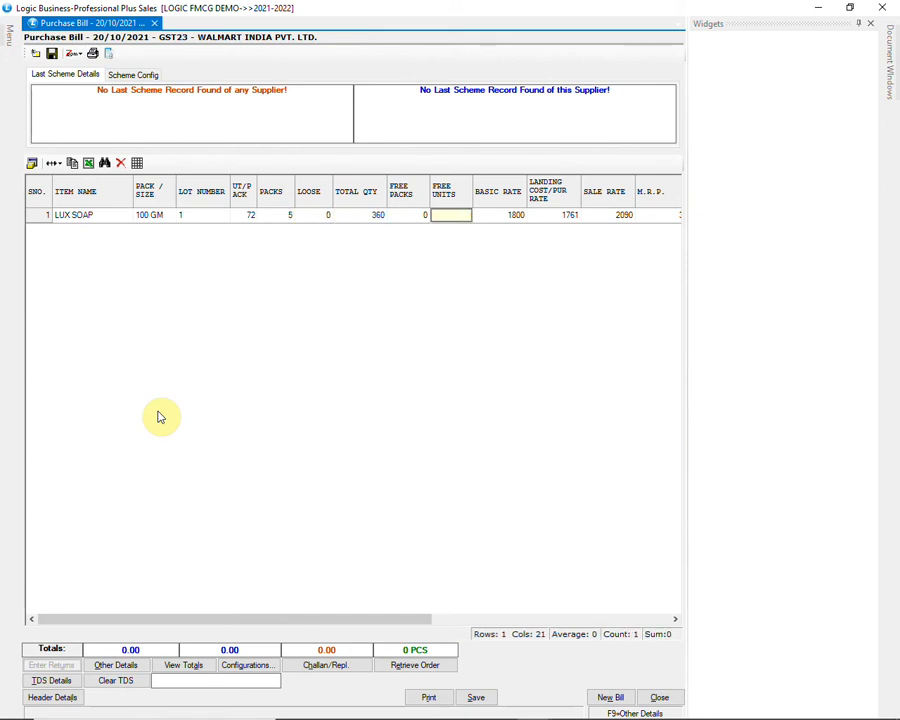
pyautogui.press('Return')
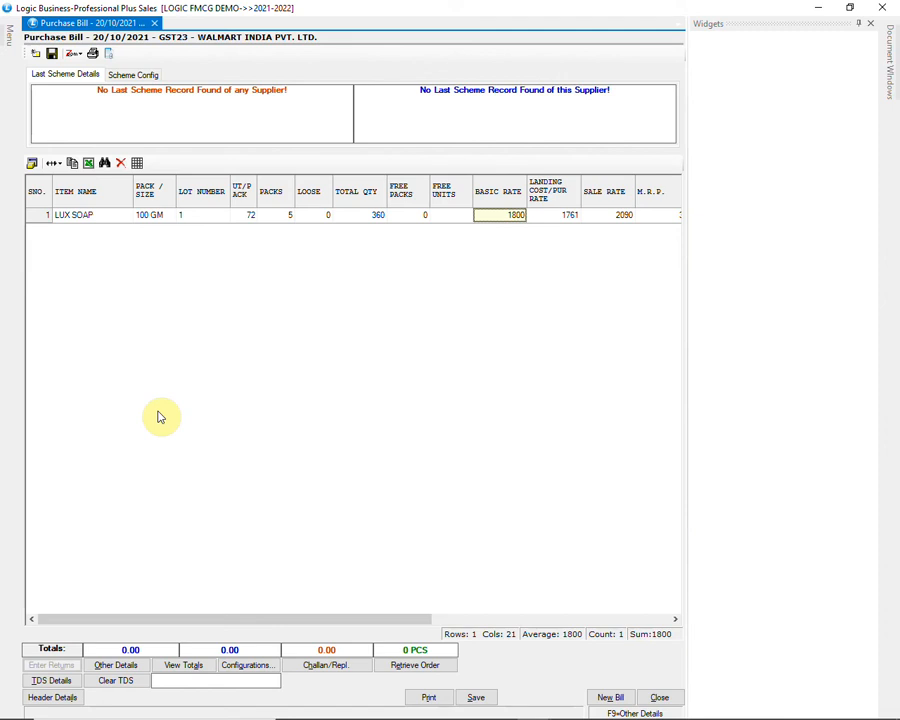
# Step: Accept the basic, landing and sale rates and M.R.P. for LUX SOAP, and set its T.D. to 2
pyautogui.press('Return')
pyautogui.press('Return')
pyautogui.press('Return')
pyautogui.press('Return')
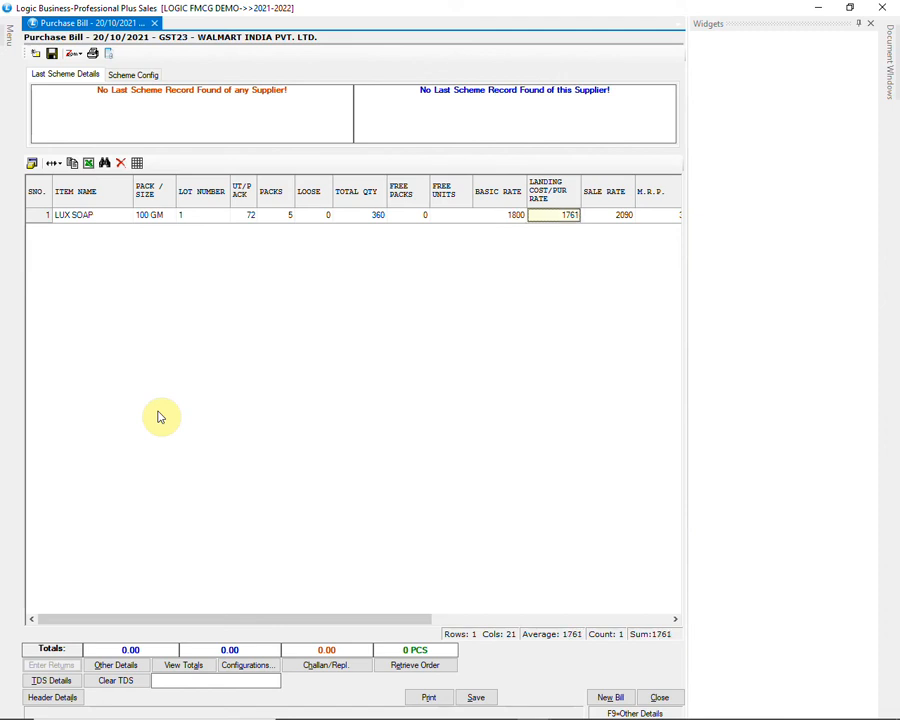
pyautogui.press('Return')
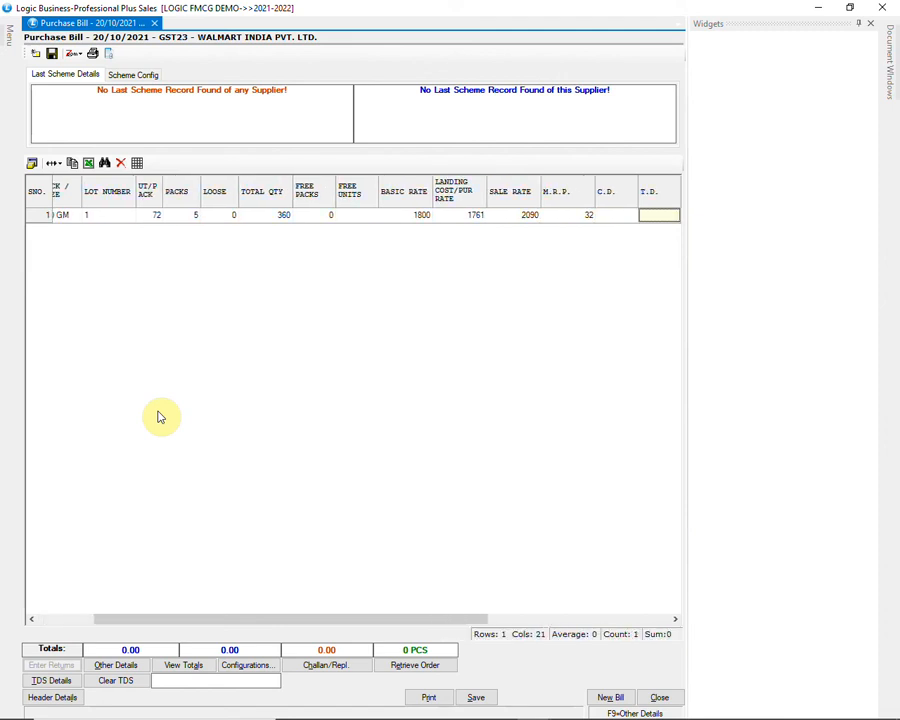
pyautogui.write('2')
pyautogui.press('Return')
pyautogui.press('Return')
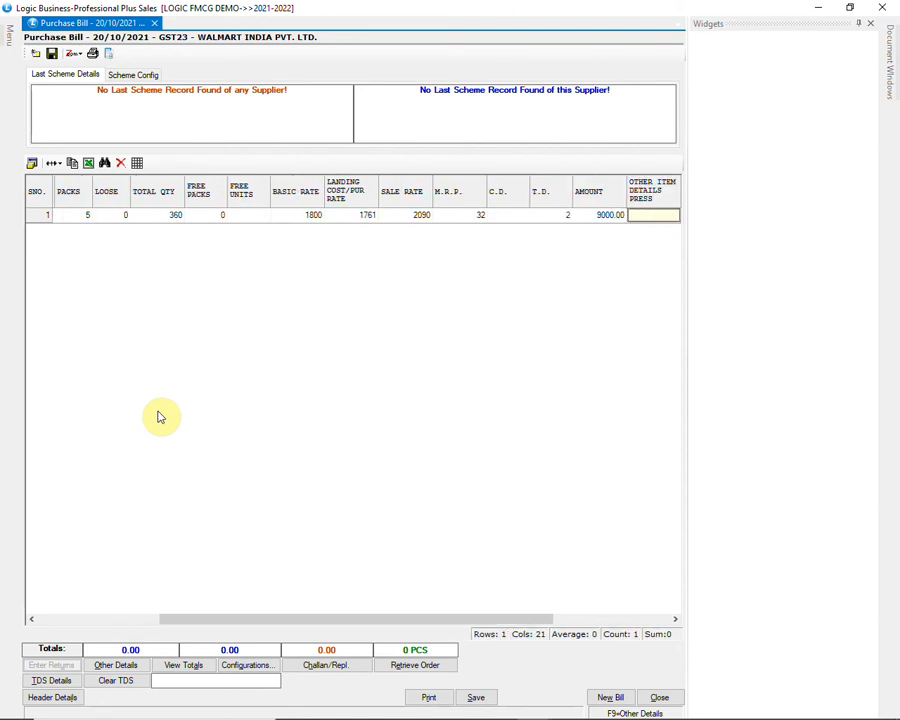
# Step: Set a scheme per unit of 3 per CASE in the item-wise details of LUX SOAP and complete the row
pyautogui.press('Return')
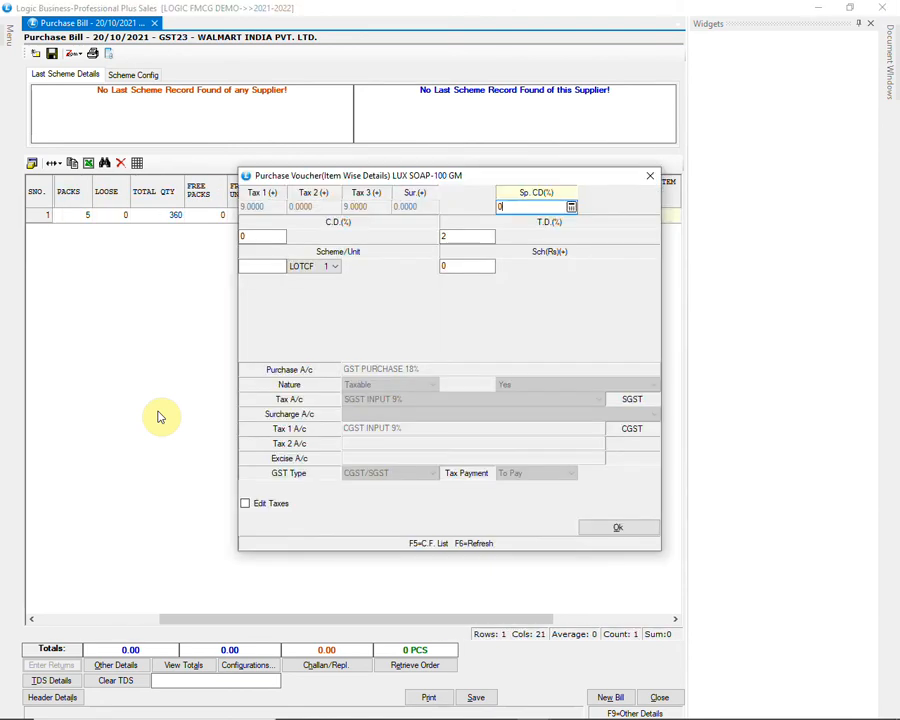
pyautogui.click(331, 266)
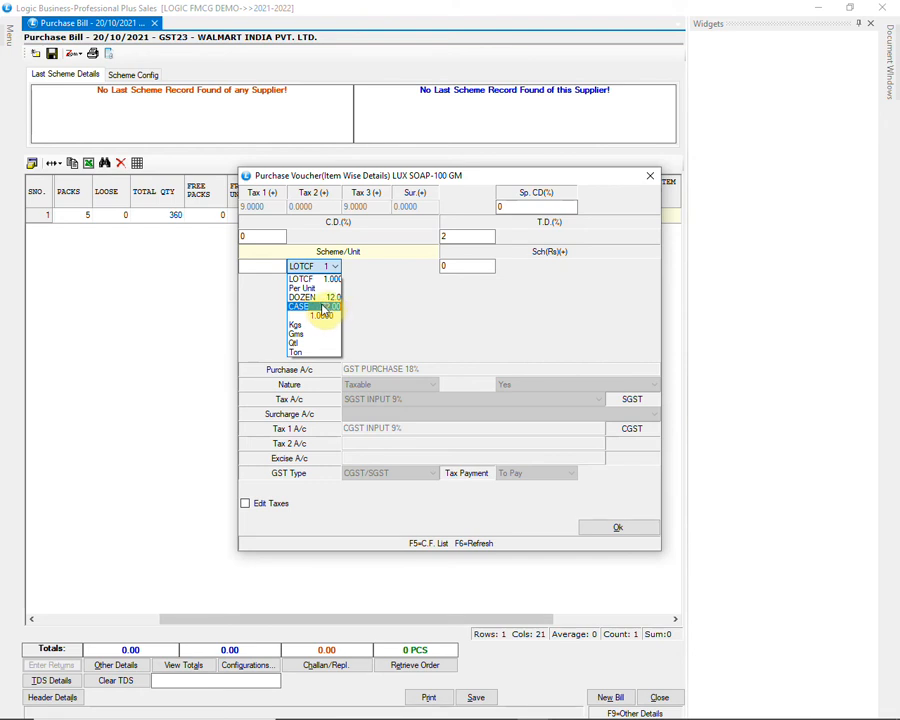
pyautogui.click(320, 313)
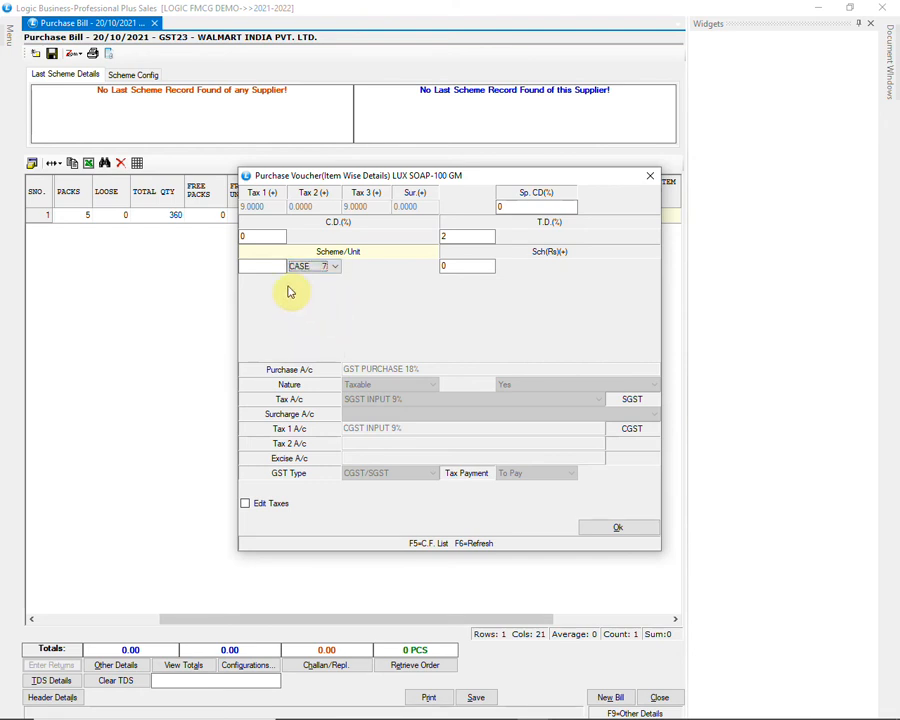
pyautogui.click(259, 268)
pyautogui.write('3')
pyautogui.press('Return')
pyautogui.press('Return')
pyautogui.press('Return')
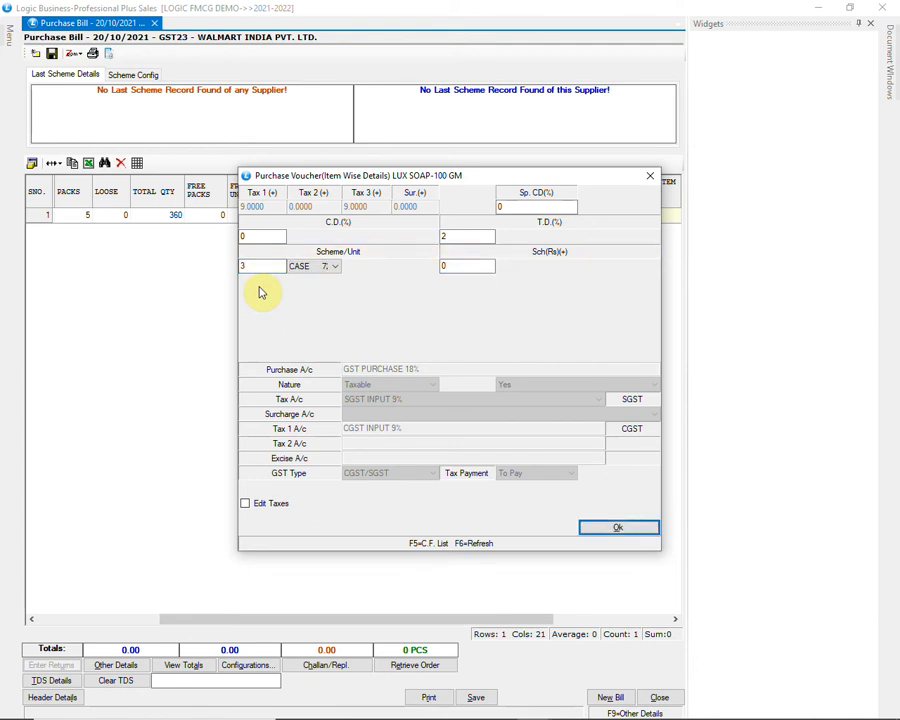
pyautogui.press('Return')
pyautogui.press('Return')
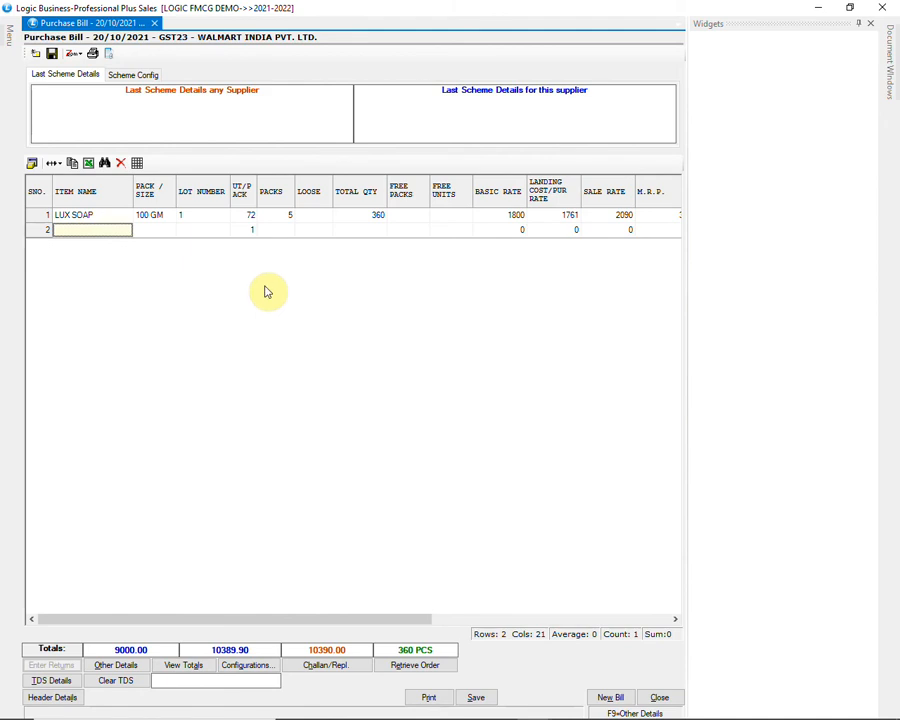
# Step: Check the trade discount and scheme amounts in the bill's totals, and close the totals
pyautogui.click(192, 668)
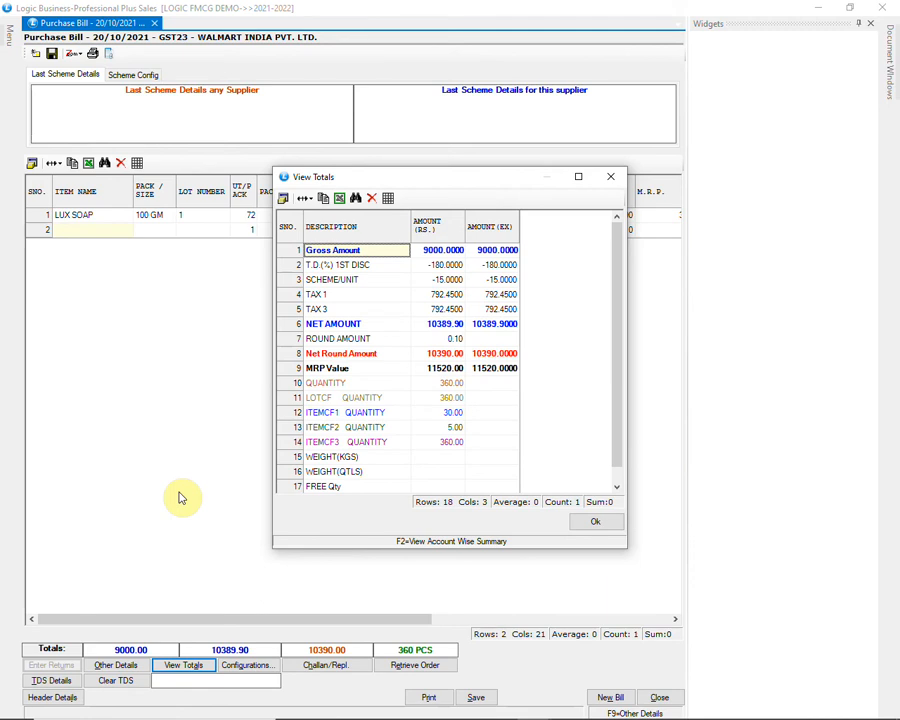
pyautogui.click(444, 264)
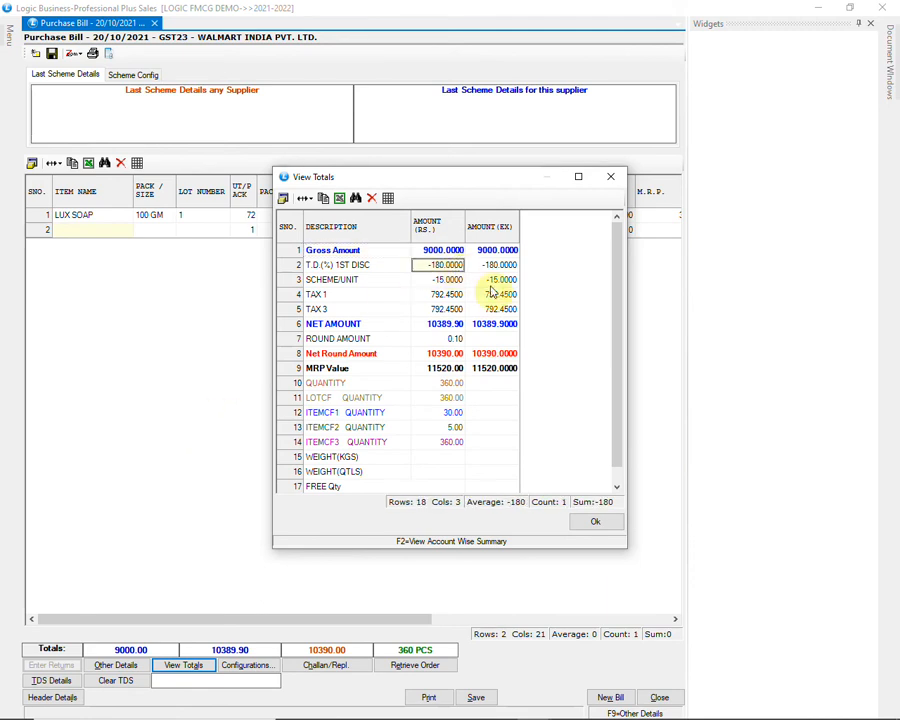
pyautogui.click(444, 280)
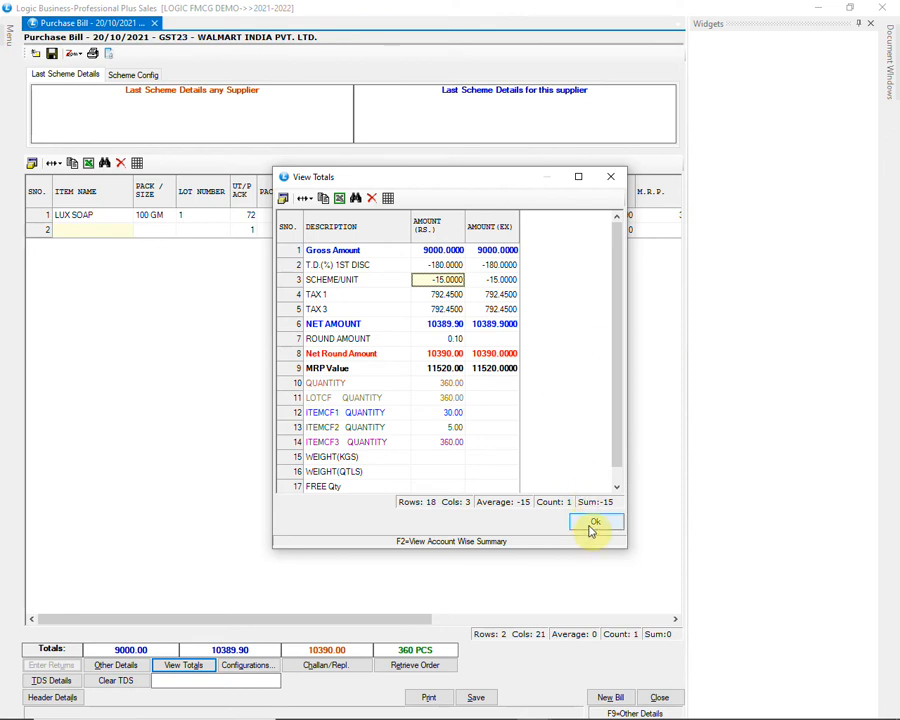
pyautogui.click(594, 524)
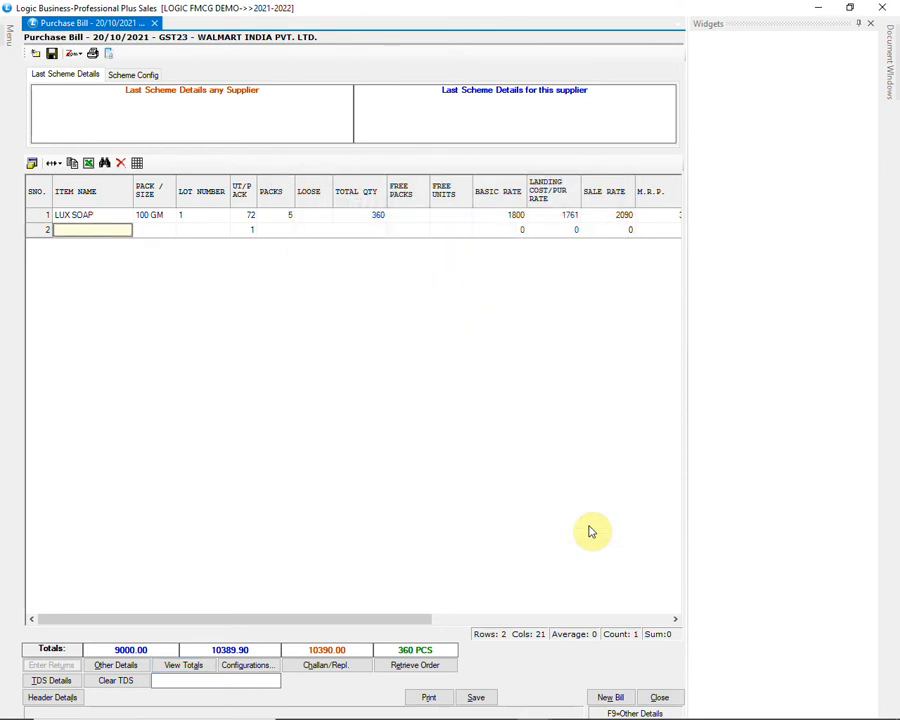
# Step: Add LAYS CHIPS in the 52 GM pack size as the bill's second item, with lot number HYT34
pyautogui.write('LAY')
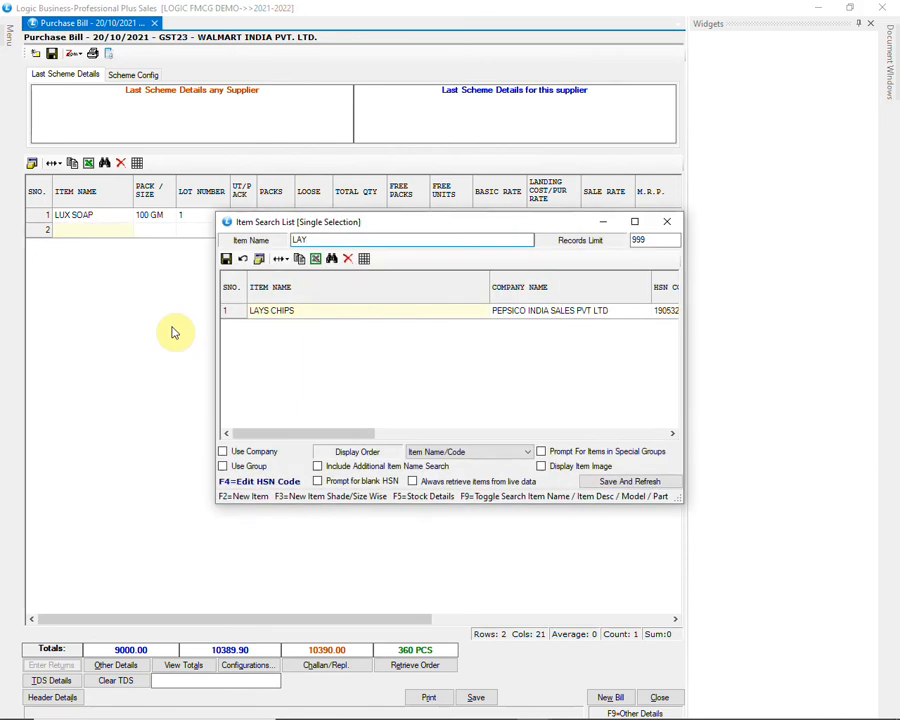
pyautogui.press('Down')
pyautogui.press('Return')
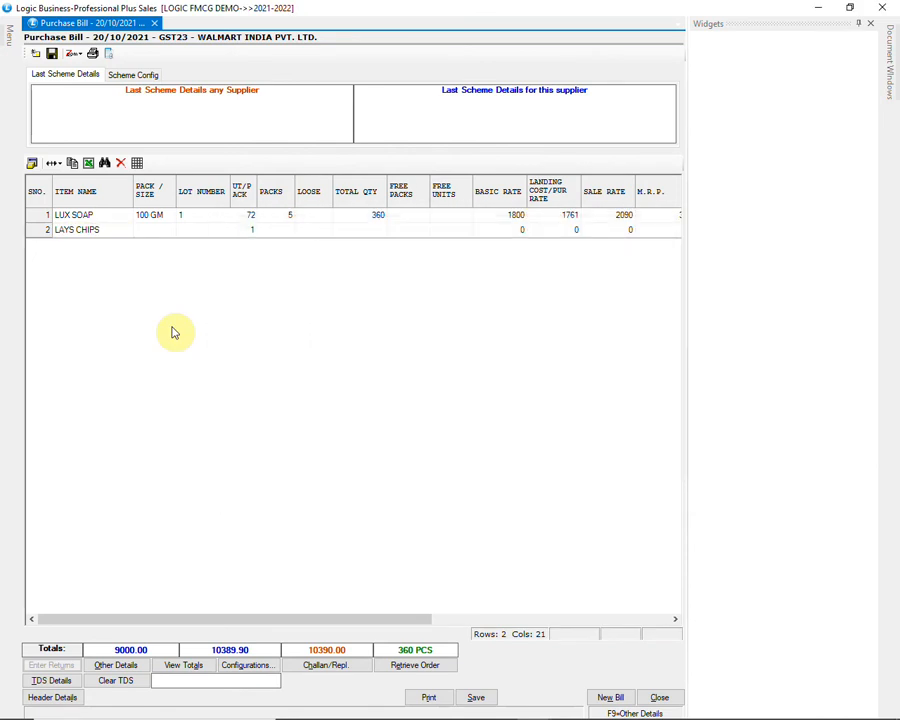
pyautogui.hotkey('alt', 'Down')
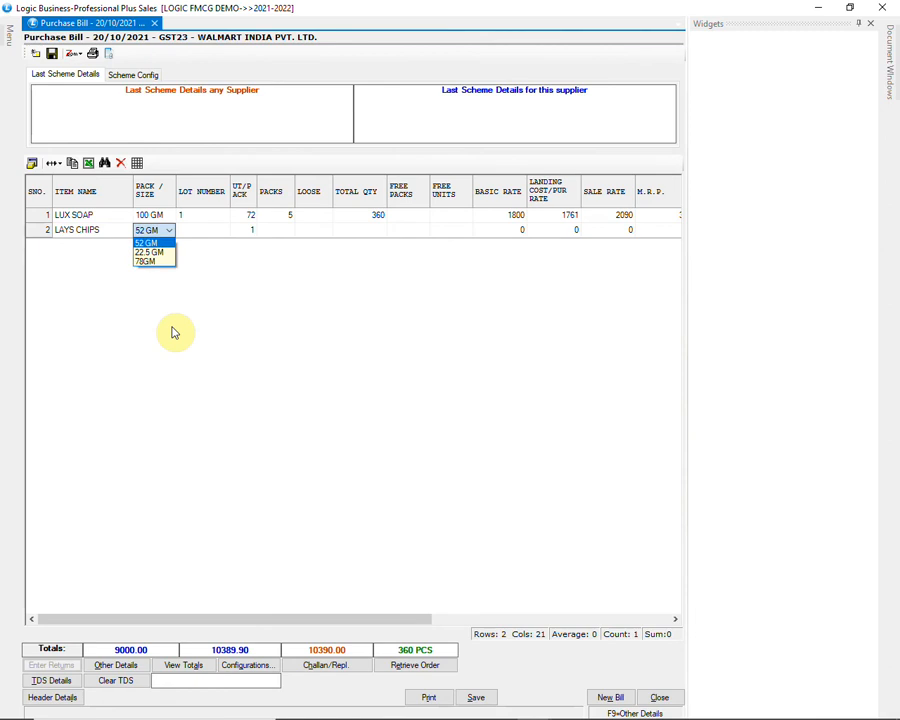
pyautogui.press('Return')
pyautogui.press('Return')
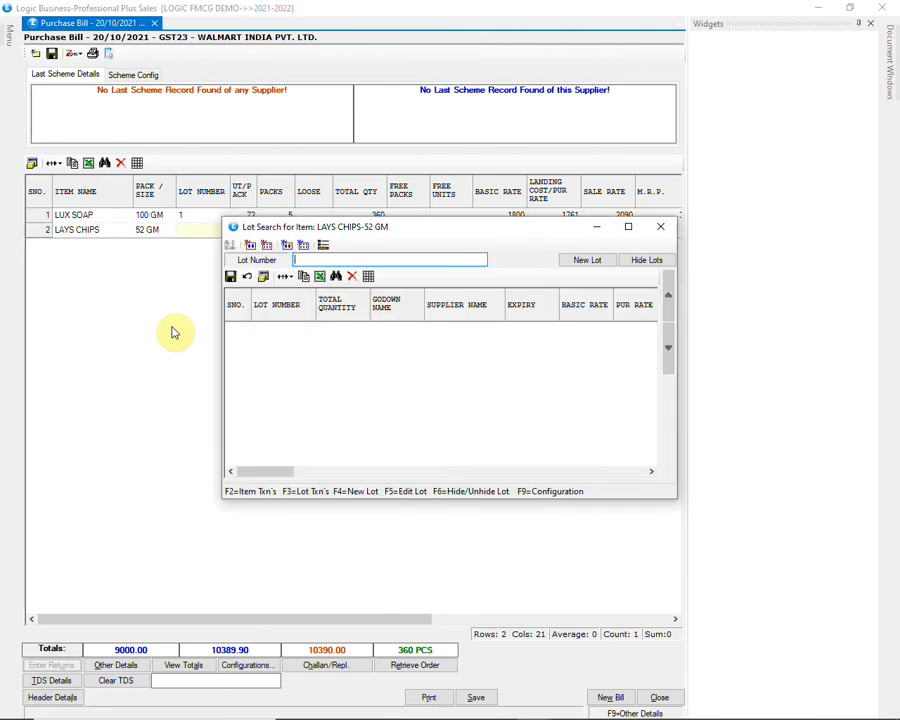
pyautogui.write('HYT34')
pyautogui.press('Return')
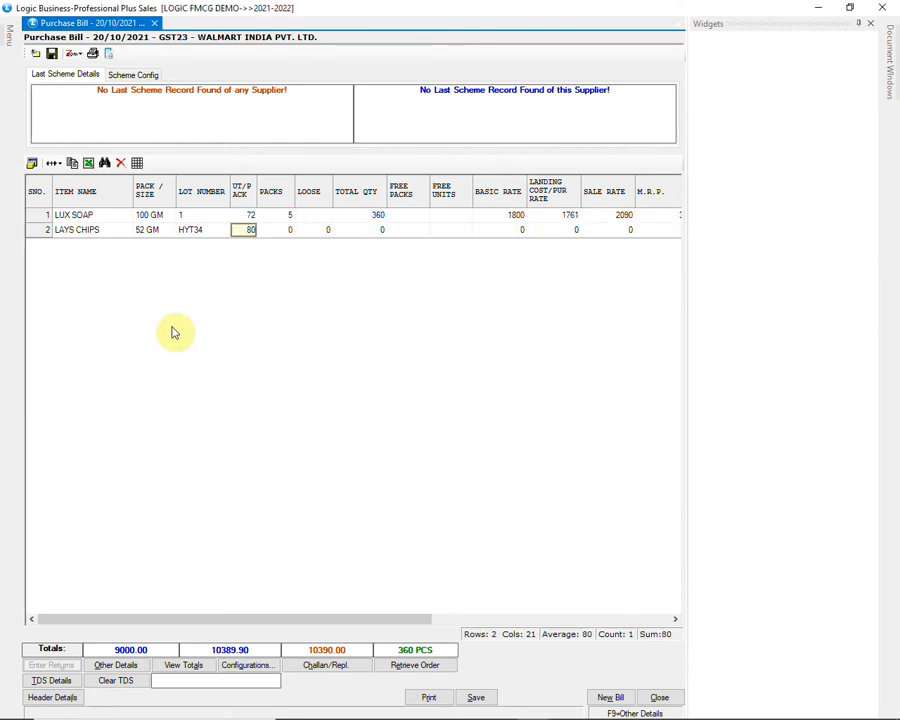
# Step: Keep the CASE conversion factor for LAYS CHIPS and enter 3 packs, without loose or free quantities
pyautogui.press('Return')
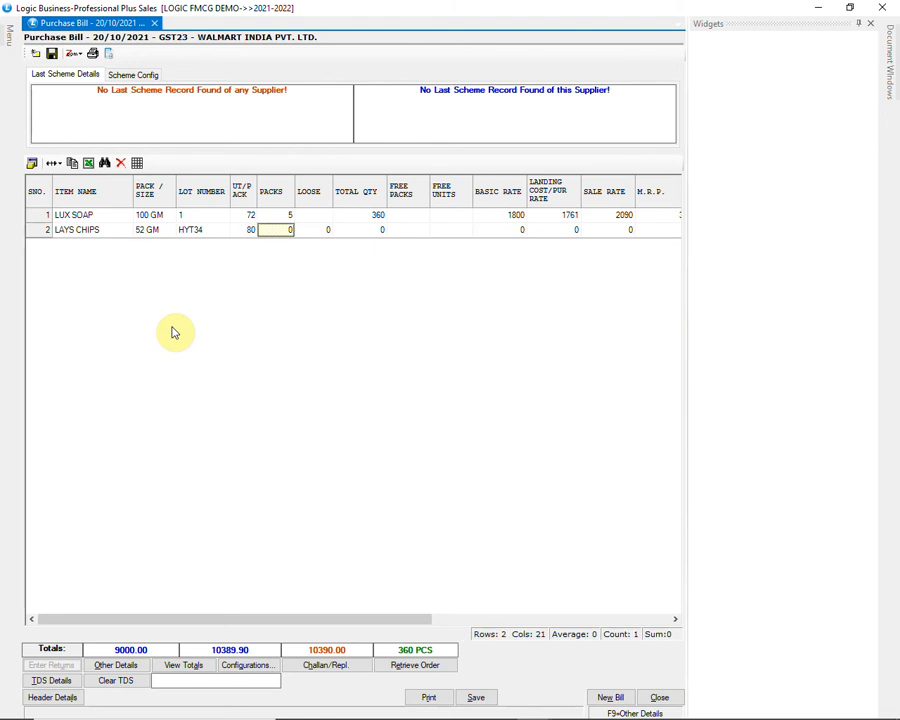
pyautogui.press('F4')
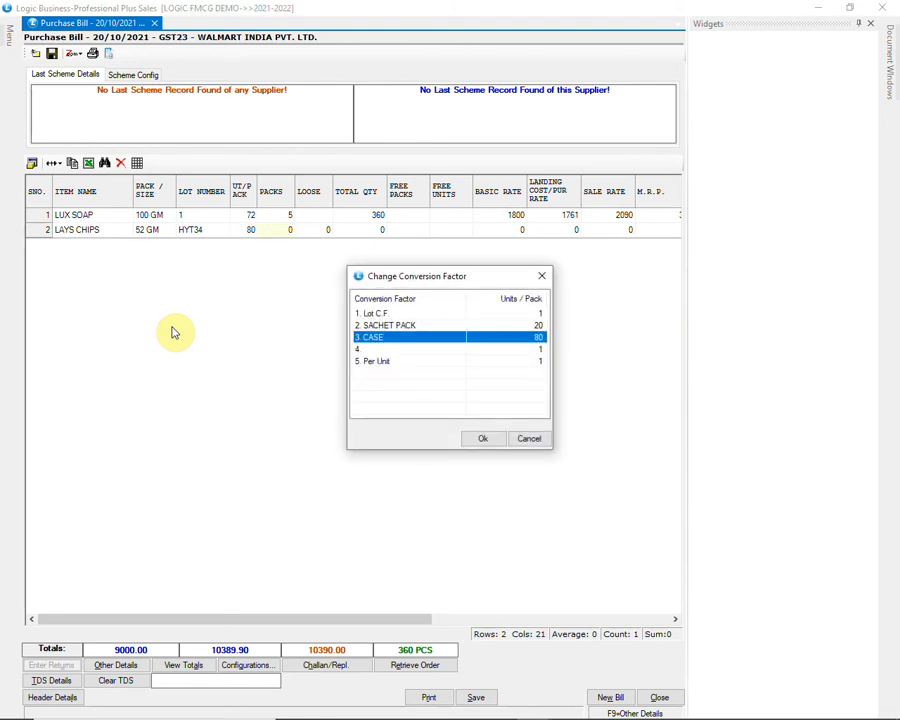
pyautogui.press('Return')
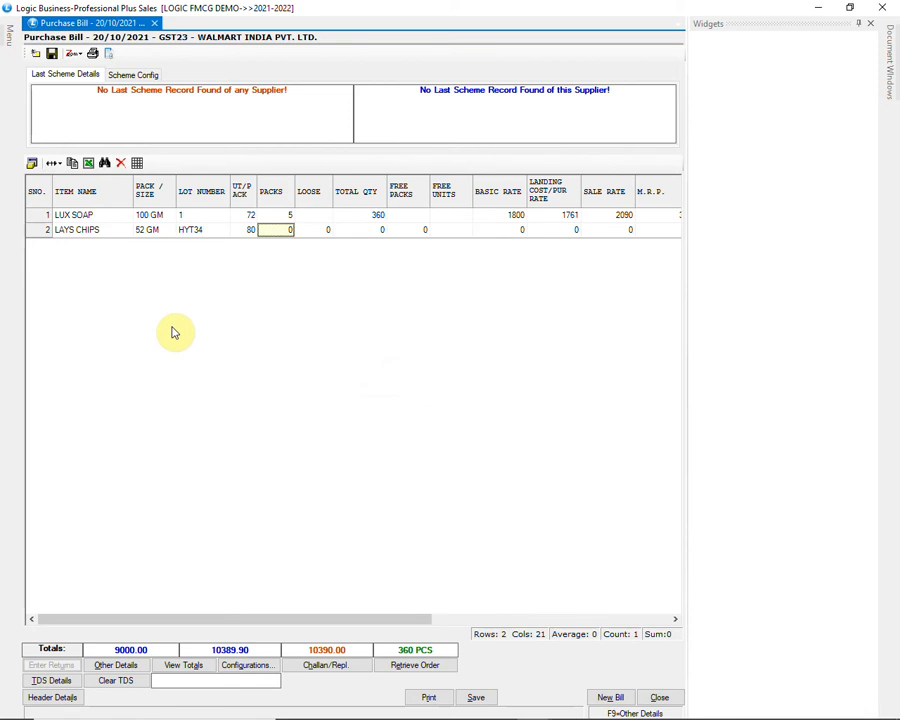
pyautogui.write('3')
pyautogui.press('Return')
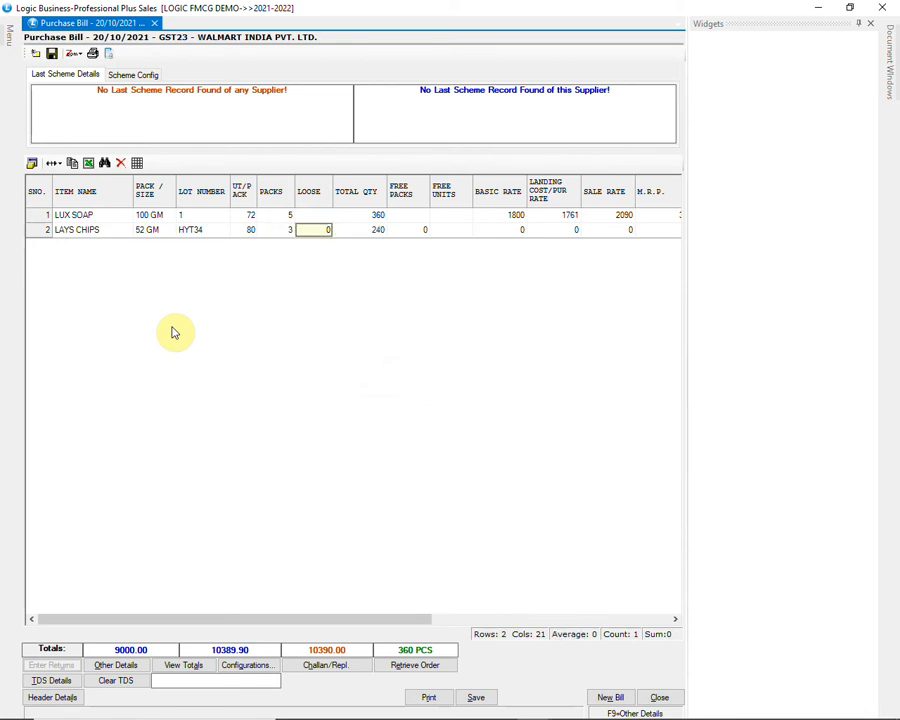
pyautogui.press('Return')
pyautogui.press('Return')
pyautogui.press('Return')
# Step: Set the basic rate to 1280, the sale rate to 1440 and the M.R.P. to 20 for LAYS CHIPS
pyautogui.write('1280')
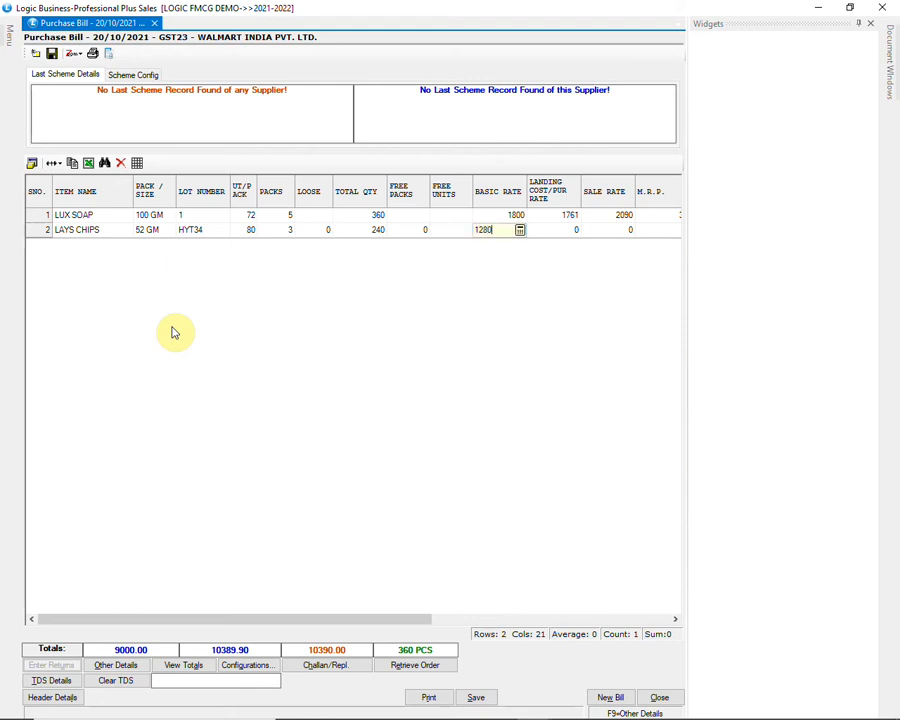
pyautogui.press('Return')
pyautogui.press('Return')
pyautogui.write('1440')
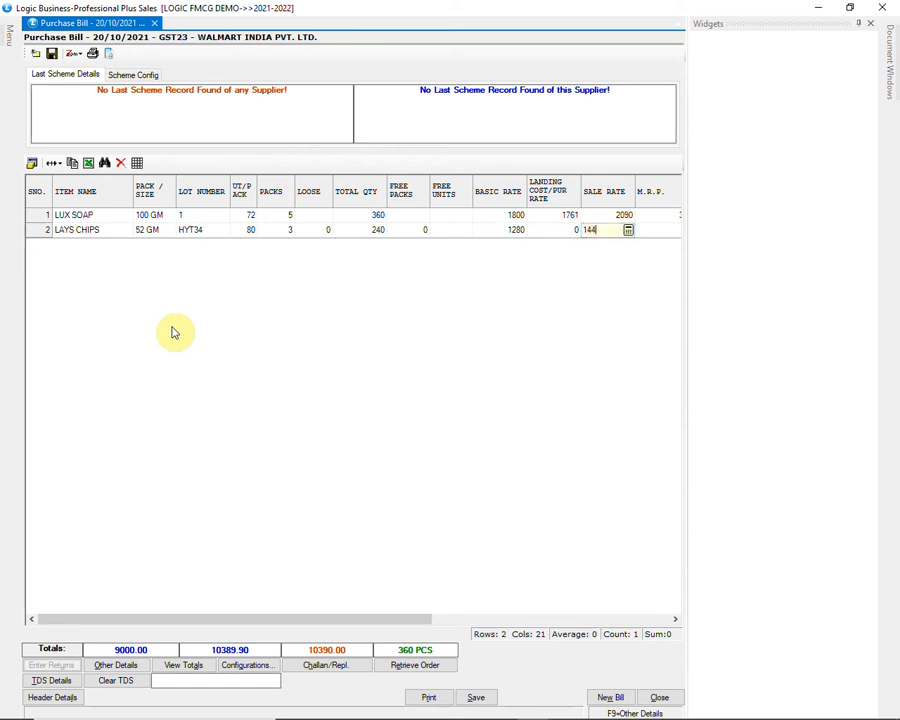
pyautogui.press('Return')
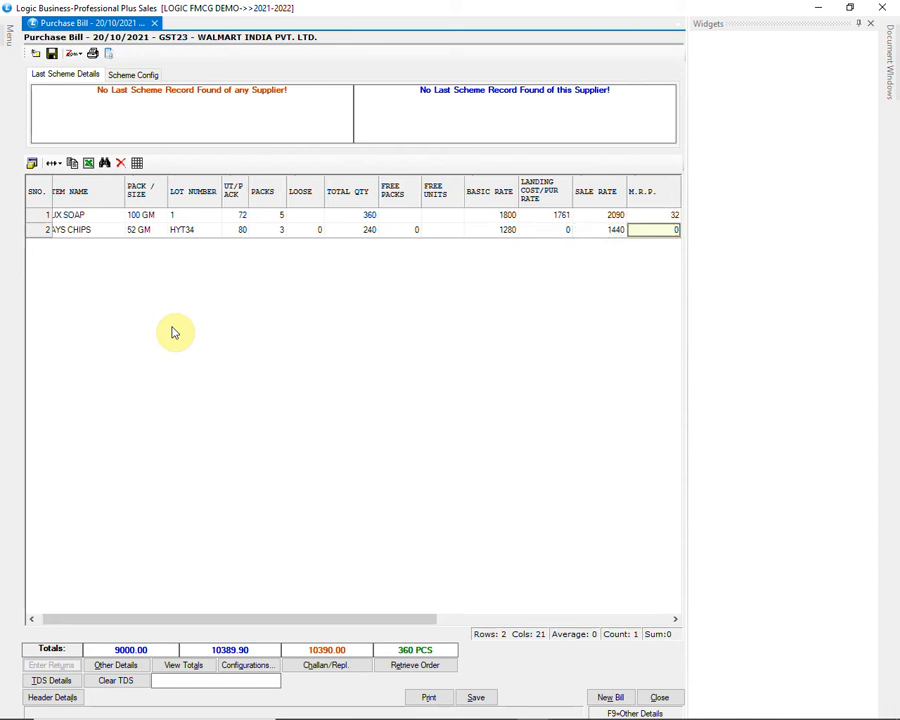
pyautogui.write('20')
pyautogui.press('Return')
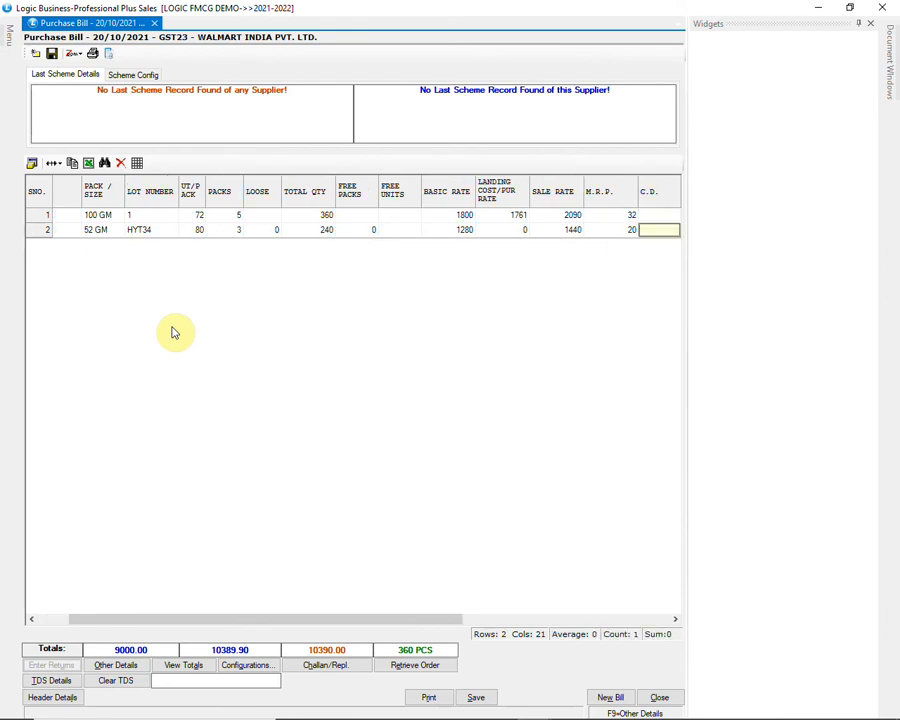
# Step: Leave the C.D. of LAYS CHIPS empty, set its T.D. to 2 and accept the amount
pyautogui.press('Return')
pyautogui.write('2')
pyautogui.press('Return')
pyautogui.press('Return')
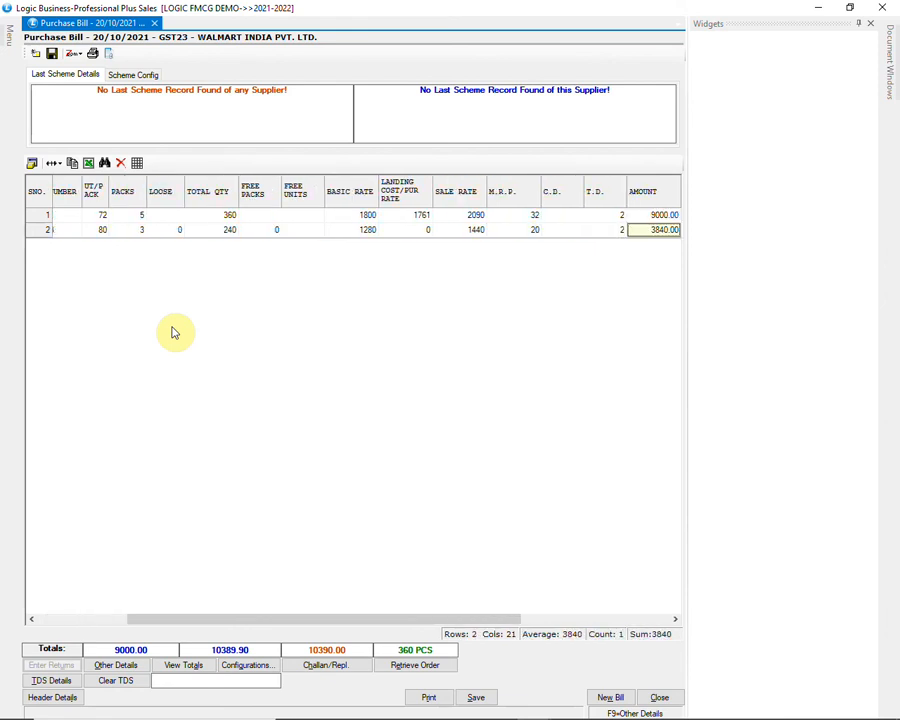
# Step: Complete the LAYS CHIPS row with a scheme per unit of 2 per CASE, and check its landing cost
pyautogui.press('Return')
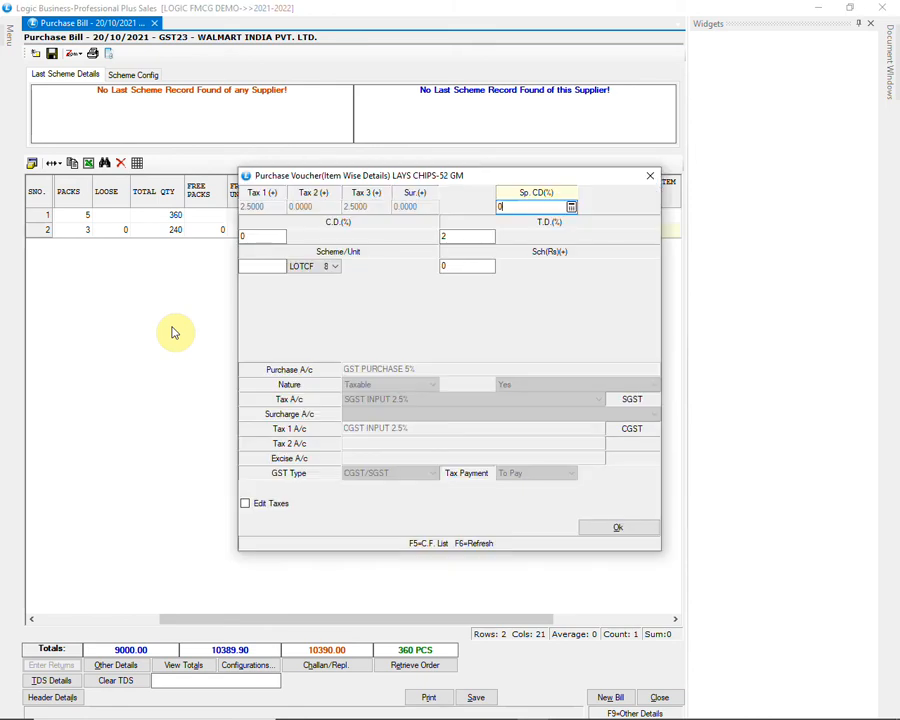
pyautogui.click(337, 266)
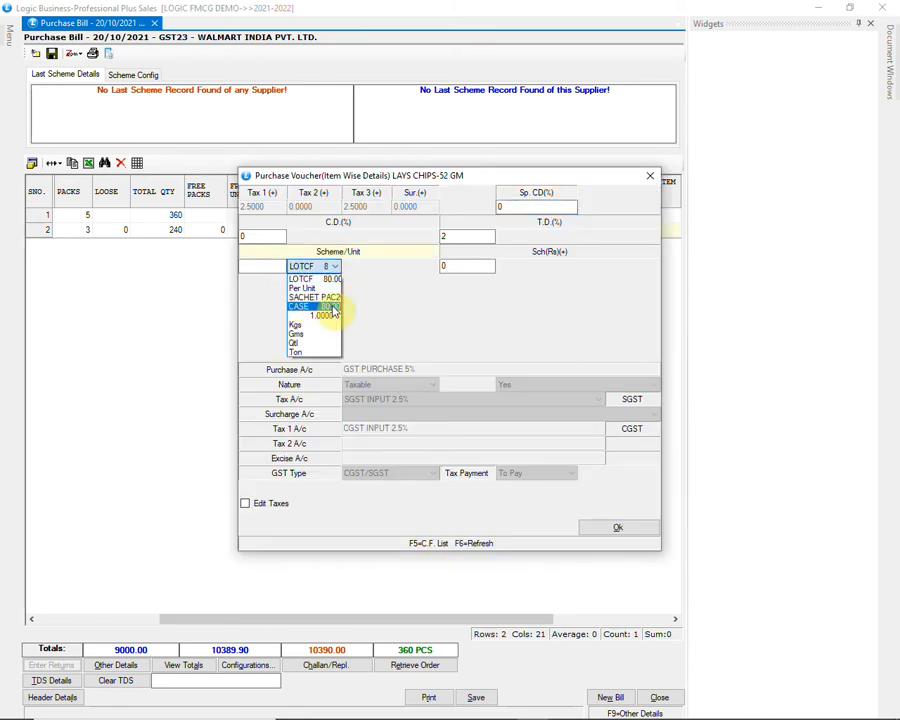
pyautogui.click(333, 306)
pyautogui.click(276, 266)
pyautogui.write('2')
pyautogui.press('Tab')
pyautogui.press('Tab')
pyautogui.press('Tab')
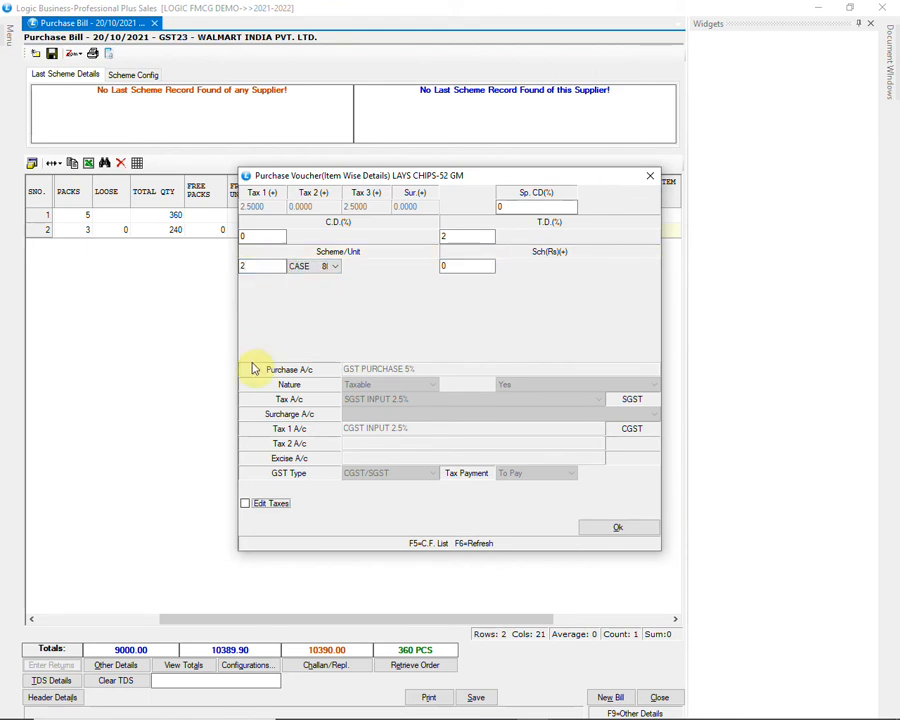
pyautogui.press('Return')
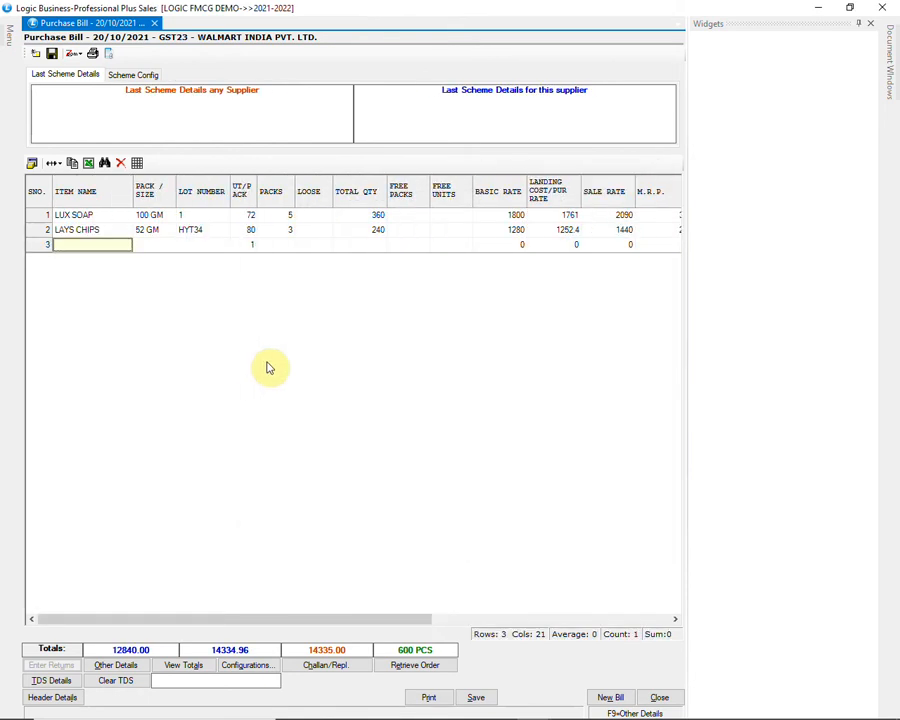
pyautogui.click(568, 233)
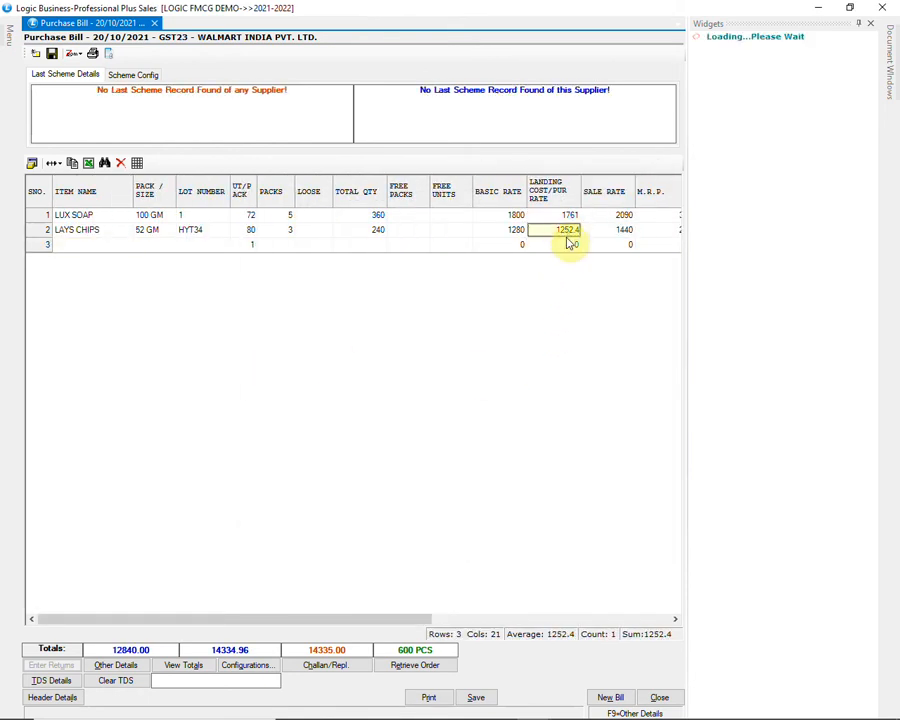
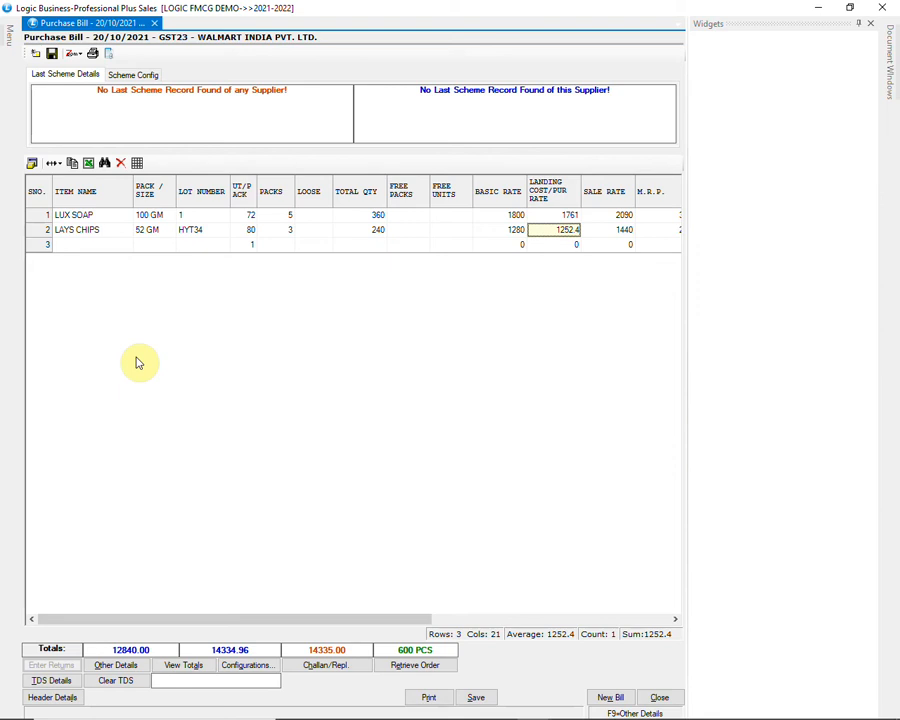
# Step: Add SUNFLOWER OIL in the 1 LTR pack size as the bill's third item, with lot number KJ765
pyautogui.click(92, 248)
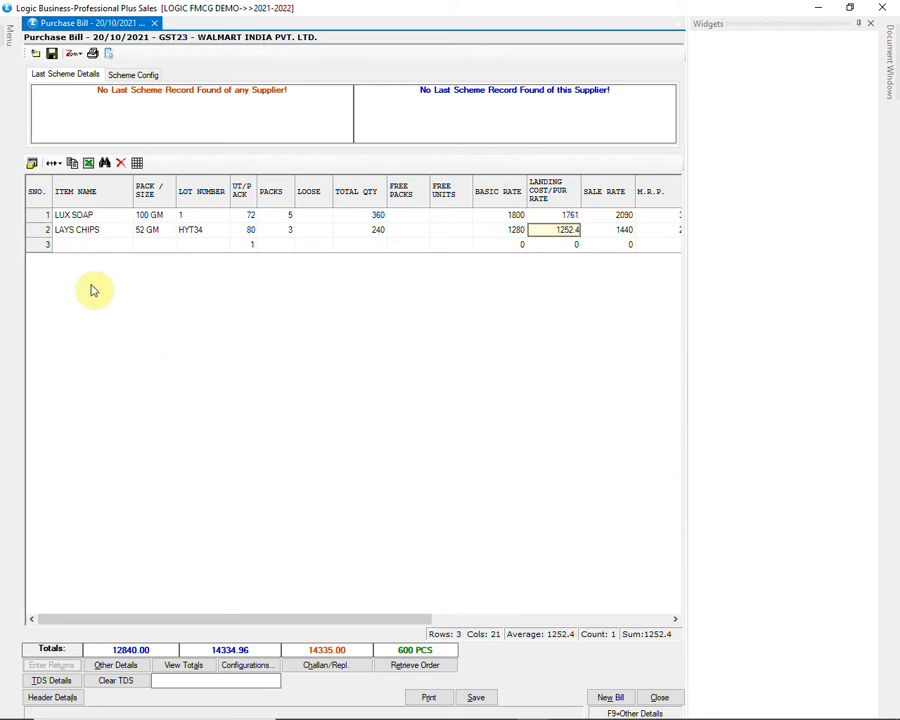
pyautogui.write('SUN')
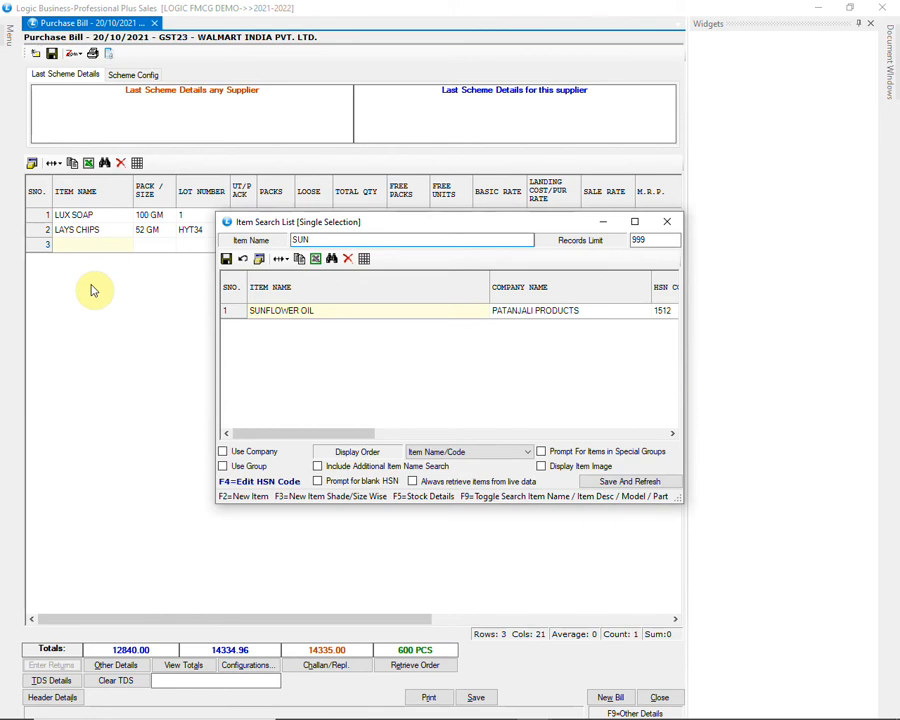
pyautogui.press('Return')
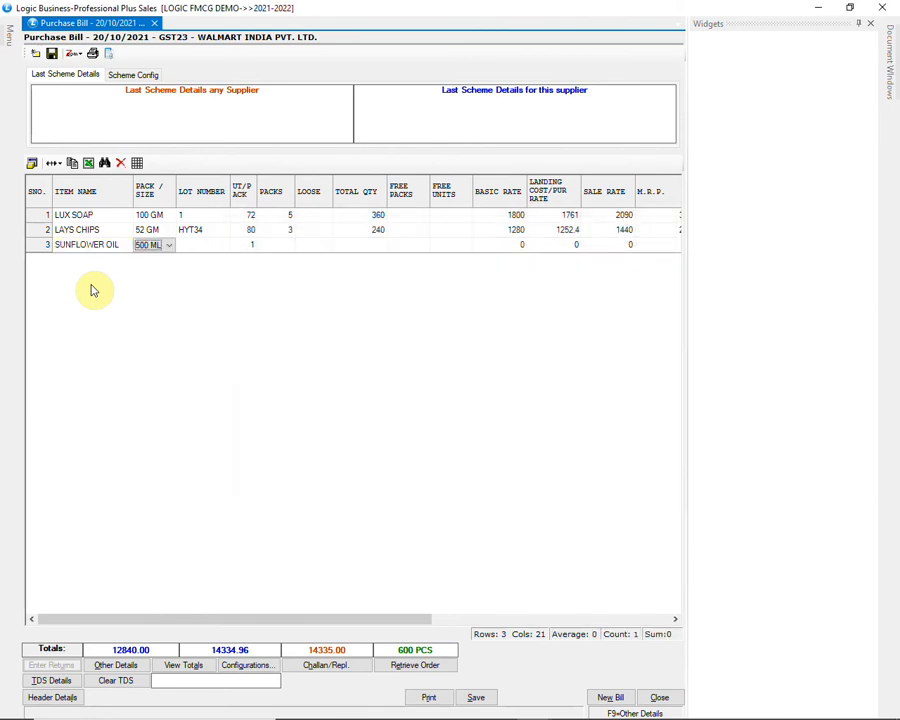
pyautogui.hotkey('alt', 'Down')
pyautogui.press('Down')
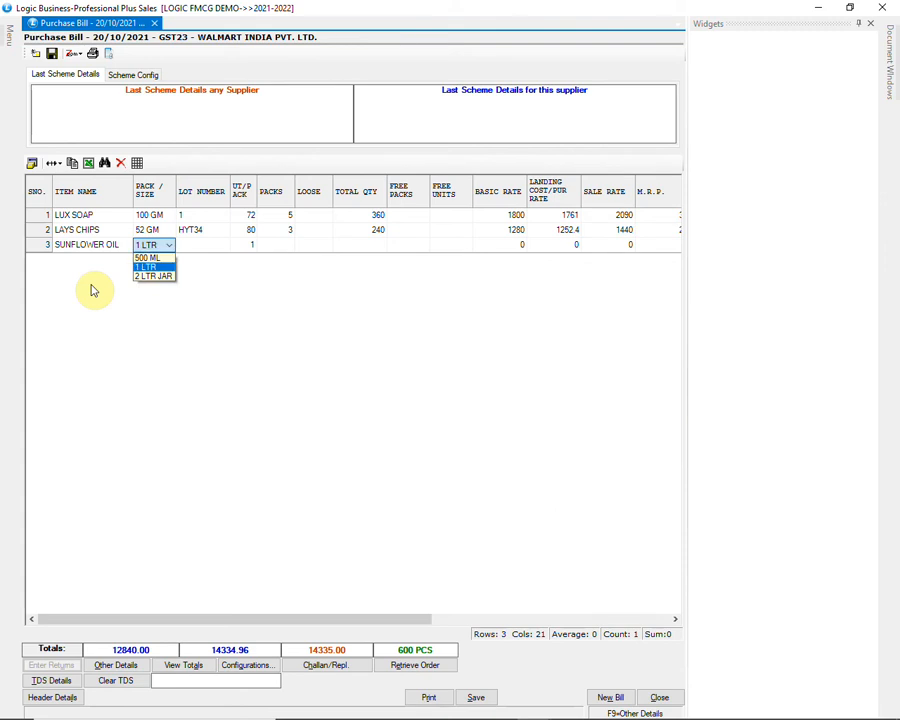
pyautogui.press('Return')
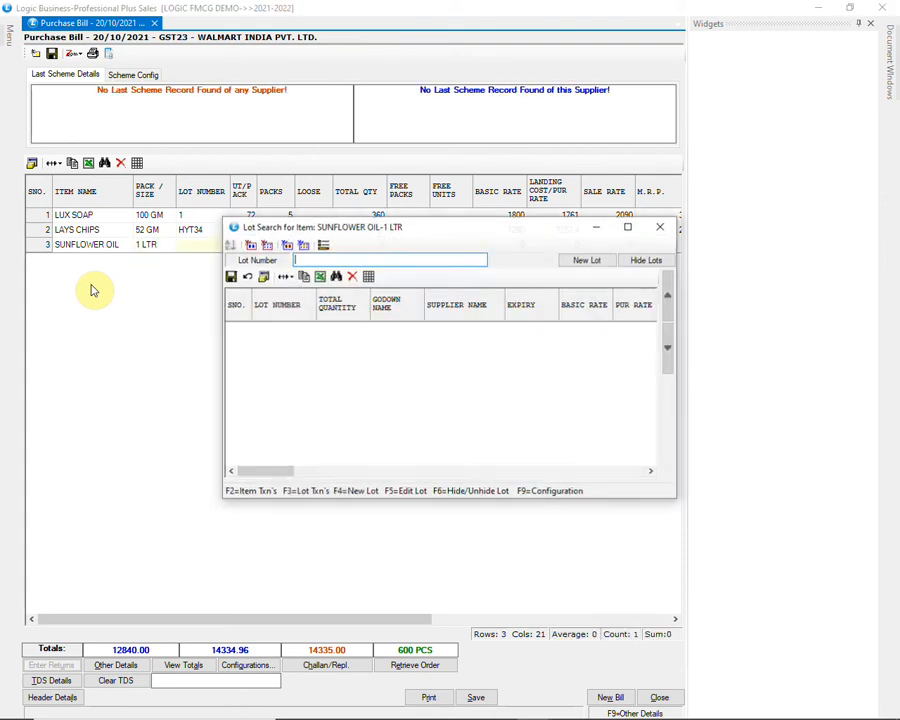
pyautogui.write('KJ765')
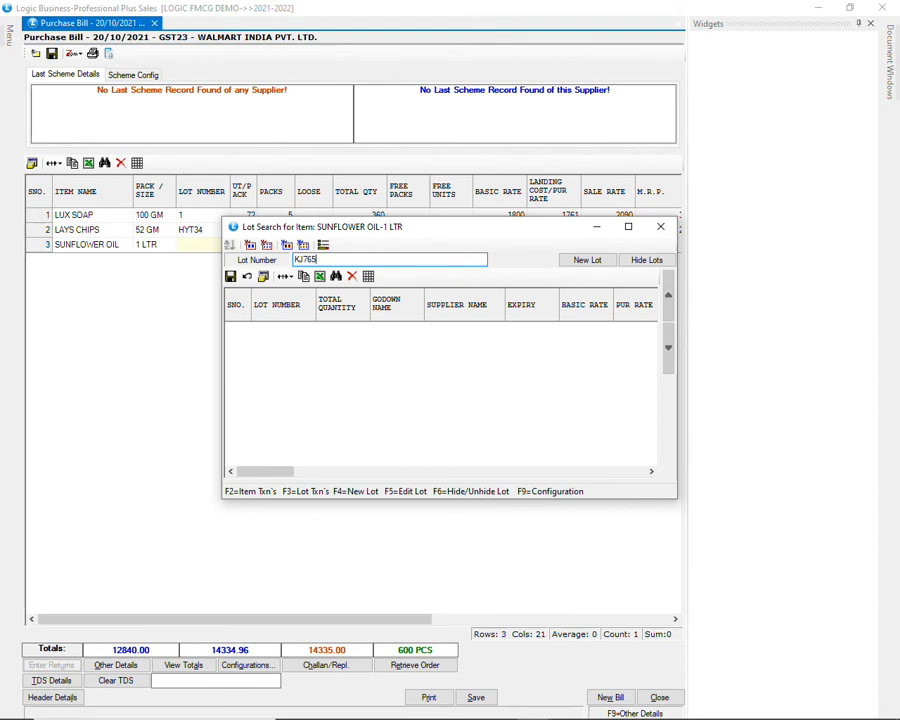
pyautogui.press('Return')
# Step: Enter 10 packs of 12 units with 2 free units for SUNFLOWER OIL, without loose quantity or free packs
pyautogui.write('12')
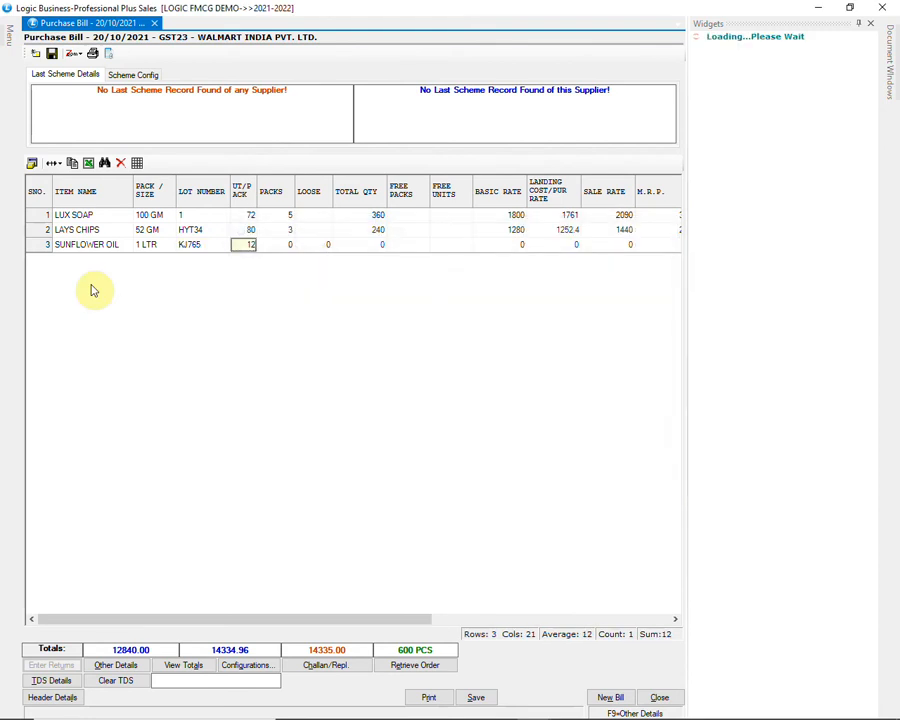
pyautogui.press('Return')
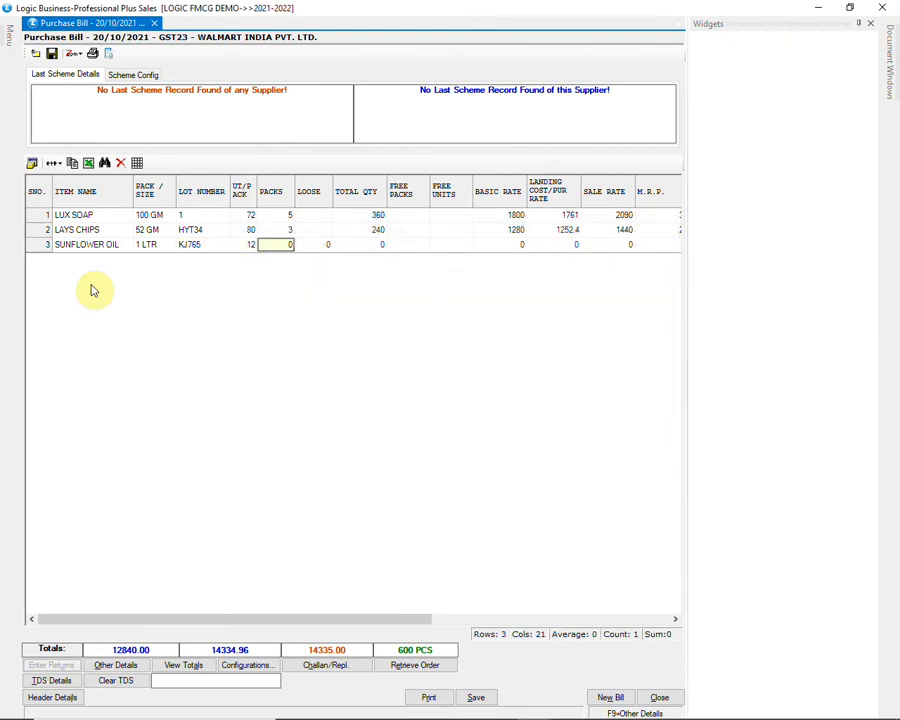
pyautogui.write('10')
pyautogui.press('Return')
pyautogui.press('Return')
pyautogui.press('Return')
pyautogui.press('Return')
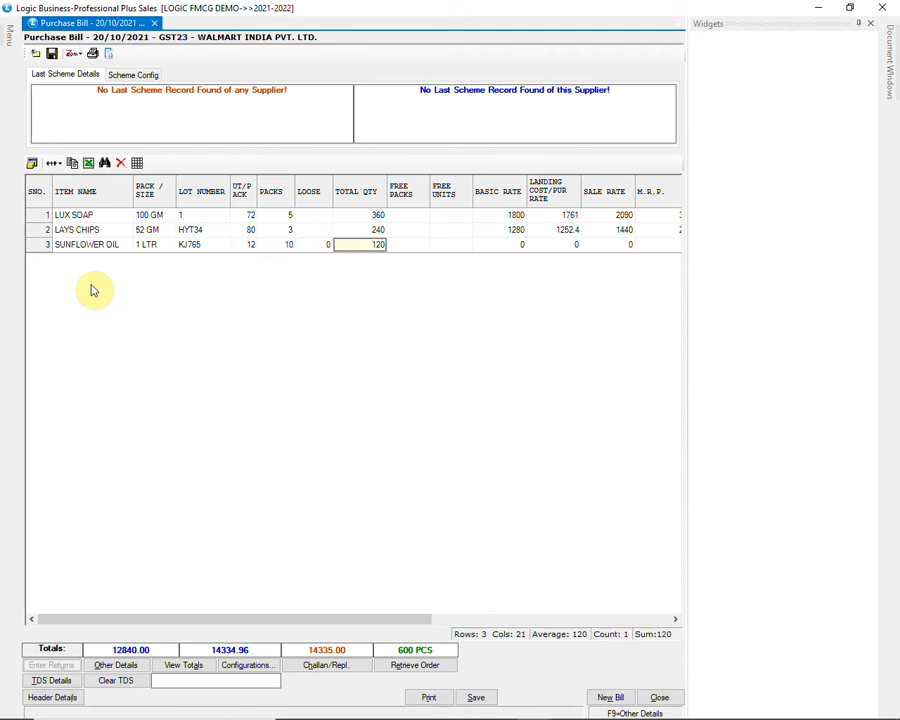
pyautogui.write('2')
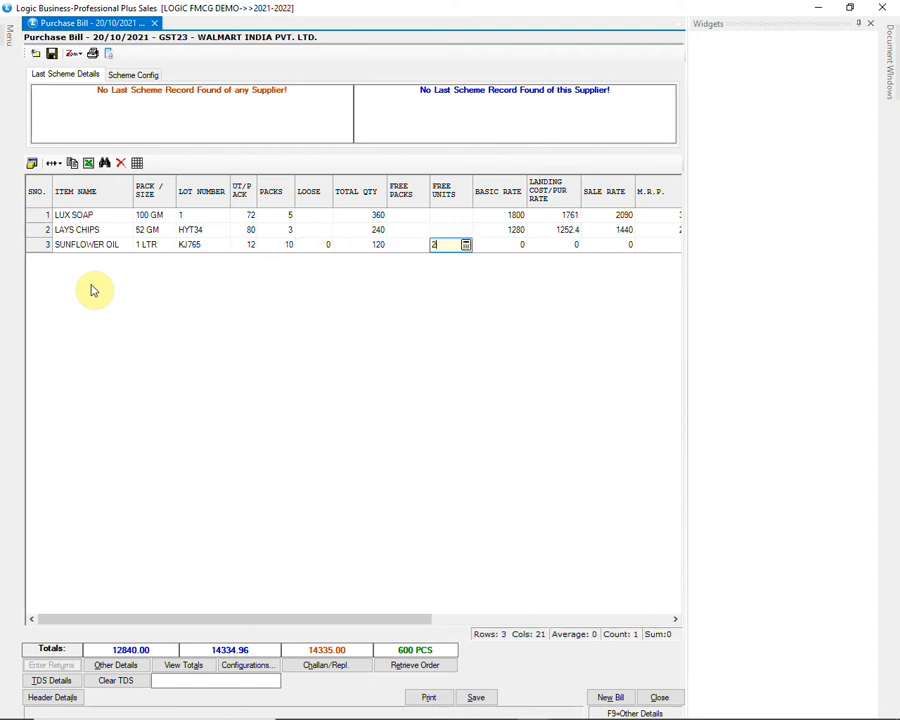
pyautogui.press('Return')
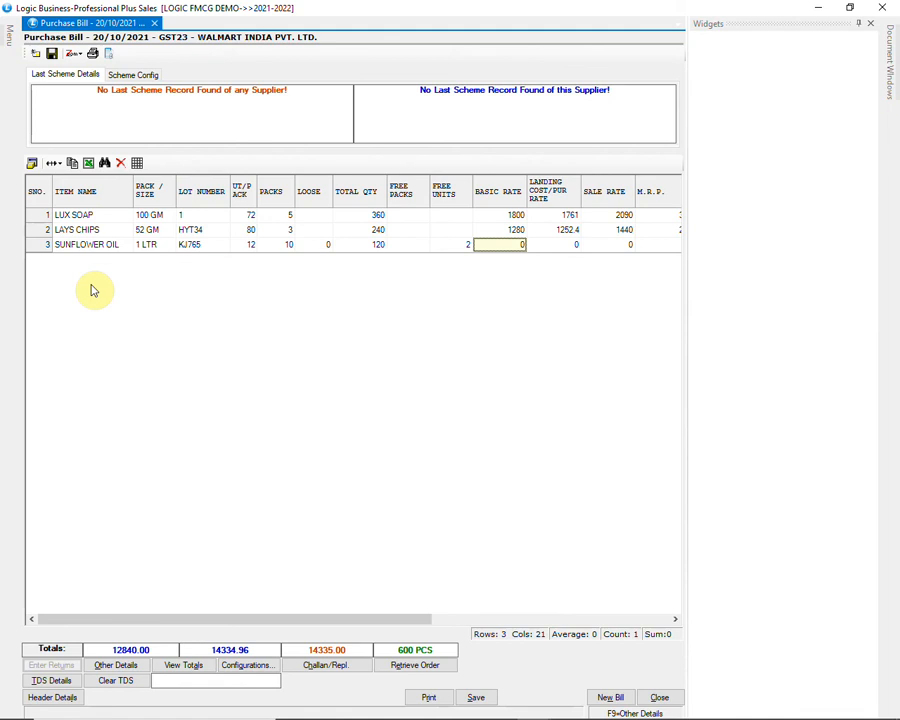
# Step: Set the basic rate to 1800 and the sale rate to 2040 for SUNFLOWER OIL
pyautogui.write('1800')
pyautogui.press('Return')
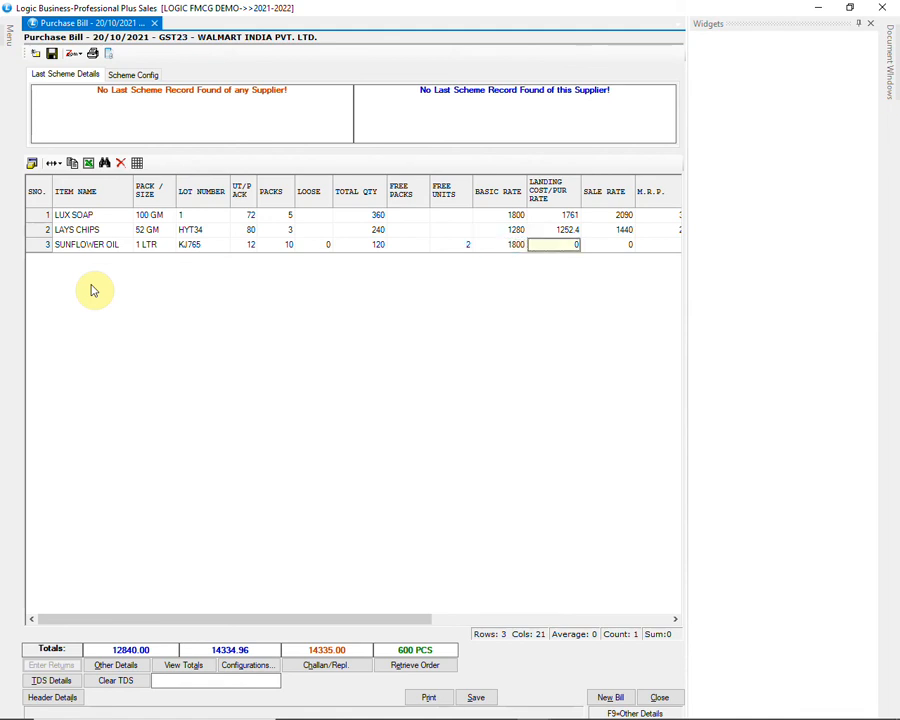
pyautogui.press('Return')
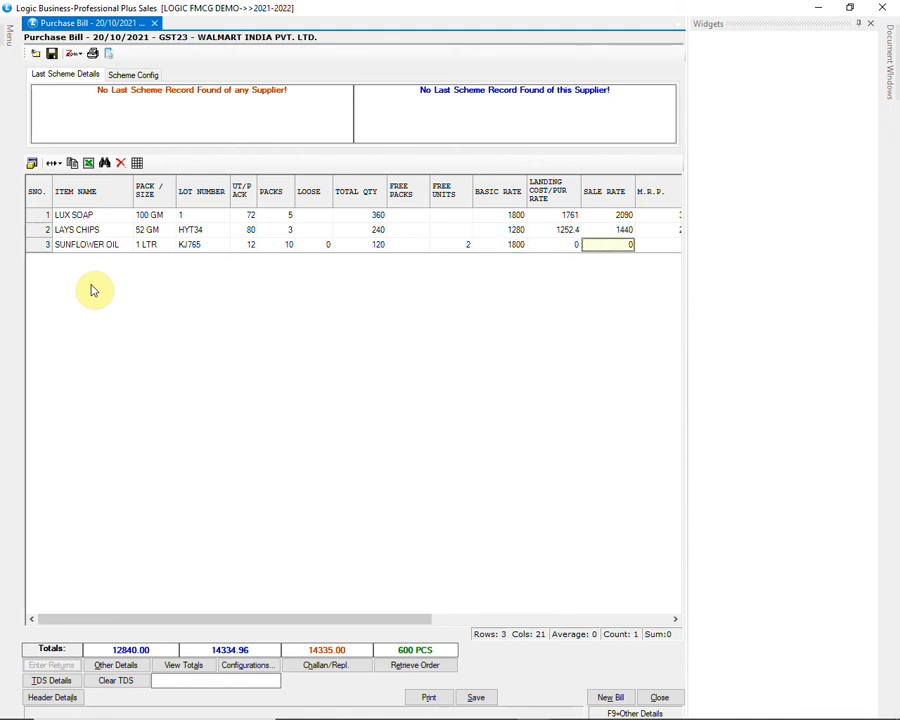
pyautogui.write('2040')
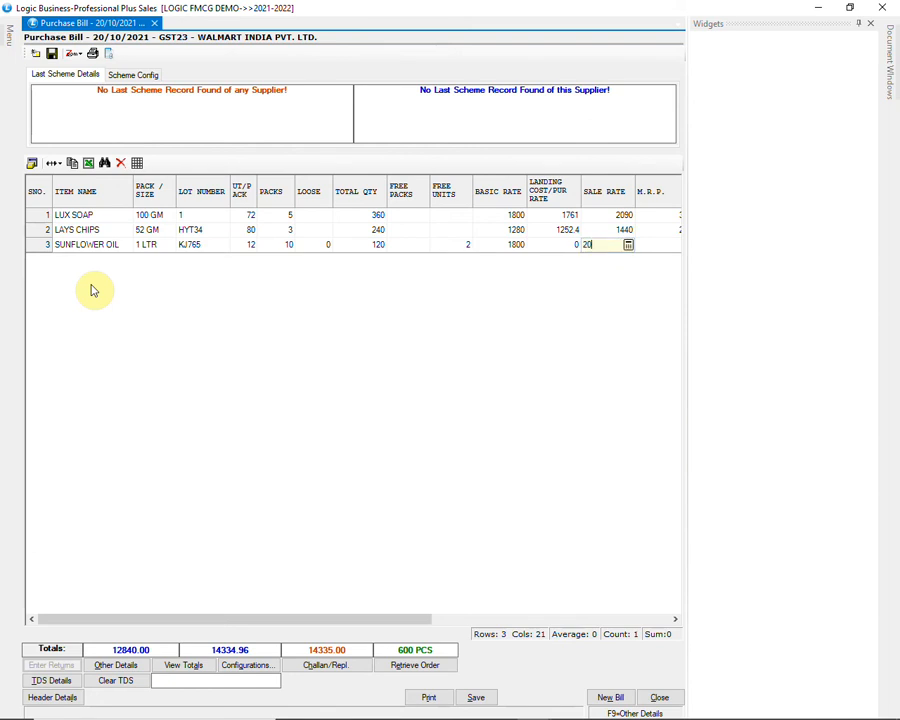
pyautogui.press('Return')
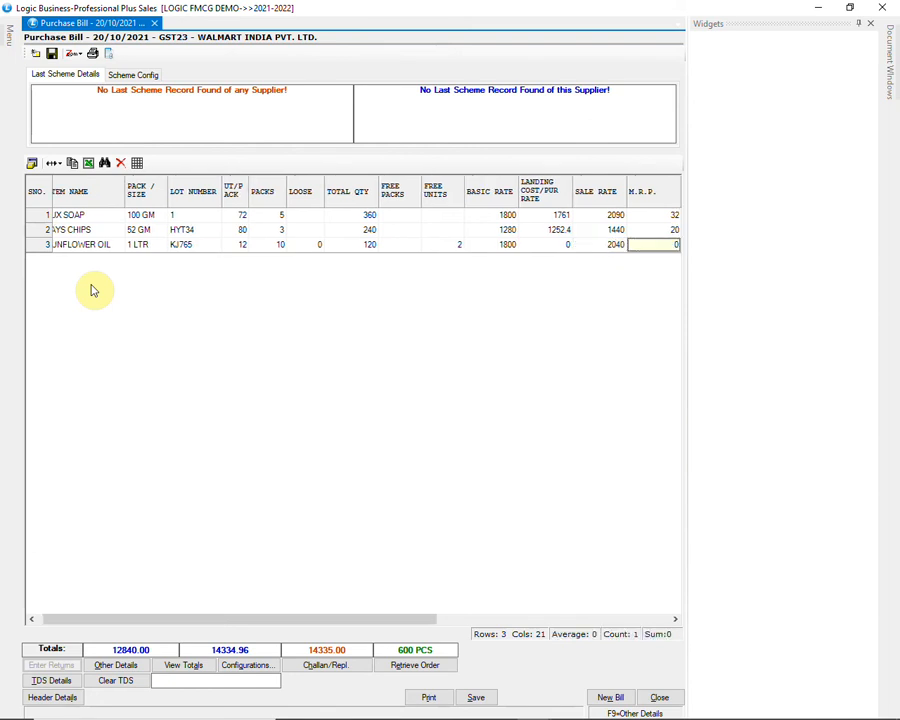
# Step: Set the M.R.P. to 190 for SUNFLOWER OIL and complete its row without cash or trade discount
pyautogui.write('190')
pyautogui.press('Return')
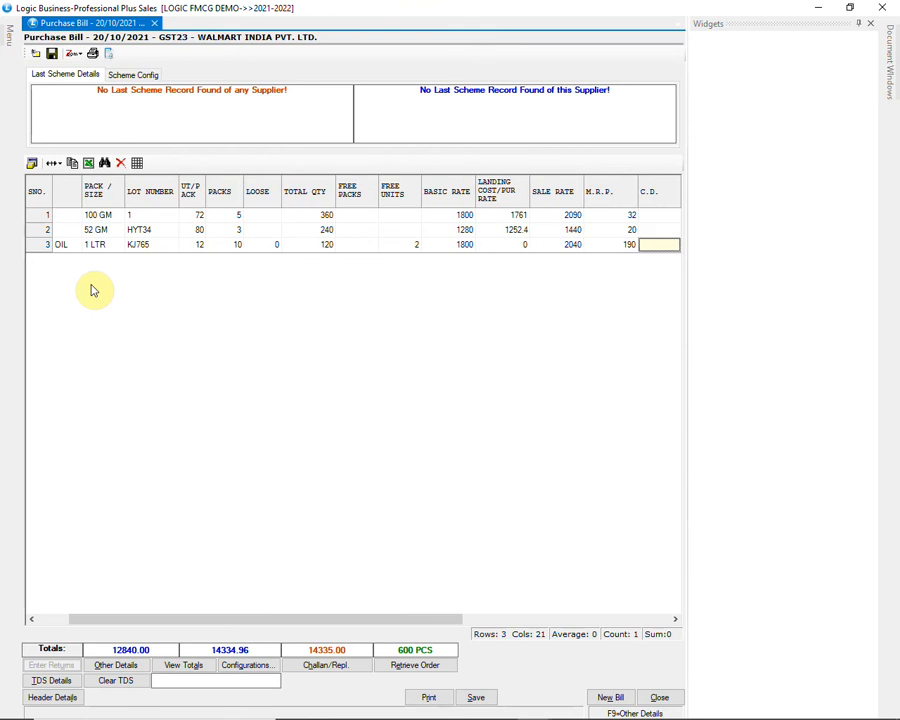
pyautogui.press('Return')
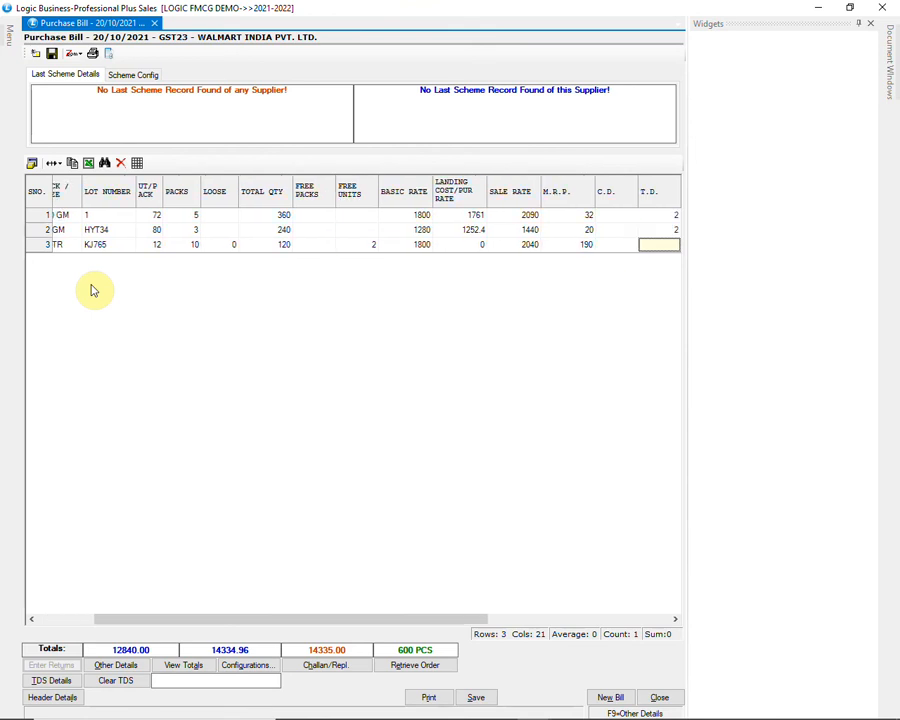
pyautogui.press('Return')
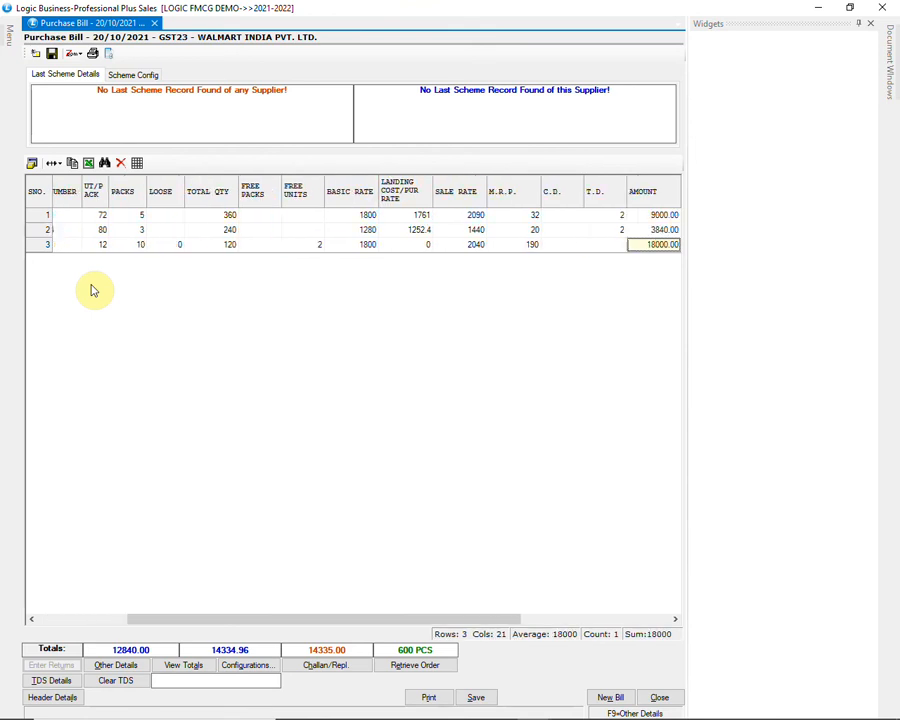
pyautogui.press('Return')
pyautogui.press('Return')
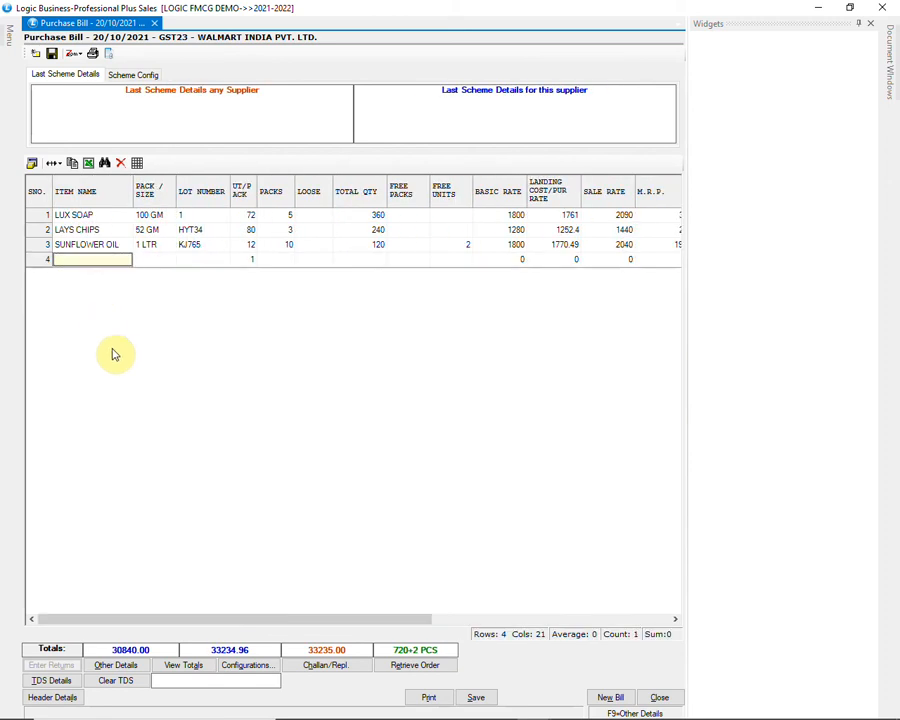
# Step: Review the purchase bill's totals and its account-wise debit and credit break-up
pyautogui.click(184, 665)
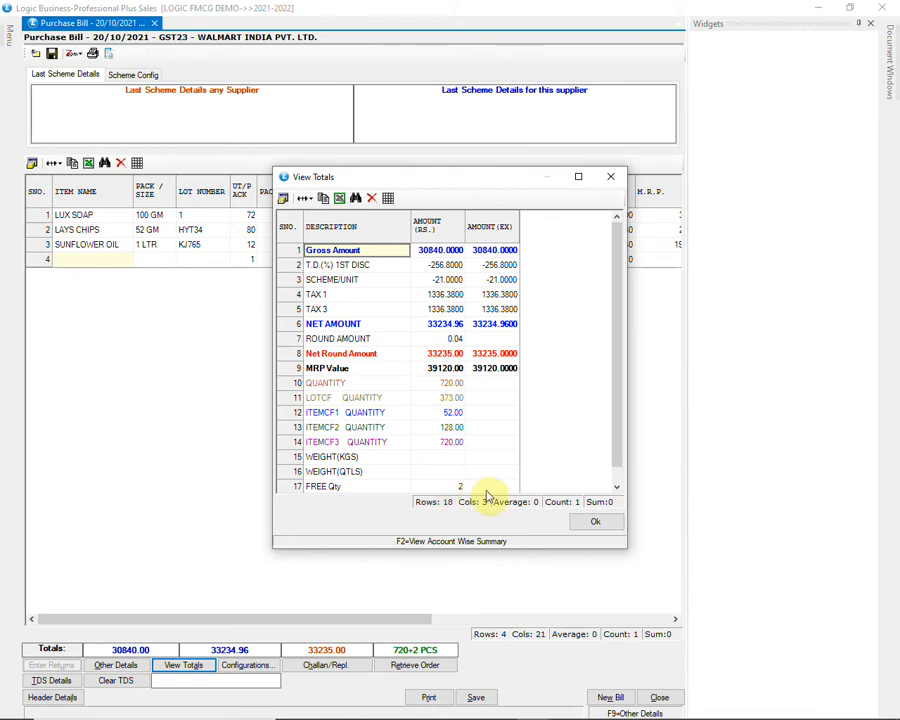
pyautogui.press('F2')
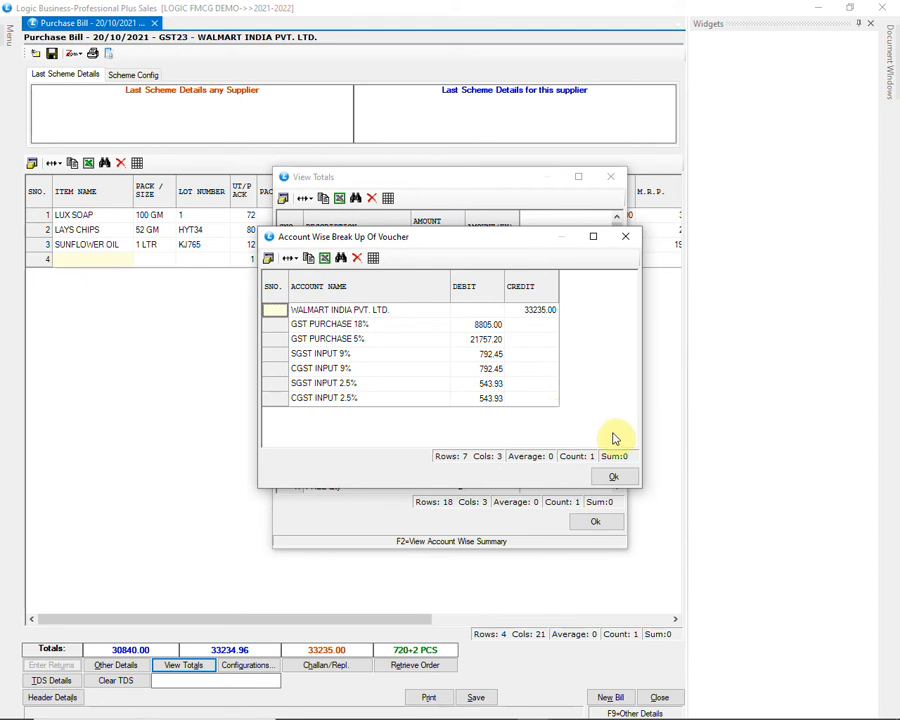
pyautogui.click(614, 477)
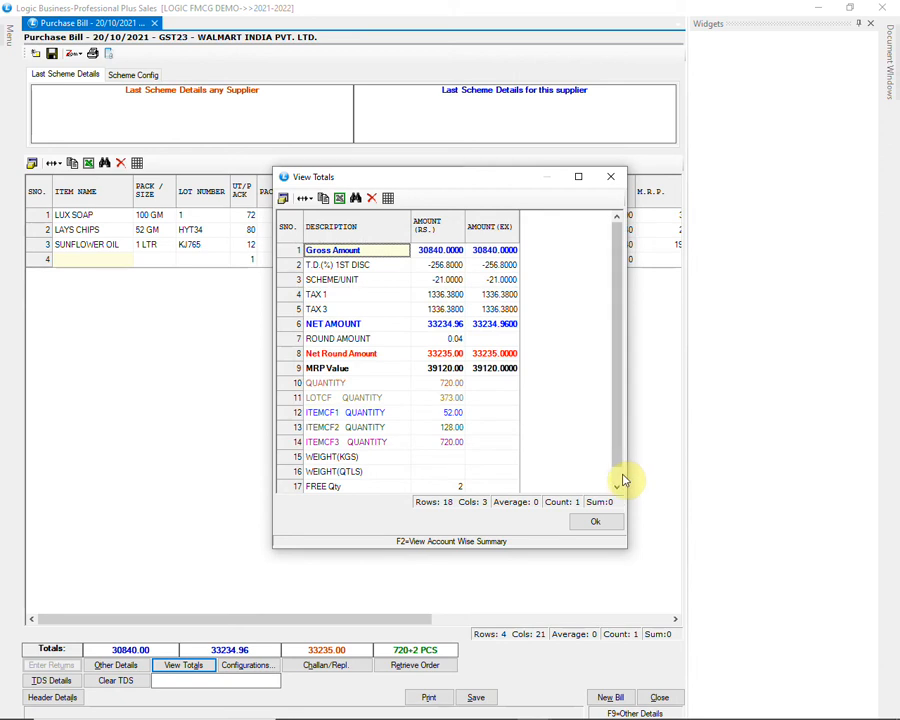
pyautogui.click(596, 521)
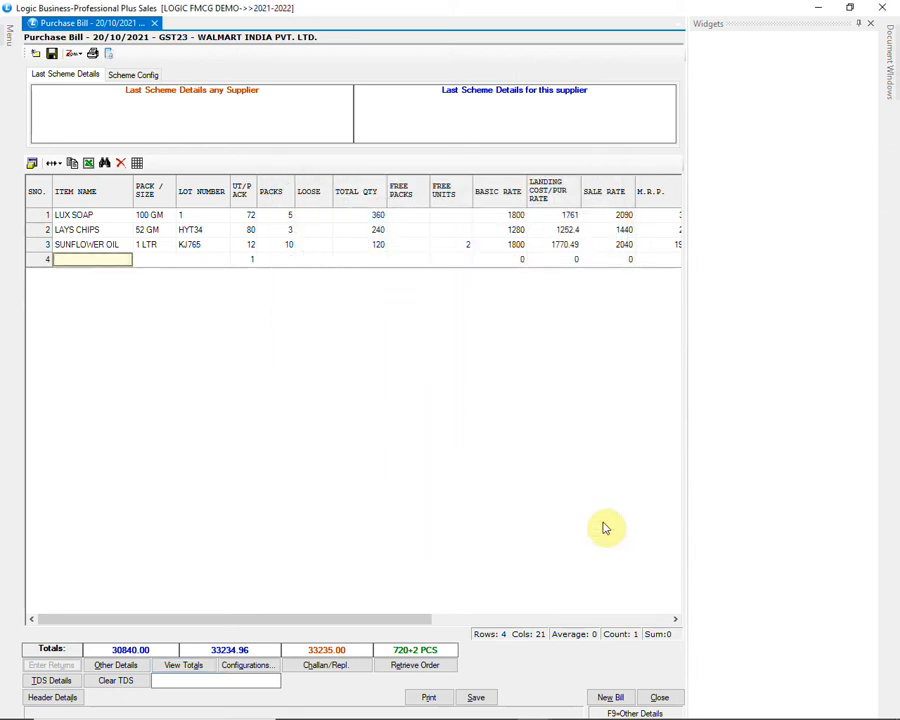
# Step: Save the purchase bill with WAREHOUSE as the godown for the stock
pyautogui.click(480, 697)
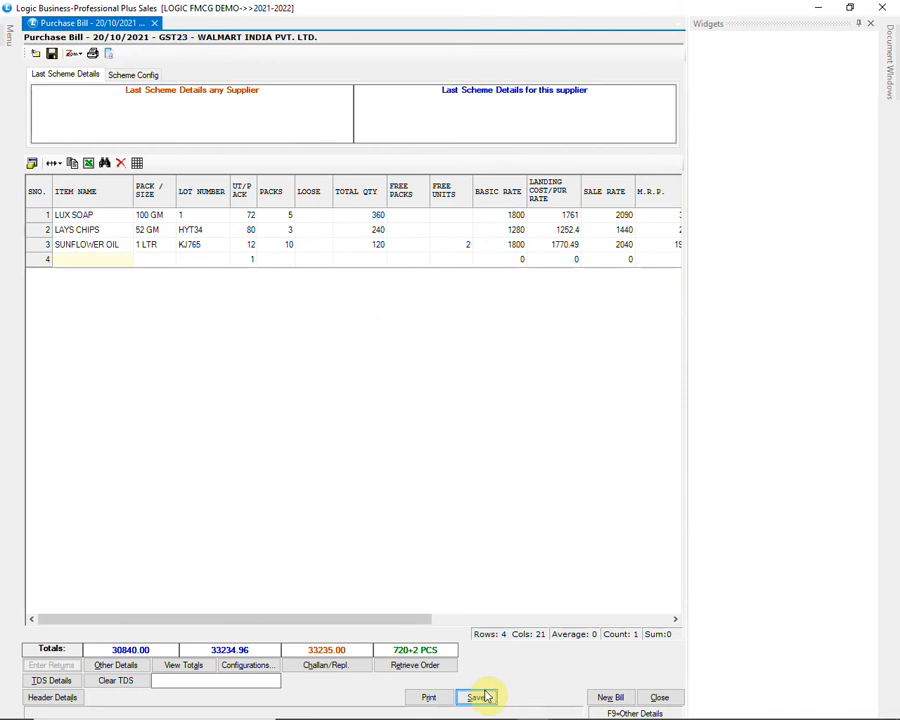
pyautogui.click(452, 418)
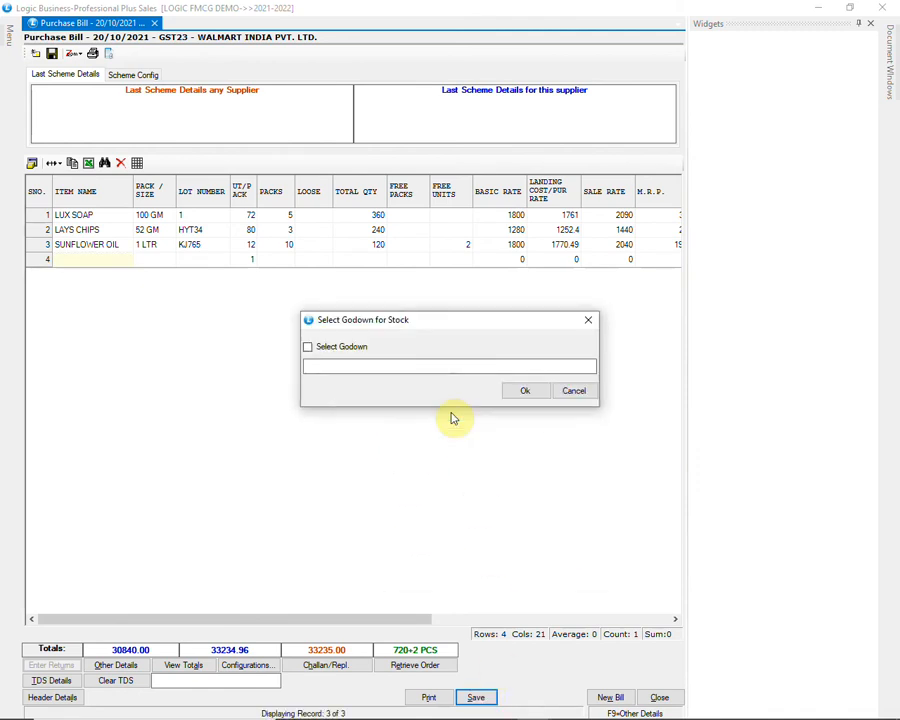
pyautogui.click(349, 347)
pyautogui.click(333, 428)
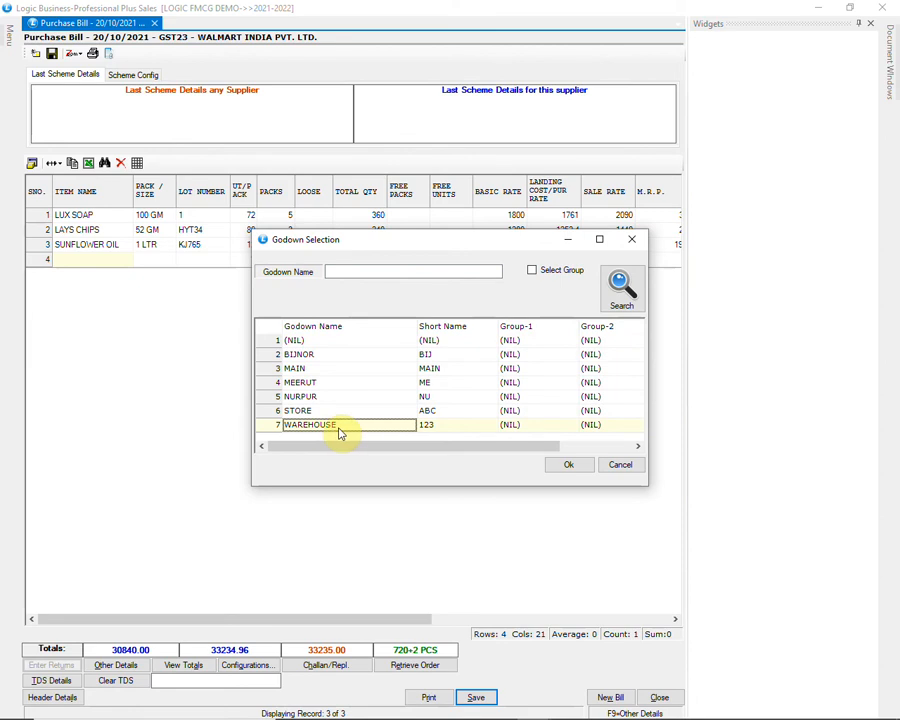
pyautogui.click(568, 464)
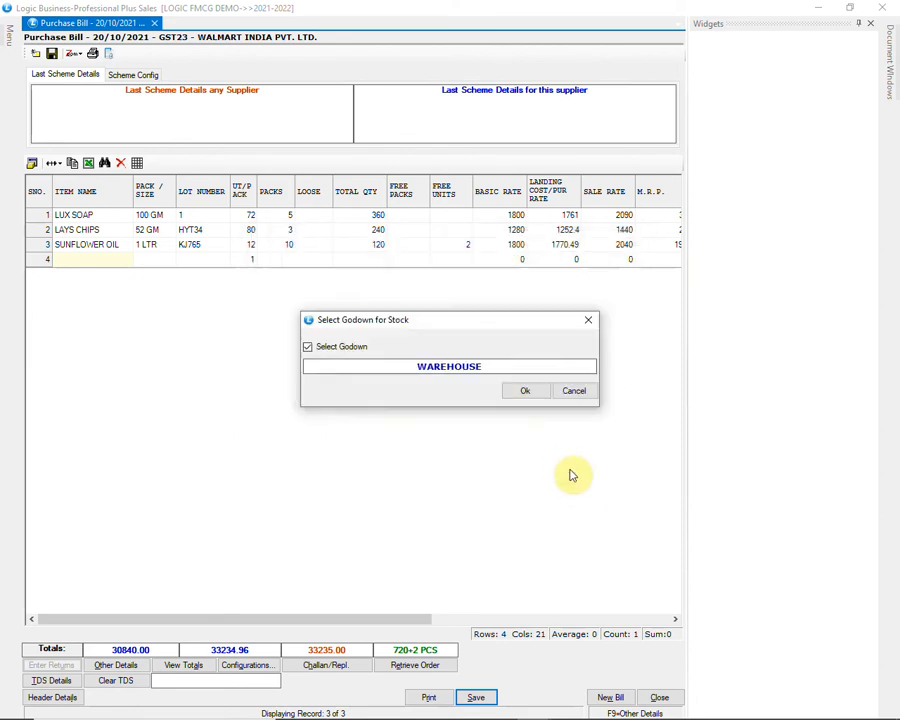
pyautogui.click(518, 391)
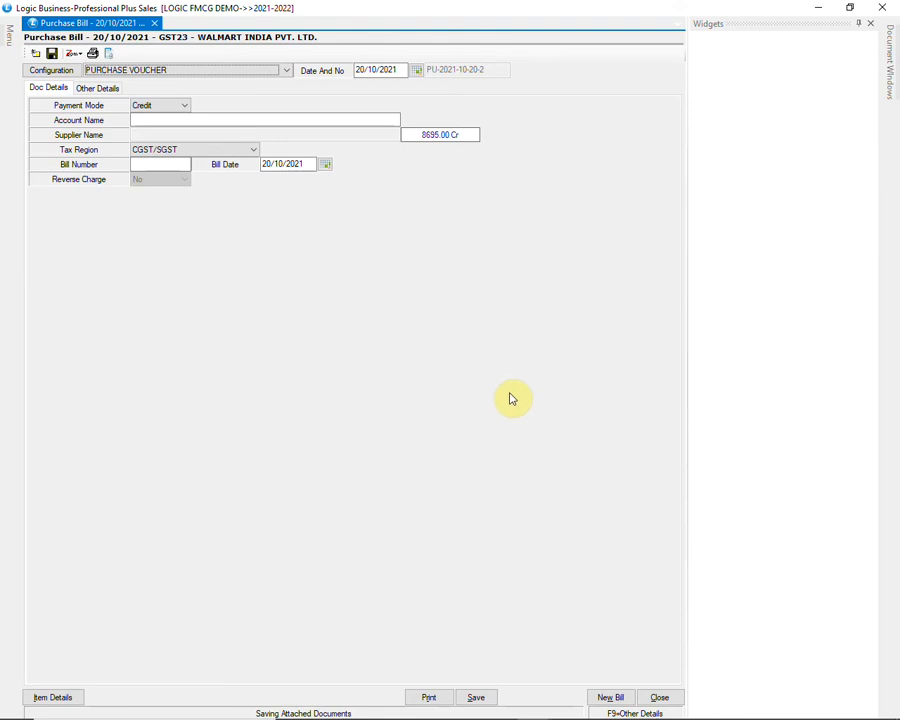
# Step: Start a godown-wise stock transfer, keeping the default configuration, document date and document number
pyautogui.click(14, 46)
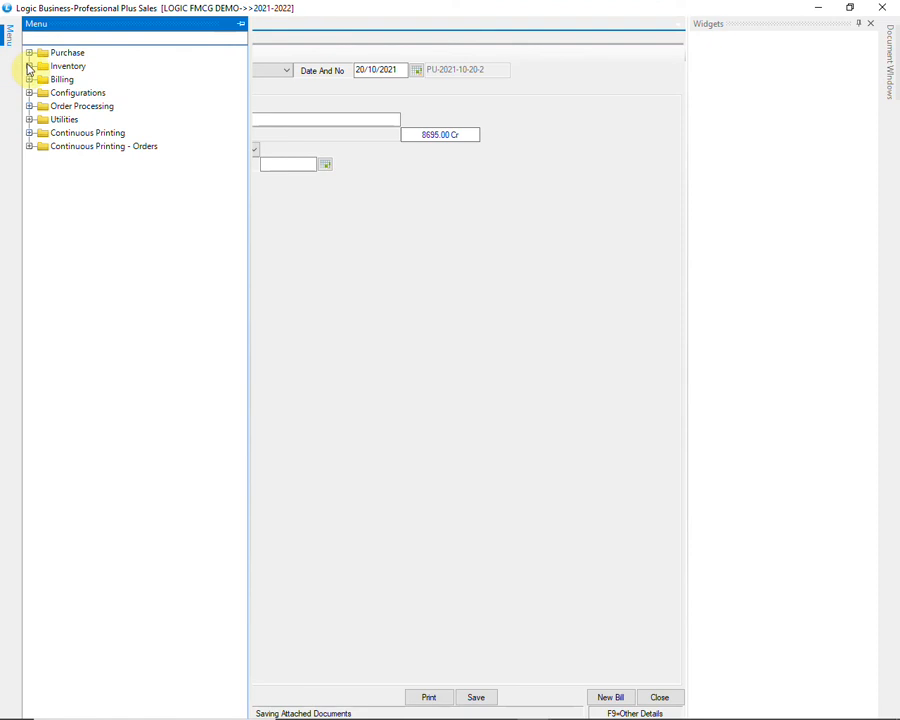
pyautogui.click(29, 66)
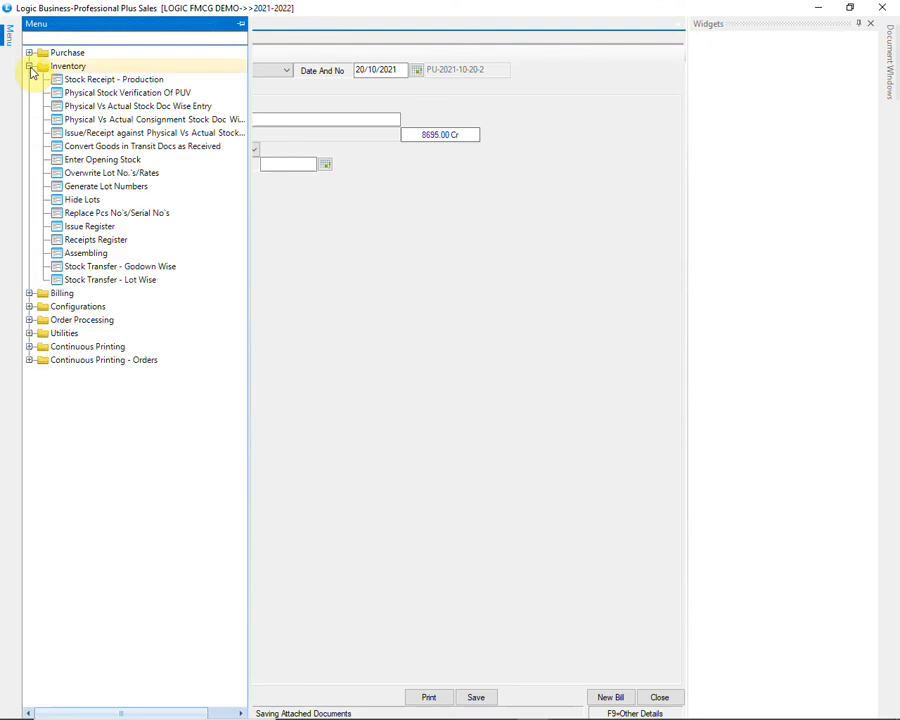
pyautogui.click(110, 267)
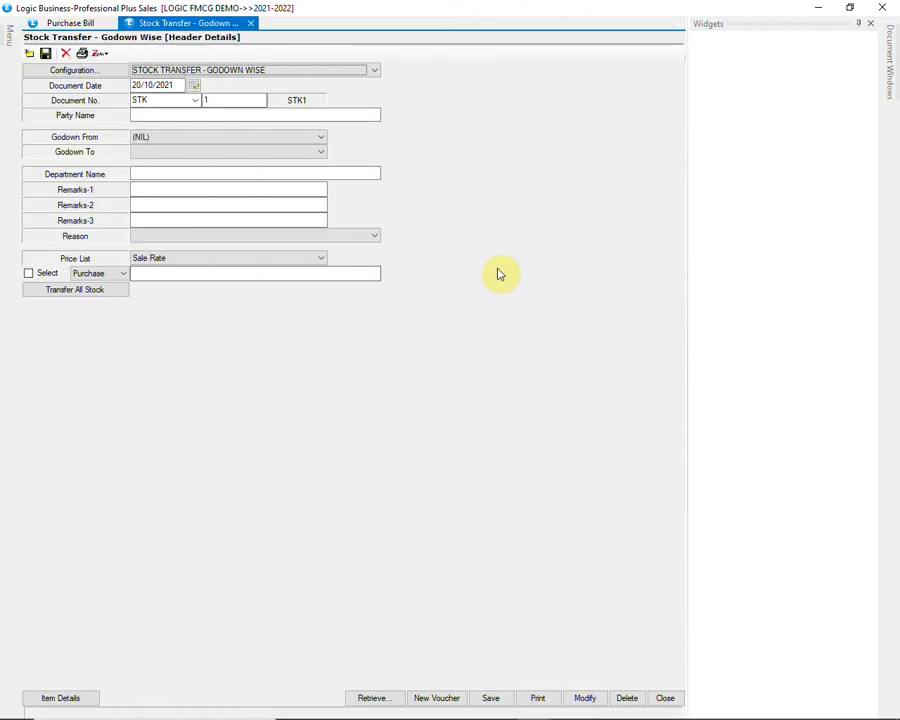
pyautogui.click(328, 71)
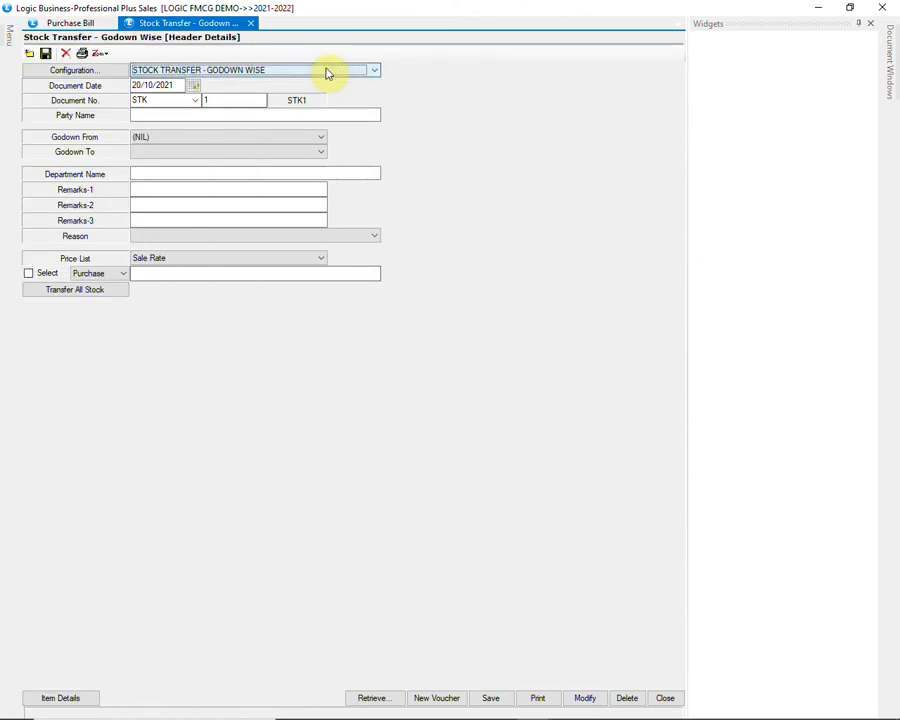
pyautogui.press('Return')
pyautogui.press('Return')
pyautogui.press('Return')
pyautogui.press('Return')
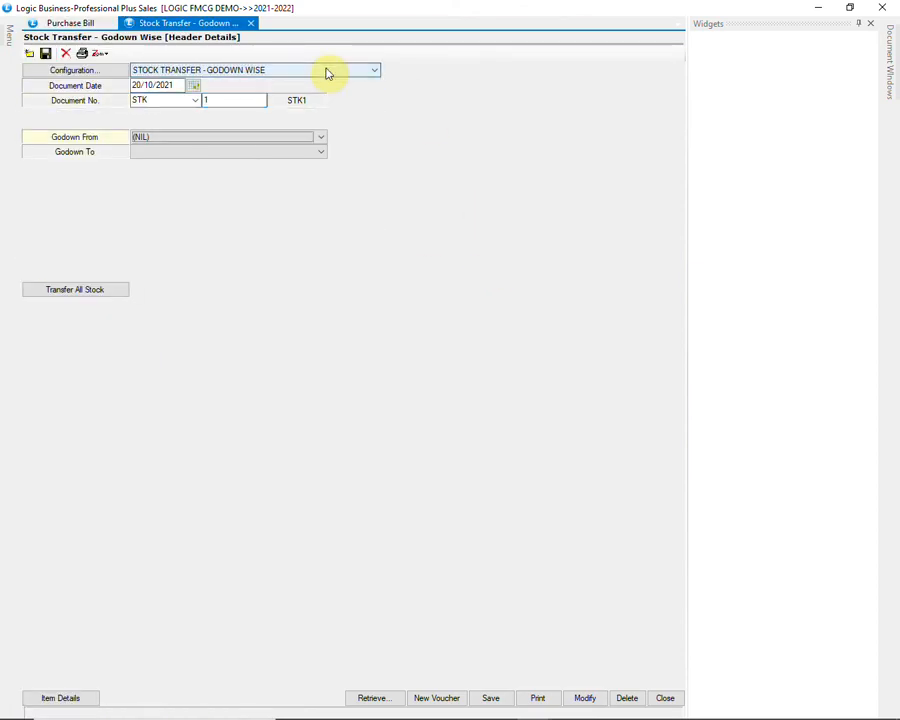
# Step: Set the stock transfer to go from the WAREHOUSE godown to the MAIN godown
pyautogui.press('Down')
pyautogui.press('Down')
pyautogui.press('Down')
pyautogui.press('Down')
pyautogui.press('Down')
pyautogui.press('Down')
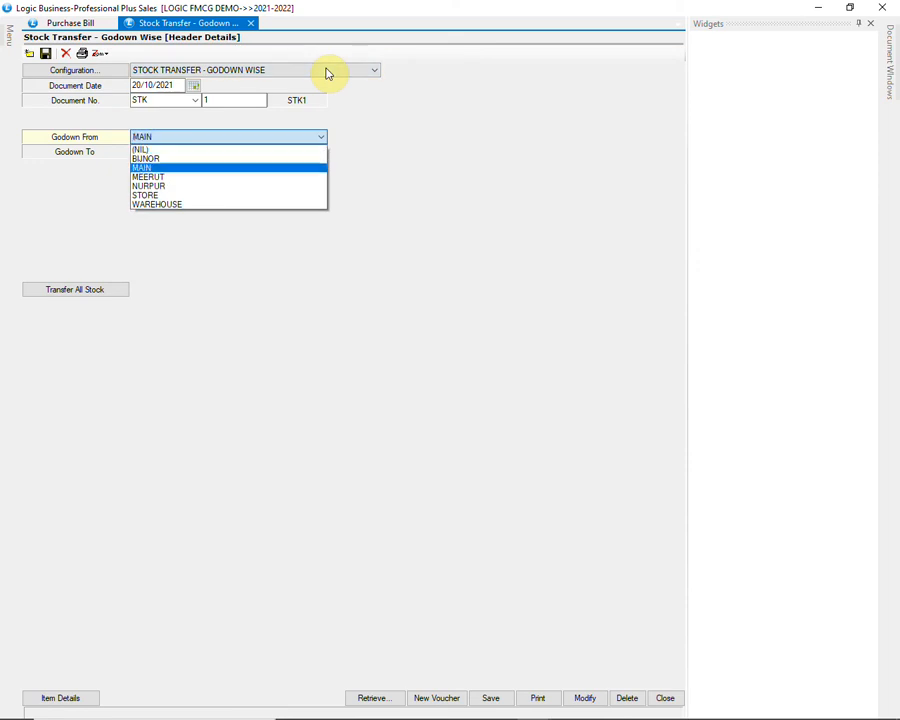
pyautogui.press('Return')
pyautogui.press('Down')
pyautogui.press('Down')
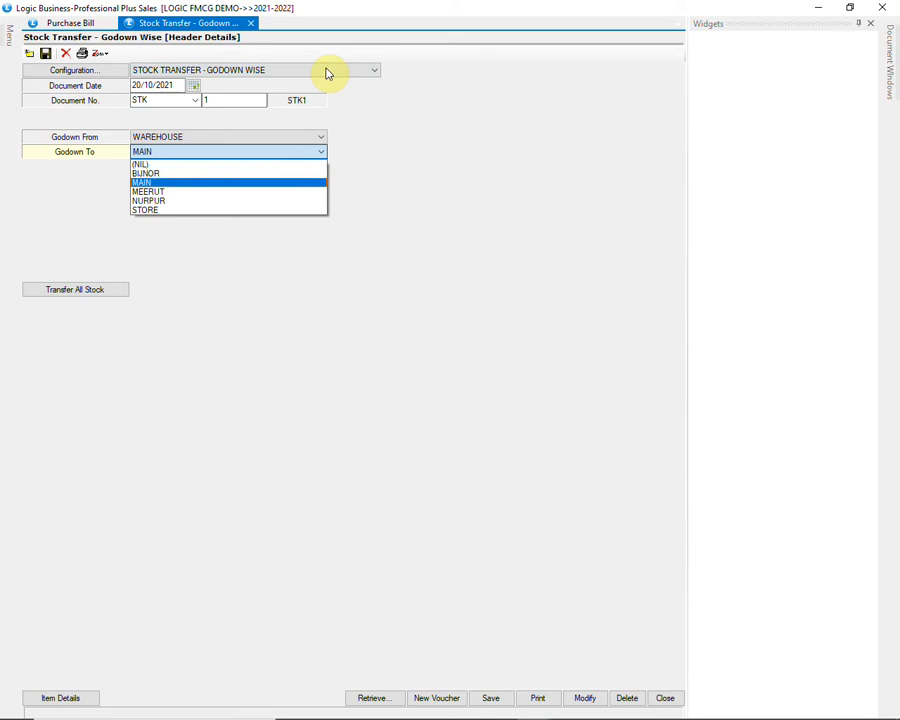
pyautogui.press('Down')
pyautogui.press('Down')
pyautogui.press('Down')
pyautogui.press('Up')
pyautogui.press('Up')
pyautogui.press('Up')
pyautogui.press('Return')
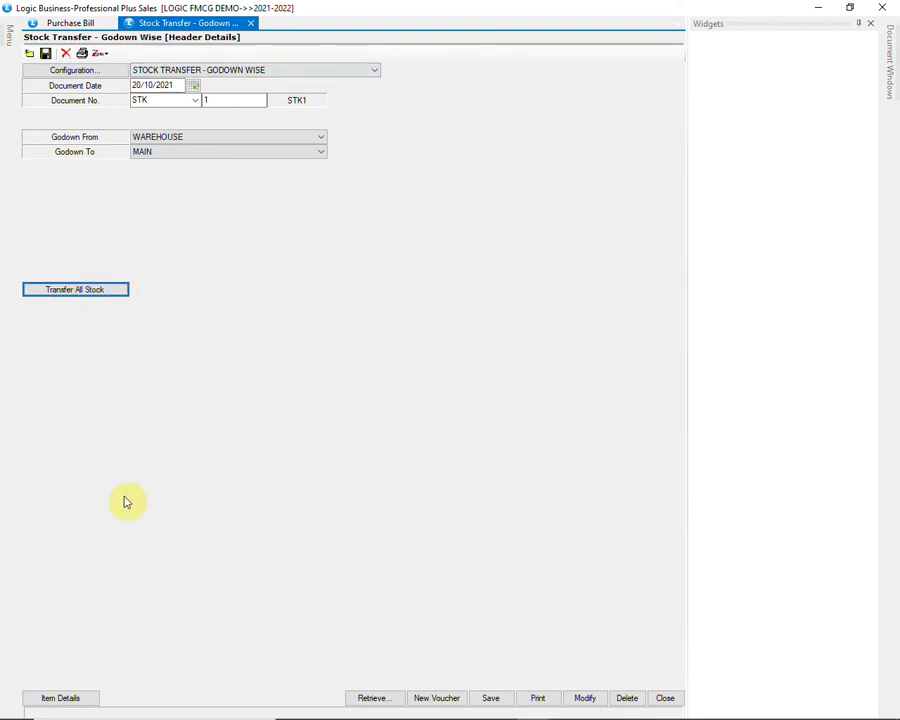
# Step: Add LUX SOAP in the 100 GM pack size from lot 1 as the transfer's first item
pyautogui.click(80, 695)
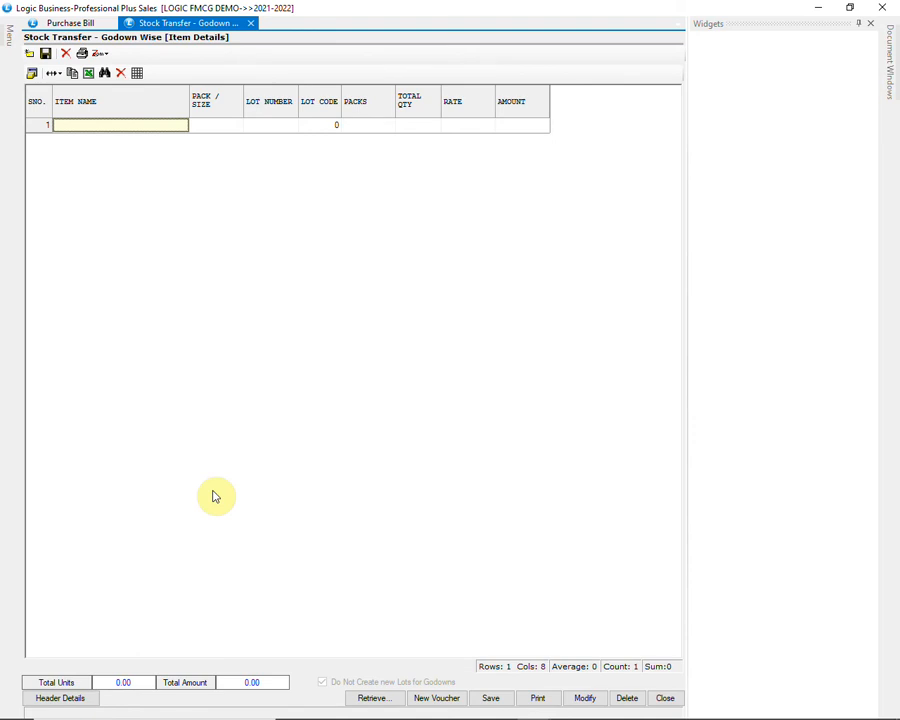
pyautogui.write('LUX')
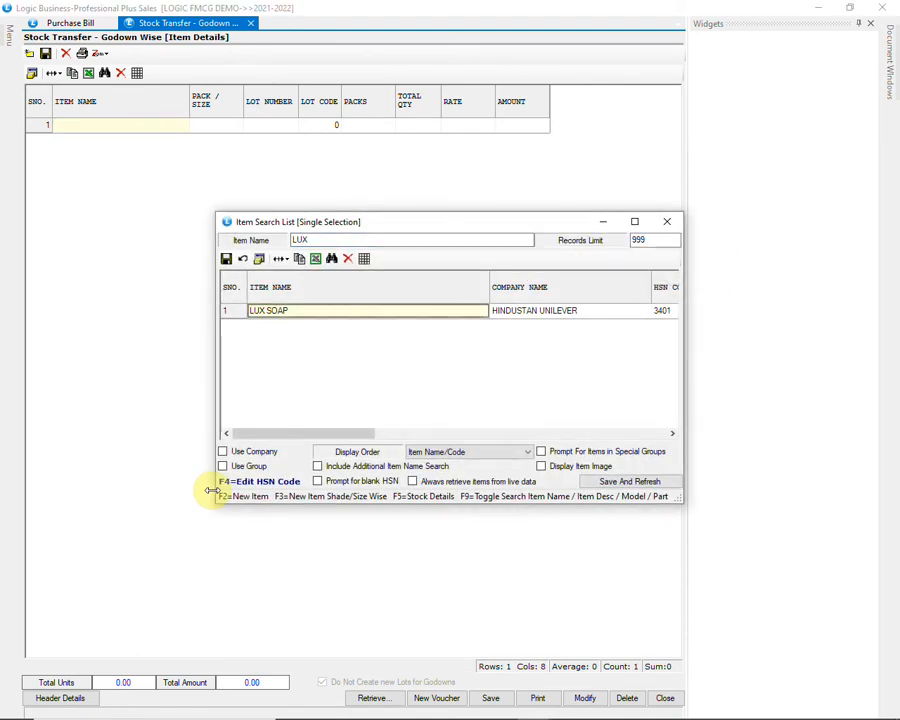
pyautogui.press('Return')
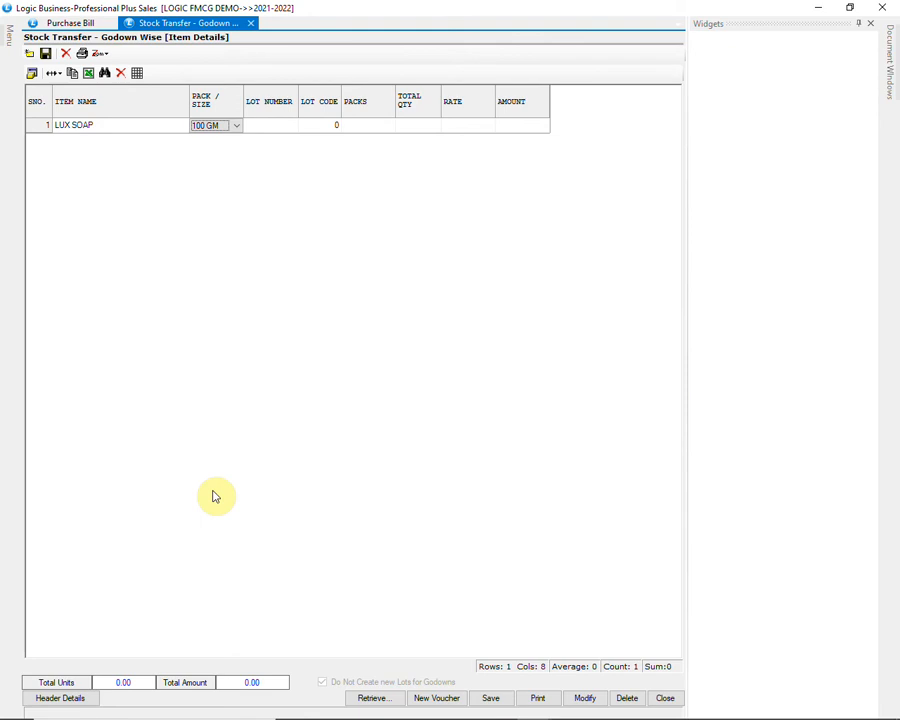
pyautogui.press('Return')
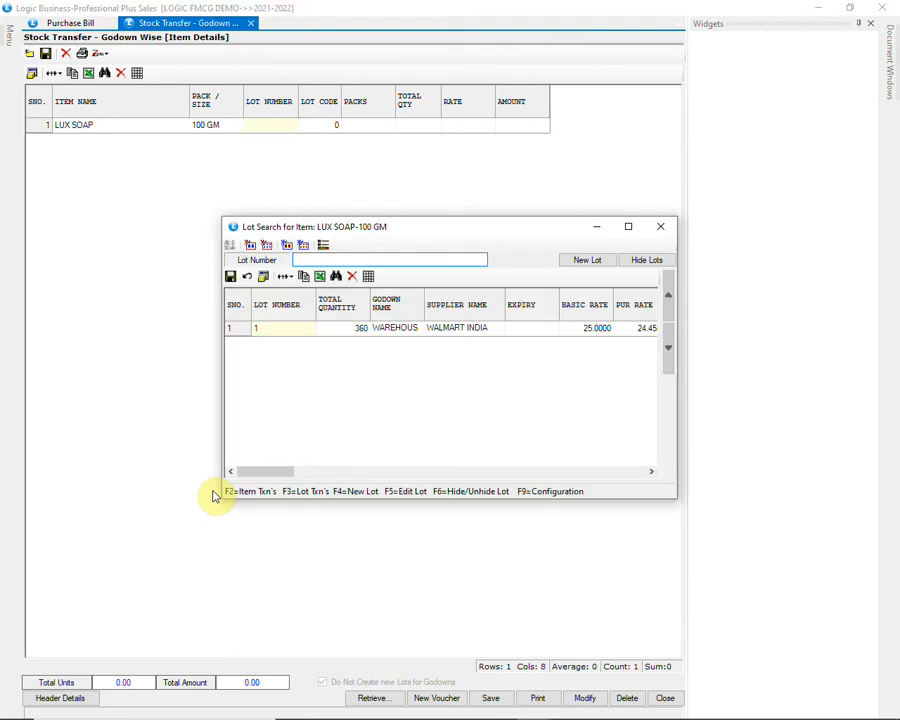
pyautogui.press('Down')
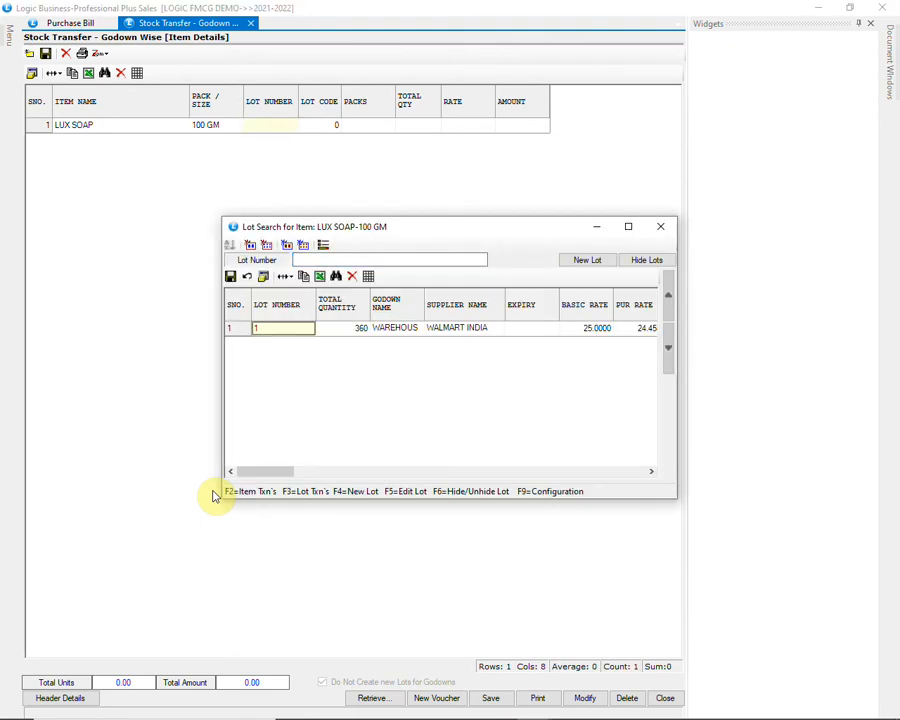
pyautogui.press('Return')
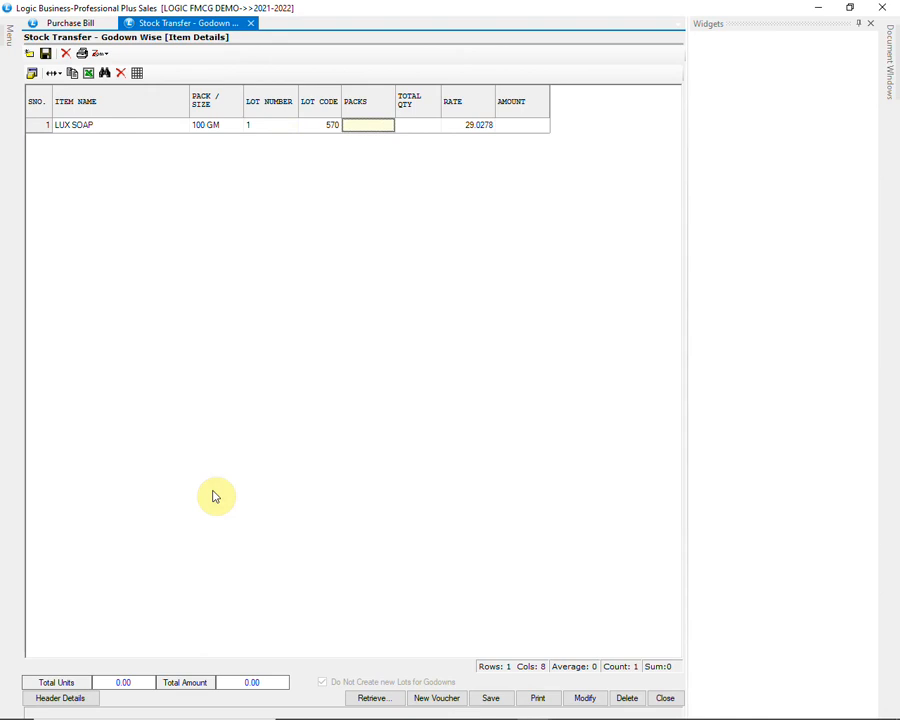
# Step: Use the CASE conversion factor for LUX SOAP, enter 3 packs and complete the row
pyautogui.press('Return')
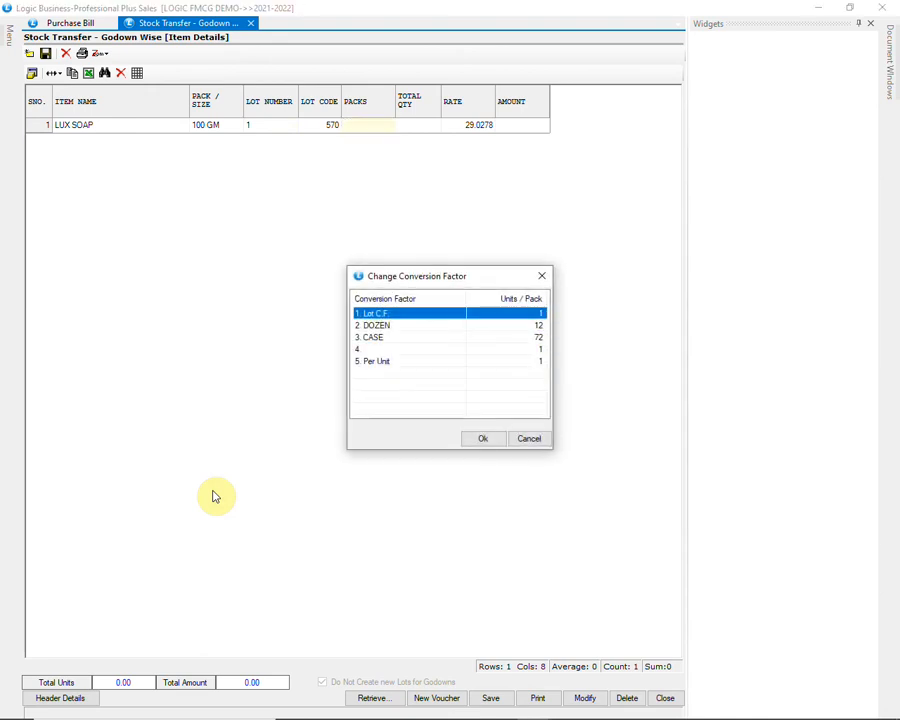
pyautogui.press('Down')
pyautogui.press('Down')
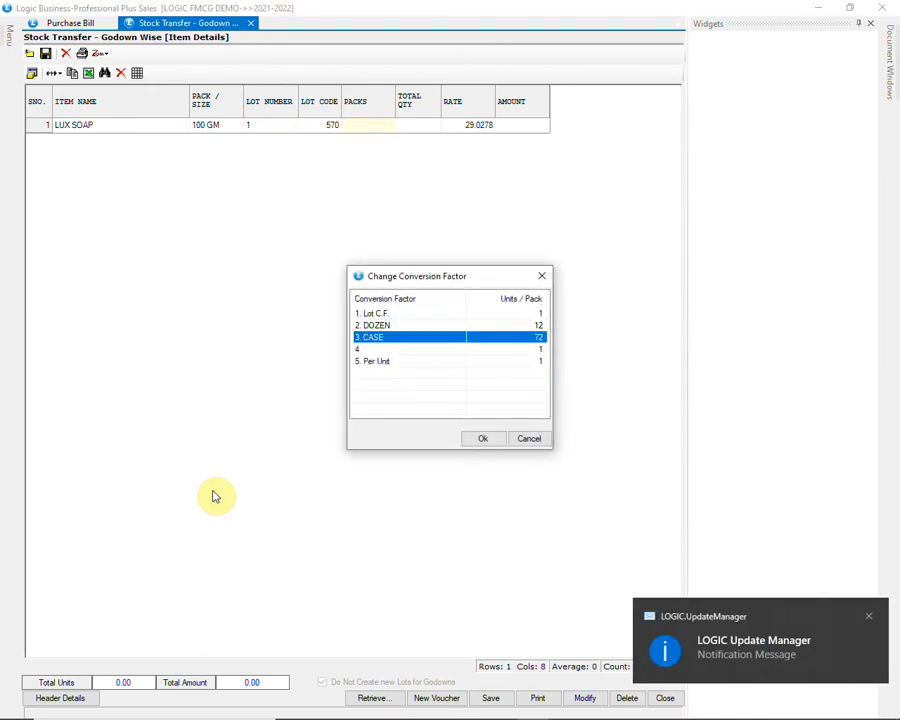
pyautogui.press('Return')
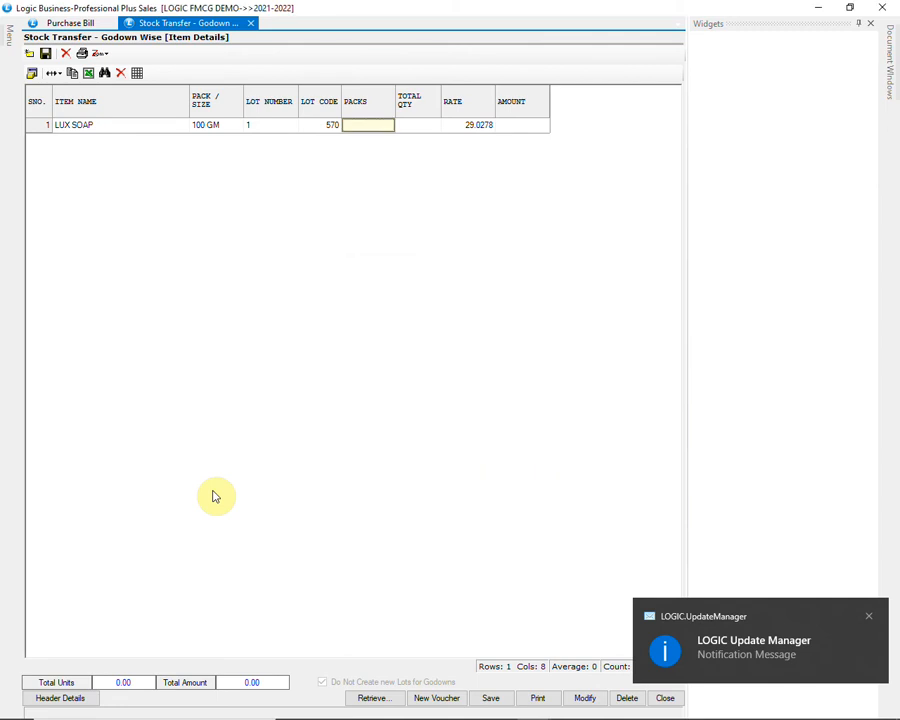
pyautogui.write('3')
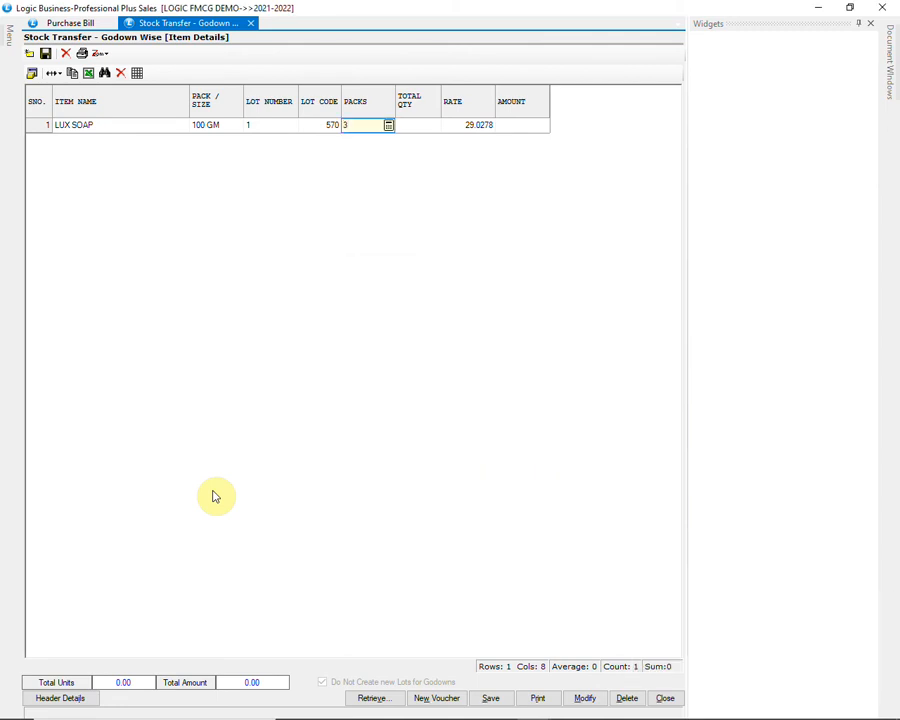
pyautogui.press('Return')
pyautogui.press('Return')
pyautogui.press('Return')
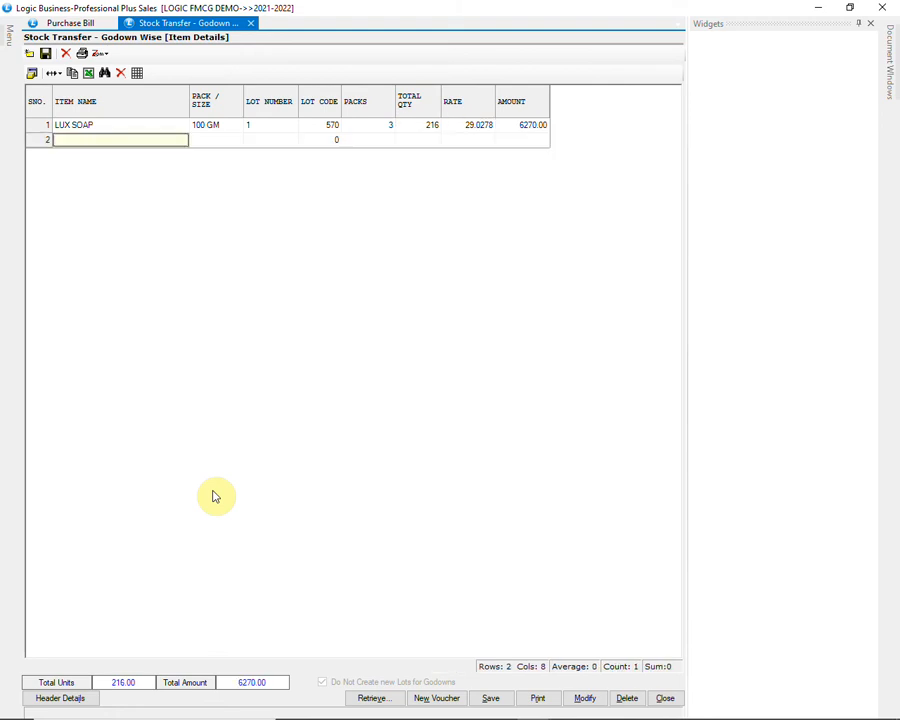
# Step: Save the stock transfer, then close the transfer and purchase bill windows
pyautogui.click(488, 696)
pyautogui.click(420, 412)
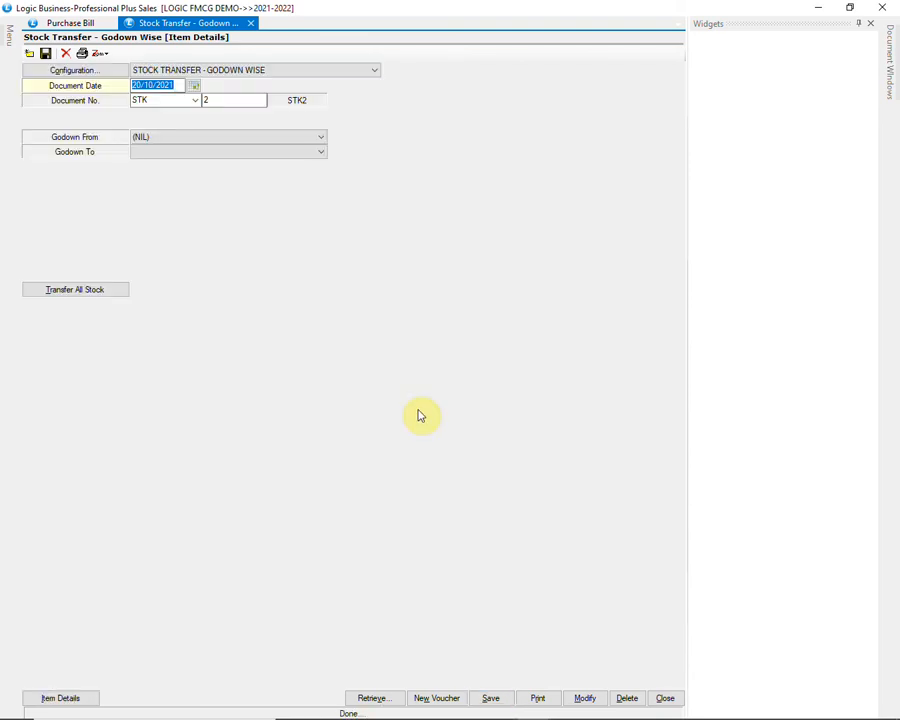
pyautogui.click(665, 698)
pyautogui.click(662, 698)
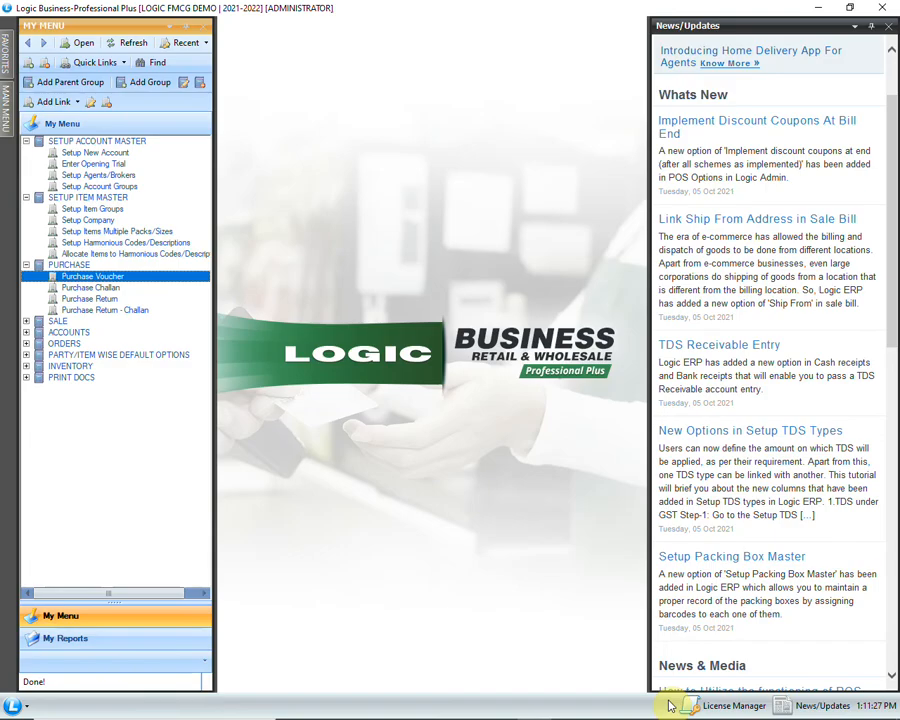
# Step: Start a purchase return and search for the WALMART INDIA PVT. LTD. account as its supplier
pyautogui.doubleClick(108, 298)
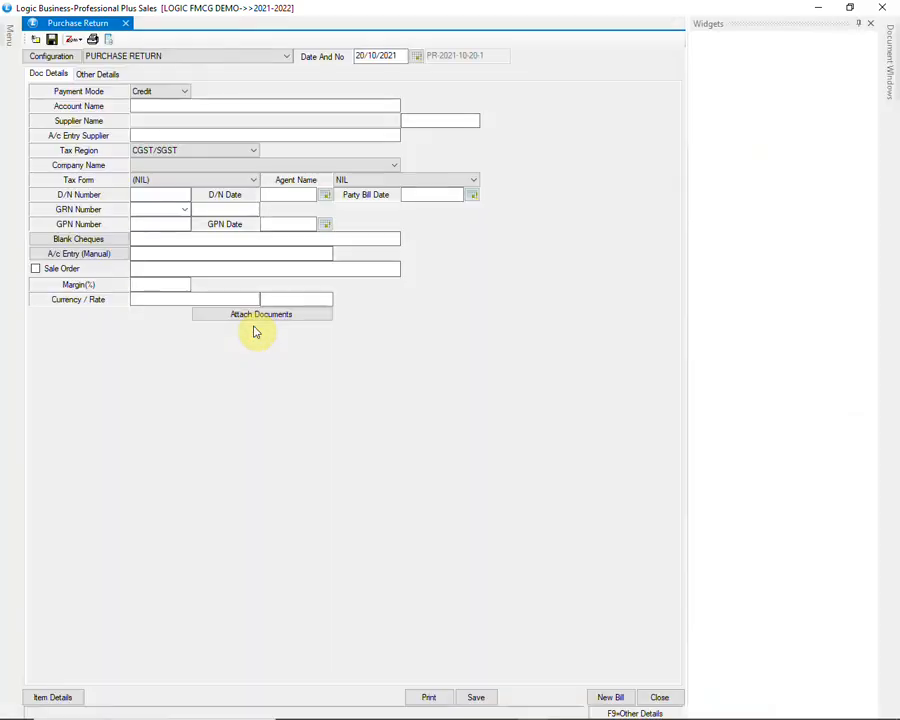
pyautogui.write('WAL')
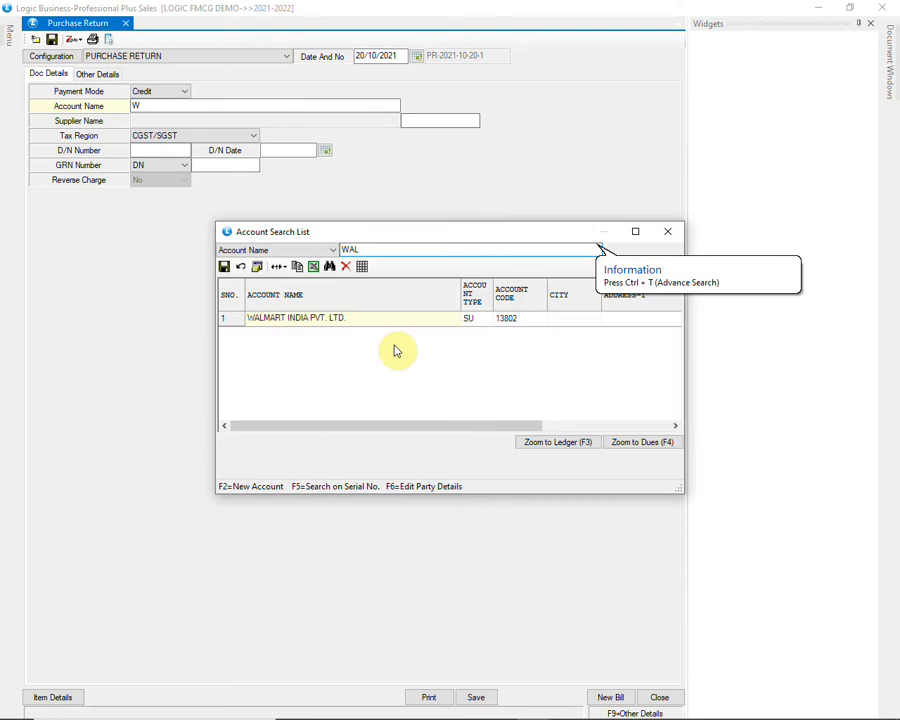
# Step: Complete the purchase return header with WALMART INDIA PVT. LTD. as account, D/N number 1 and D/N date 20/10/2021
pyautogui.press('Return')
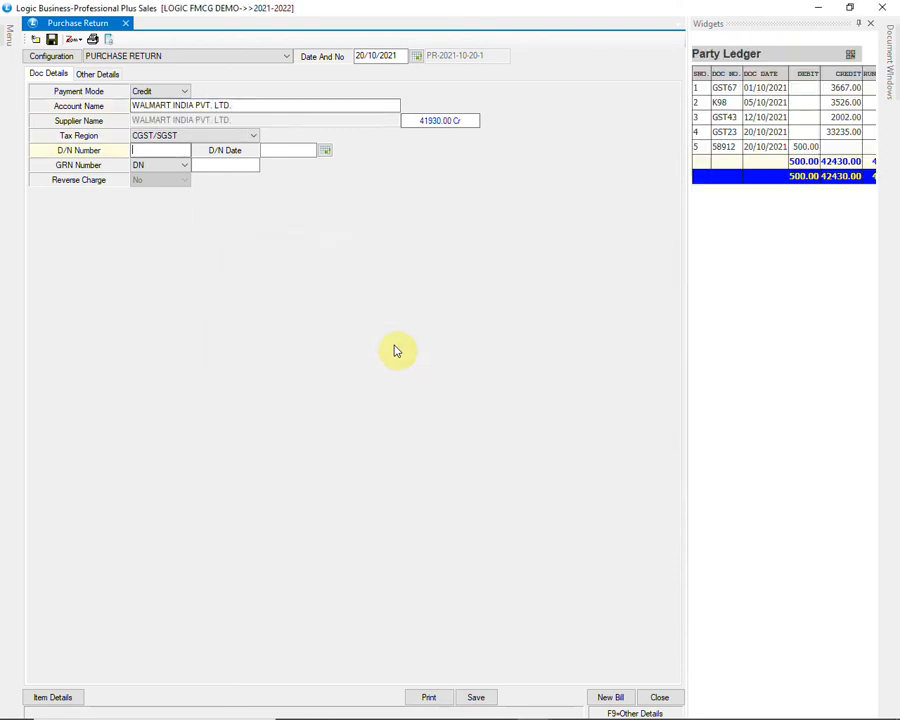
pyautogui.write('1')
pyautogui.press('Return')
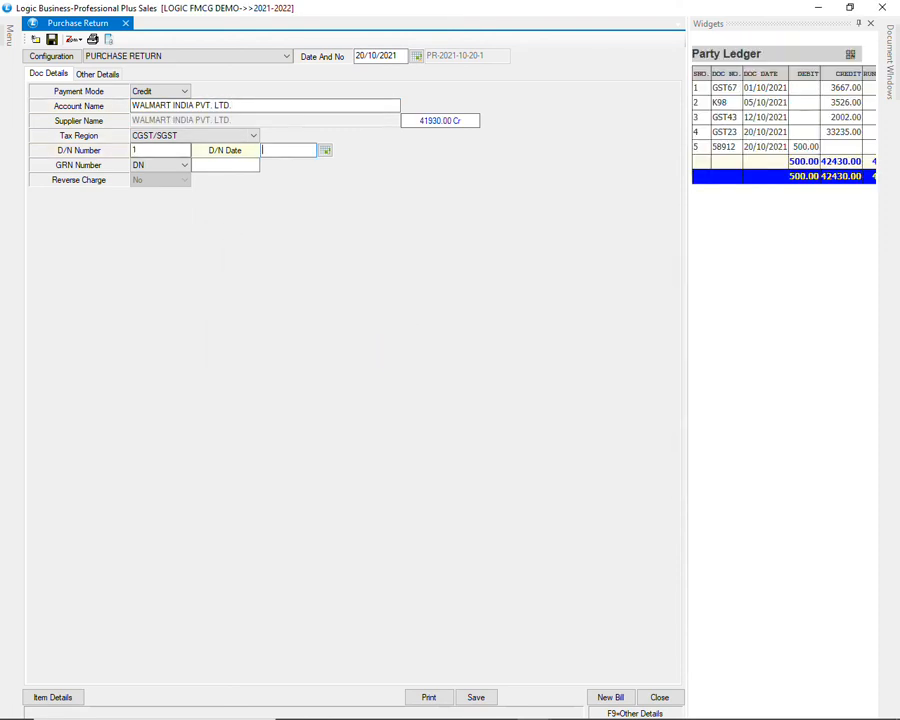
pyautogui.write('20/10/2021')
pyautogui.press('Return')
pyautogui.press('Return')
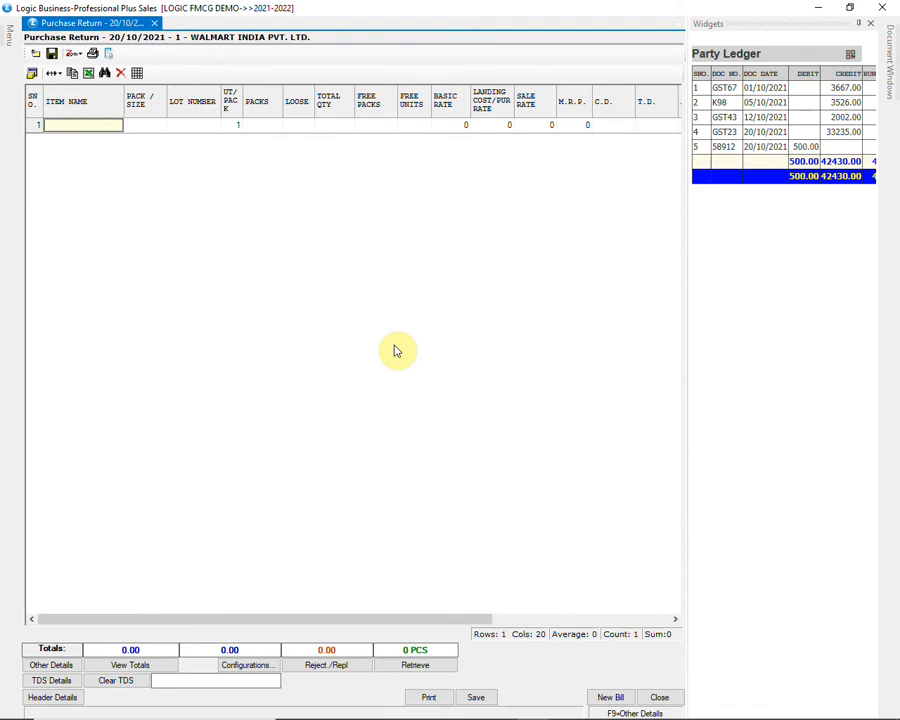
# Step: Add LUX SOAP 100 GM as the first return item, using lot 1 from the warehouse godown
pyautogui.write('LU')
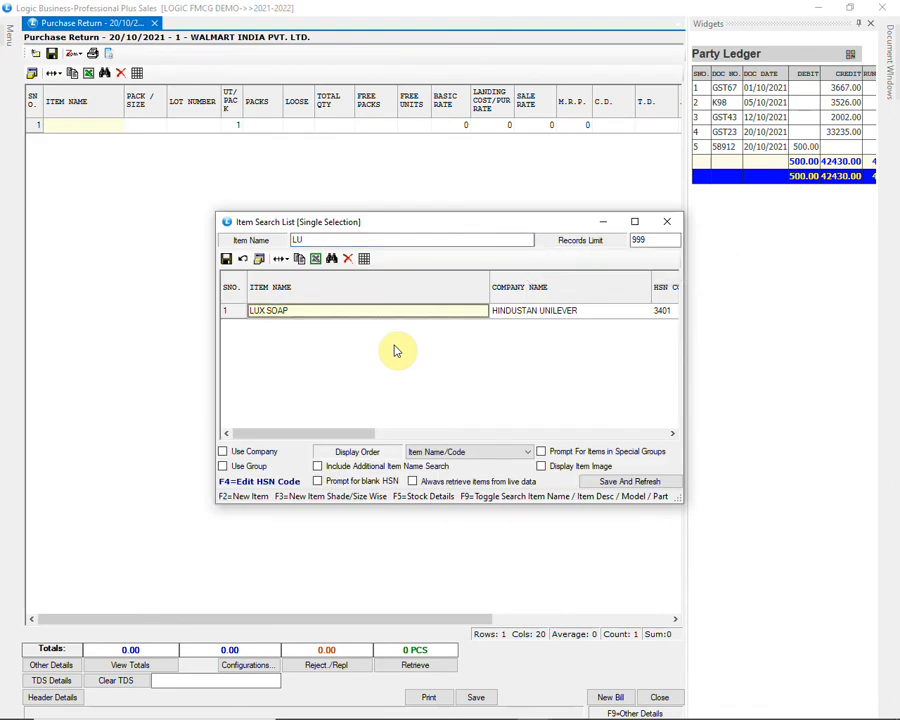
pyautogui.press('Return')
pyautogui.press('Return')
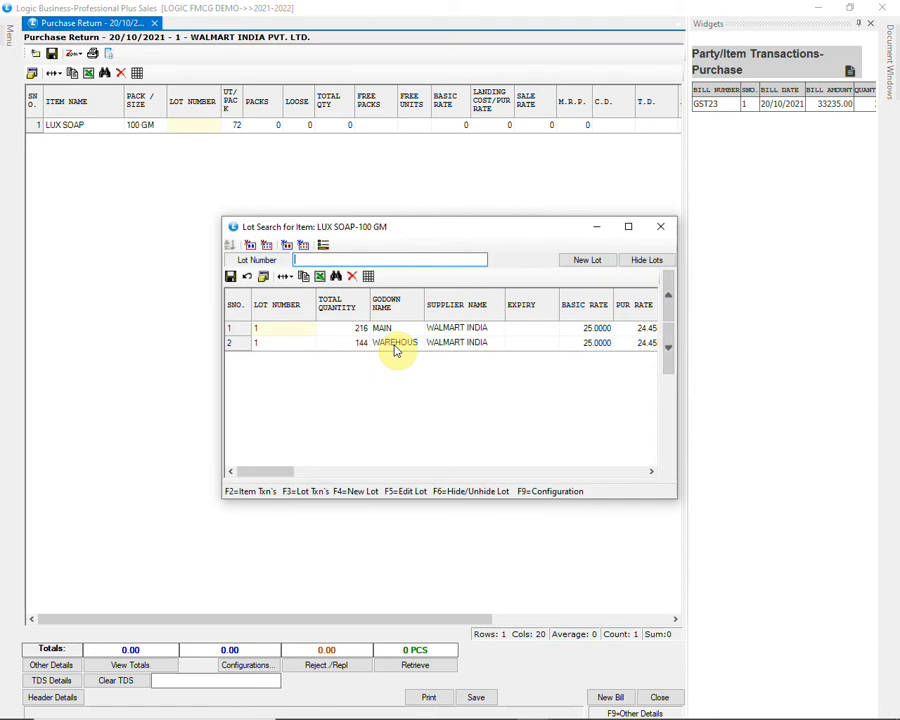
pyautogui.click(406, 404)
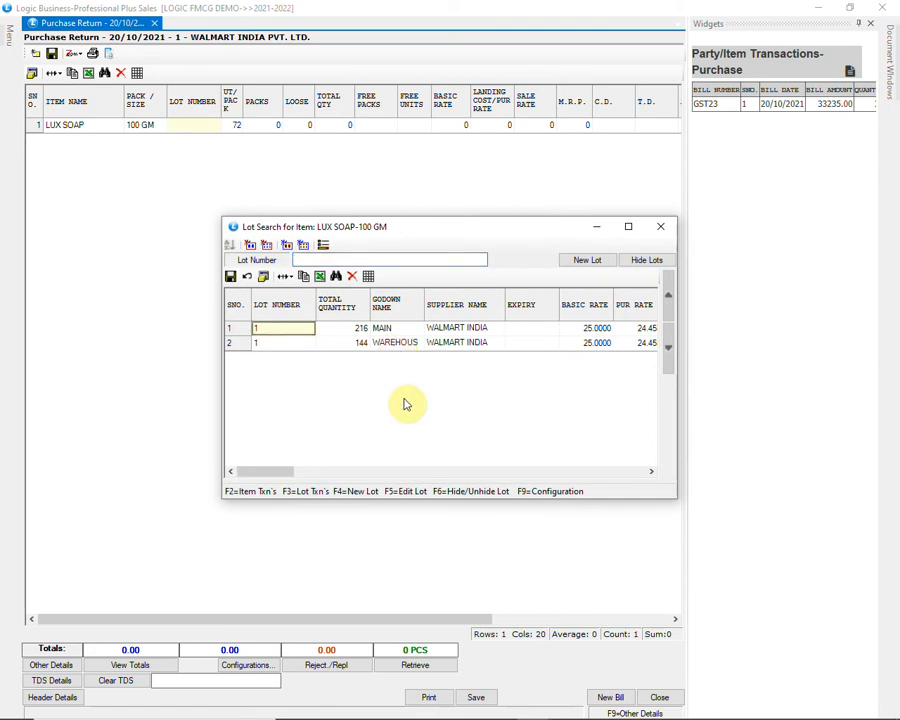
pyautogui.press('Down')
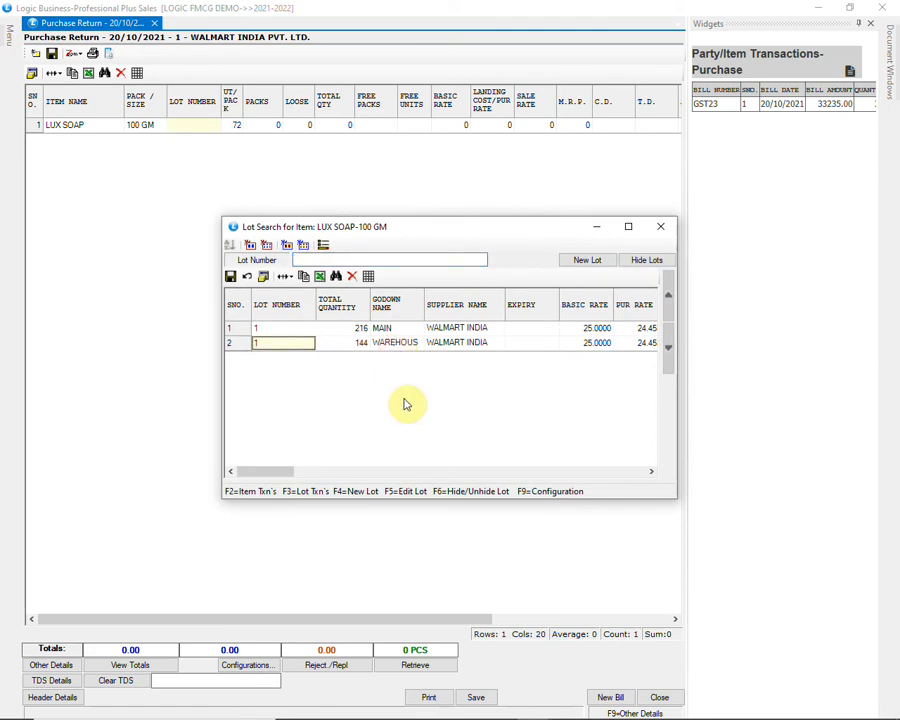
pyautogui.press('Return')
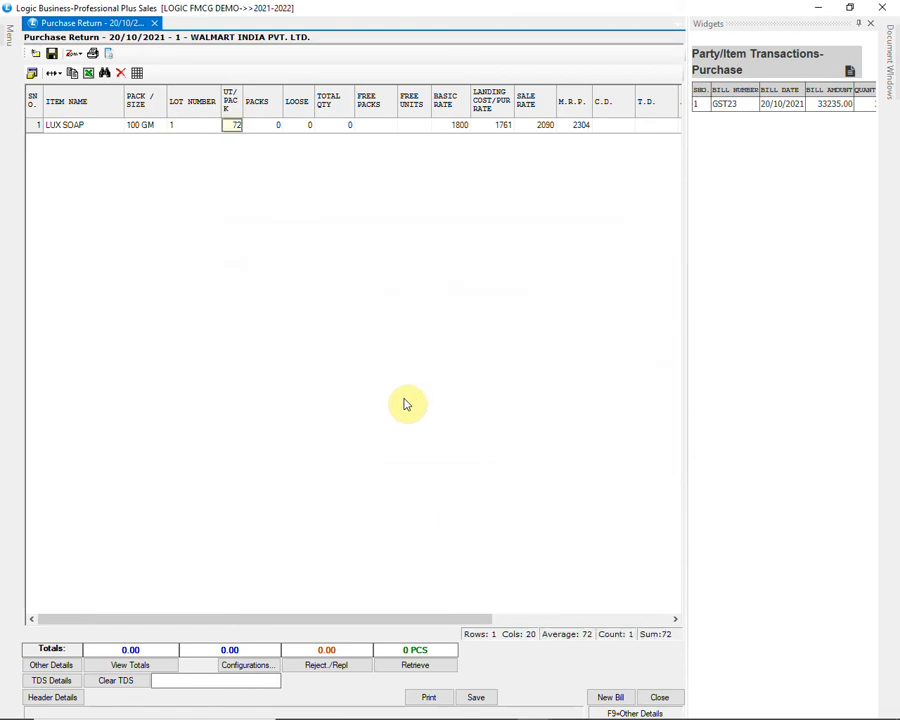
# Step: Set the LUX SOAP packs to 1 and accept the default rates to complete the item row
pyautogui.press('Return')
pyautogui.write('1')
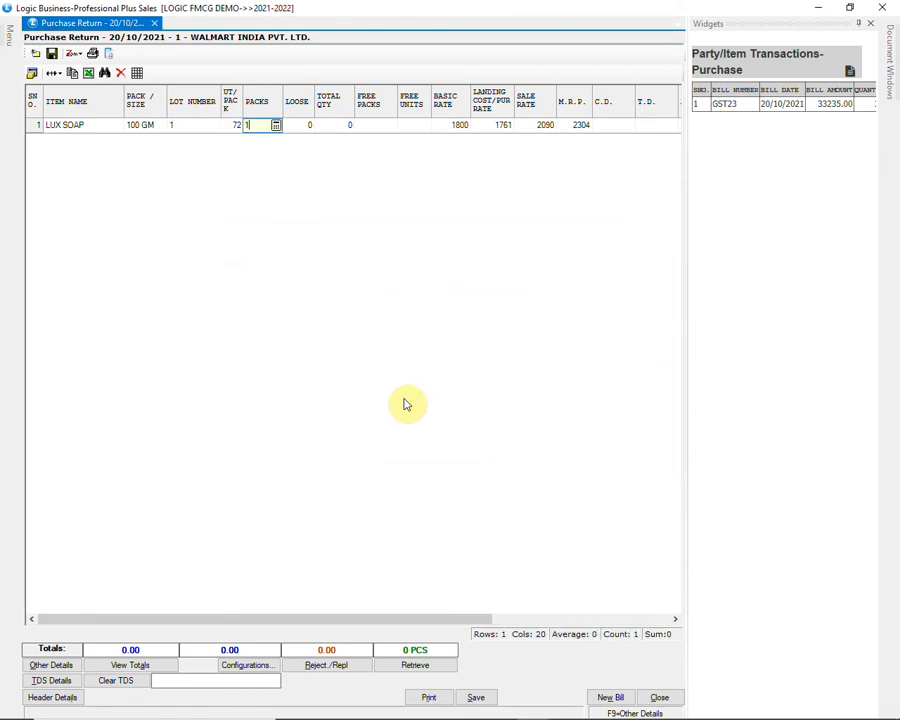
pyautogui.press('Return')
pyautogui.press('Return')
pyautogui.press('Return')
pyautogui.press('Return')
pyautogui.press('Return')
pyautogui.press('Return')
pyautogui.press('Return')
pyautogui.press('Return')
pyautogui.press('Return')
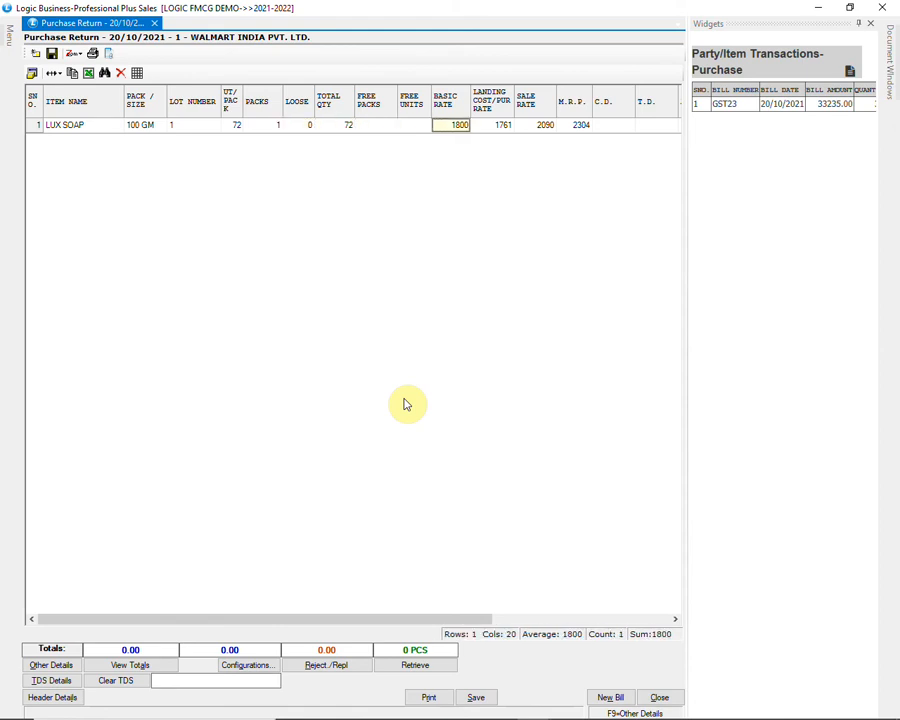
pyautogui.press('Return')
pyautogui.press('Return')
pyautogui.press('Return')
pyautogui.press('Return')
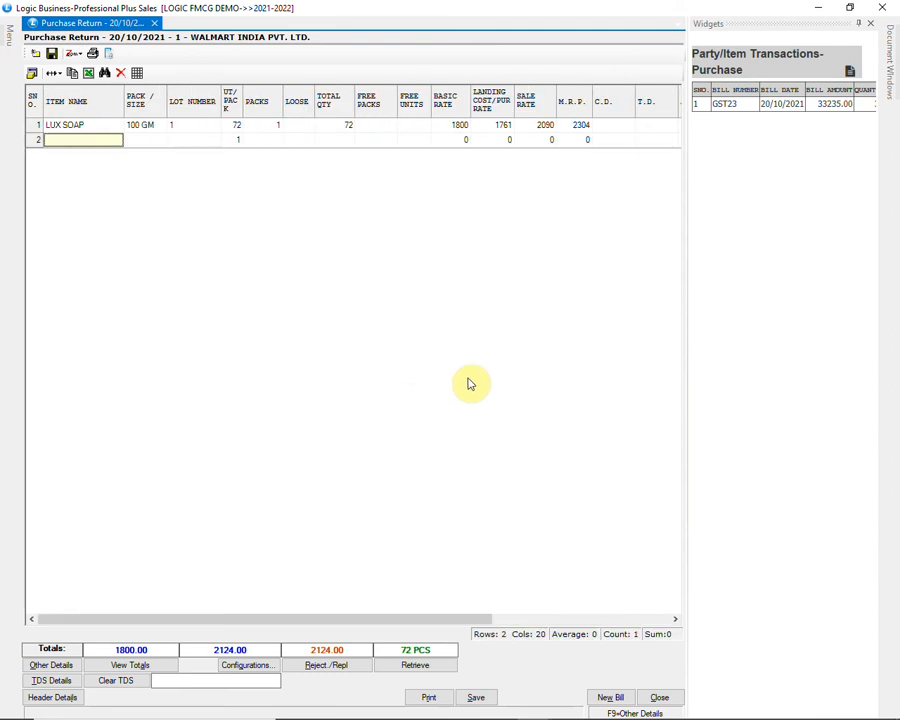
# Step: Review the purchase return's totals, then save the return and close its form
pyautogui.click(156, 668)
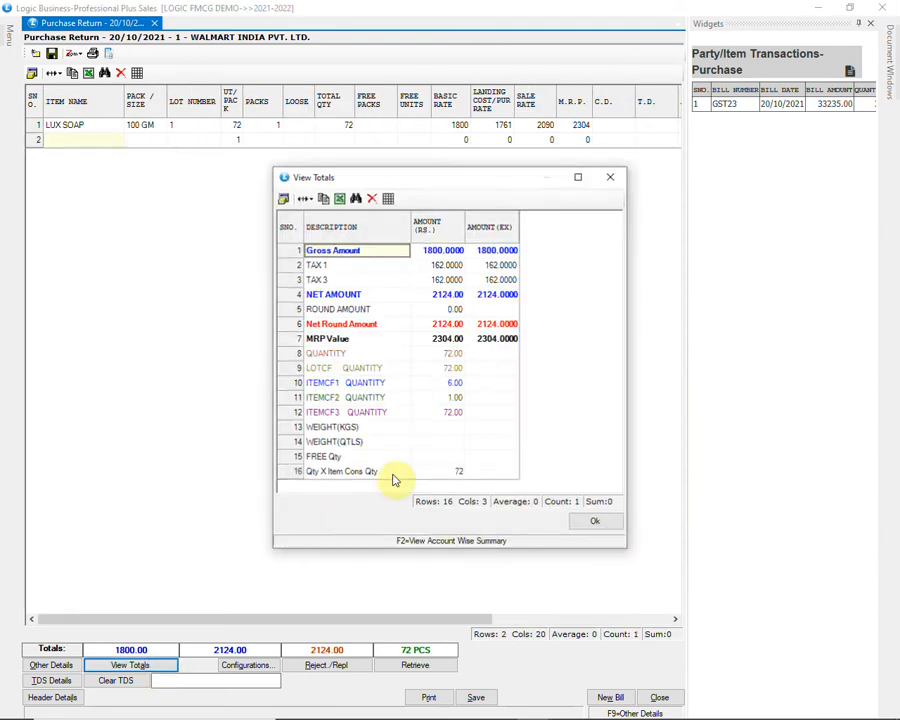
pyautogui.click(595, 521)
pyautogui.click(474, 698)
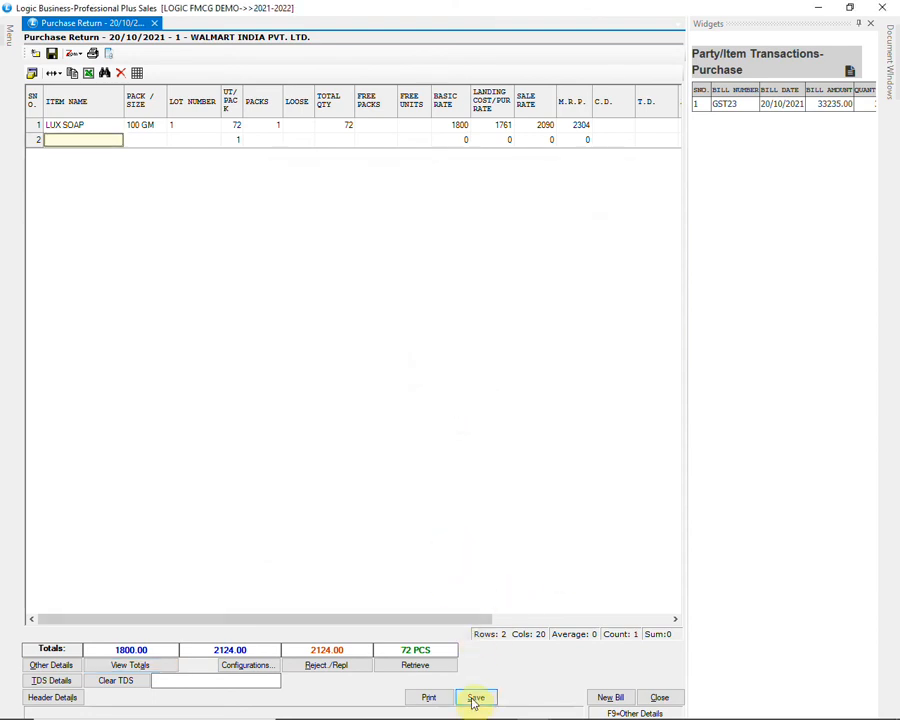
pyautogui.click(425, 416)
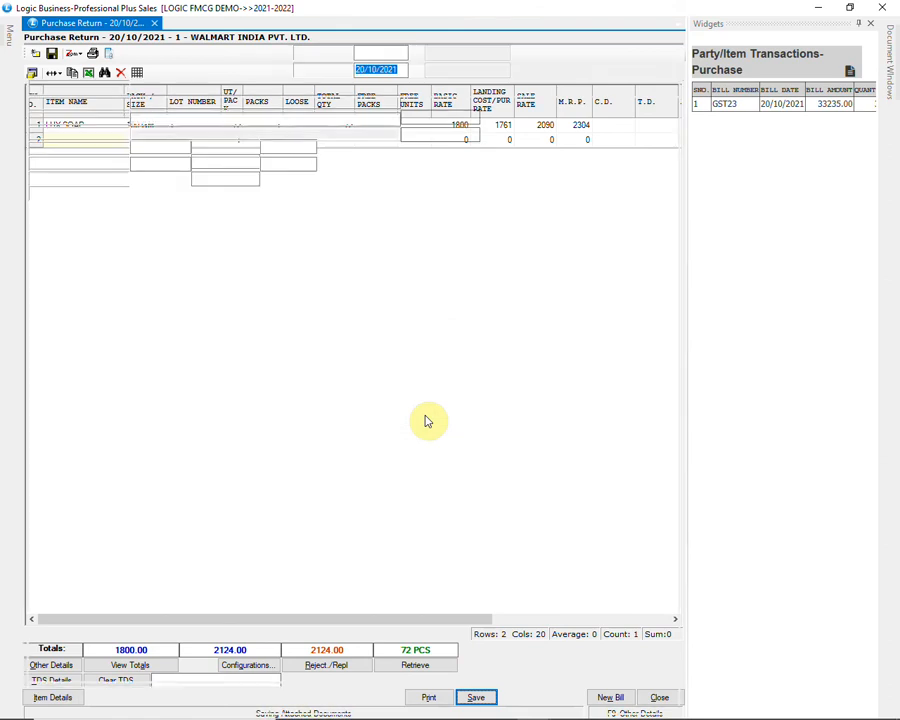
pyautogui.click(661, 697)
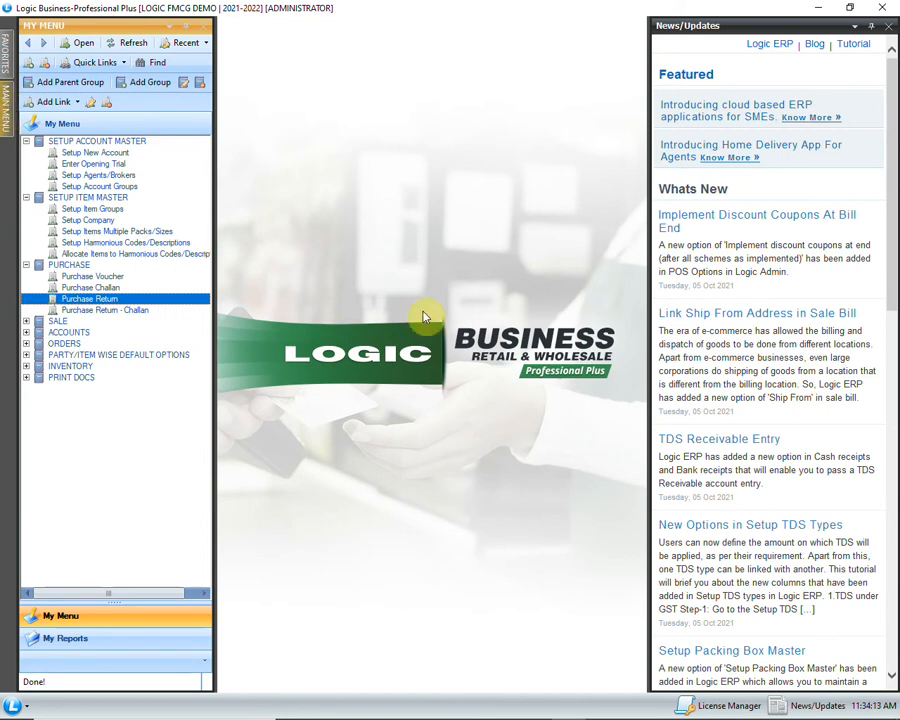
# Step: Open the Setup Schemes form from the setup configurations
pyautogui.click(4, 115)
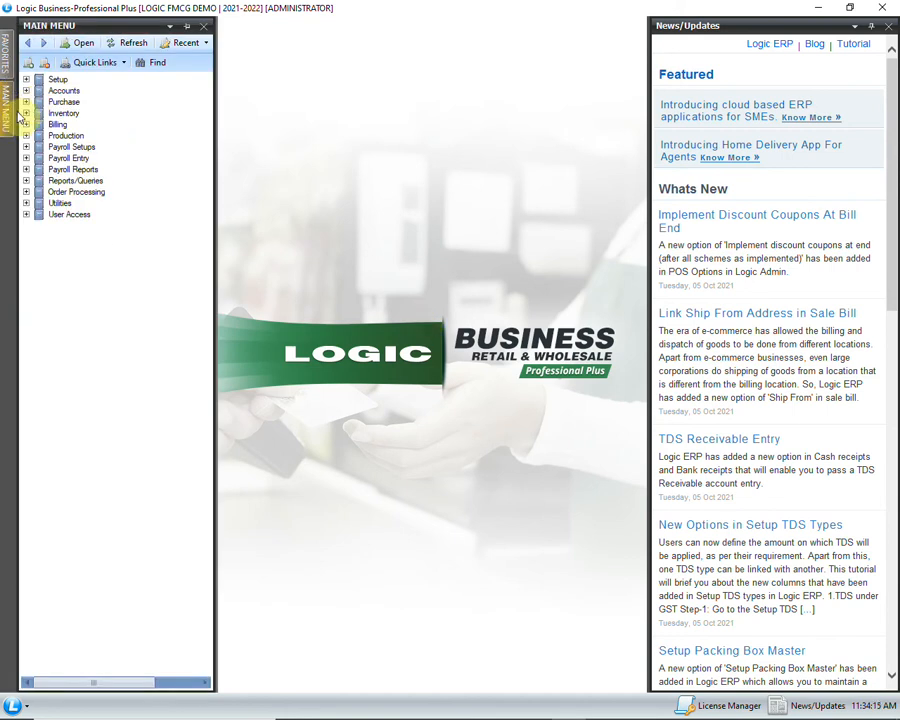
pyautogui.click(27, 80)
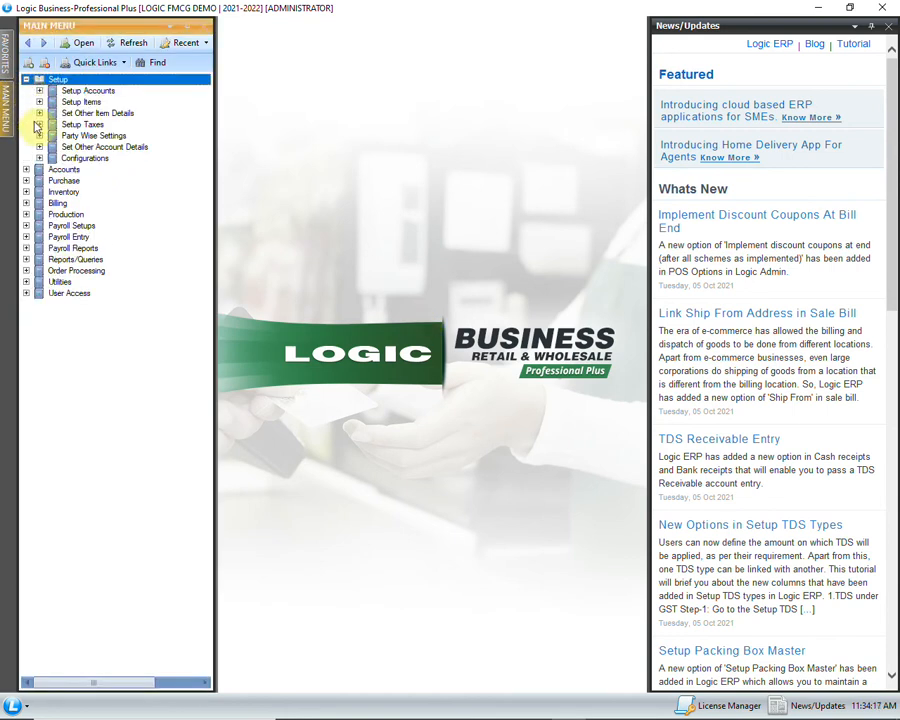
pyautogui.click(39, 158)
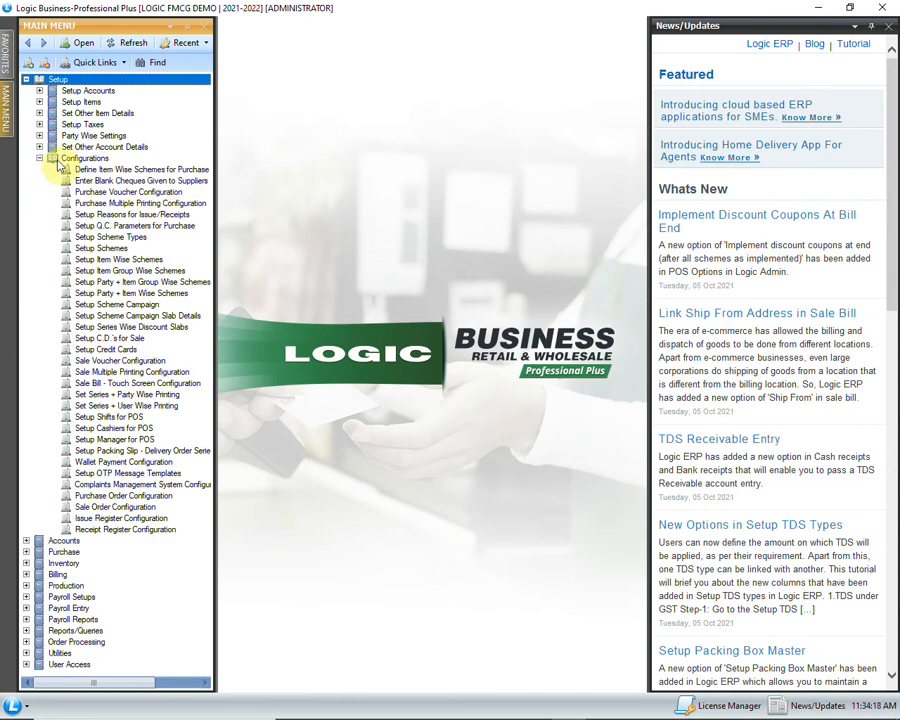
pyautogui.doubleClick(105, 248)
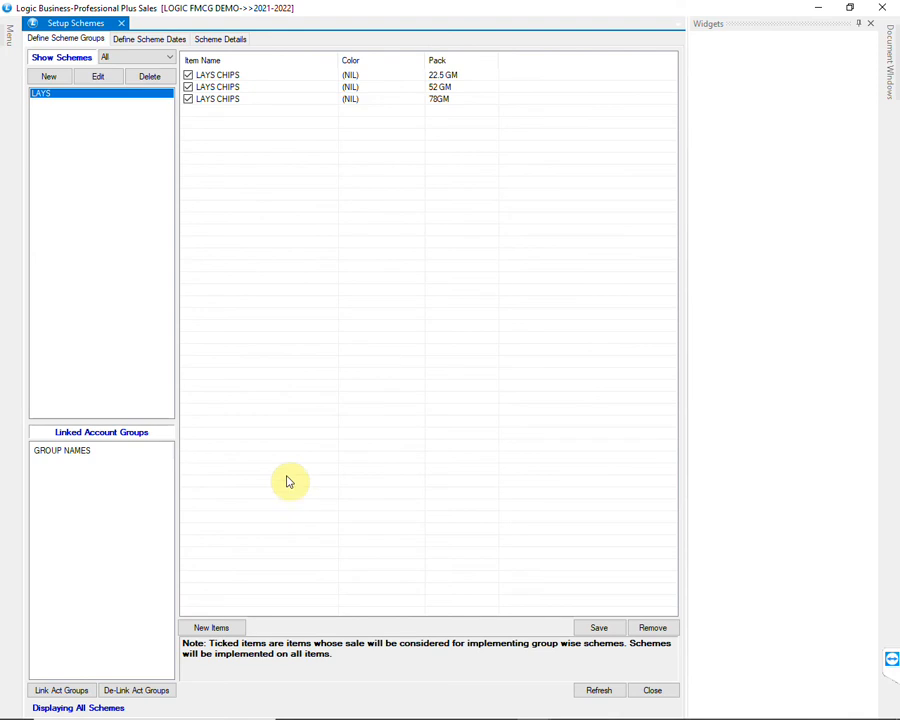
# Step: Create a scheme group with SUNFLOWER OIL as both reference and description, keeping the branch scheme group (NIL)
pyautogui.click(52, 77)
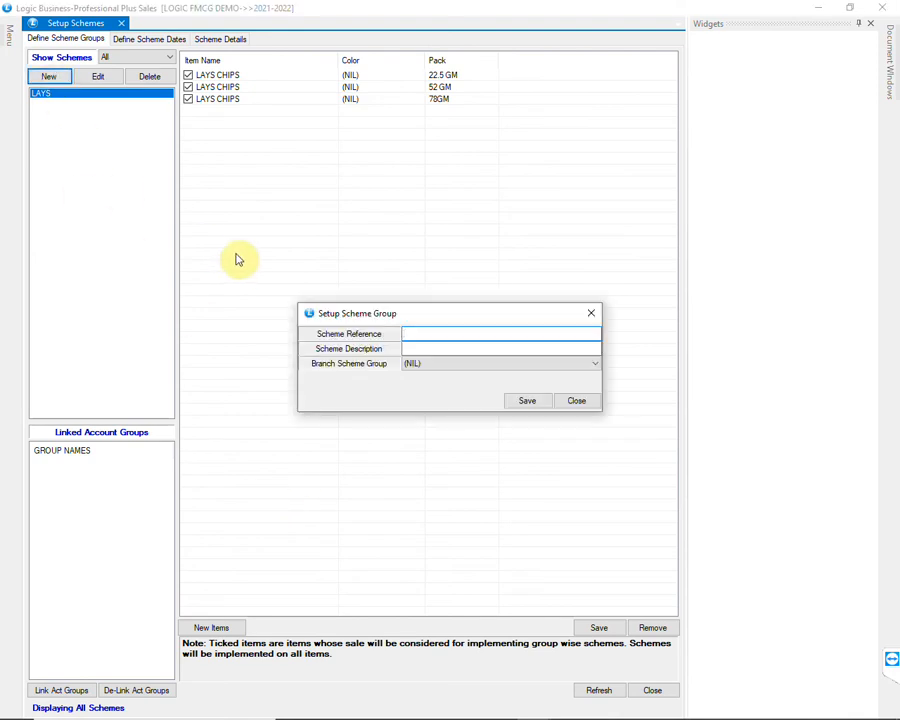
pyautogui.write('SUNFLOWER OIL')
pyautogui.press('Tab')
pyautogui.write('SUNFLOWER OIL')
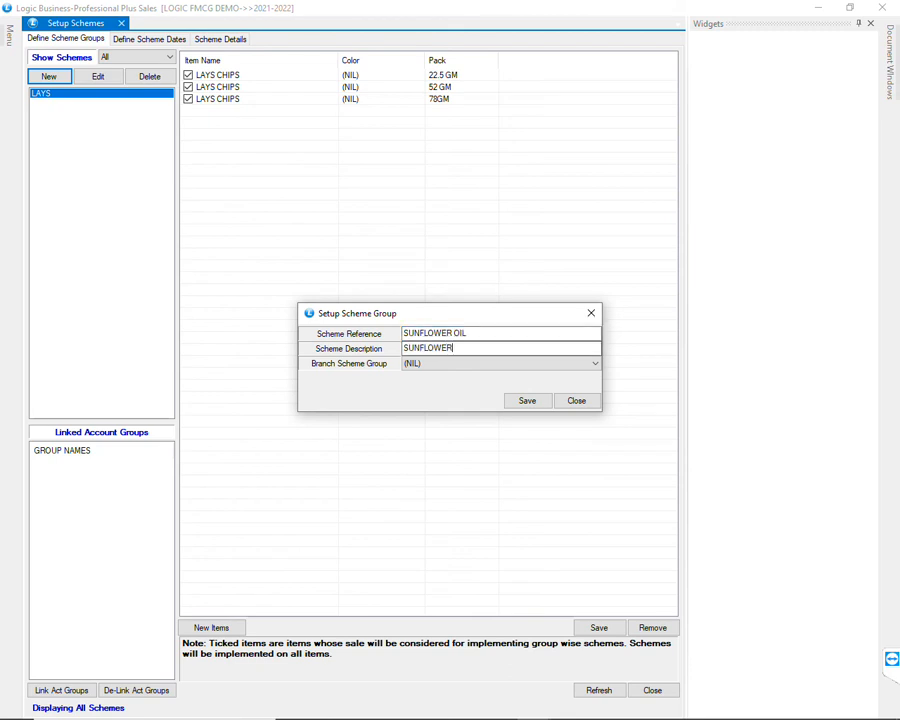
pyautogui.press('Tab')
pyautogui.press('Return')
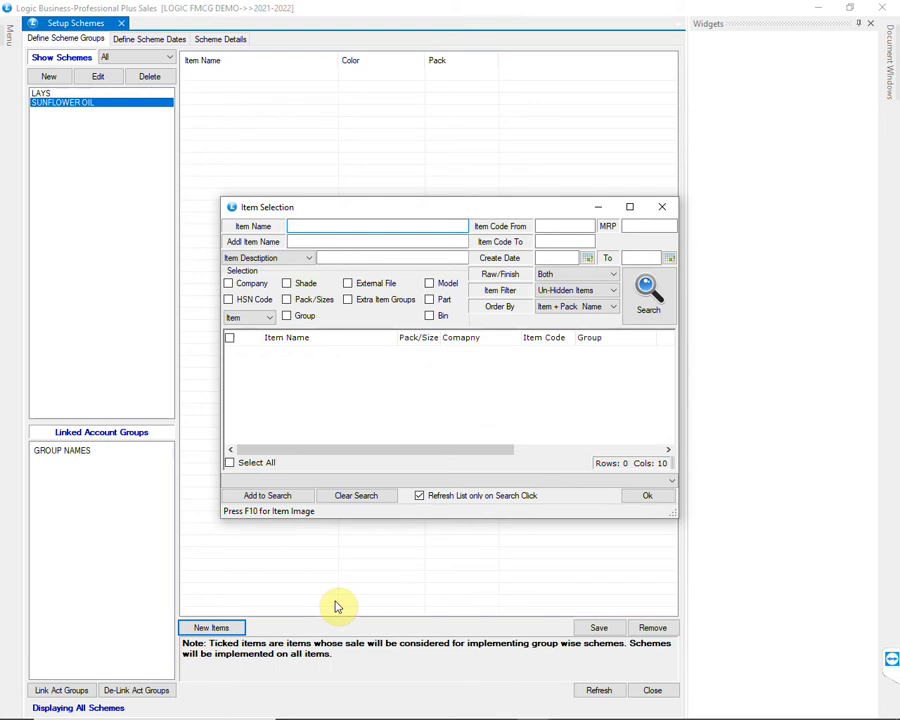
# Step: Add the SUNFLOWER OIL 2 LTR JAR item to the SUNFLOWER OIL scheme group and save it
pyautogui.write('SUNFLOWER OIL')
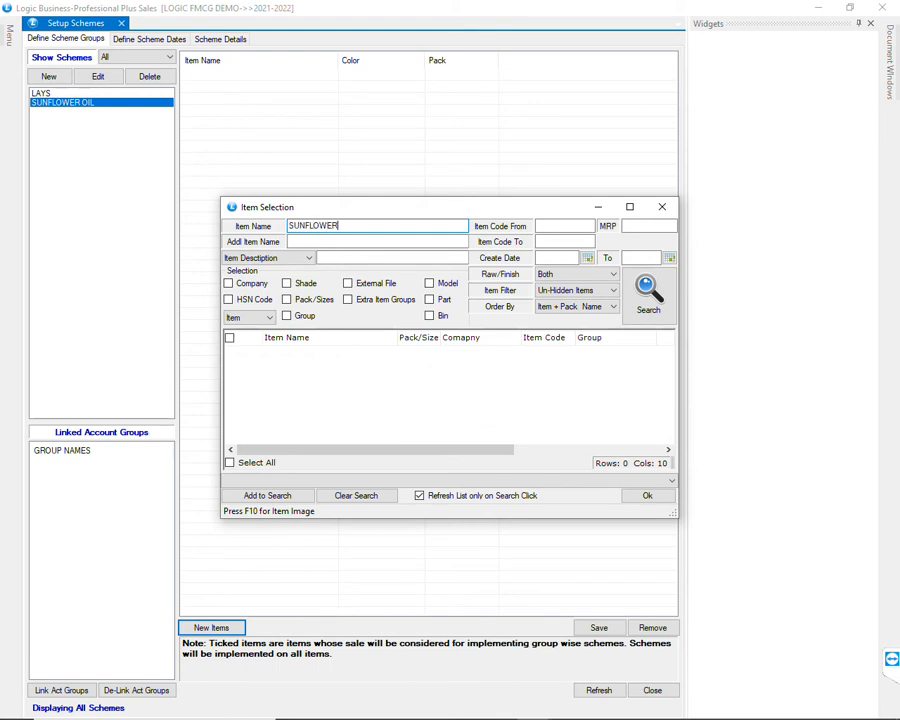
pyautogui.click(648, 296)
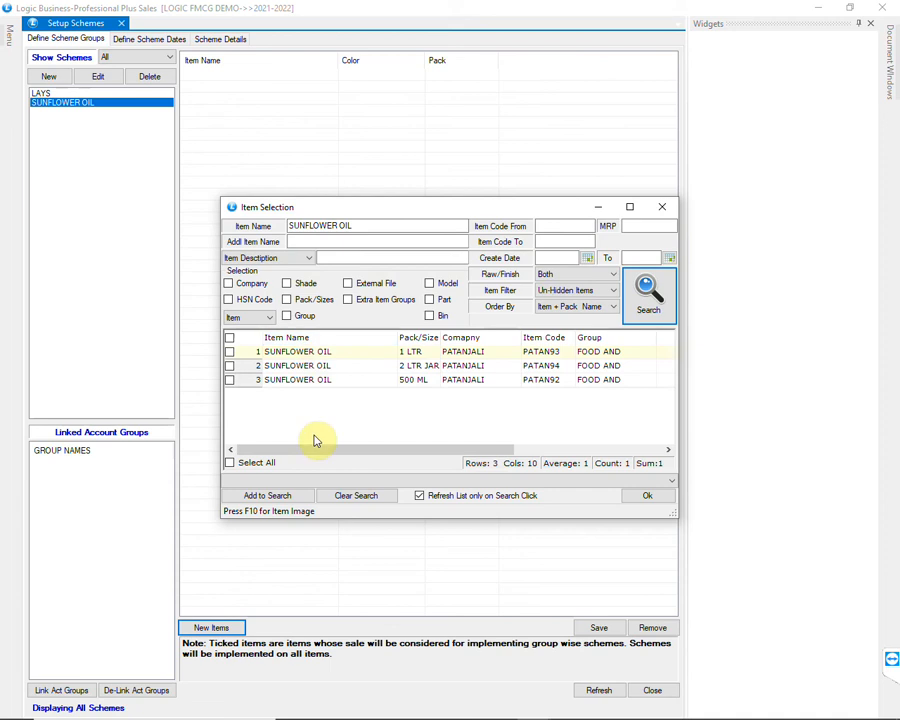
pyautogui.click(230, 366)
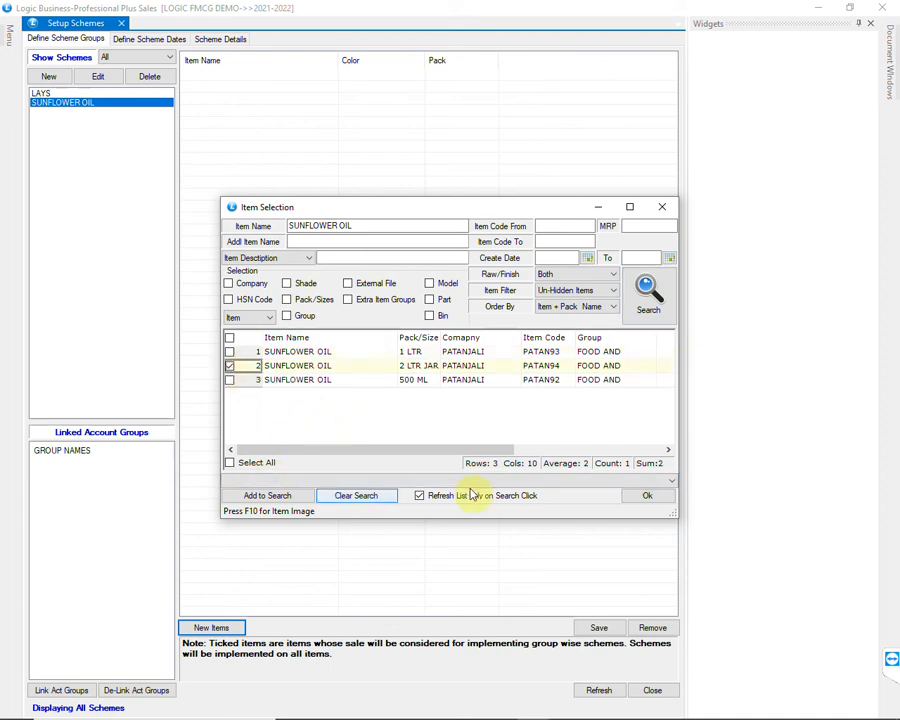
pyautogui.click(646, 497)
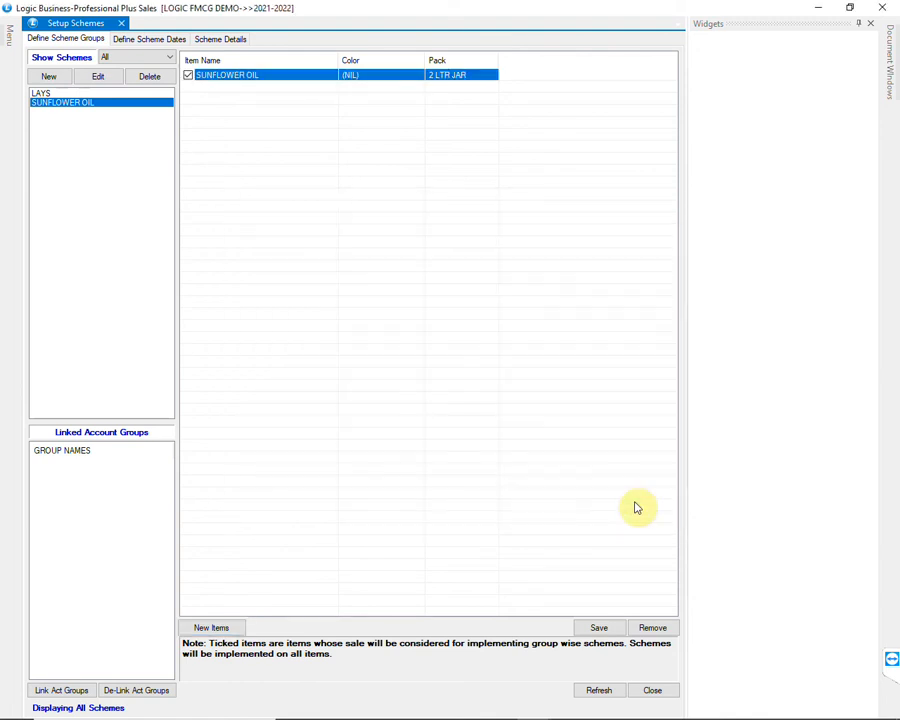
pyautogui.click(598, 627)
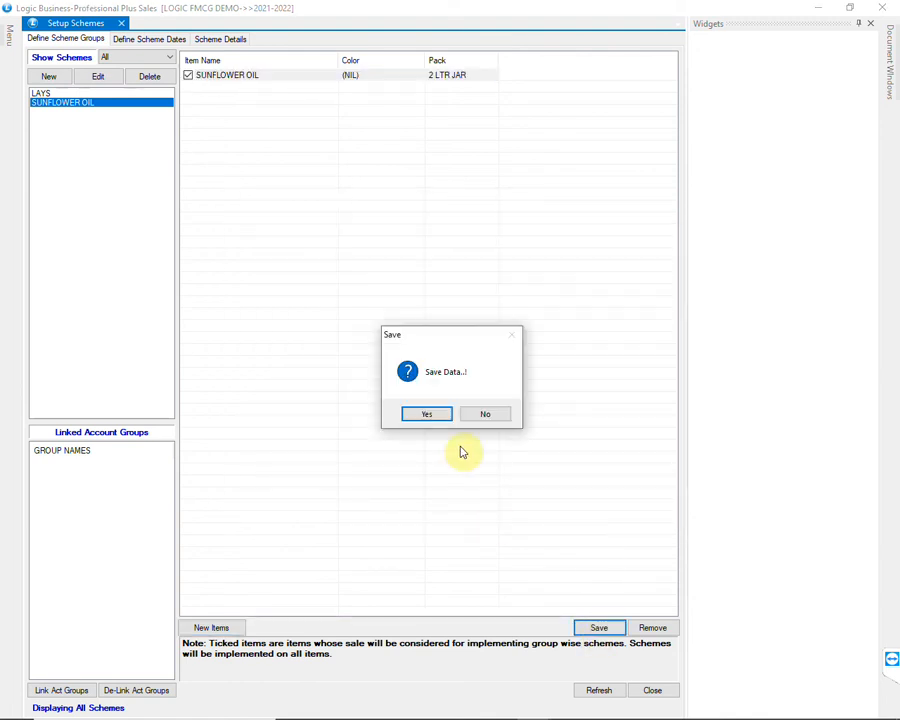
pyautogui.click(428, 414)
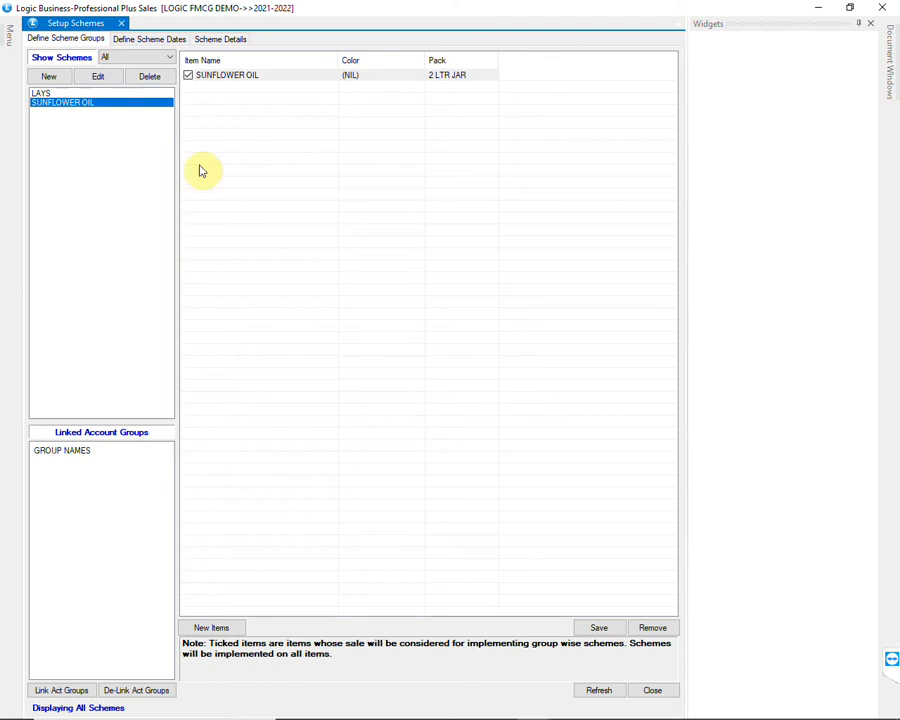
# Step: Define the SUNFLOWER OIL scheme's dates from 20/10/2021 to 20/11/2021
pyautogui.click(166, 42)
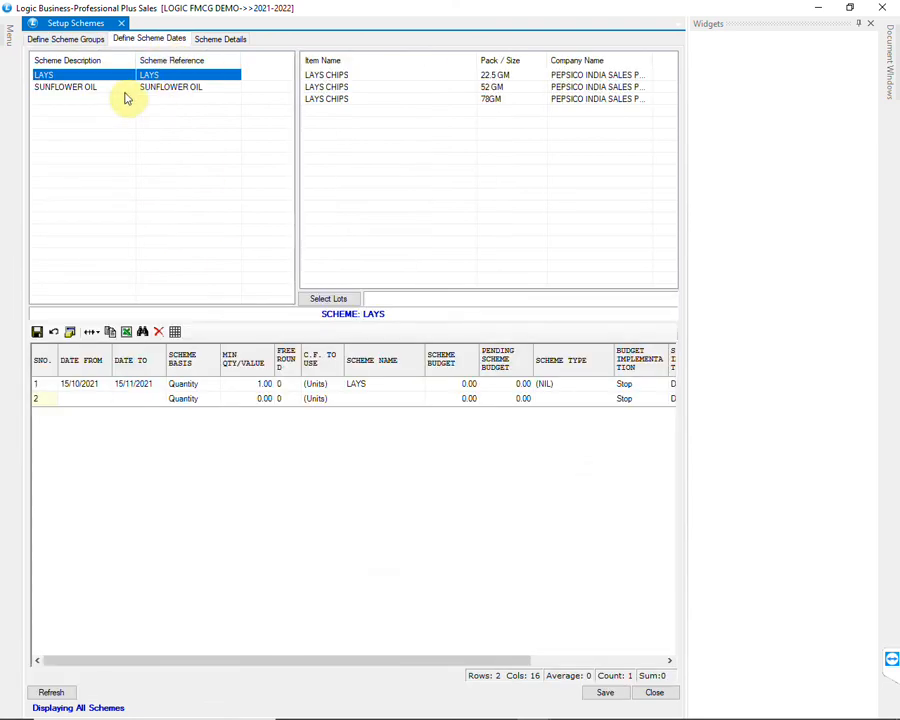
pyautogui.click(120, 90)
pyautogui.click(88, 384)
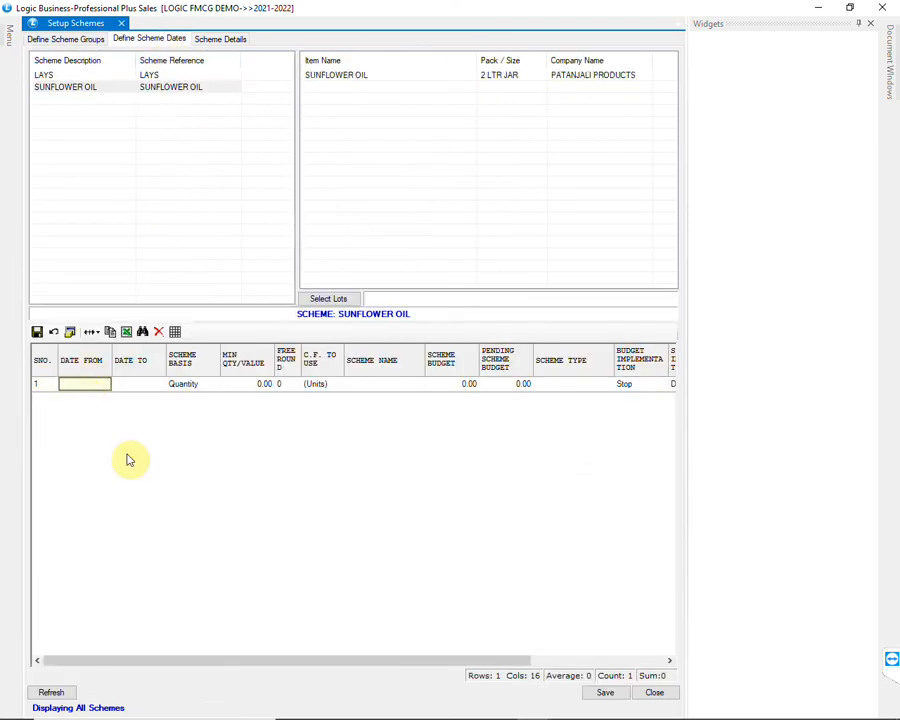
pyautogui.write('20/10/2021')
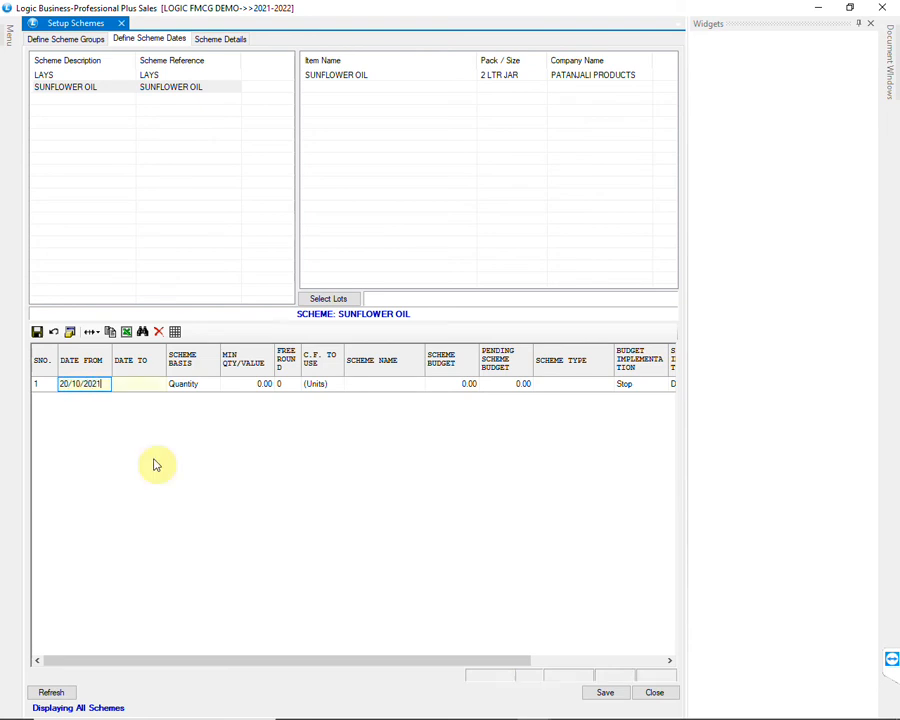
pyautogui.press('Tab')
pyautogui.write('2')
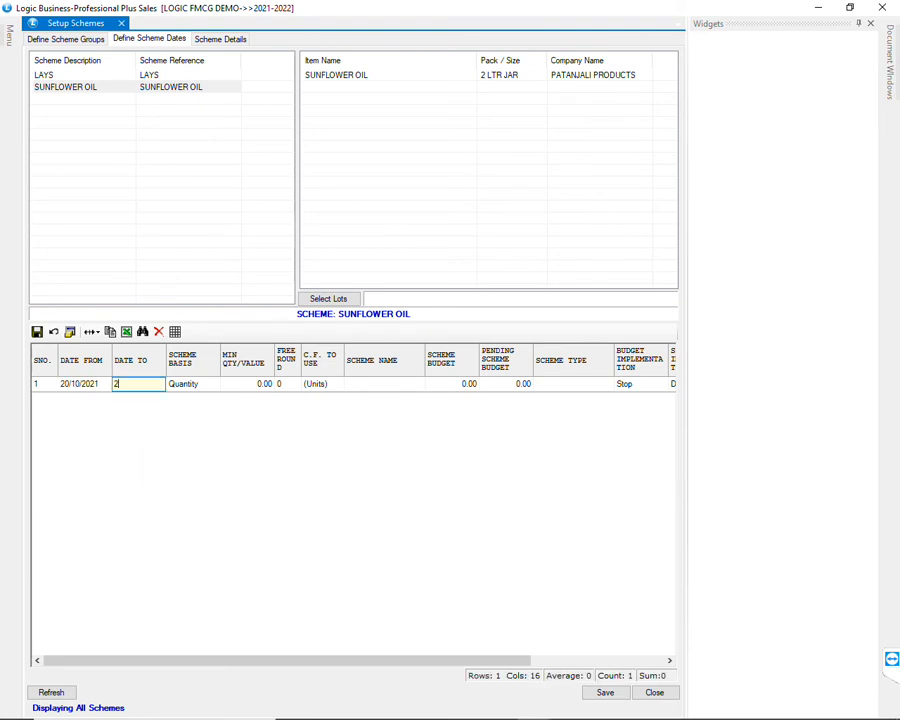
pyautogui.write('0/11/2021')
pyautogui.press('Tab')
# Step: Keep Quantity as the scheme basis and set the minimum quantity to 1, leaving the free round at 0
pyautogui.hotkey('alt', 'Down')
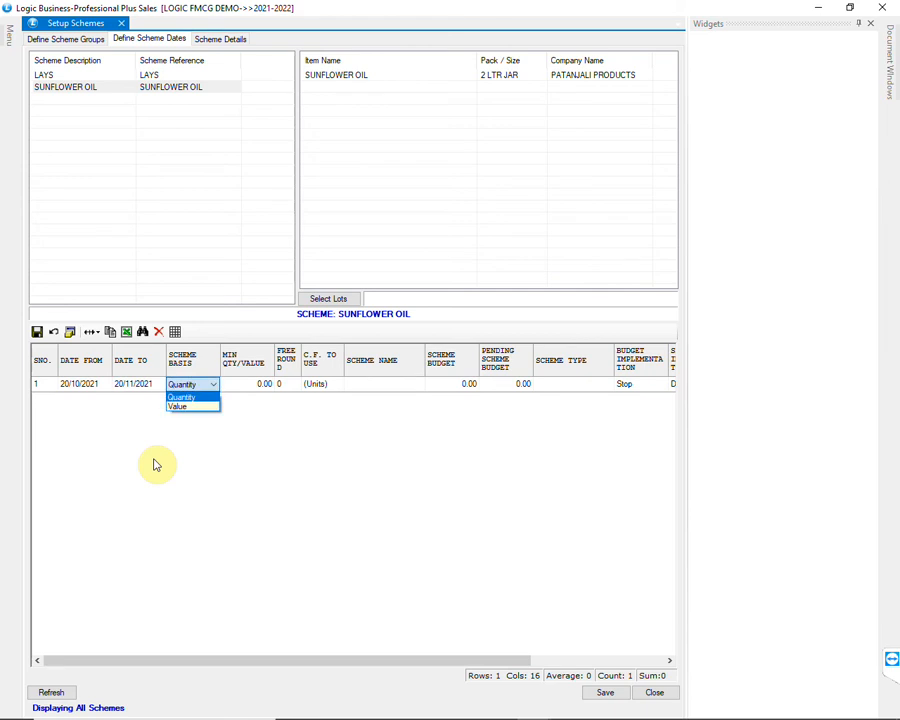
pyautogui.press('Tab')
pyautogui.write('1')
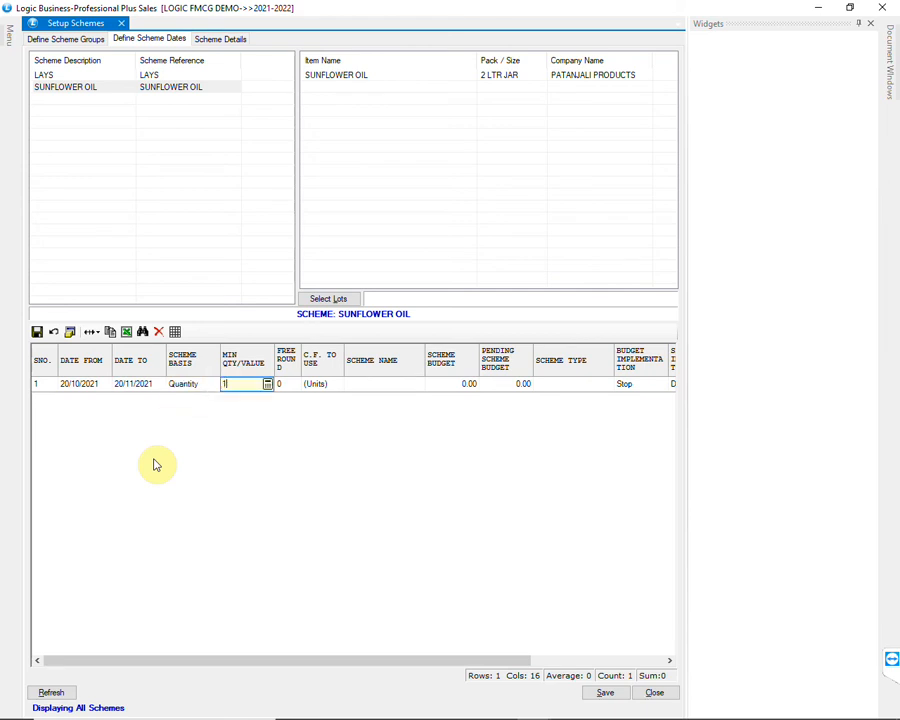
pyautogui.press('Tab')
pyautogui.press('Tab')
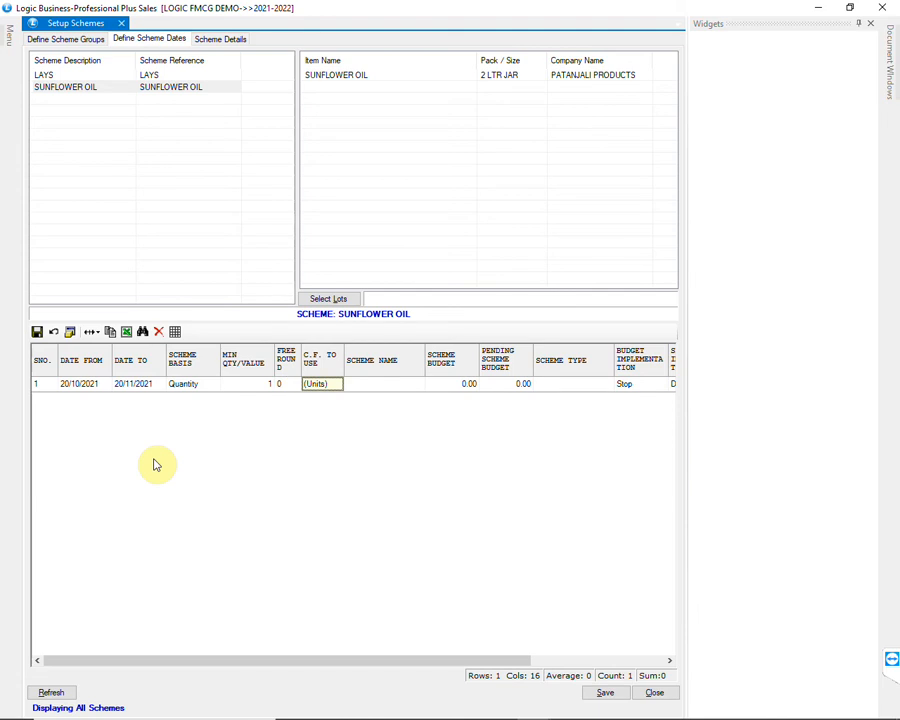
# Step: Keep (Units) as the conversion factor for the SUNFLOWER OIL scheme and name the scheme OIL
pyautogui.press('space')
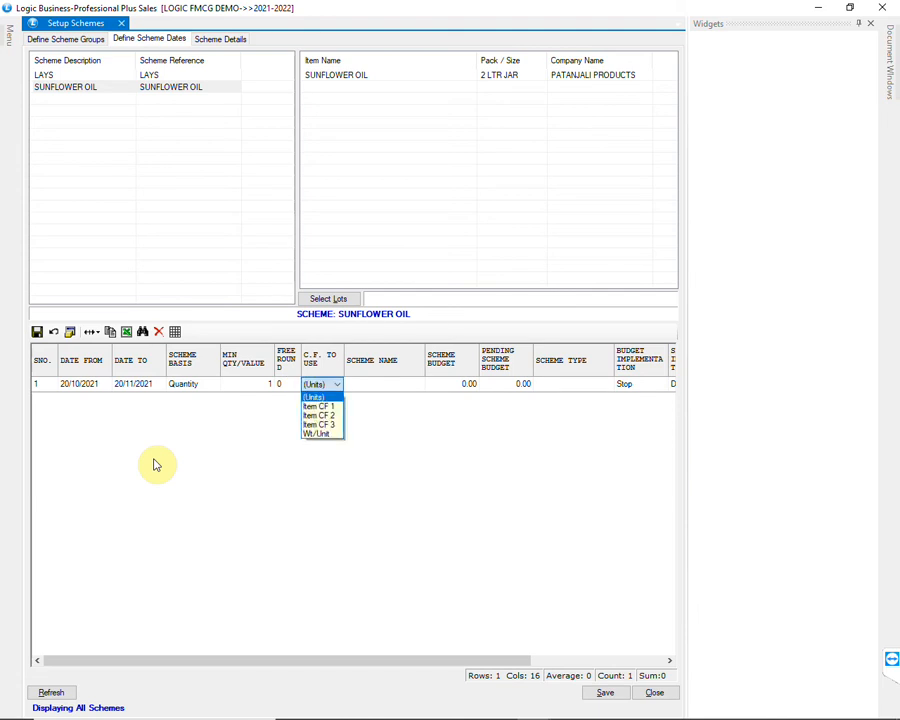
pyautogui.press('Tab')
pyautogui.write('O')
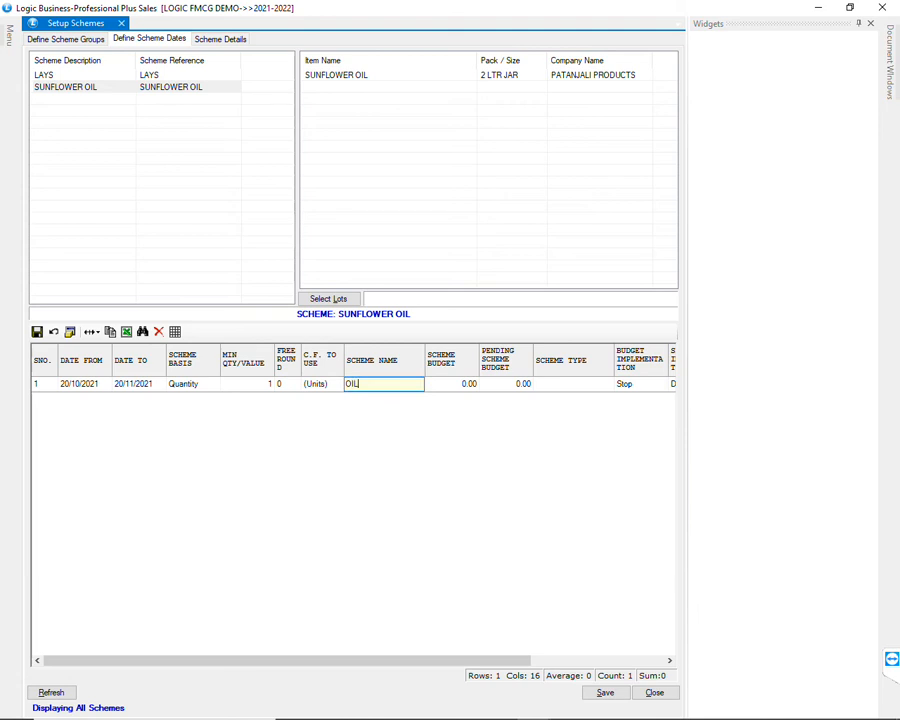
pyautogui.write('IL')
pyautogui.press('Tab')
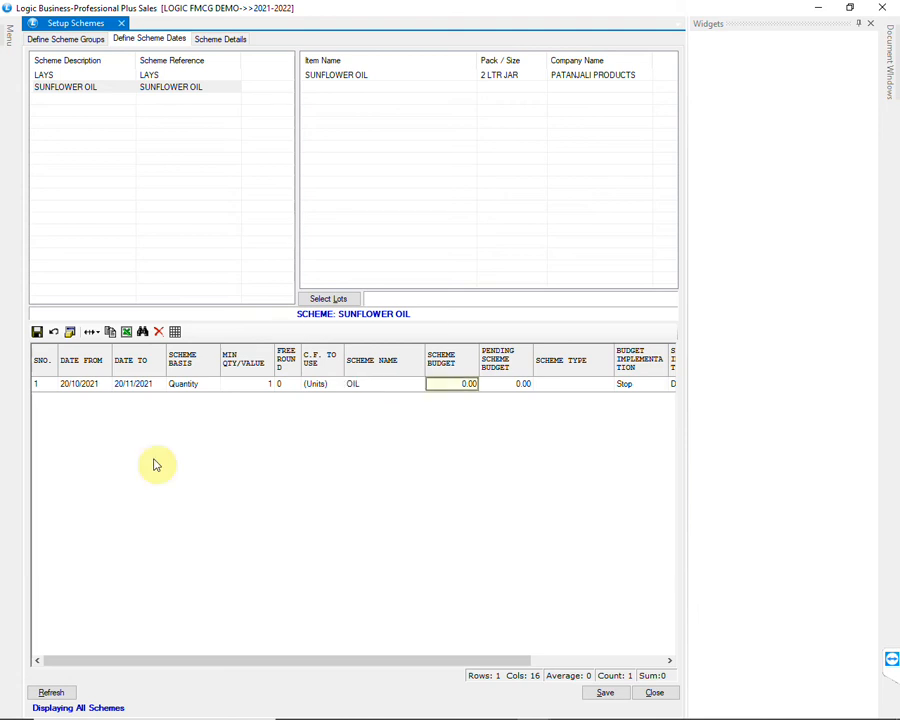
# Step: Leave the OIL scheme's budget, type and implementation fields at their defaults and save the scheme dates
pyautogui.press('Tab')
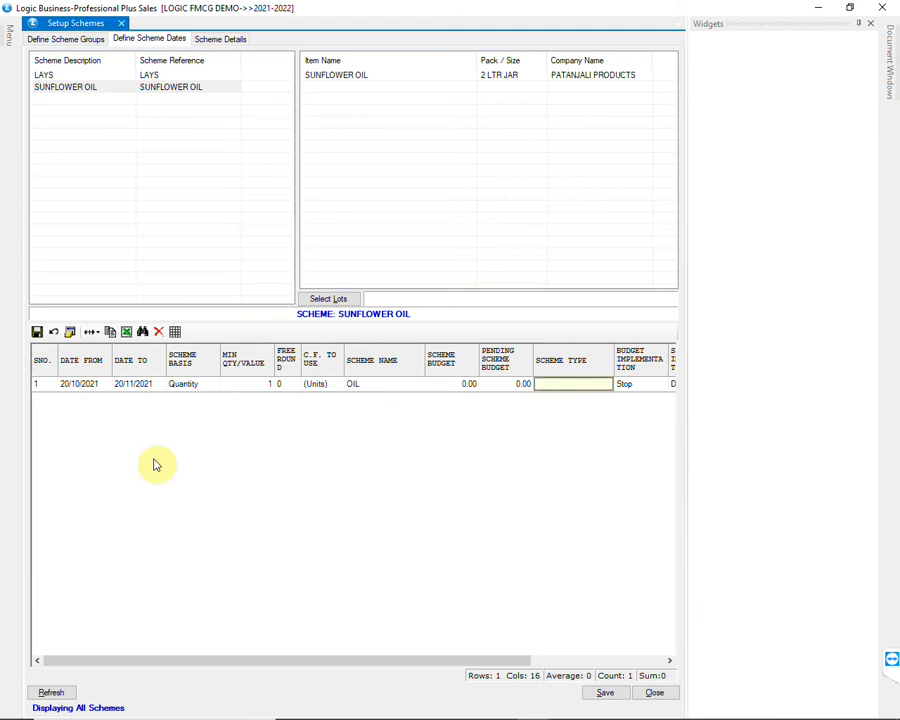
pyautogui.press('Tab')
pyautogui.press('Tab')
pyautogui.press('Tab')
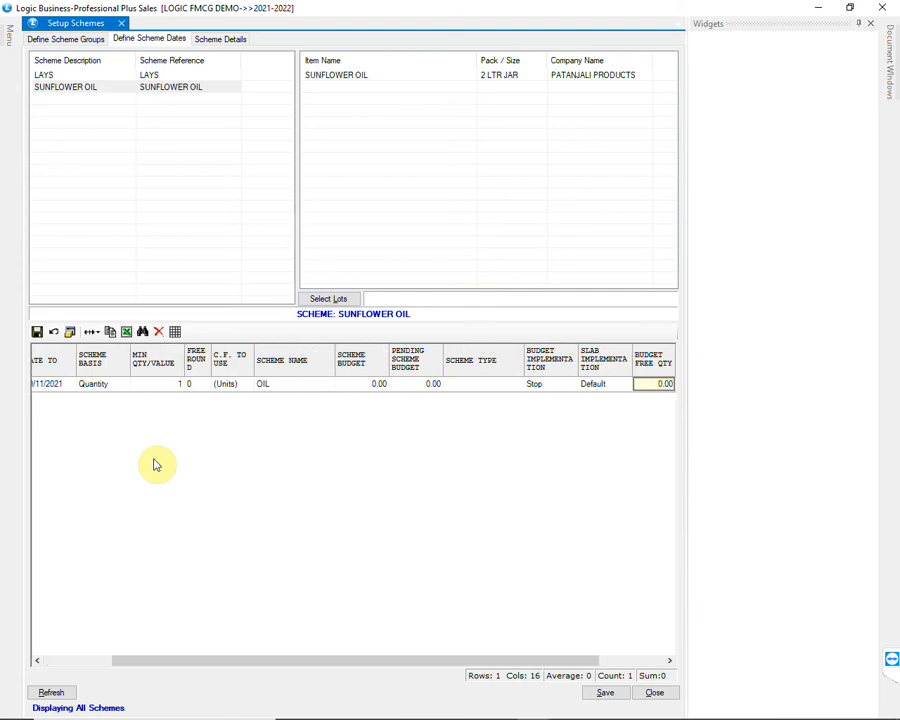
pyautogui.press('Tab')
pyautogui.press('Tab')
pyautogui.press('Tab')
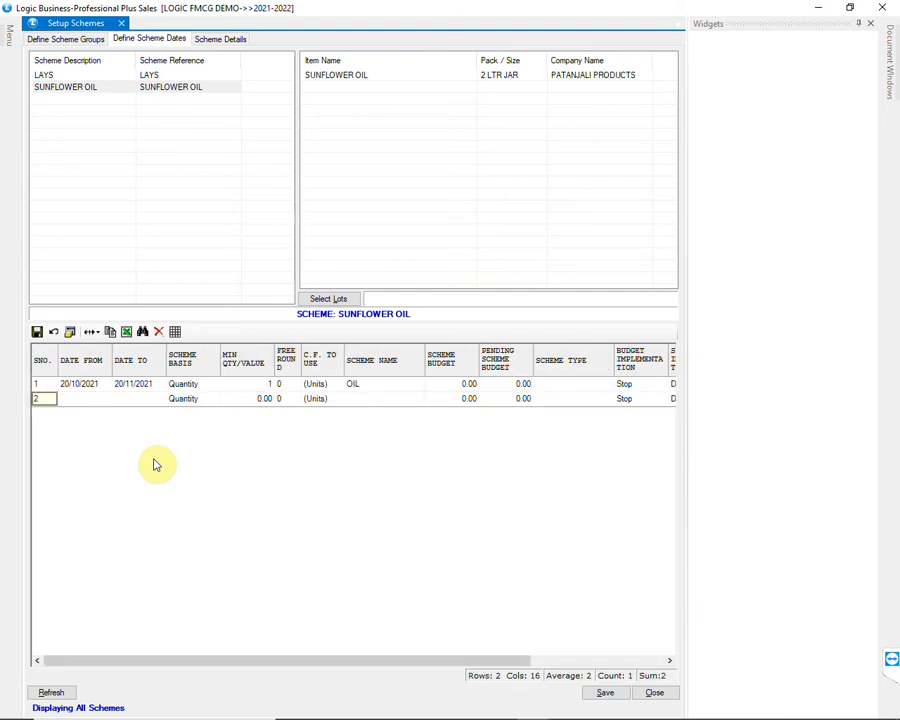
pyautogui.click(604, 692)
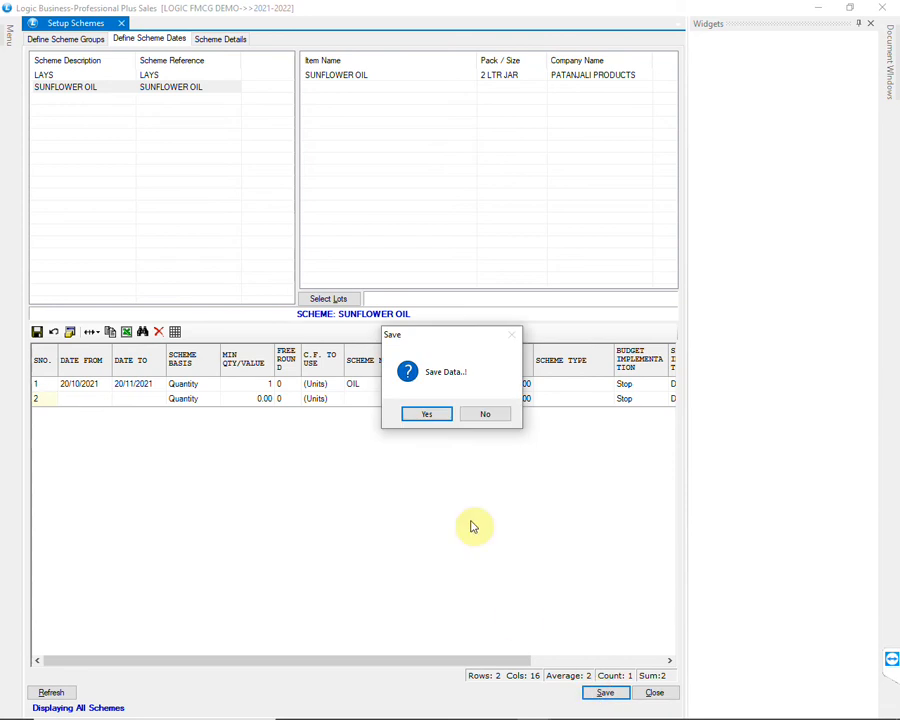
pyautogui.click(420, 419)
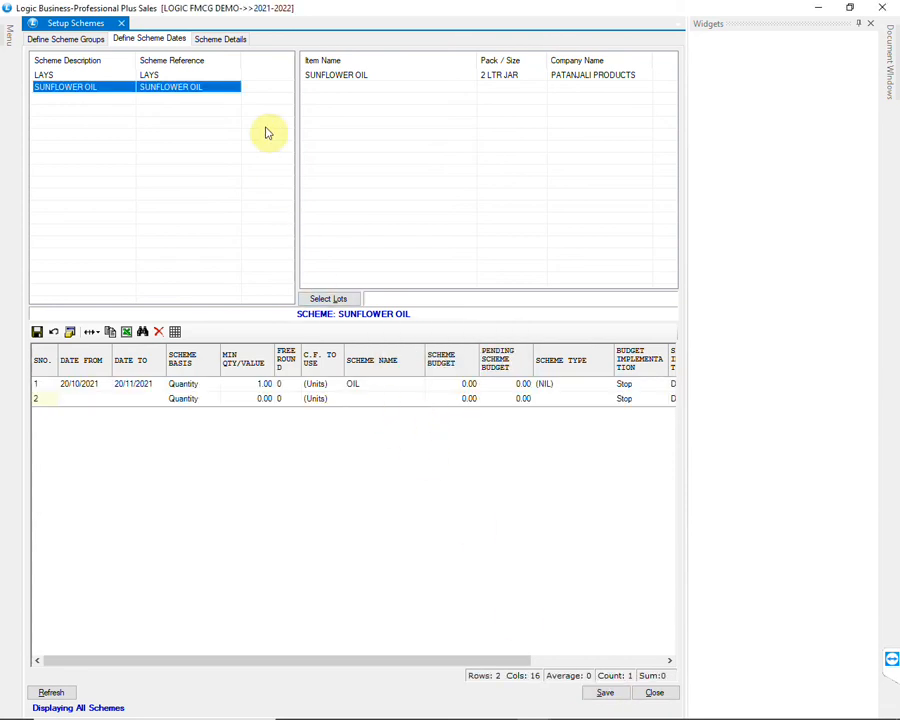
# Step: In the scheme details for SUNFLOWER OIL, set the slab quantity to 1 and leave scheme per unit and all discounts at 0
pyautogui.click(228, 40)
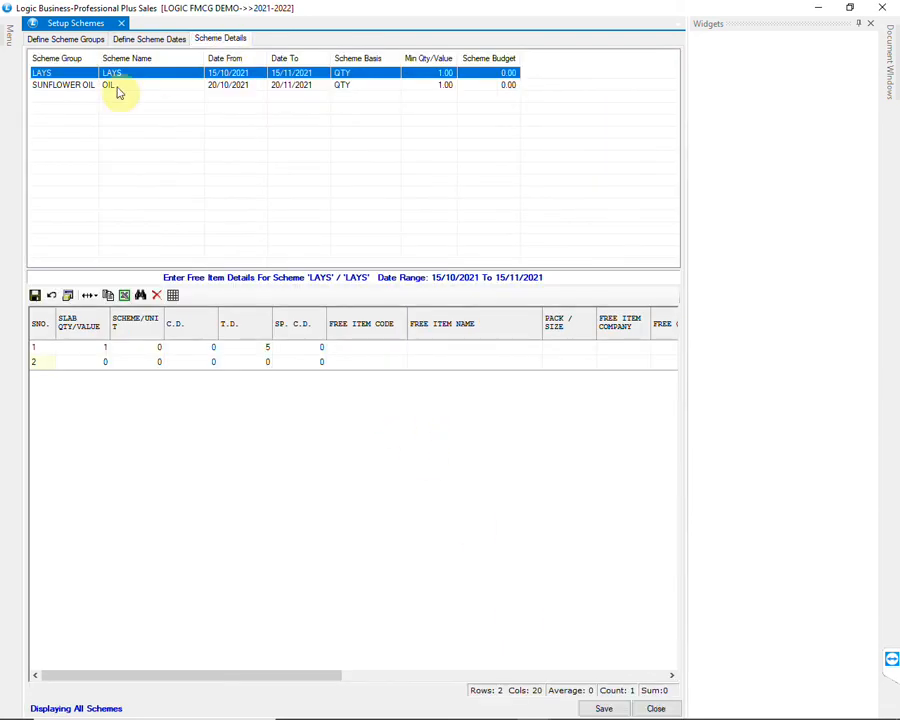
pyautogui.click(84, 88)
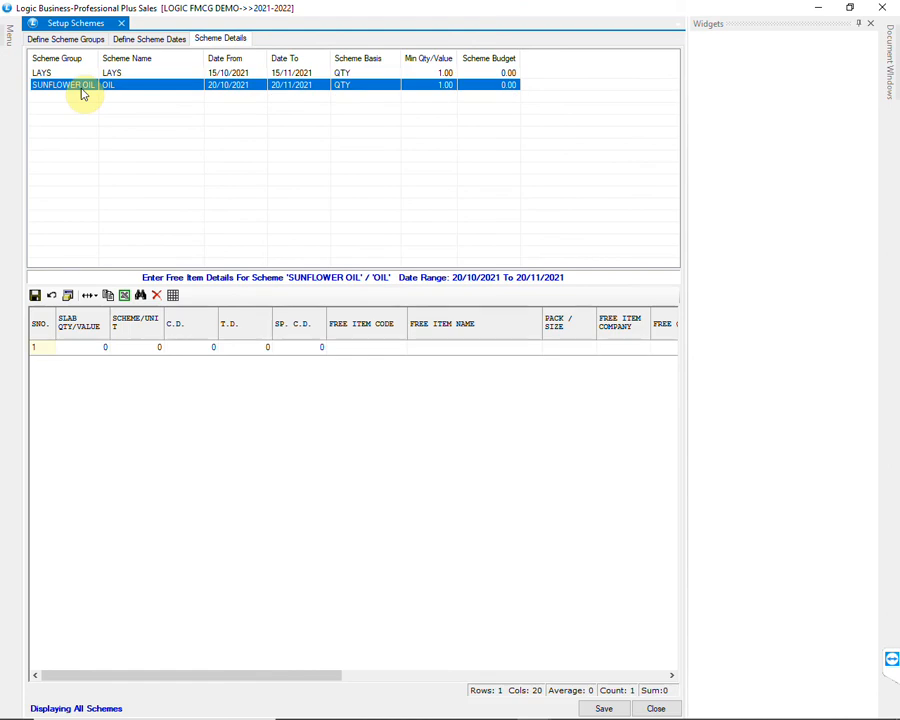
pyautogui.click(78, 349)
pyautogui.write('1')
pyautogui.press('Return')
pyautogui.press('Return')
pyautogui.press('Return')
pyautogui.press('Return')
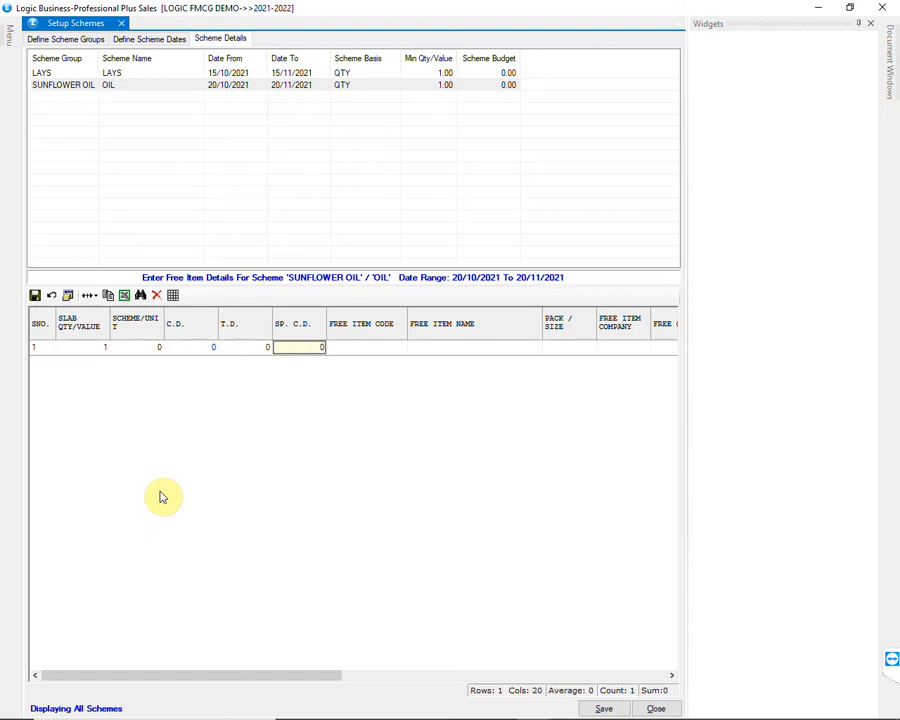
# Step: Choose the SUNFLOWER OIL 500 ML item, code PATAN92, as the scheme's free item
pyautogui.press('Return')
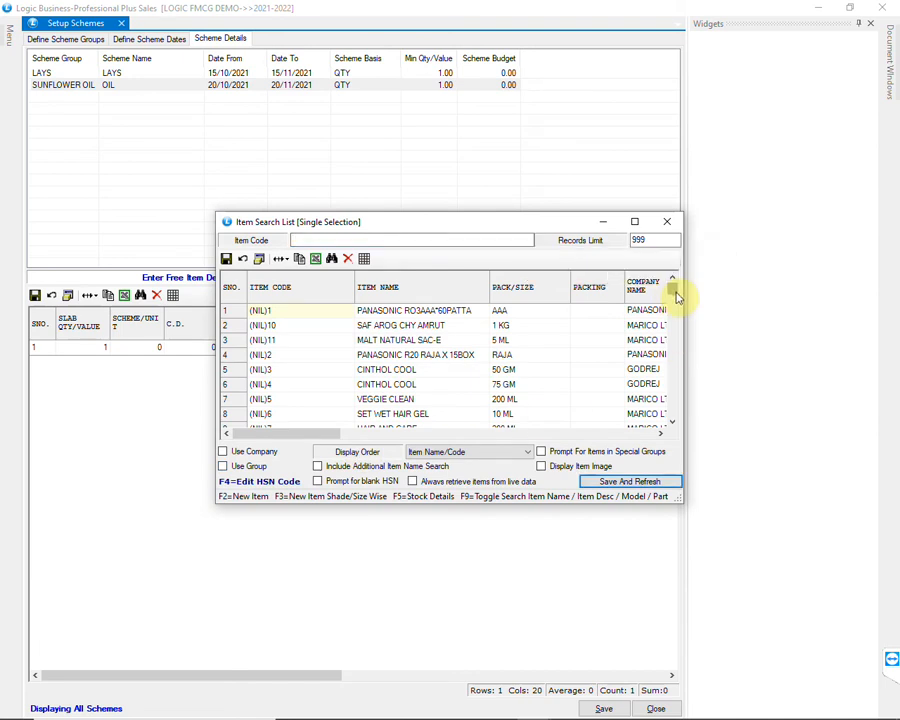
pyautogui.moveTo(674, 290); pyautogui.dragTo(679, 382)
pyautogui.click(671, 280)
pyautogui.click(420, 361)
pyautogui.click(306, 364)
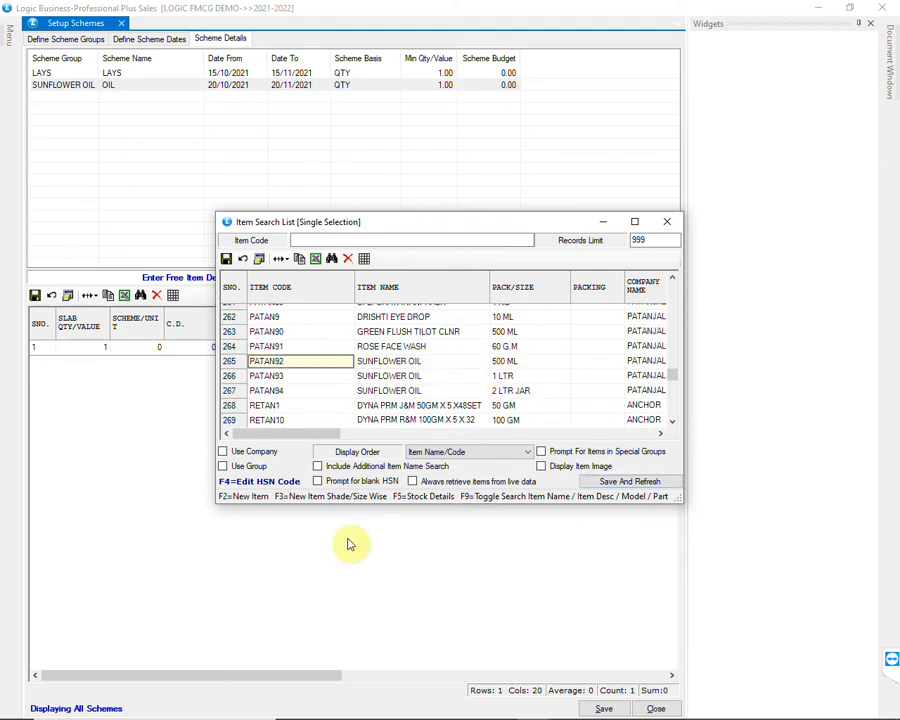
pyautogui.press('Return')
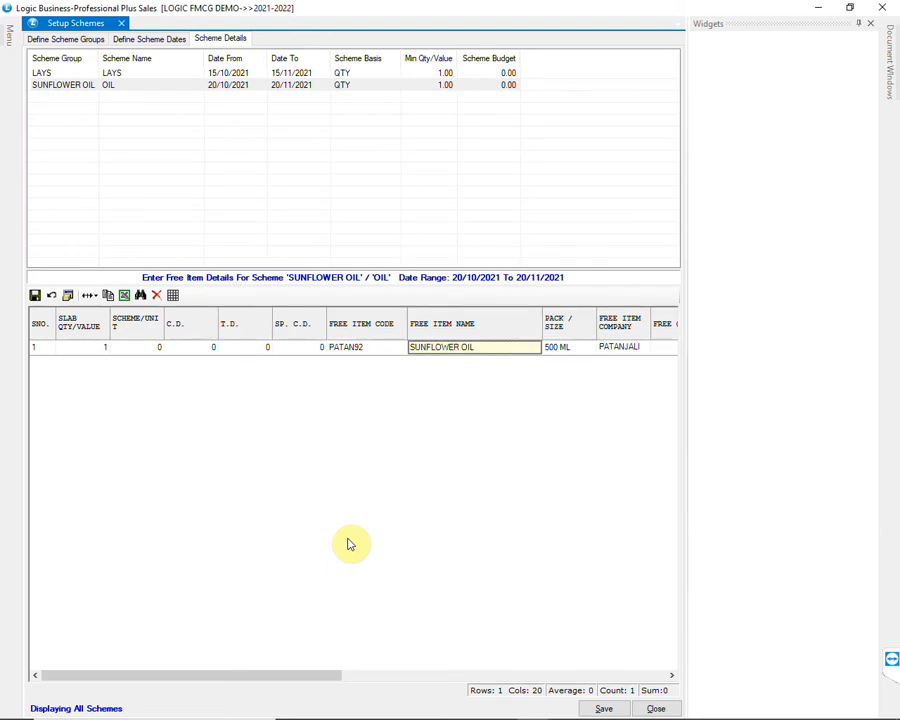
# Step: Set the free quantity to 1 and keep its conversion factor as (Units), without free lots or a quantity budget
pyautogui.press('Return')
pyautogui.press('Return')
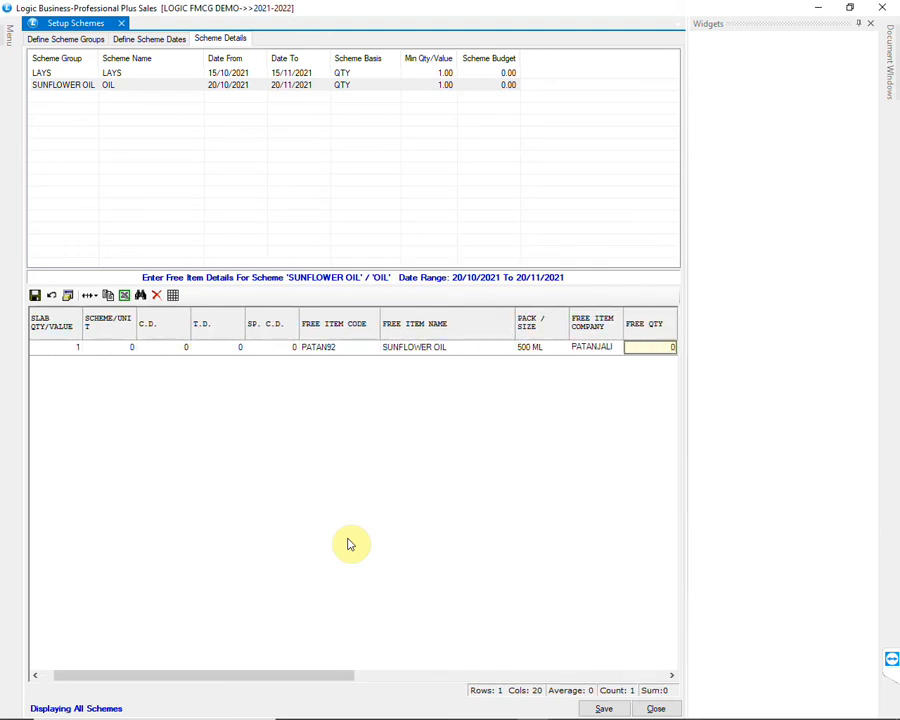
pyautogui.write('1')
pyautogui.press('Return')
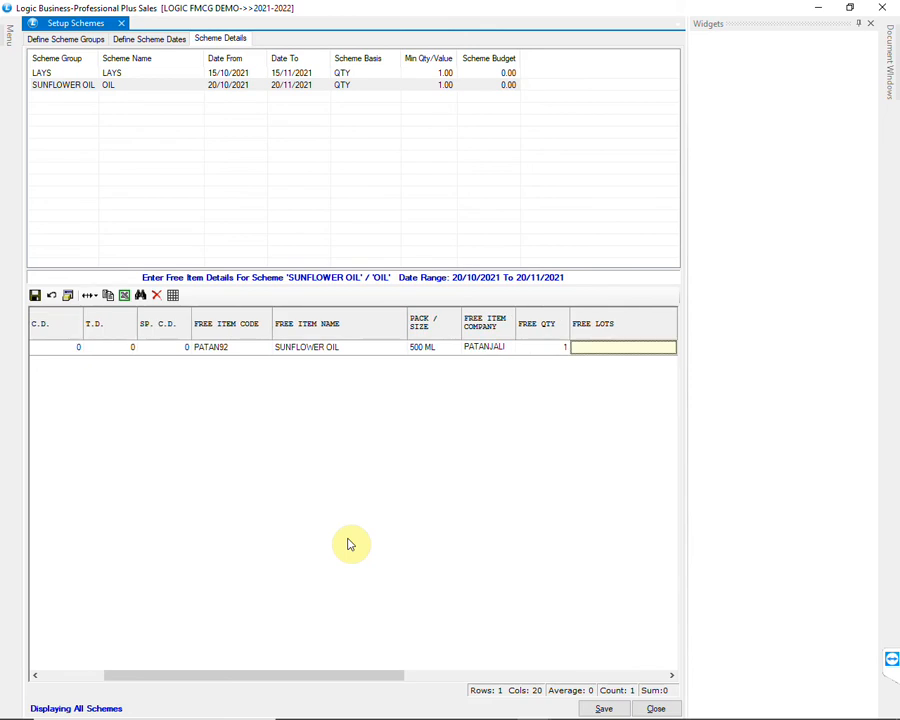
pyautogui.press('Return')
pyautogui.press('Return')
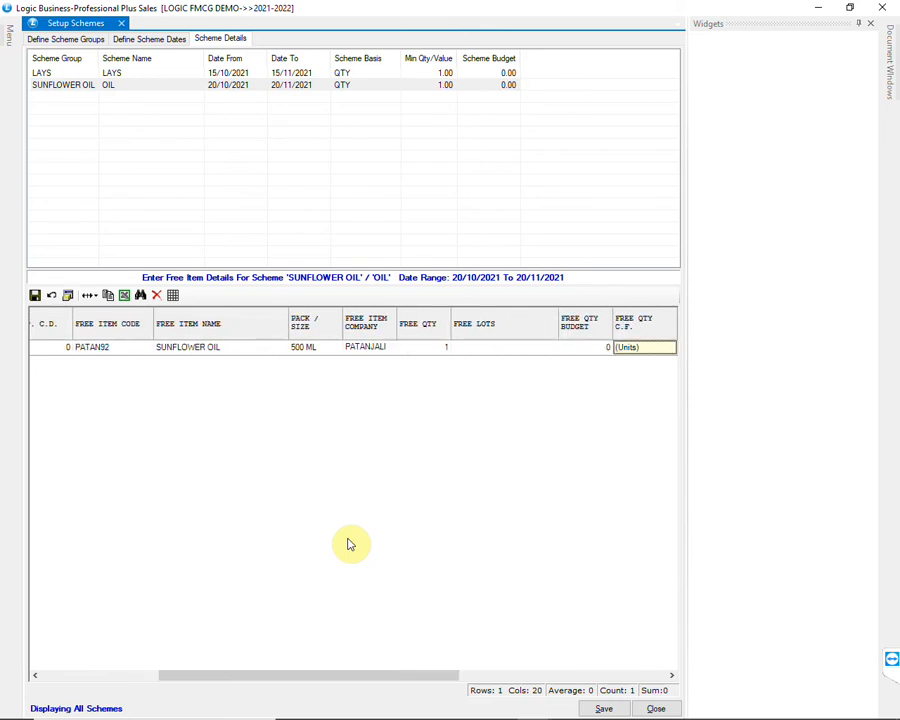
pyautogui.hotkey('alt', 'Down')
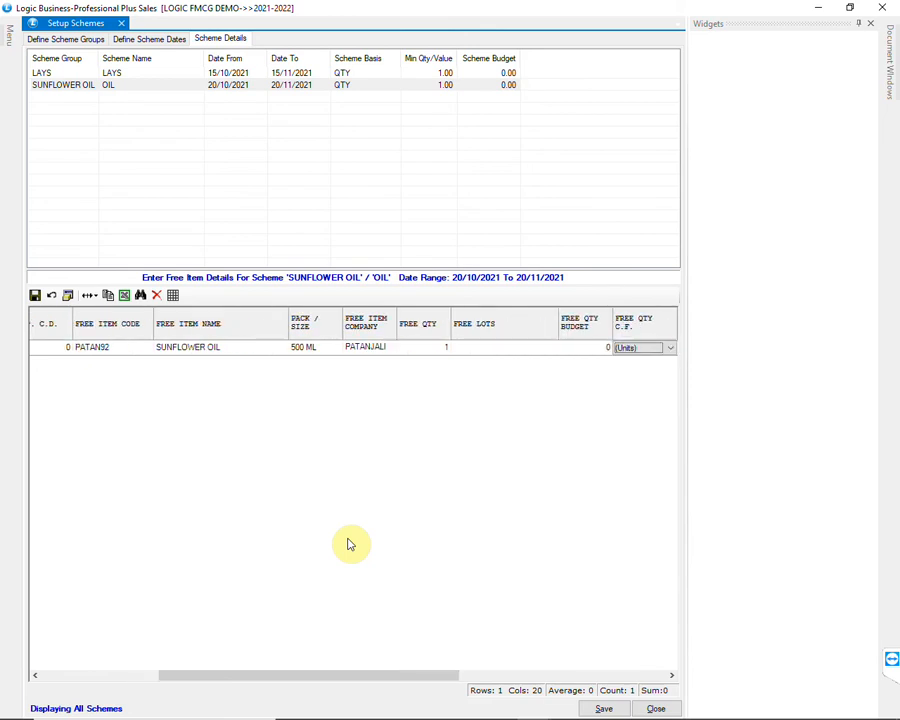
pyautogui.press('Return')
# Step: Leave the scheme type (NIL), scheme amount 0 and the other remaining fields at their defaults, and save the scheme details
pyautogui.press('Return')
pyautogui.press('Return')
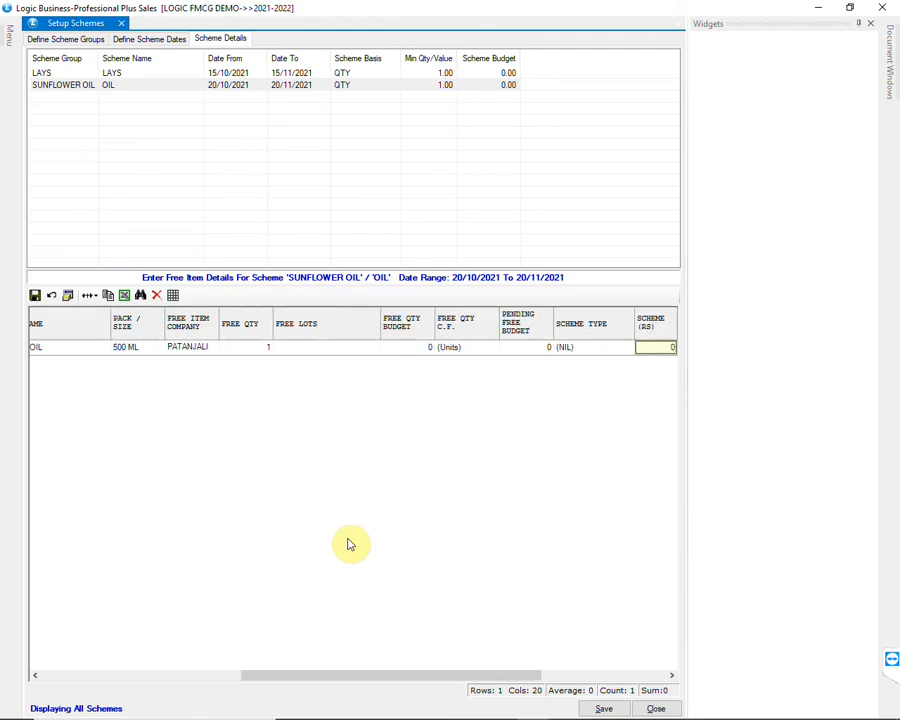
pyautogui.press('Return')
pyautogui.press('Return')
pyautogui.press('Return')
pyautogui.press('Return')
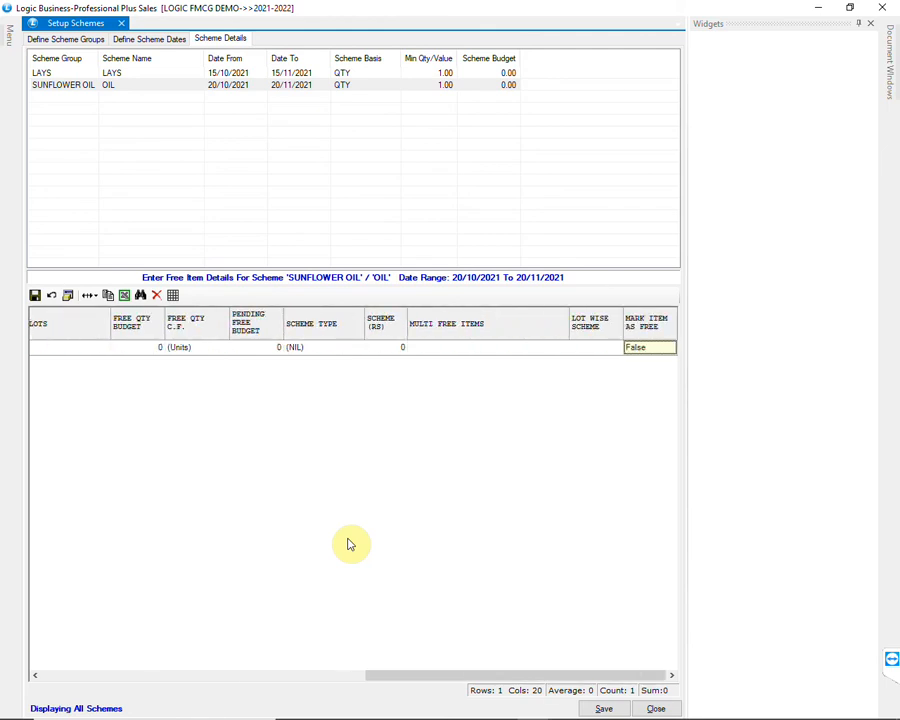
pyautogui.click(603, 707)
pyautogui.click(435, 415)
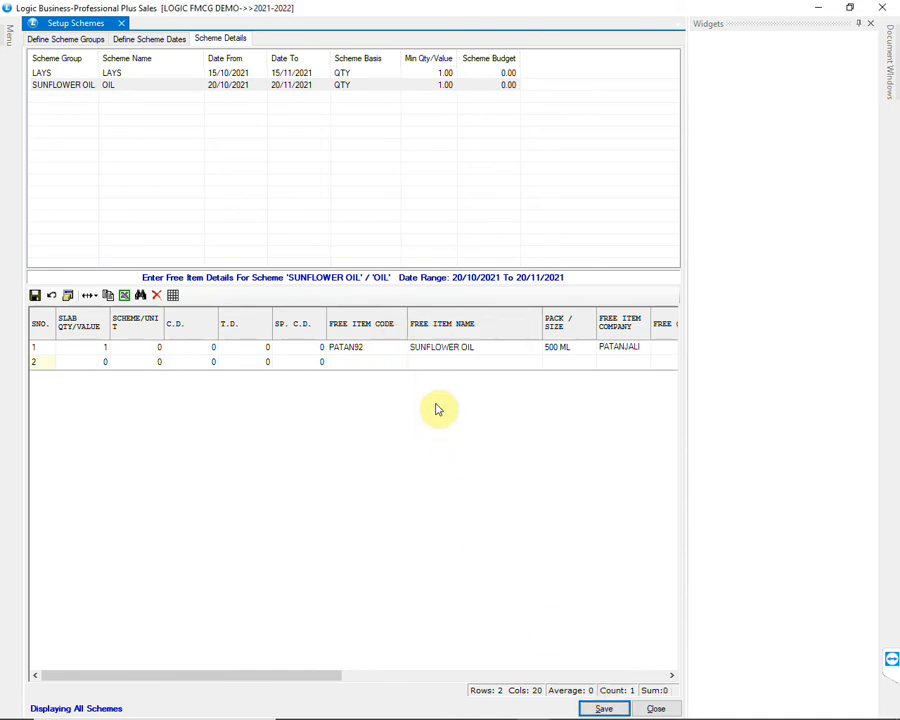
# Step: Start a new sale bill in series AK -1 dated 21/10/2021 with Credit as the payment mode
pyautogui.moveTo(15, 44)
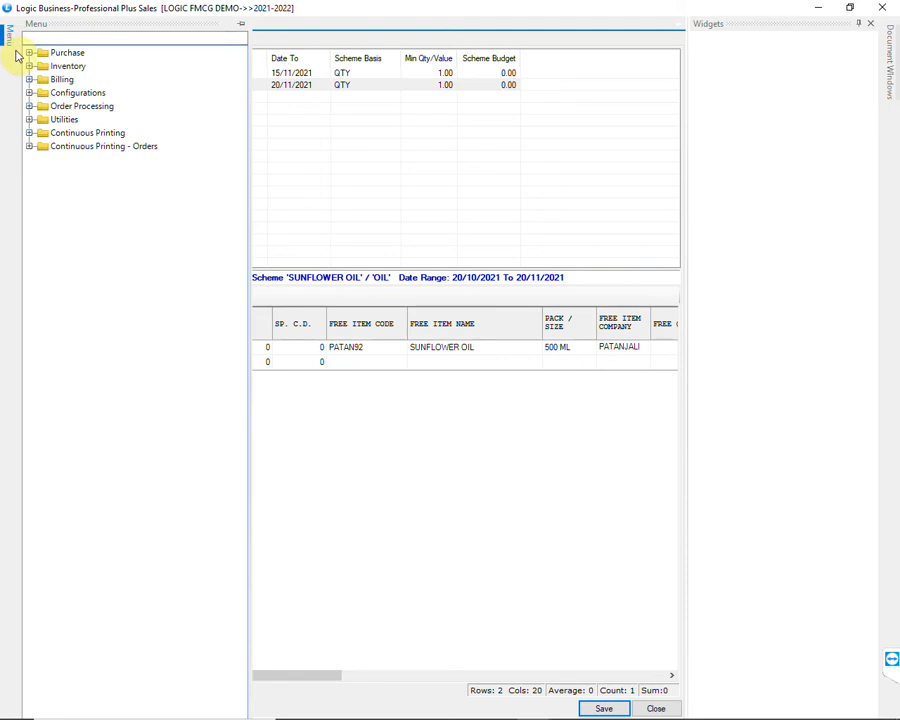
pyautogui.click(30, 80)
pyautogui.click(88, 93)
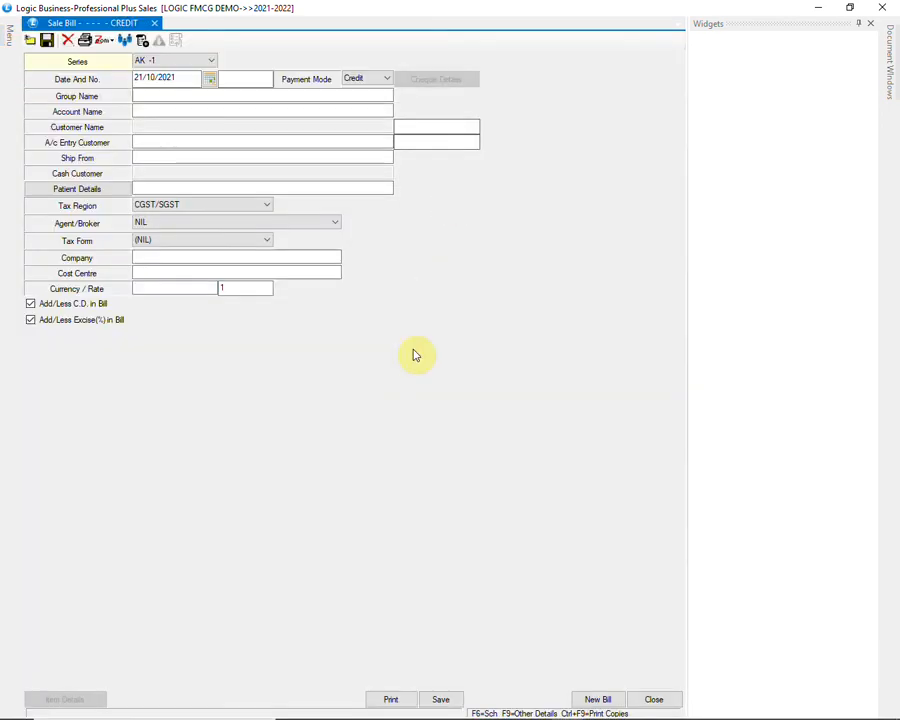
pyautogui.press('Return')
pyautogui.press('Return')
pyautogui.press('Return')
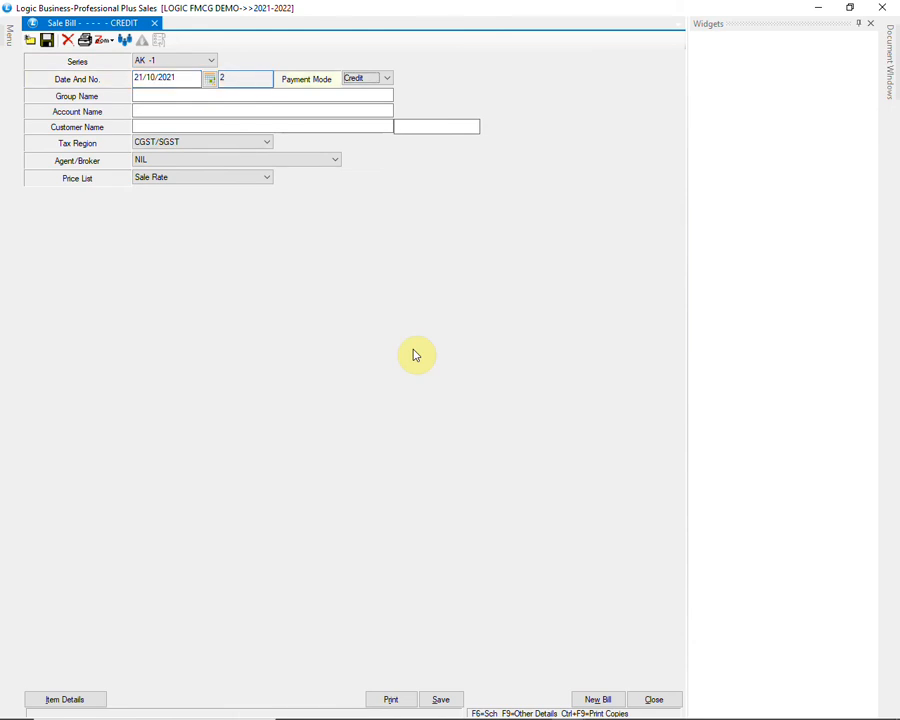
pyautogui.press('Return')
# Step: Select A.P. ENTERPRISES as the bill's account, keep the remaining header defaults and proceed to the item details
pyautogui.write('A')
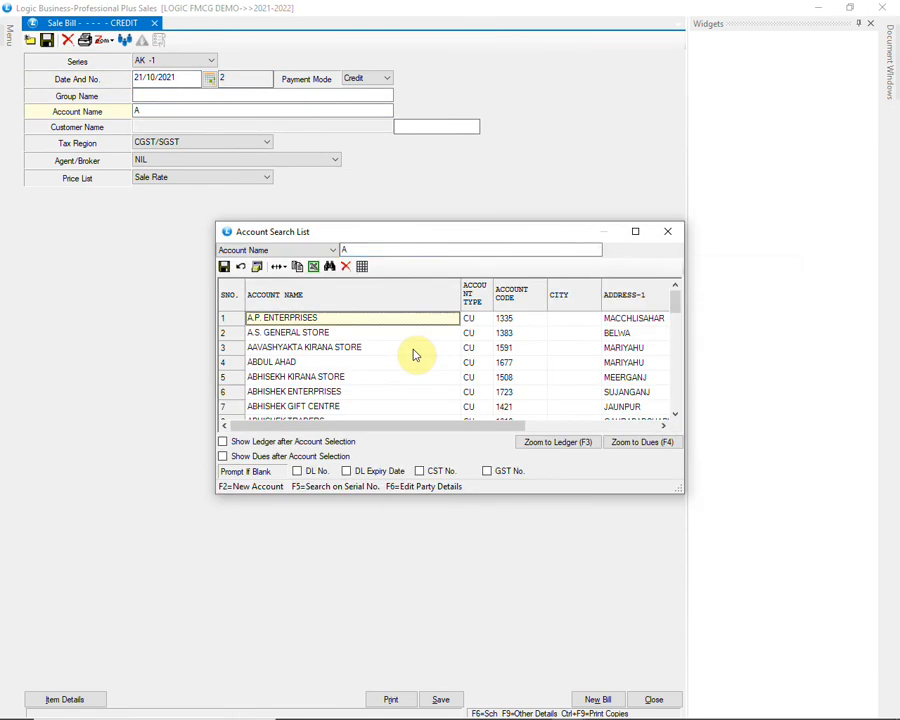
pyautogui.press('Return')
pyautogui.press('Return')
pyautogui.press('Return')
pyautogui.press('Return')
pyautogui.press('Return')
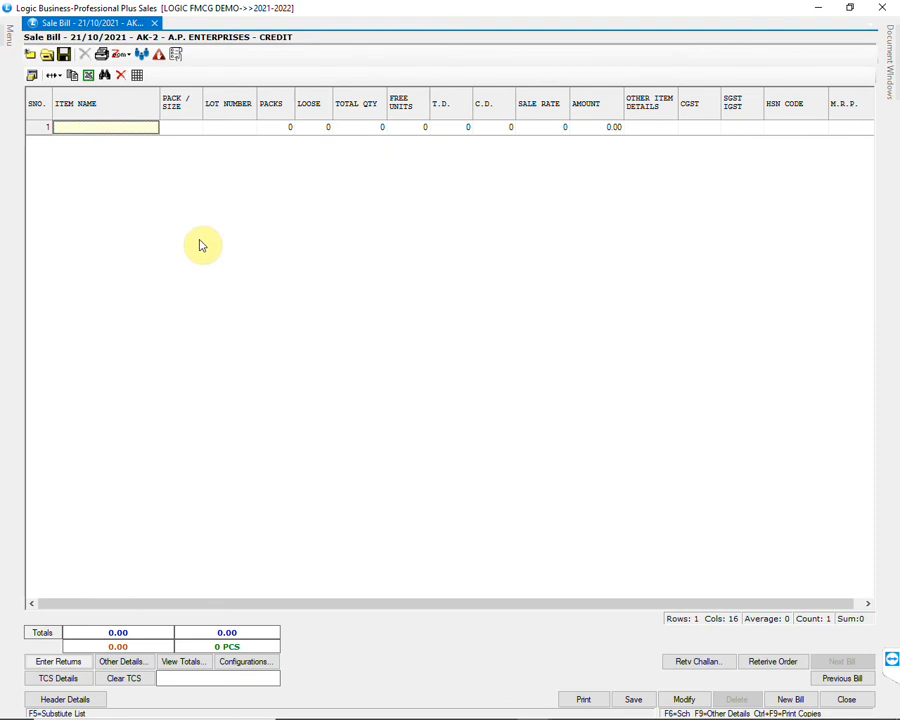
# Step: Add SUNFLOWER OIL to the bill in the 2 LTR JAR pack size from lot H76
pyautogui.write('SU')
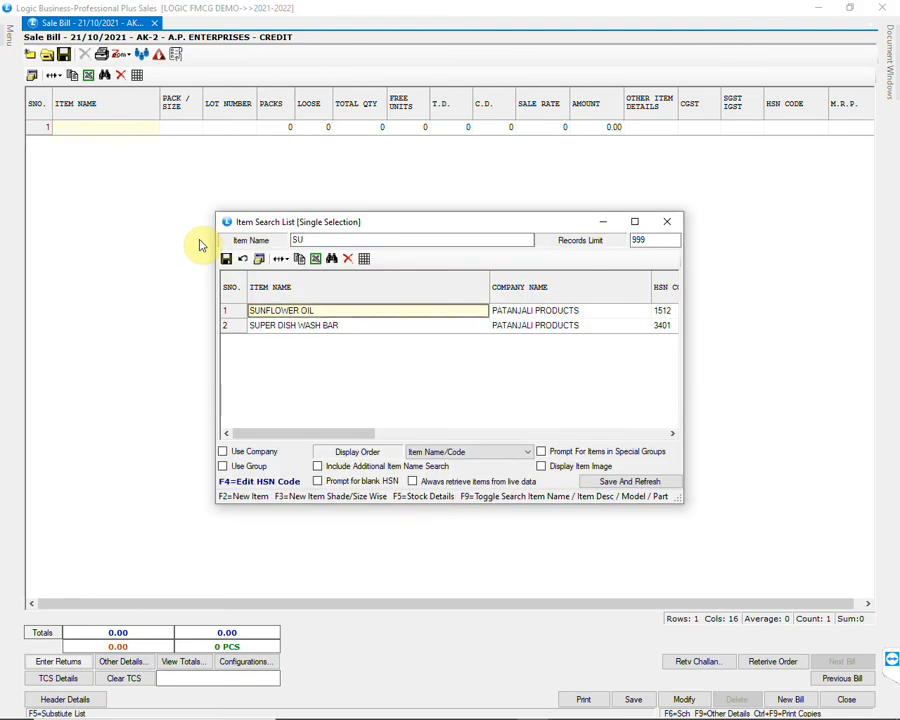
pyautogui.press('Return')
pyautogui.hotkey('alt', 'Down')
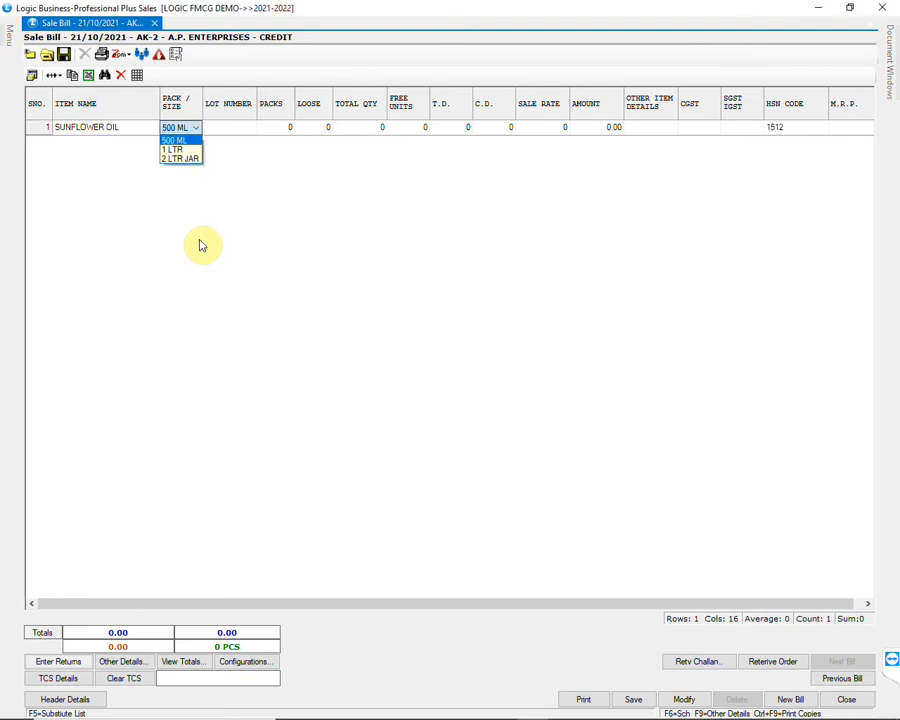
pyautogui.press('Down')
pyautogui.press('Down')
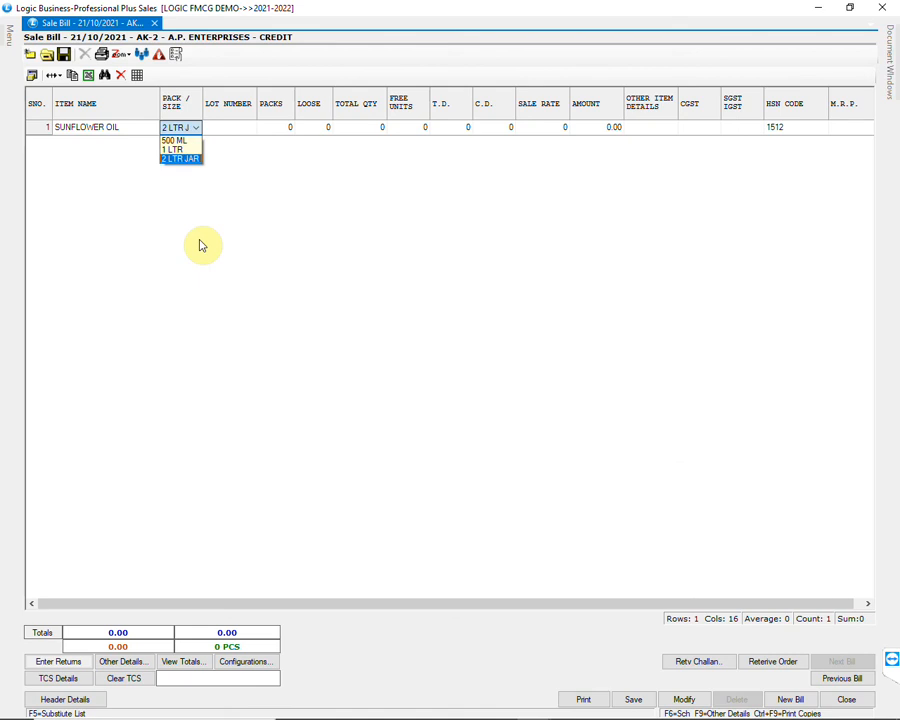
pyautogui.press('Return')
pyautogui.press('Down')
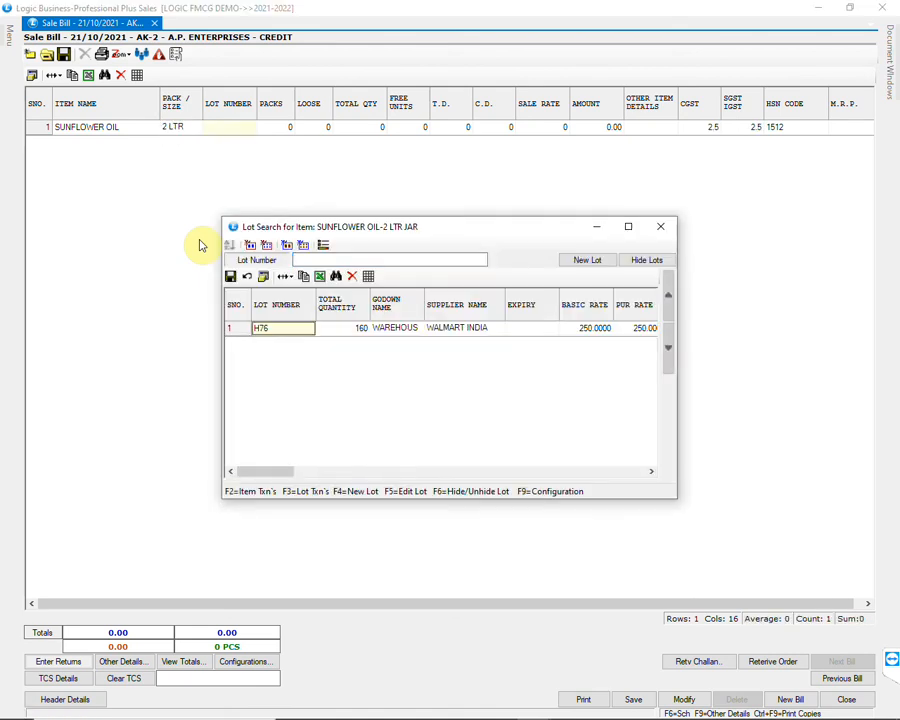
pyautogui.press('Return')
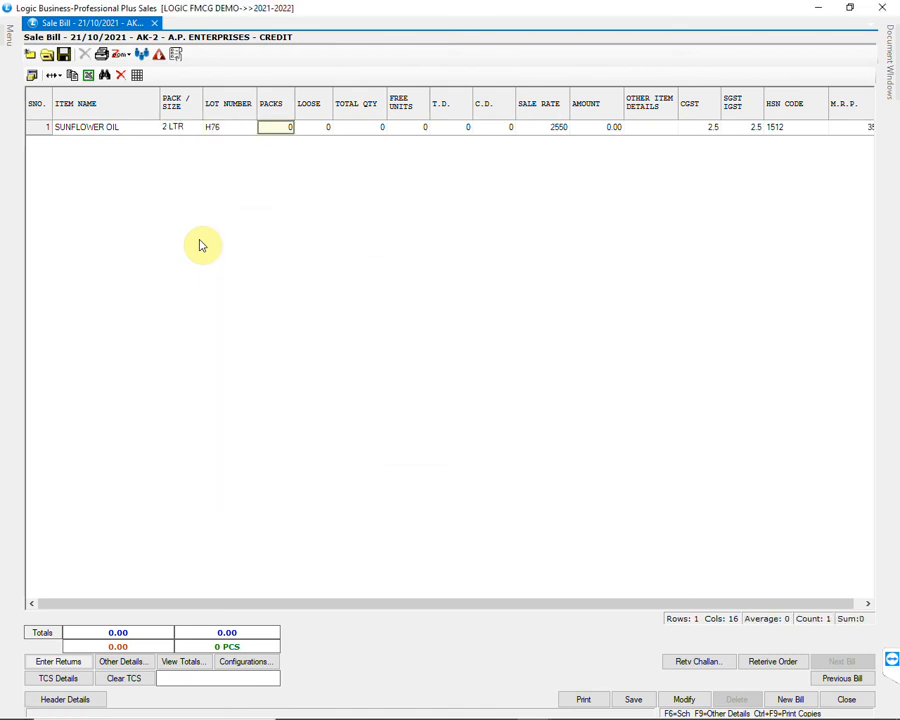
# Step: Use the CASE conversion factor and enter 1 pack of SUNFLOWER OIL, leaving loose quantity, free units and discounts at 0
pyautogui.press('Return')
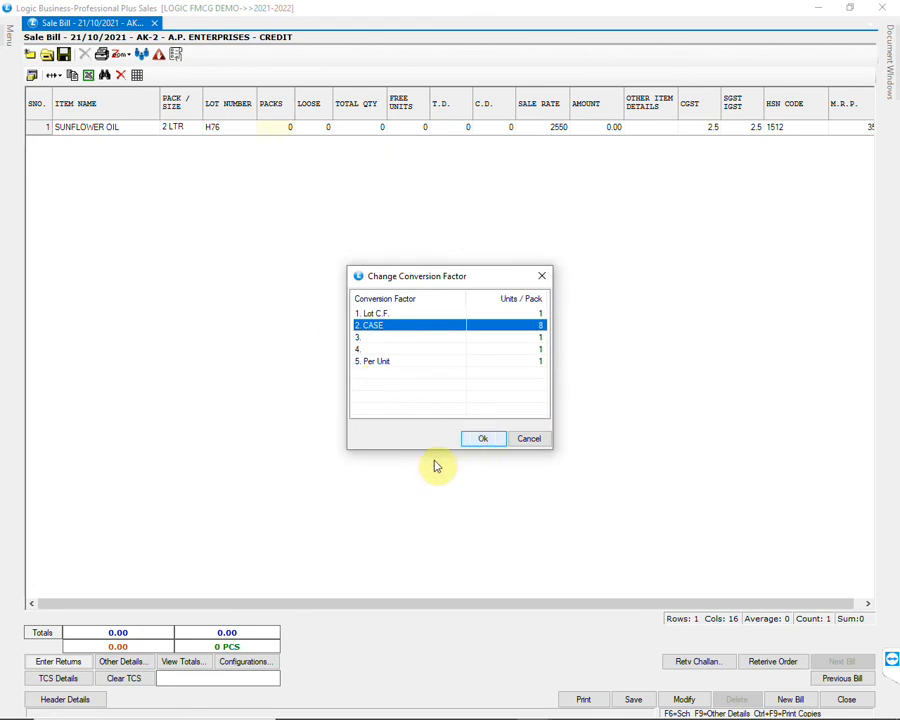
pyautogui.press('Return')
pyautogui.write('1')
pyautogui.press('Return')
pyautogui.press('Return')
pyautogui.press('Return')
pyautogui.press('Return')
pyautogui.press('Return')
pyautogui.press('Return')
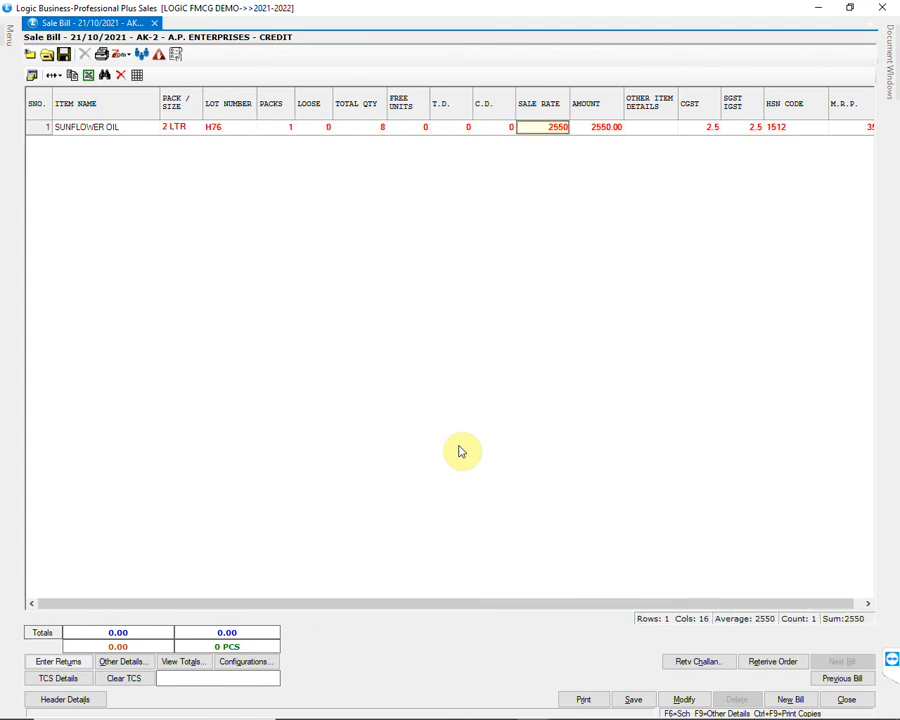
# Step: Keep the sale rate of 2550, accept the default tax details and complete the SUNFLOWER OIL line
pyautogui.press('Return')
pyautogui.press('Return')
pyautogui.press('Return')
pyautogui.press('Return')
pyautogui.press('Return')
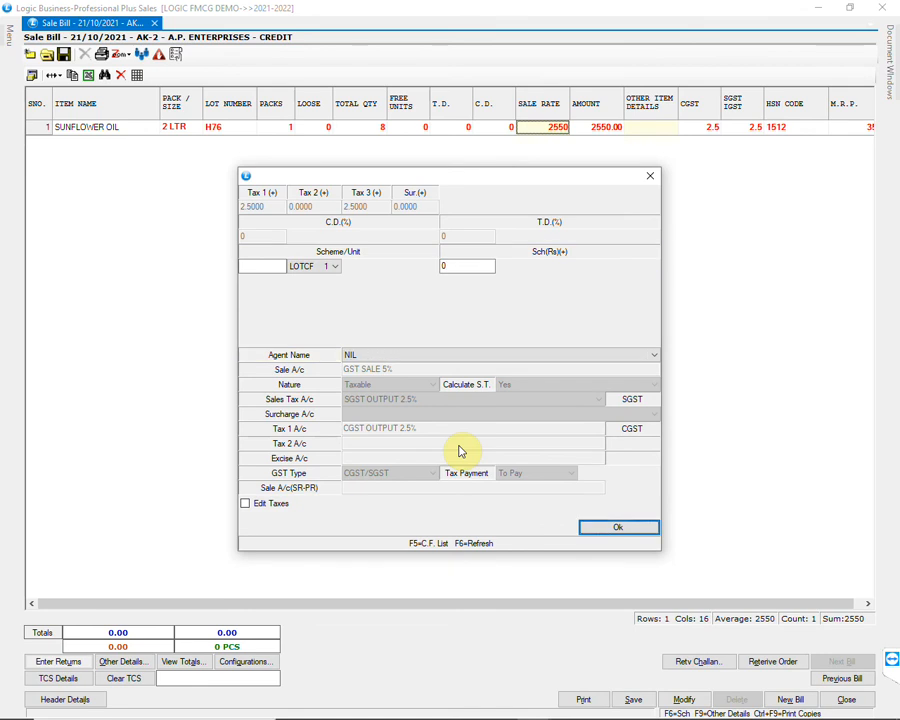
pyautogui.press('Return')
pyautogui.press('Return')
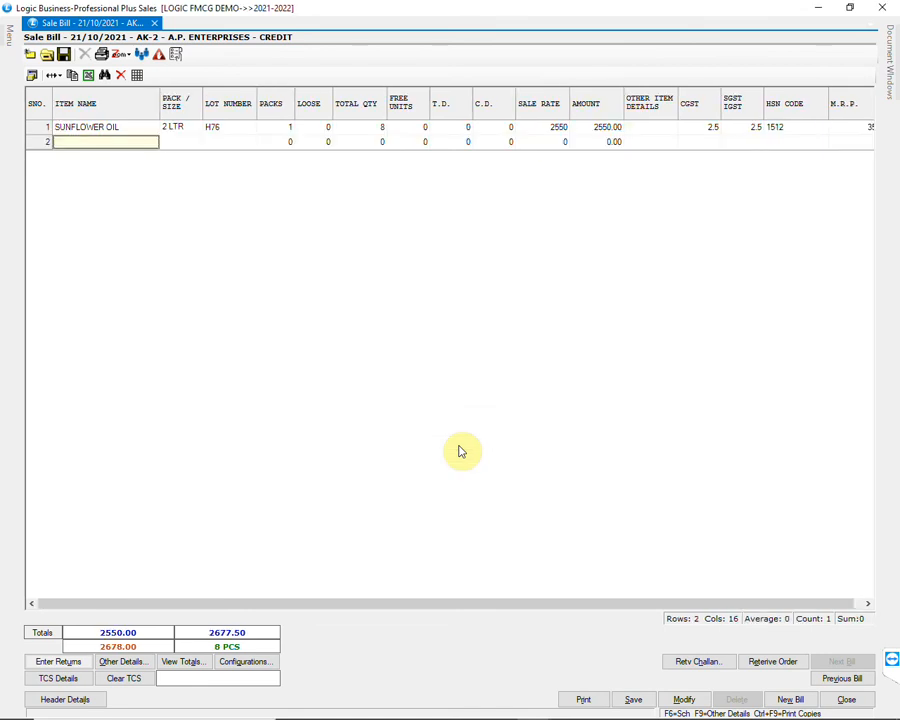
# Step: Save the A.P. ENTERPRISES bill and implement the SUNFLOWER OIL scheme with its free 500 ML pack
pyautogui.click(632, 699)
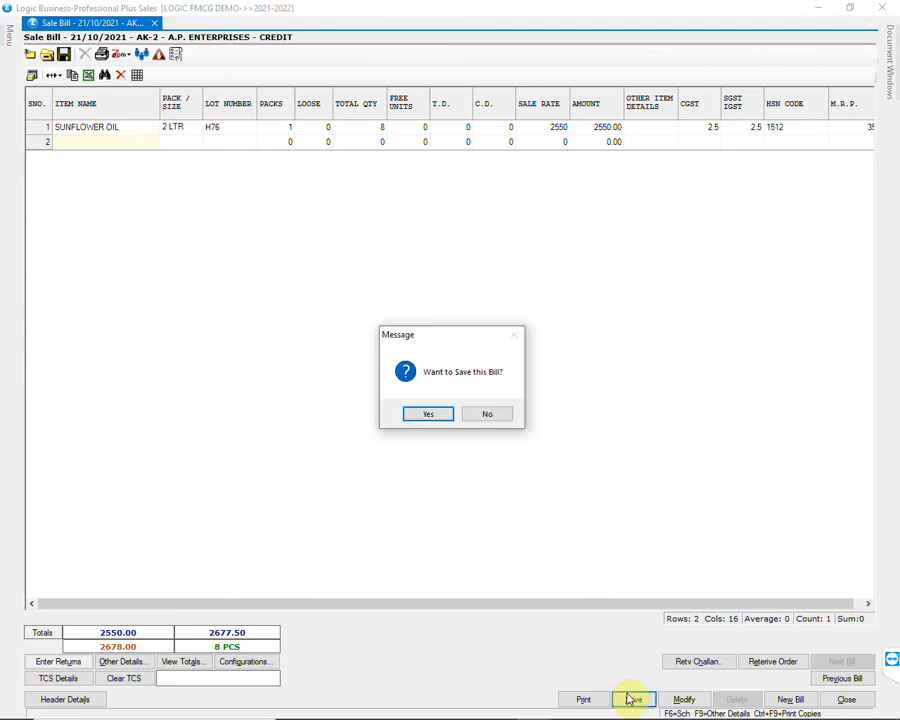
pyautogui.click(426, 419)
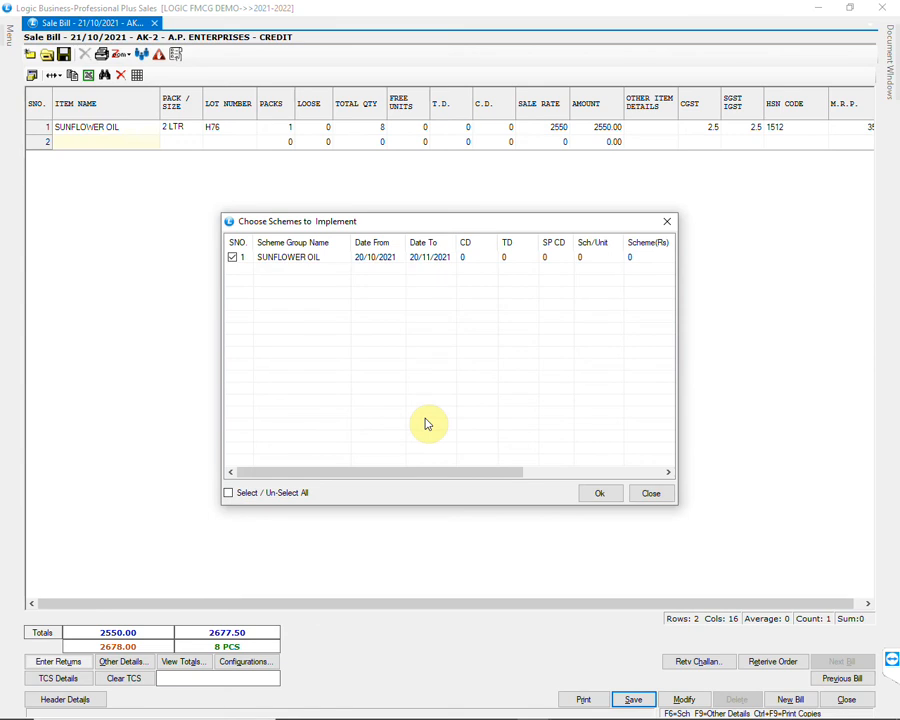
pyautogui.moveTo(509, 478); pyautogui.dragTo(660, 476)
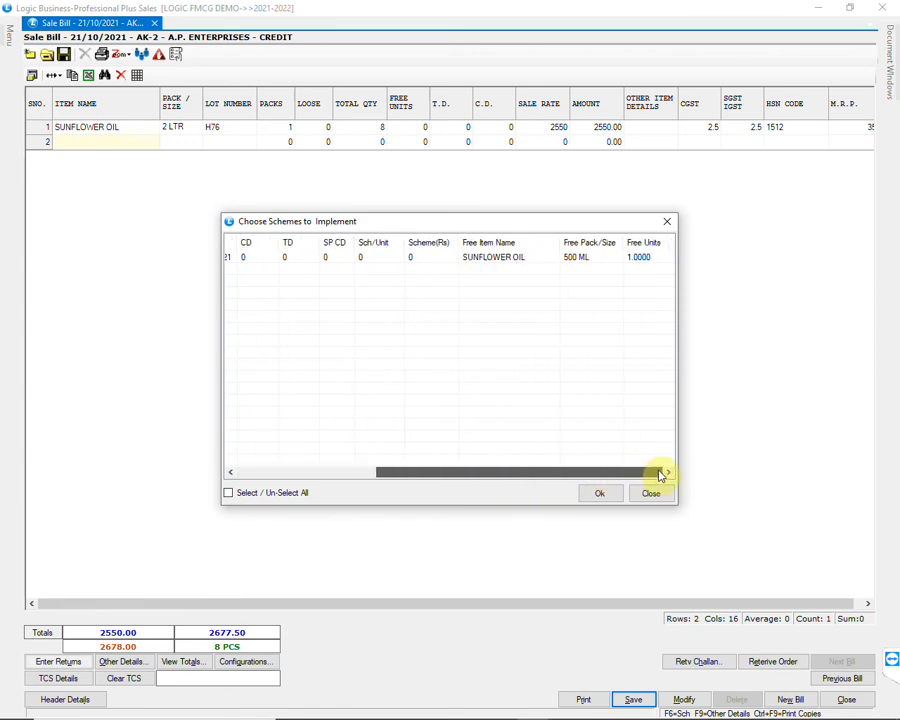
pyautogui.click(601, 493)
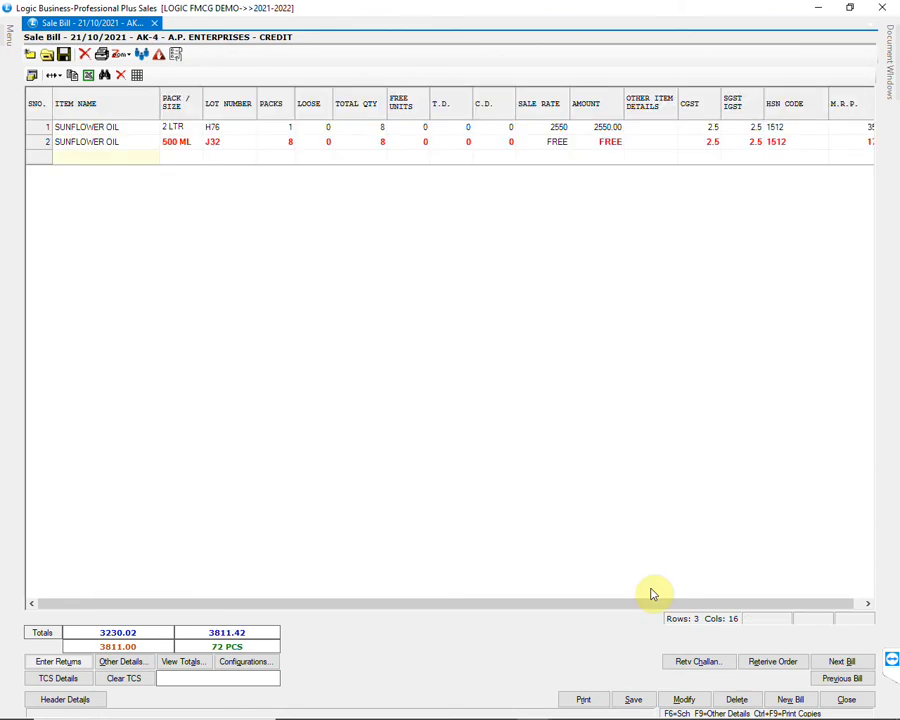
# Step: Select the free 500 ML pack on the SUNFLOWER OIL line and save the bill again
pyautogui.click(180, 142)
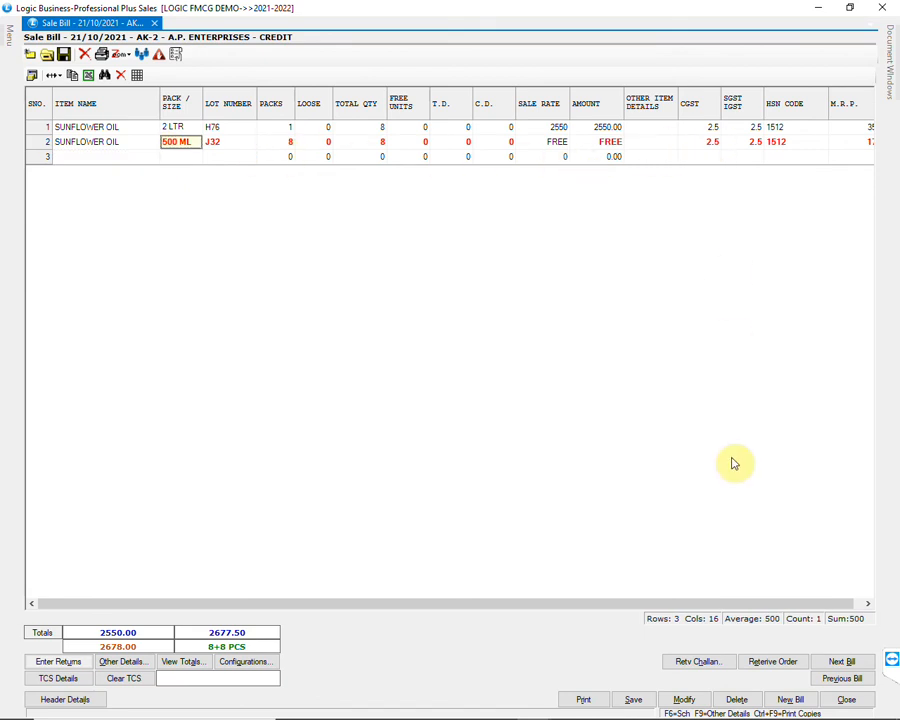
pyautogui.click(633, 699)
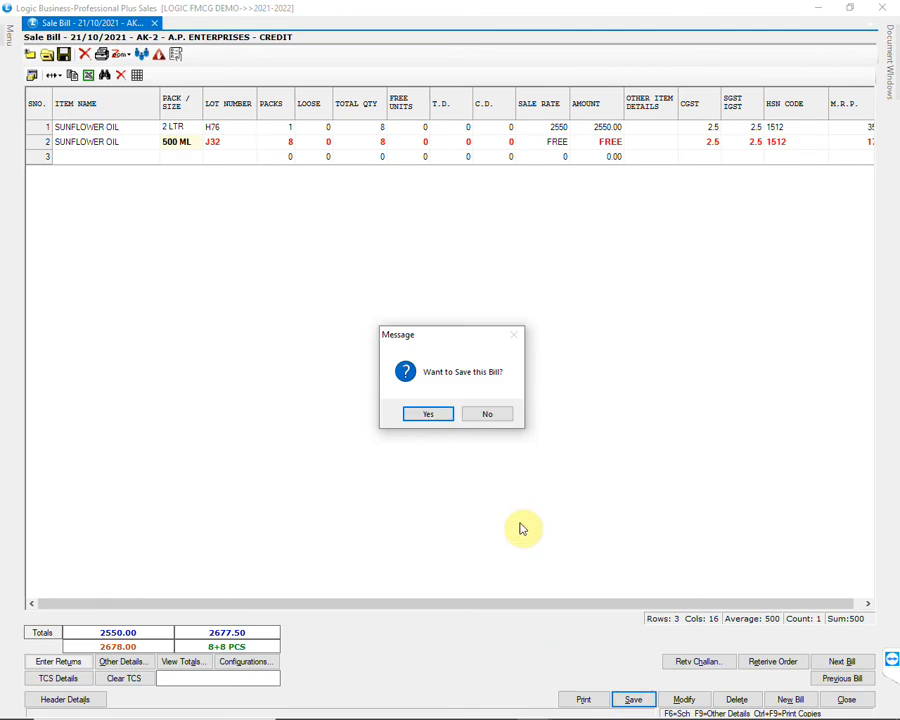
pyautogui.click(428, 414)
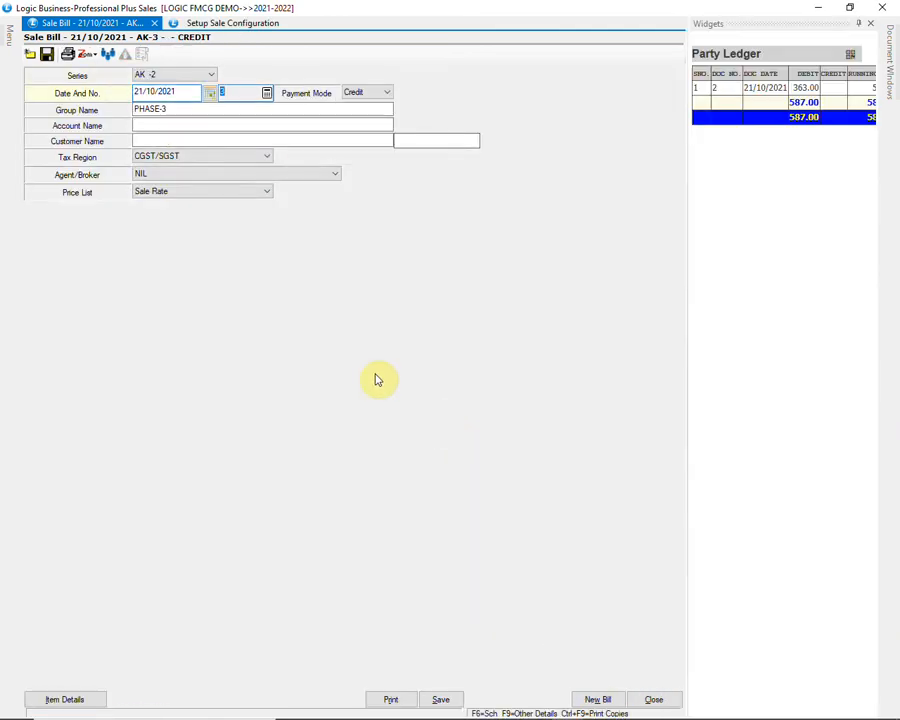
# Step: Keep the date and number of the new credit bill and choose SECTOR-1 as the account group
pyautogui.press('Return')
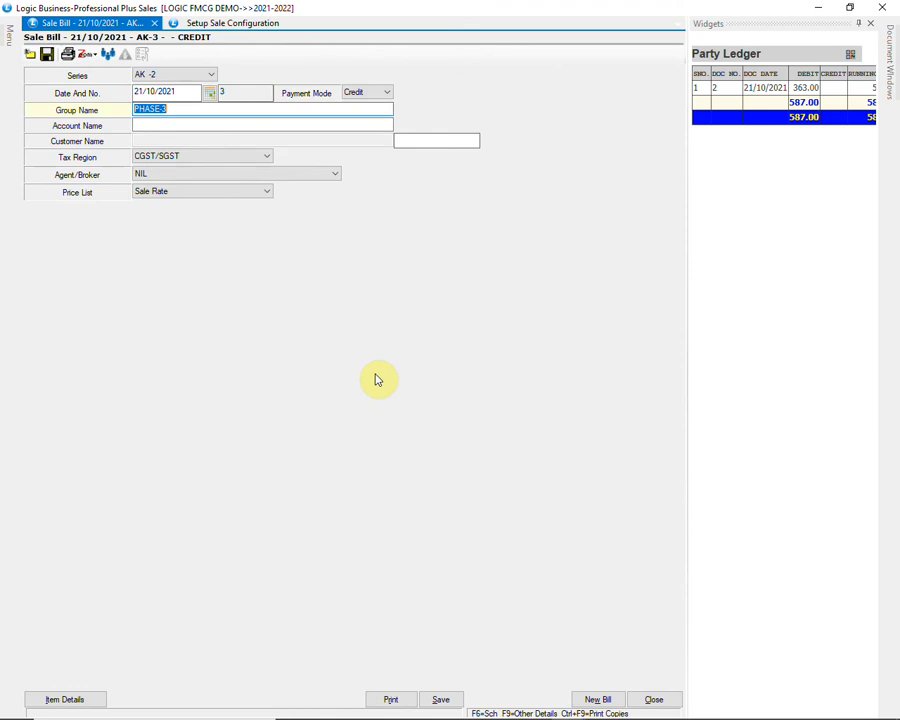
pyautogui.press('space')
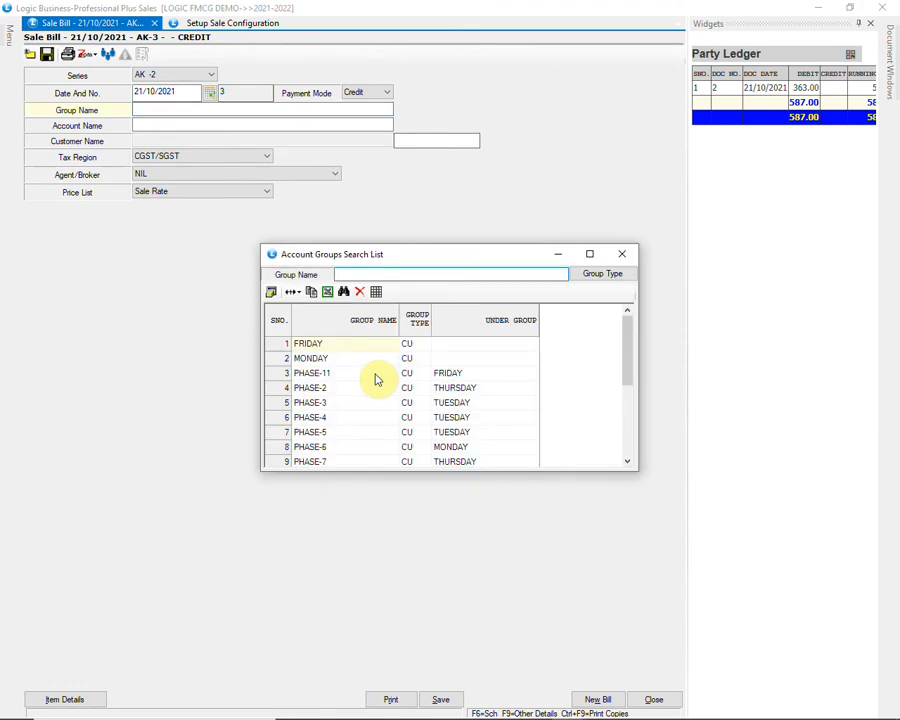
pyautogui.press('Down')
pyautogui.press('Down')
pyautogui.press('Down')
pyautogui.press('Down')
pyautogui.press('Down')
pyautogui.press('Down')
pyautogui.press('Down')
pyautogui.press('Down')
pyautogui.press('Down')
pyautogui.press('Down')
pyautogui.press('Down')
pyautogui.press('Down')
pyautogui.press('Down')
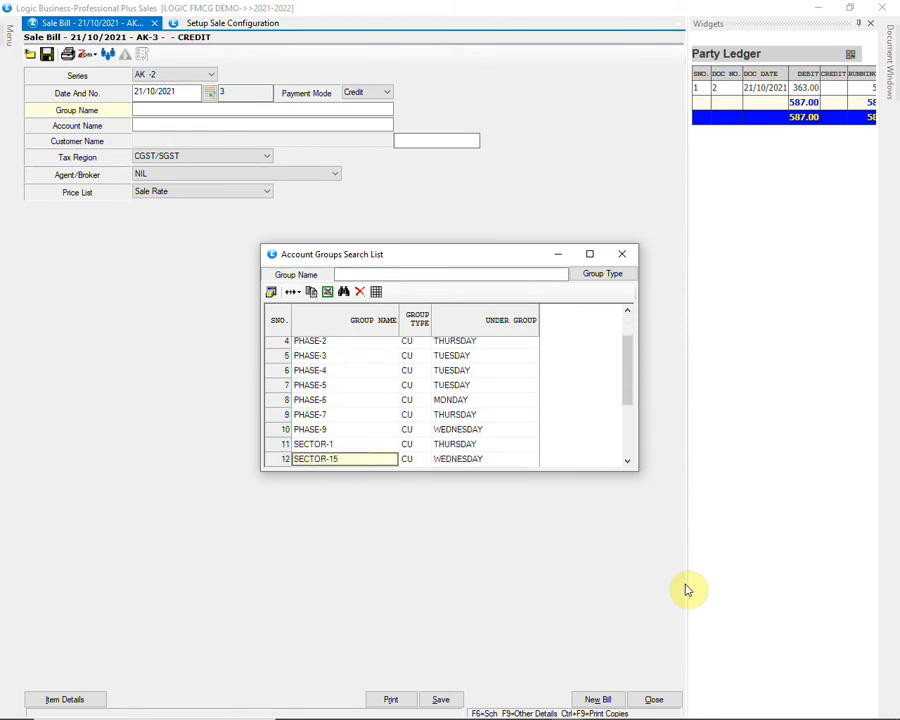
pyautogui.press('Down')
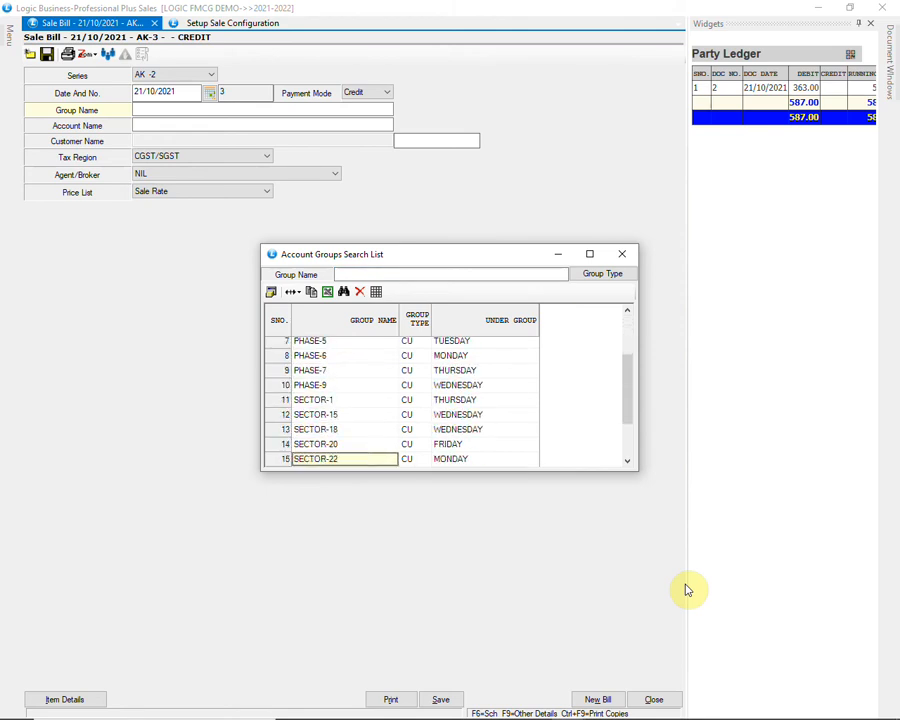
pyautogui.press('Up')
pyautogui.press('Up')
pyautogui.press('Up')
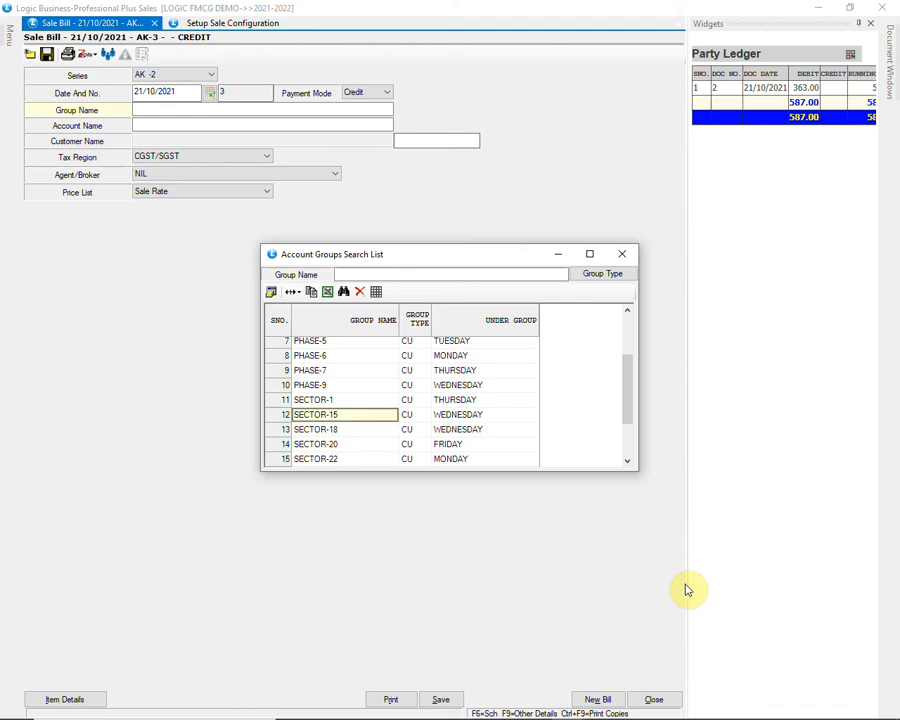
pyautogui.press('Up')
pyautogui.press('Return')
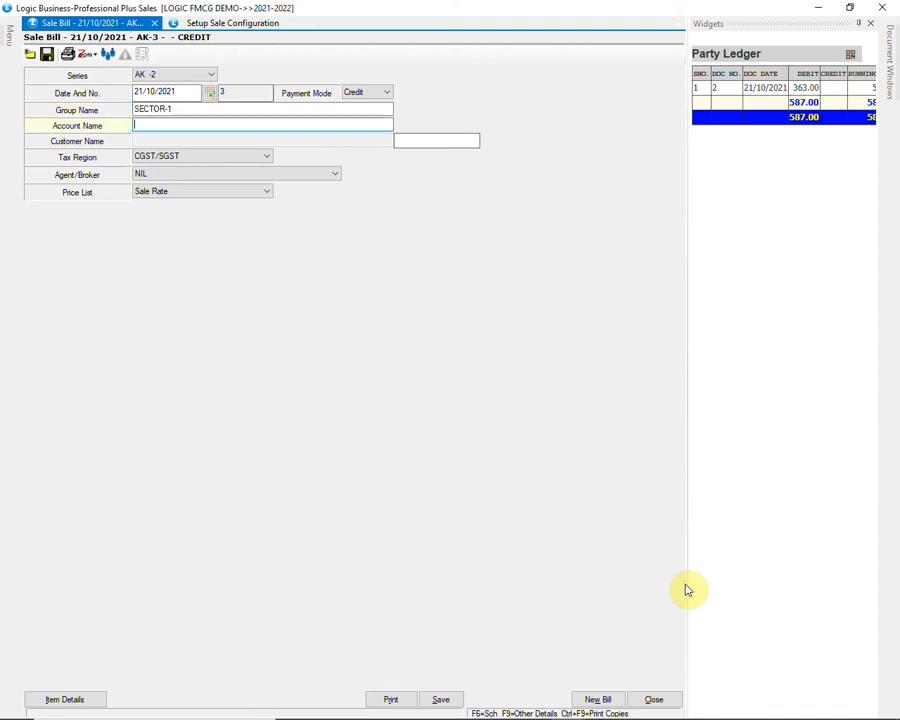
# Step: Select DHARAMRAJ KIRANA STORE as the bill's account and keep the CGST/SGST tax region
pyautogui.press('Return')
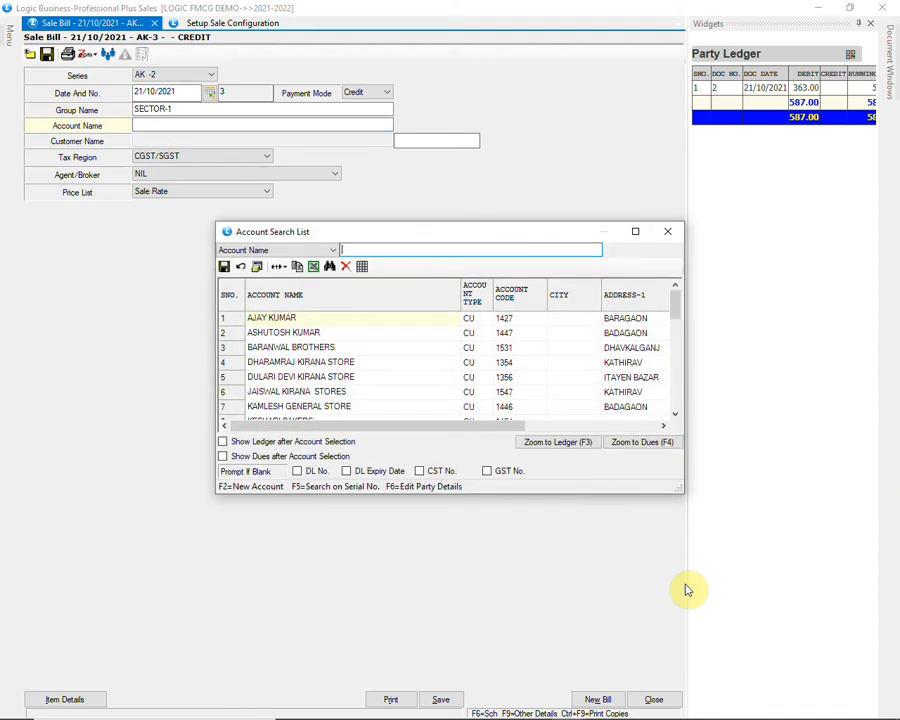
pyautogui.press('Down')
pyautogui.press('Down')
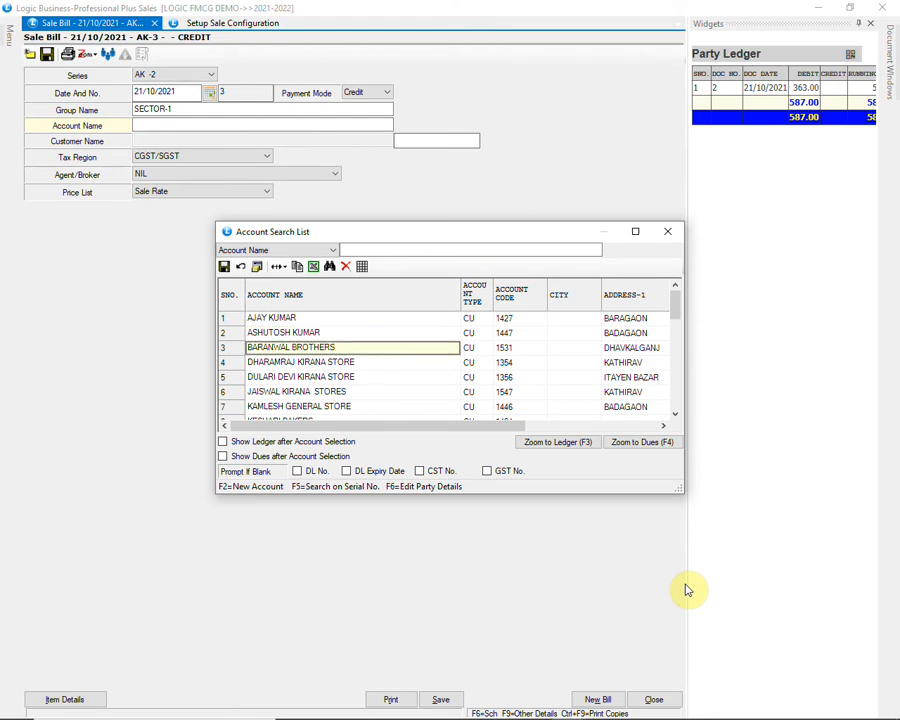
pyautogui.press('Down')
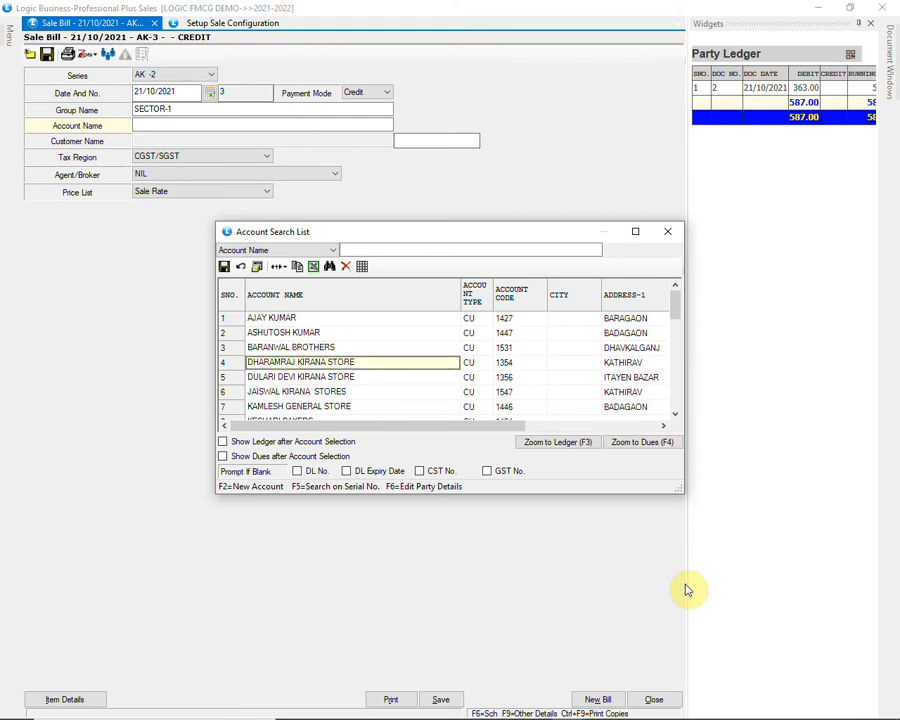
pyautogui.press('Return')
pyautogui.press('Return')
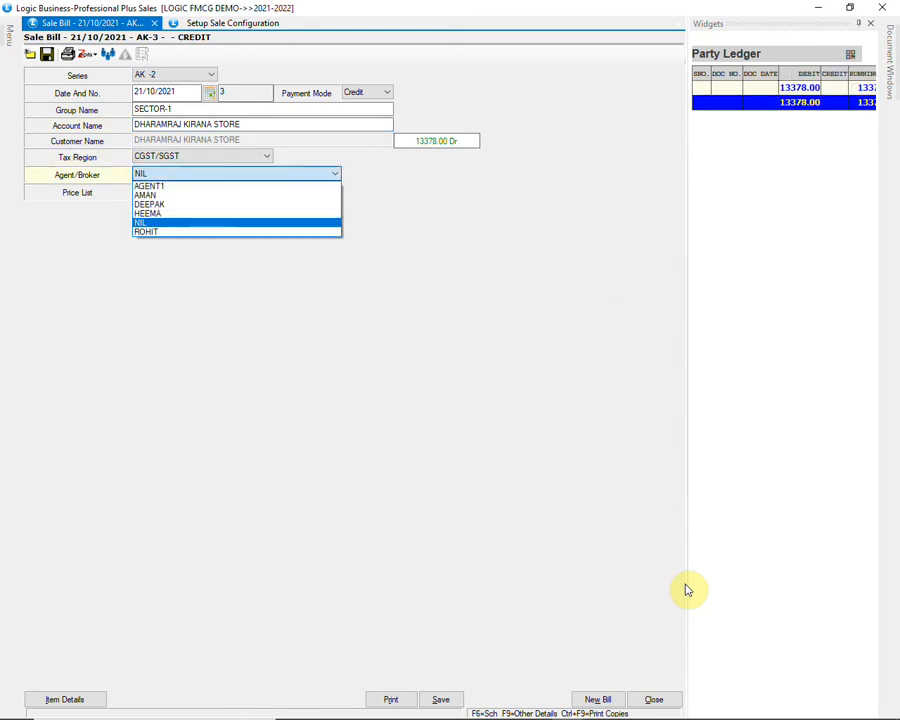
# Step: Set the agent to AGENT1, keep the Sale Rate price list and proceed to the item details
pyautogui.press('Up')
pyautogui.press('Up')
pyautogui.press('Up')
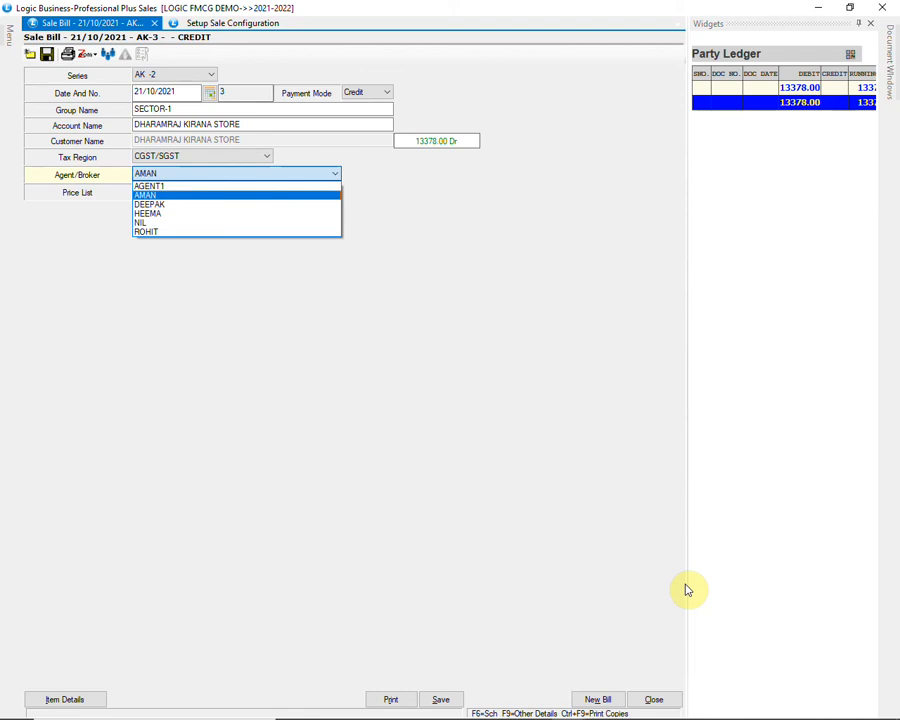
pyautogui.press('Up')
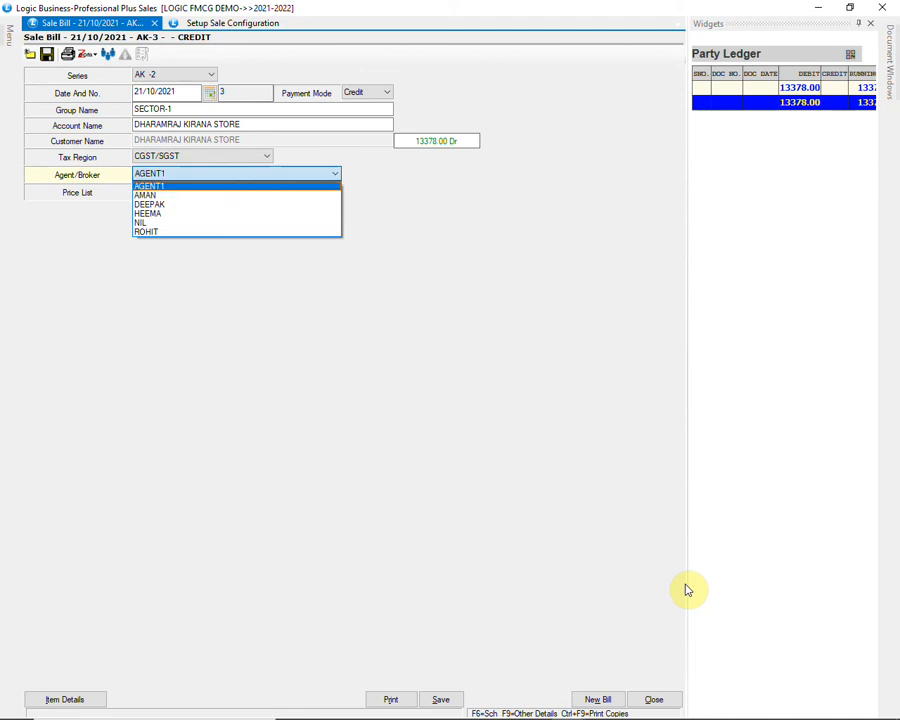
pyautogui.press('Return')
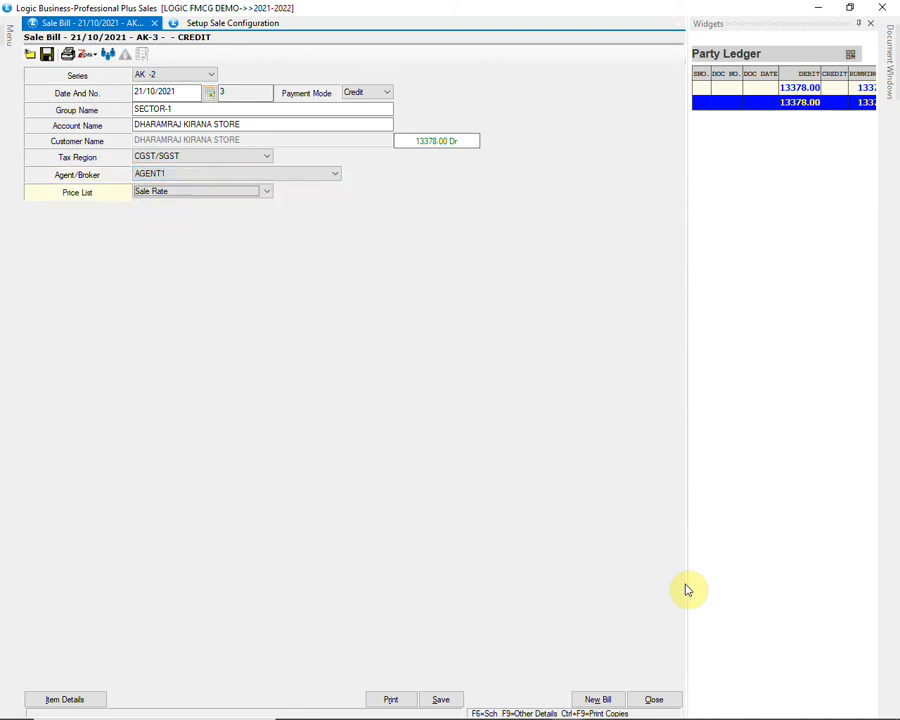
pyautogui.click(268, 192)
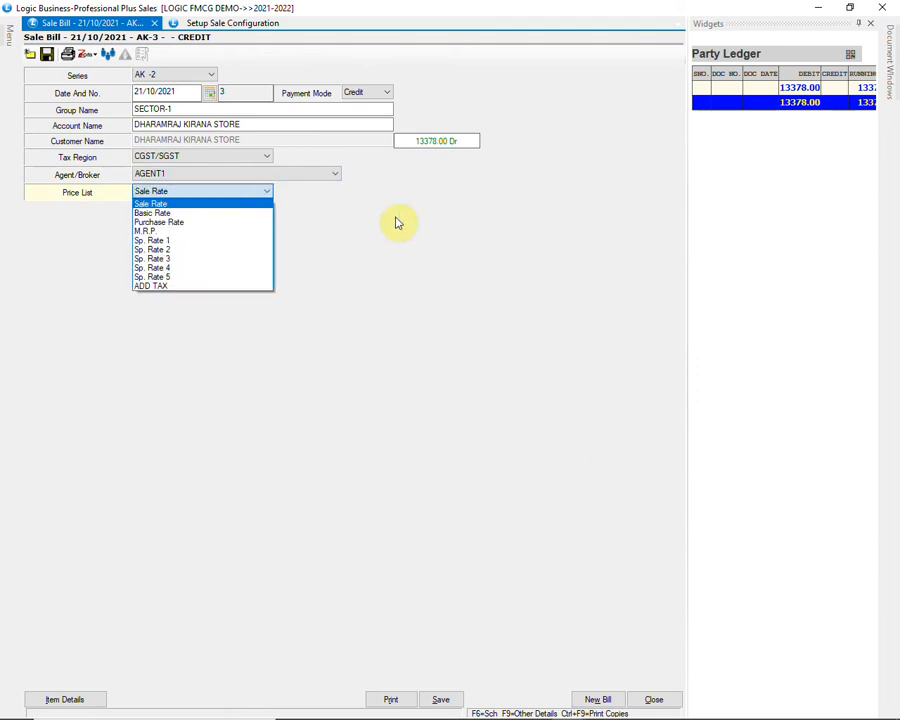
pyautogui.press('Return')
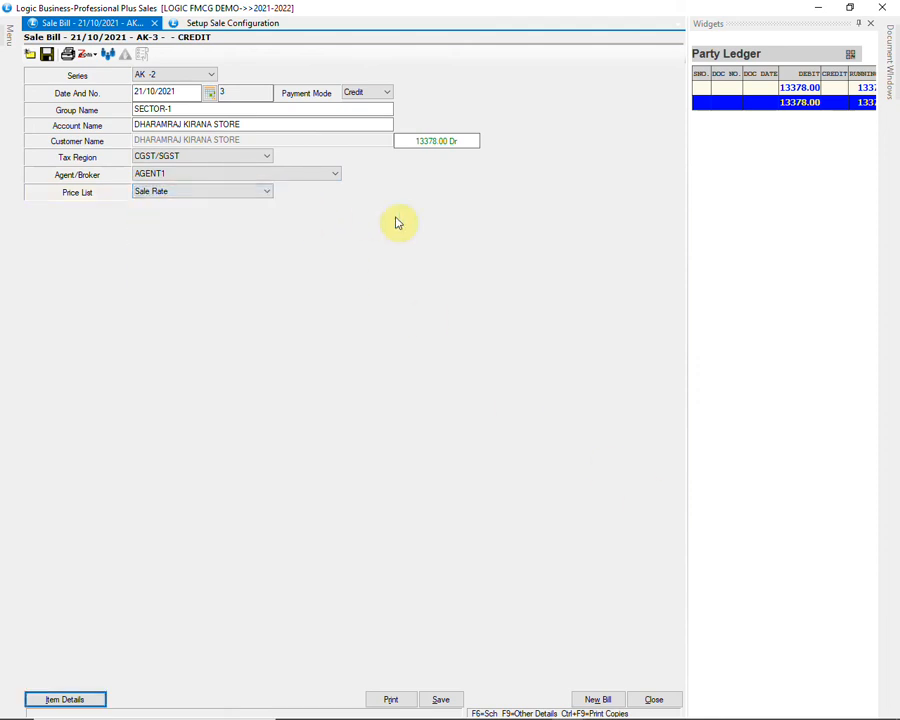
pyautogui.press('Return')
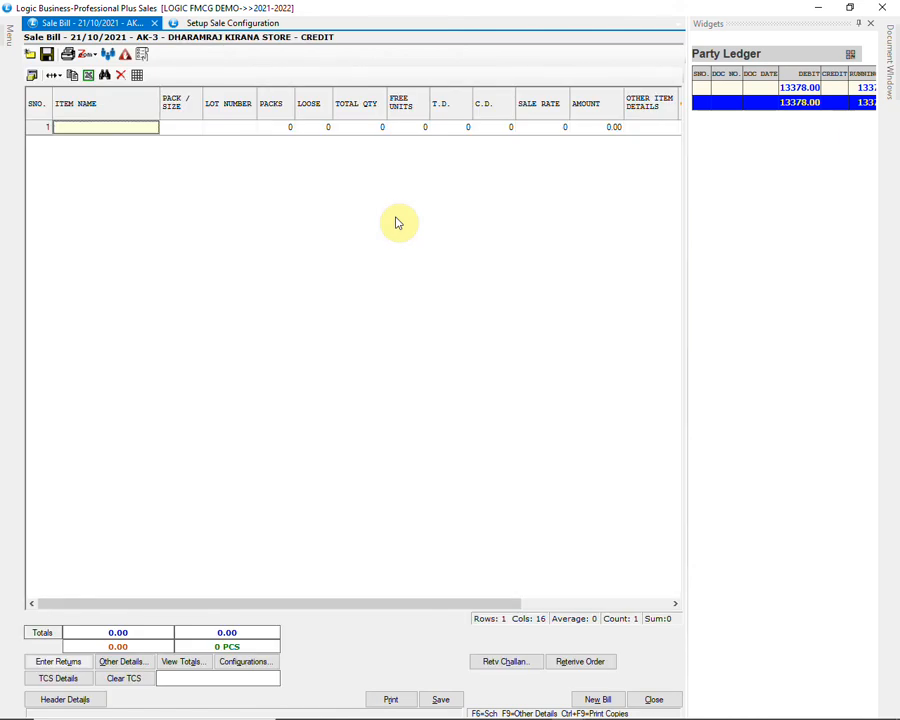
# Step: Add LAYS CHIPS to the bill in the 52 GM pack size from lot HYT34
pyautogui.write('LAY')
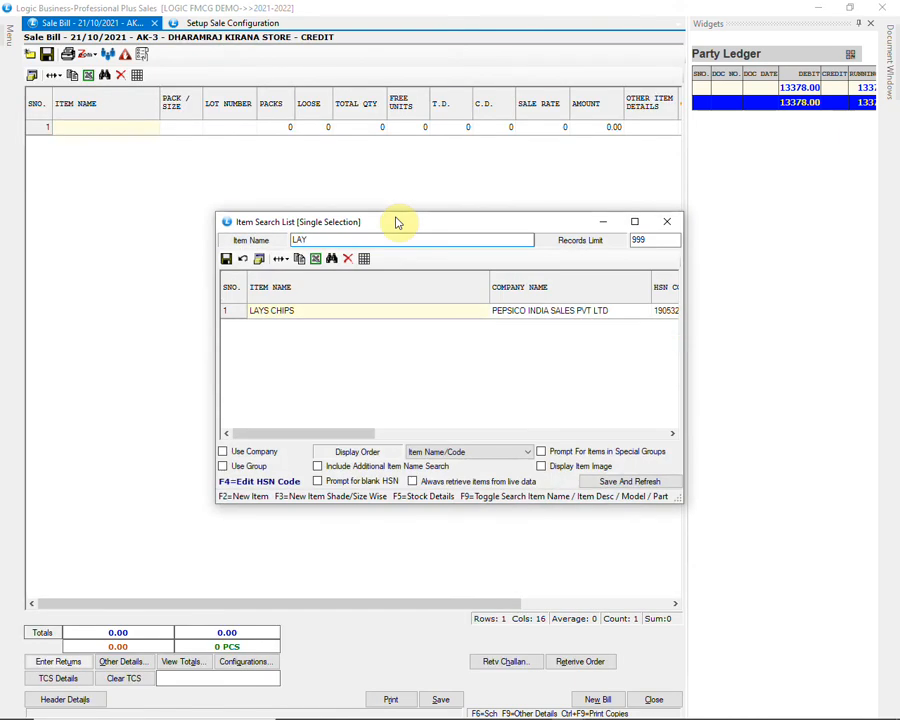
pyautogui.press('Return')
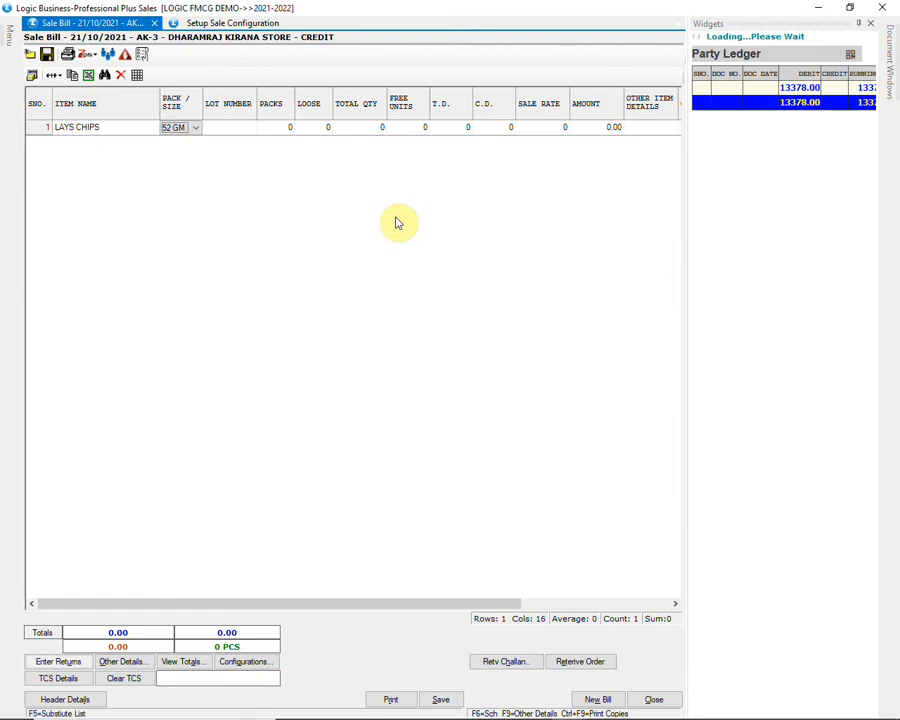
pyautogui.hotkey('alt', 'Down')
pyautogui.press('Return')
pyautogui.press('Return')
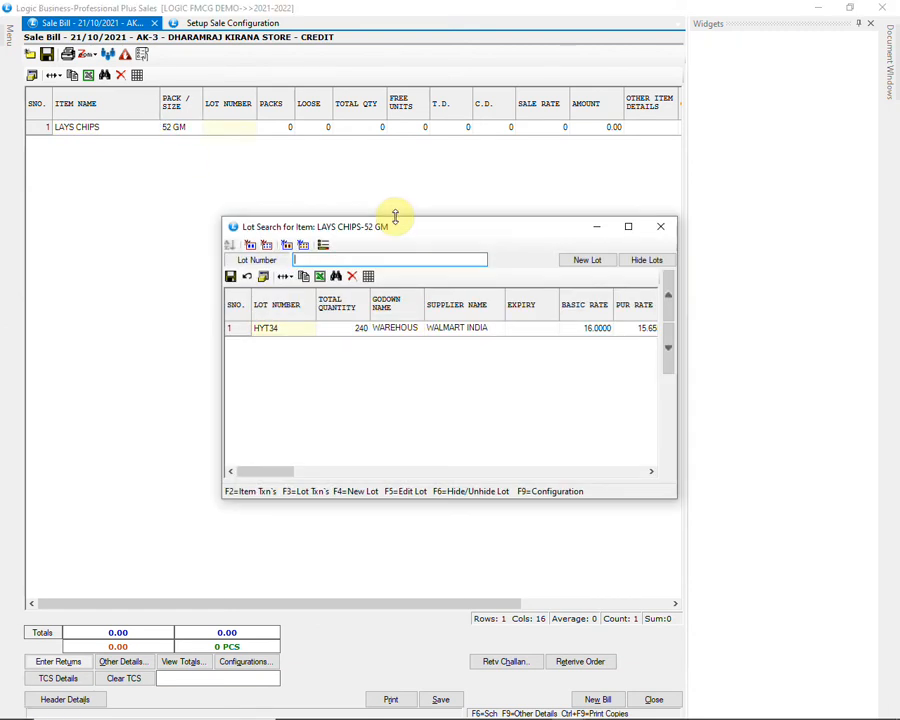
pyautogui.press('Down')
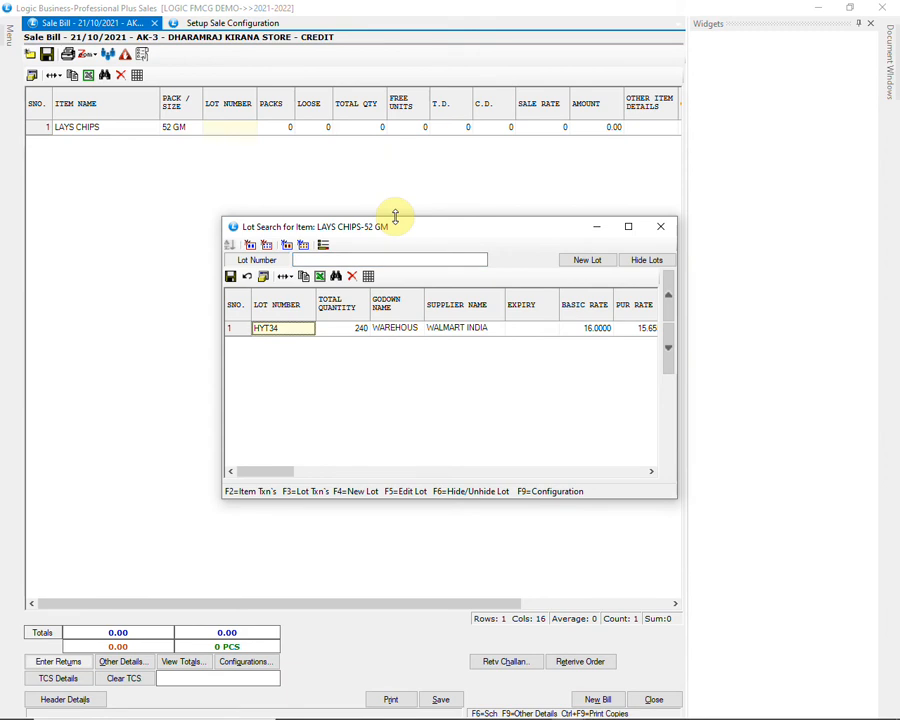
pyautogui.press('Return')
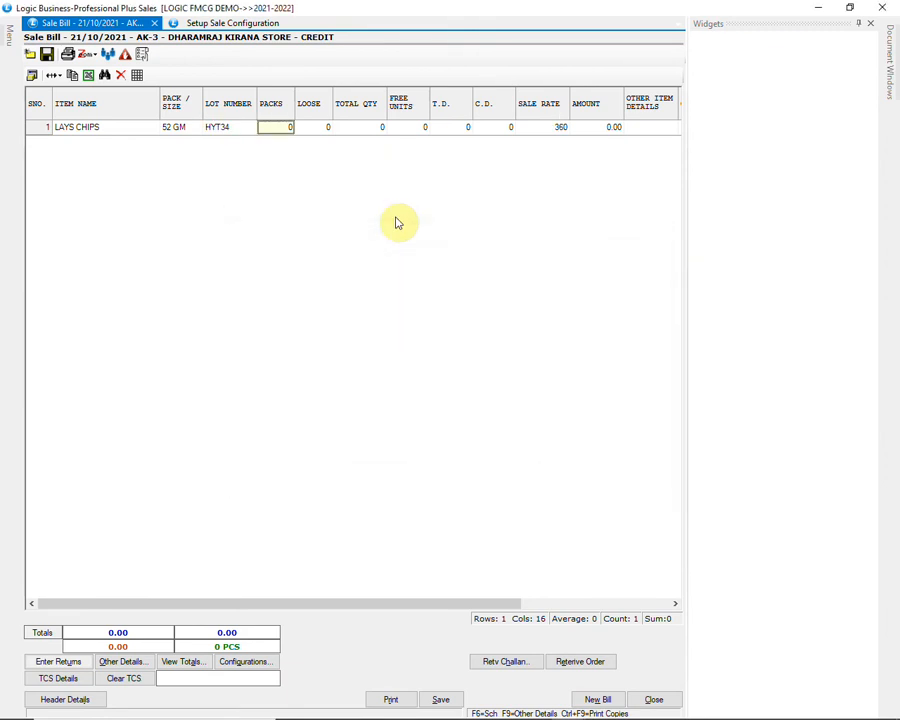
# Step: Use the SACHET PACK conversion factor of 20 units and enter 2 packs of LAYS CHIPS
pyautogui.press('Return')
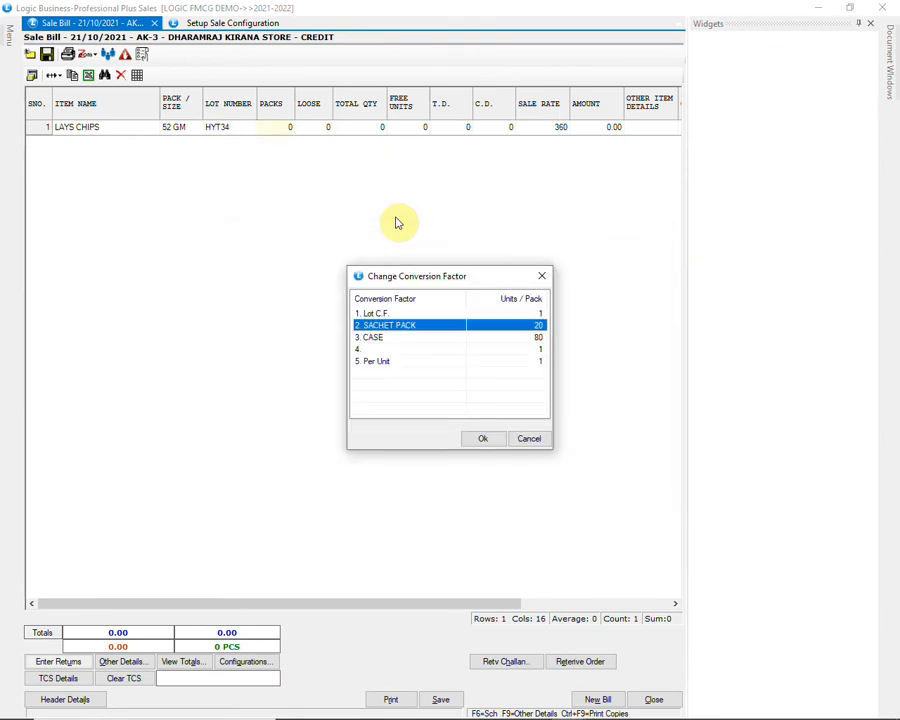
pyautogui.press('Return')
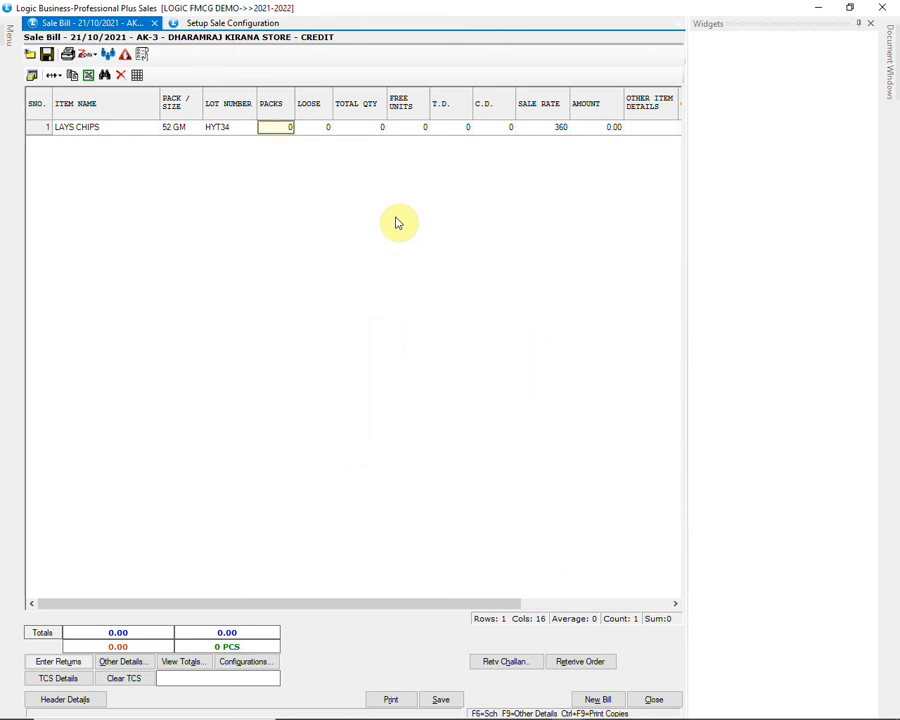
pyautogui.write('2')
pyautogui.press('Return')
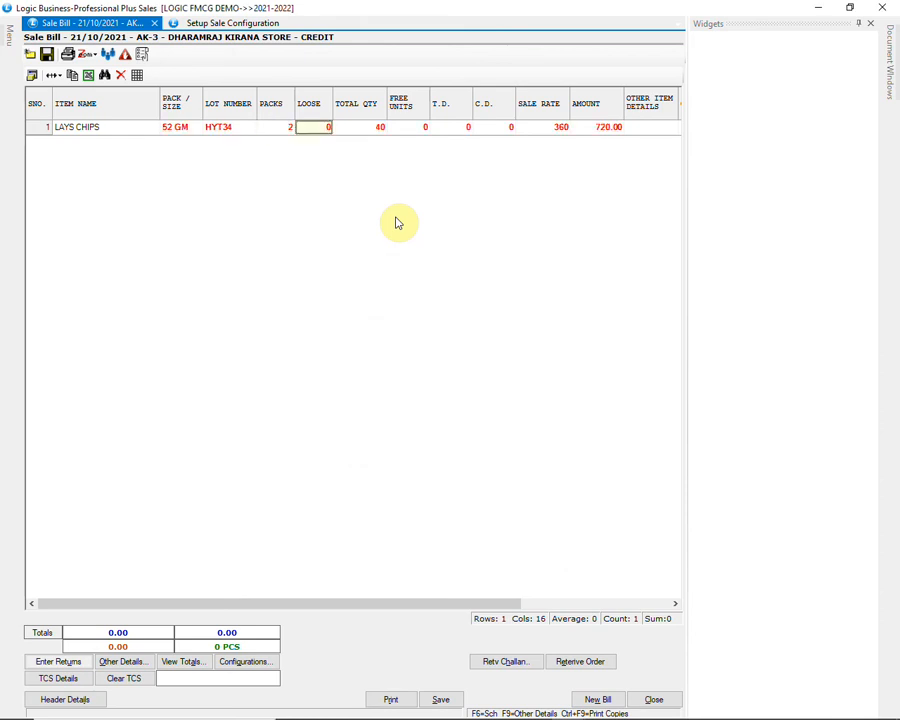
# Step: Enter 1 free unit and a trade discount of 5 for LAYS CHIPS, leaving the loose quantity and C.D. at 0
pyautogui.press('Return')
pyautogui.press('Return')
pyautogui.write('1')
pyautogui.press('Return')
pyautogui.write('5')
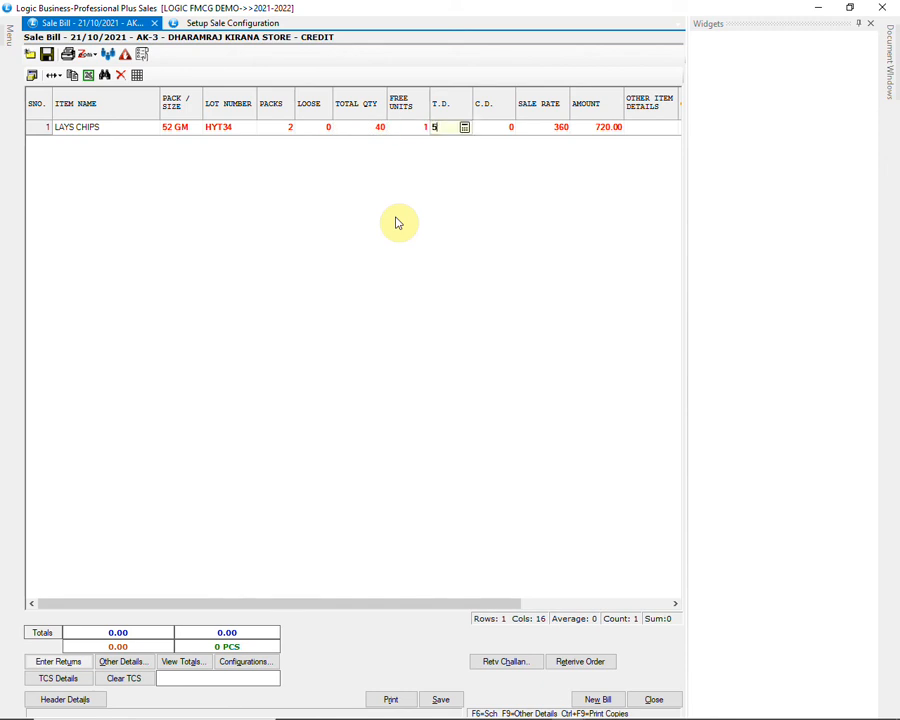
pyautogui.press('Return')
pyautogui.press('Return')
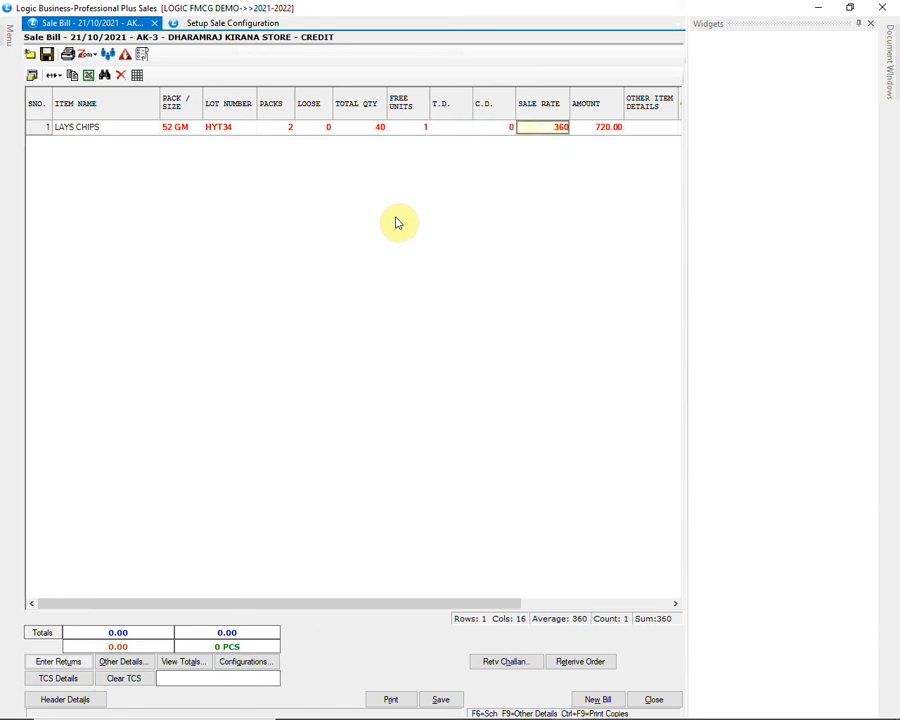
# Step: Apply a scheme discount of 2 per SACHET PACK to LAYS CHIPS, keep the scheme amount at 0 and complete the item row
pyautogui.press('Return')
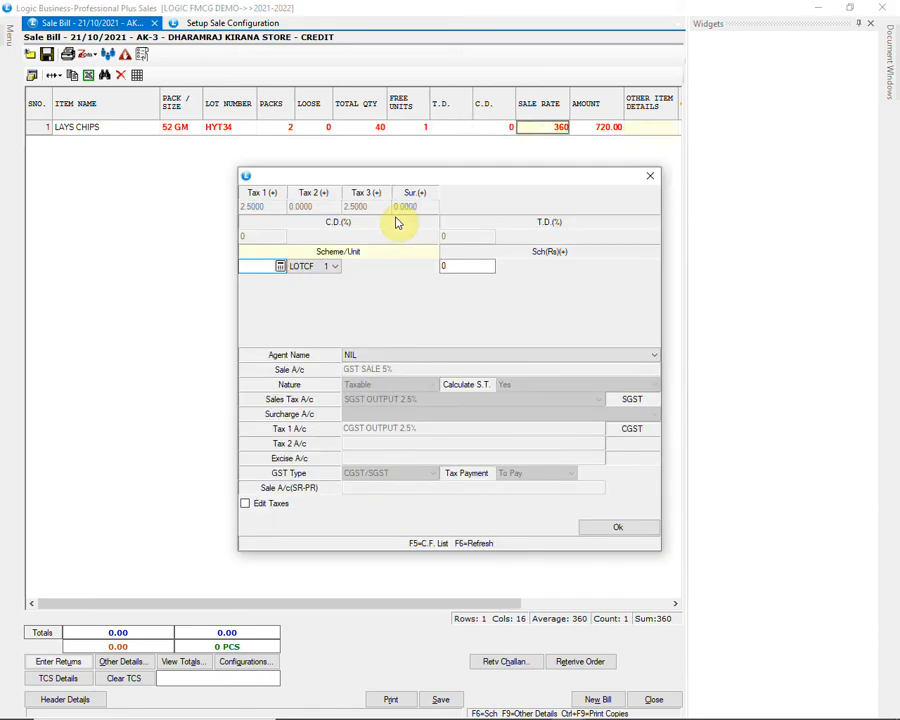
pyautogui.click(335, 266)
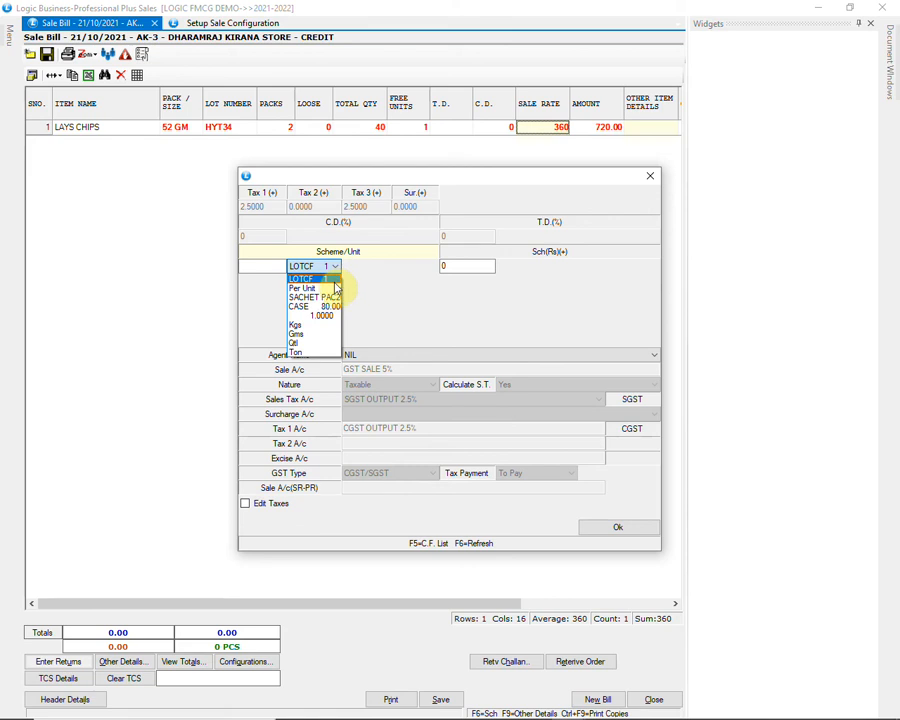
pyautogui.click(328, 297)
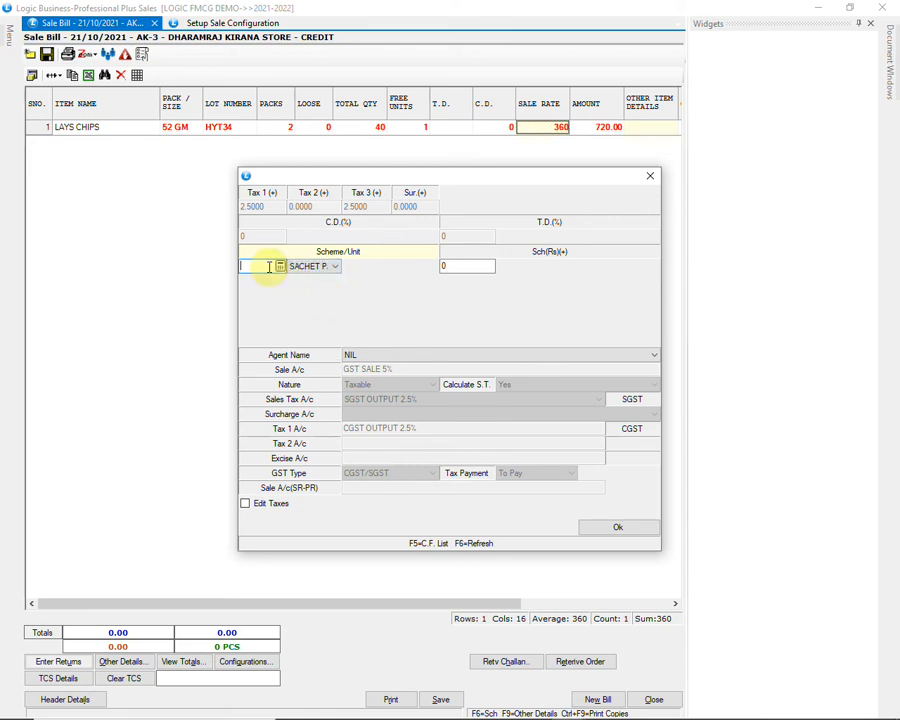
pyautogui.write('2')
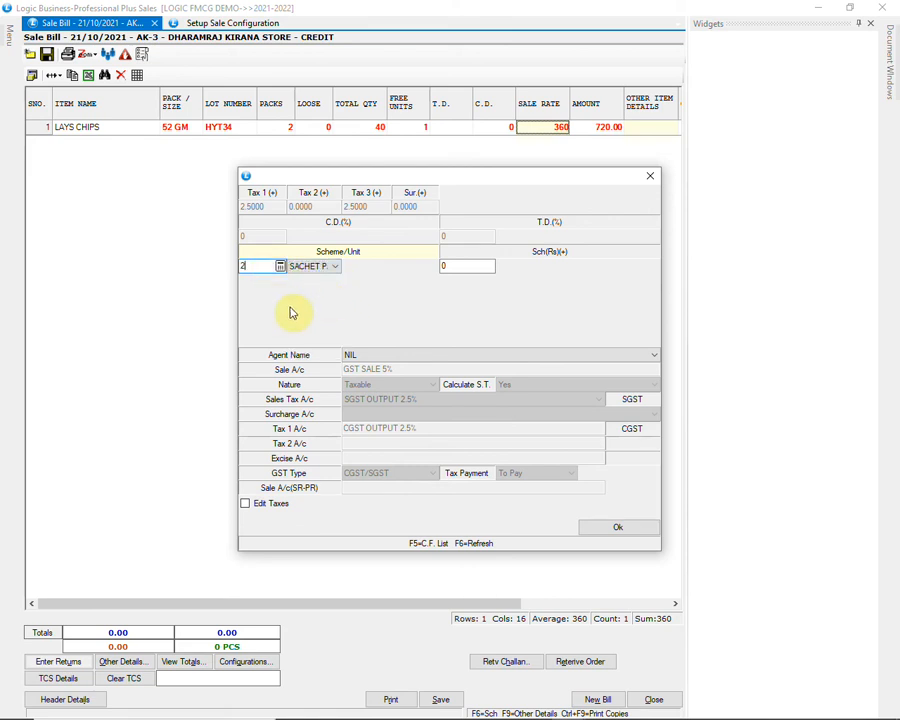
pyautogui.press('Return')
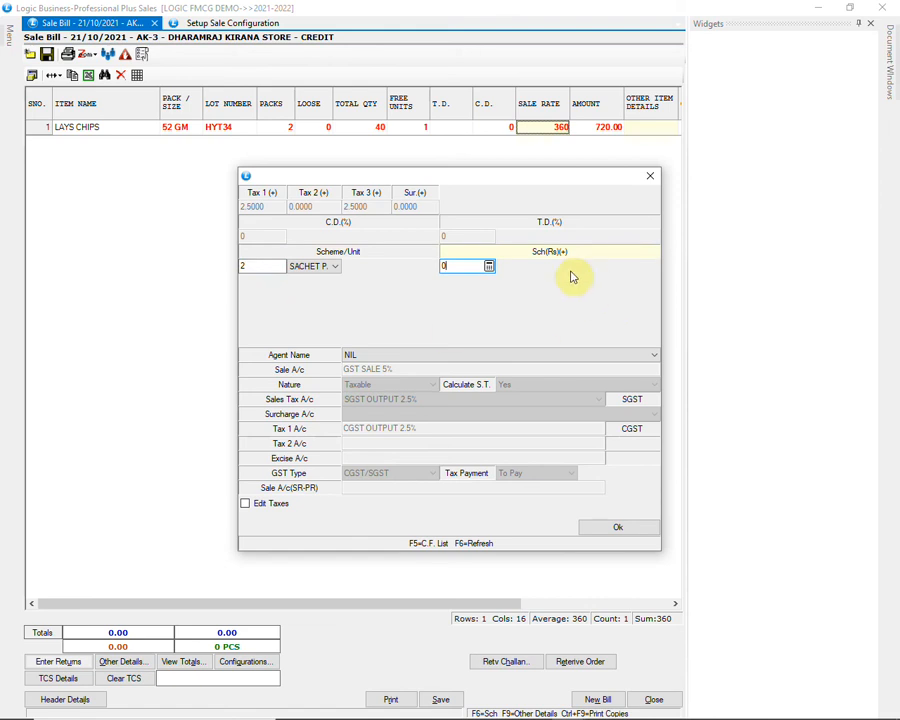
pyautogui.press('Return')
pyautogui.press('Return')
pyautogui.press('Return')
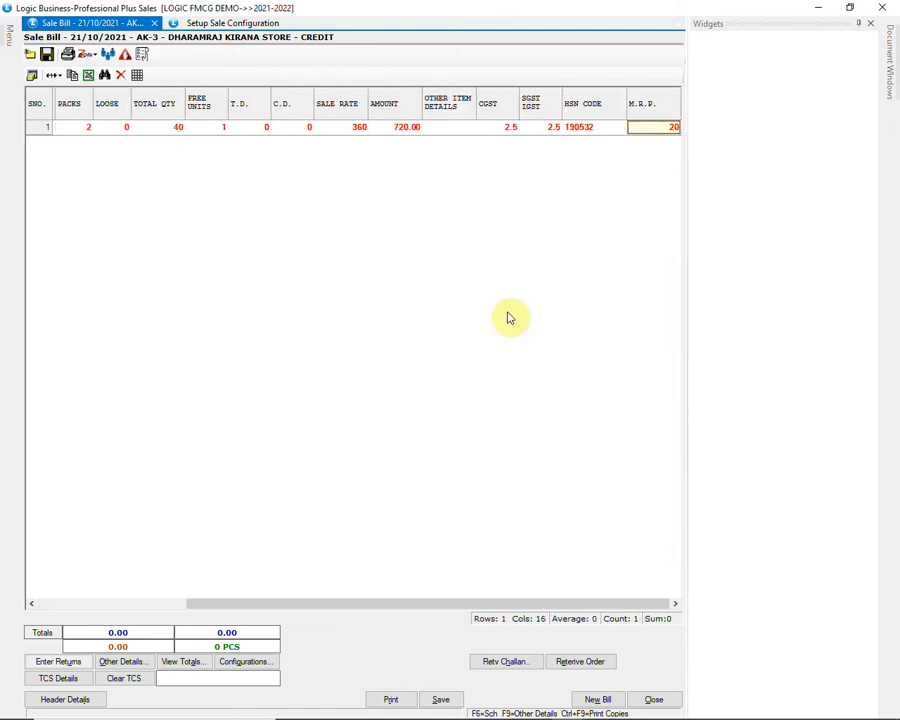
pyautogui.press('Return')
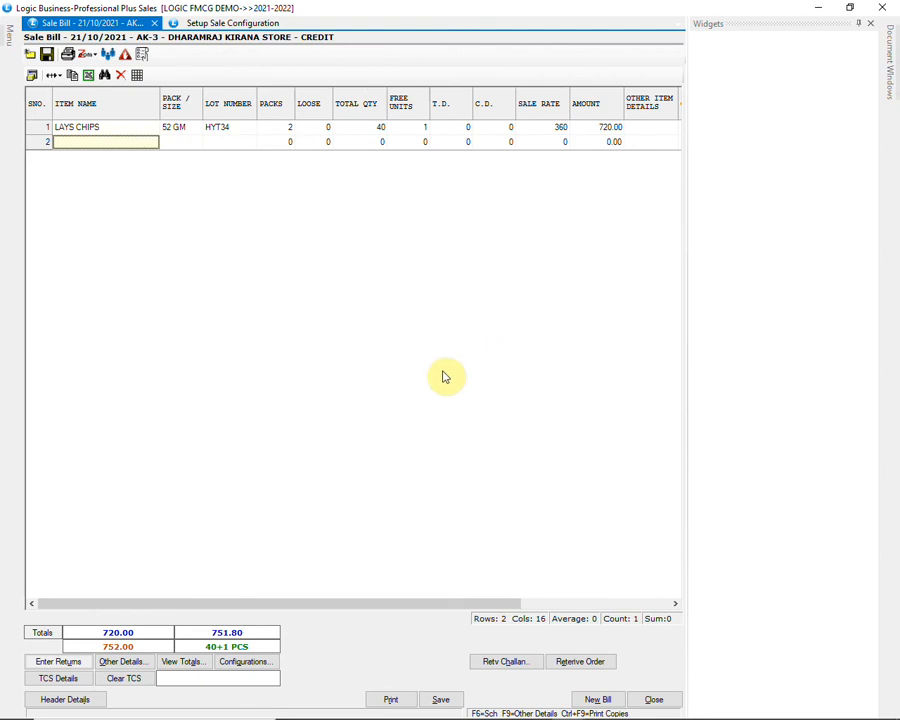
# Step: Review the bill's totals, then save and print the bill, closing the print preview after checking it
pyautogui.click(182, 662)
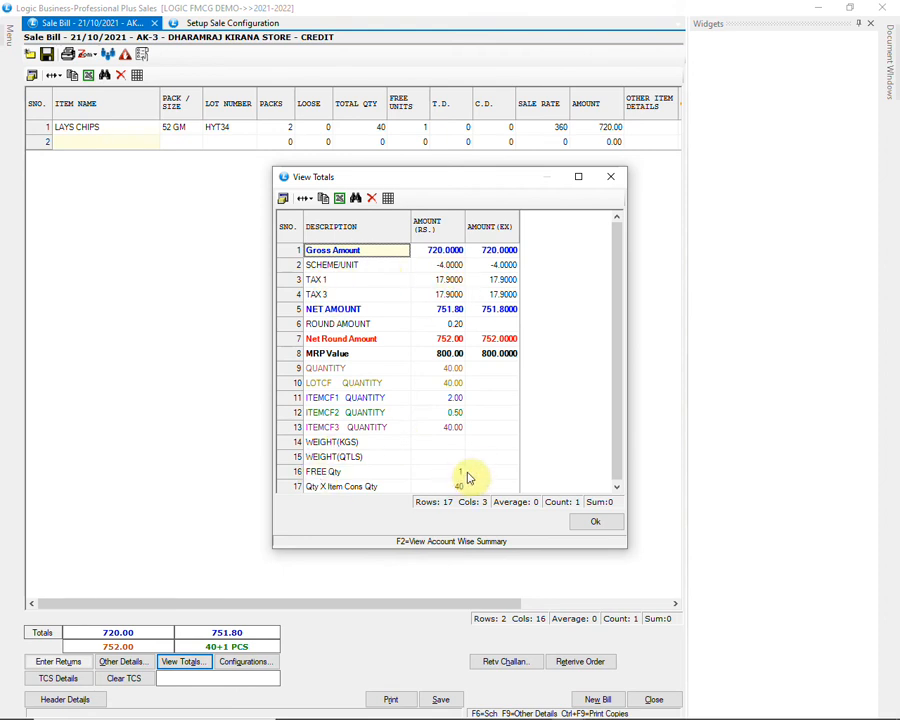
pyautogui.click(582, 522)
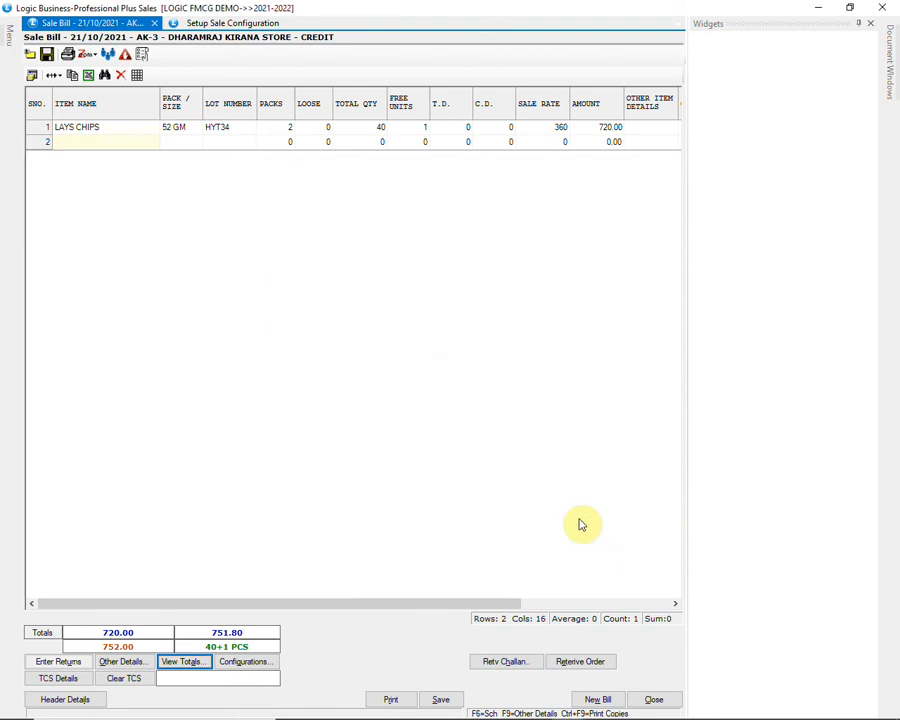
pyautogui.click(391, 699)
pyautogui.click(407, 413)
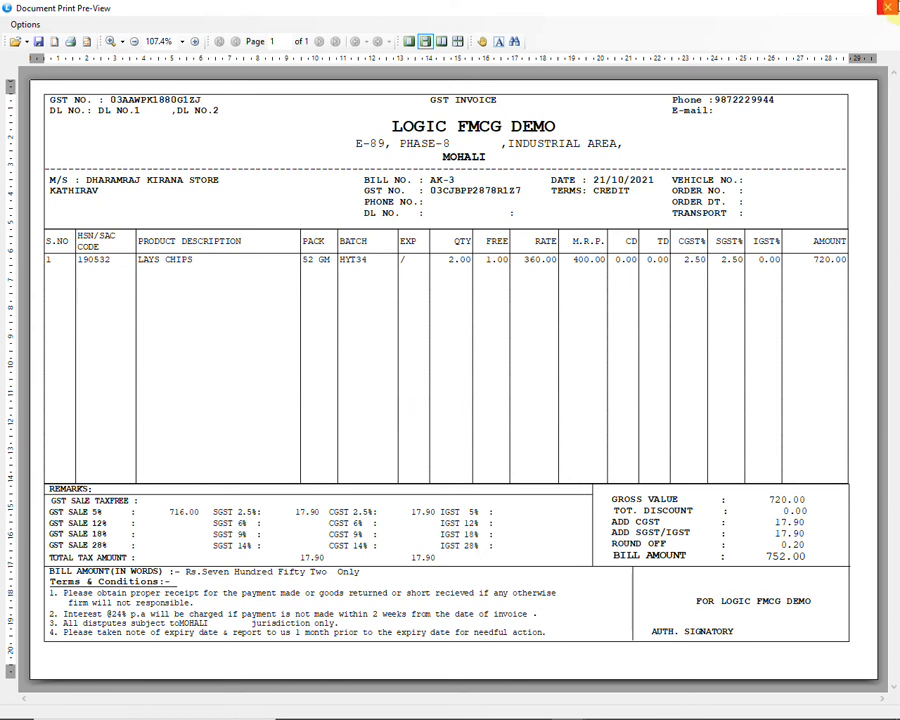
pyautogui.click(887, 7)
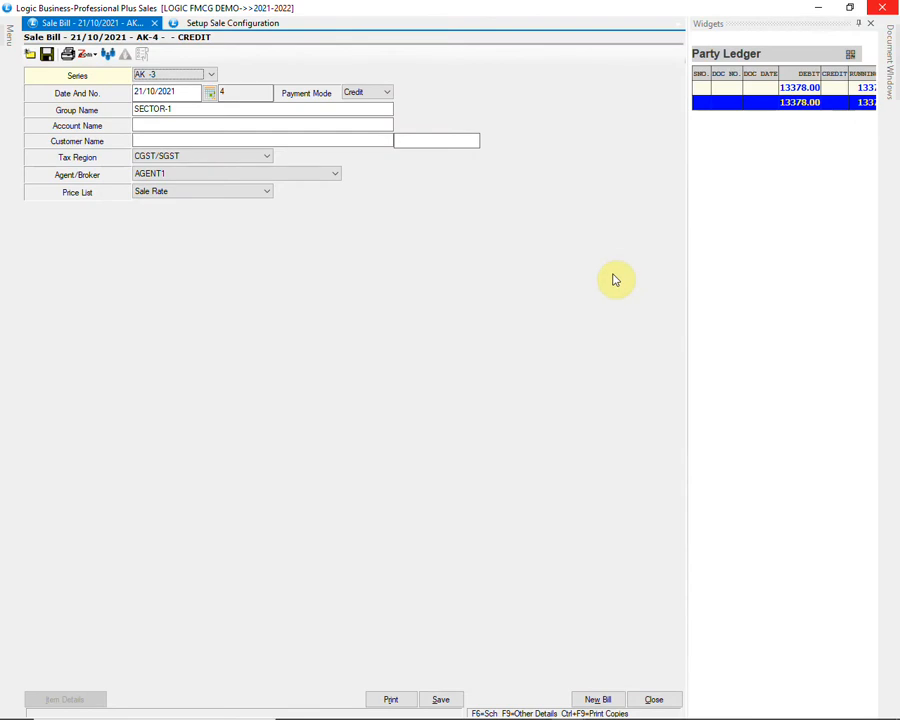
# Step: Leave sale bill entry and open a new Sales Return entry
pyautogui.press('Return')
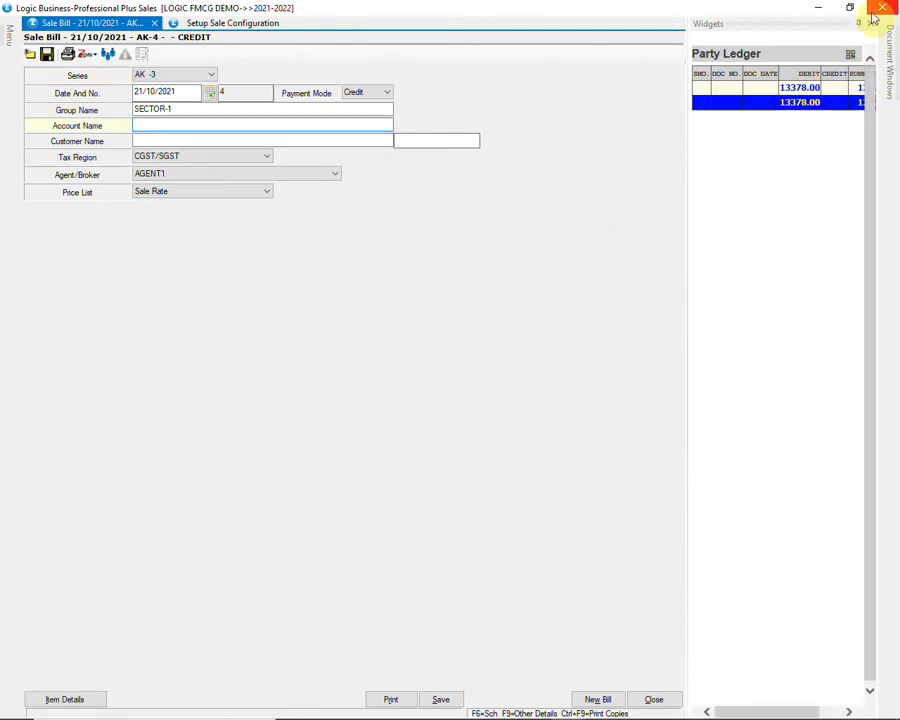
pyautogui.click(880, 8)
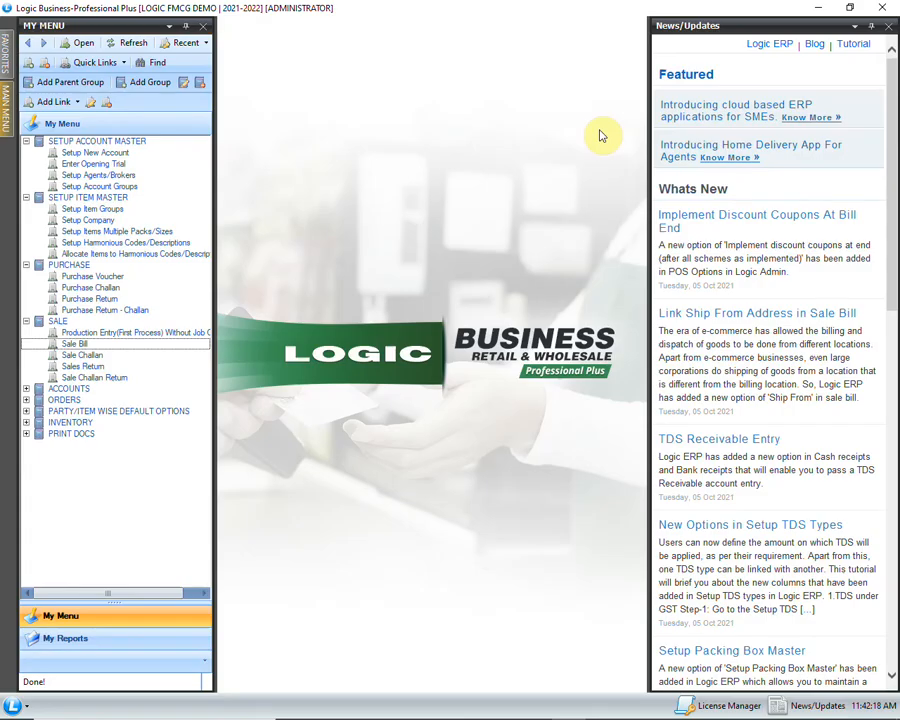
pyautogui.click(182, 345)
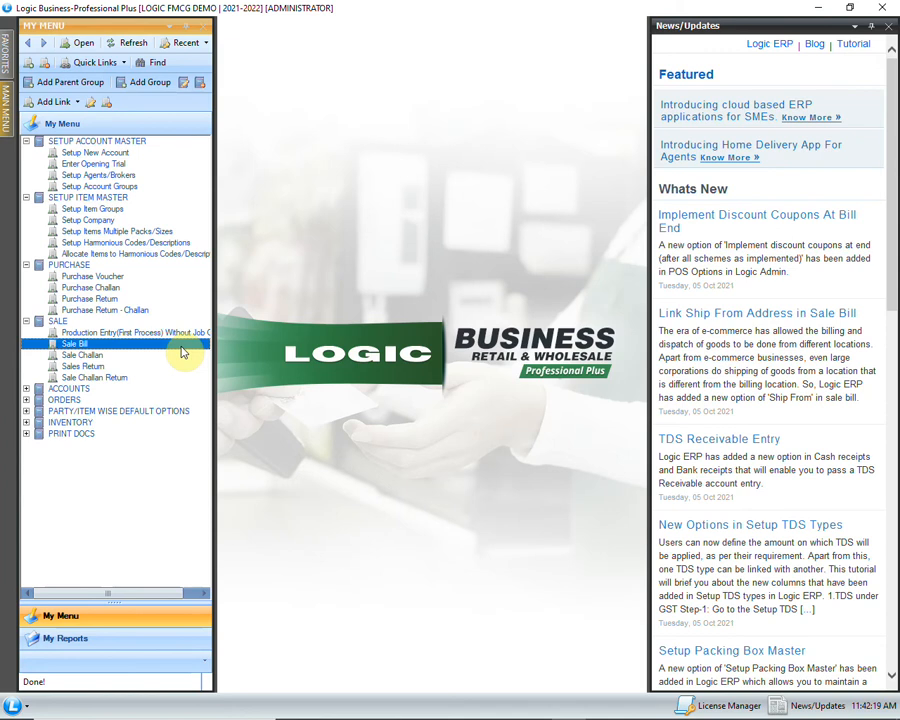
pyautogui.click(117, 366)
pyautogui.doubleClick(121, 368)
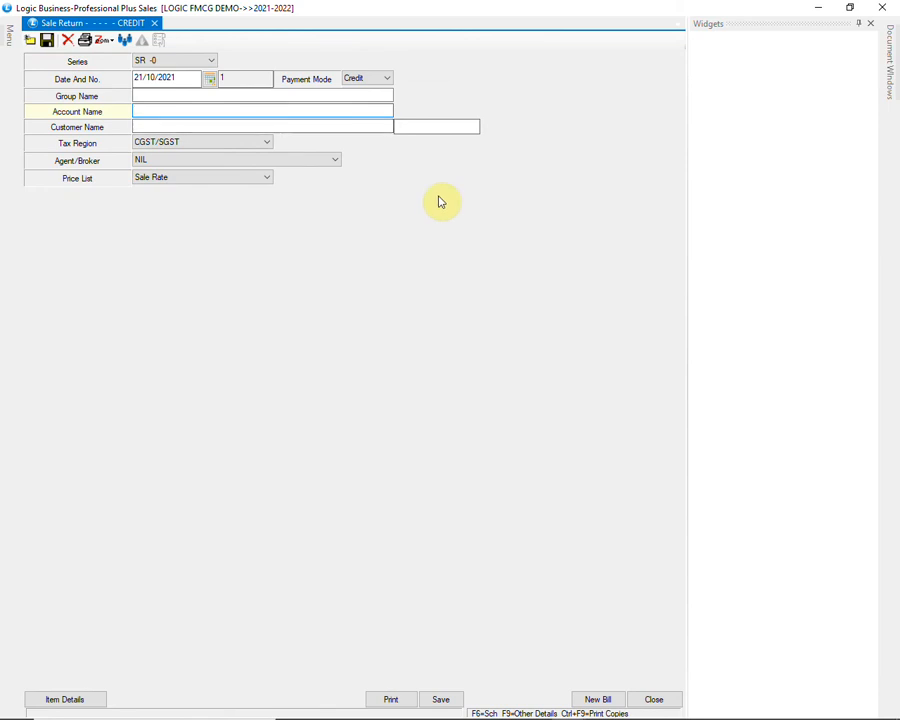
# Step: Select A.P. ENTERPRISES as the credit sale return's account, keep the remaining header defaults and proceed to the item details
pyautogui.write('A')
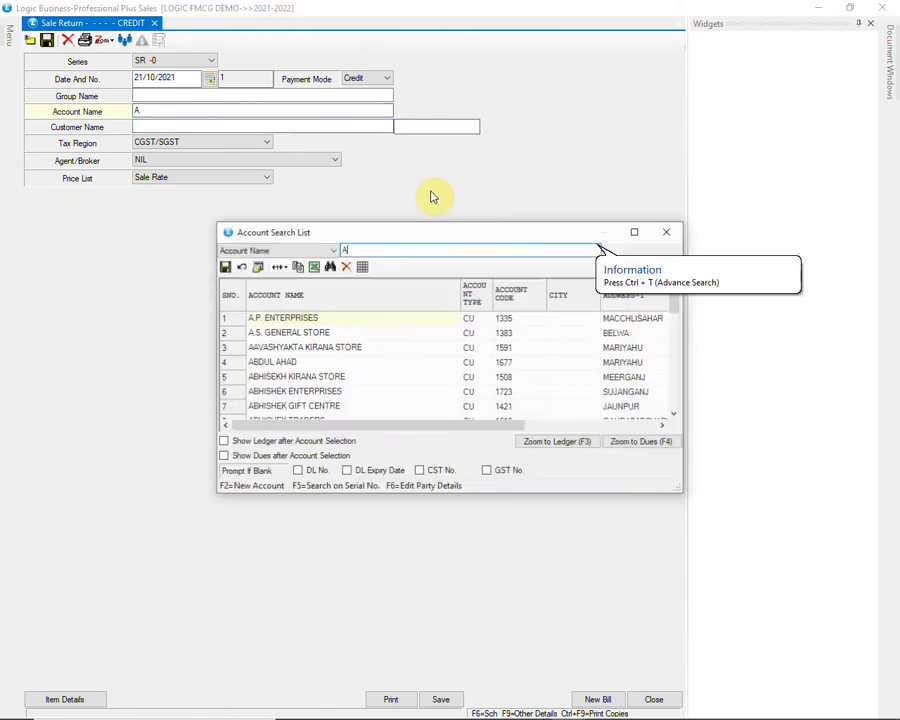
pyautogui.press('Return')
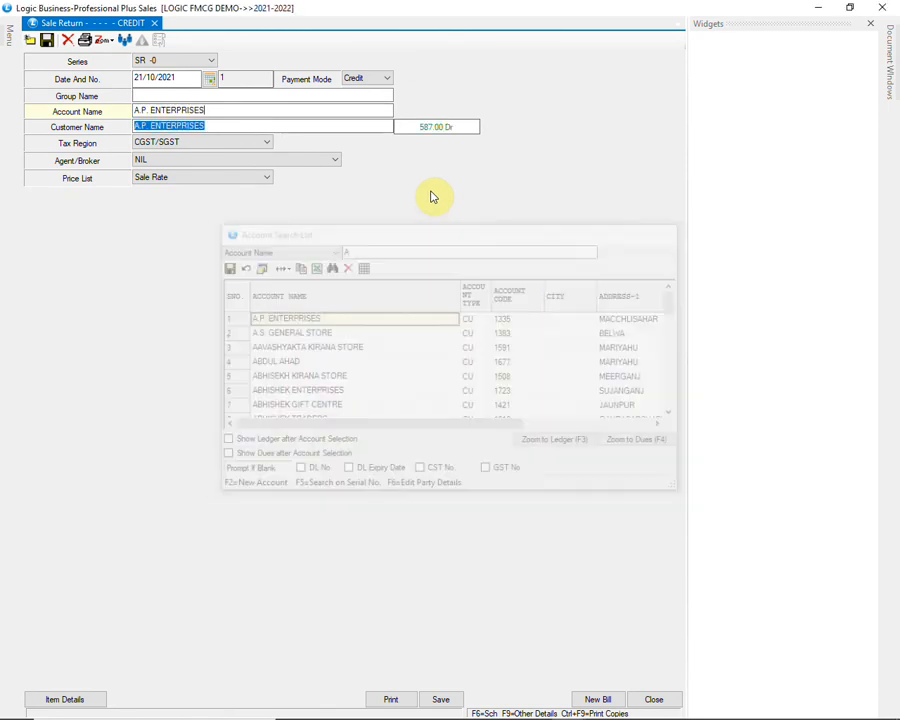
pyautogui.press('Return')
pyautogui.press('Return')
pyautogui.press('Return')
pyautogui.press('Return')
pyautogui.press('Return')
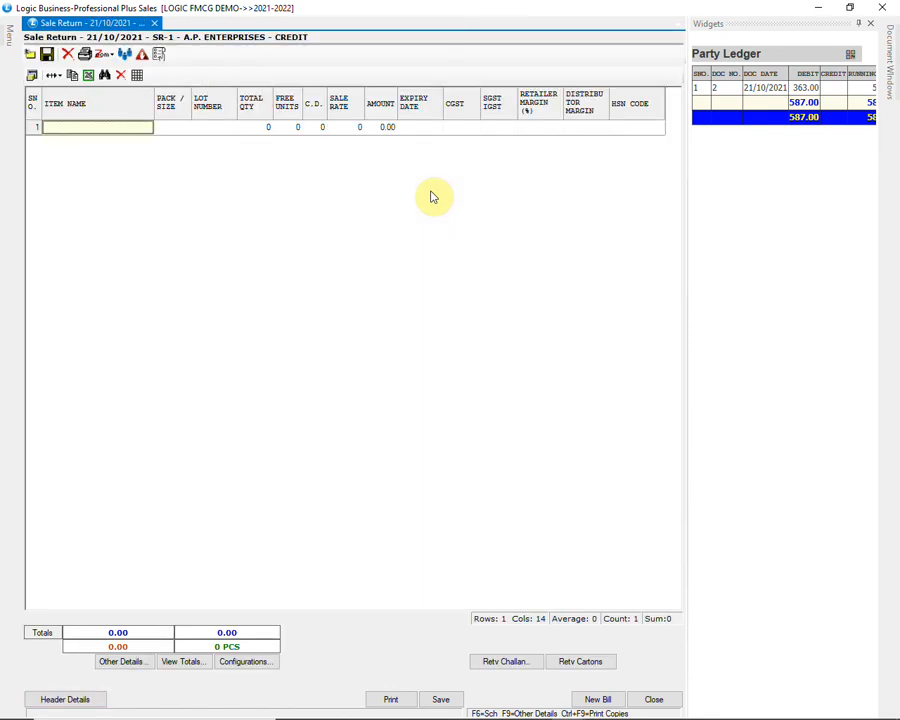
# Step: Add LUX SOAP to the sale return in the 100 GM pack size
pyautogui.write('L')
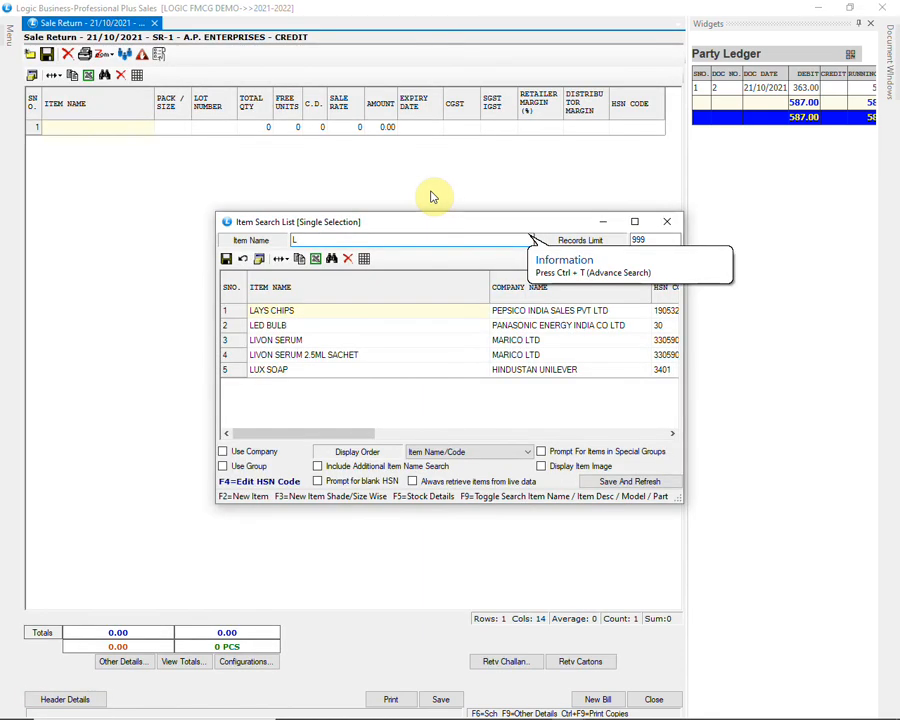
pyautogui.press('Down')
pyautogui.press('Down')
pyautogui.press('Down')
pyautogui.press('Down')
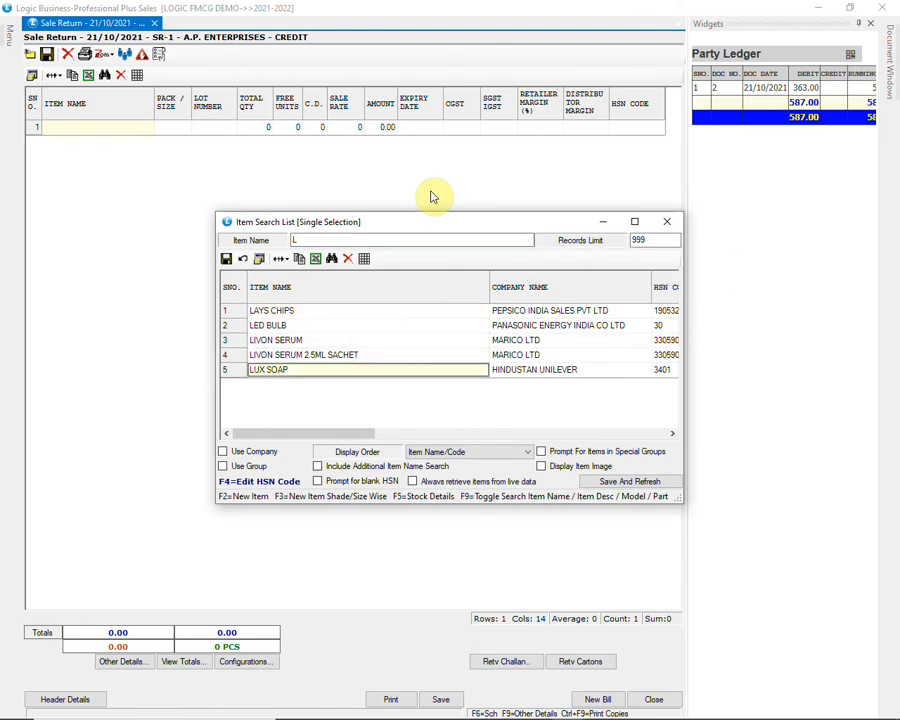
pyautogui.press('Return')
pyautogui.press('Return')
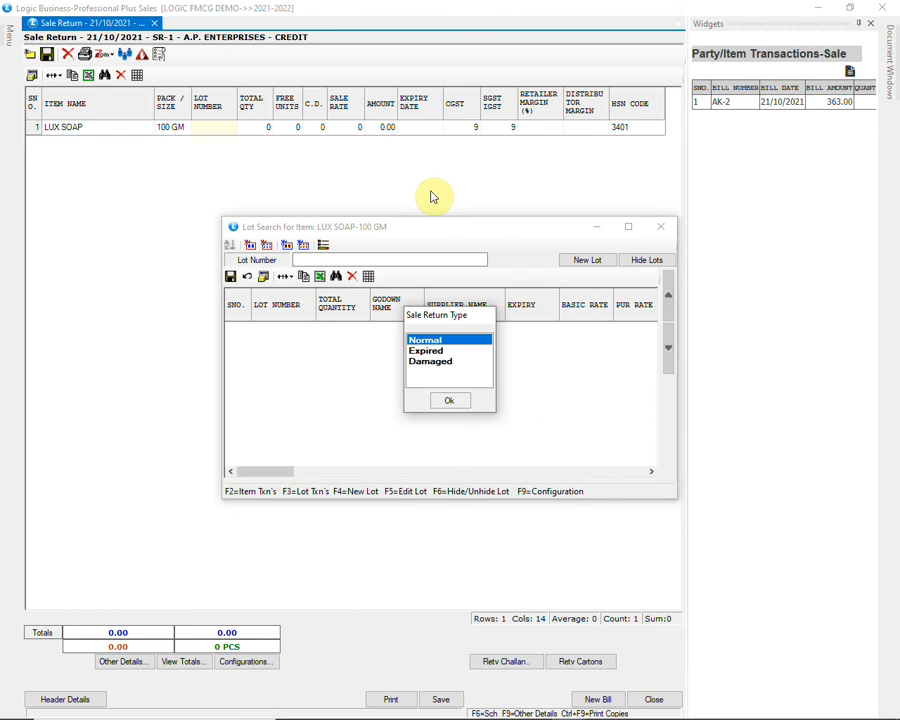
# Step: Set the return type to Normal, choose lot 1 from the WAREHOUS godown and link the customer's 21/10/2021 LUX SOAP sale
pyautogui.press('Return')
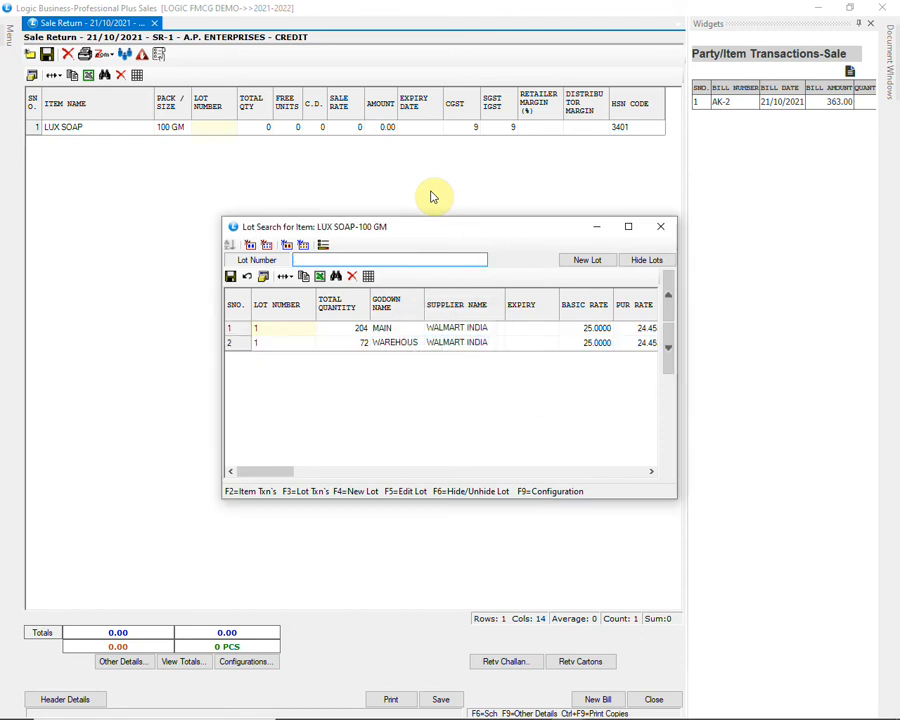
pyautogui.press('Down')
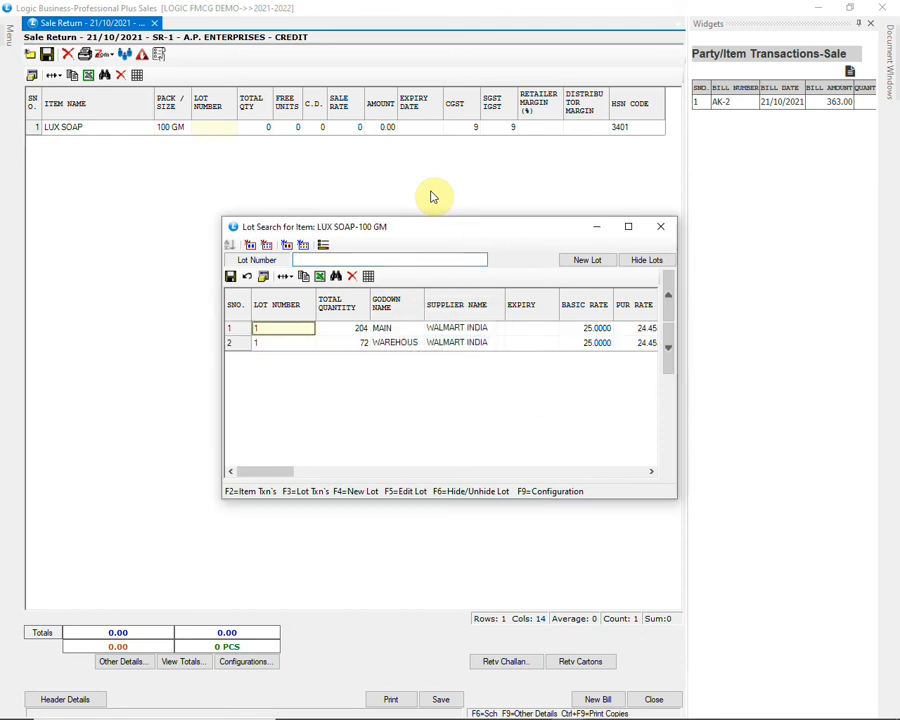
pyautogui.press('Down')
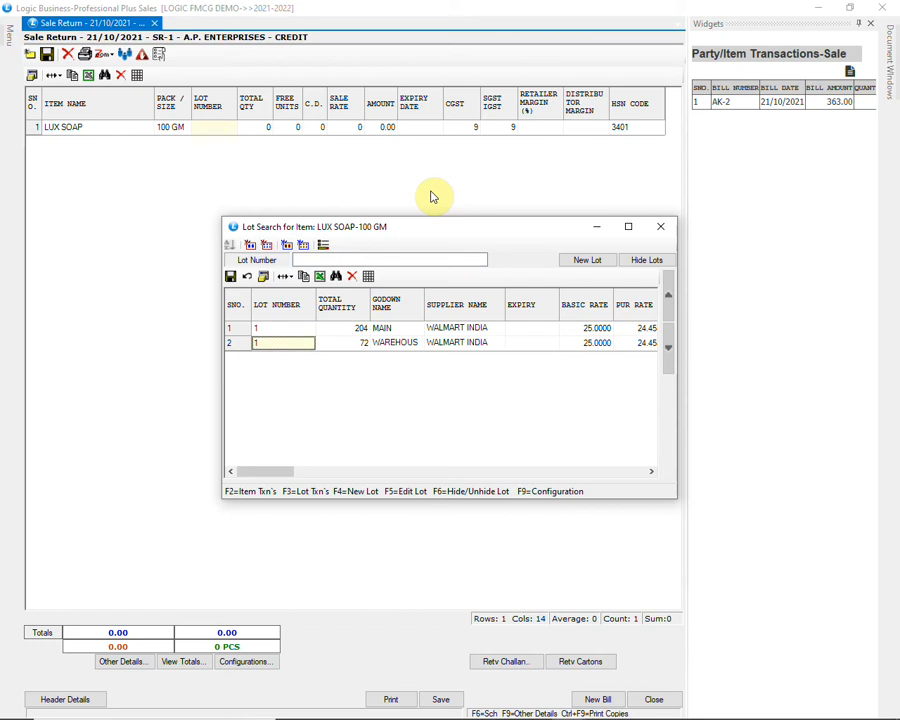
pyautogui.press('Return')
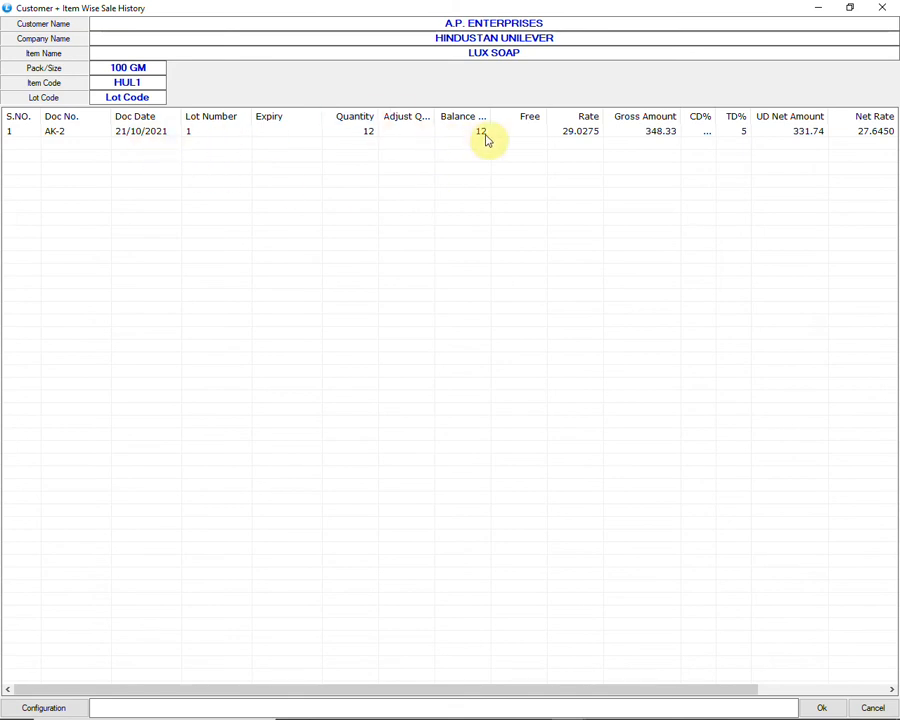
pyautogui.click(76, 137)
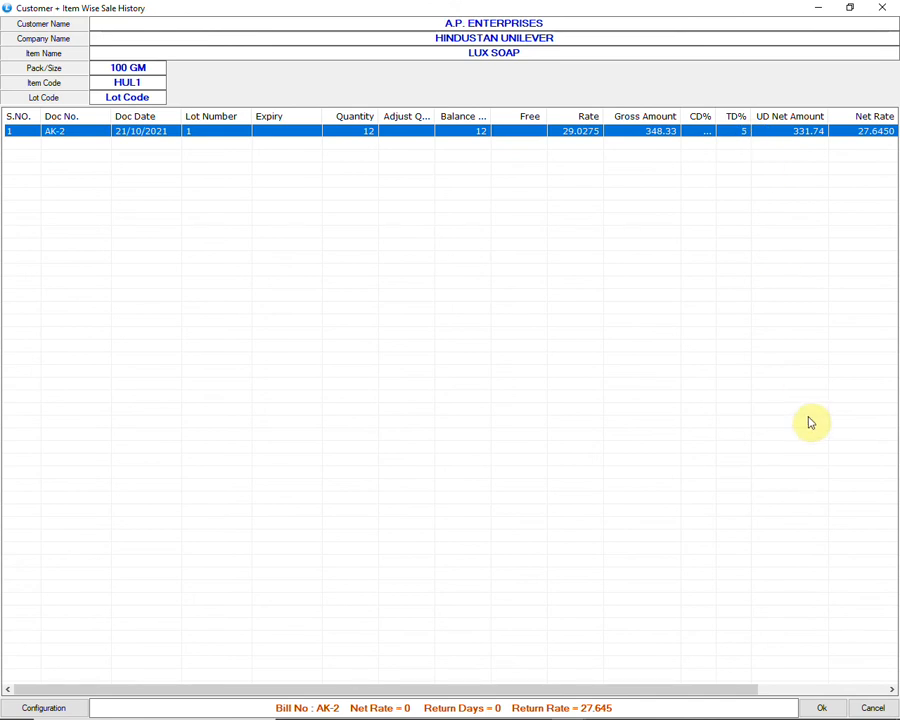
pyautogui.click(823, 706)
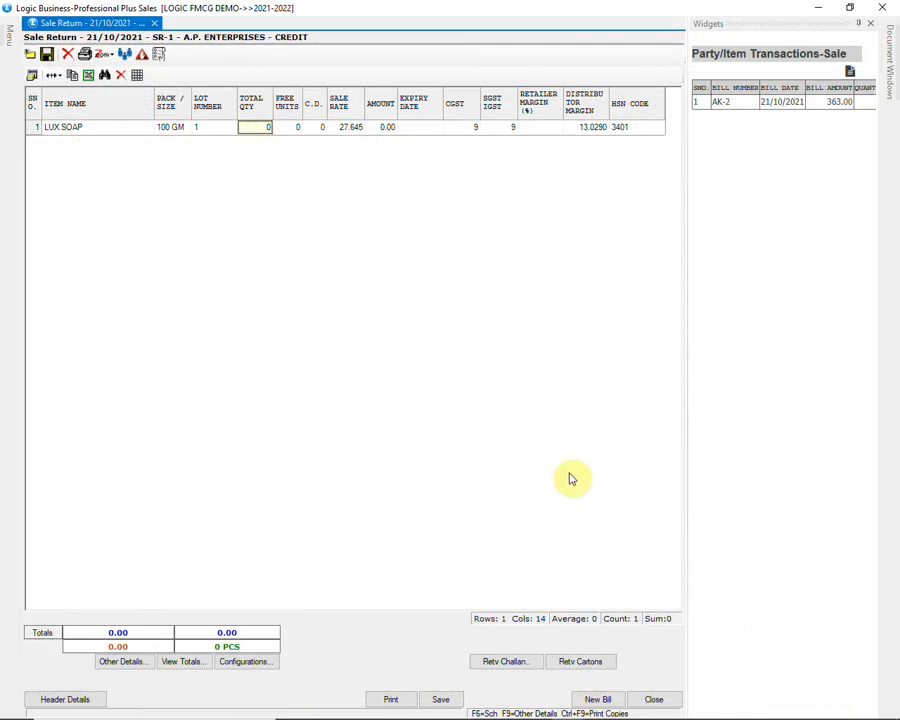
# Step: Enter a return quantity of 5 for LUX SOAP with no free units or C.D., and save the sale return
pyautogui.write('5')
pyautogui.press('Return')
pyautogui.press('Return')
pyautogui.press('Return')
pyautogui.press('Return')
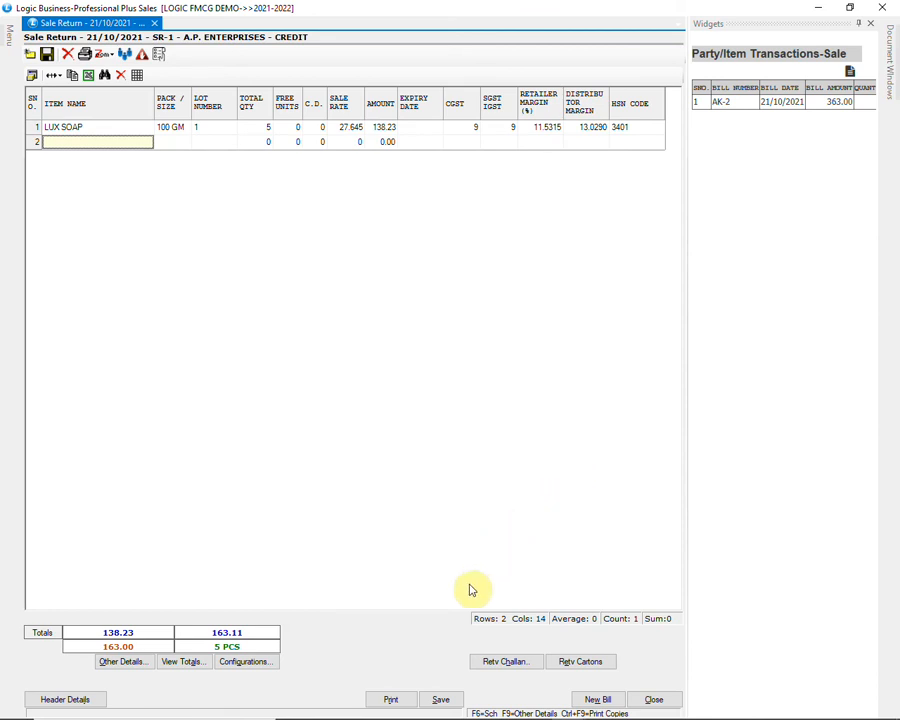
pyautogui.click(450, 703)
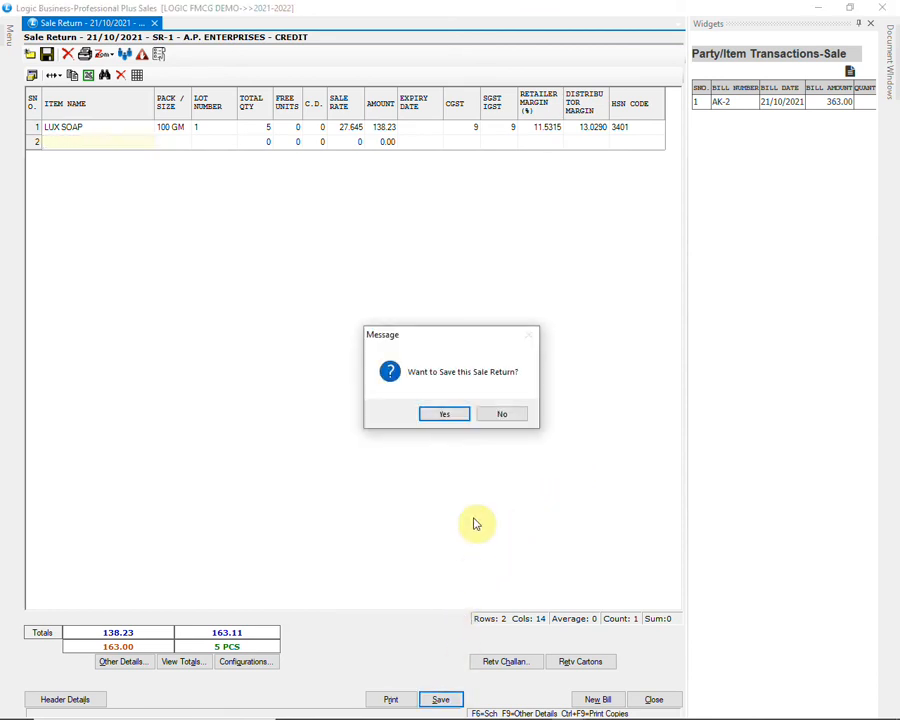
pyautogui.click(446, 414)
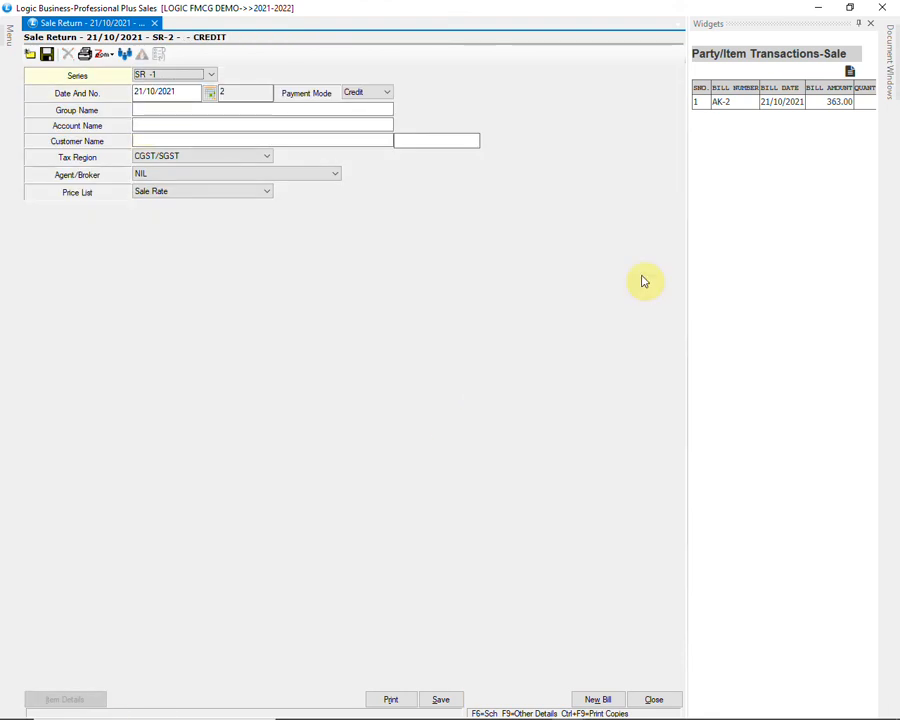
# Step: Leave sale return entry and open a Bank Payments voucher from the accounts section, using BANK A/C as the bank account
pyautogui.click(884, 8)
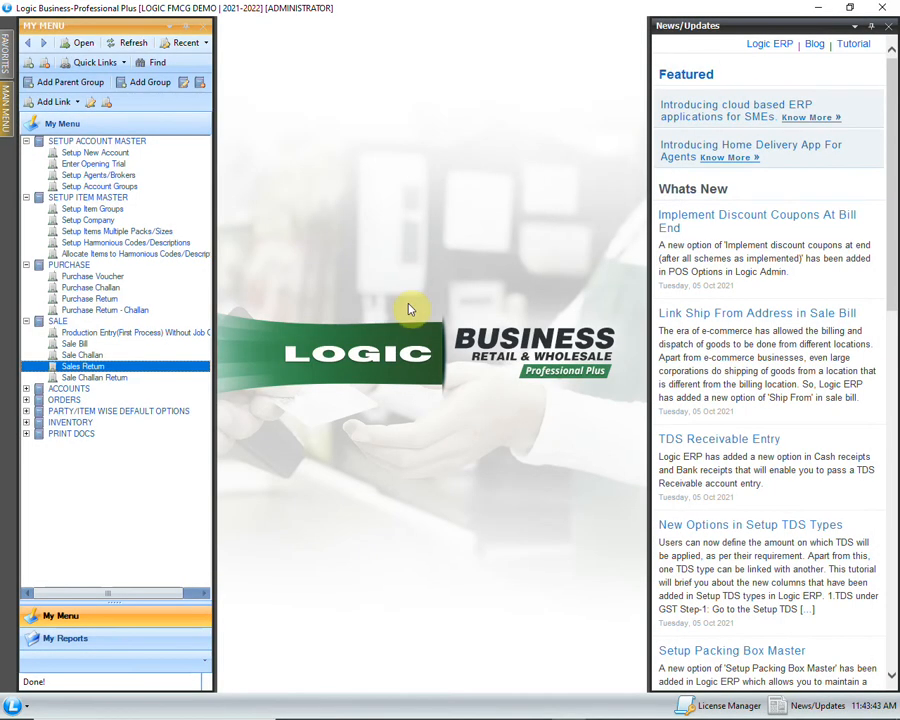
pyautogui.click(26, 389)
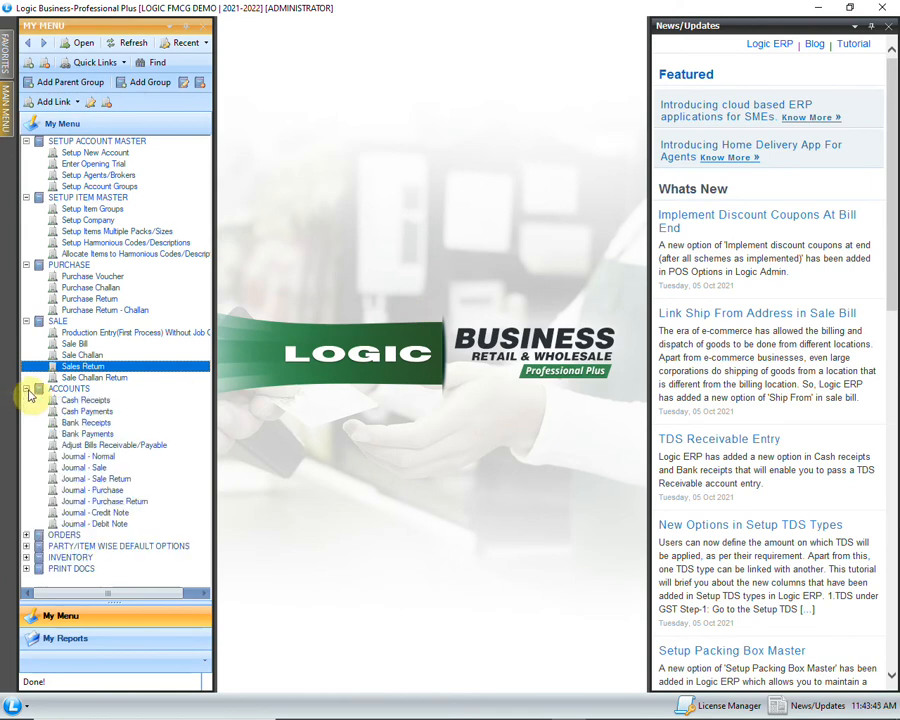
pyautogui.click(119, 433)
pyautogui.doubleClick(119, 433)
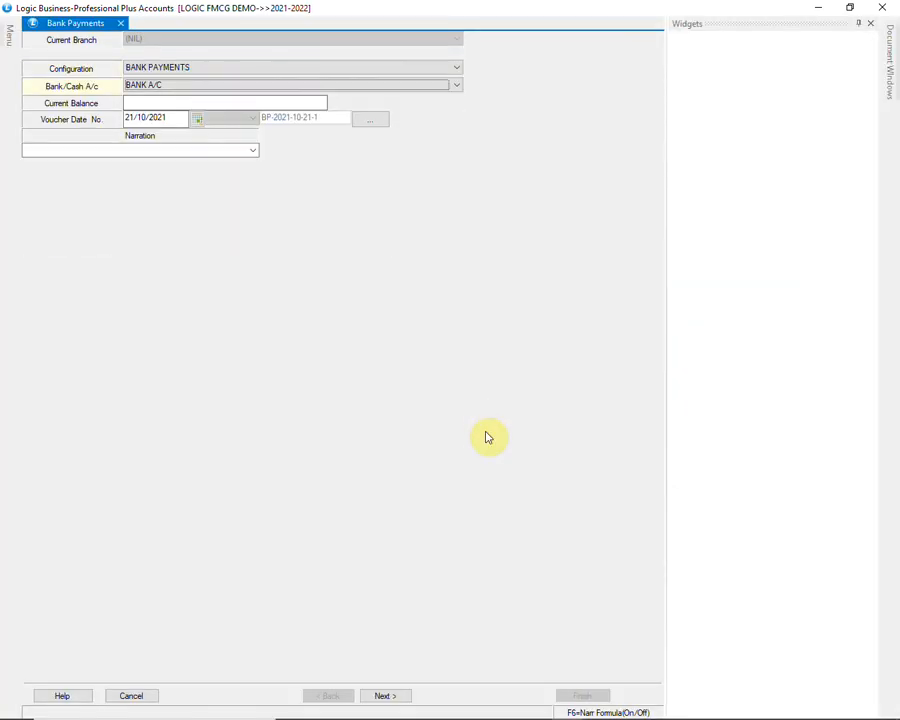
pyautogui.hotkey('alt', 'Down')
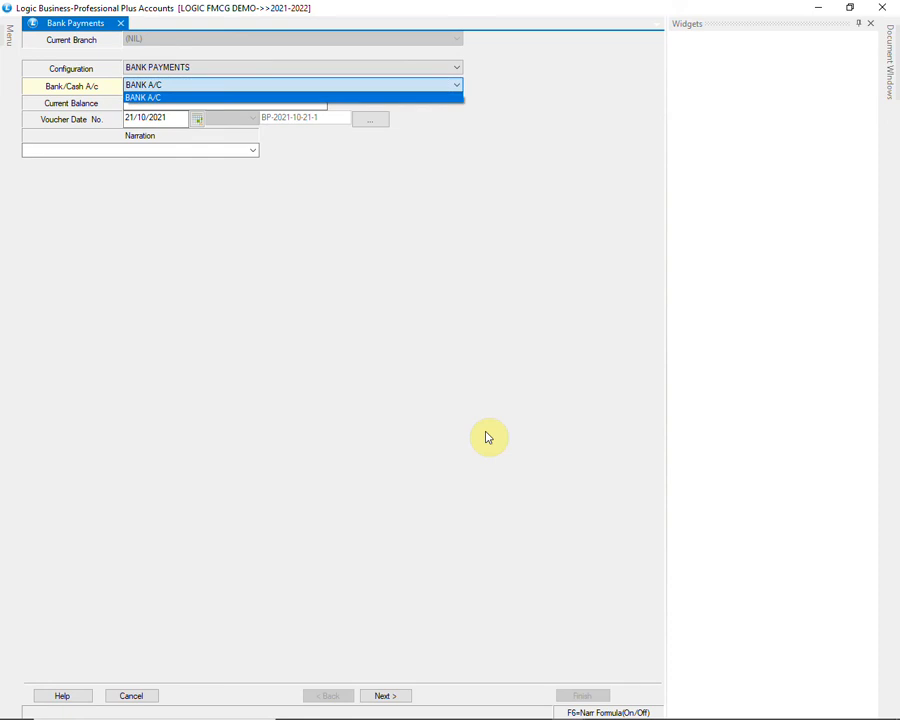
pyautogui.press('Return')
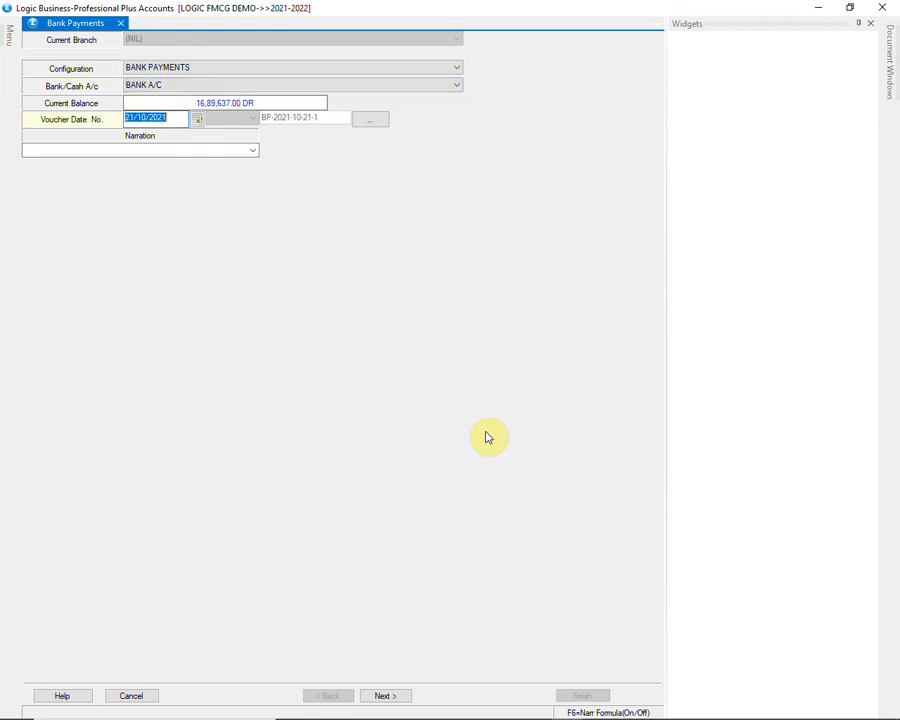
# Step: Accept 21/10/2021 as the payment voucher date, choose the CHEQUE PAYMENT narration and proceed to the first payment row
pyautogui.press('Return')
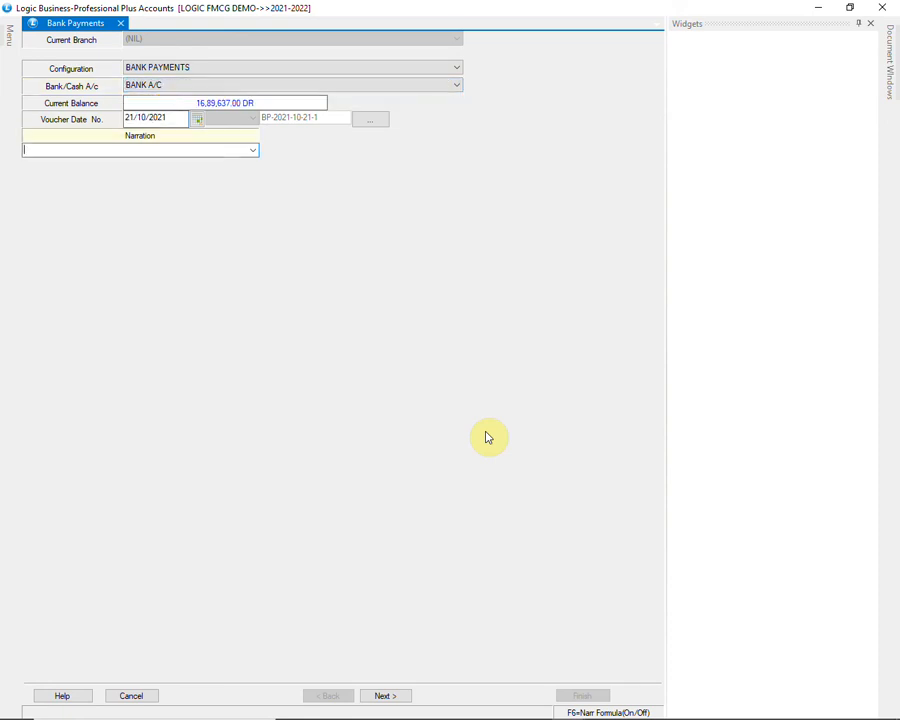
pyautogui.click(253, 150)
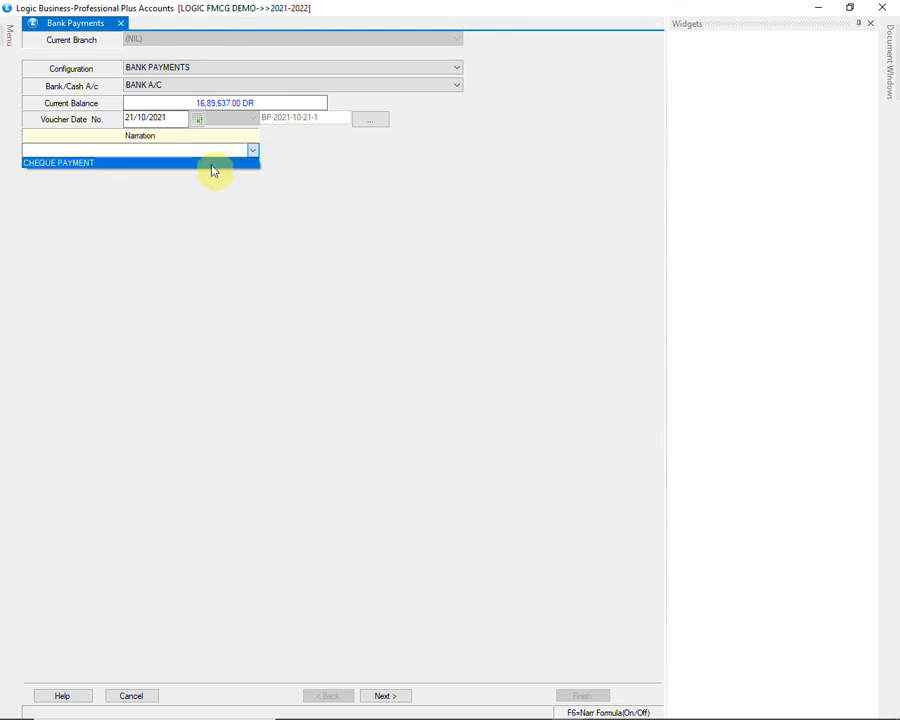
pyautogui.click(212, 163)
pyautogui.press('Return')
pyautogui.press('Return')
pyautogui.press('Return')
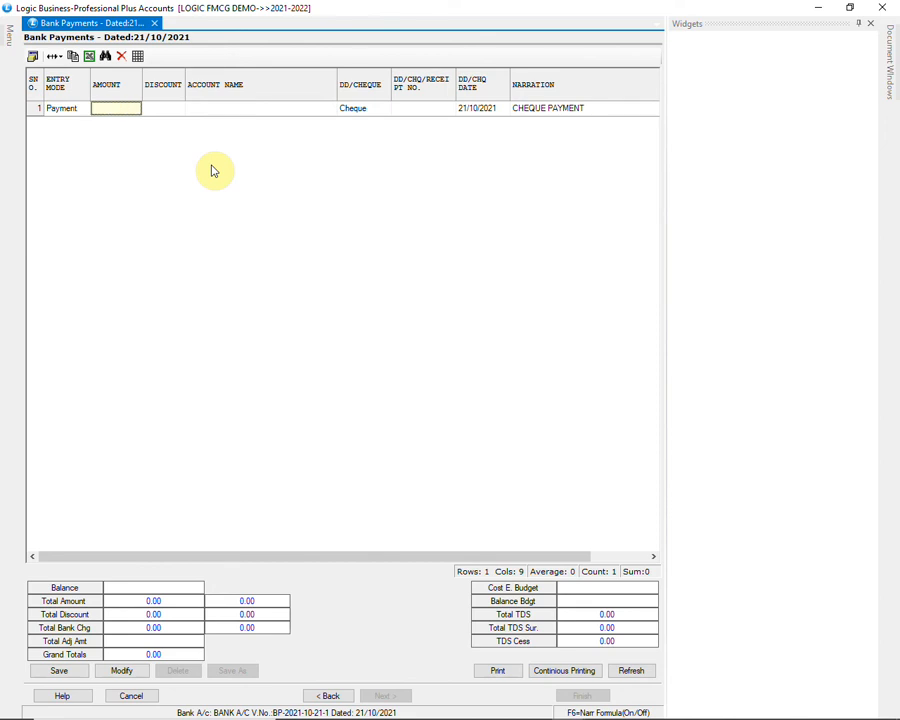
# Step: Enter a 2000 payment to WALMART INDIA PVT. LTD. by cheque number 748596, dated 21/10/2021
pyautogui.write('2000')
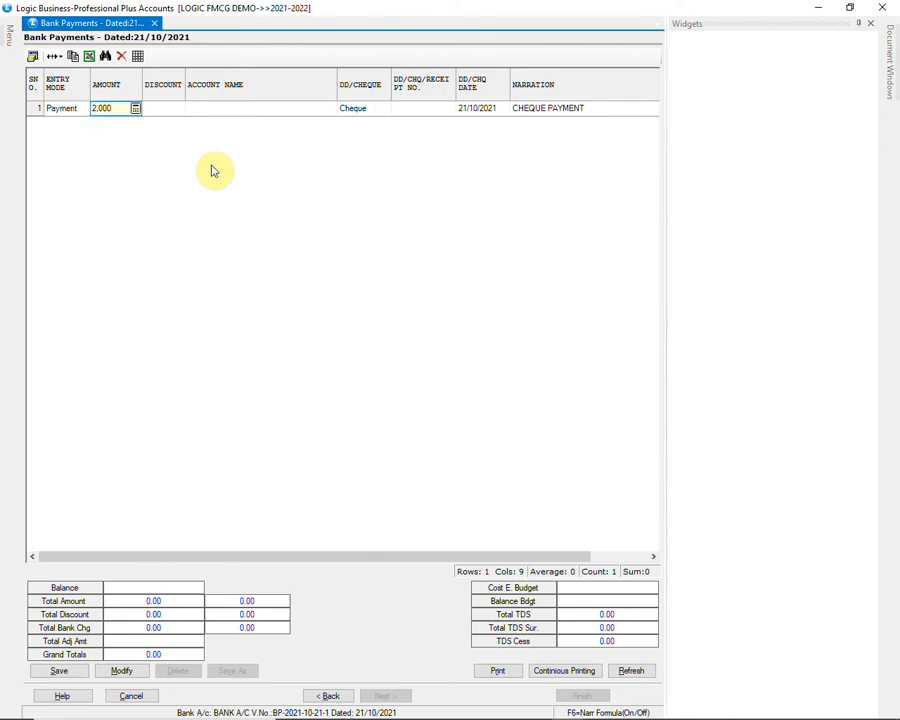
pyautogui.press('Return')
pyautogui.press('Return')
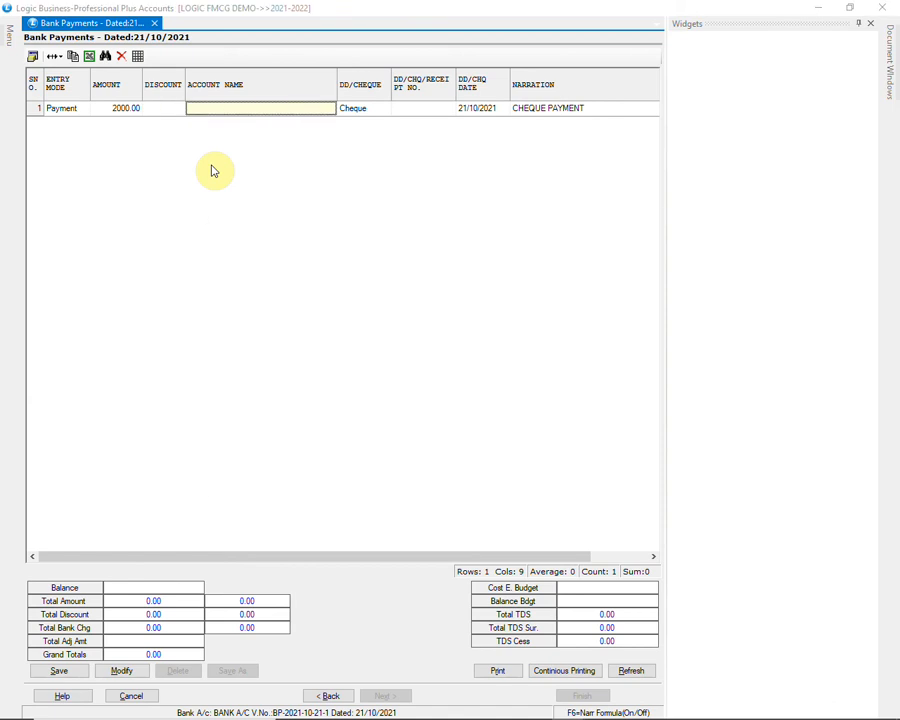
pyautogui.write('WAL')
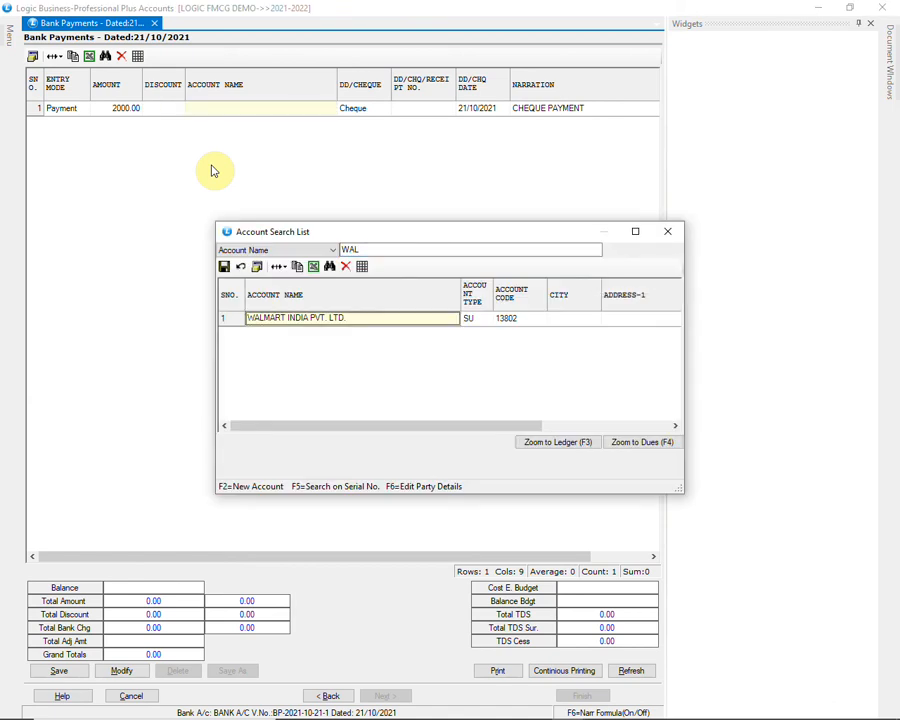
pyautogui.press('Return')
pyautogui.press('Return')
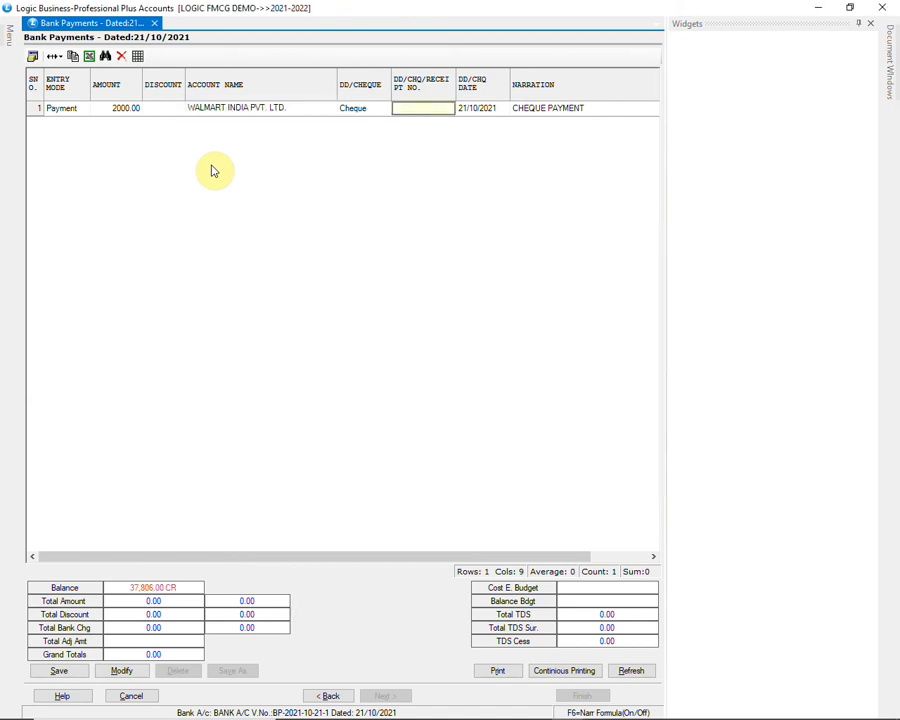
pyautogui.write('748596')
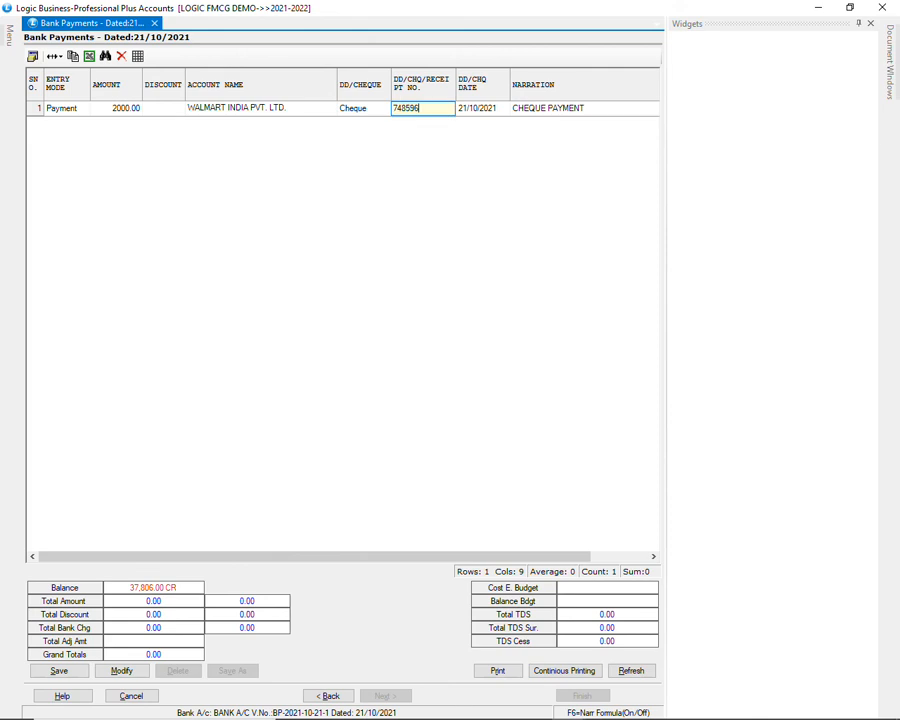
pyautogui.press('Return')
pyautogui.press('Return')
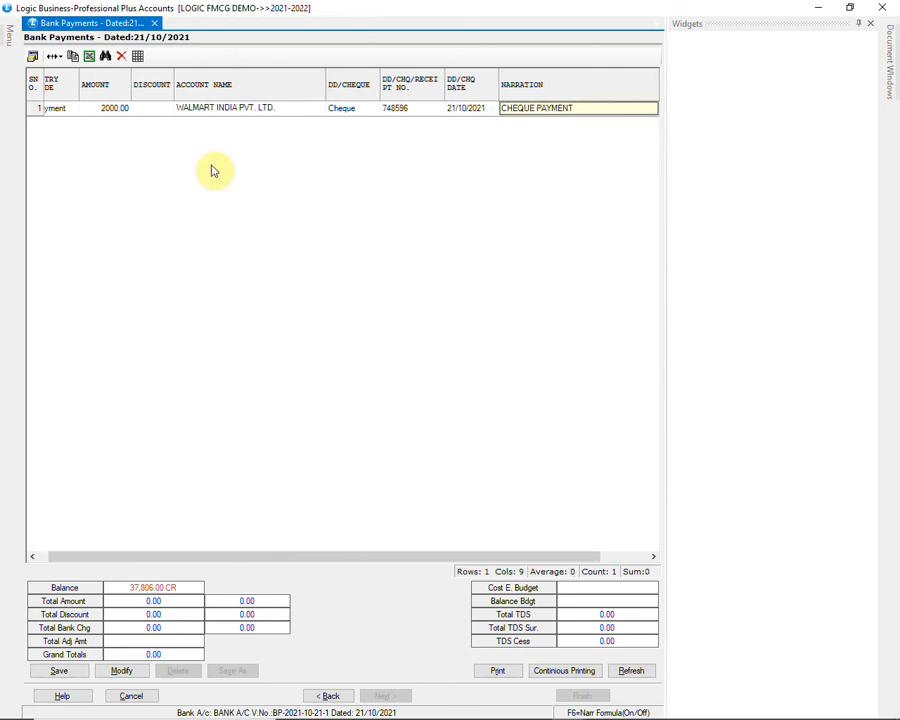
# Step: Adjust the Walmart payment against the pending purchase bill GST43 dated 12/10/2021
pyautogui.press('Return')
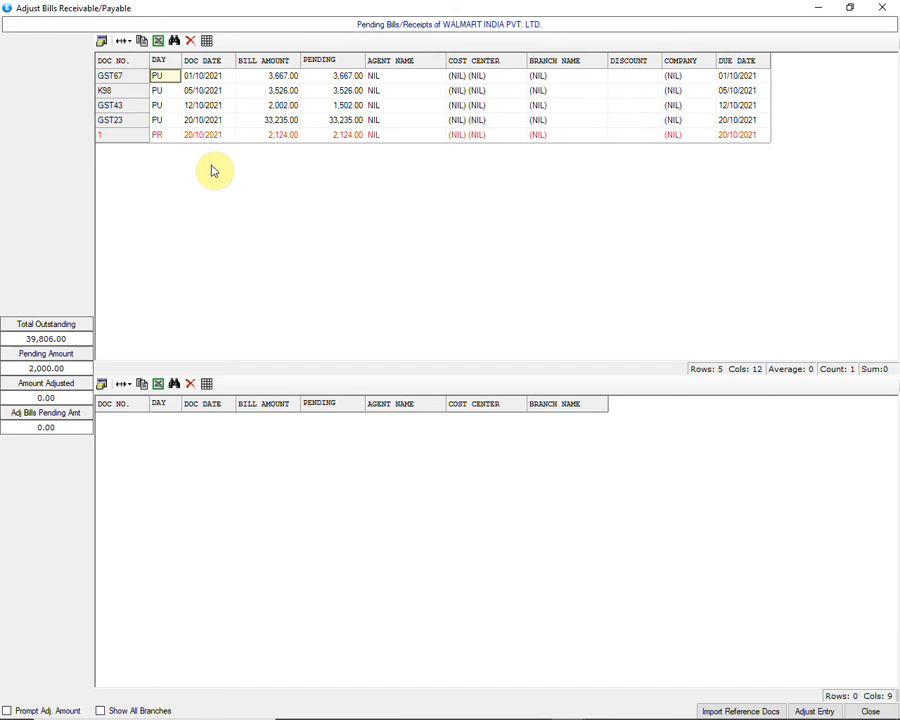
pyautogui.press('Down')
pyautogui.press('Down')
pyautogui.press('Down')
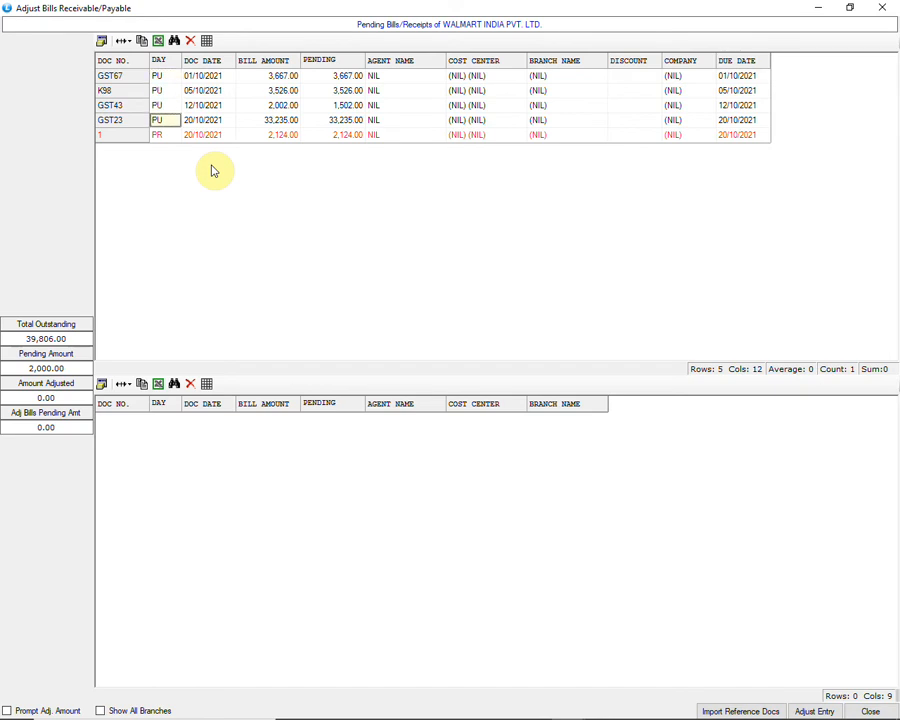
pyautogui.press('Up')
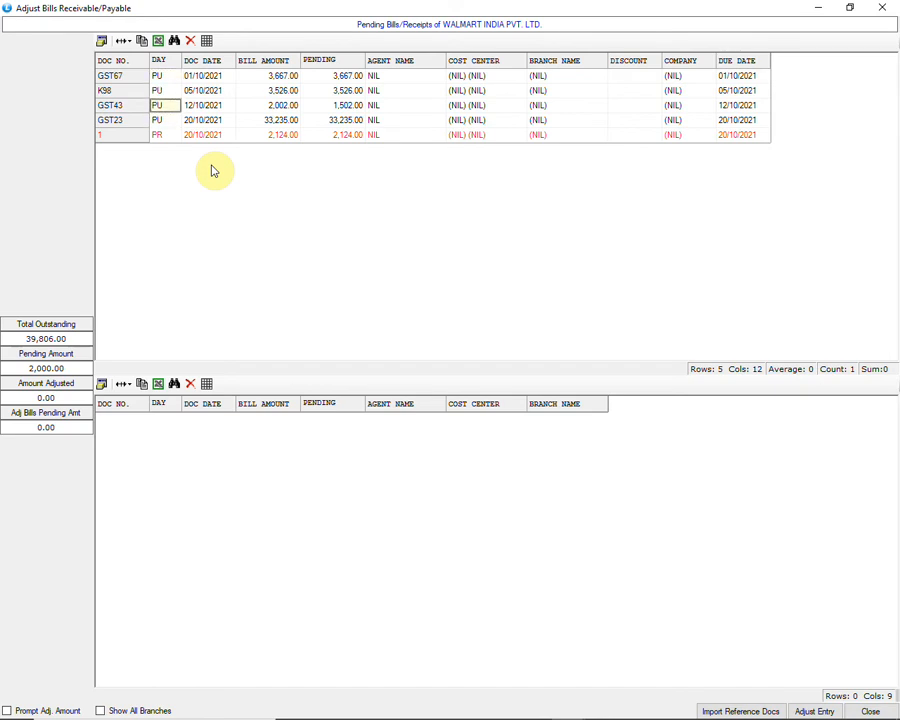
pyautogui.press('Return')
pyautogui.press('Return')
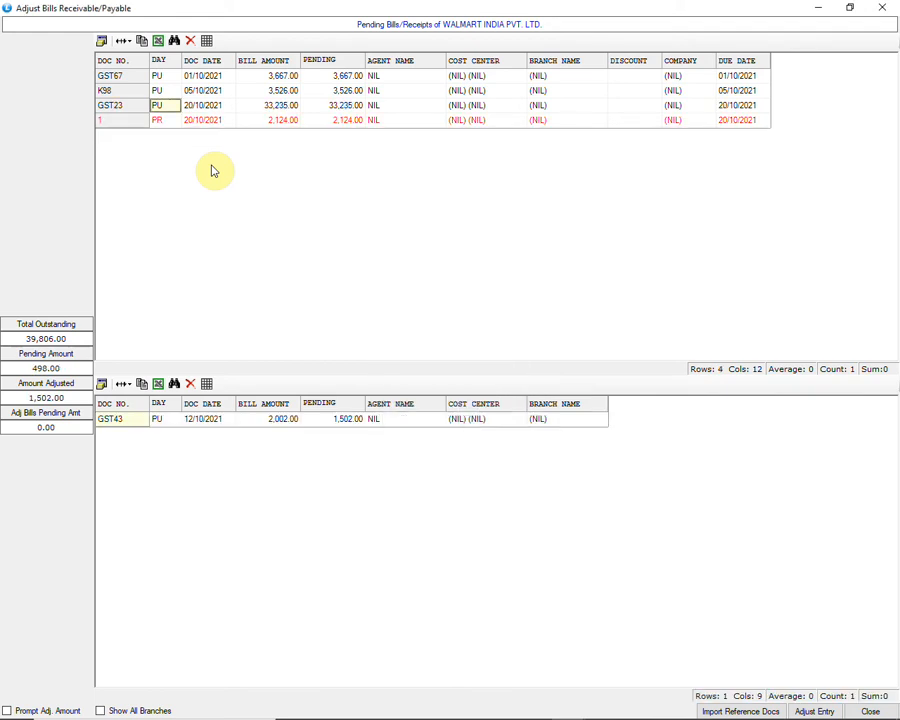
# Step: Close the bill adjustment, complete the Walmart payment row and save the bank payment voucher
pyautogui.click(869, 710)
pyautogui.press('Return')
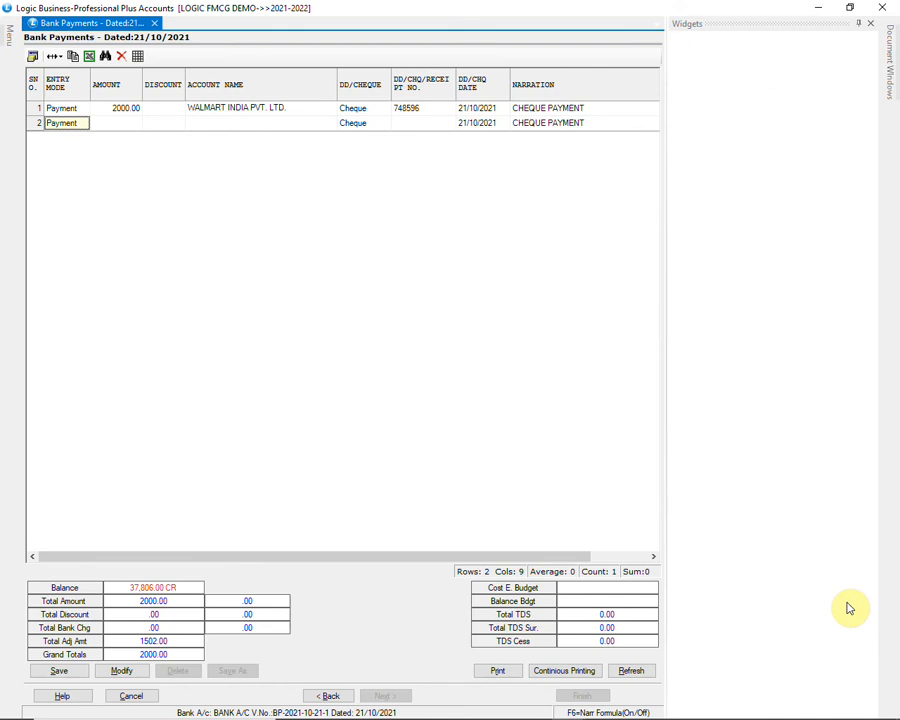
pyautogui.click(57, 671)
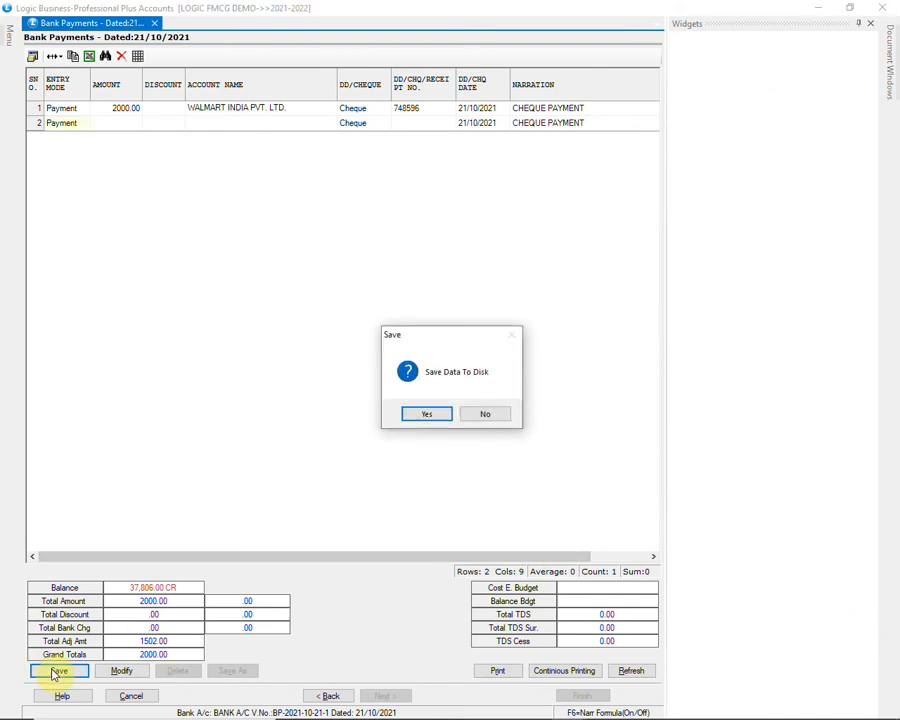
pyautogui.click(414, 411)
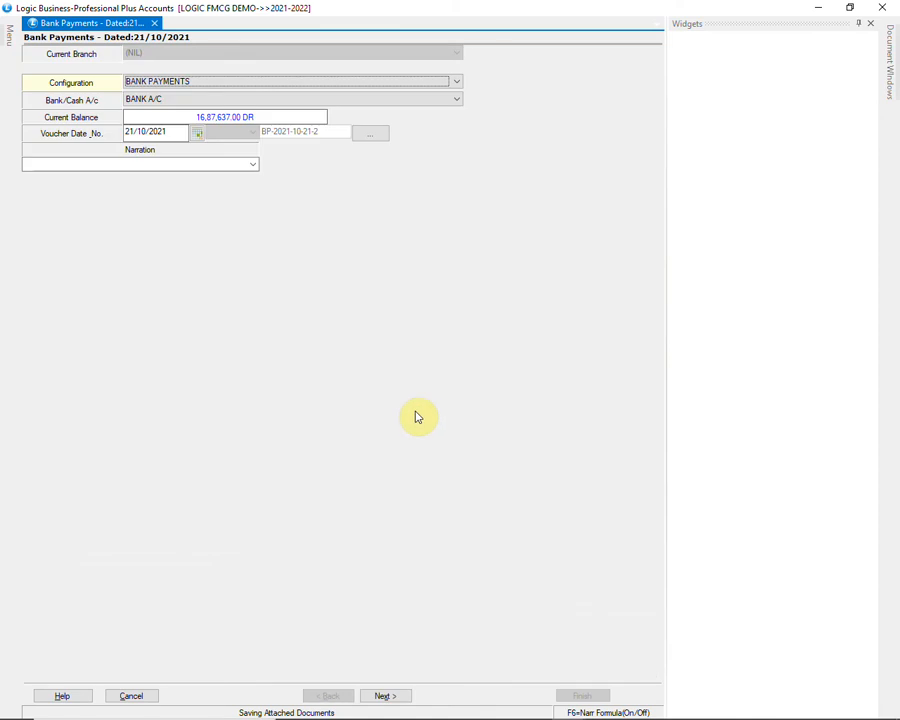
# Step: Open a Bank Receipts voucher from the account vouchers, using BANK A/C and the date 21/10/2021
pyautogui.click(5, 36)
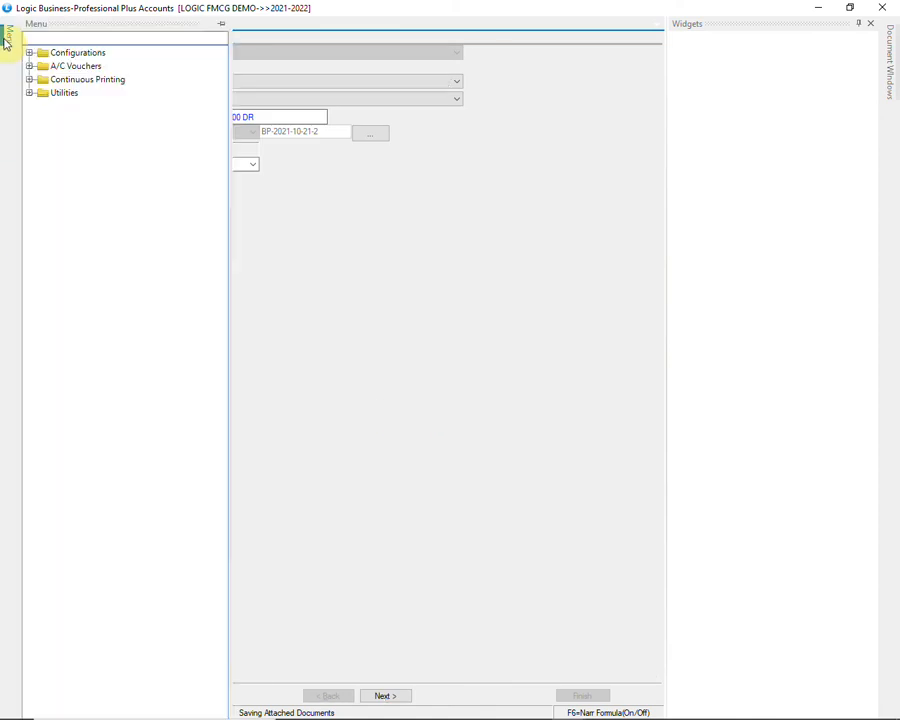
pyautogui.click(29, 66)
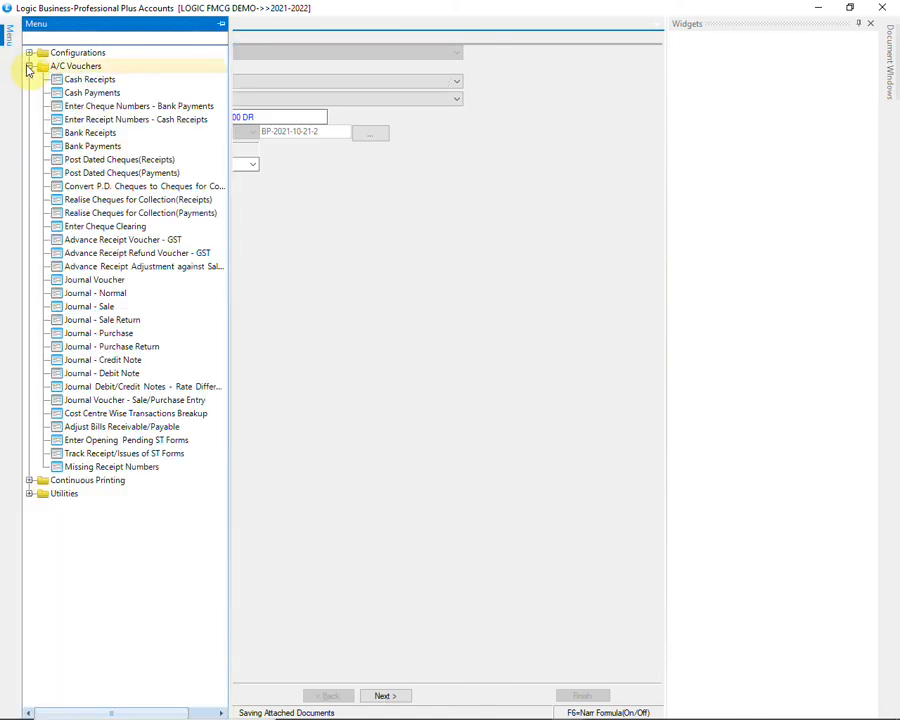
pyautogui.click(108, 134)
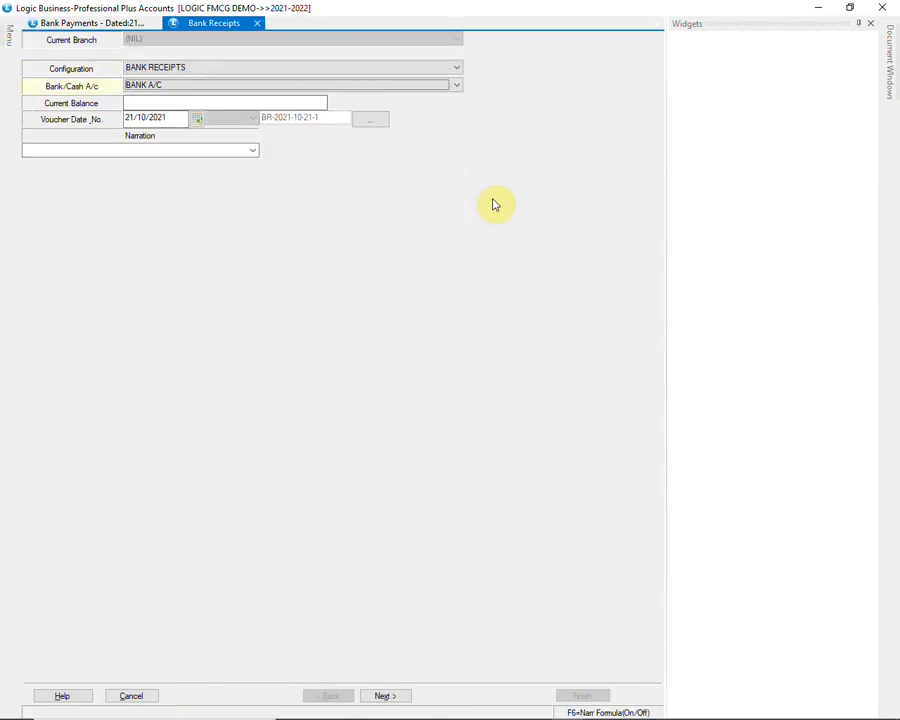
pyautogui.hotkey('alt', 'Down')
pyautogui.press('Return')
pyautogui.press('Return')
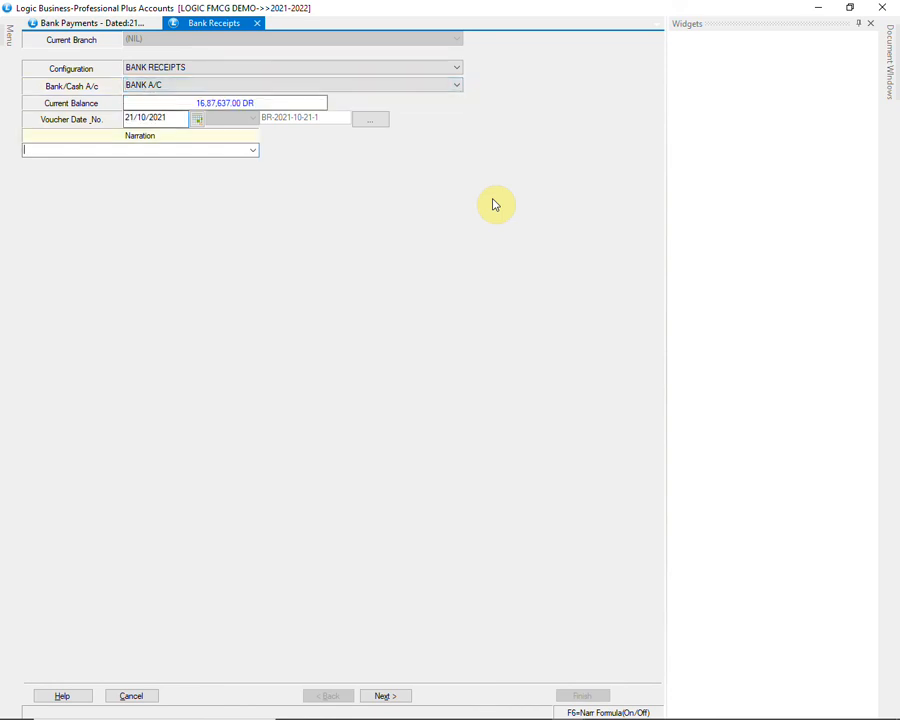
# Step: Choose the CHEQUE RECEIVE narration for the receipt voucher and proceed to the amount of the first receipt row
pyautogui.click(253, 151)
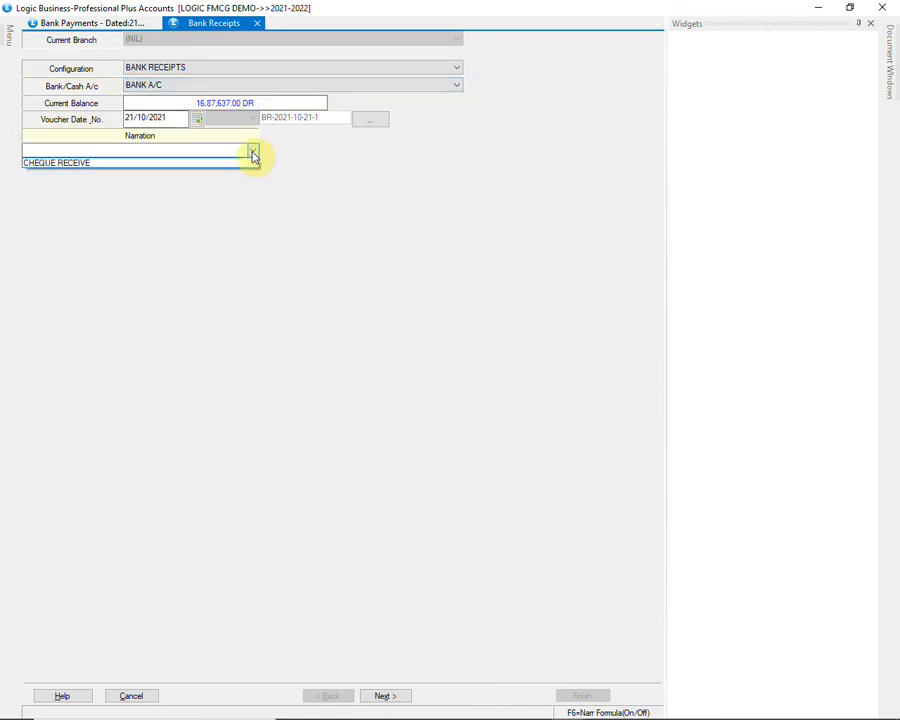
pyautogui.click(97, 164)
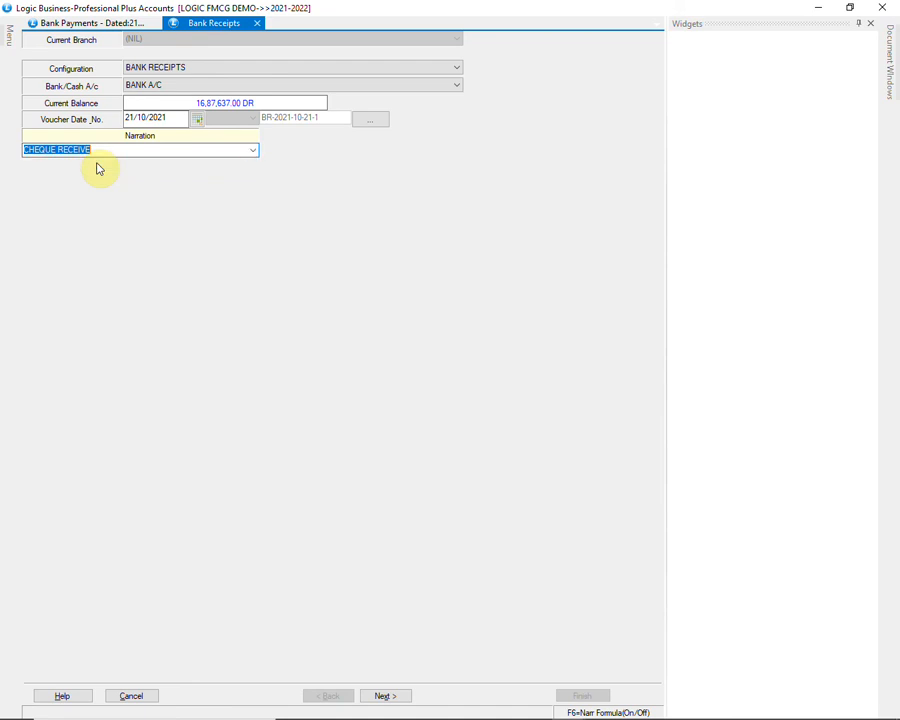
pyautogui.press('Return')
pyautogui.press('Return')
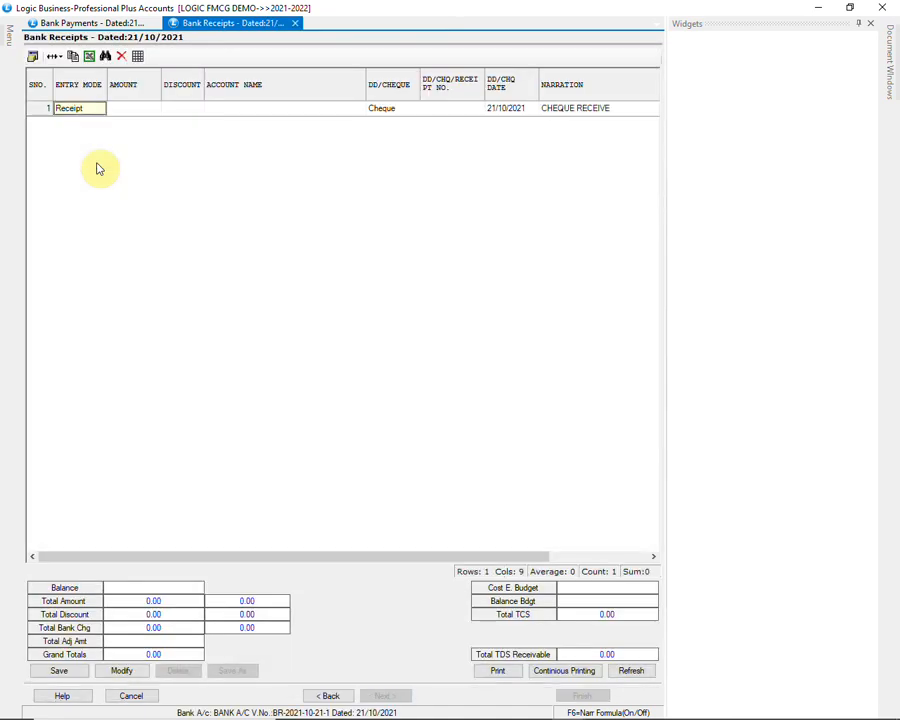
pyautogui.press('Return')
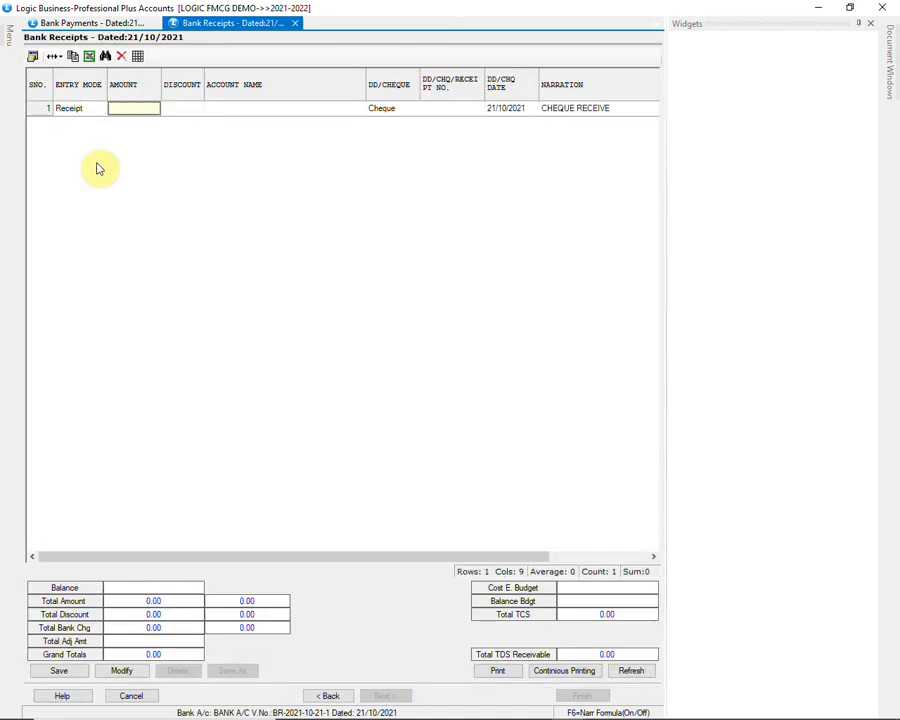
# Step: Enter a 1500 receipt from A.P. ENTERPRISES by cheque number 415263, dated 21/10/2021
pyautogui.write('1500')
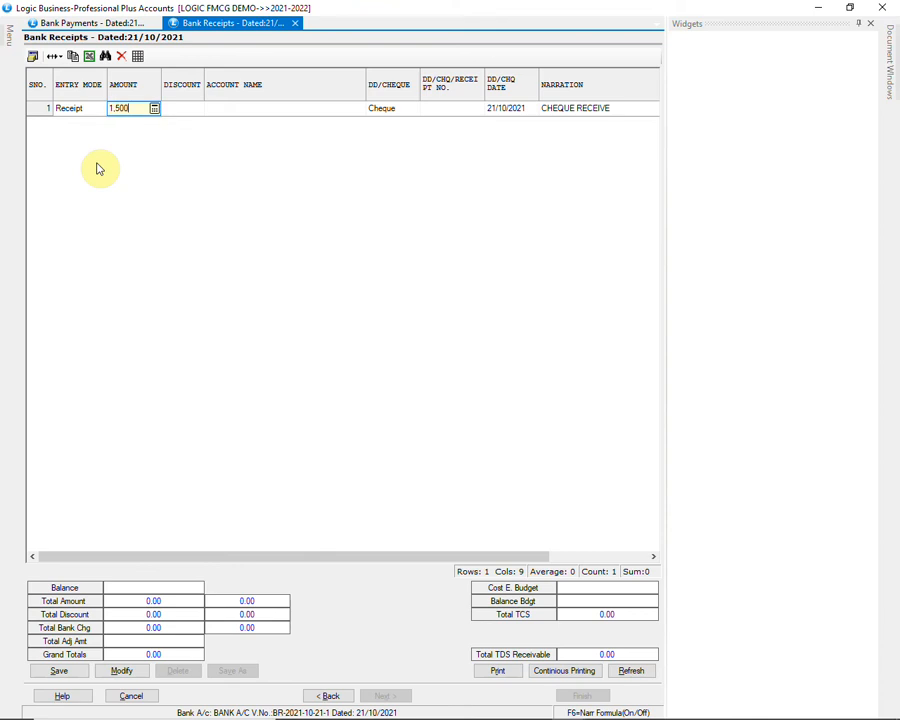
pyautogui.press('Return')
pyautogui.press('Return')
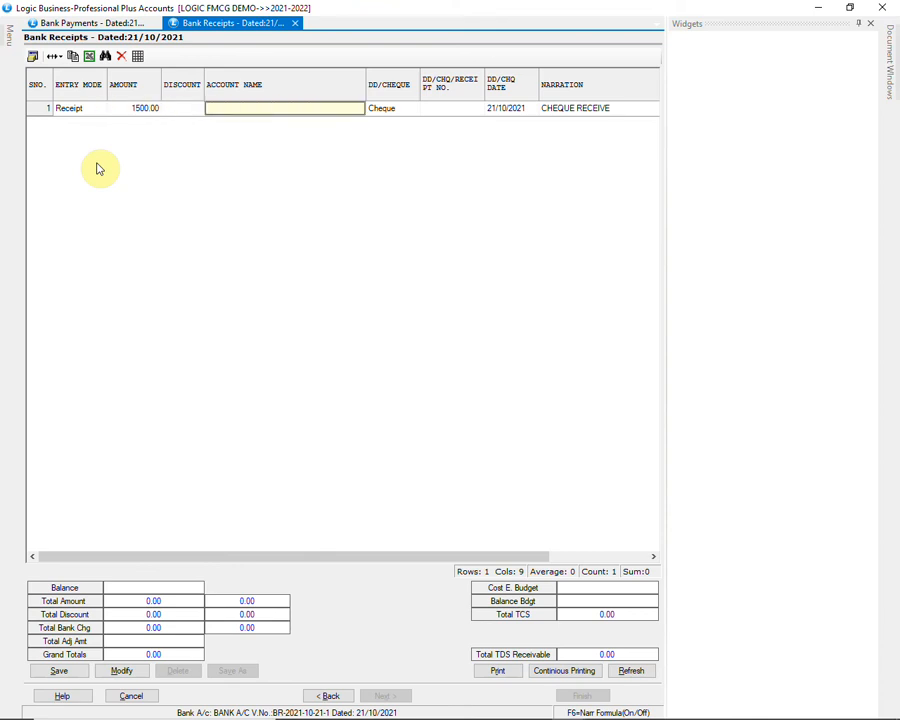
pyautogui.write('A')
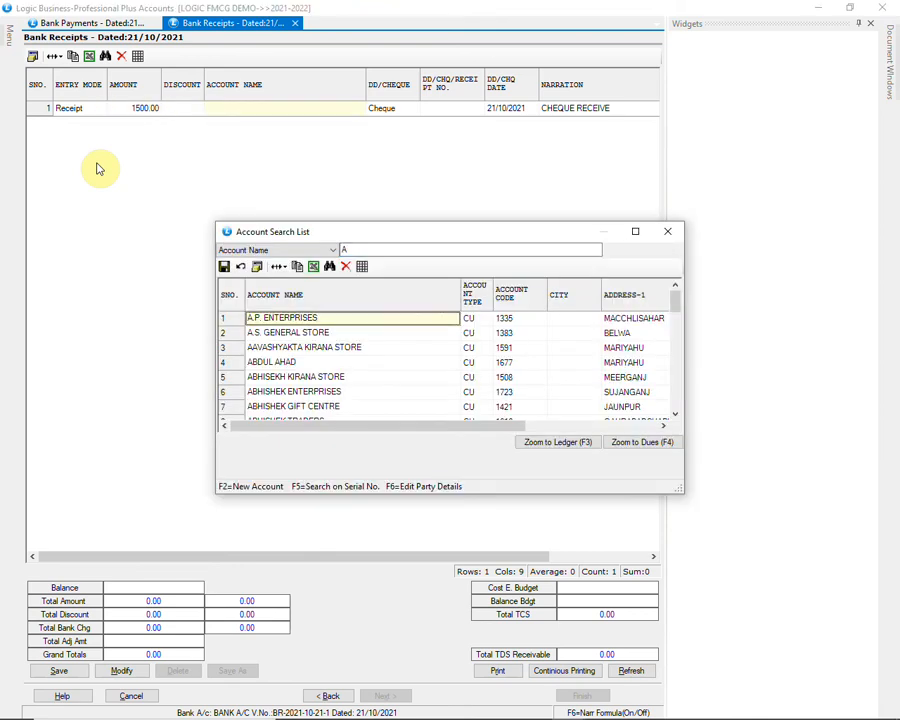
pyautogui.press('Return')
pyautogui.press('Return')
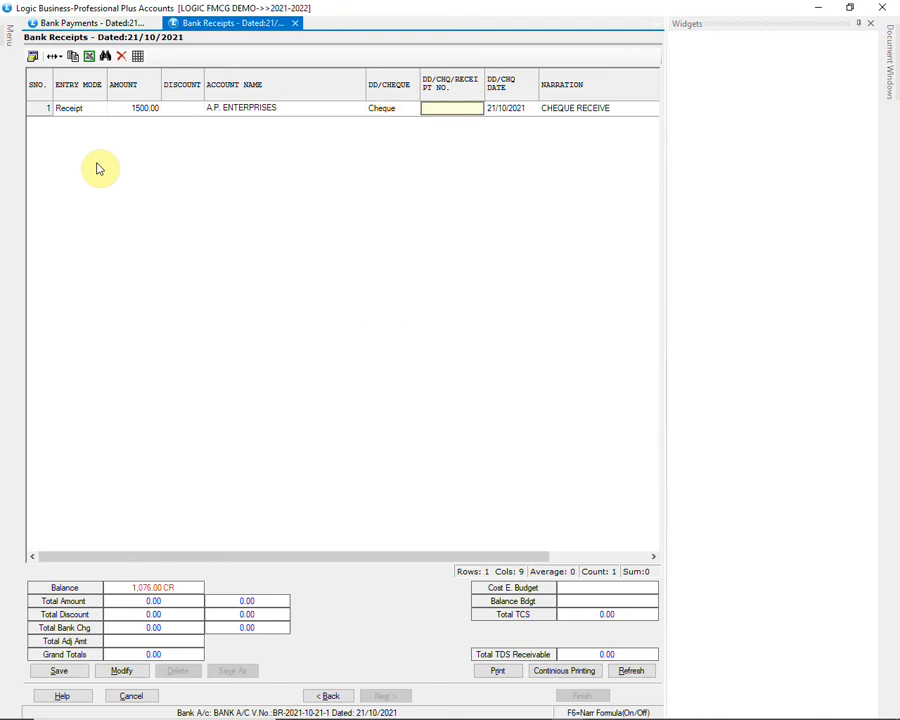
pyautogui.write('415263')
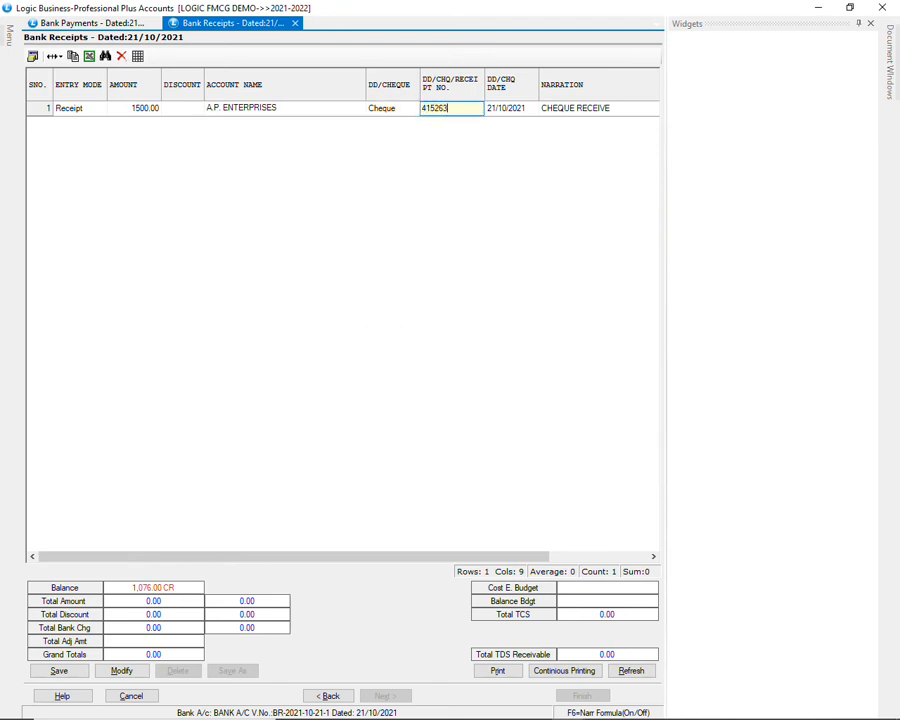
pyautogui.press('Return')
pyautogui.press('Return')
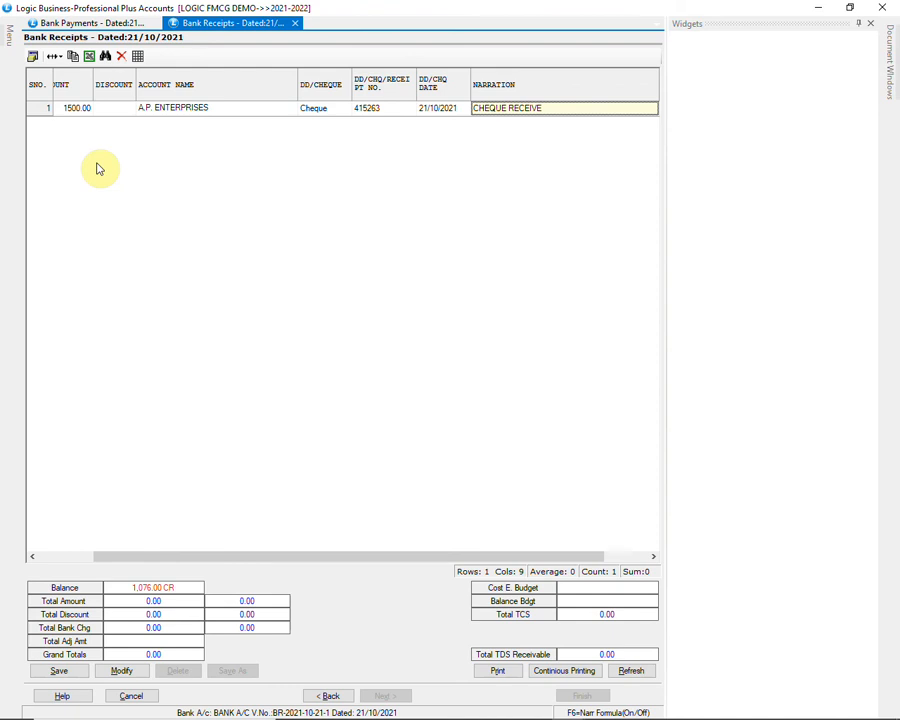
# Step: Adjust the A.P. ENTERPRISES receipt against the pending sale bill SLAK 2 dated 21/10/2021
pyautogui.press('Return')
pyautogui.press('Down')
pyautogui.press('Down')
pyautogui.press('Return')
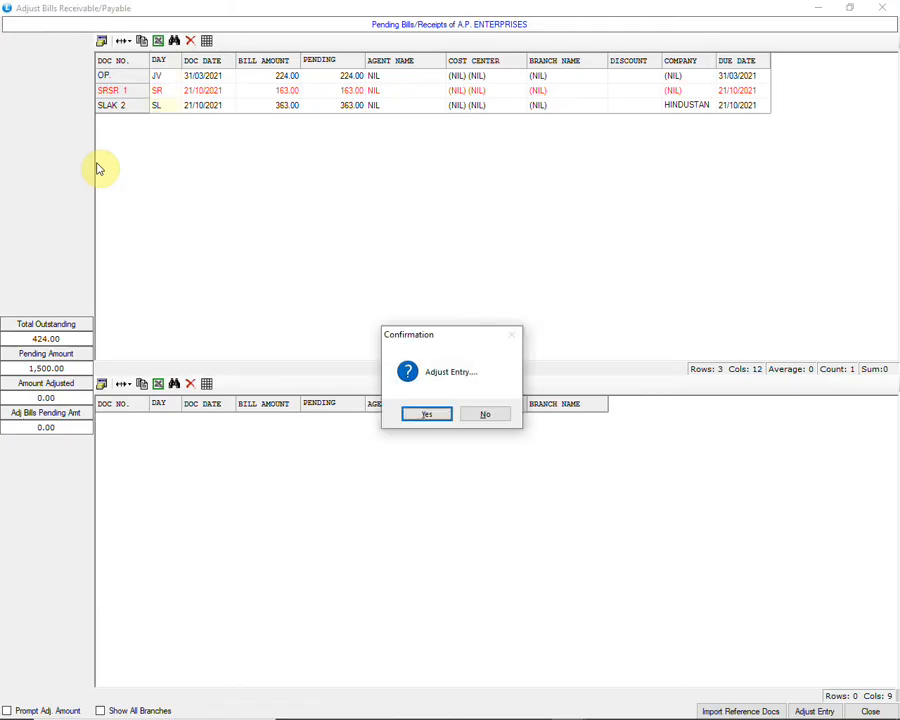
pyautogui.press('Return')
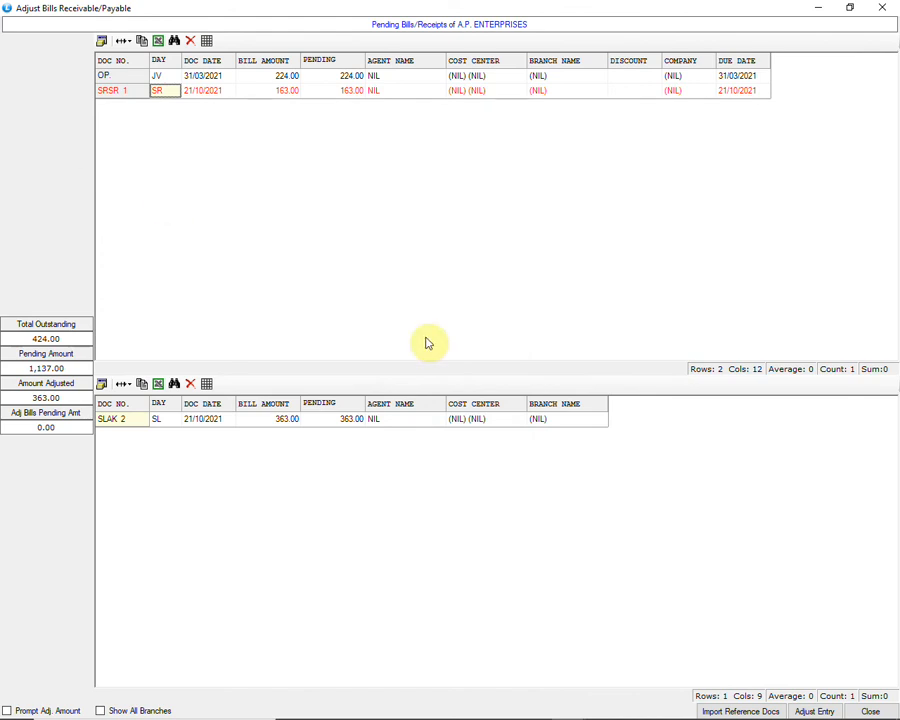
# Step: Close the bill adjustment, complete the A.P. ENTERPRISES receipt row and save the bank receipt voucher
pyautogui.click(871, 709)
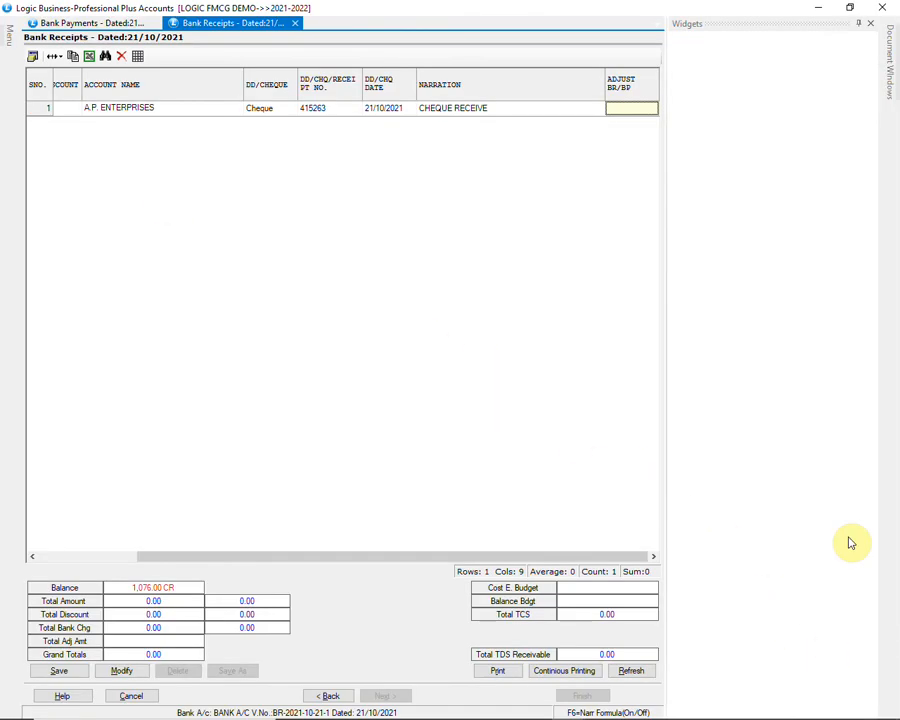
pyautogui.press('Return')
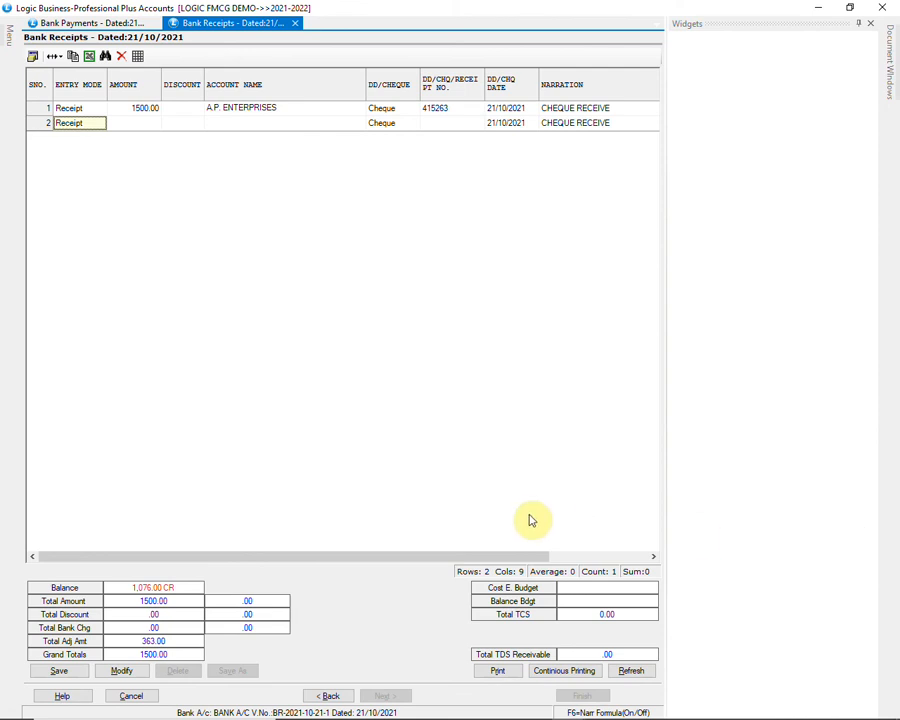
pyautogui.click(59, 670)
pyautogui.click(421, 414)
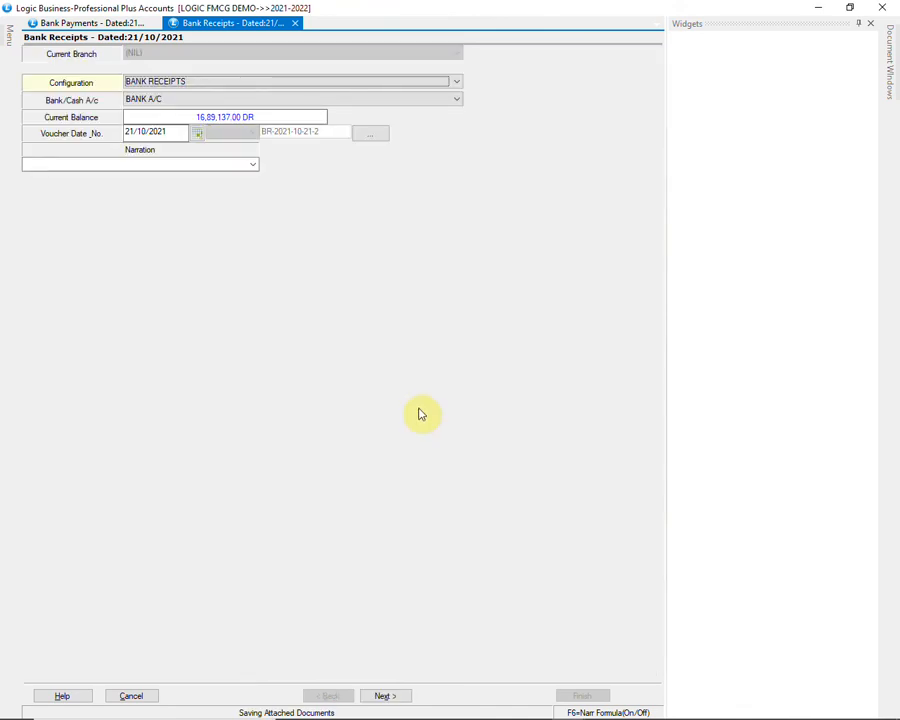
# Step: Close the voucher entry window and open the Ledger report from the financial reports
pyautogui.click(880, 7)
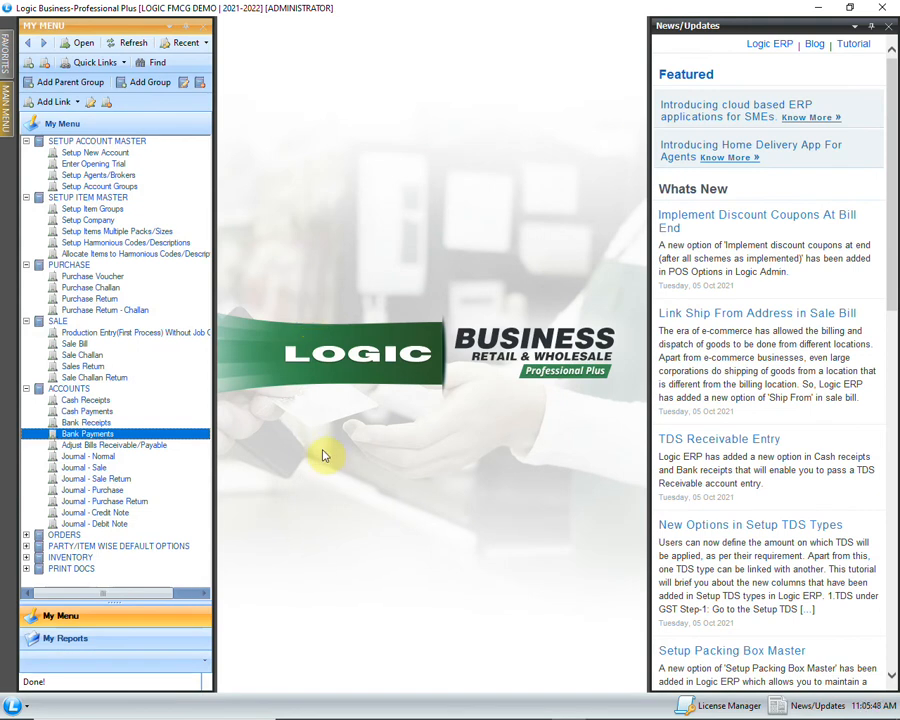
pyautogui.click(7, 110)
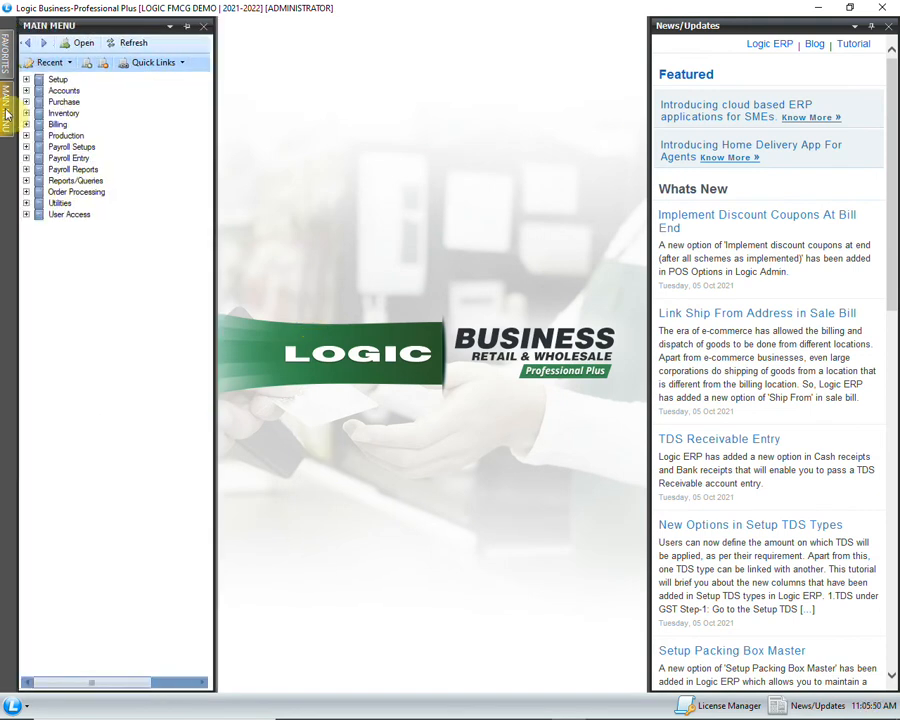
pyautogui.click(26, 181)
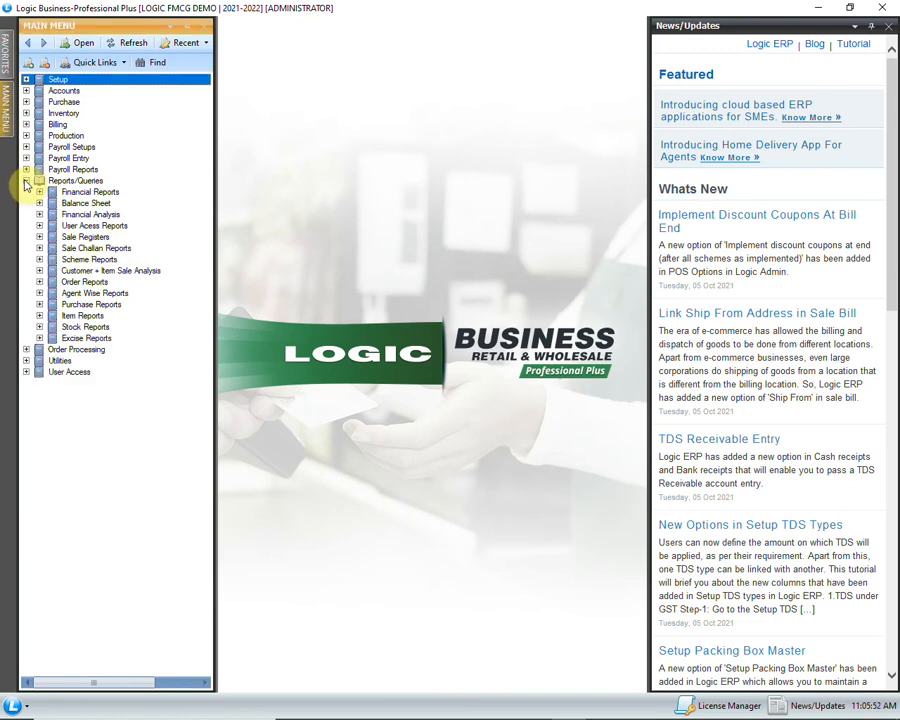
pyautogui.click(39, 192)
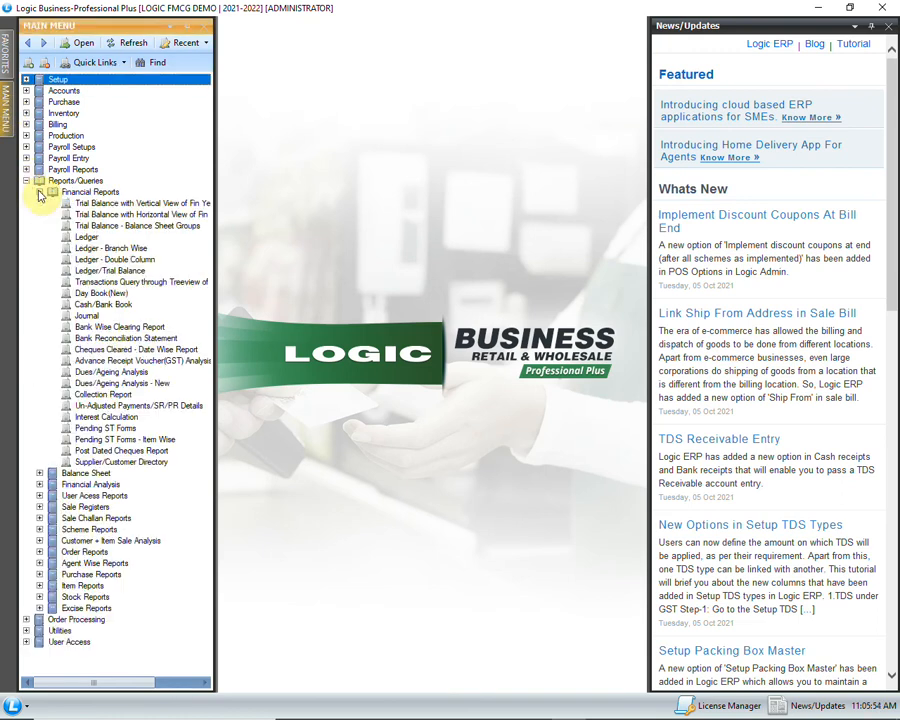
pyautogui.doubleClick(144, 238)
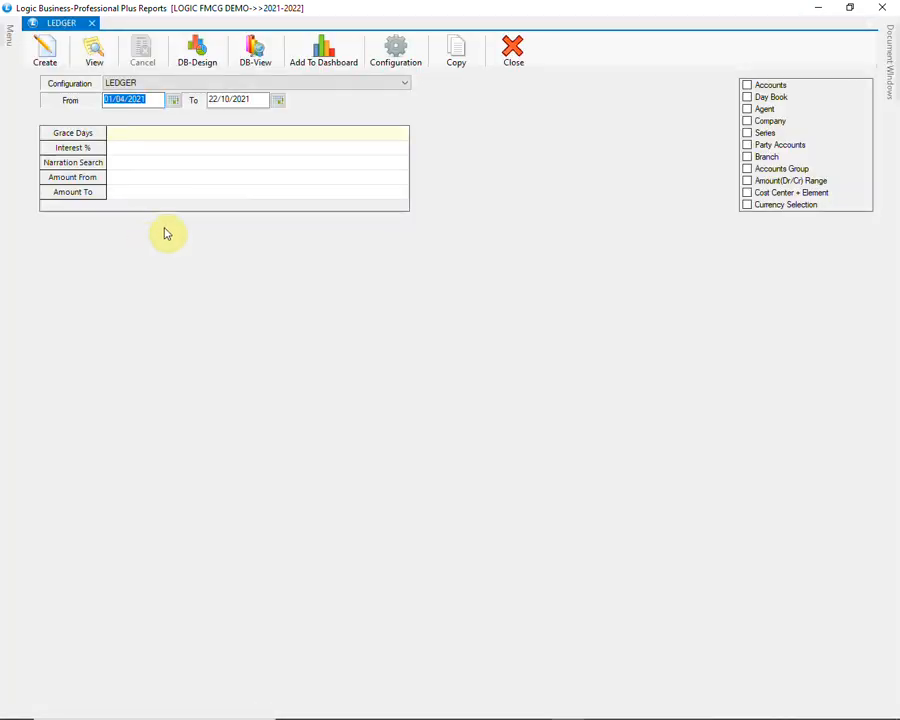
# Step: Try to filter the ledger by the level 1 BEATS account group SECTOR-1
pyautogui.click(750, 88)
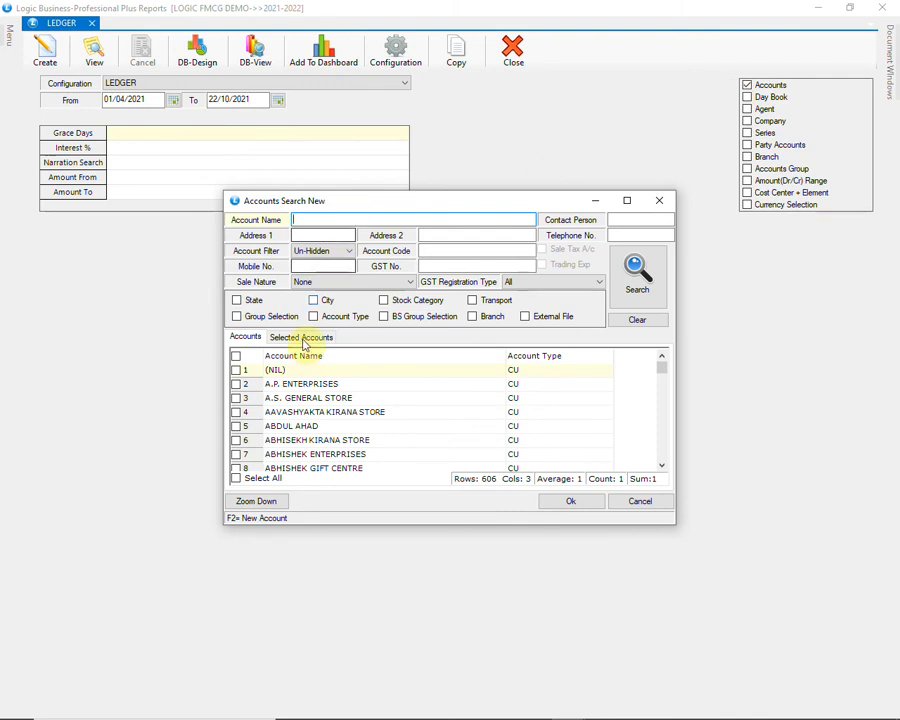
pyautogui.click(636, 502)
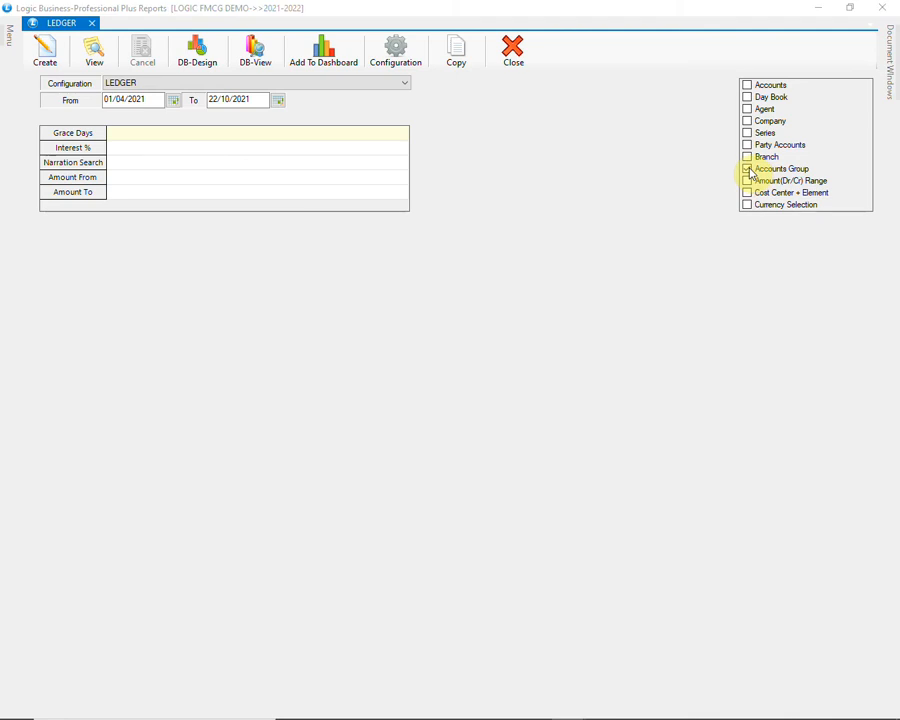
pyautogui.click(748, 169)
pyautogui.click(502, 245)
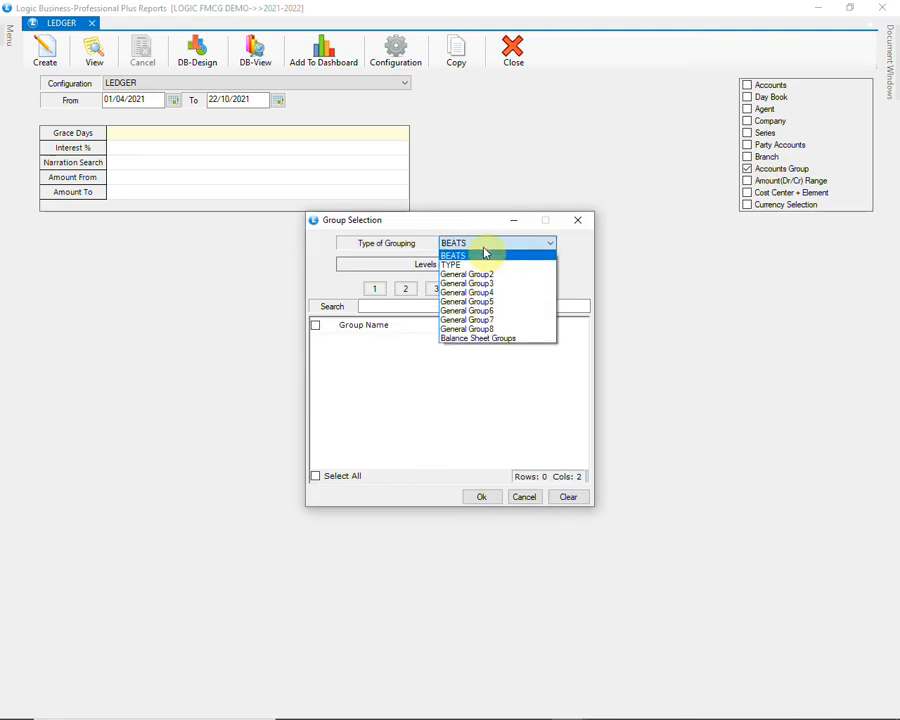
pyautogui.click(485, 254)
pyautogui.click(377, 290)
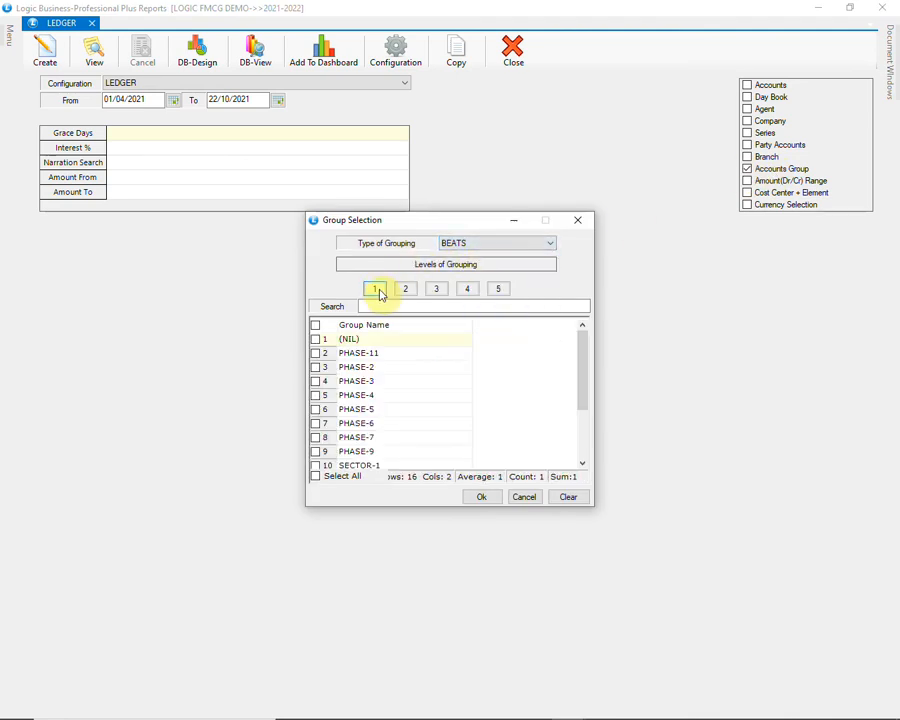
pyautogui.click(404, 368)
pyautogui.scroll(-1, 406, 378)
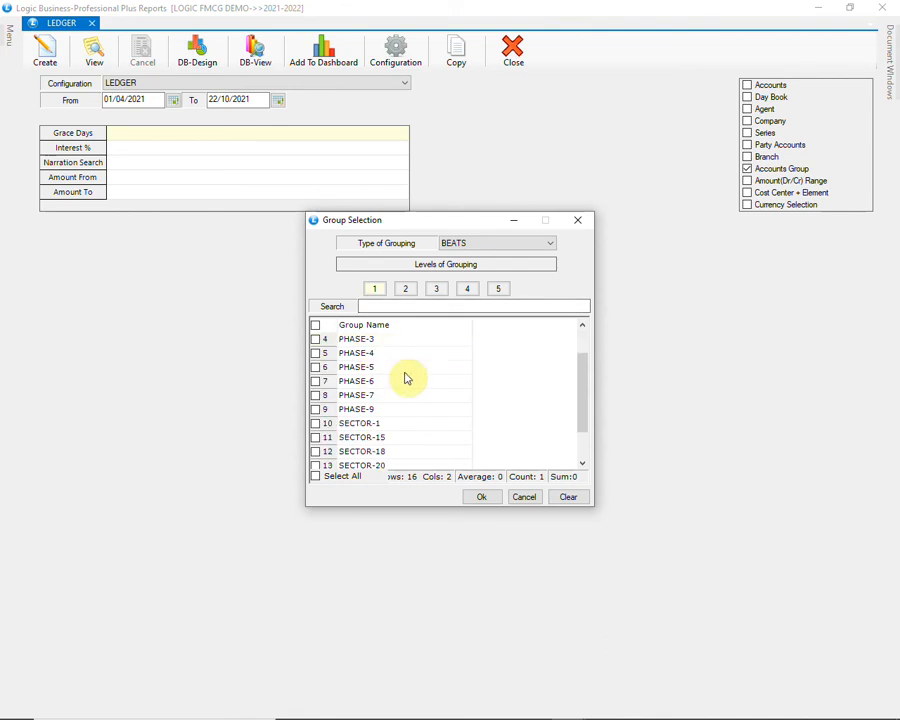
pyautogui.click(316, 425)
pyautogui.click(480, 497)
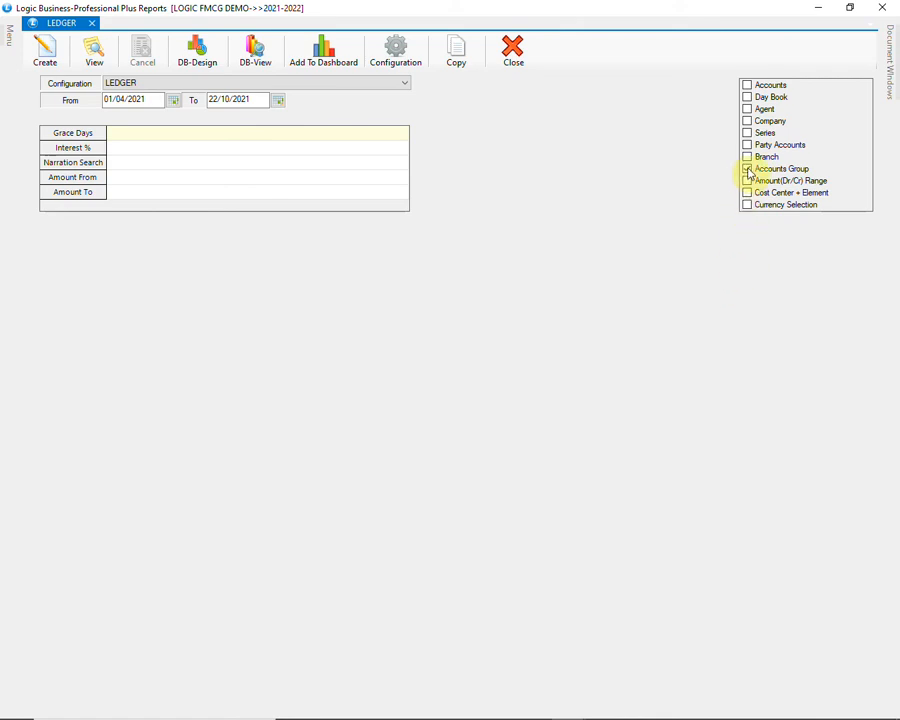
# Step: Generate the ledger for the account WALMART INDIA PVT. LTD., found by searching for WAL, and close the report after viewing it
pyautogui.click(747, 85)
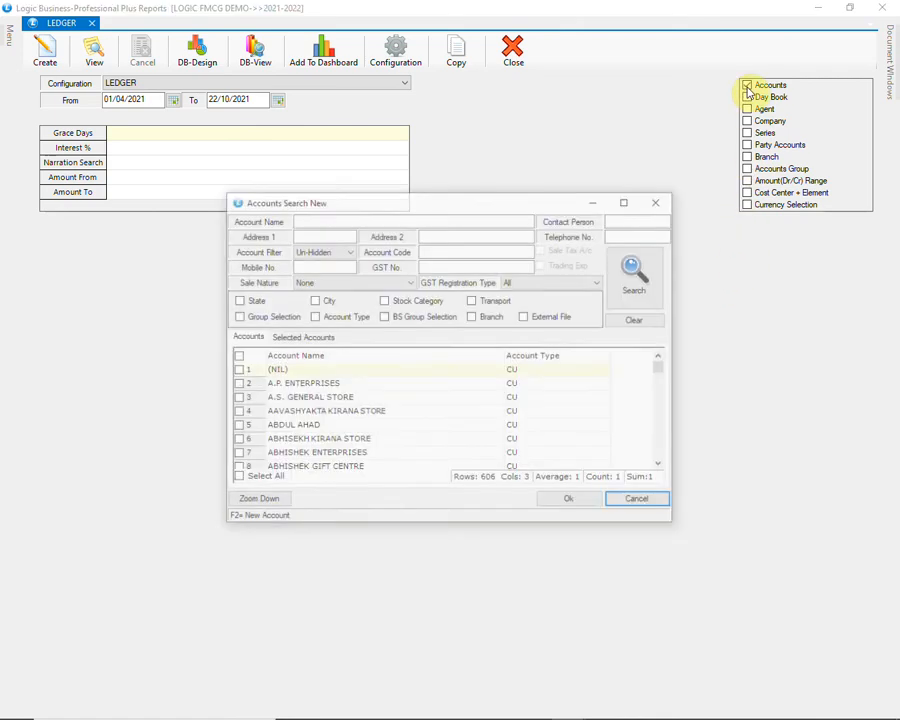
pyautogui.click(414, 218)
pyautogui.write('WAL')
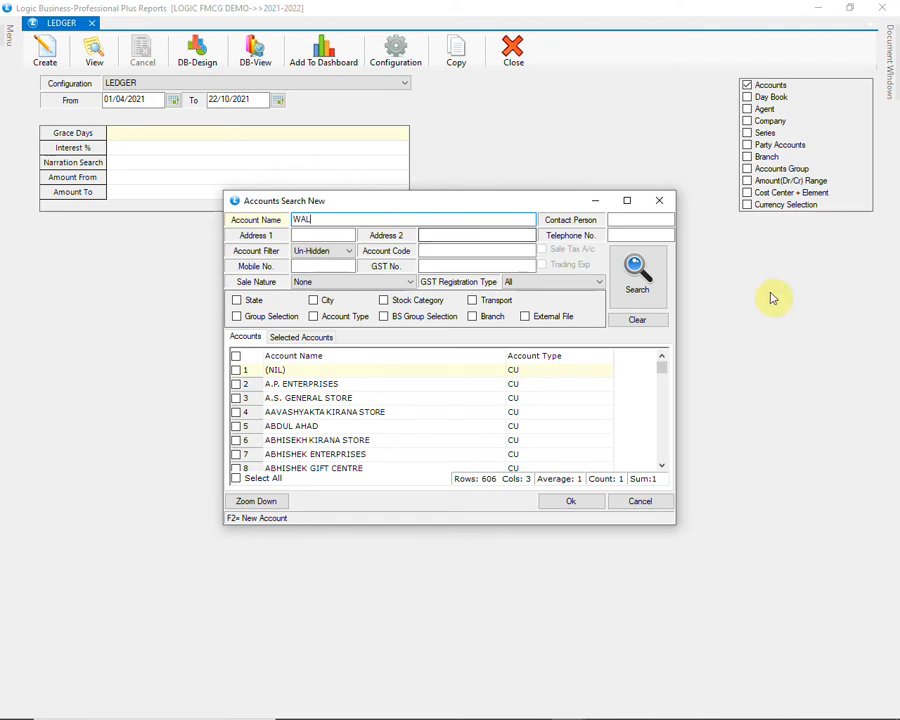
pyautogui.click(650, 290)
pyautogui.click(236, 370)
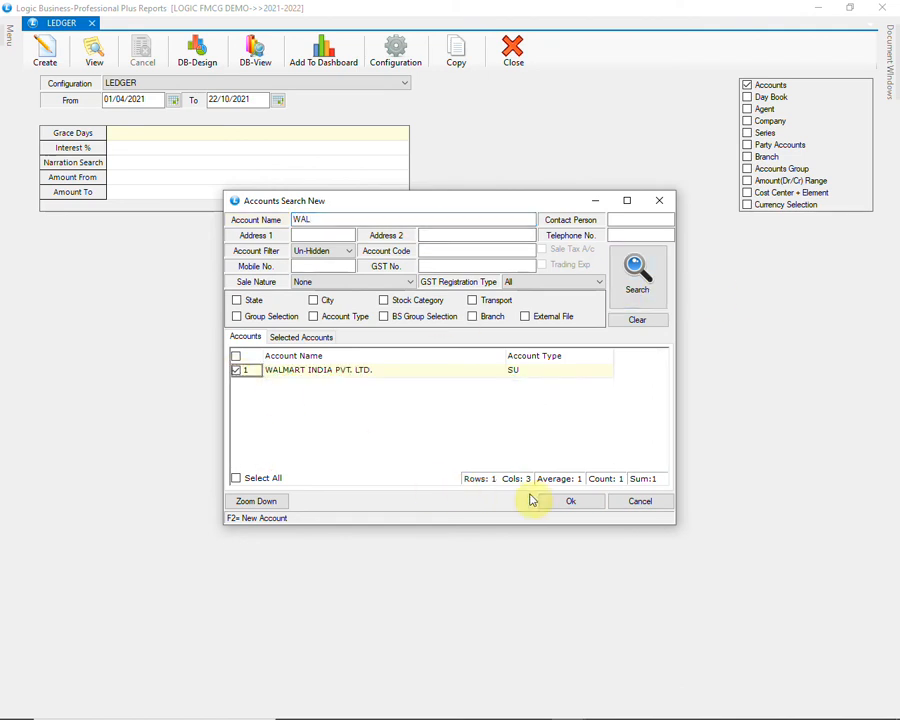
pyautogui.click(548, 500)
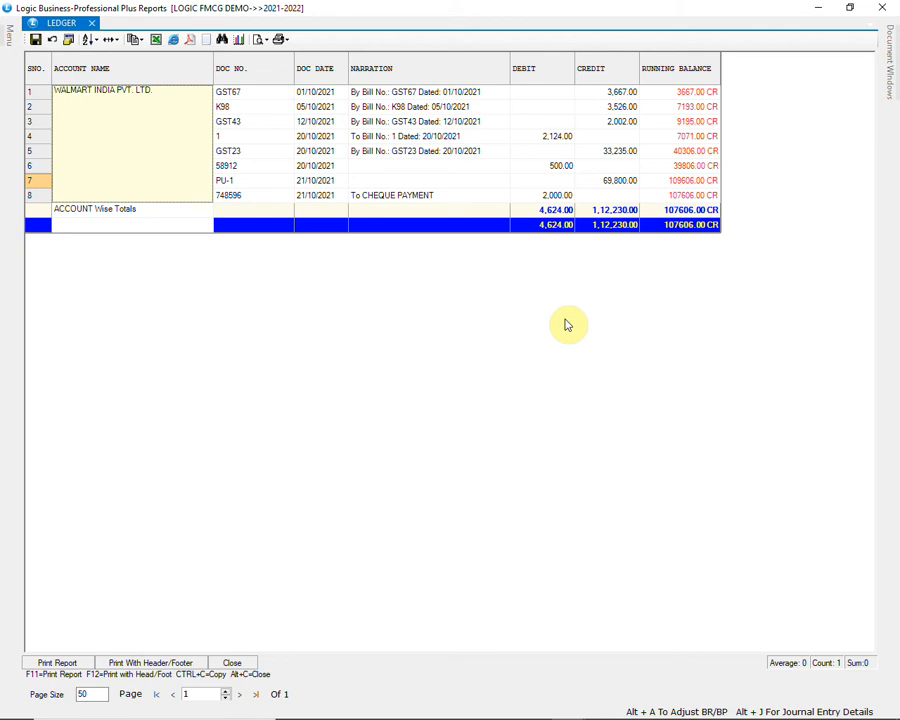
pyautogui.click(240, 663)
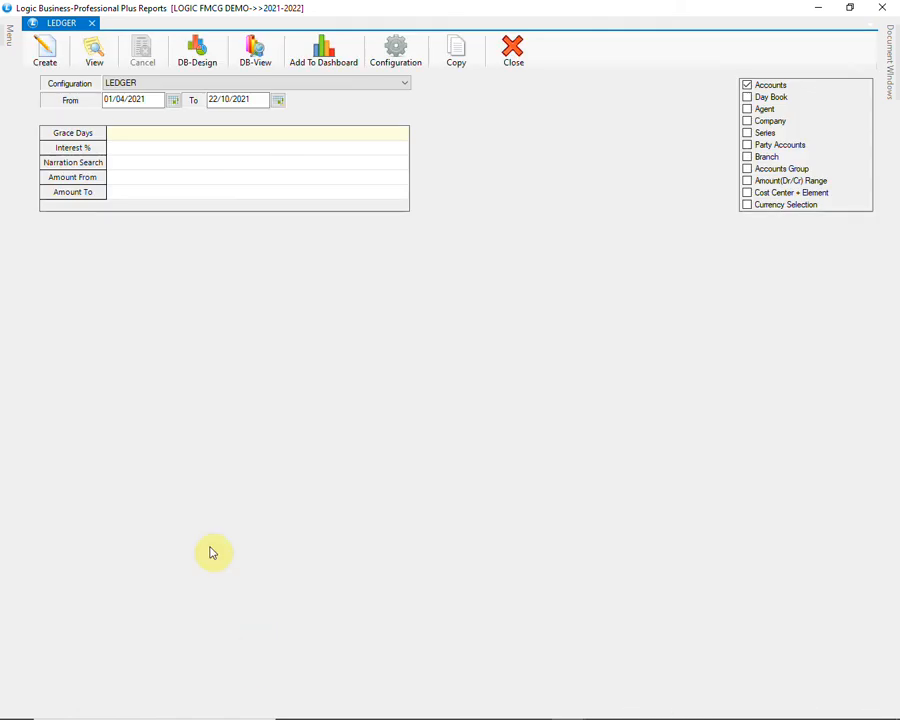
# Step: Open the Dues/Ageing Analysis financial report and choose the OUTSTANDING REPORT configuration
pyautogui.click(10, 30)
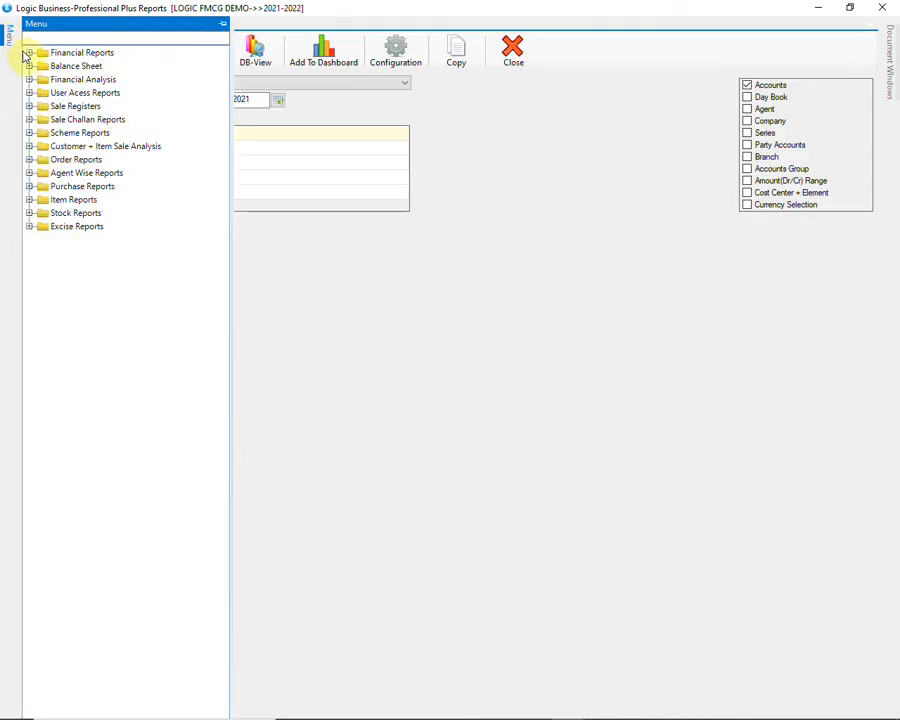
pyautogui.click(29, 53)
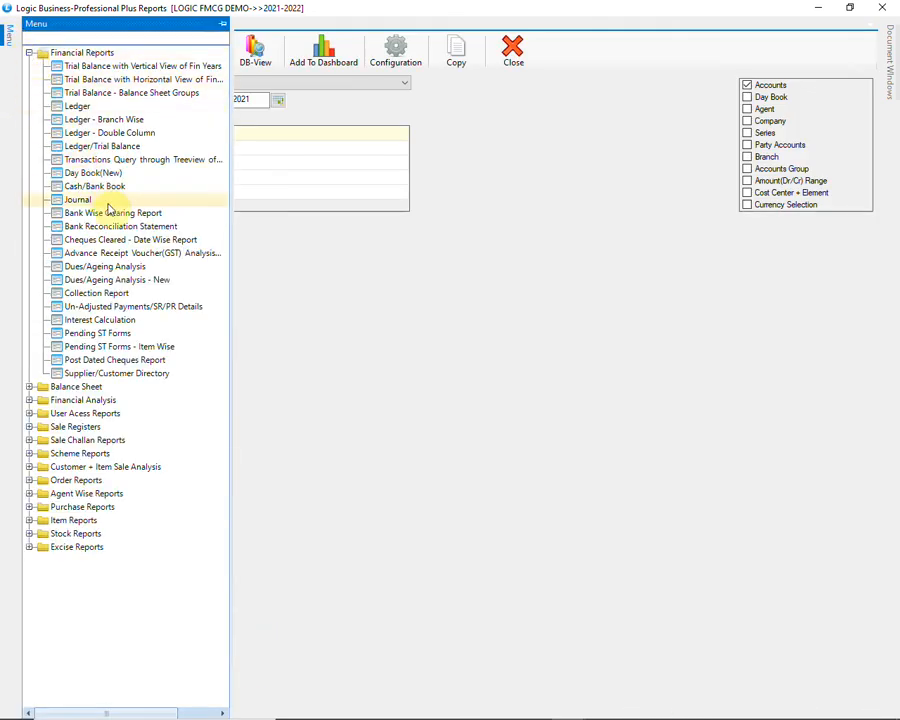
pyautogui.click(186, 268)
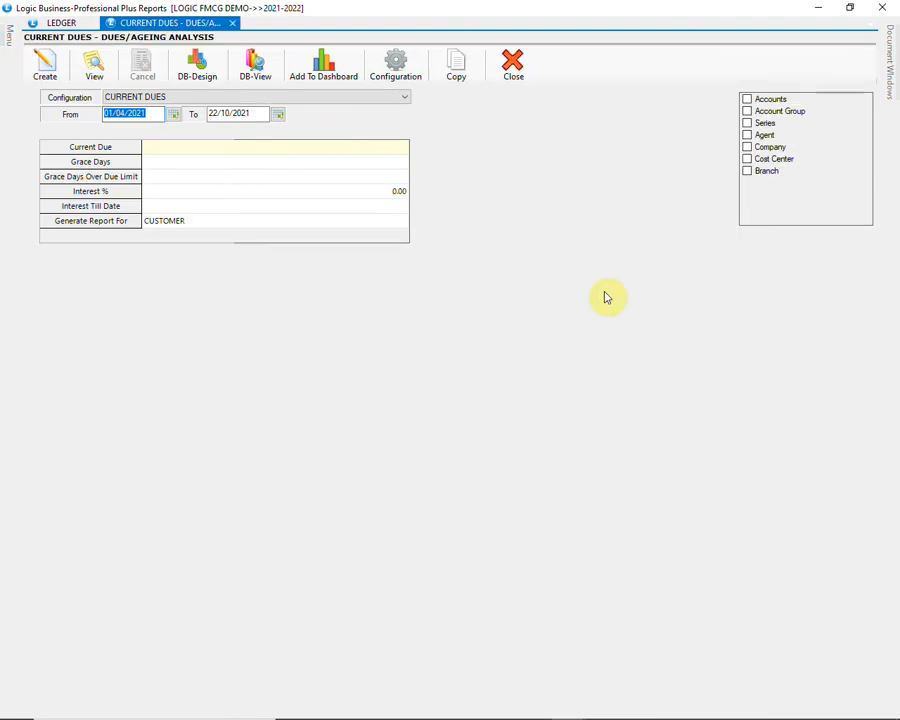
pyautogui.click(405, 99)
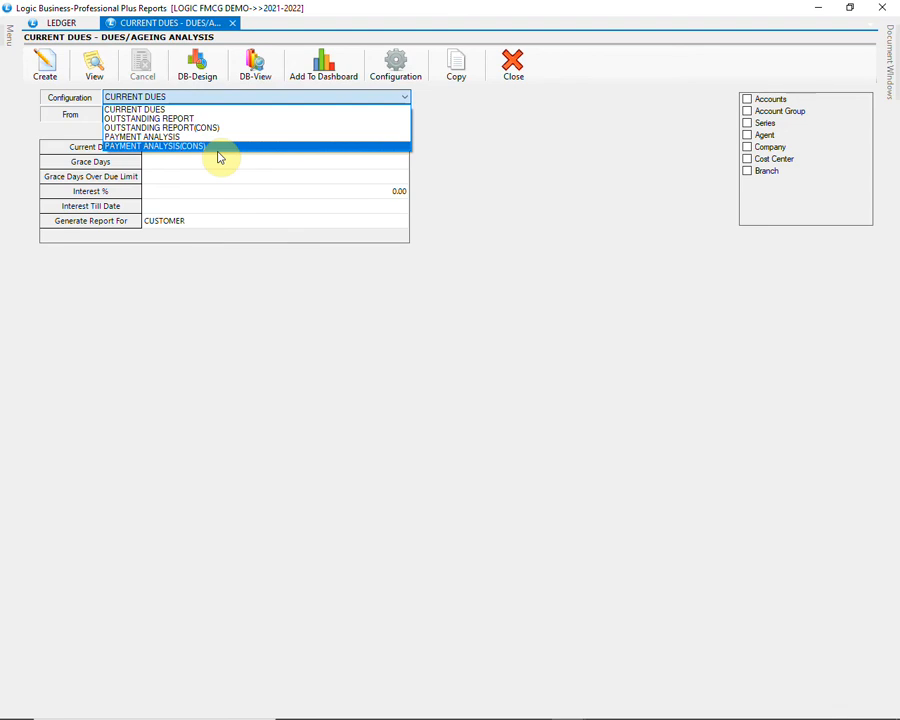
pyautogui.click(228, 119)
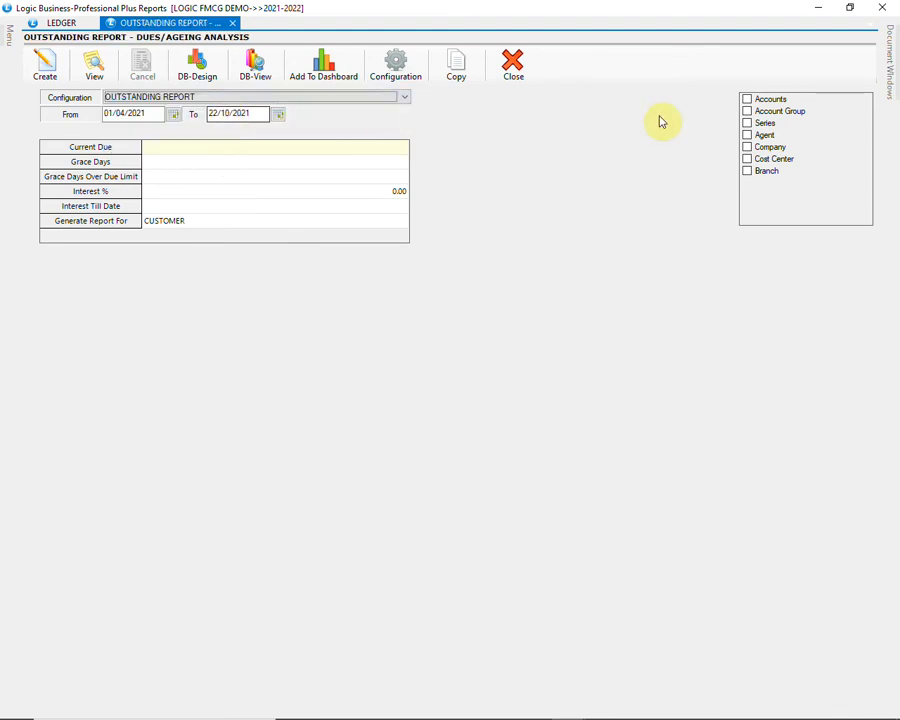
# Step: Filter the outstanding report by the level 1 BEATS account group SECTOR-1 and generate it
pyautogui.click(746, 111)
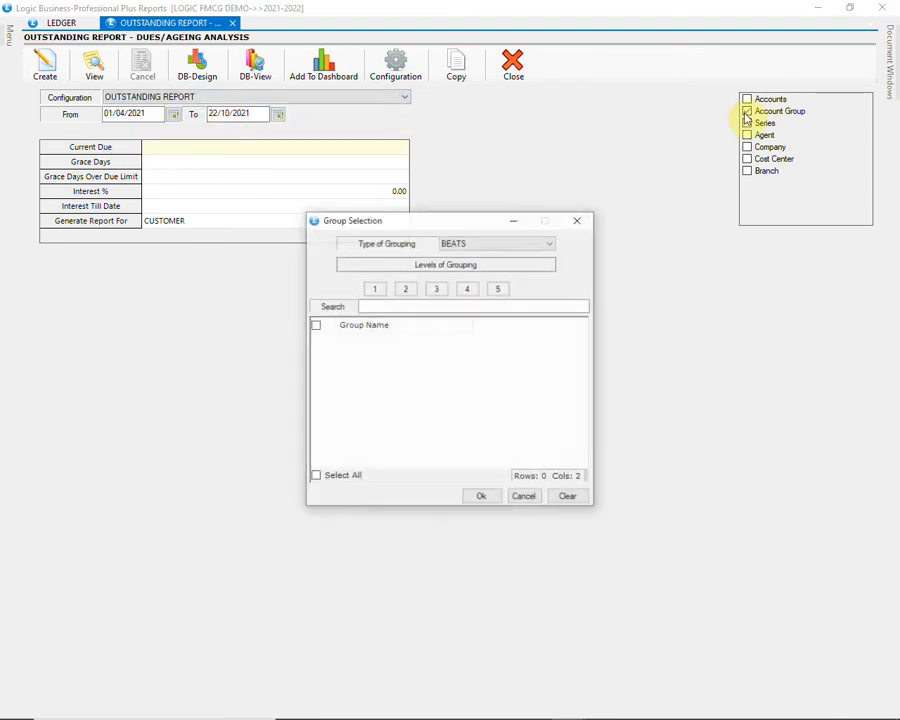
pyautogui.click(482, 243)
pyautogui.click(482, 247)
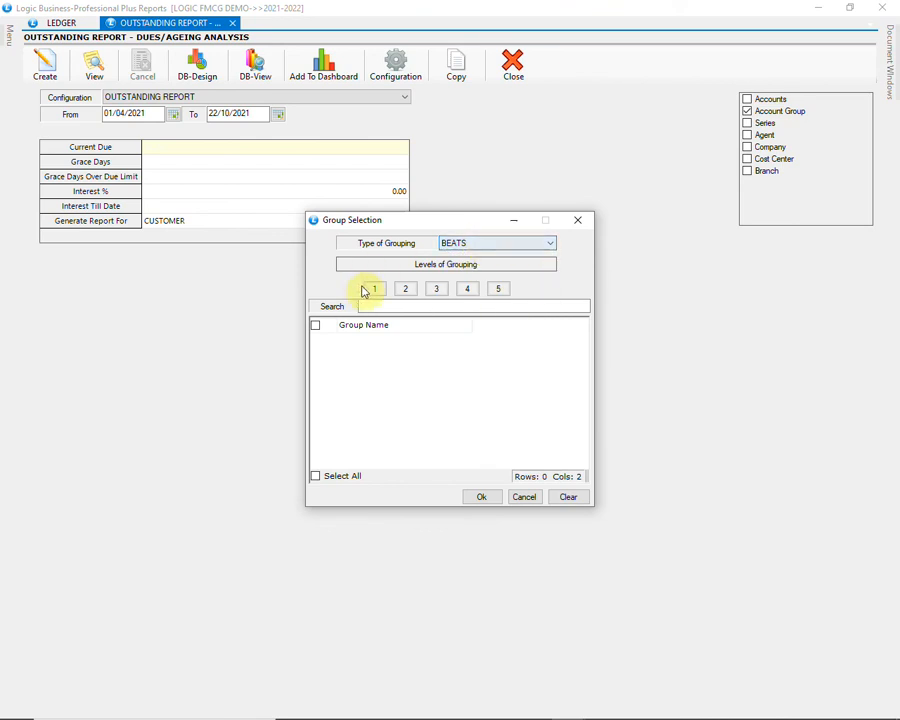
pyautogui.click(377, 290)
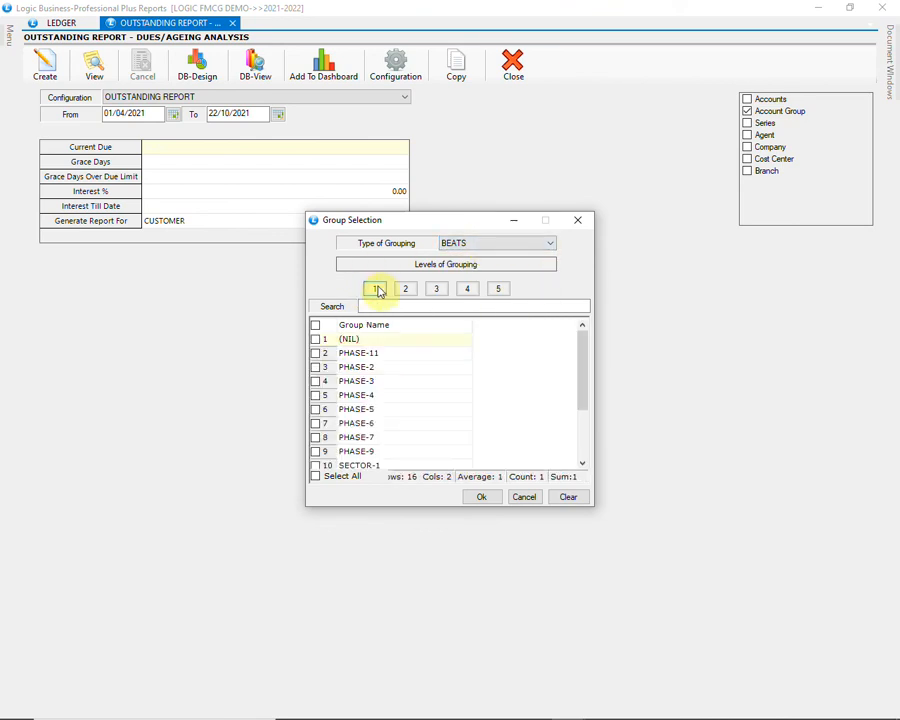
pyautogui.click(315, 465)
pyautogui.click(481, 496)
pyautogui.click(46, 68)
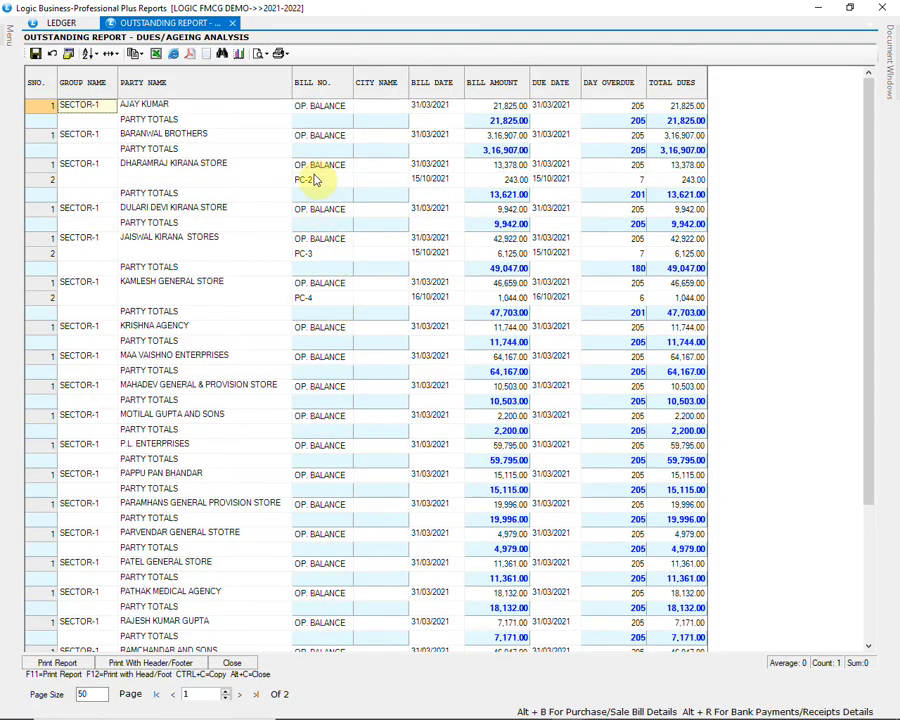
# Step: Examine the days overdue of bills PC-2, PC-3 and PC-4 in the outstanding report, and close the report
pyautogui.click(195, 185)
pyautogui.click(320, 182)
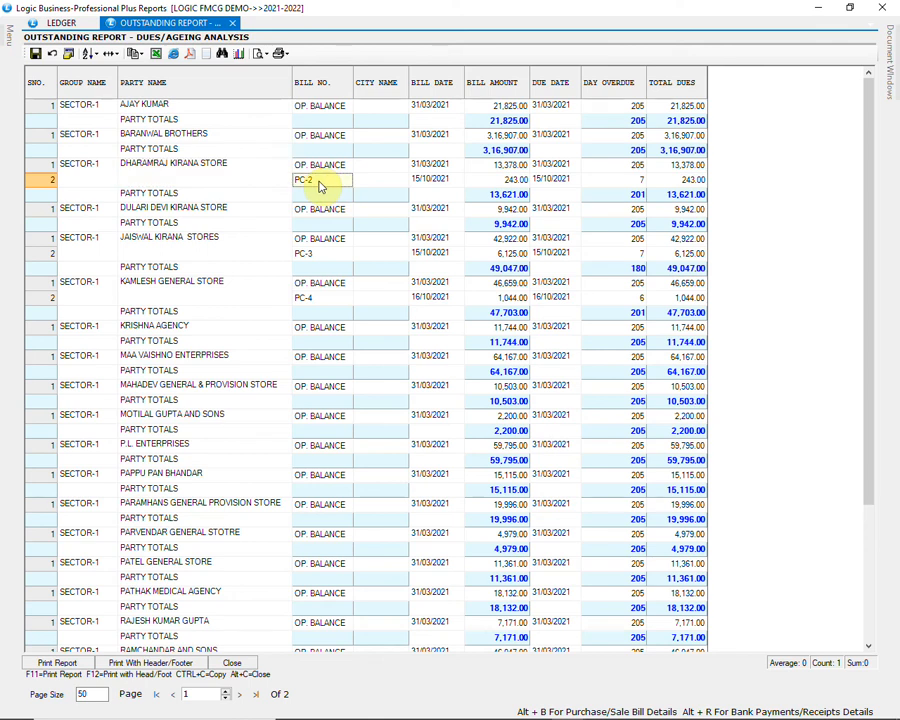
pyautogui.click(638, 180)
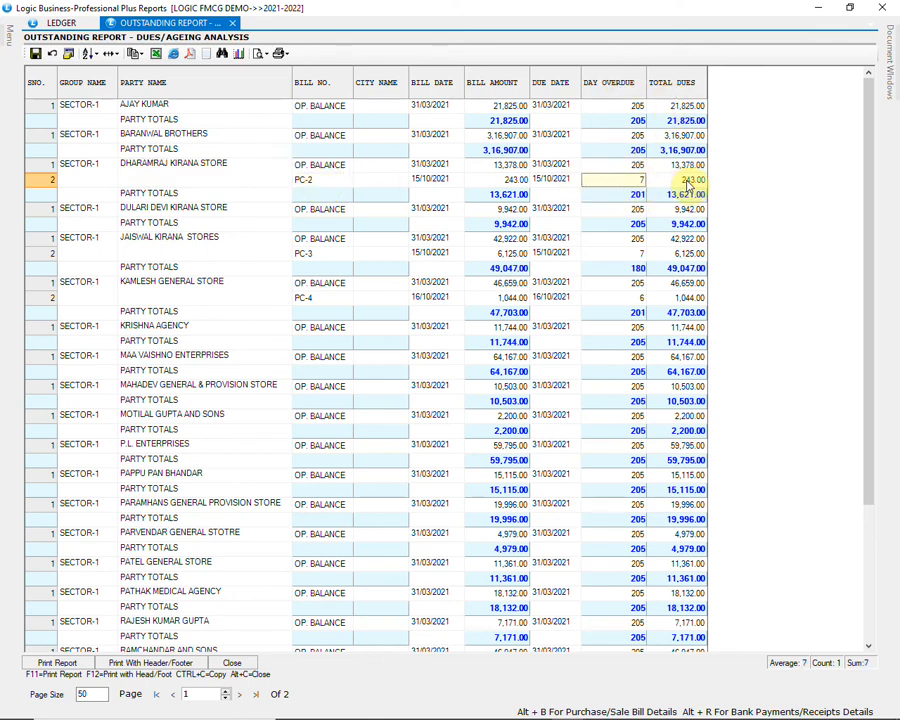
pyautogui.click(340, 254)
pyautogui.click(630, 254)
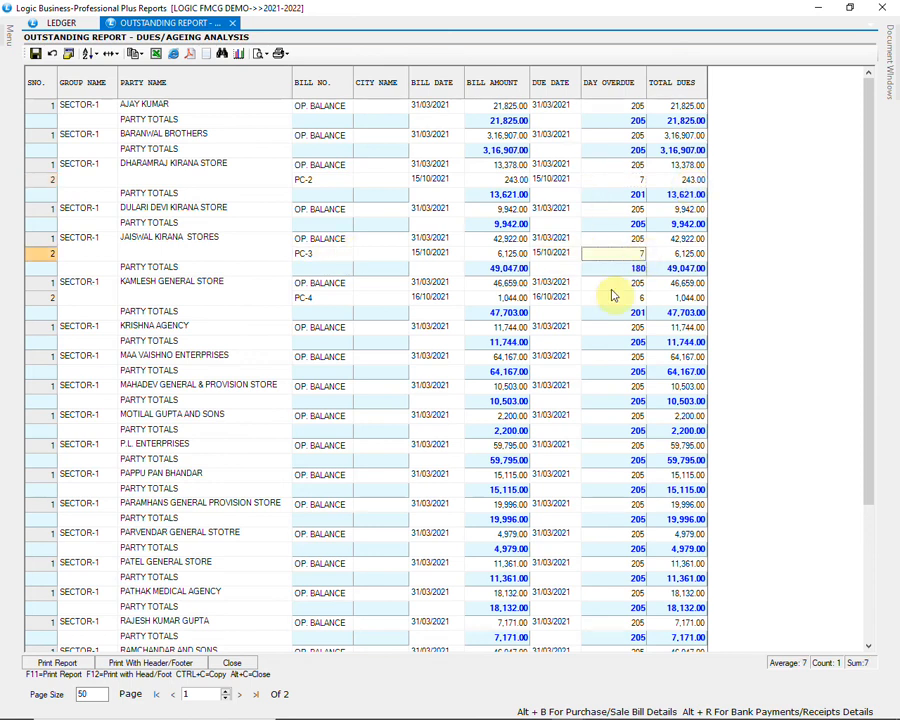
pyautogui.click(325, 298)
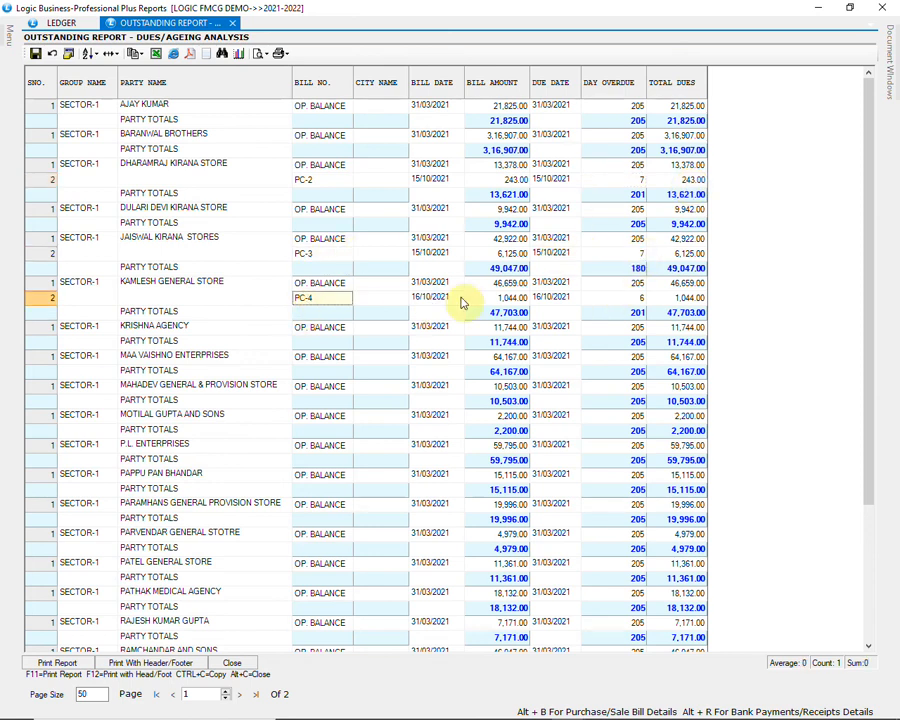
pyautogui.click(632, 298)
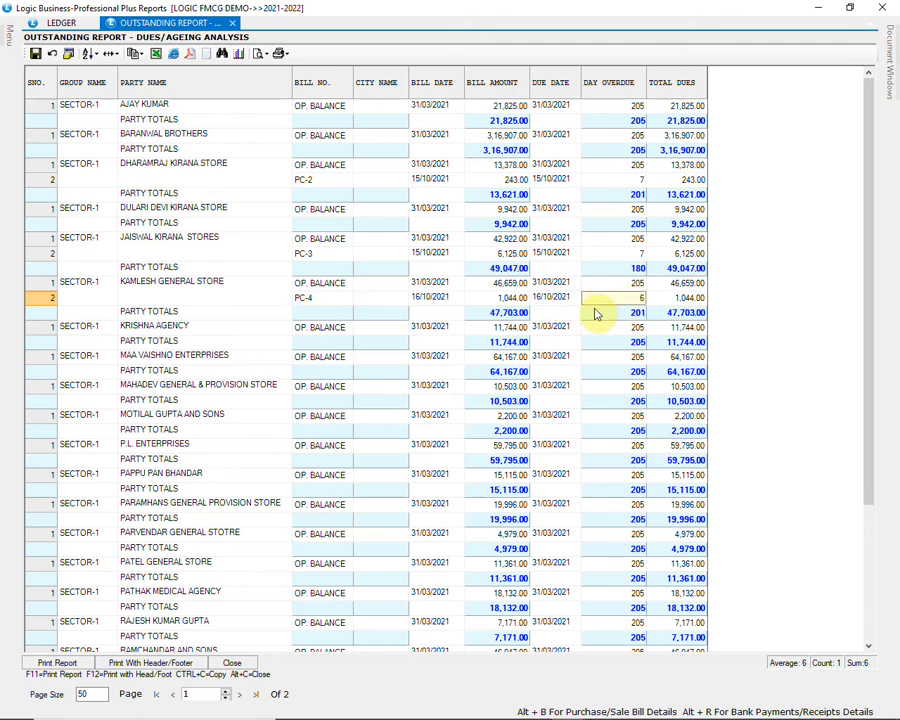
pyautogui.click(253, 666)
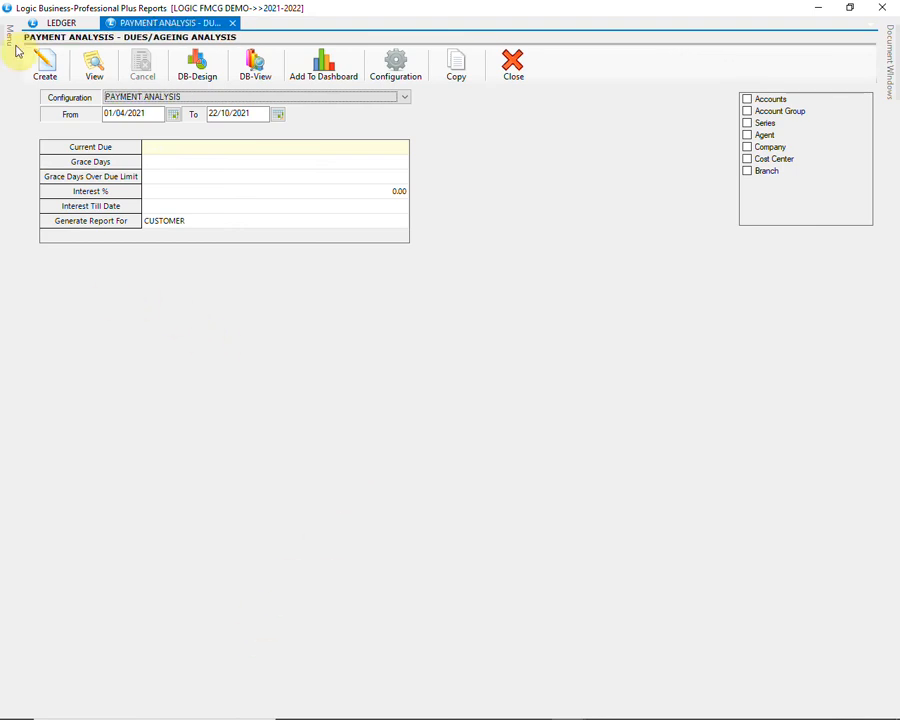
# Step: Open the Cash/Bank Book financial report and generate the BANK BOOK configuration for all listed accounts
pyautogui.moveTo(12, 40)
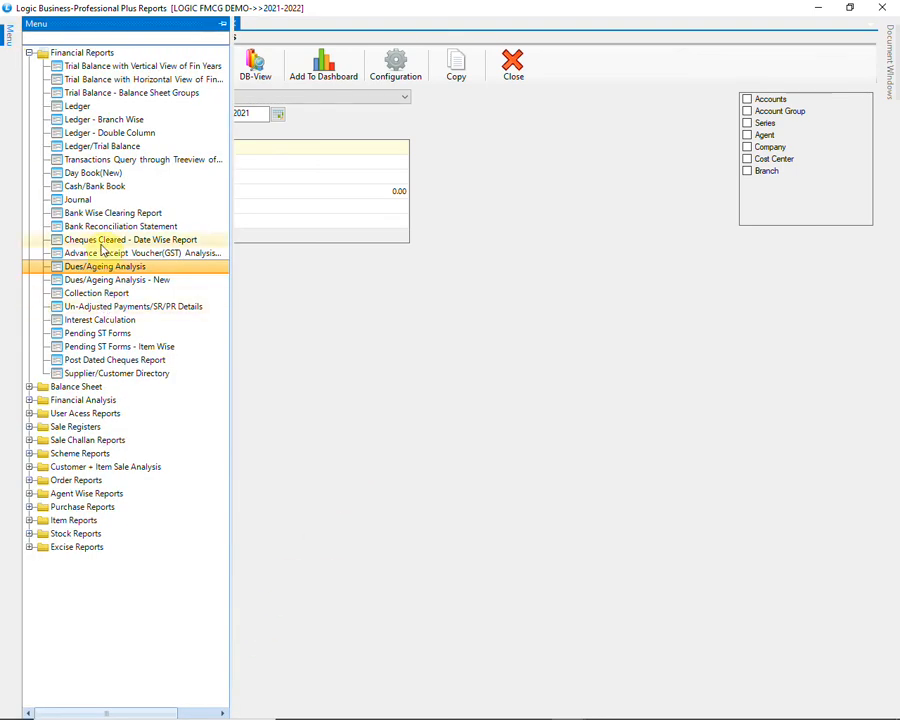
pyautogui.click(99, 187)
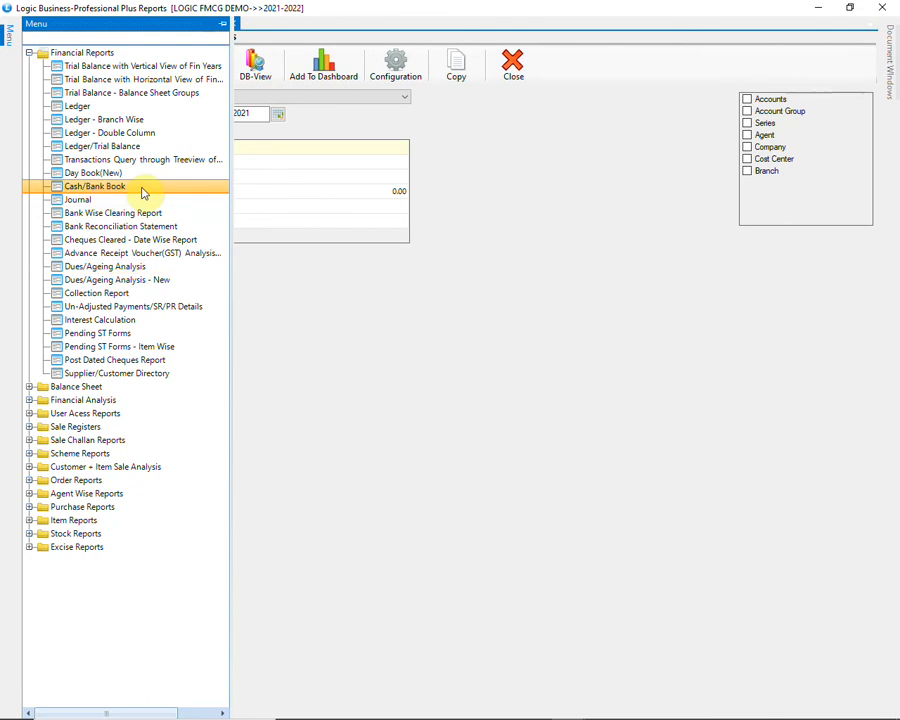
pyautogui.doubleClick(143, 192)
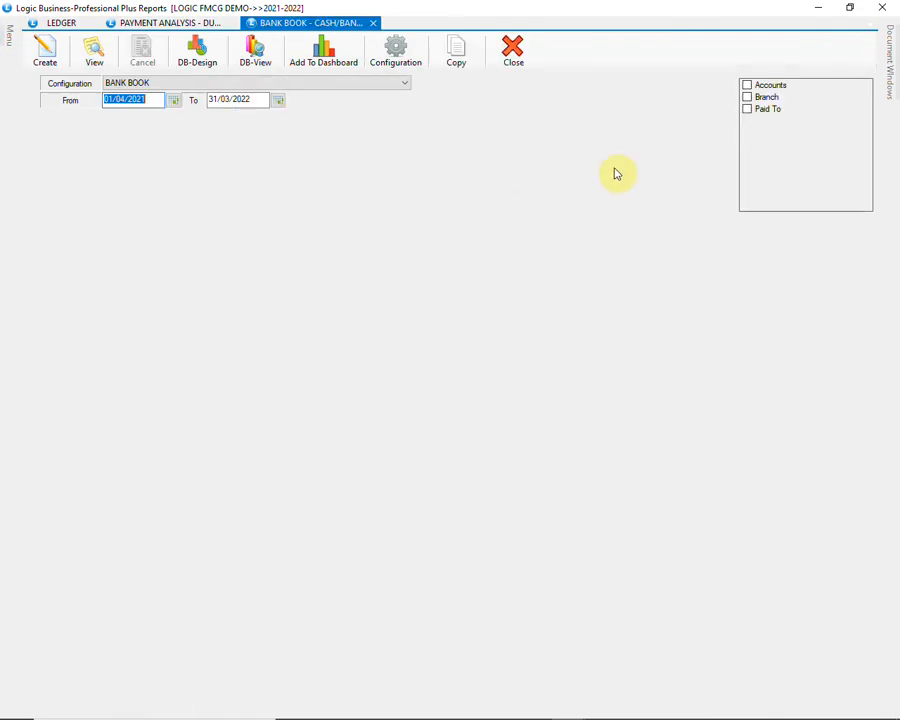
pyautogui.click(747, 87)
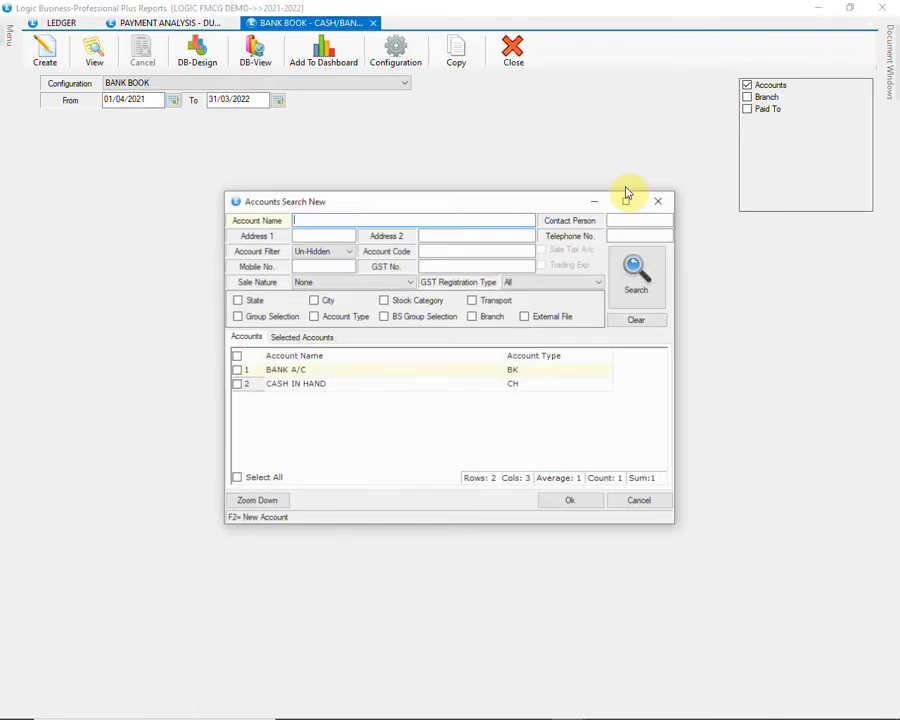
pyautogui.click(272, 480)
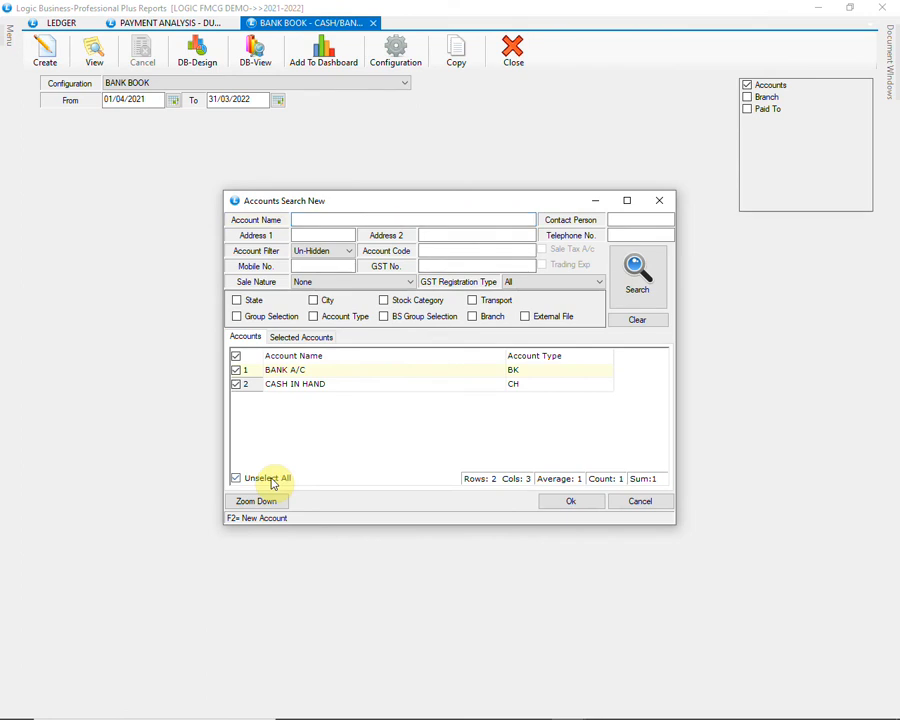
pyautogui.click(579, 504)
pyautogui.click(50, 48)
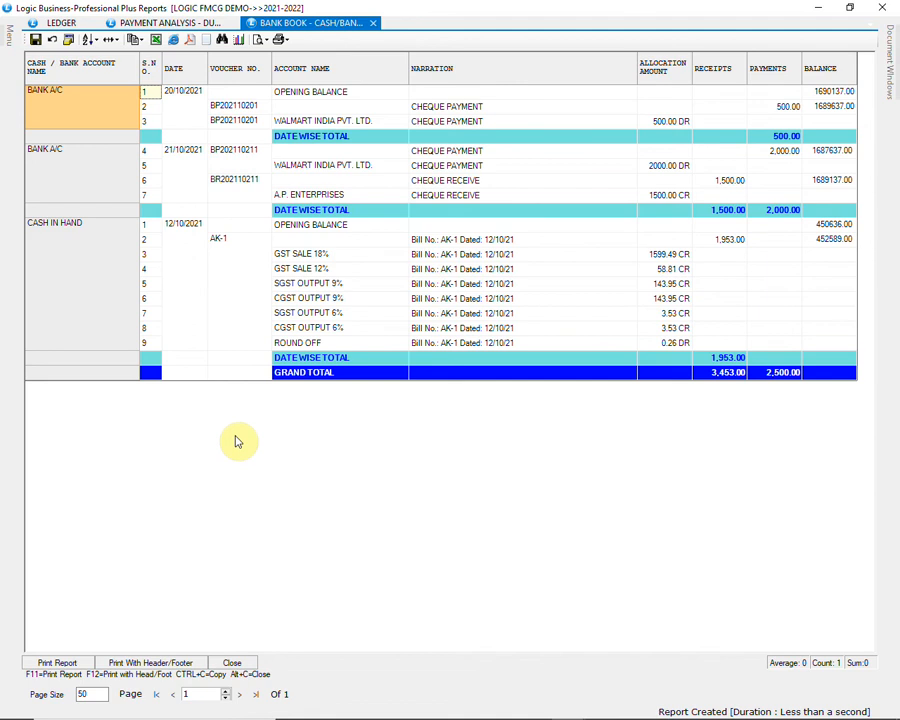
# Step: Close the generated bank book, then close the Cash/Bank Book and Payment Analysis report windows
pyautogui.click(232, 663)
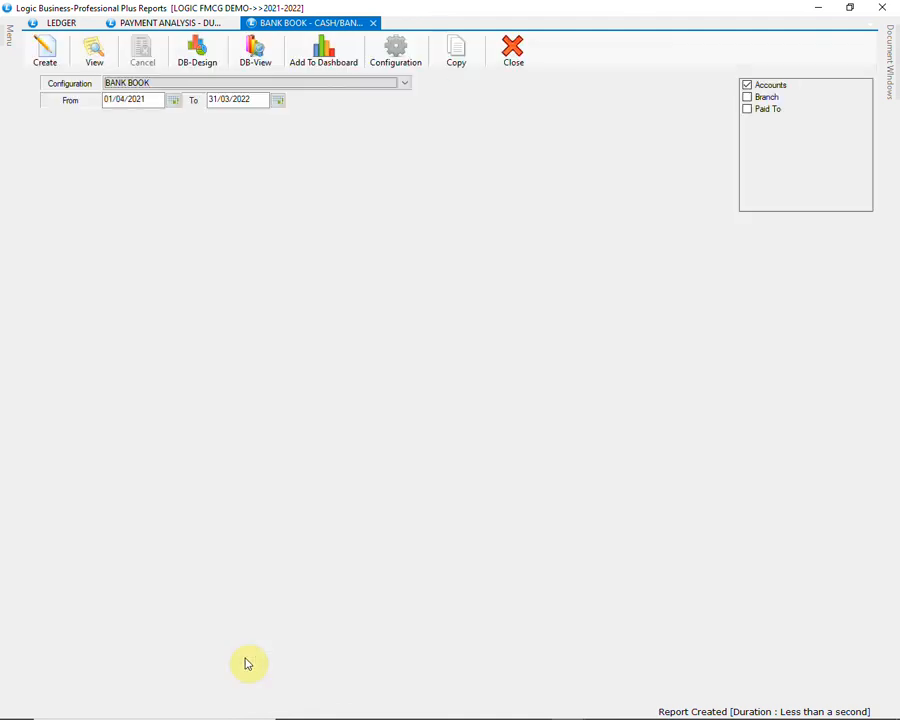
pyautogui.click(512, 62)
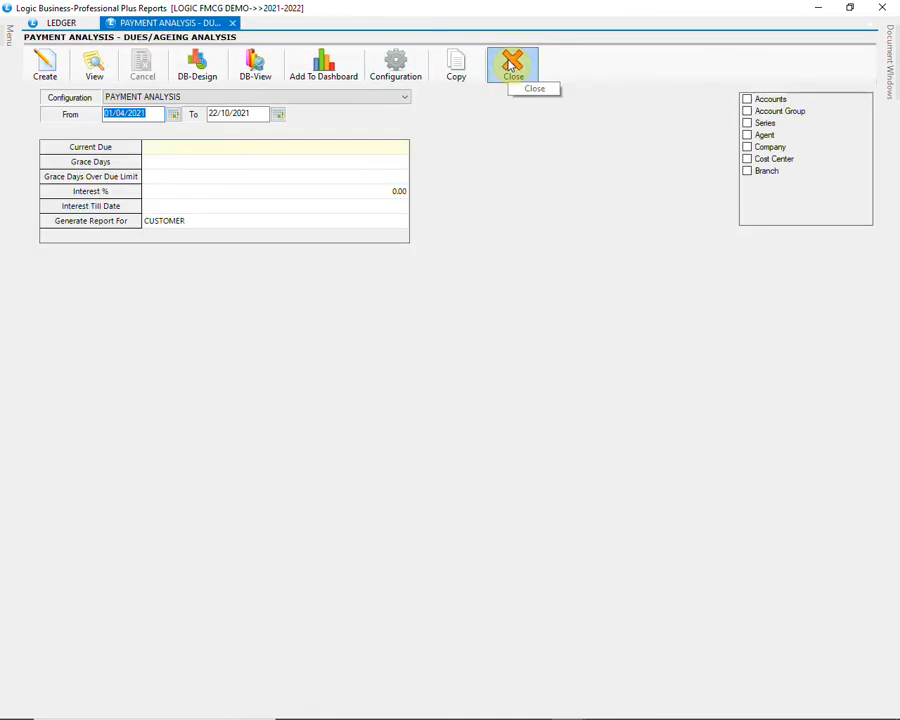
pyautogui.click(512, 62)
# Step: Open Sale Register(Summary) from the Sale Registers group and generate it with the SALE REGISTER (SUMMARY) configuration
pyautogui.moveTo(12, 48)
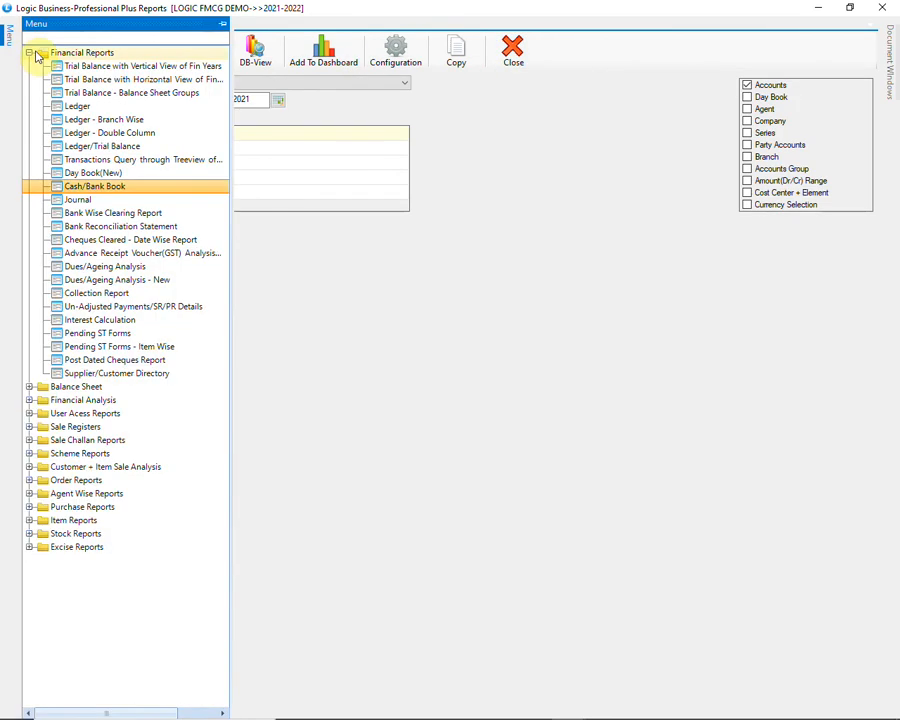
pyautogui.click(30, 427)
pyautogui.click(112, 493)
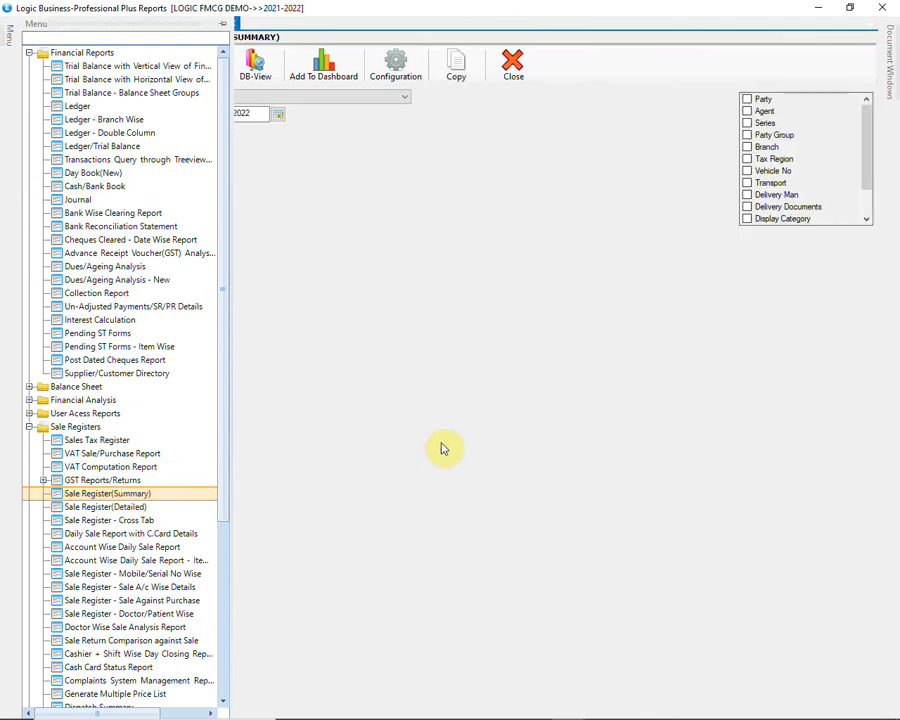
pyautogui.click(226, 97)
pyautogui.click(226, 106)
pyautogui.click(55, 78)
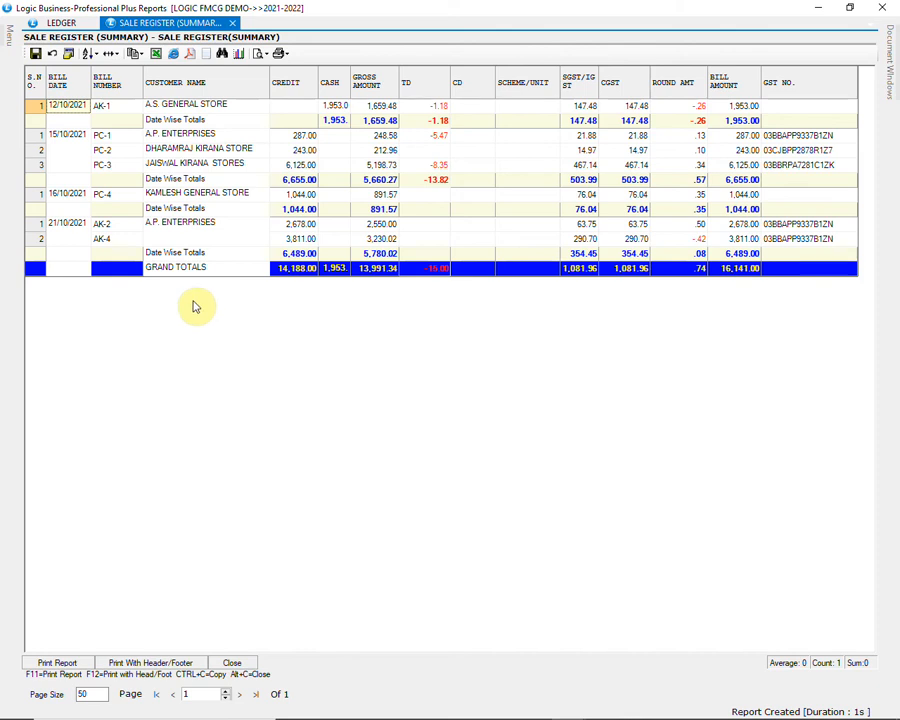
# Step: Generate the SALE AND SALE RETURN REGISTER DETAILED report and check the returned quantity and gross amount of LUX SOAP in SR-1
pyautogui.moveTo(12, 38)
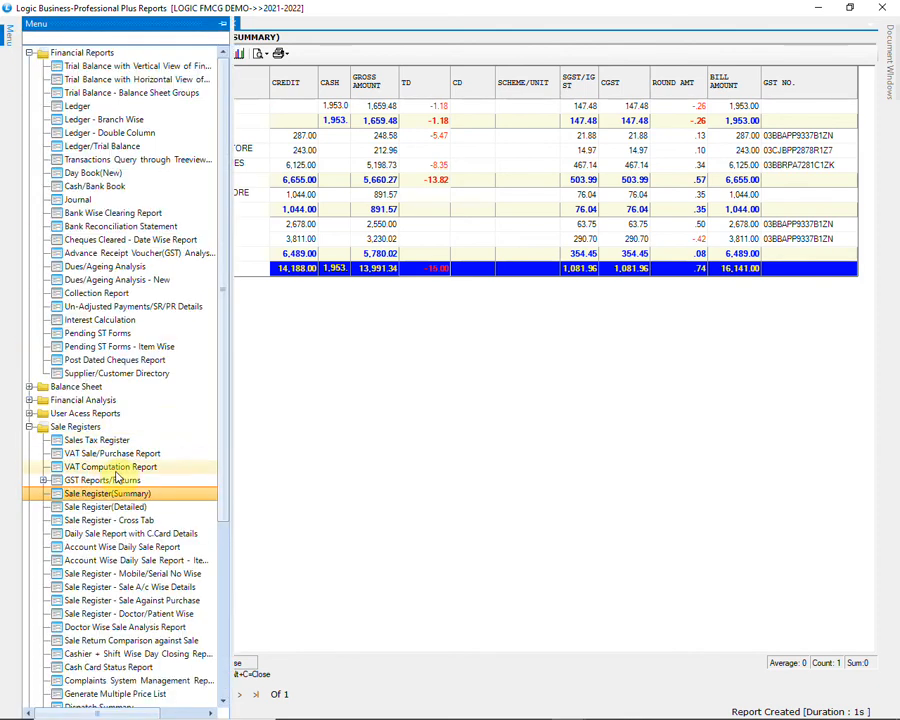
pyautogui.click(172, 509)
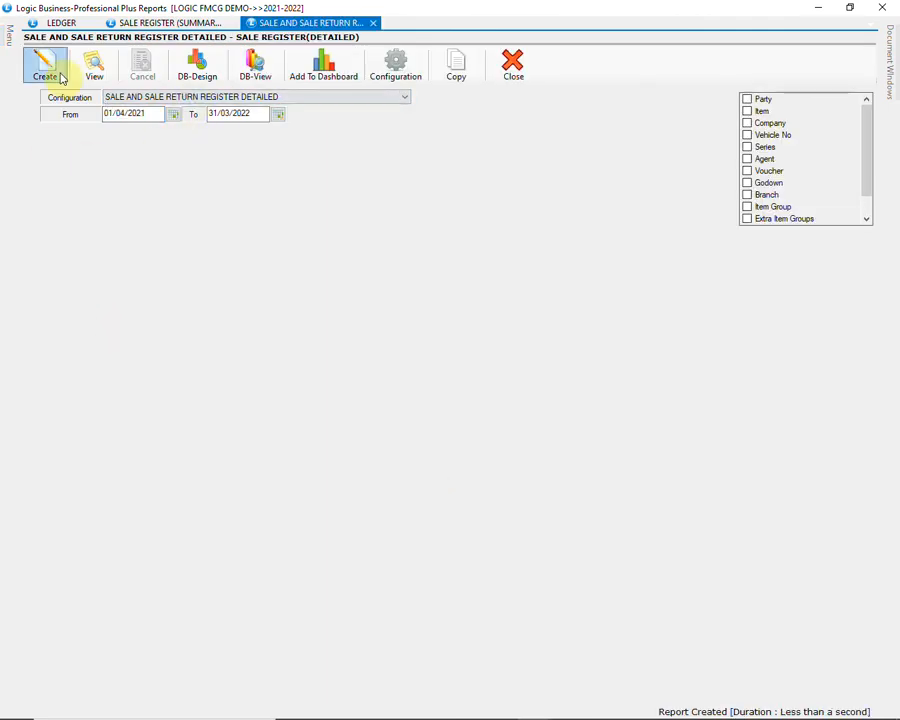
pyautogui.click(52, 70)
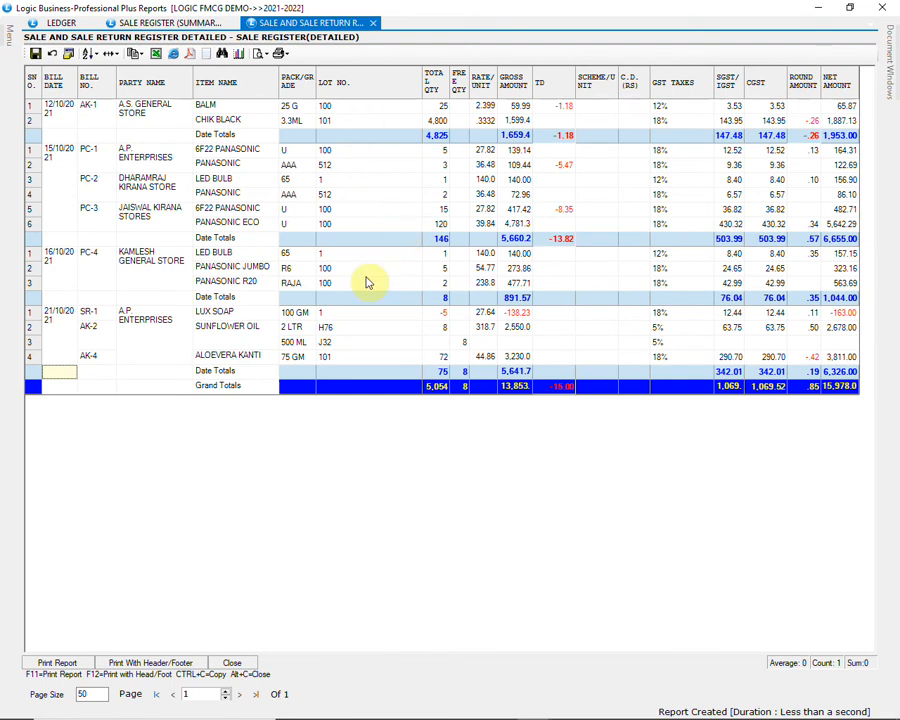
pyautogui.click(444, 313)
pyautogui.click(530, 316)
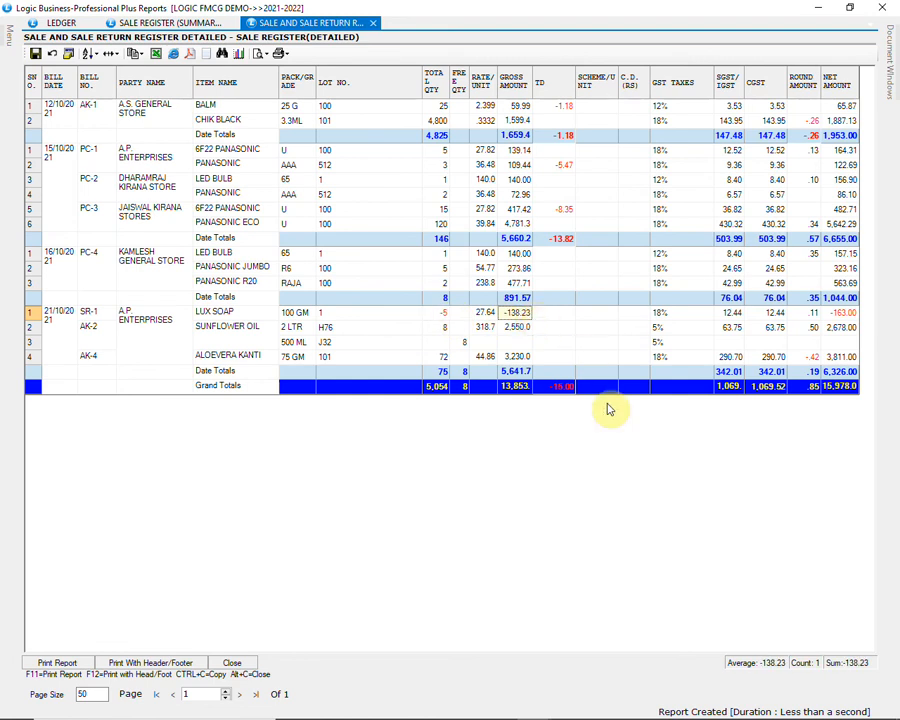
# Step: Open the Excel 2007 export dialog for the detailed register, cancel it, and close the generated report
pyautogui.click(158, 63)
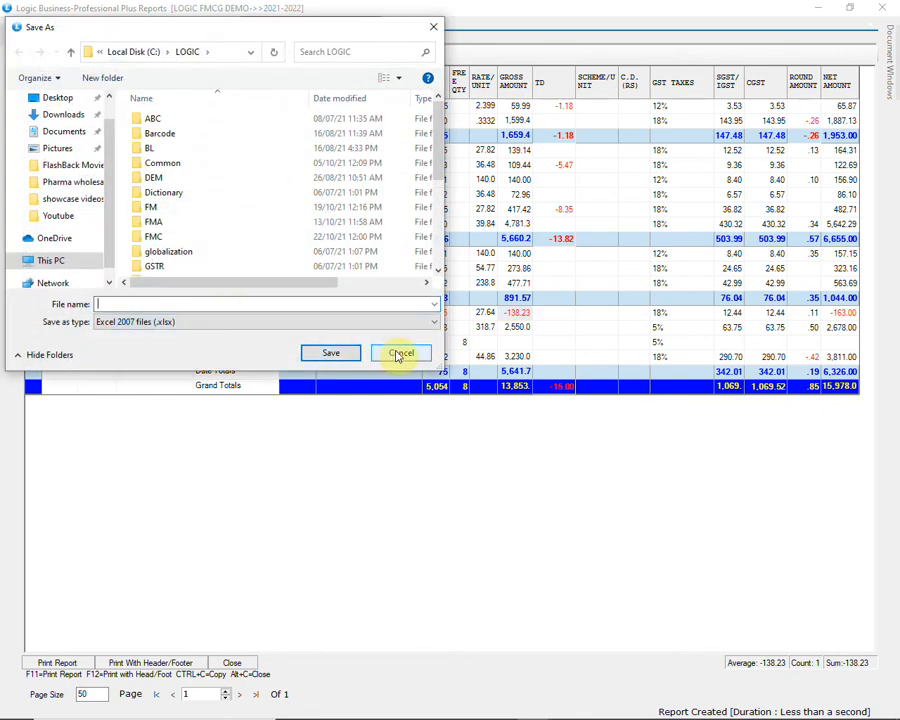
pyautogui.click(400, 353)
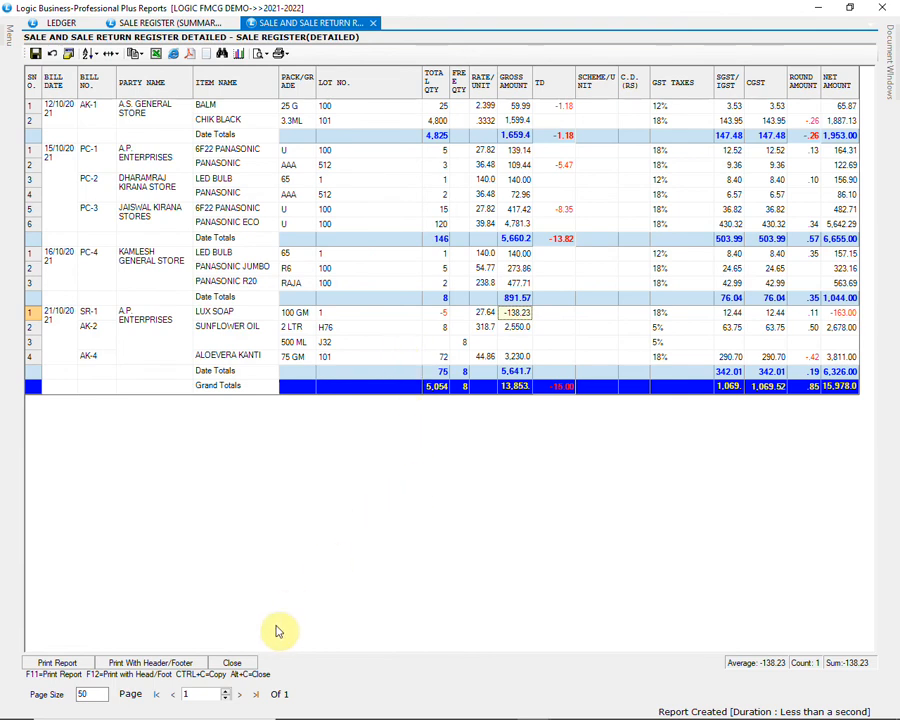
pyautogui.click(242, 664)
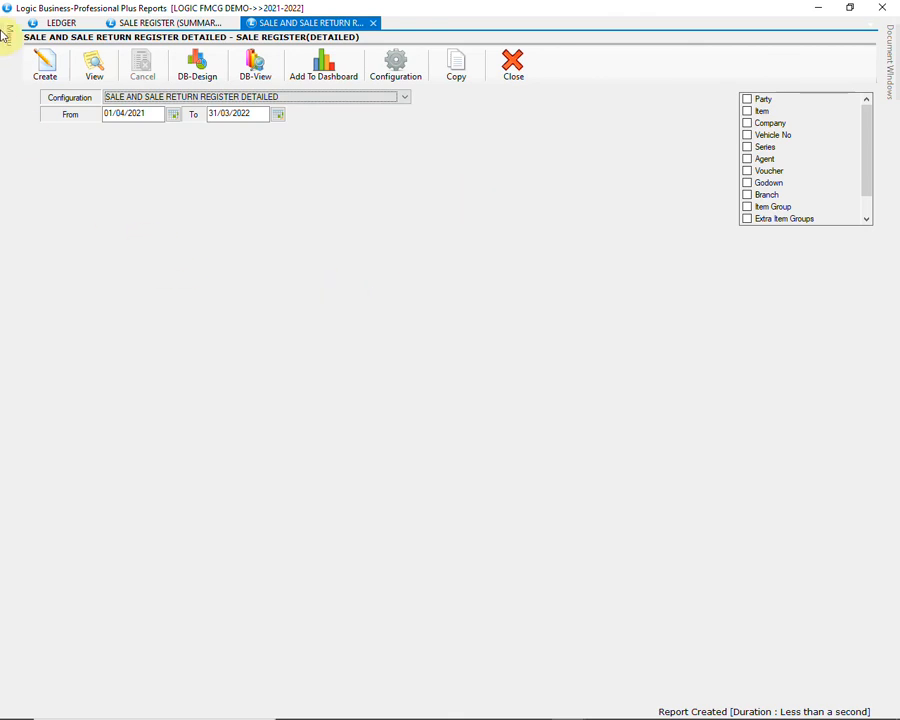
# Step: Generate the Sale Register - Cross Tab with the 20. SALESMAN + ITEM WISE SALE configuration, and close it after viewing
pyautogui.moveTo(4, 35)
pyautogui.click(146, 520)
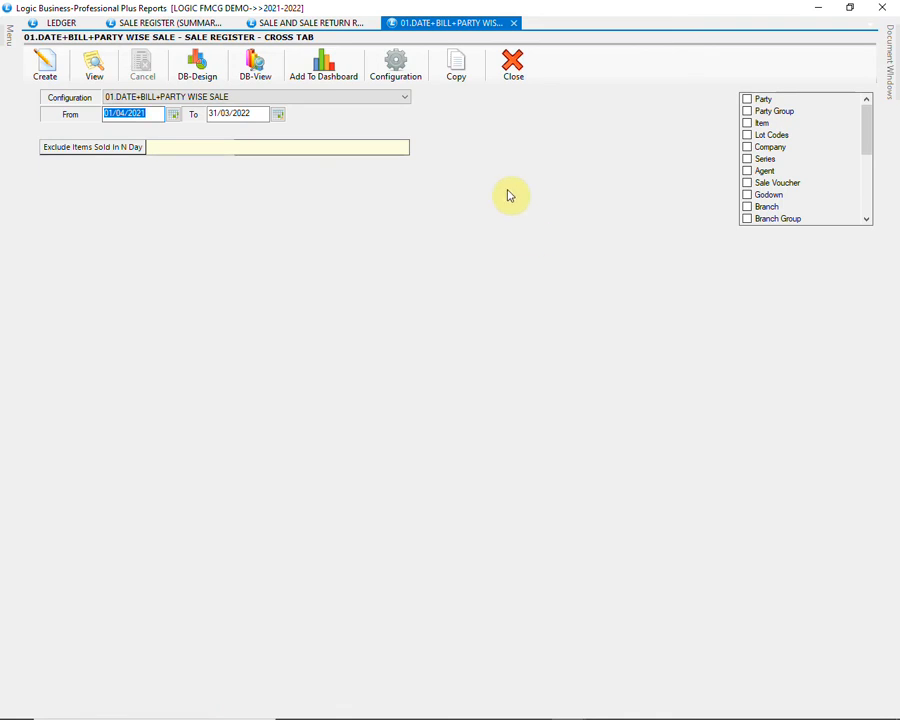
pyautogui.click(385, 102)
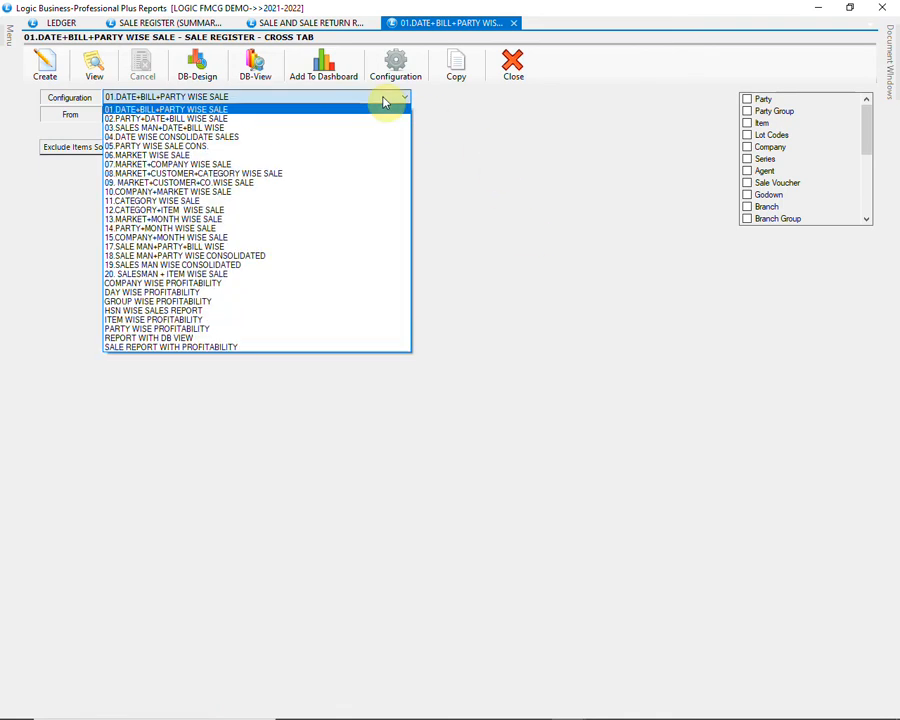
pyautogui.click(340, 281)
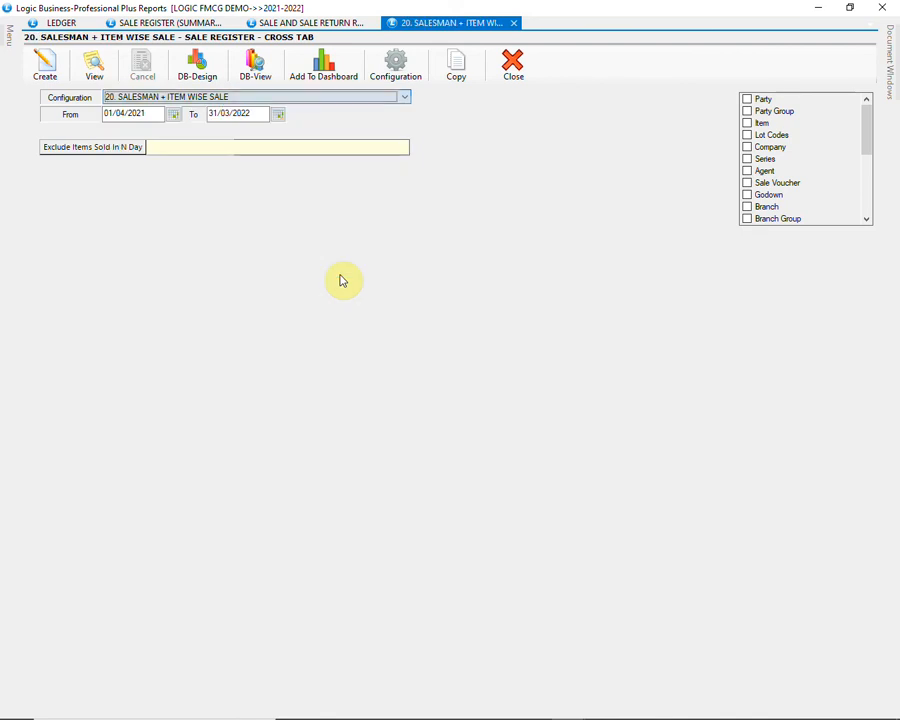
pyautogui.click(44, 66)
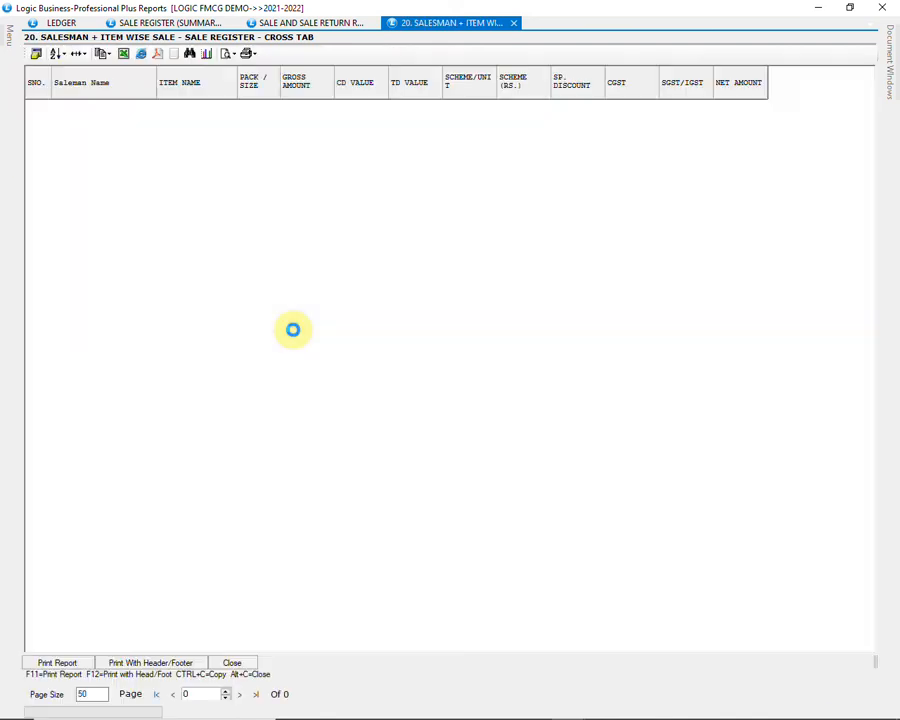
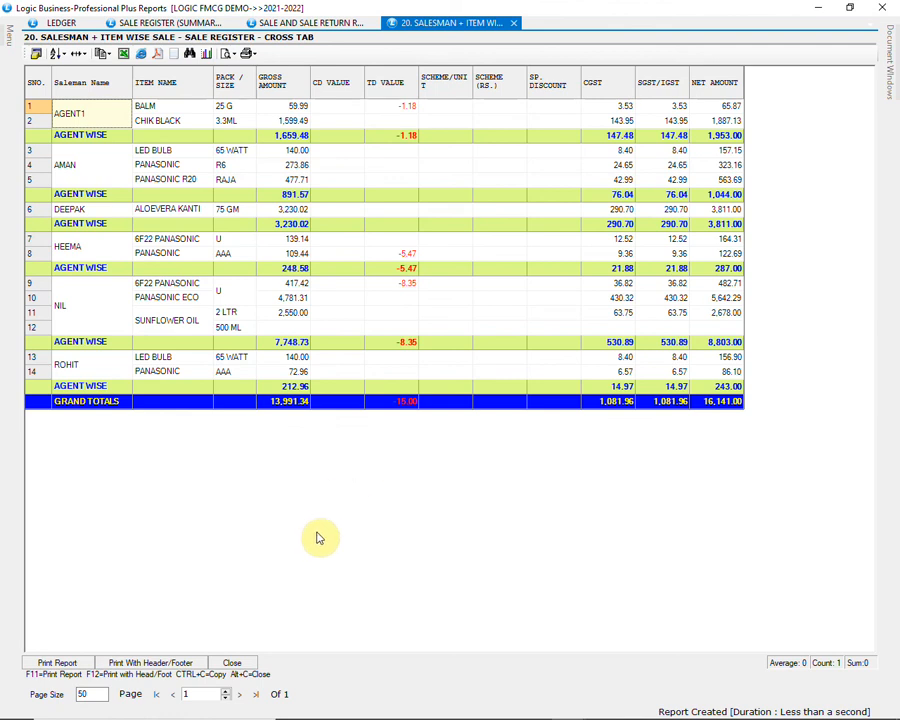
pyautogui.click(240, 662)
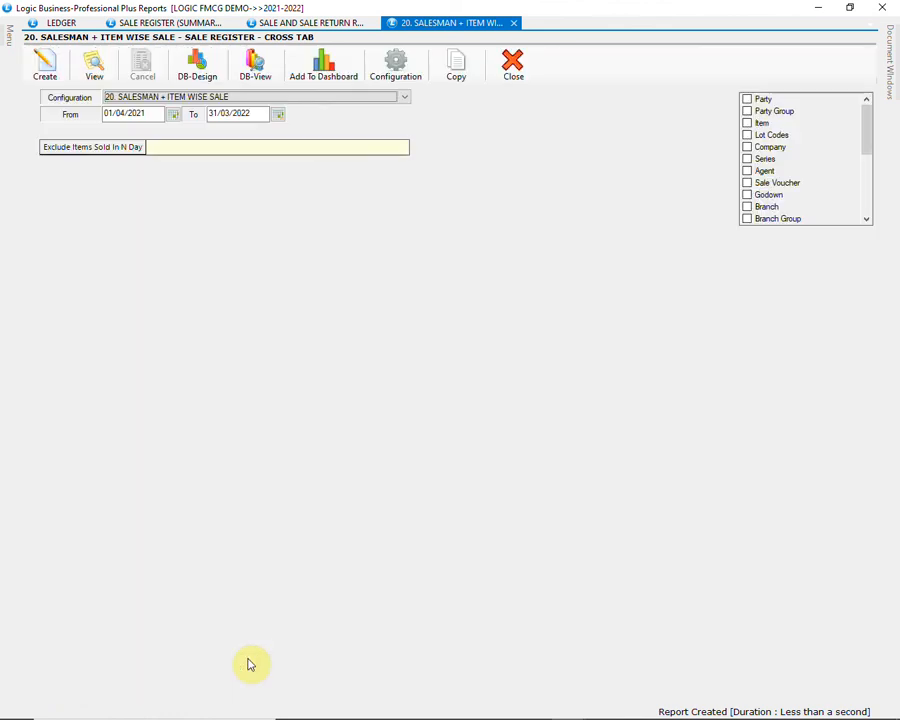
# Step: Generate the cross tab sale register with the 06.MARKET WISE SALE configuration, and close it after viewing the sales by beat
pyautogui.click(322, 99)
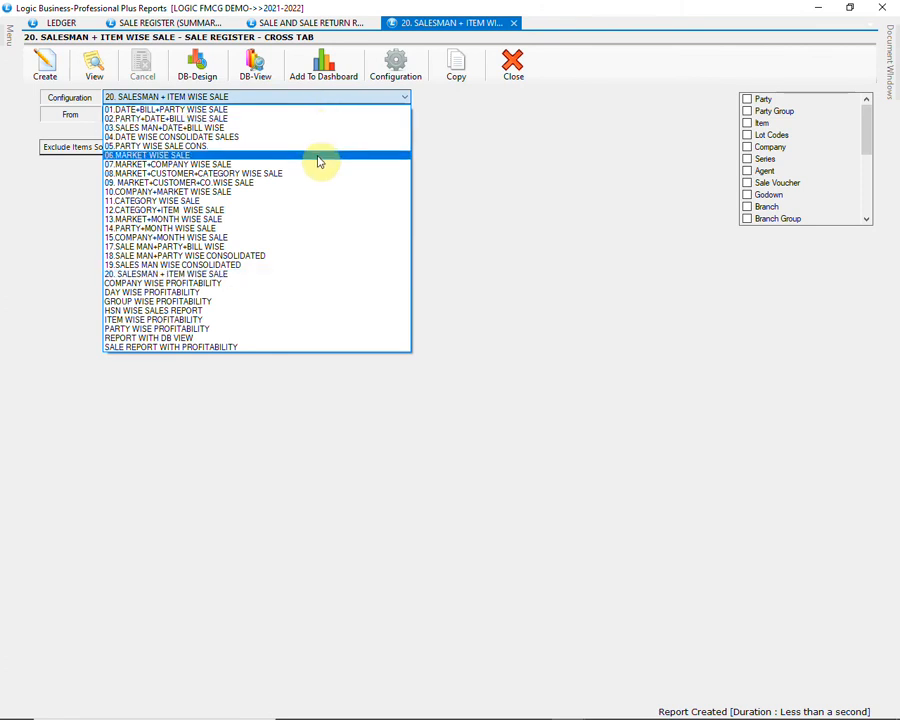
pyautogui.click(318, 158)
pyautogui.click(44, 70)
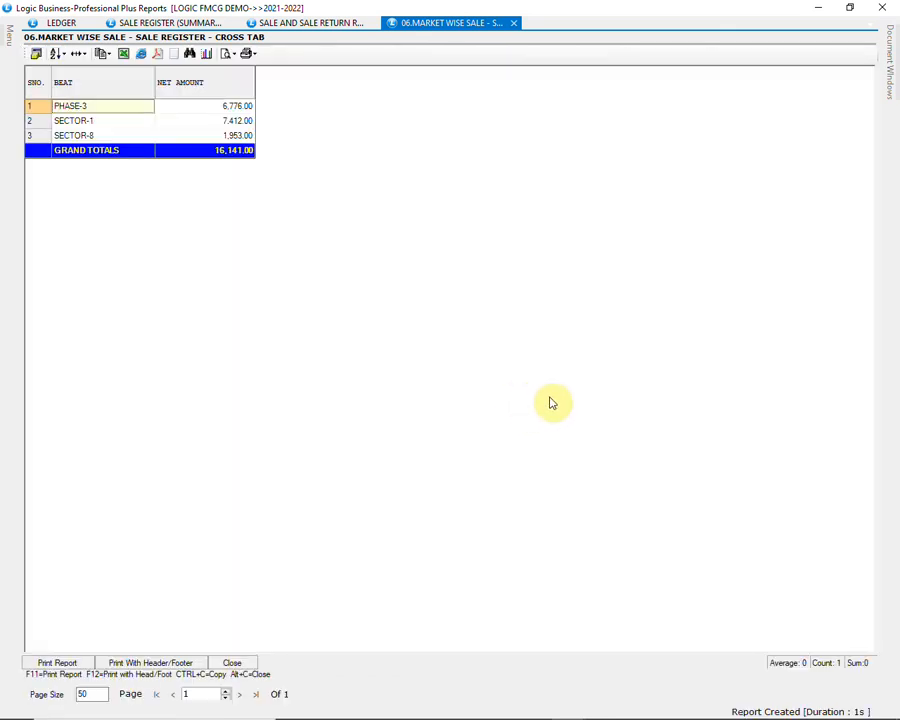
pyautogui.click(232, 663)
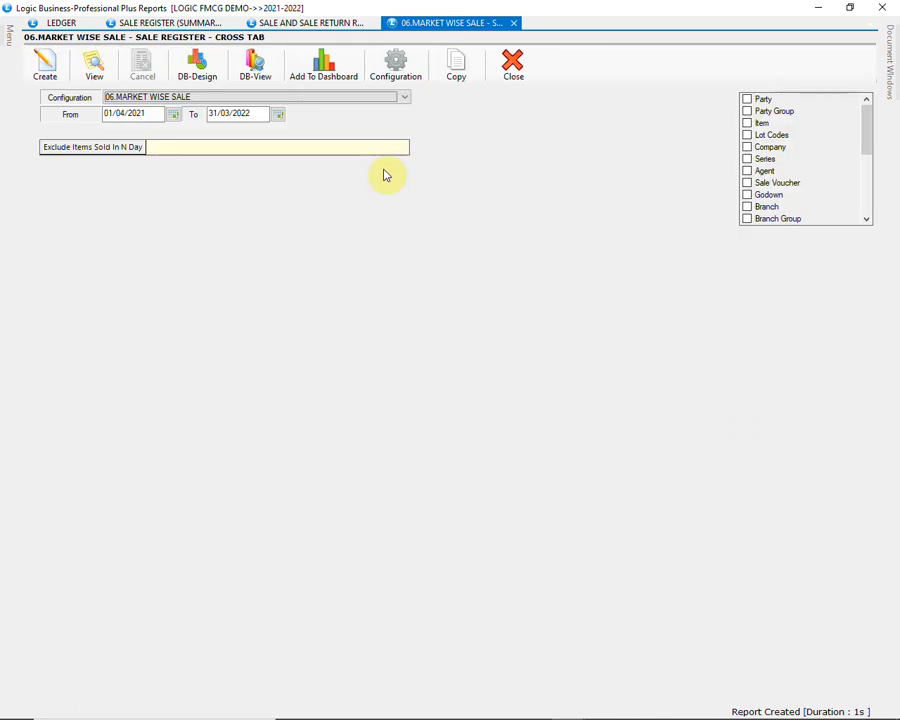
# Step: Generate the cross tab sale register with the COMPANY WISE PROFITABILITY configuration, and close it after viewing
pyautogui.click(370, 97)
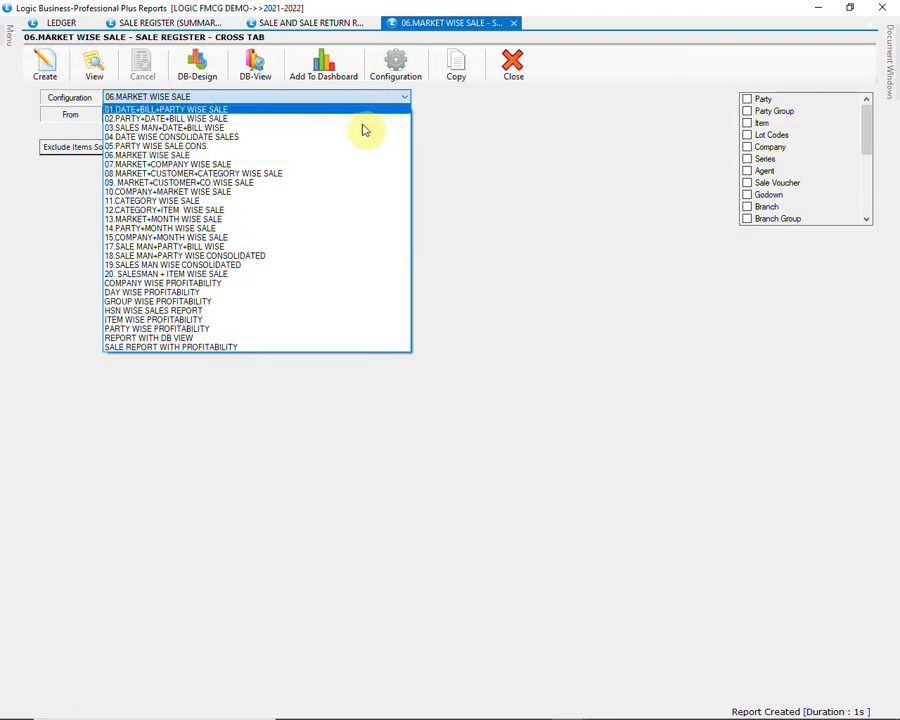
pyautogui.click(333, 290)
pyautogui.click(44, 64)
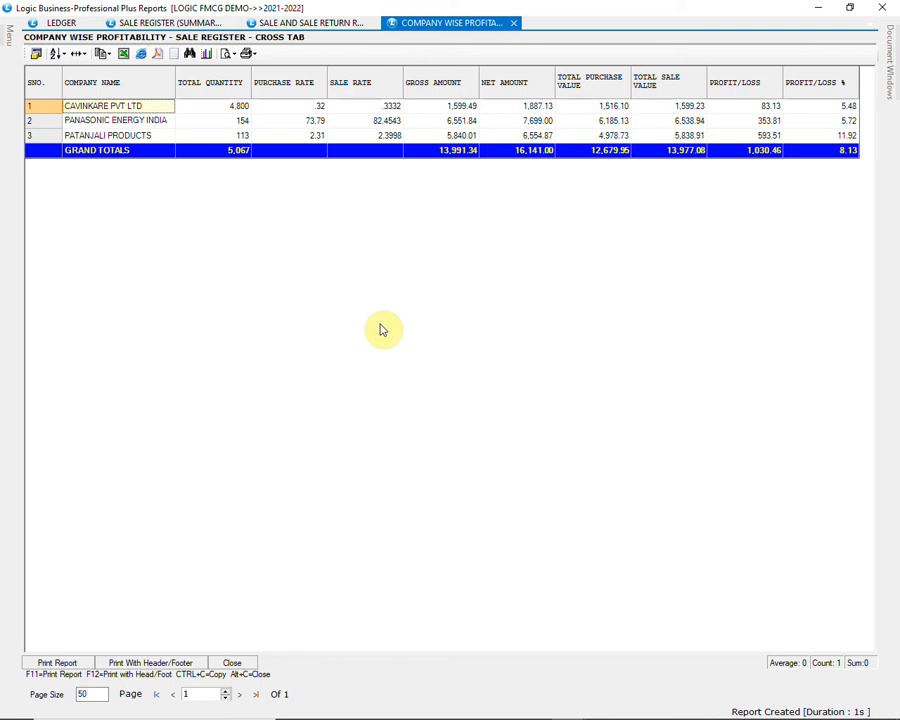
pyautogui.click(244, 664)
# Step: Generate the cross tab sale register with the DAY WISE PROFITABILITY configuration, and close it after viewing
pyautogui.click(316, 98)
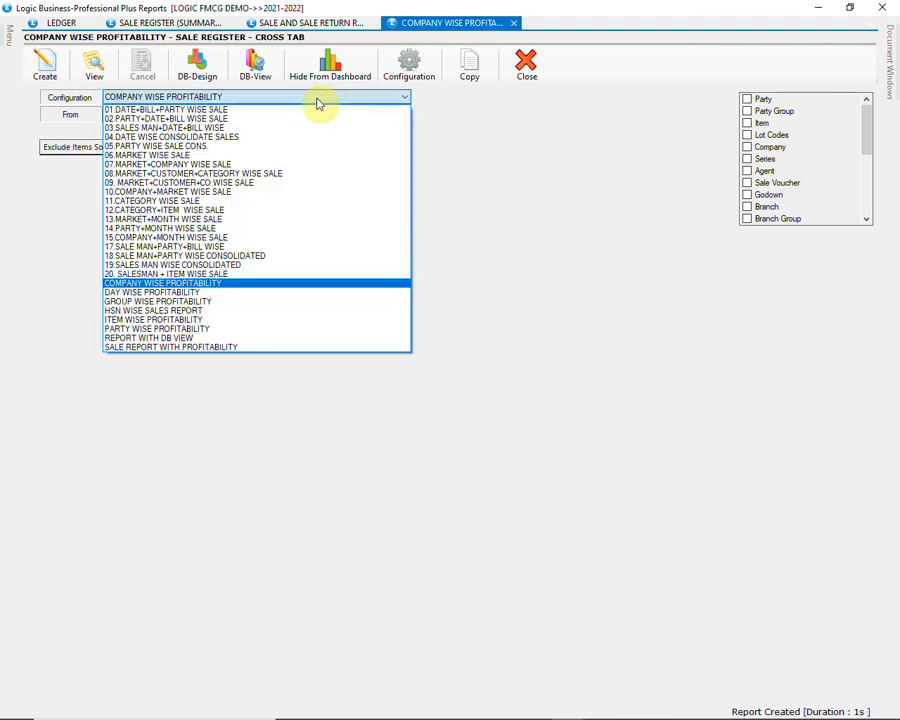
pyautogui.click(248, 297)
pyautogui.click(44, 66)
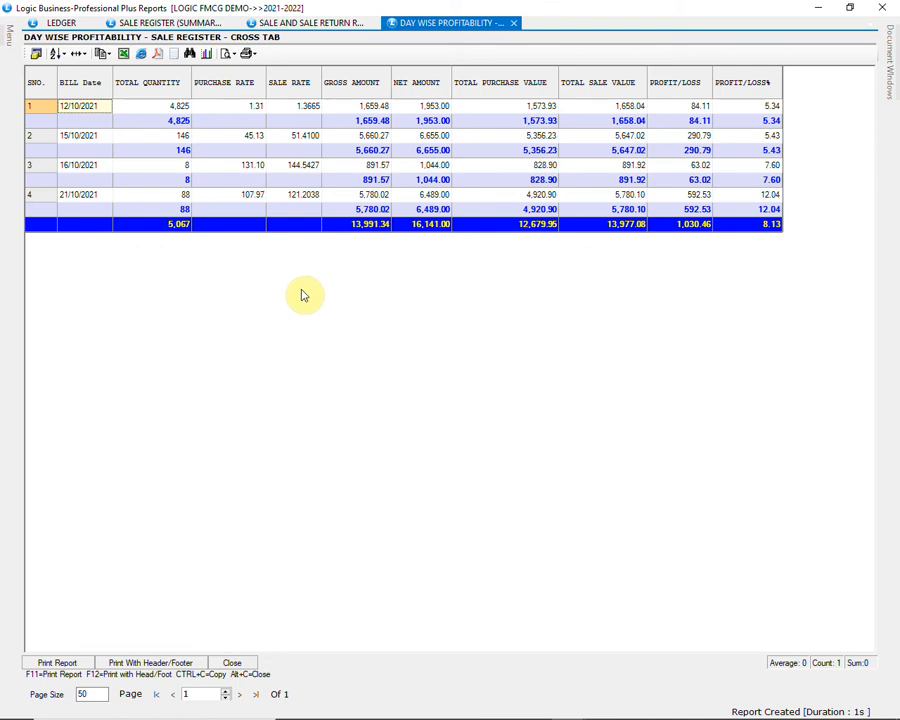
pyautogui.click(232, 663)
# Step: Generate the Scheme Report with the SCHEME REPORT configuration, view its columns through the net scheme percentage, and close it
pyautogui.moveTo(9, 52)
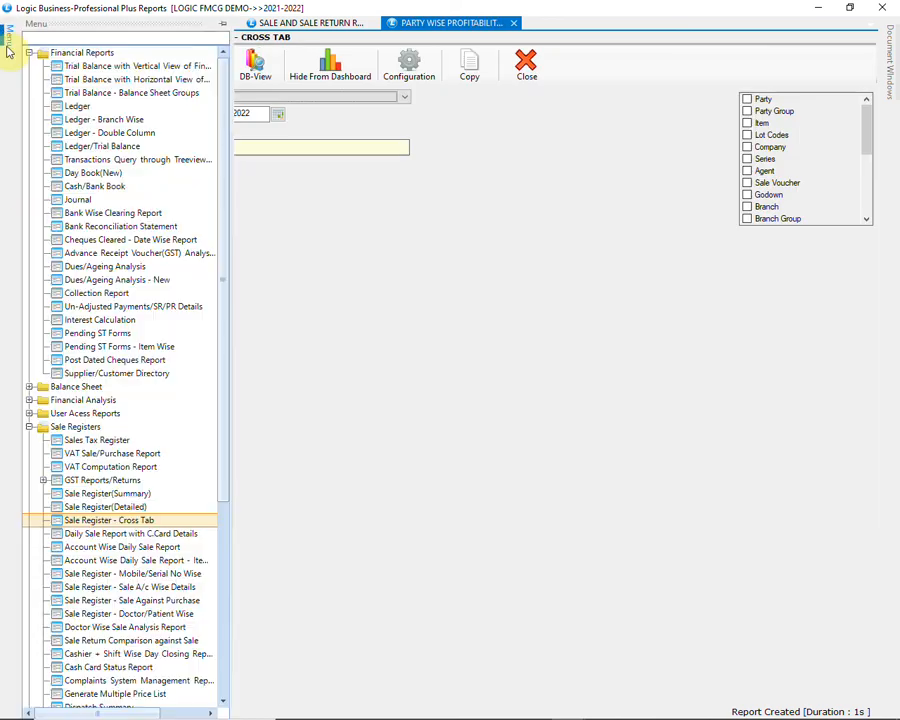
pyautogui.scroll(-3, 178, 428)
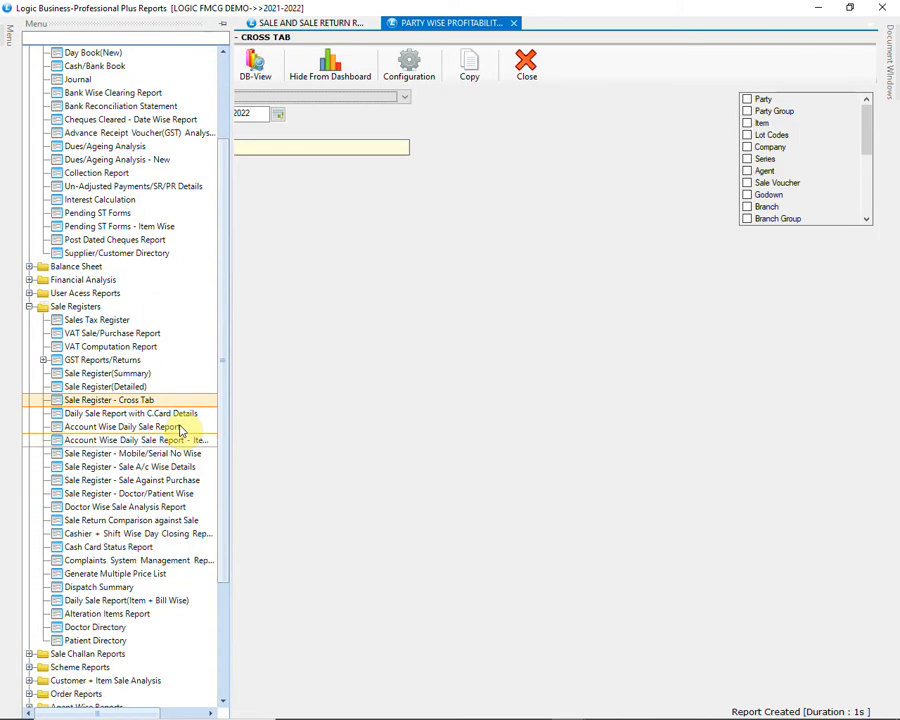
pyautogui.scroll(-4, 178, 428)
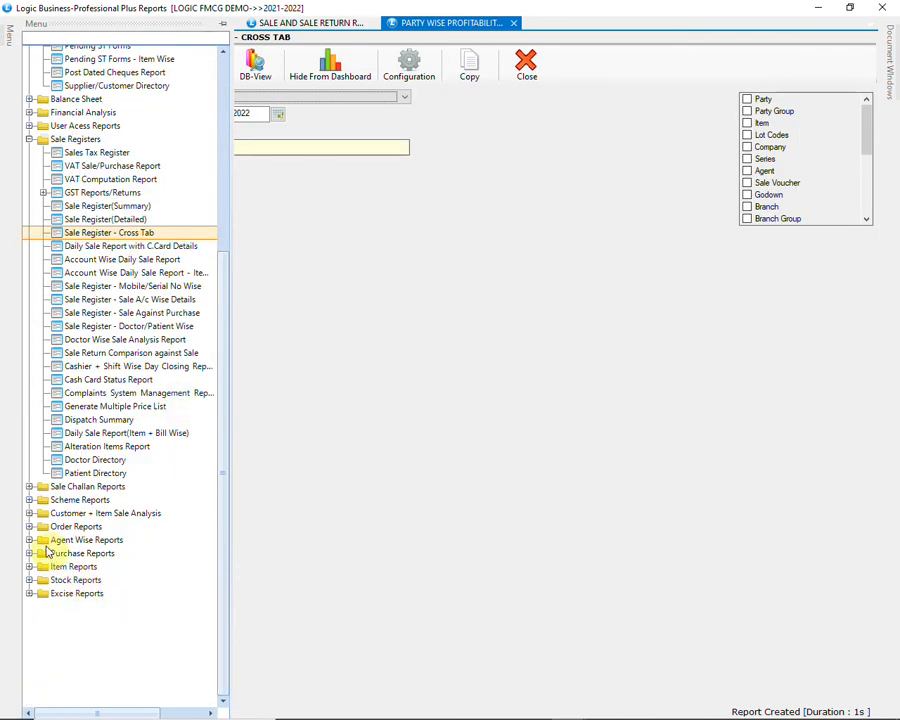
pyautogui.click(29, 500)
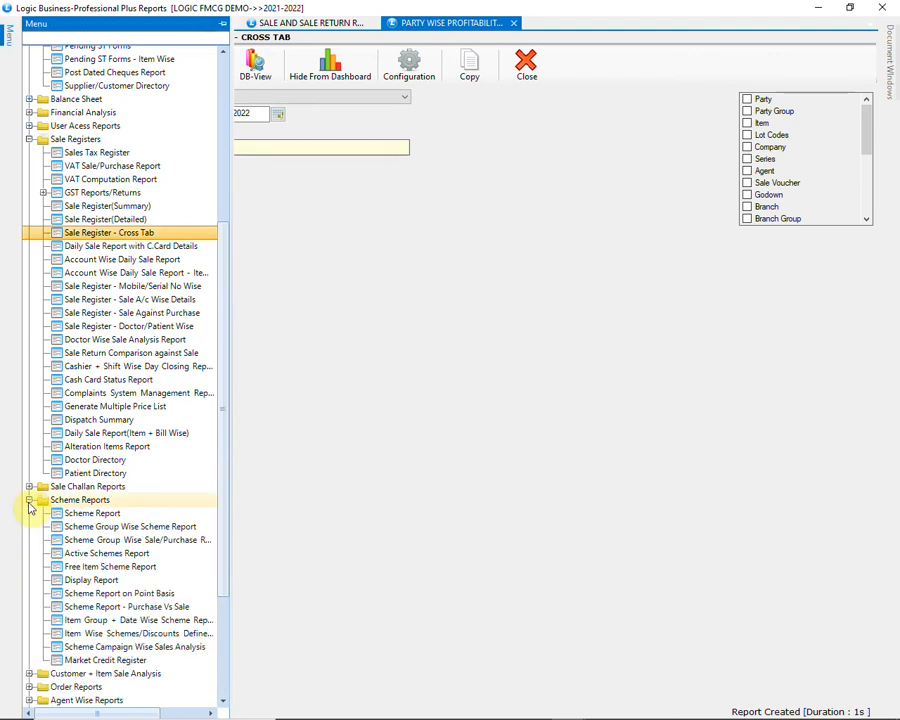
pyautogui.click(87, 514)
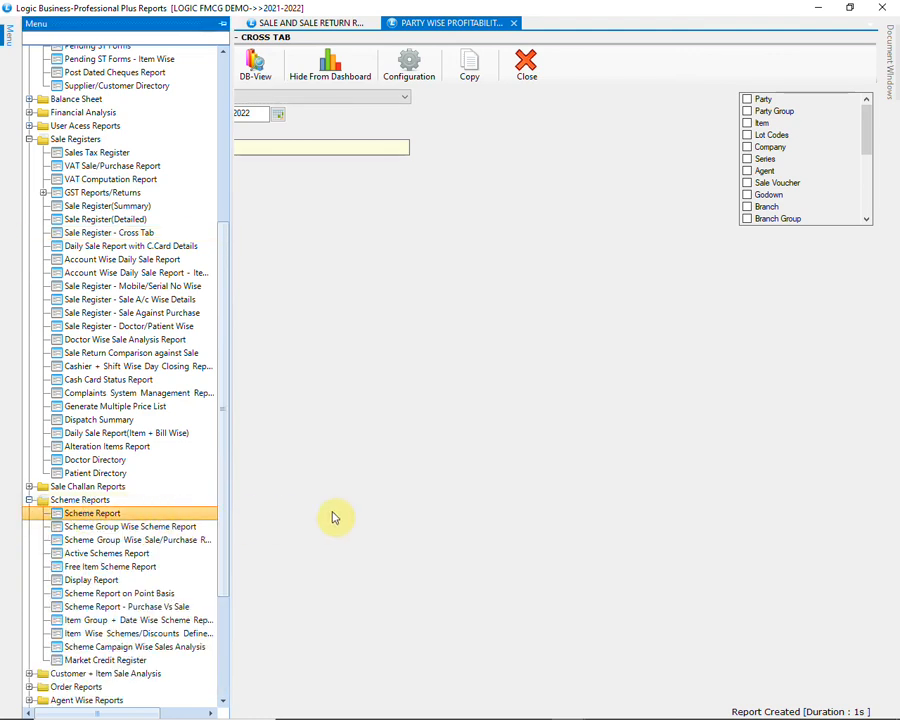
pyautogui.click(177, 84)
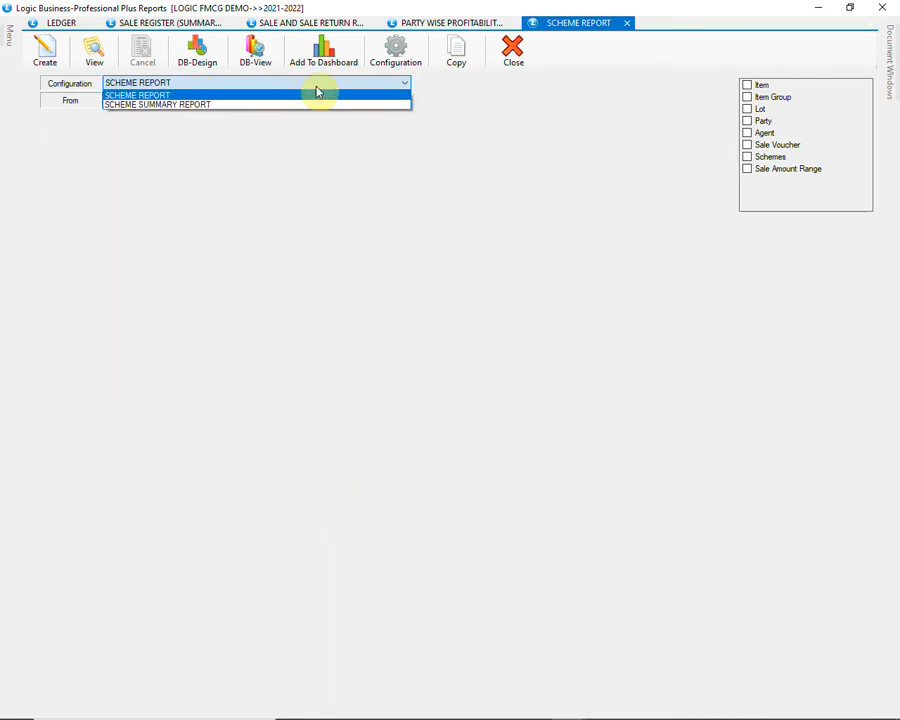
pyautogui.click(317, 94)
pyautogui.click(44, 55)
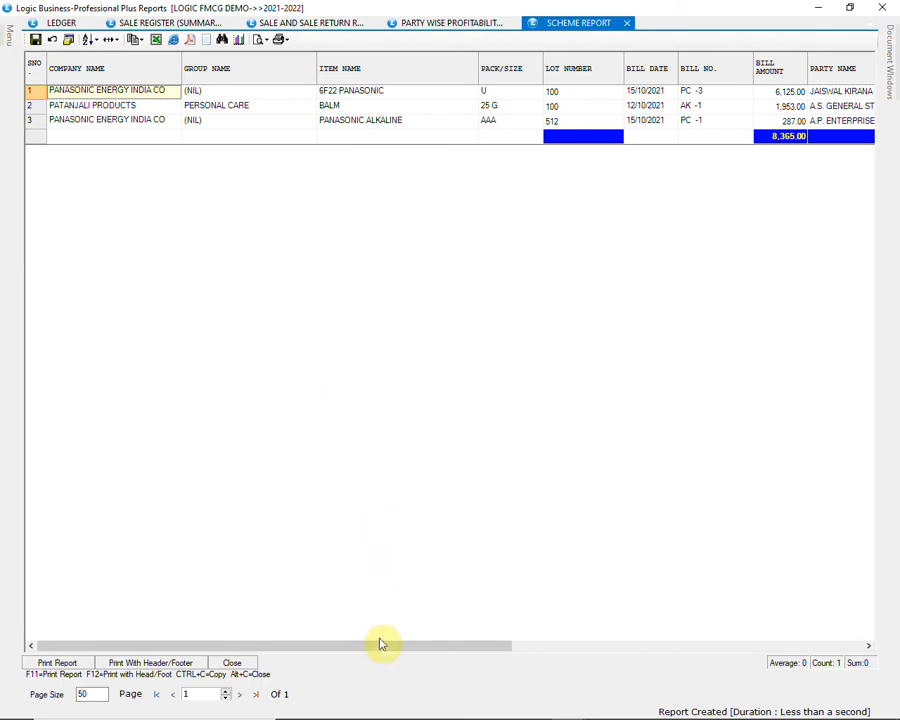
pyautogui.moveTo(356, 650); pyautogui.dragTo(730, 640)
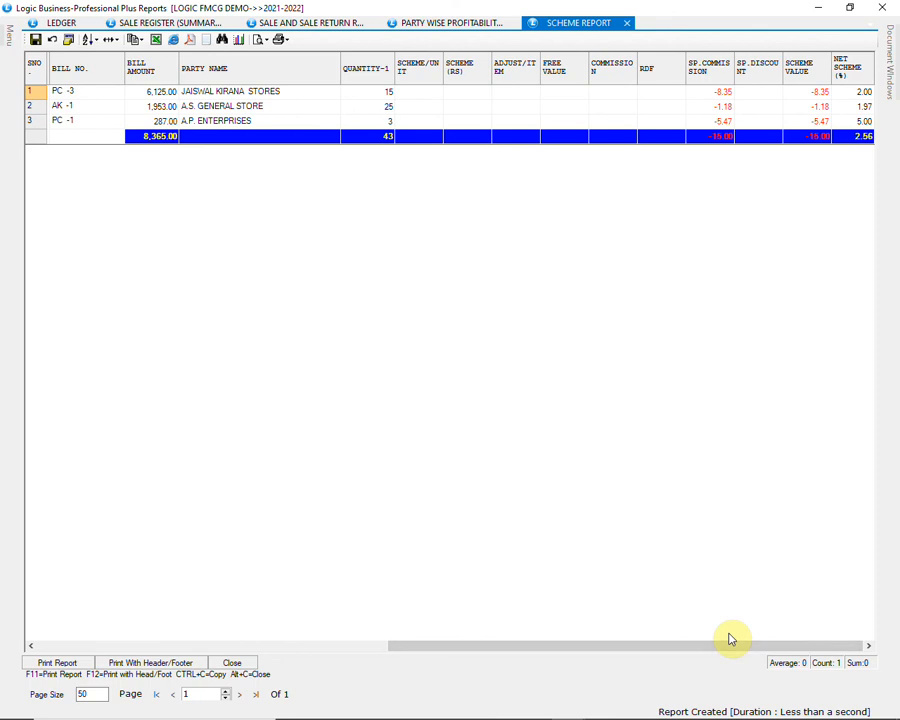
pyautogui.click(252, 664)
# Step: Generate the Scheme Report with the SCHEME SUMMARY REPORT configuration, and close it after viewing
pyautogui.click(313, 84)
pyautogui.click(300, 104)
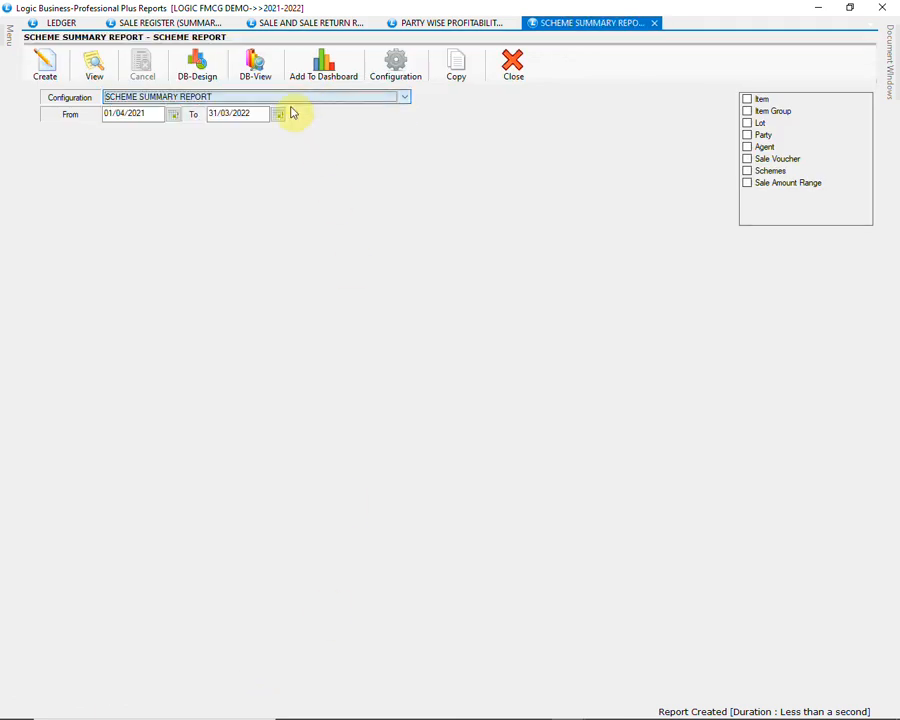
pyautogui.click(47, 68)
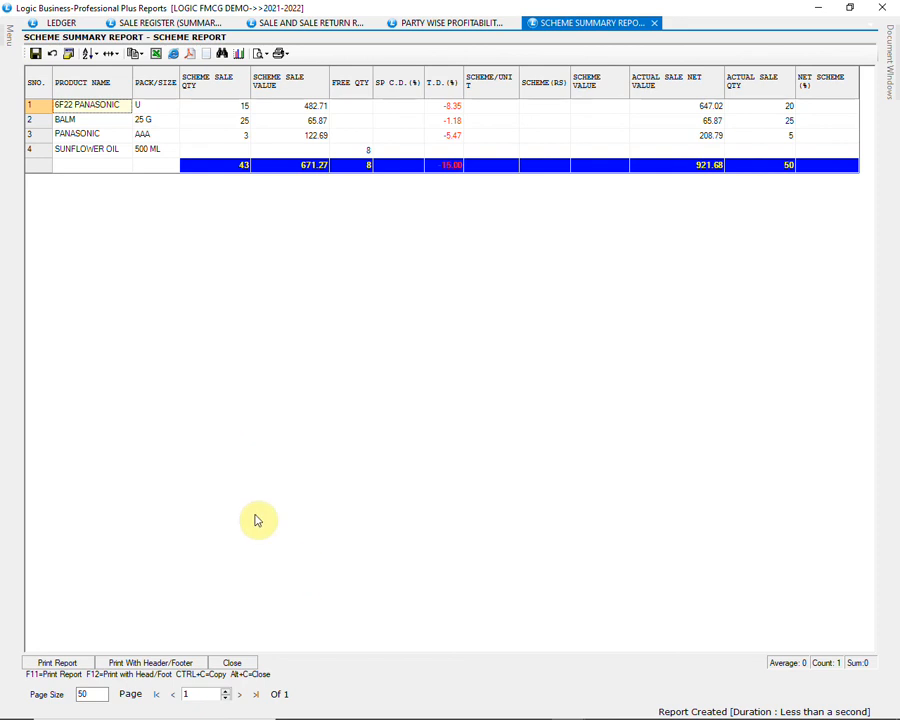
pyautogui.click(257, 662)
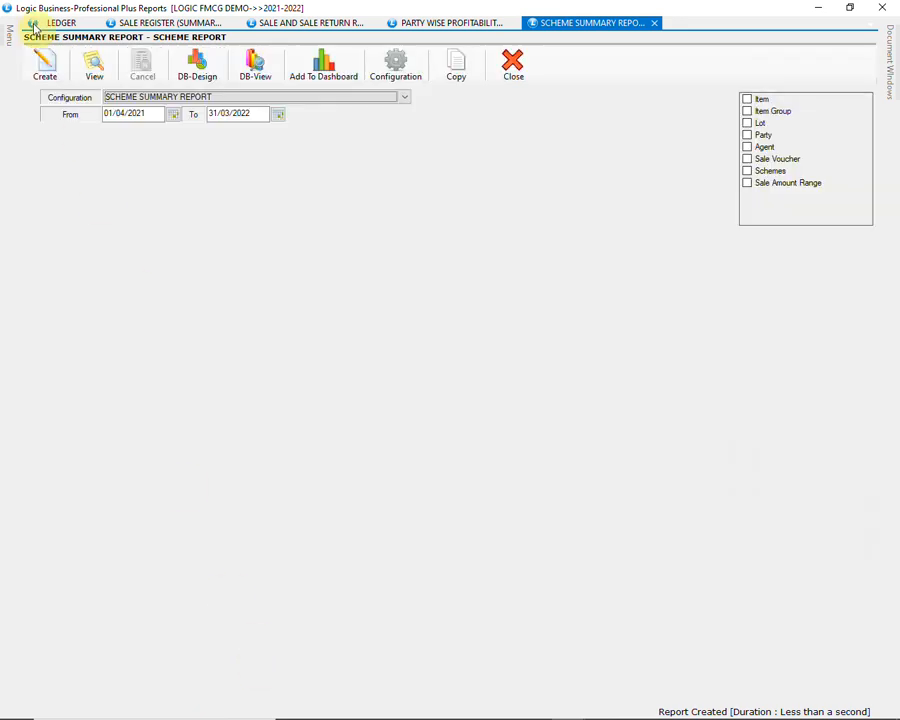
# Step: Generate the Active Schemes Report with the ACTIVE SCHEME REPORT configuration, view its columns through the free quantity, and close it
pyautogui.moveTo(9, 32)
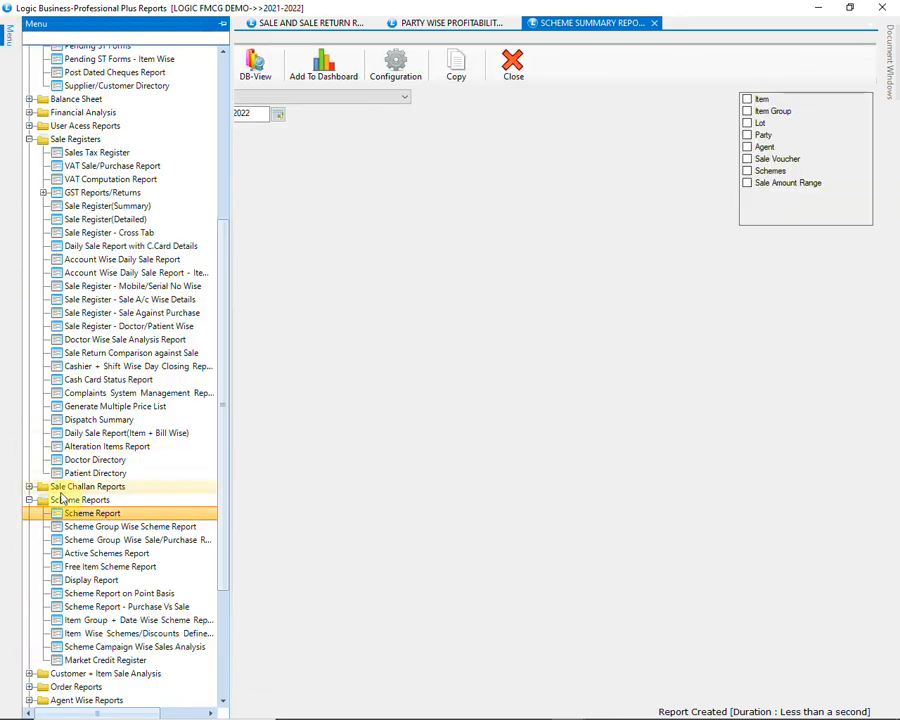
pyautogui.click(109, 556)
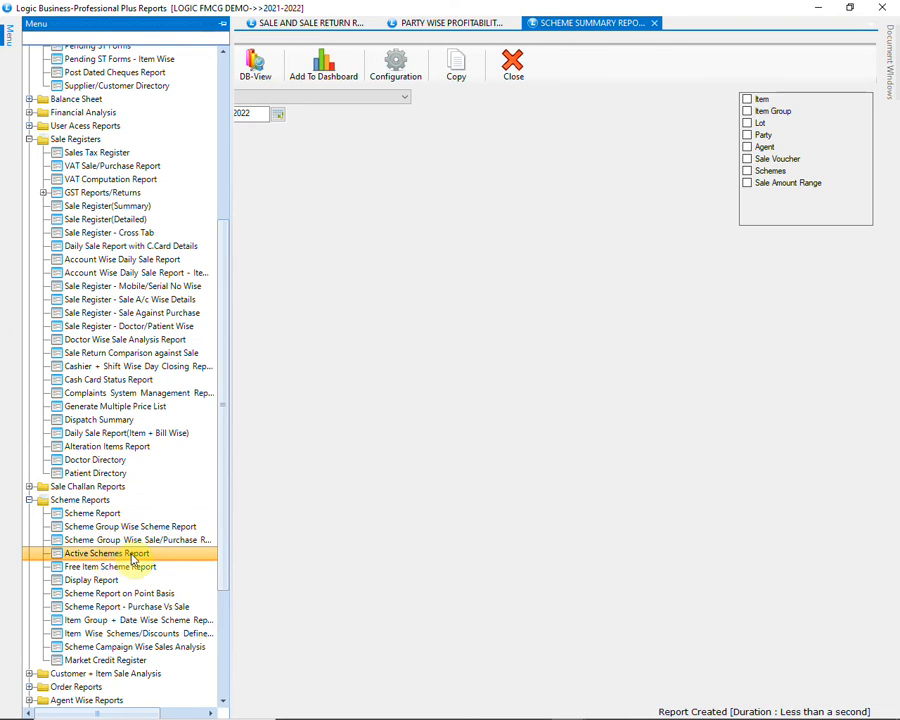
pyautogui.doubleClick(133, 560)
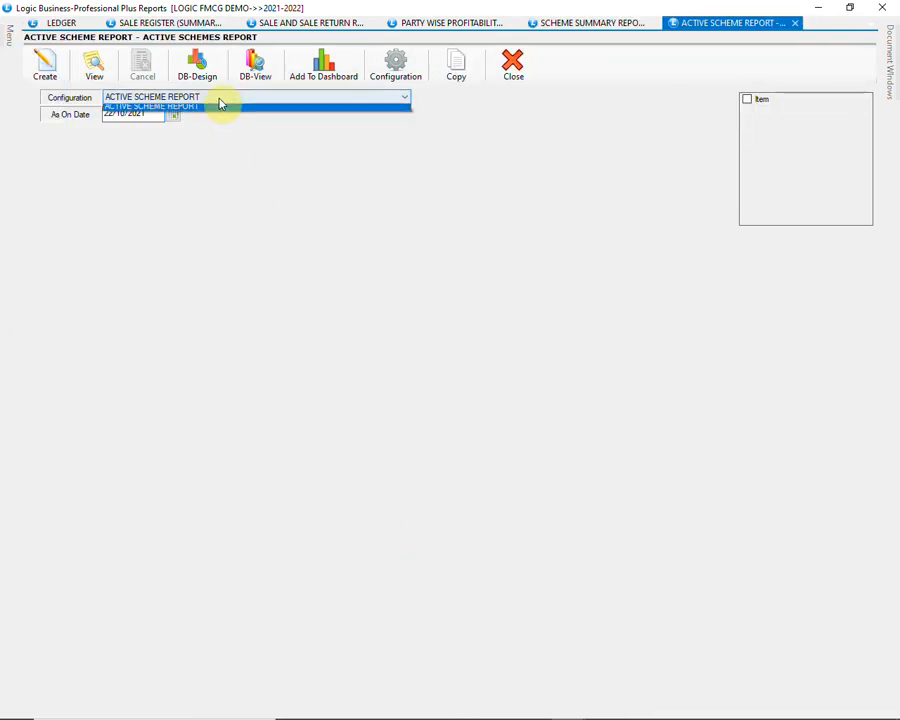
pyautogui.click(221, 100)
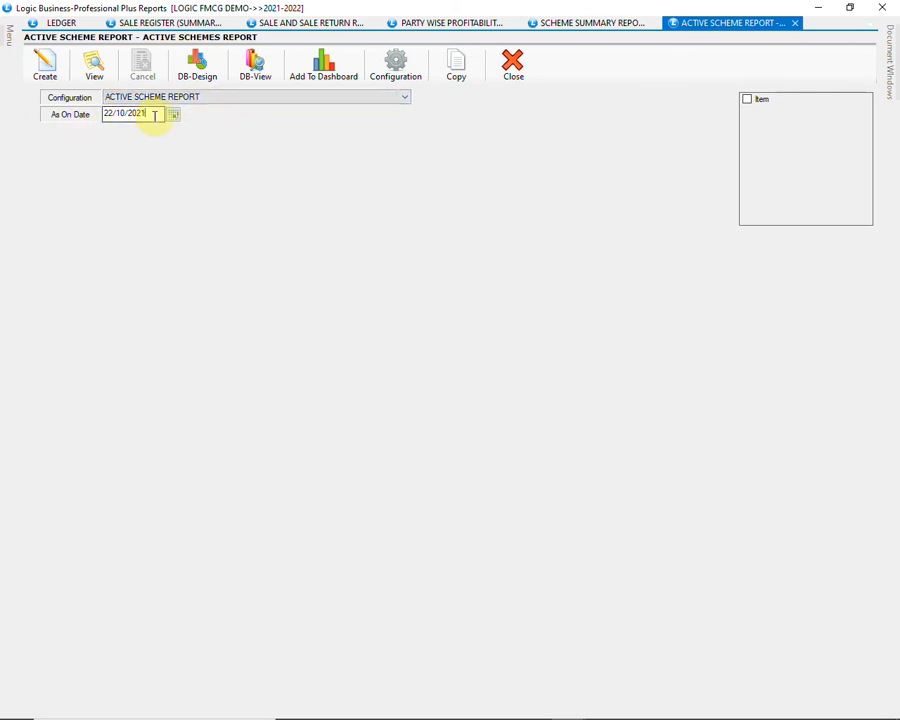
pyautogui.click(44, 66)
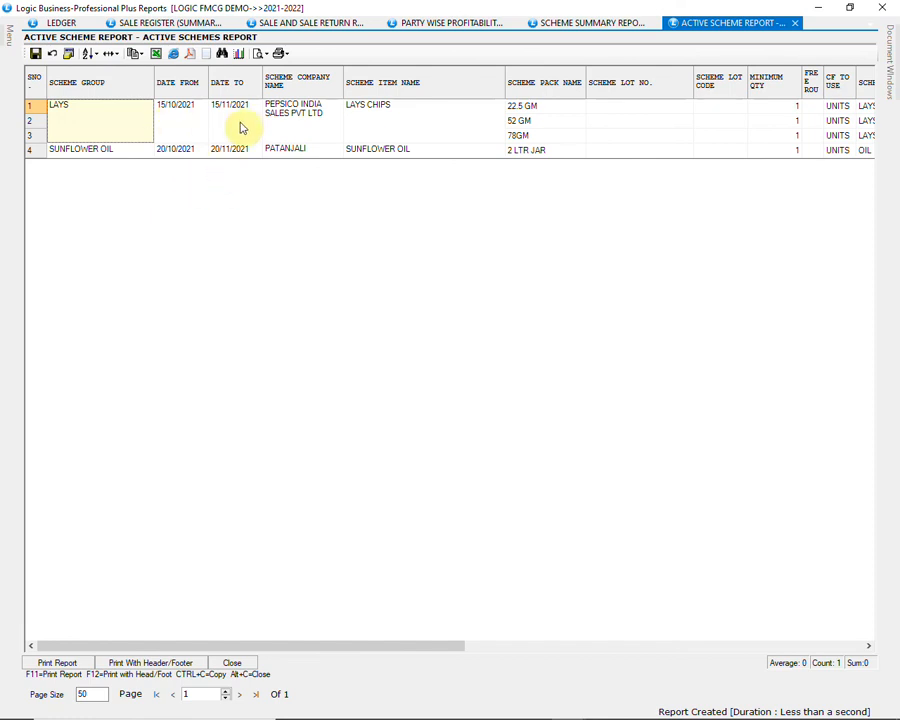
pyautogui.moveTo(378, 645); pyautogui.dragTo(794, 643)
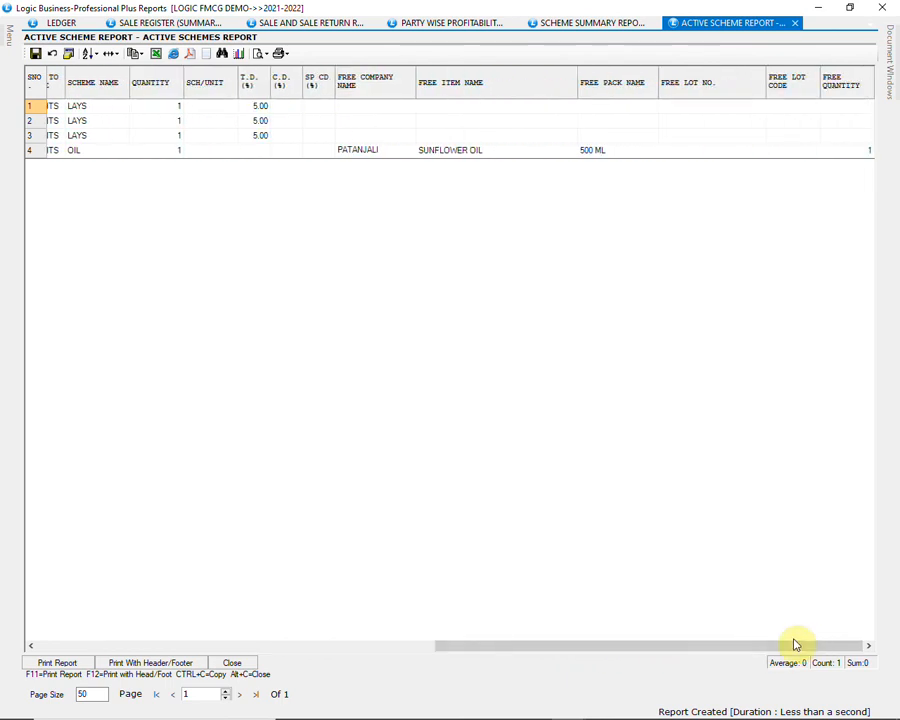
pyautogui.click(238, 664)
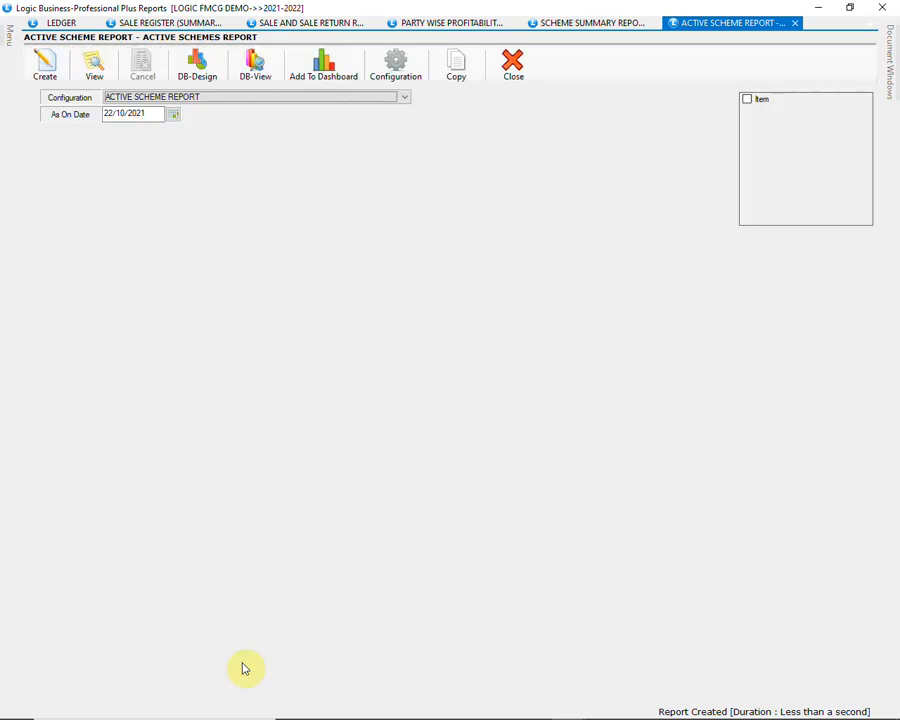
# Step: Collapse the Sale Registers group and generate the Purchase Register(Summary) from the Purchase Reports
pyautogui.click(5, 36)
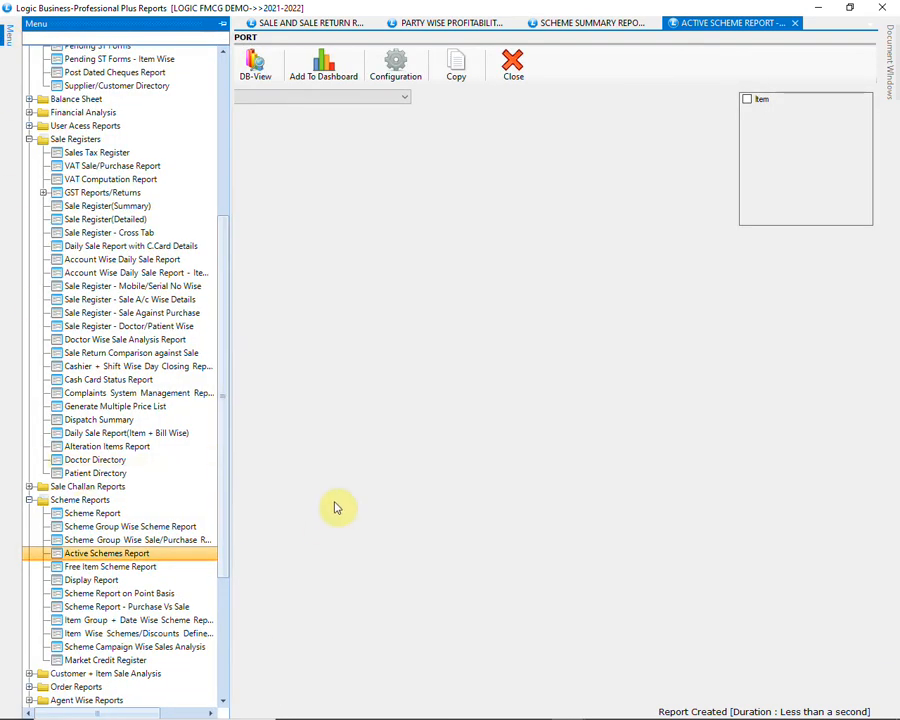
pyautogui.click(31, 140)
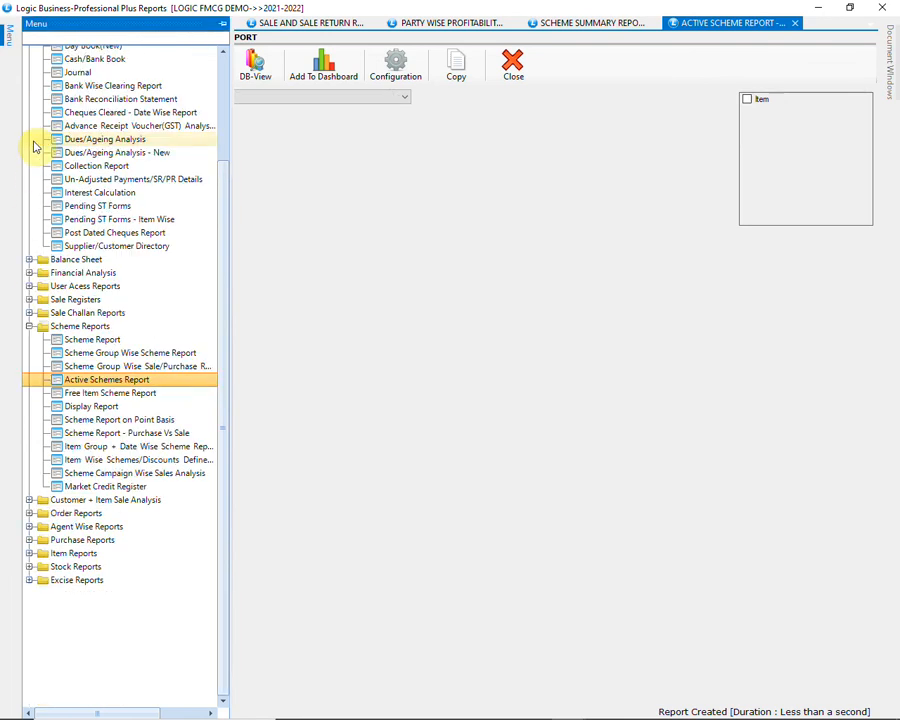
pyautogui.click(30, 540)
pyautogui.click(128, 554)
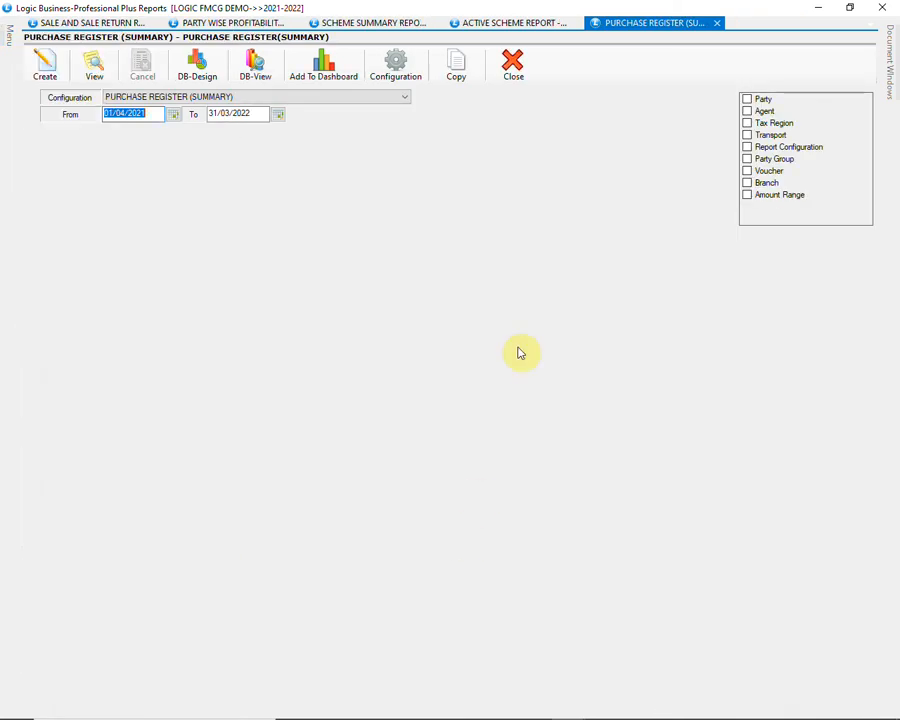
pyautogui.click(44, 68)
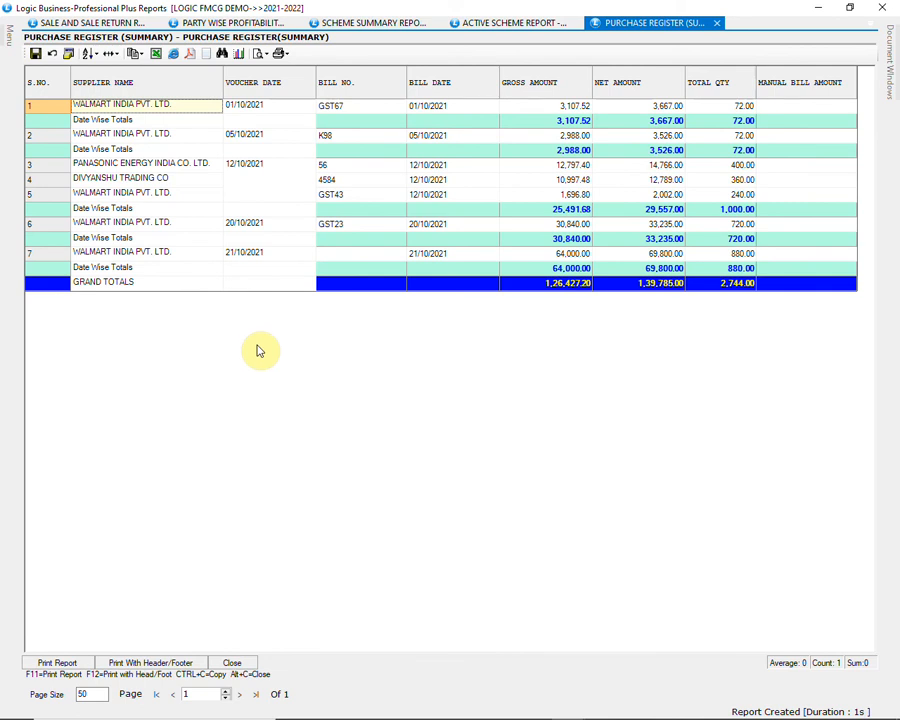
# Step: Open the 12/10/2021 Panasonic Energy India purchase bill from the register, review all its item details, and close it
pyautogui.click(334, 171)
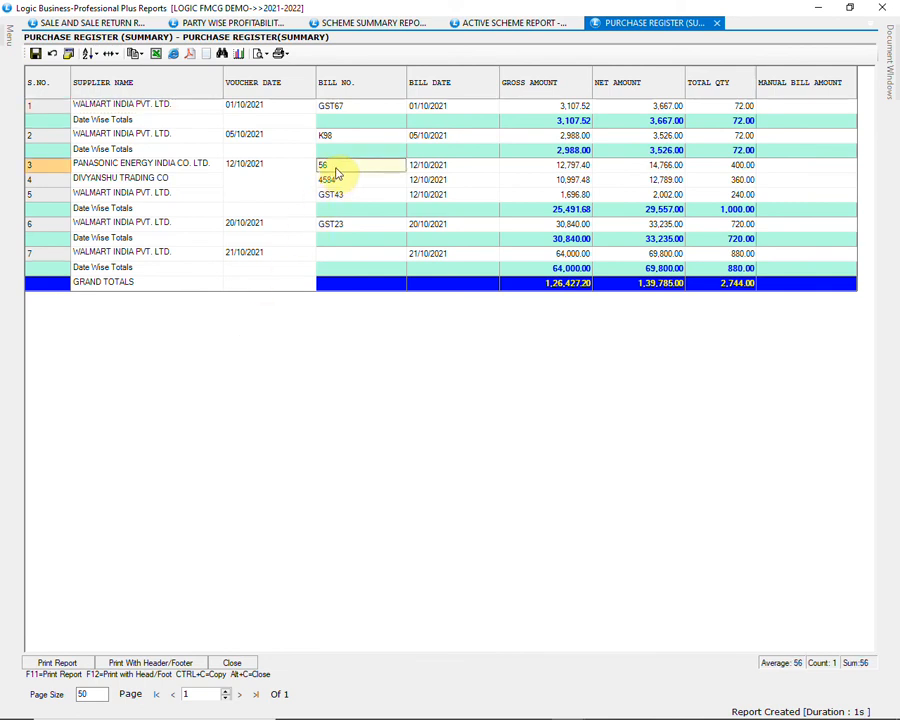
pyautogui.doubleClick(388, 170)
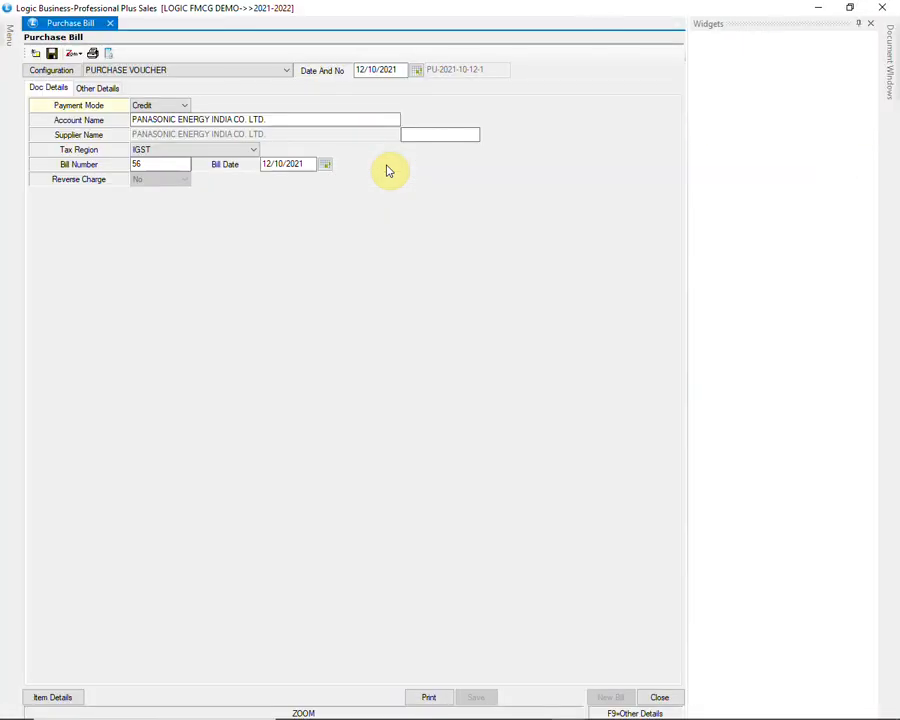
pyautogui.click(72, 697)
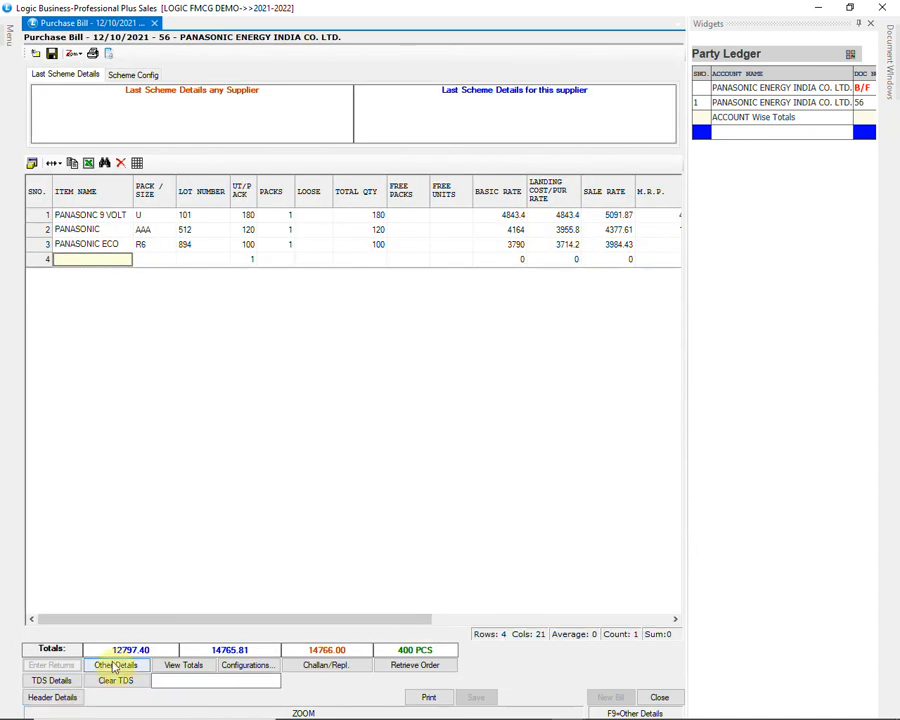
pyautogui.moveTo(152, 624); pyautogui.dragTo(405, 627)
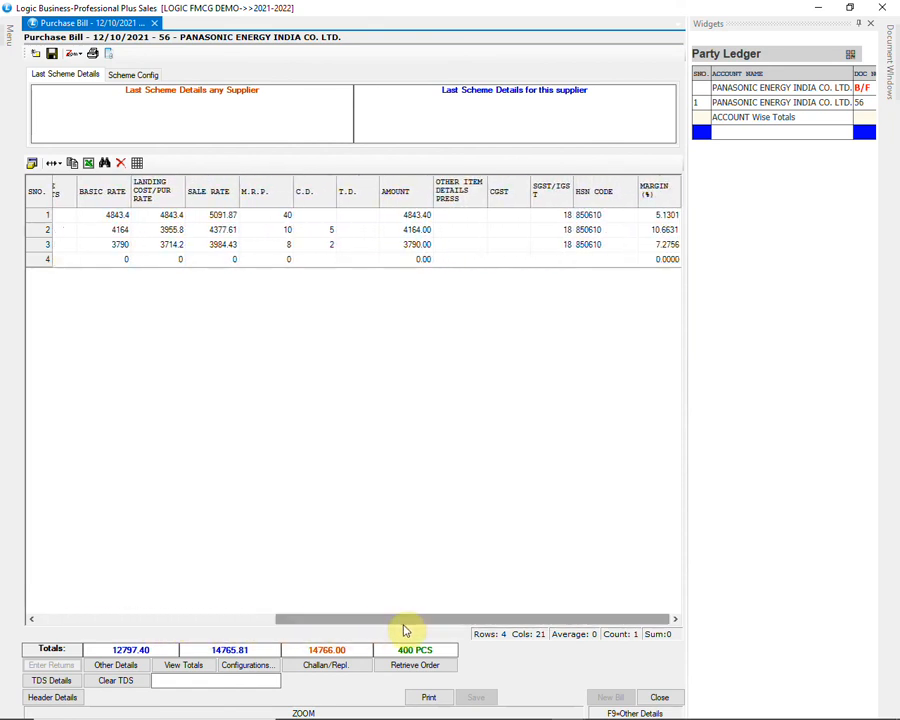
pyautogui.click(659, 697)
pyautogui.click(452, 416)
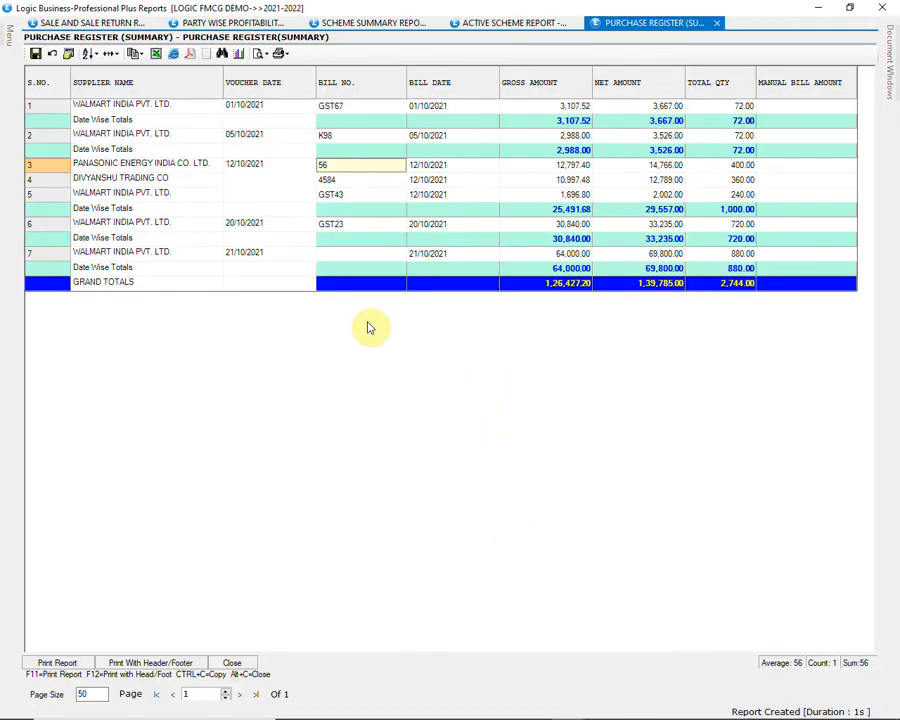
# Step: Generate the Purchase Register(Detailed) with the PURCHASE AND PURCHASE RETURN REGISTER DETAILED configuration
pyautogui.moveTo(9, 42)
pyautogui.click(128, 567)
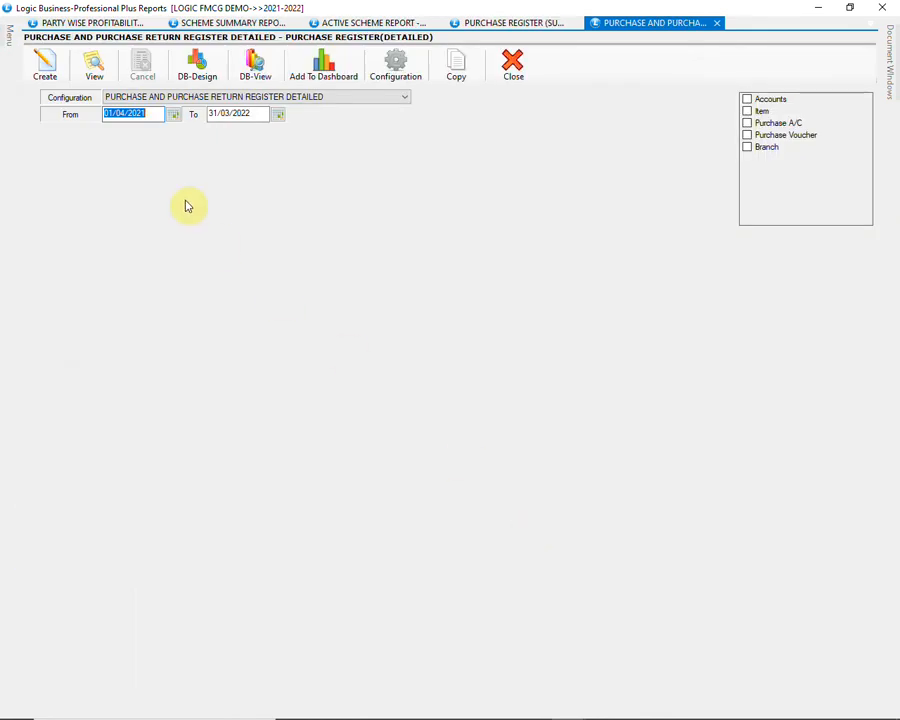
pyautogui.click(50, 64)
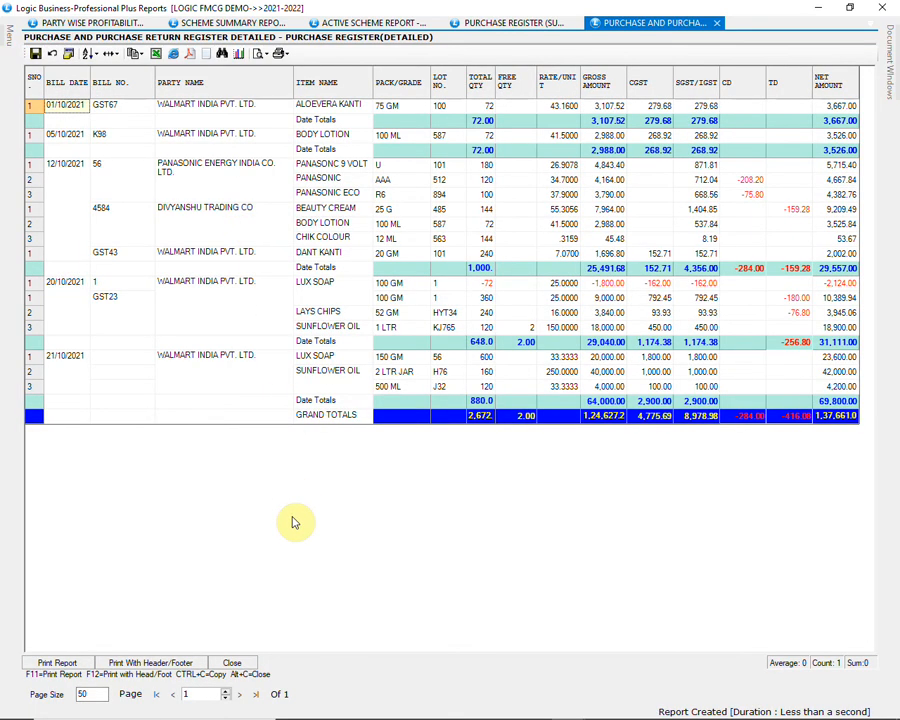
# Step: Examine the 21/10/2021 Lux Soap purchase and the 20/10/2021 Lux Soap return with its CGST and SGST/IGST, and close the report
pyautogui.click(336, 357)
pyautogui.click(441, 358)
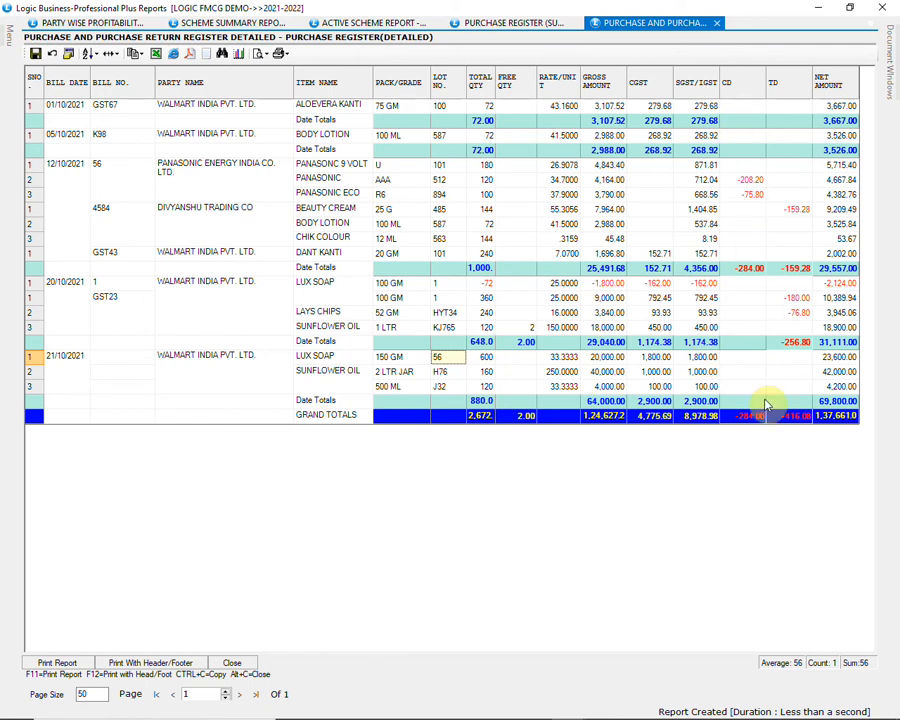
pyautogui.click(490, 283)
pyautogui.click(650, 284)
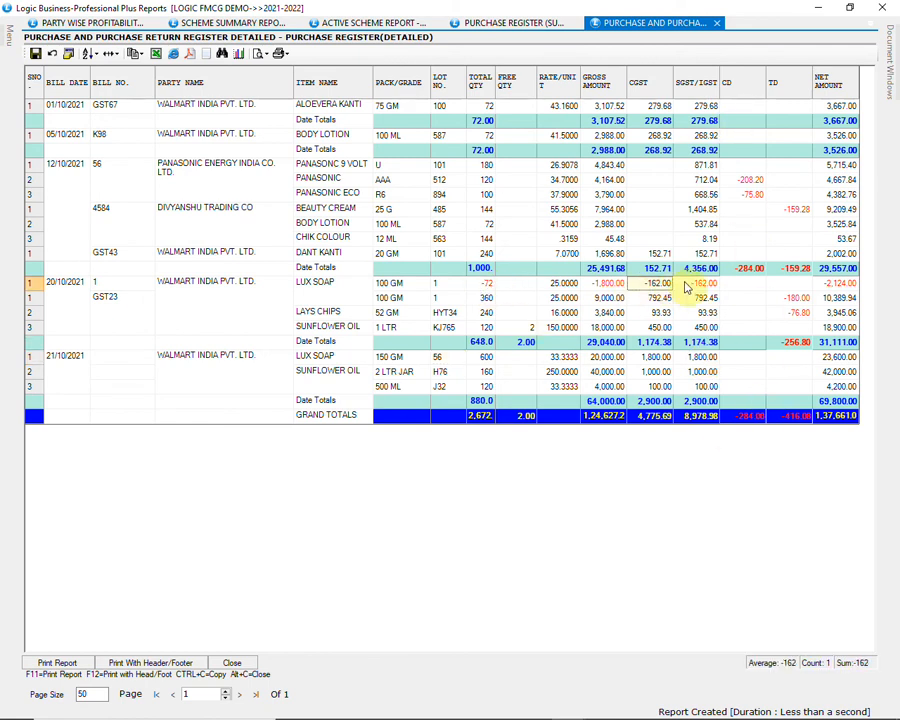
pyautogui.click(703, 284)
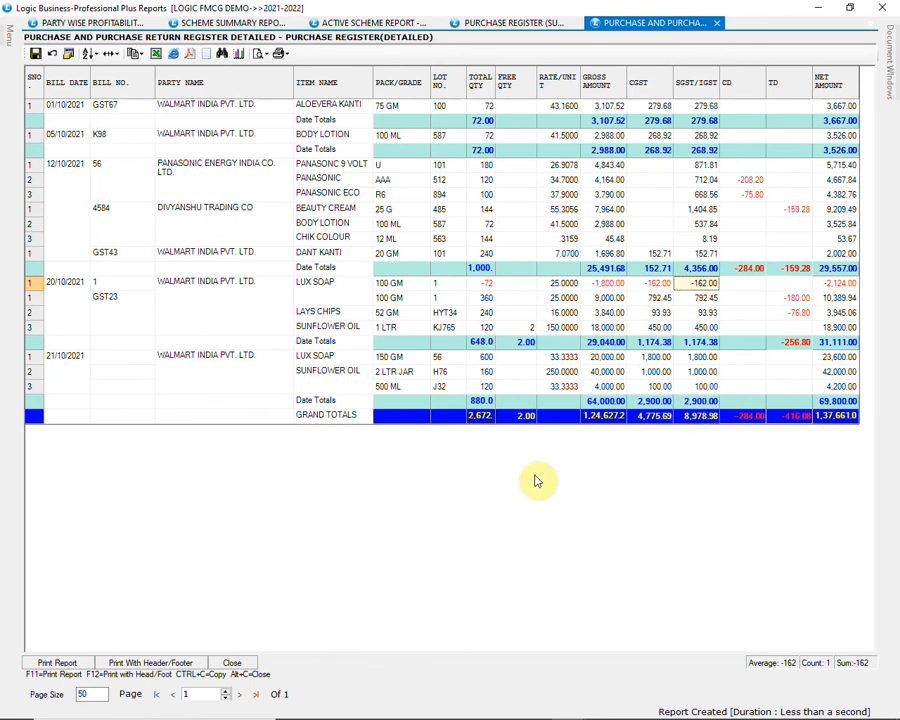
pyautogui.click(240, 664)
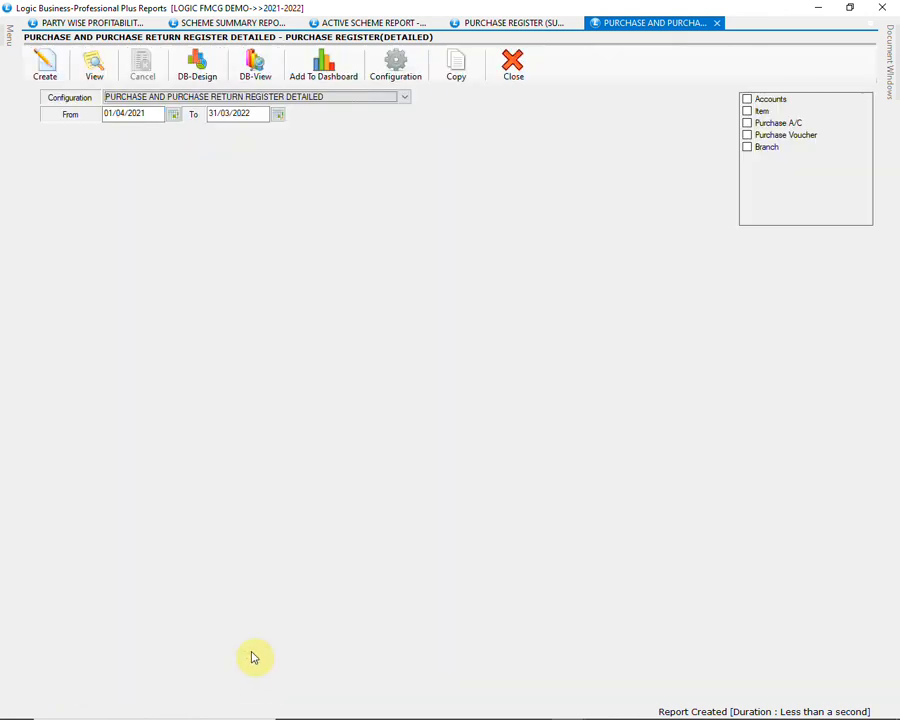
# Step: Generate the Stock Query from the Stock Reports with the CLOSING STOCK - ITEM WISE configuration for 01/04/2021 to 31/03/2022
pyautogui.moveTo(8, 44)
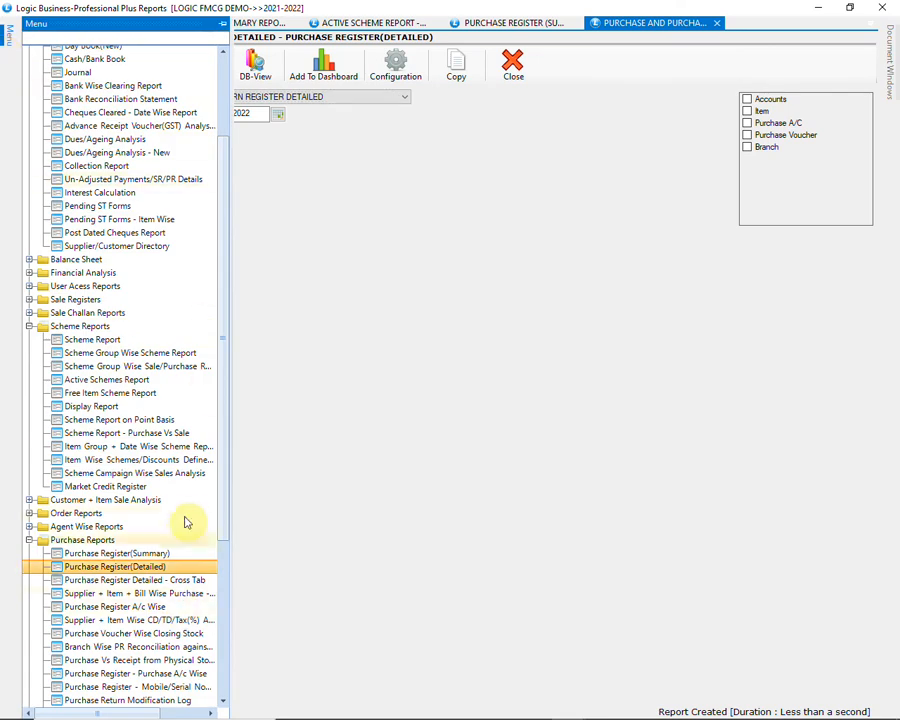
pyautogui.scroll(-1, 186, 530)
pyautogui.scroll(-5, 186, 515)
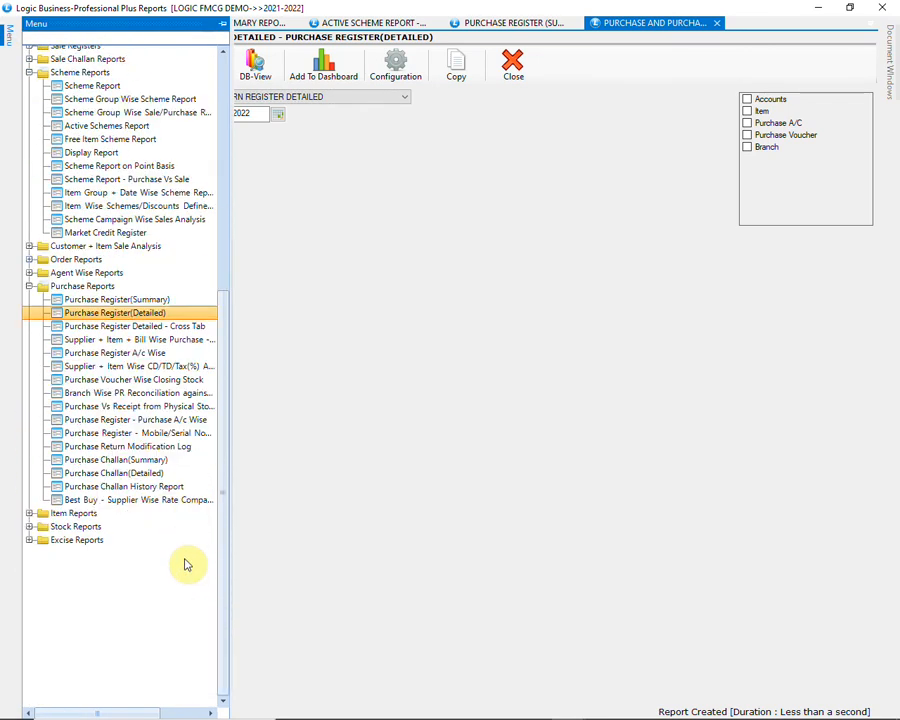
pyautogui.click(30, 526)
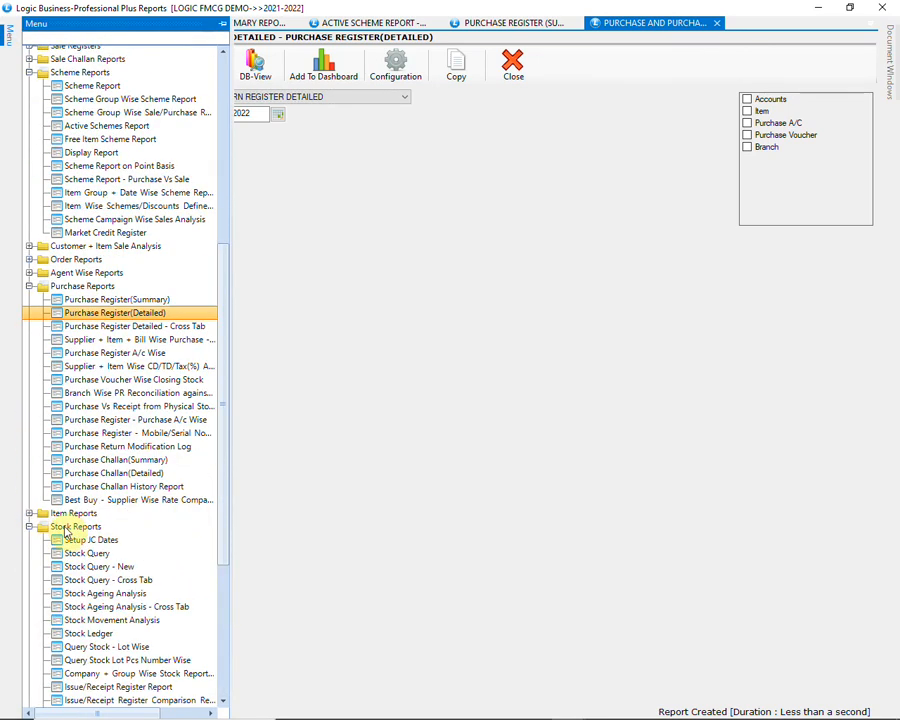
pyautogui.click(150, 558)
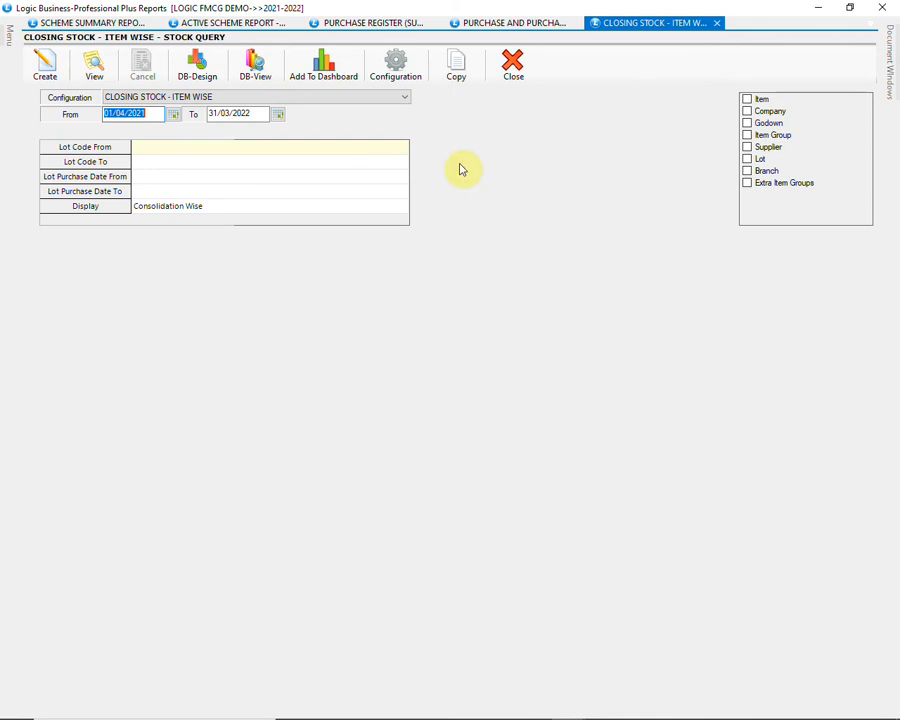
pyautogui.click(402, 104)
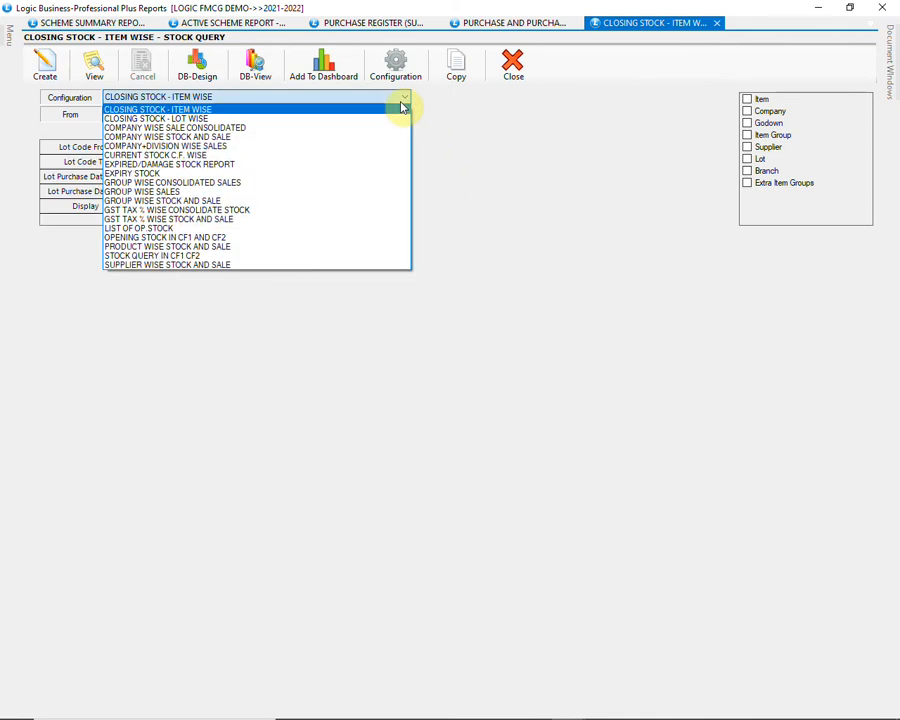
pyautogui.click(402, 107)
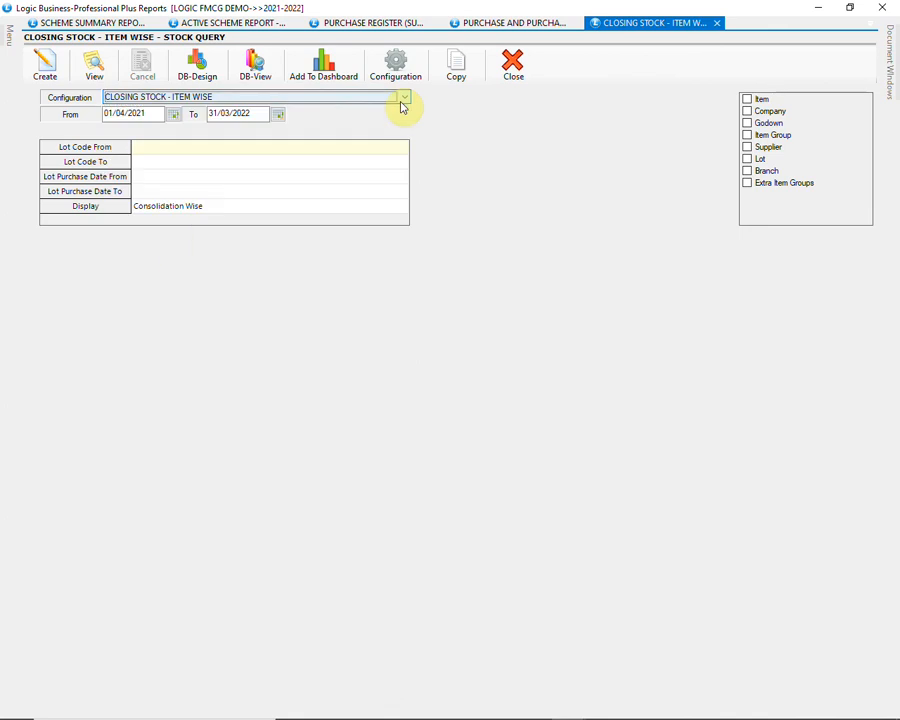
pyautogui.click(42, 68)
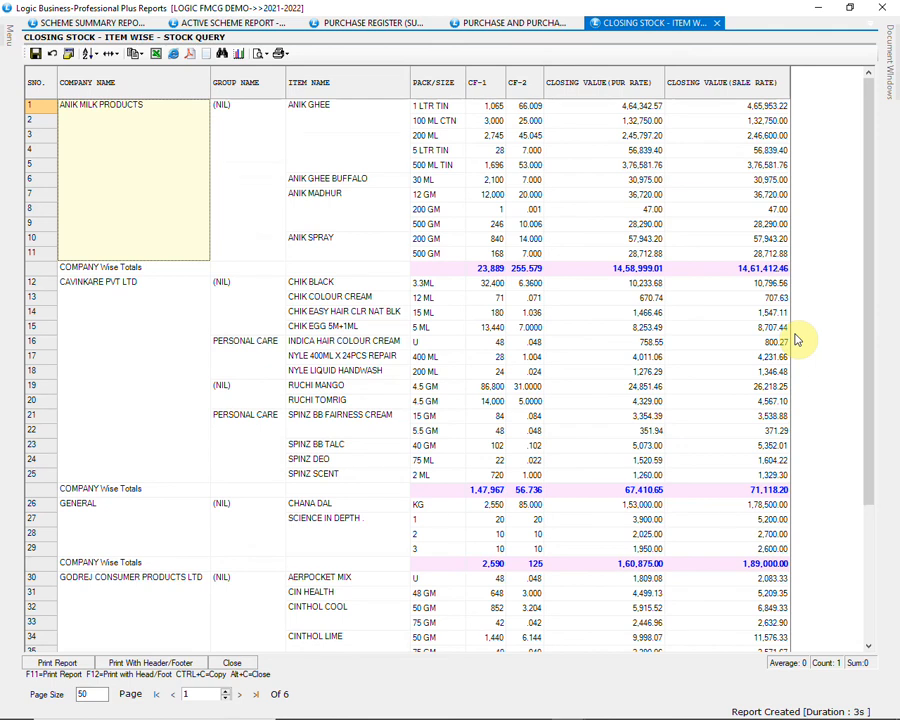
# Step: Review the item-wise closing stock quantities and values over the first three pages, and close the report
pyautogui.scroll(-3, 797, 340)
pyautogui.scroll(-3, 797, 340)
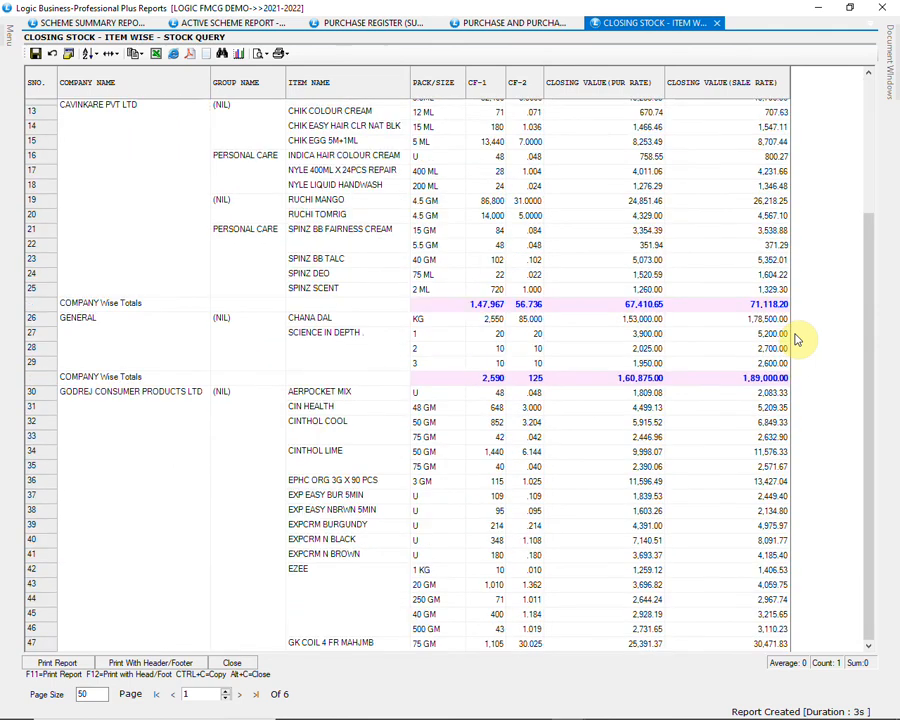
pyautogui.scroll(-20, 797, 340)
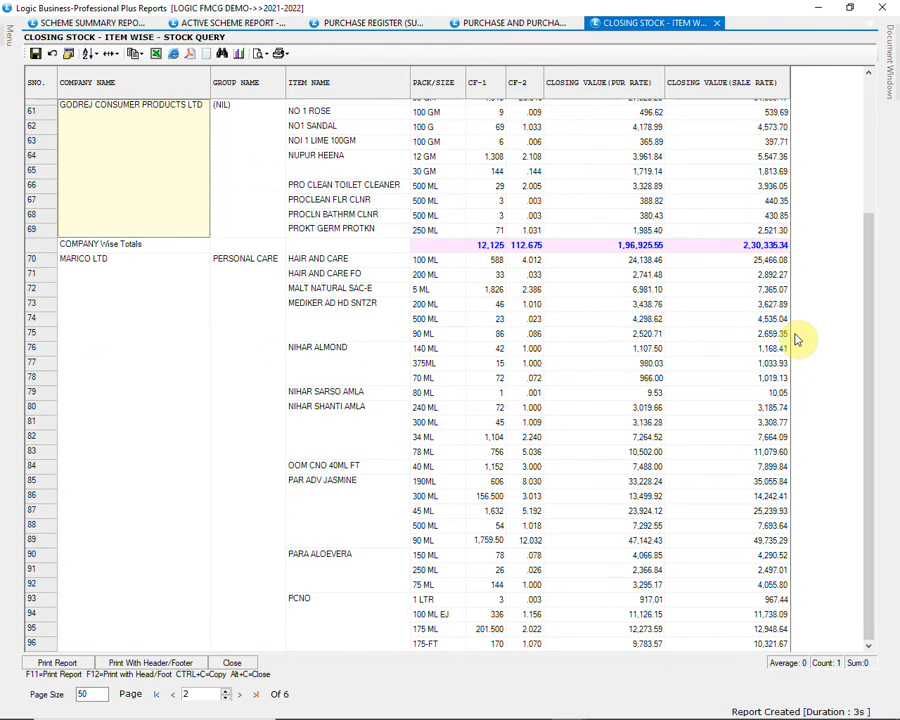
pyautogui.scroll(-15, 797, 340)
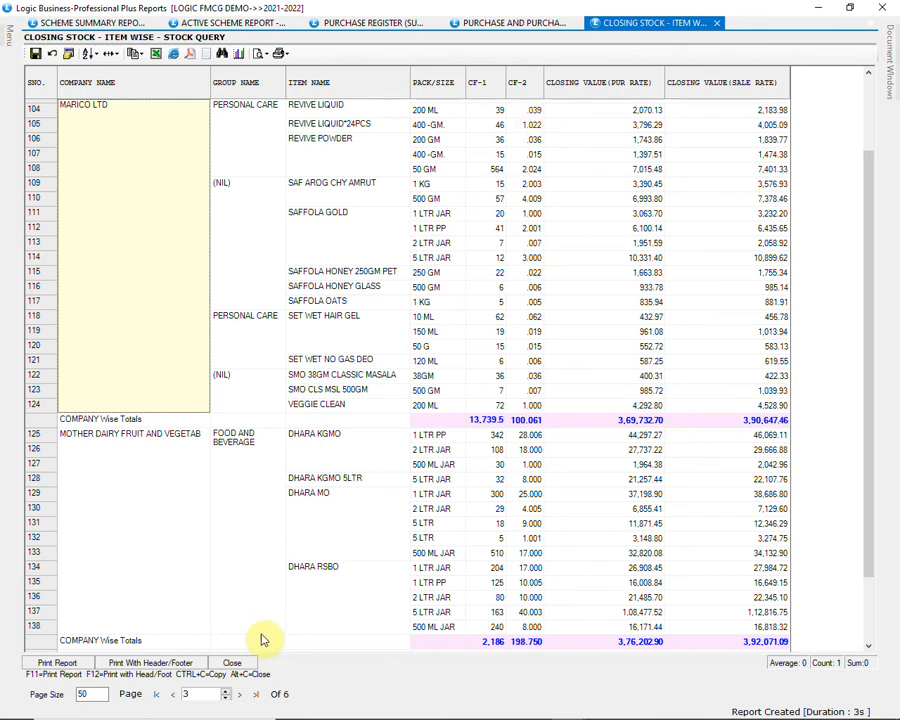
pyautogui.click(252, 663)
# Step: Generate the Stock Query with the PRODUCT WISE STOCK AND SALE configuration
pyautogui.click(368, 97)
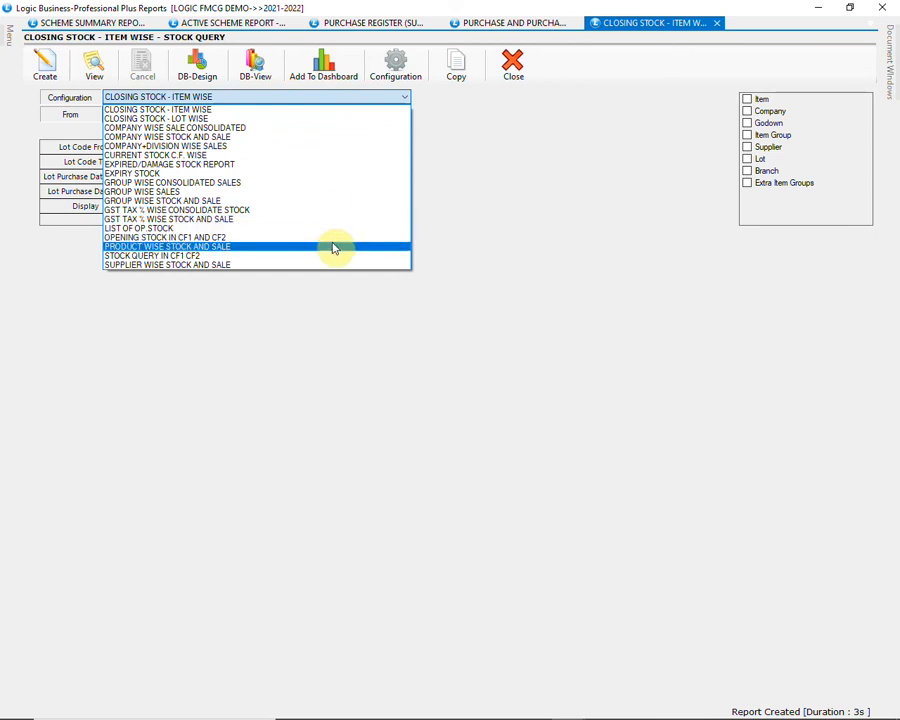
pyautogui.click(335, 248)
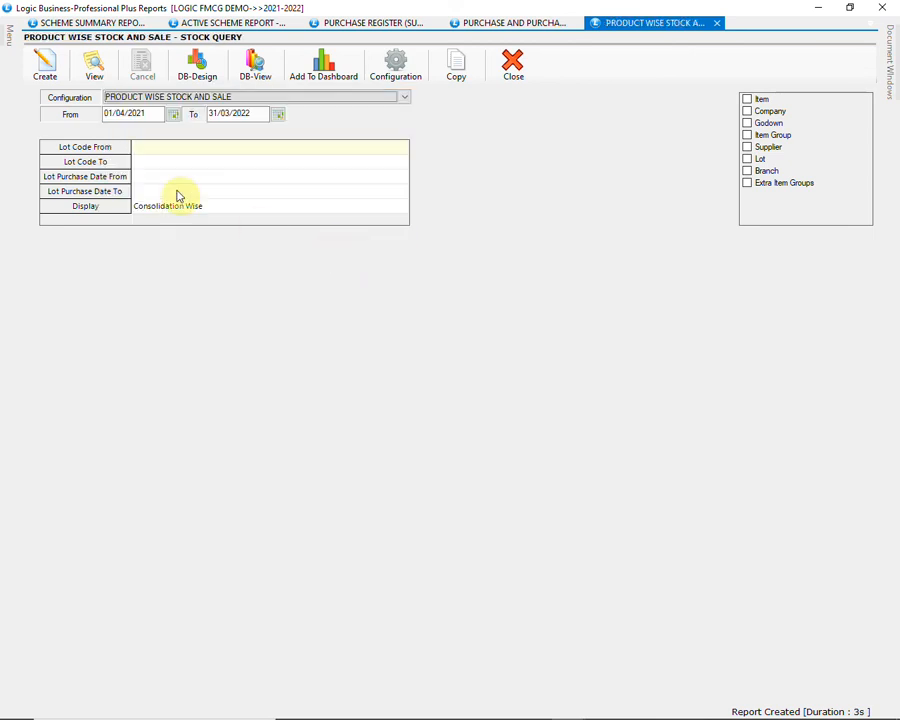
pyautogui.click(41, 68)
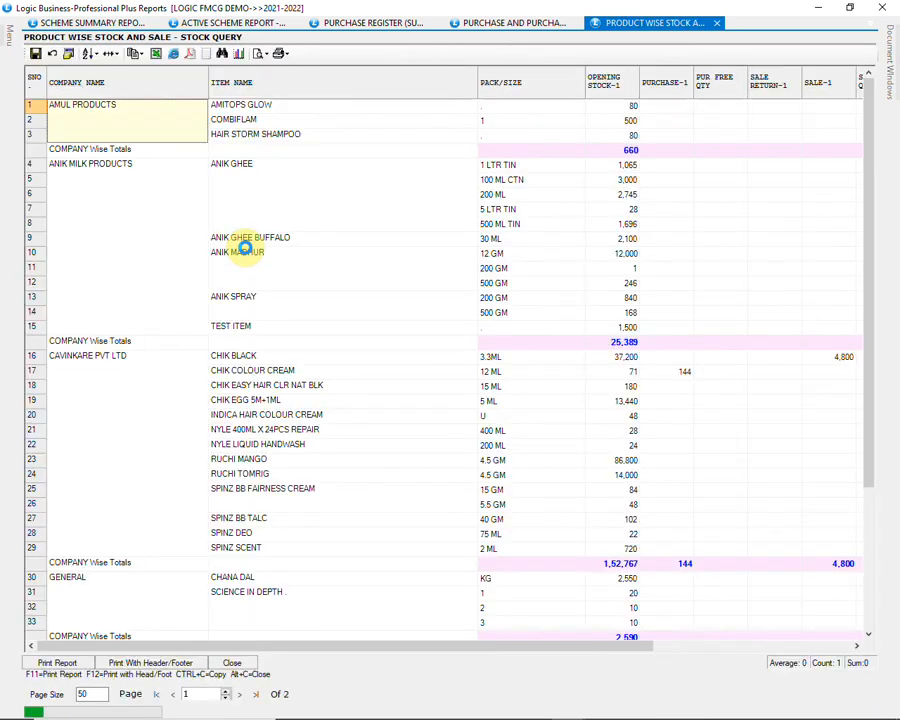
# Step: Review the opening, purchase, sale and closing stock of each product through page 4, and close the report
pyautogui.scroll(-5, 248, 254)
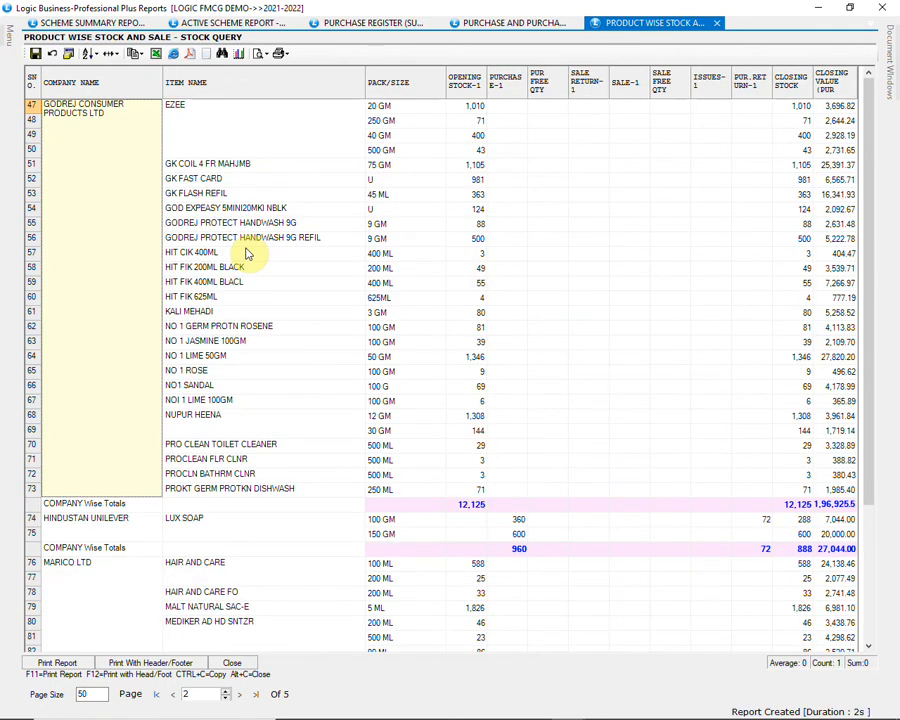
pyautogui.scroll(-4, 248, 254)
pyautogui.scroll(-15, 248, 254)
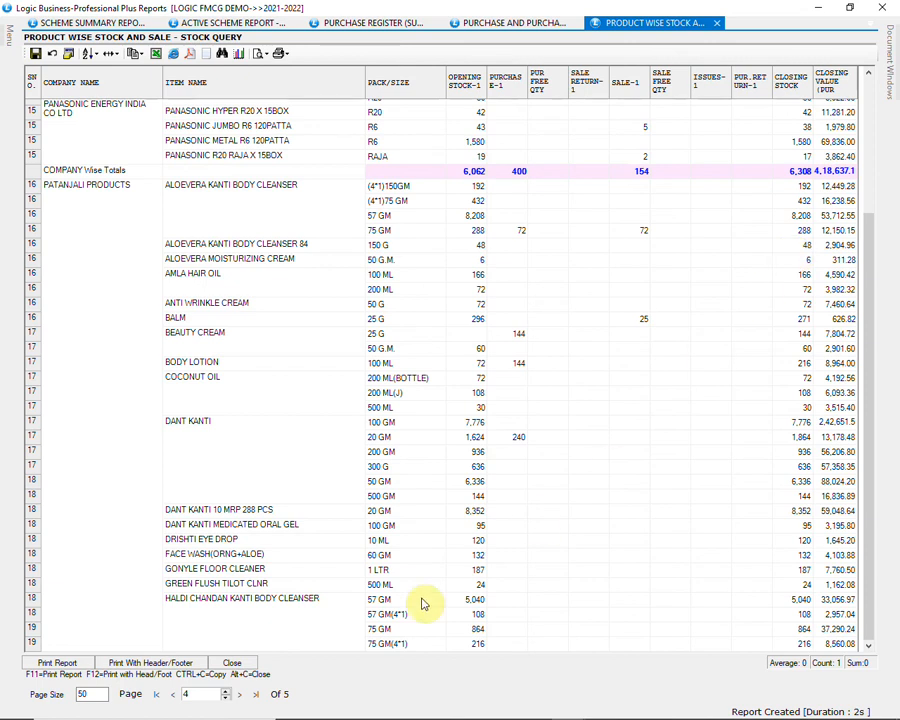
pyautogui.click(249, 666)
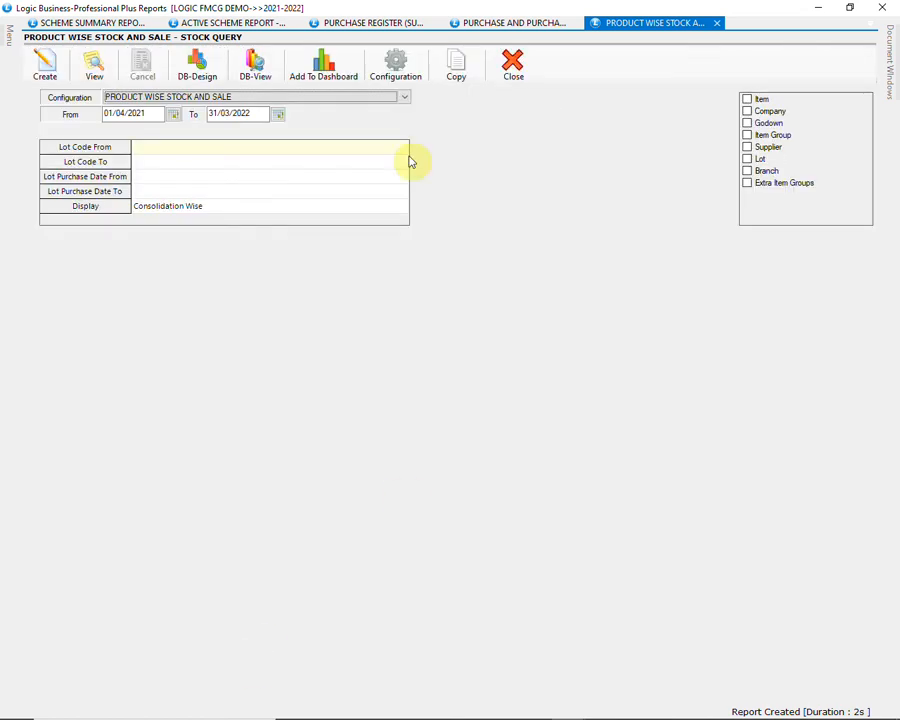
# Step: Generate the Stock Query with the STOCK QUERY IN CF1 CF2 configuration
pyautogui.click(386, 103)
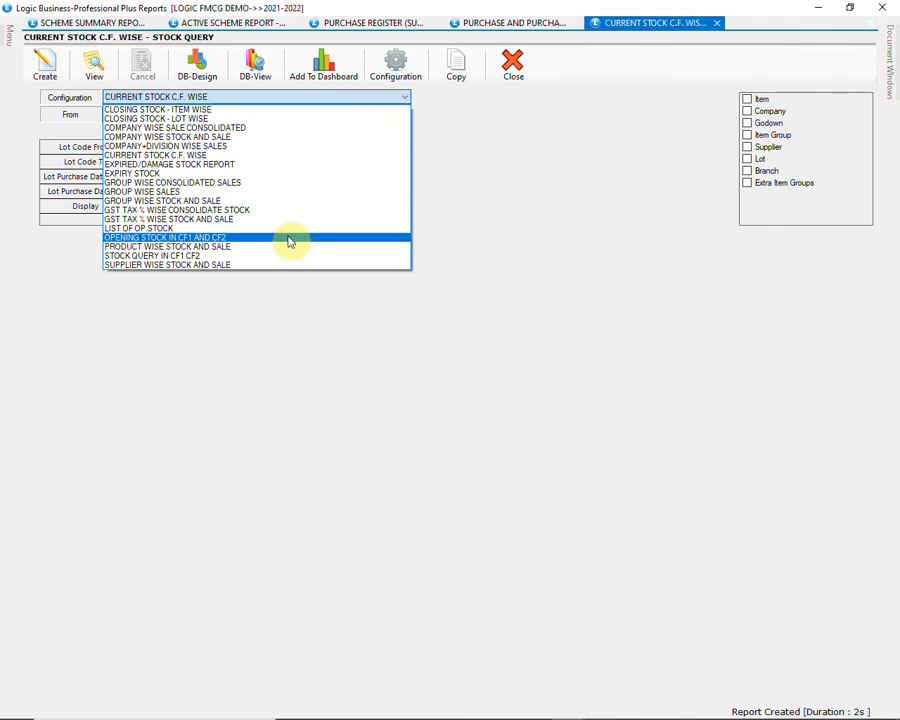
pyautogui.click(286, 262)
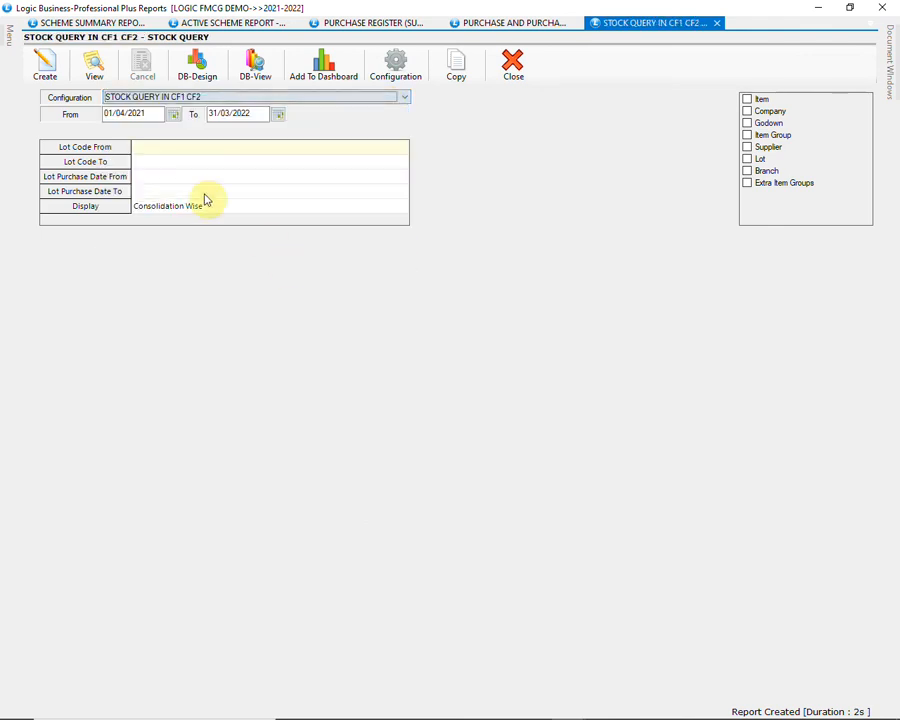
pyautogui.click(40, 64)
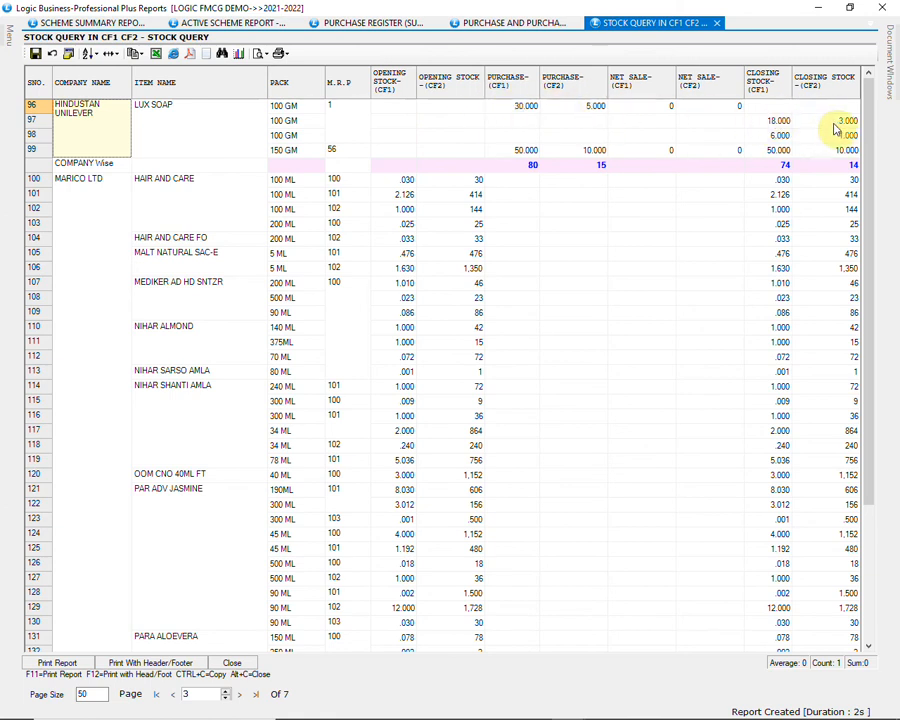
# Step: Open the stock ledger behind the closing stock of Hindustan Unilever's Lux Soap 100 GM, then close it and the stock query report
pyautogui.click(776, 122)
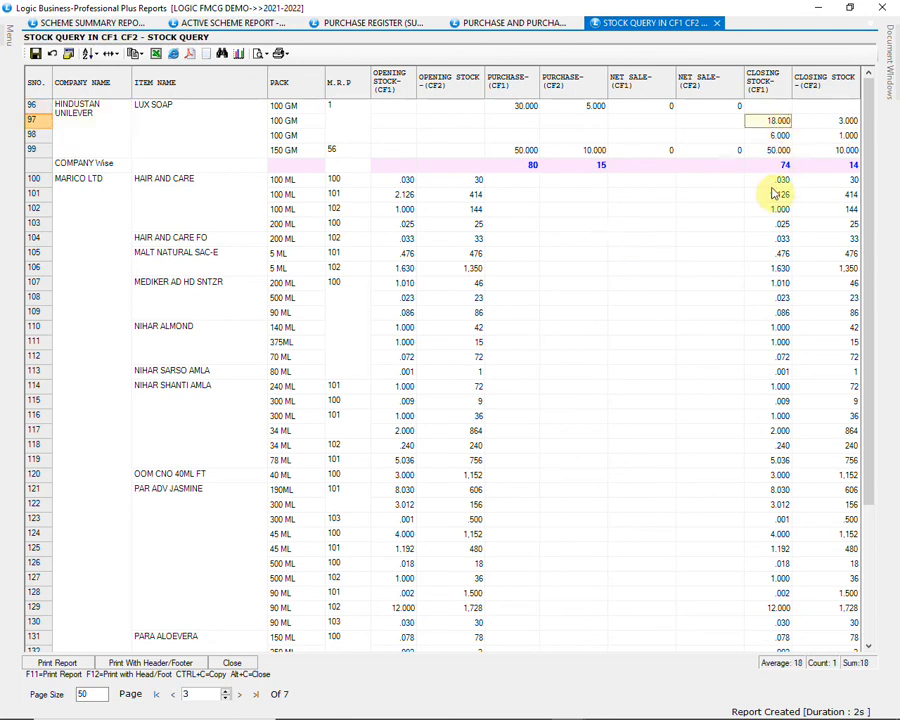
pyautogui.press('Return')
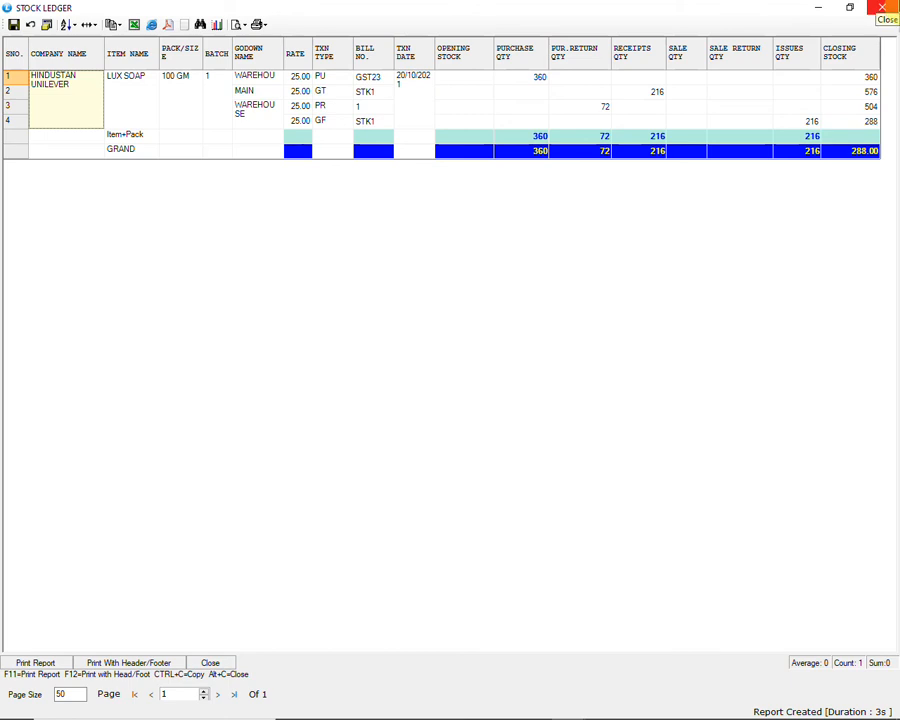
pyautogui.click(882, 8)
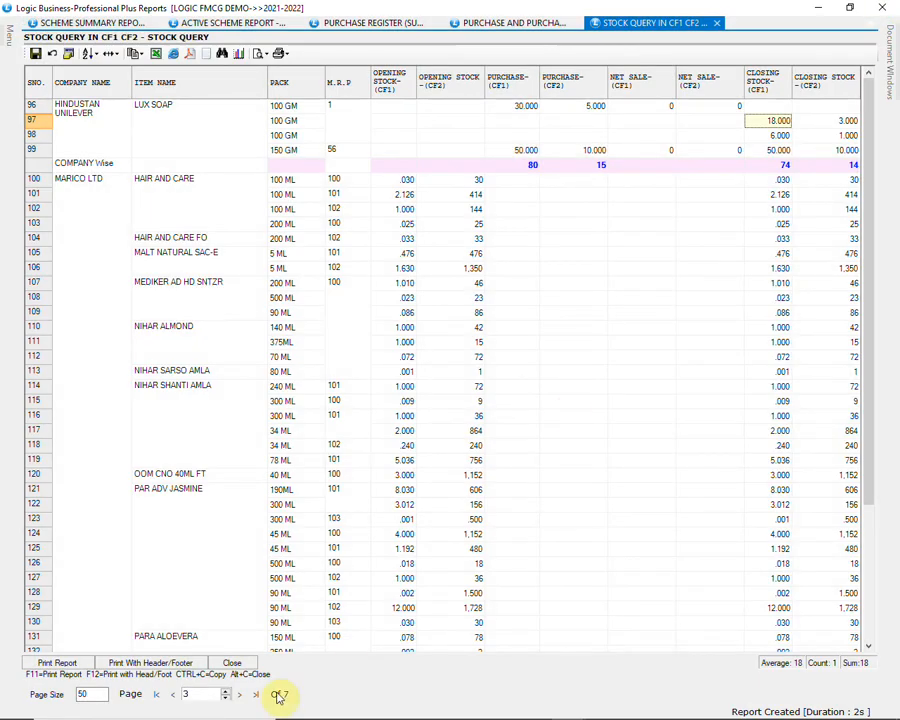
pyautogui.click(233, 663)
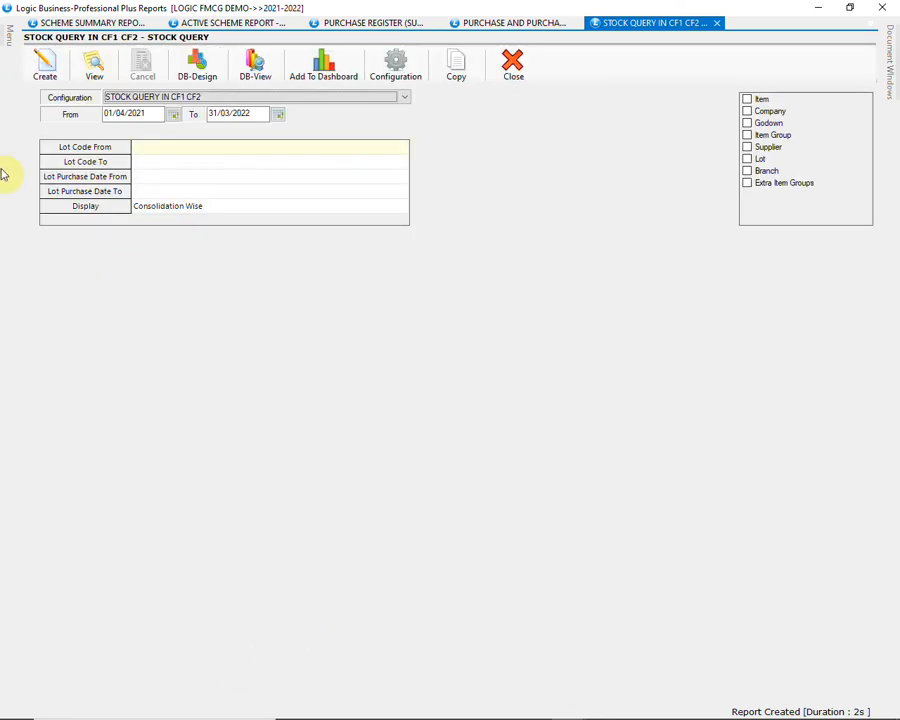
# Step: Generate the Stock Ledger from the Stock Reports for 01/04/2021 to 31/03/2022, ordered by Item + Pack
pyautogui.click(6, 32)
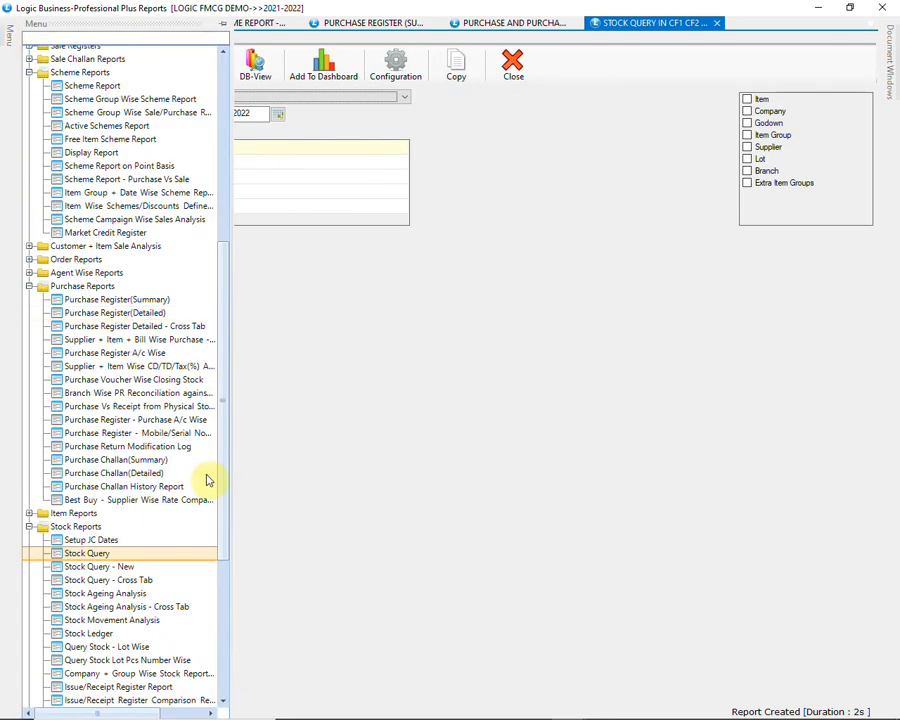
pyautogui.scroll(-2, 204, 560)
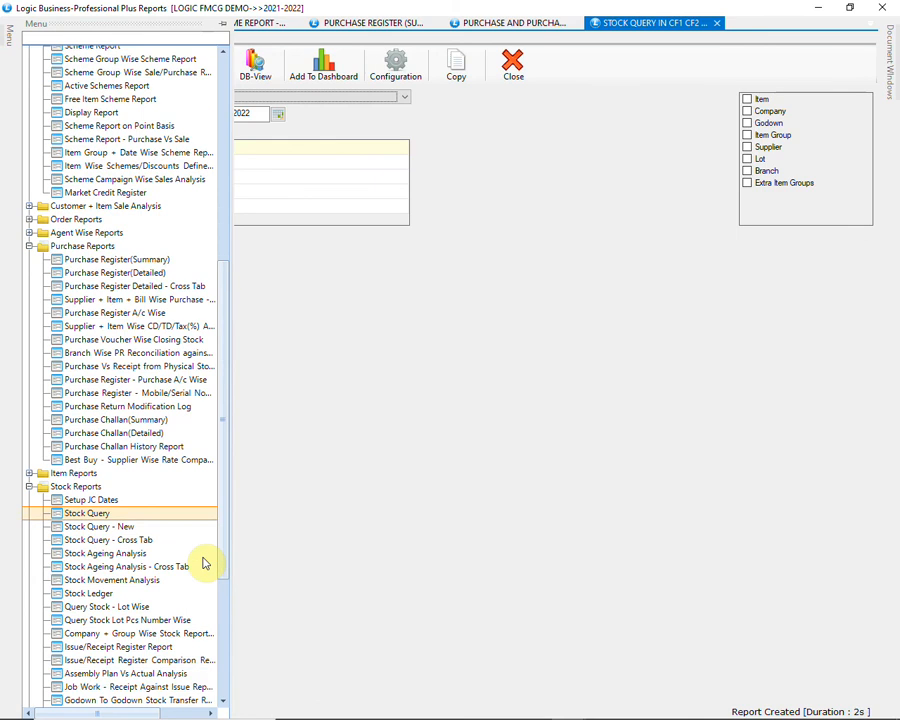
pyautogui.click(131, 555)
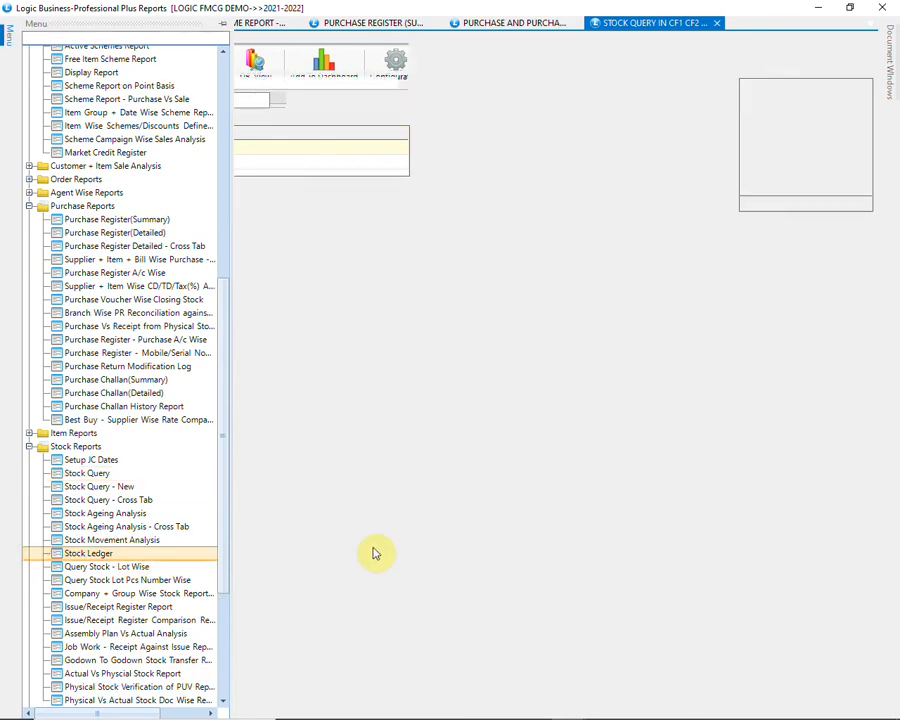
pyautogui.click(44, 50)
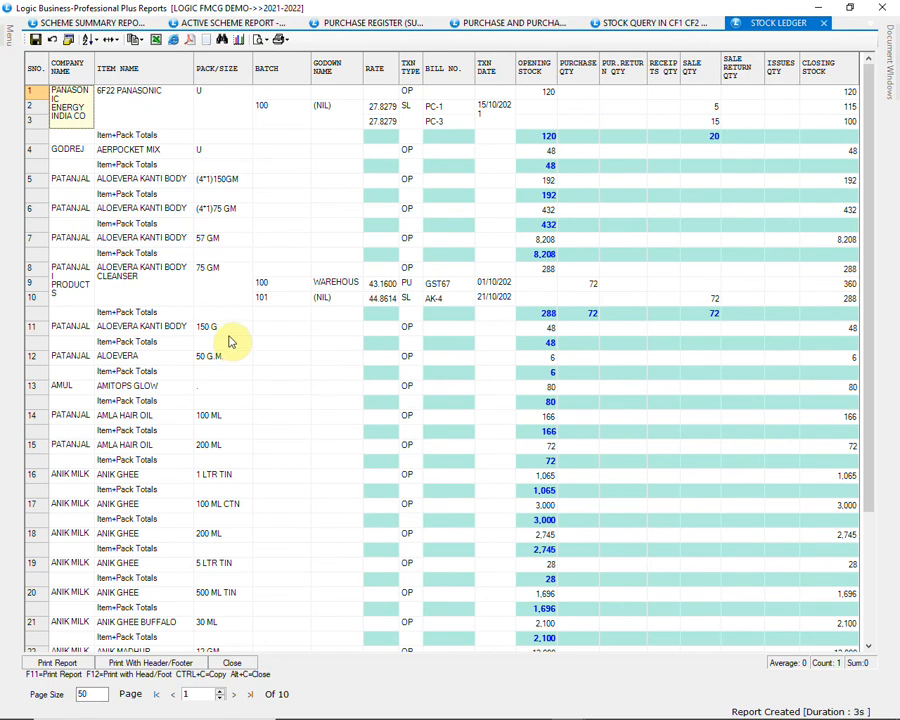
# Step: Review the stock ledger's item-wise transactions on the first two pages, then close the report and return to the main application window
pyautogui.scroll(-4, 188, 273)
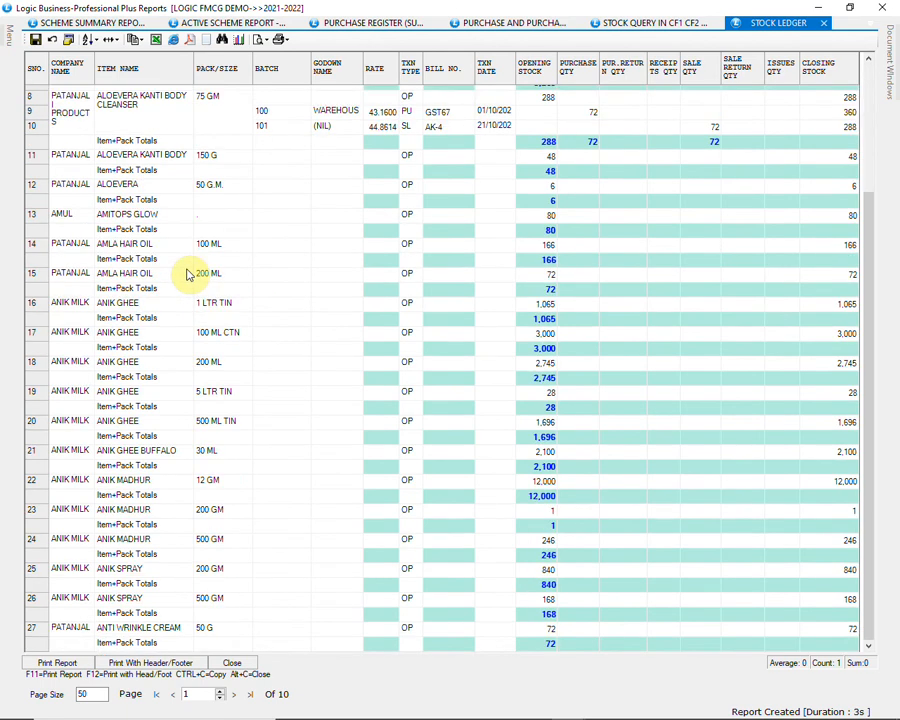
pyautogui.scroll(-3, 188, 273)
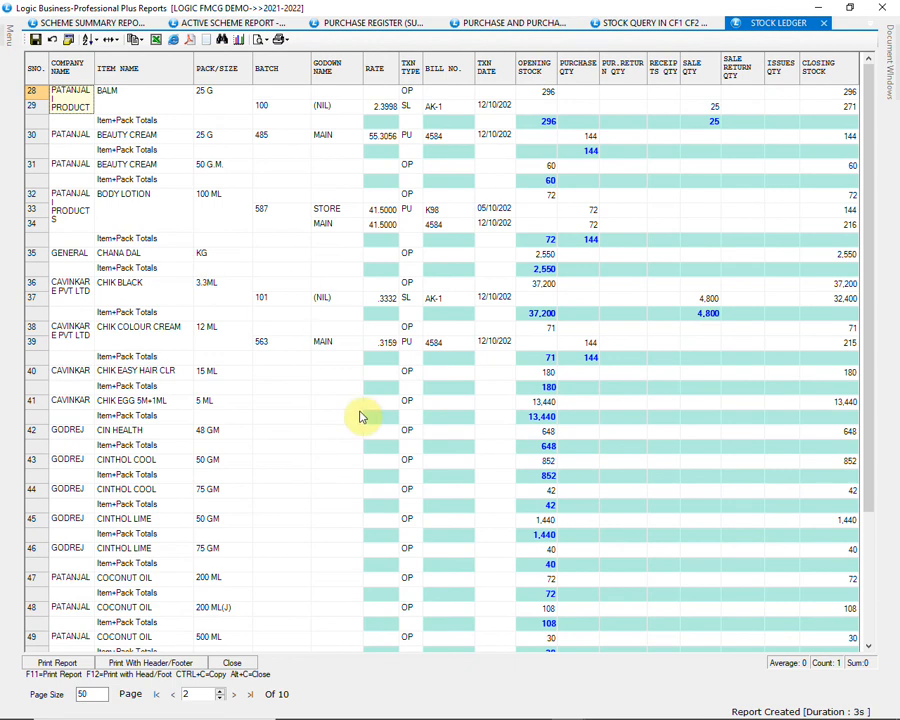
pyautogui.click(233, 663)
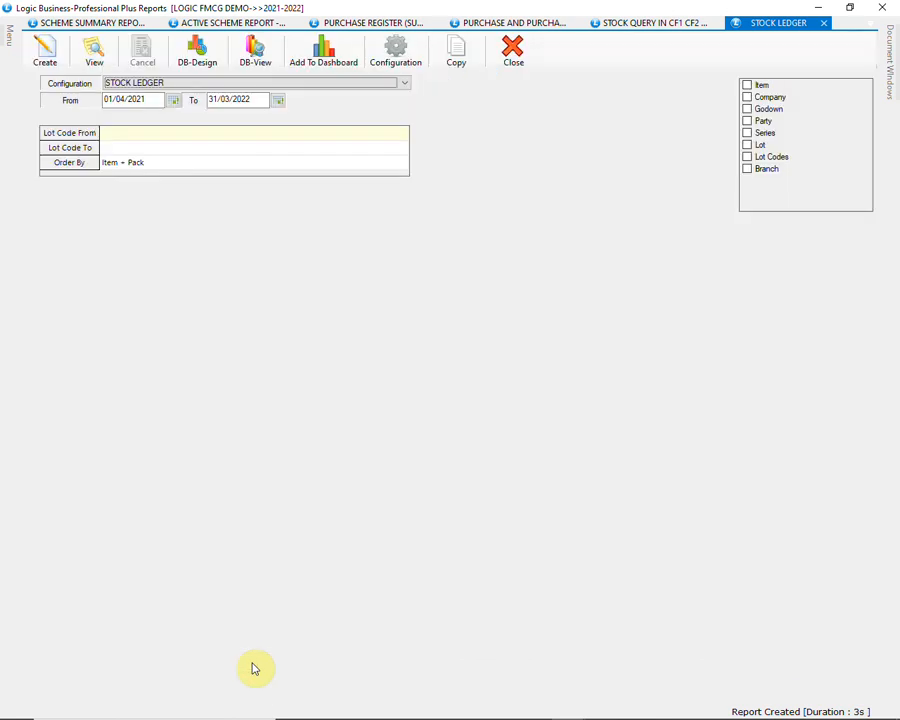
pyautogui.click(514, 52)
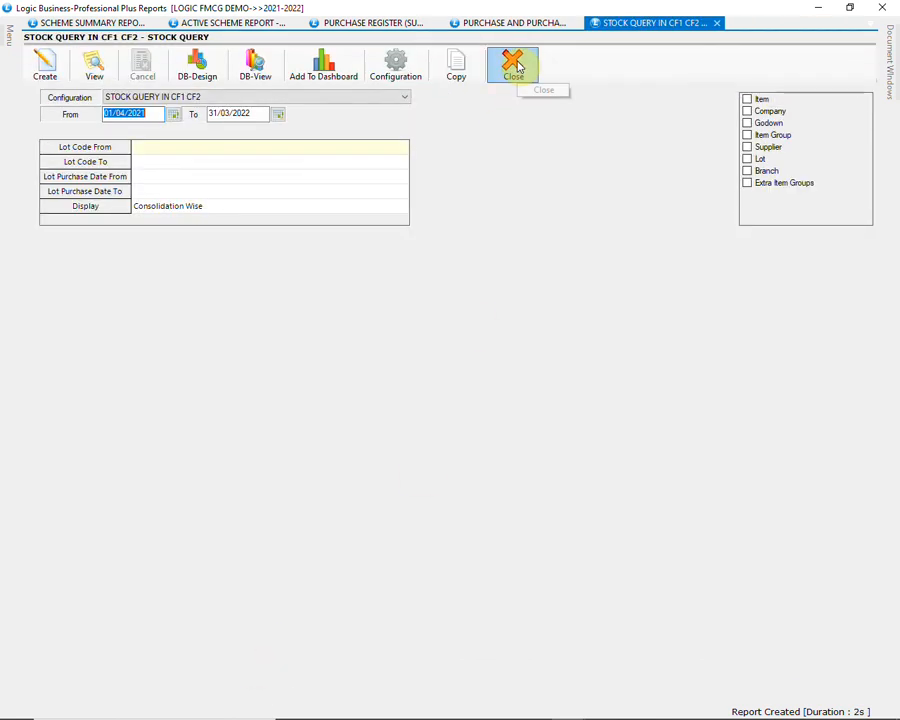
pyautogui.click(518, 66)
pyautogui.click(518, 66)
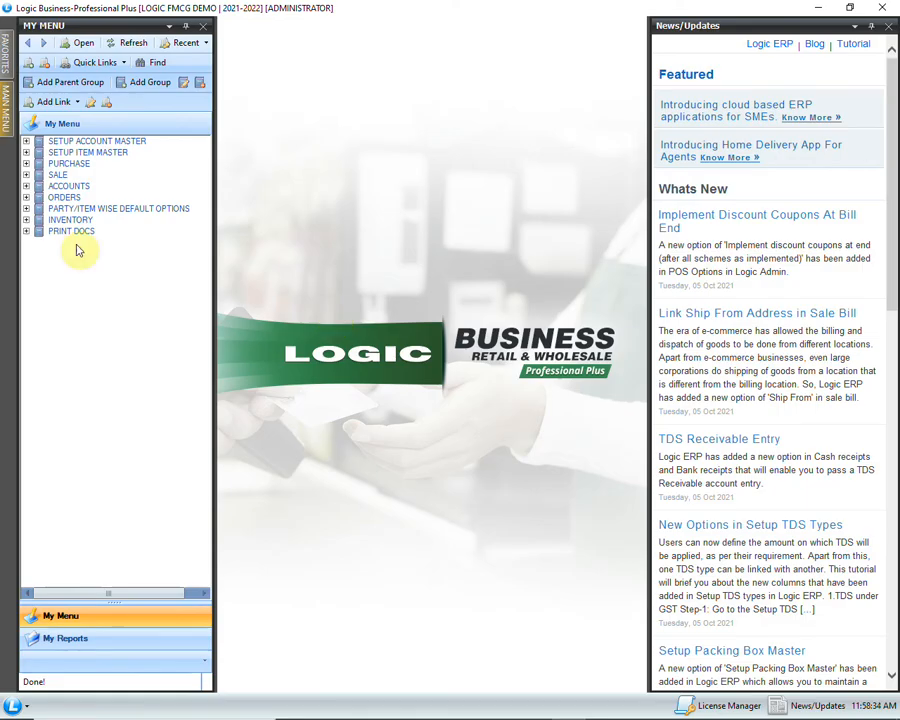
# Step: Open GST Returns from the GST Reports/Returns group of the Sale Registers
pyautogui.click(4, 95)
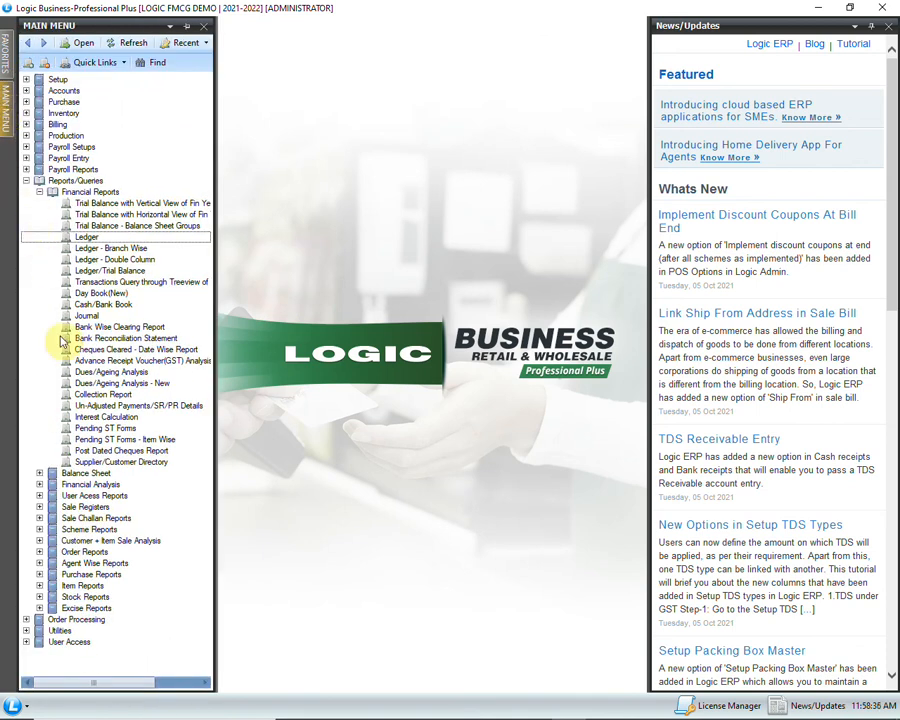
pyautogui.click(39, 506)
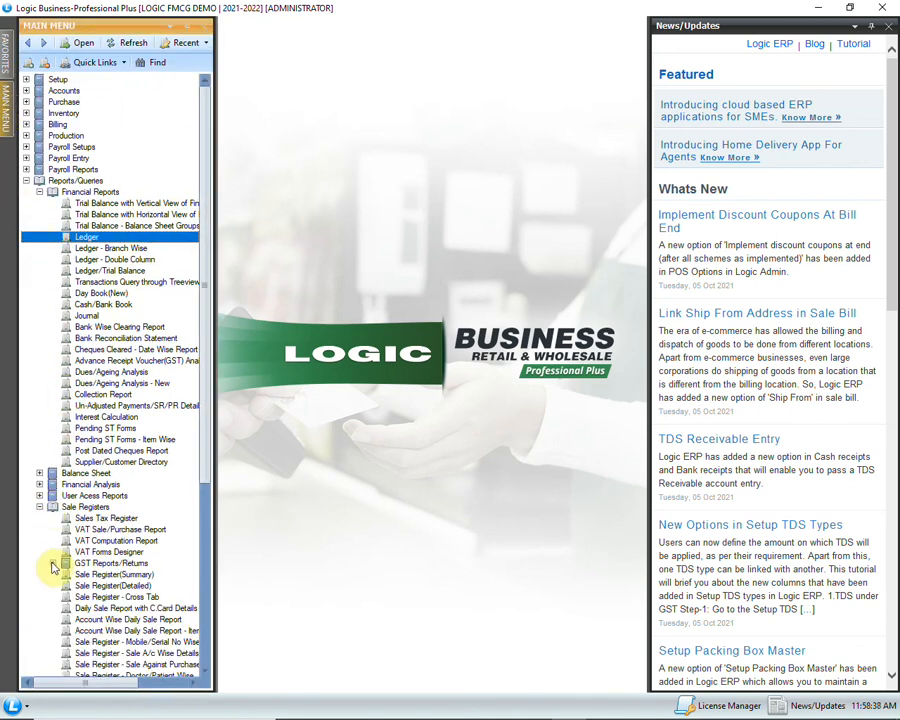
pyautogui.scroll(-1, 114, 575)
pyautogui.click(52, 529)
pyautogui.click(108, 540)
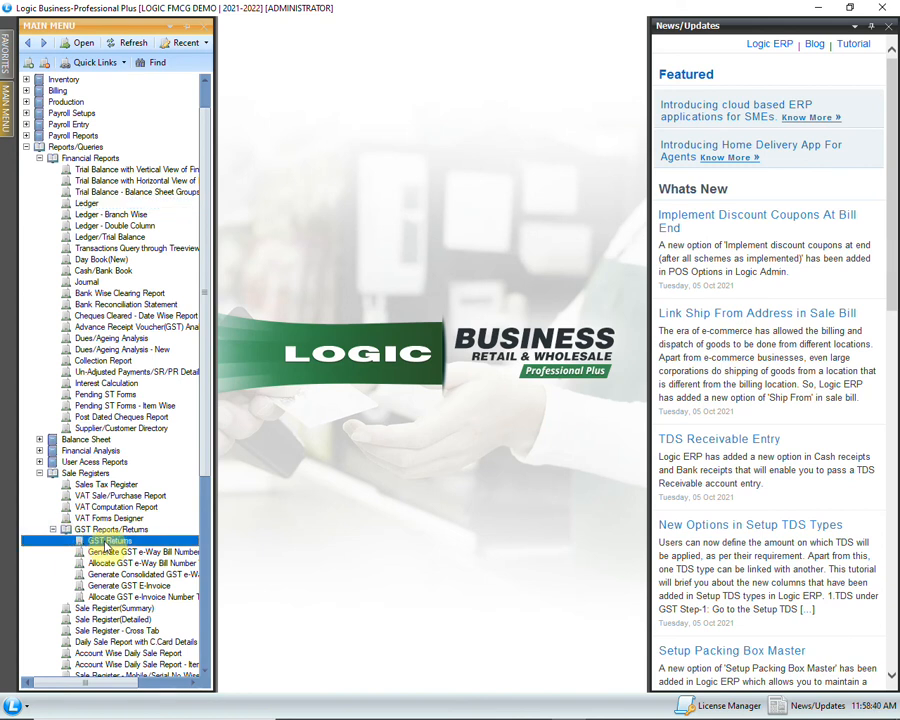
pyautogui.doubleClick(160, 541)
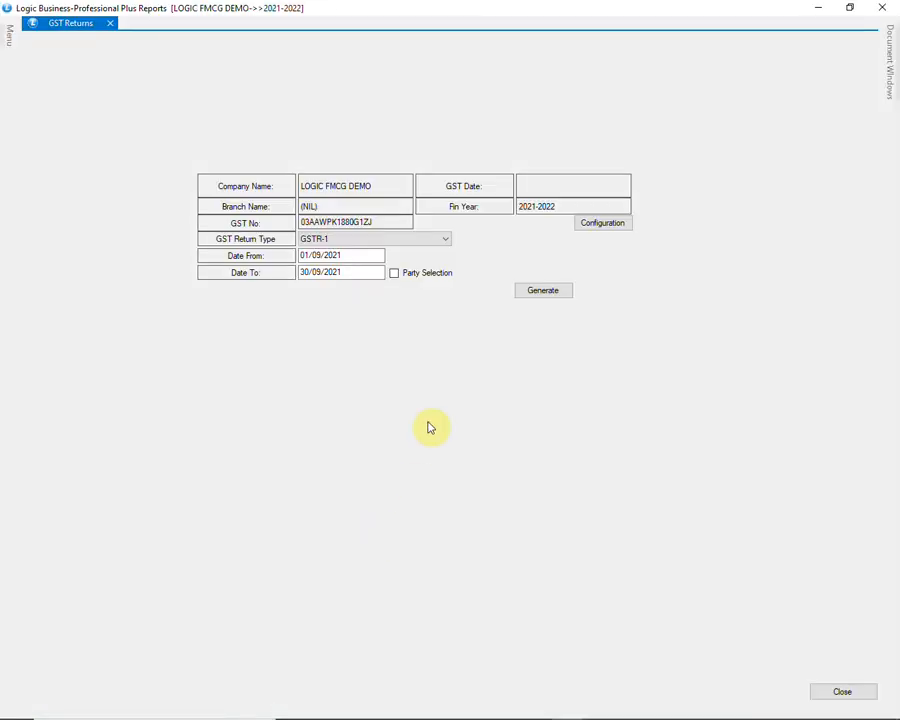
# Step: Generate the GSTR-1 return for the period 01/10/2021 to 31/10/2021
pyautogui.click(429, 241)
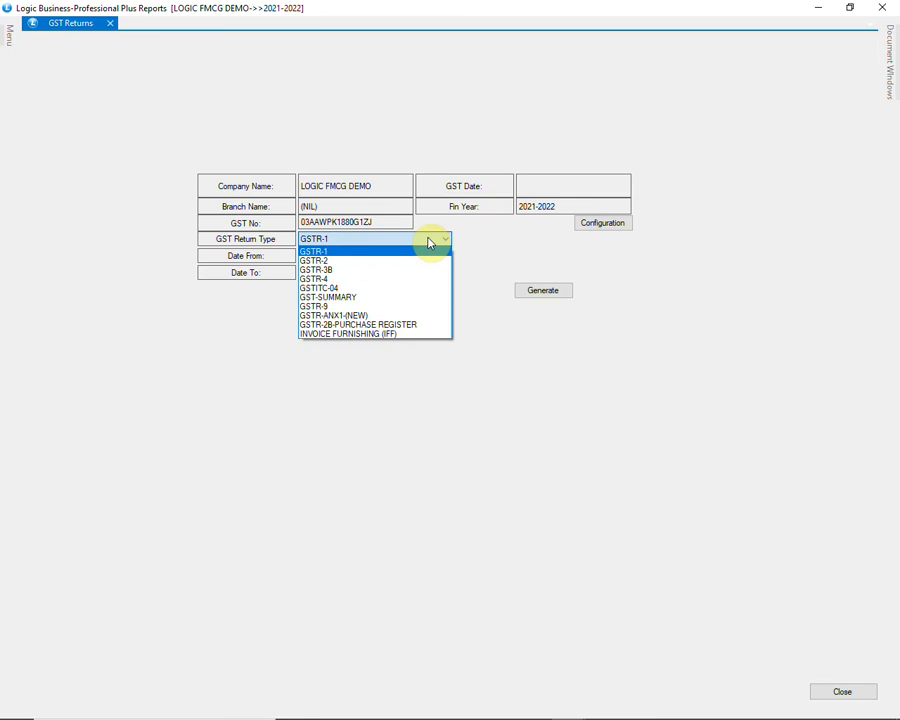
pyautogui.click(426, 250)
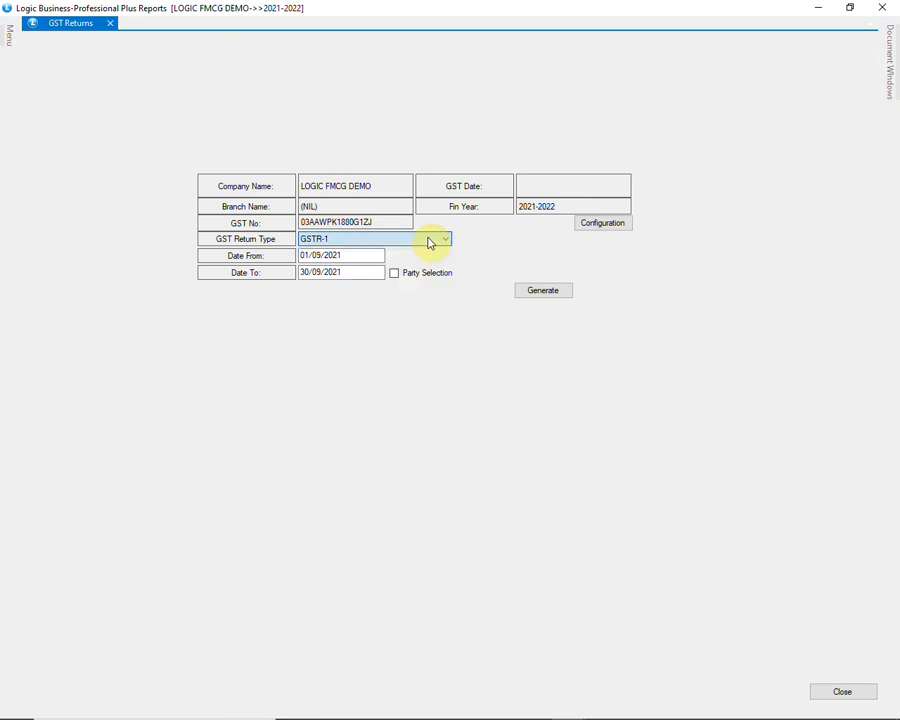
pyautogui.click(355, 256)
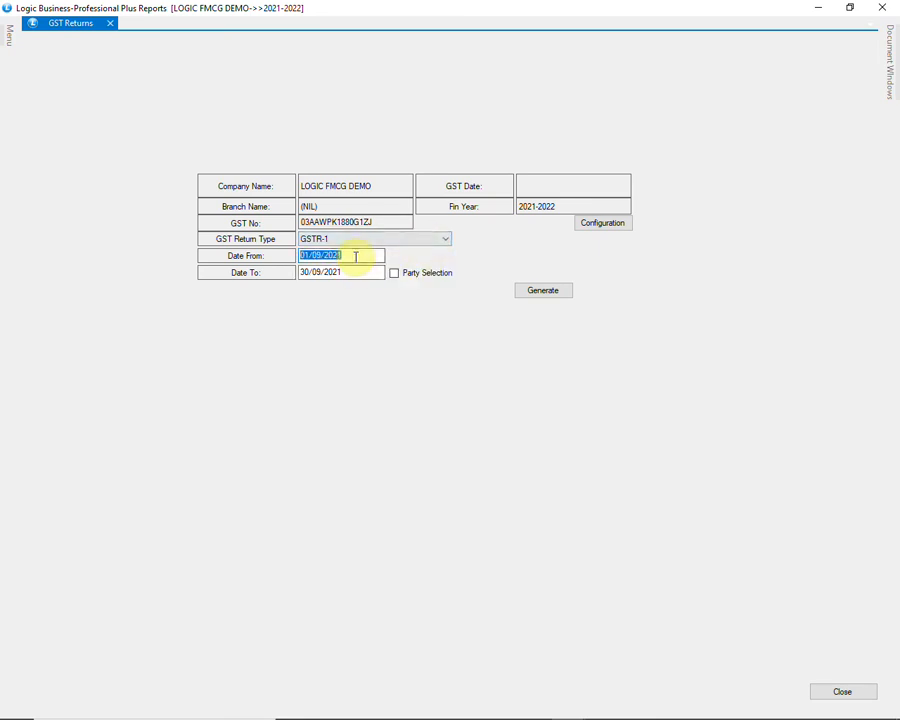
pyautogui.write('01/1')
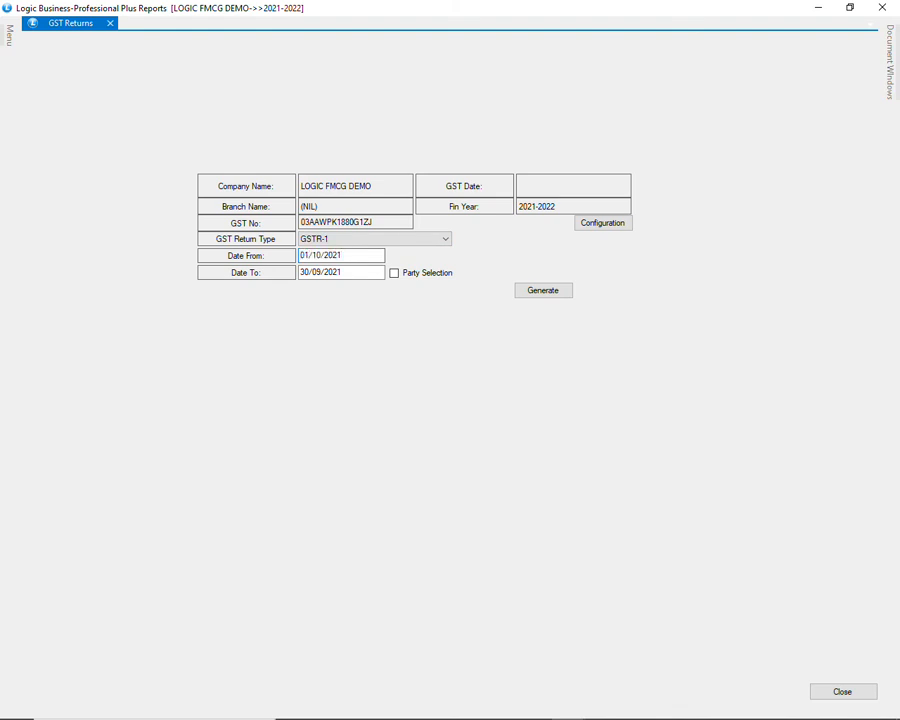
pyautogui.press('Tab')
pyautogui.write('31/10/2021')
pyautogui.click(546, 292)
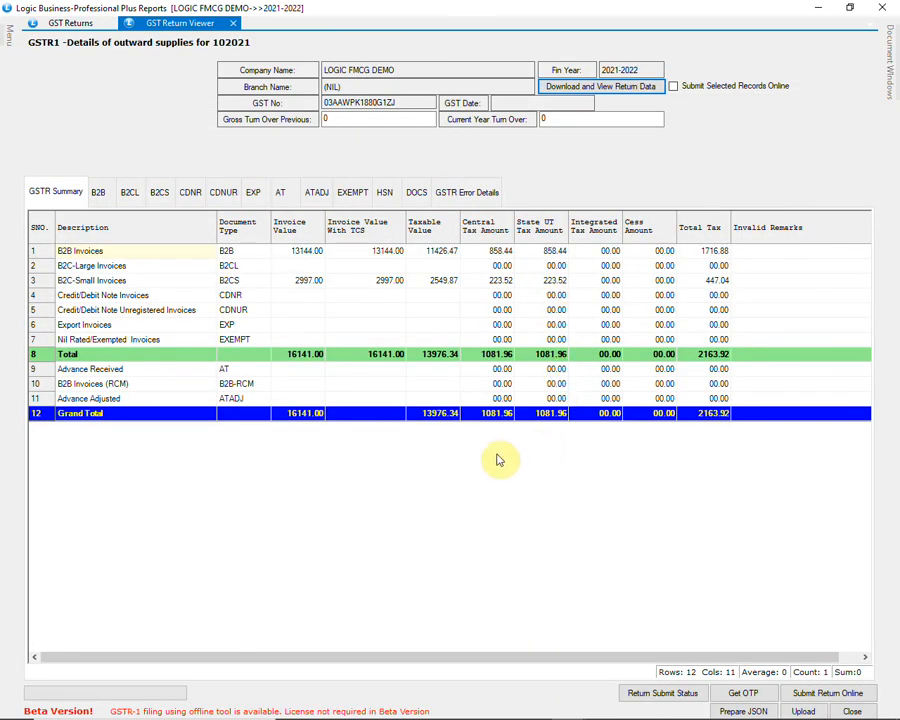
# Step: Review the B2B, B2CS and HSN details of the GSTR-1 return, then close the return viewer
pyautogui.click(100, 194)
pyautogui.click(240, 297)
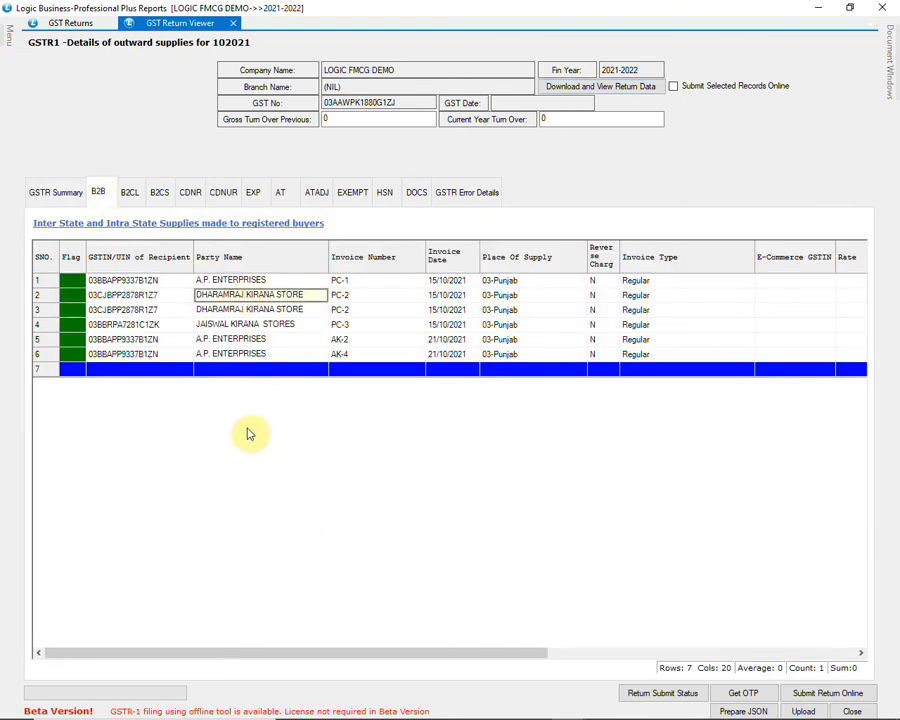
pyautogui.click(160, 193)
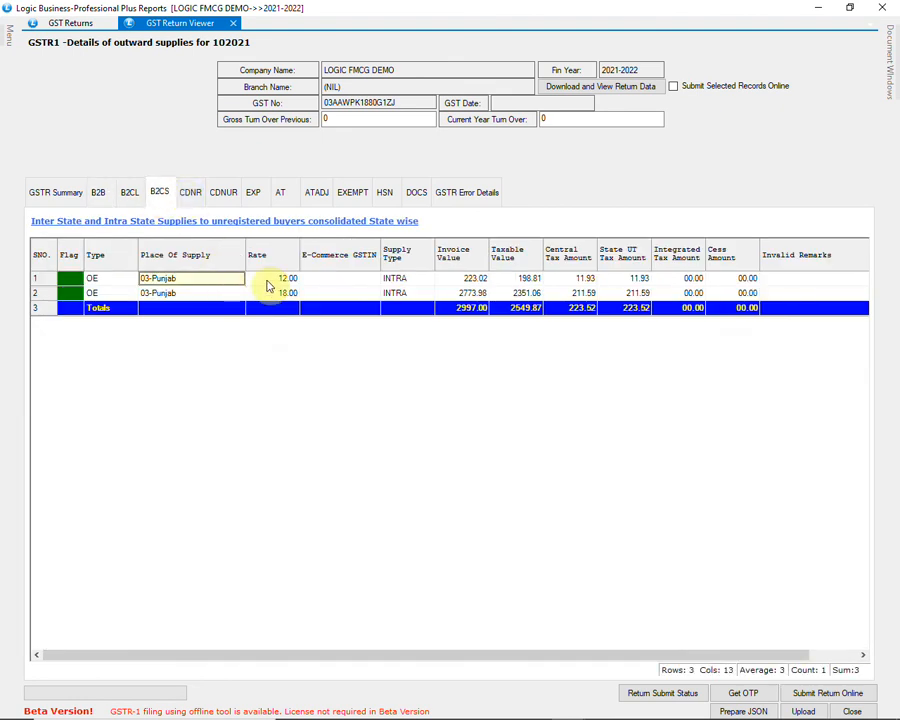
pyautogui.click(396, 193)
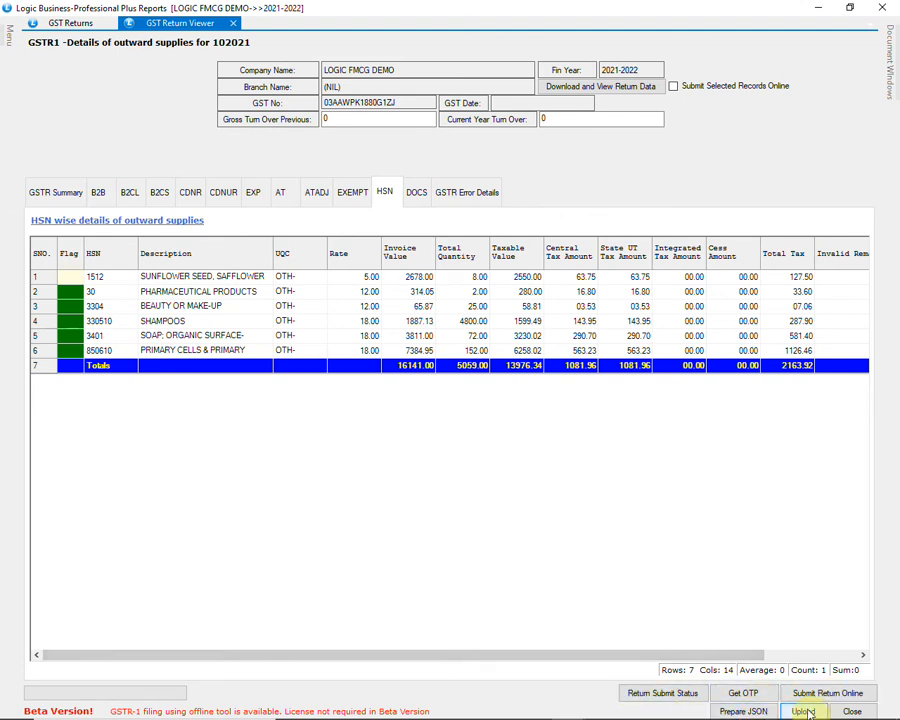
pyautogui.click(856, 710)
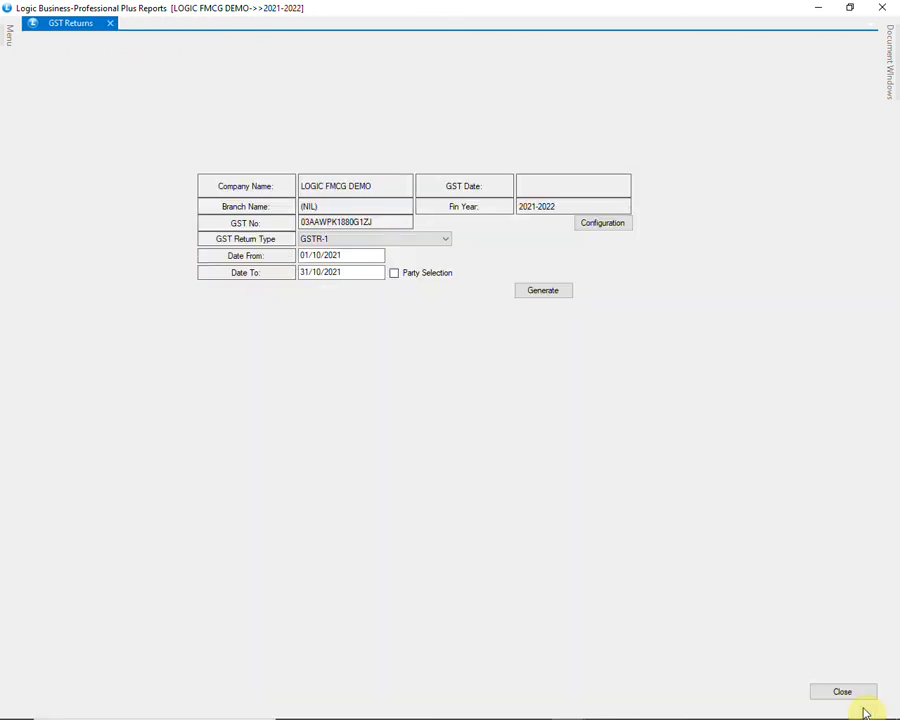
# Step: Generate the GSTR-2 return for the same October 2021 period and dismiss the data notice
pyautogui.click(448, 240)
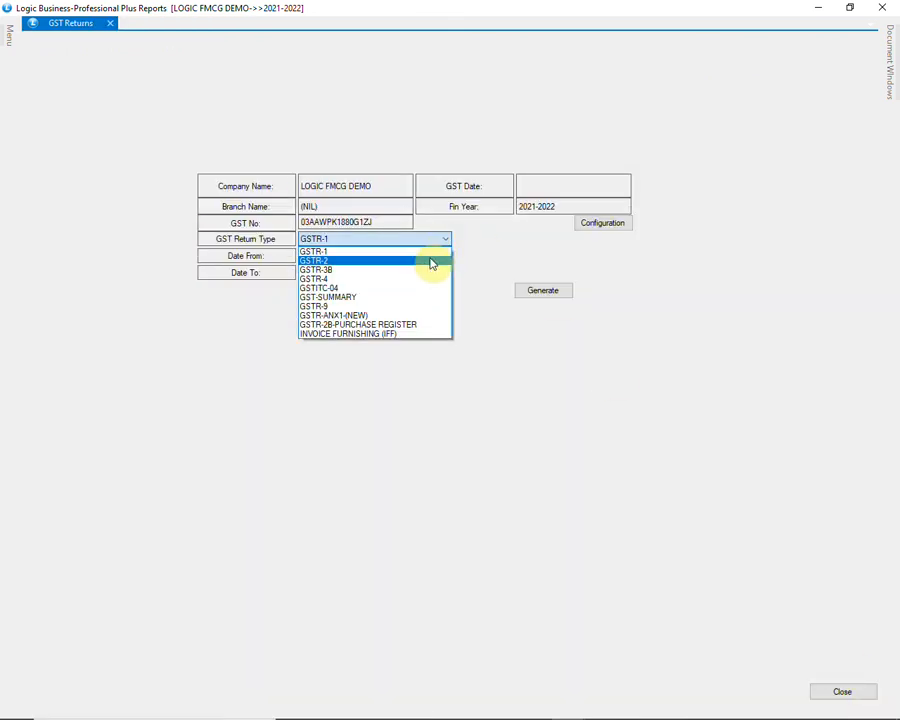
pyautogui.click(432, 262)
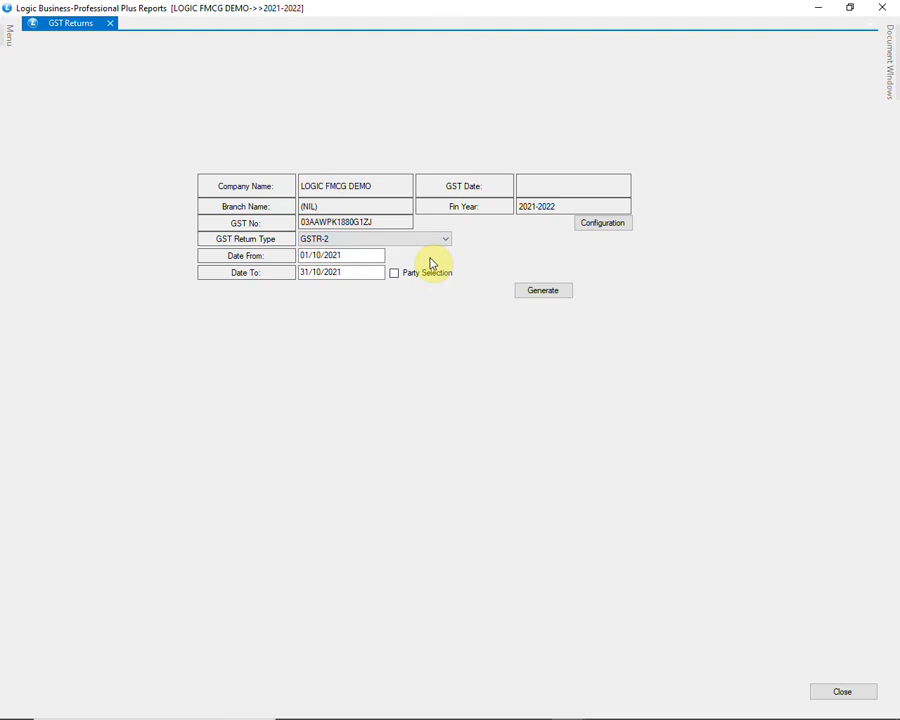
pyautogui.click(538, 289)
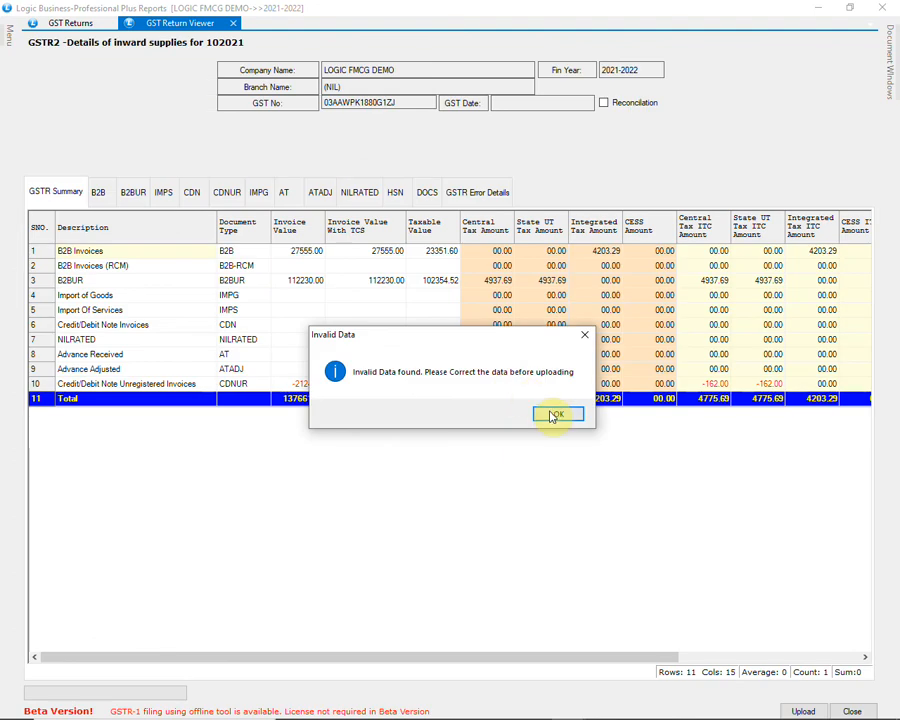
pyautogui.click(555, 414)
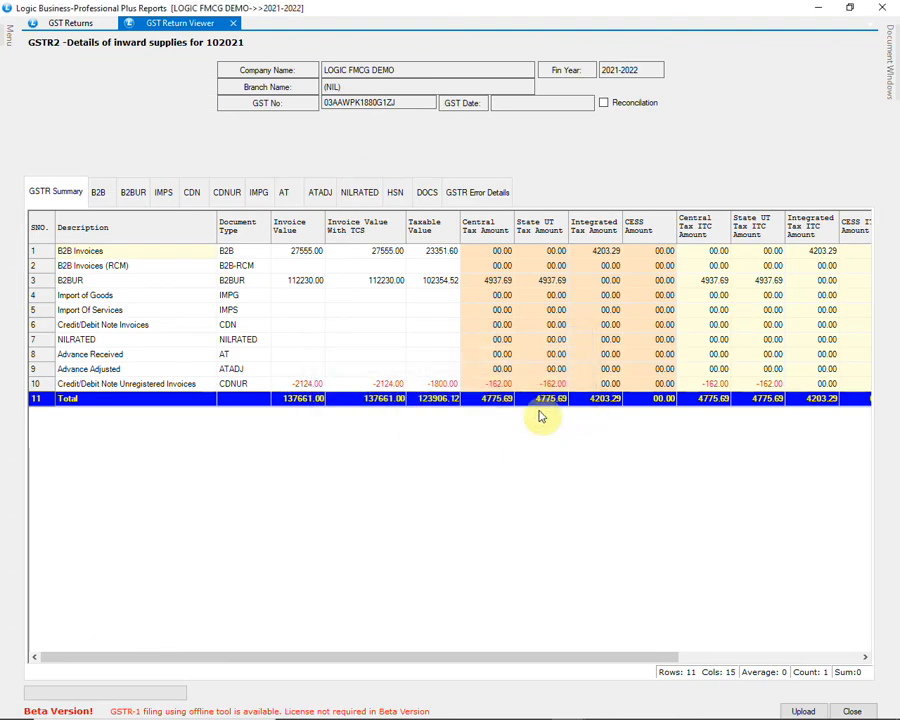
# Step: Review the B2B, B2BUR, CDN, CDNUR and HSN details of the GSTR-2 inward supplies
pyautogui.click(104, 192)
pyautogui.click(448, 281)
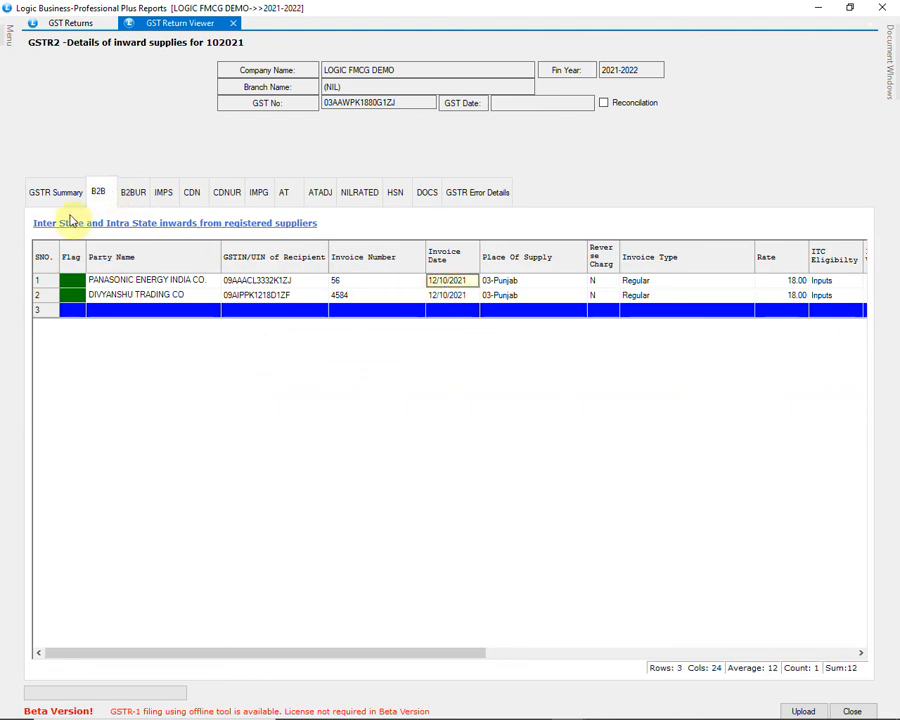
pyautogui.click(132, 191)
pyautogui.click(232, 288)
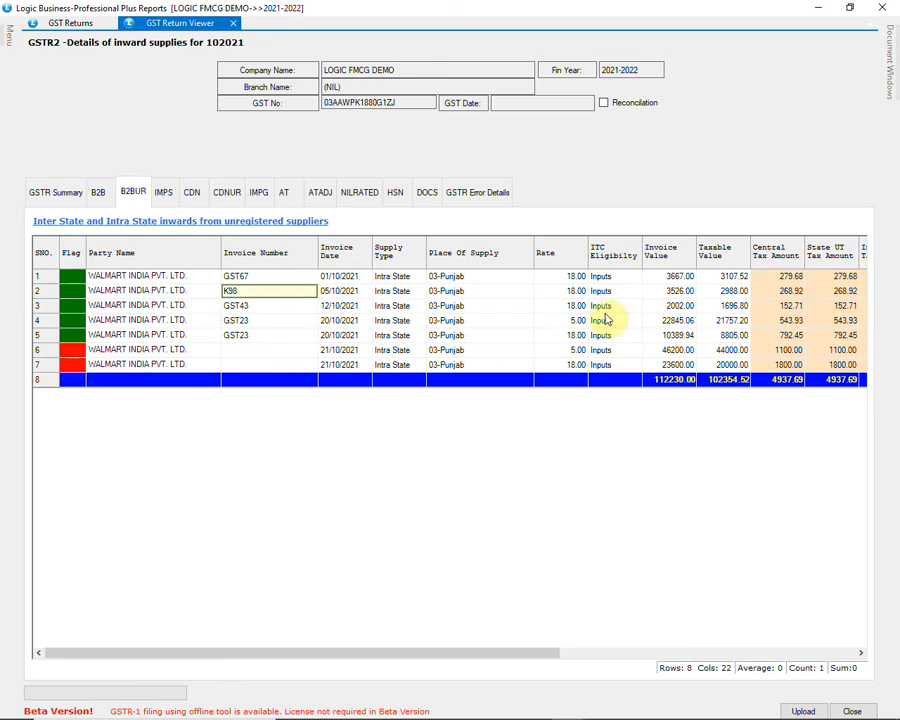
pyautogui.click(225, 196)
pyautogui.click(191, 192)
pyautogui.click(226, 192)
pyautogui.click(320, 283)
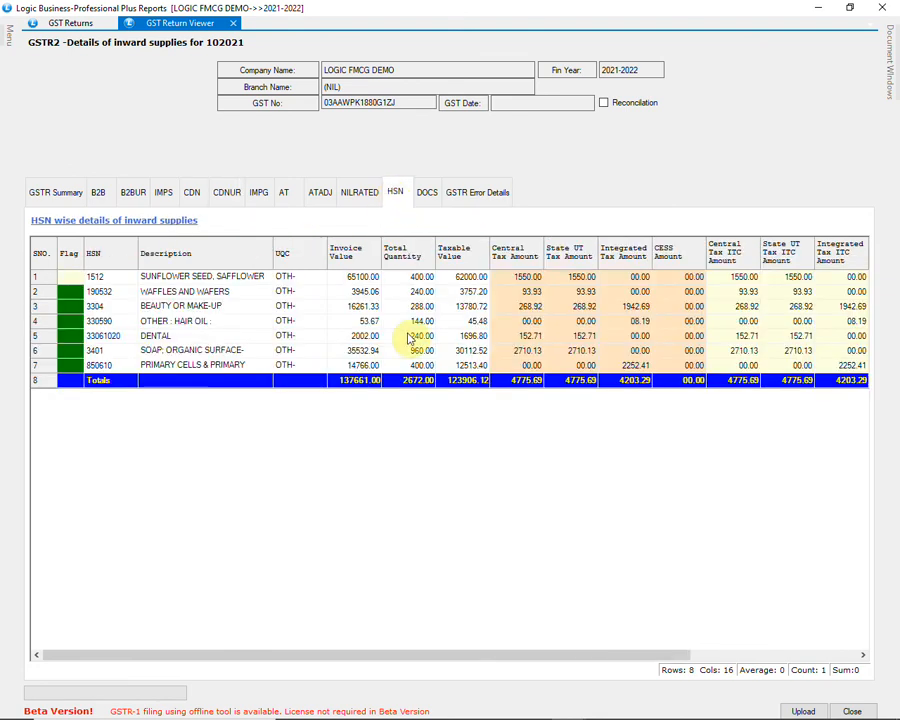
# Step: Enable reconciliation for the GSTR-2 return and open the file selection for a Json/Zip GSTR2A source, then cancel it
pyautogui.click(613, 104)
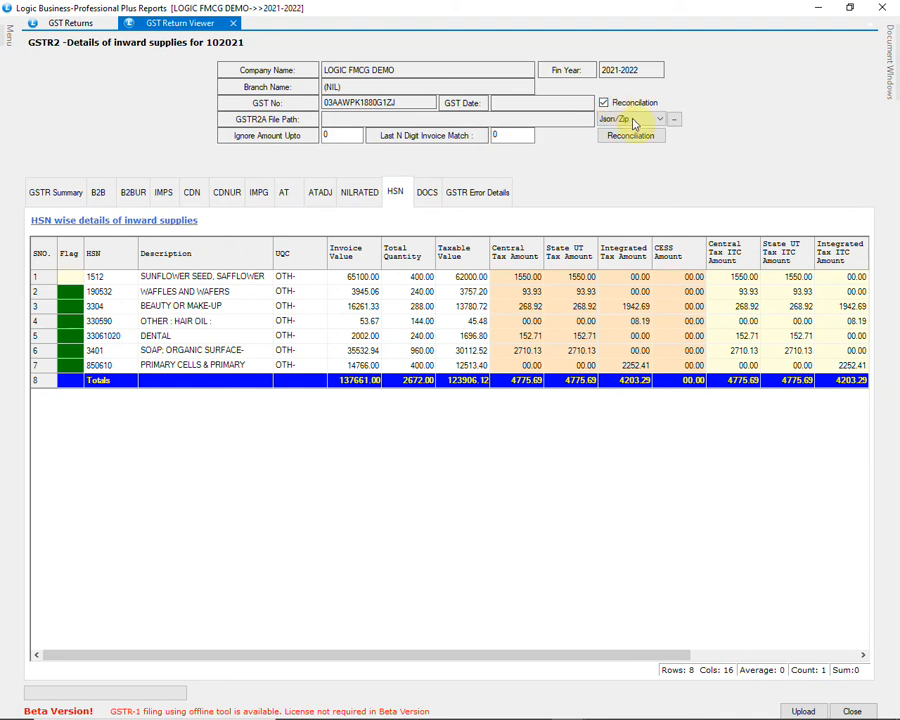
pyautogui.click(640, 120)
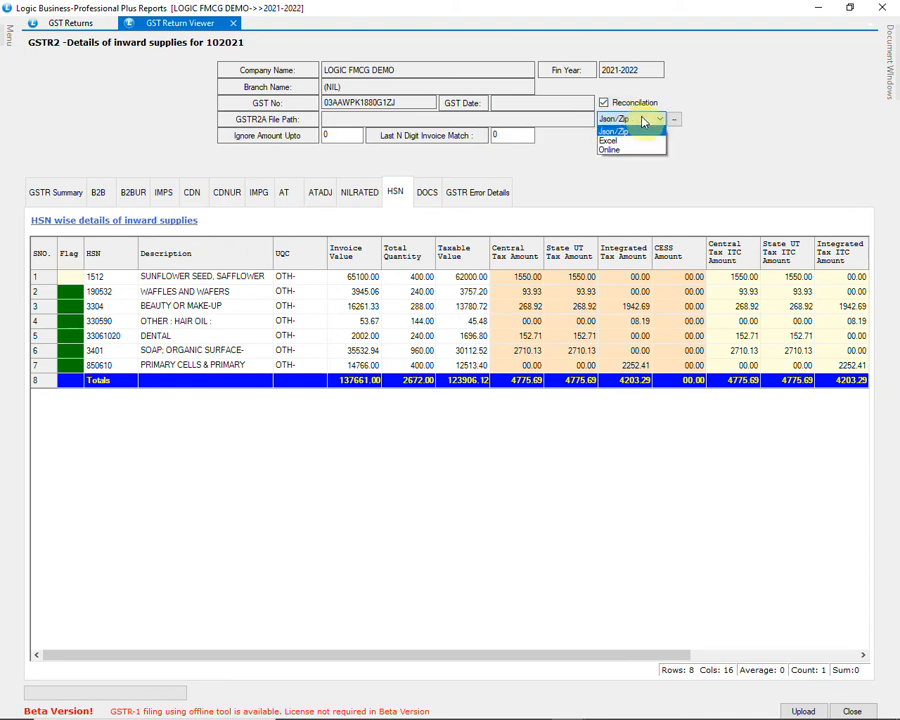
pyautogui.click(643, 120)
pyautogui.click(675, 120)
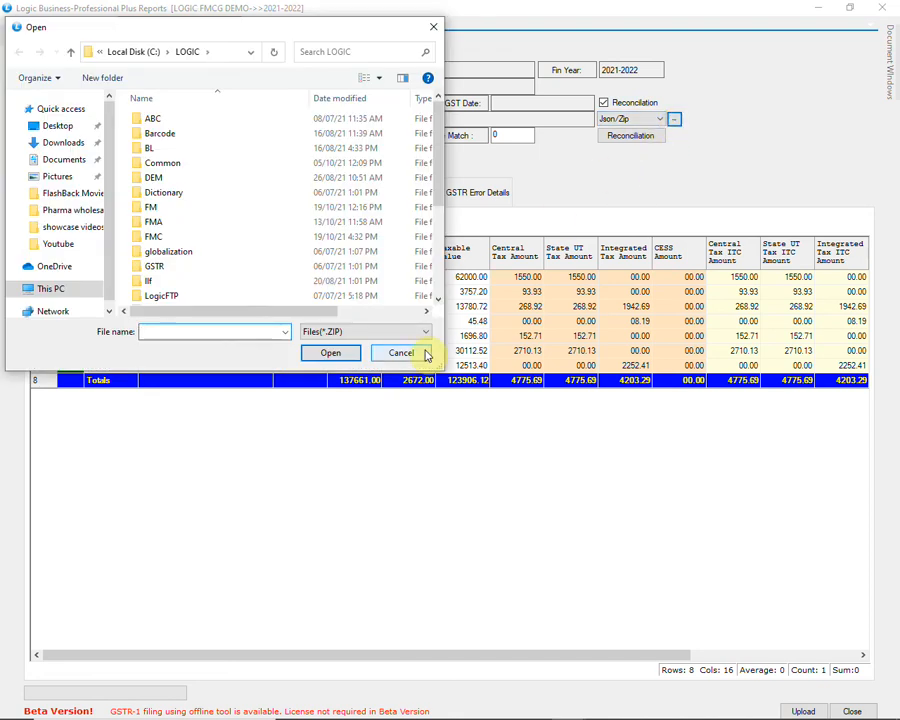
pyautogui.click(400, 353)
# Step: Switch the GSTR2A source to Excel and open its file selection, then cancel it
pyautogui.click(630, 118)
pyautogui.click(624, 137)
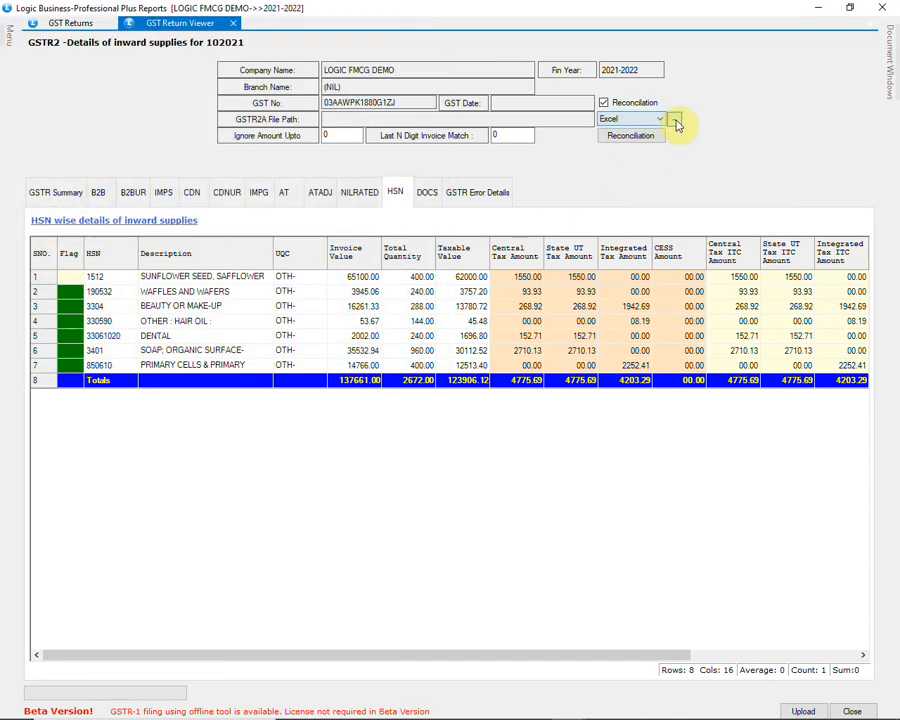
pyautogui.click(676, 121)
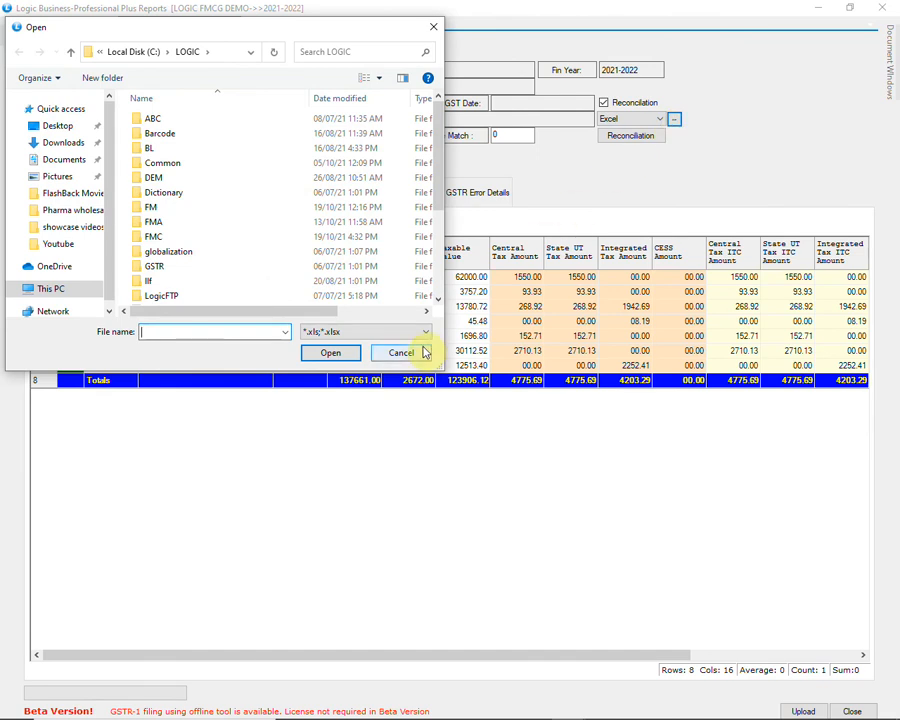
pyautogui.click(423, 352)
# Step: Set the GSTR2A reconciliation source to Online, then close the GSTR-2 return viewer
pyautogui.click(628, 121)
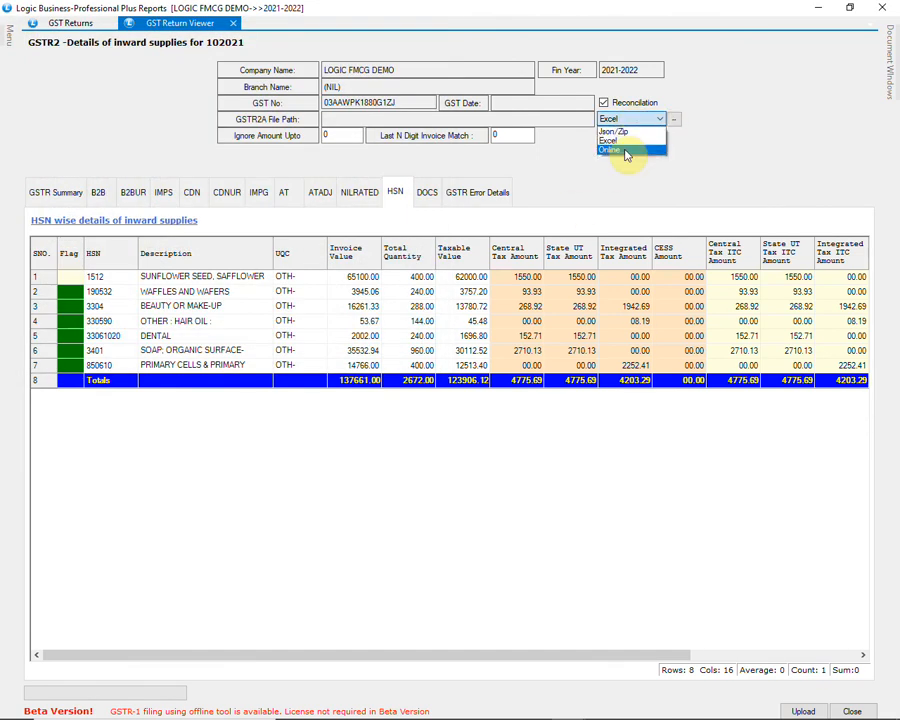
pyautogui.click(624, 150)
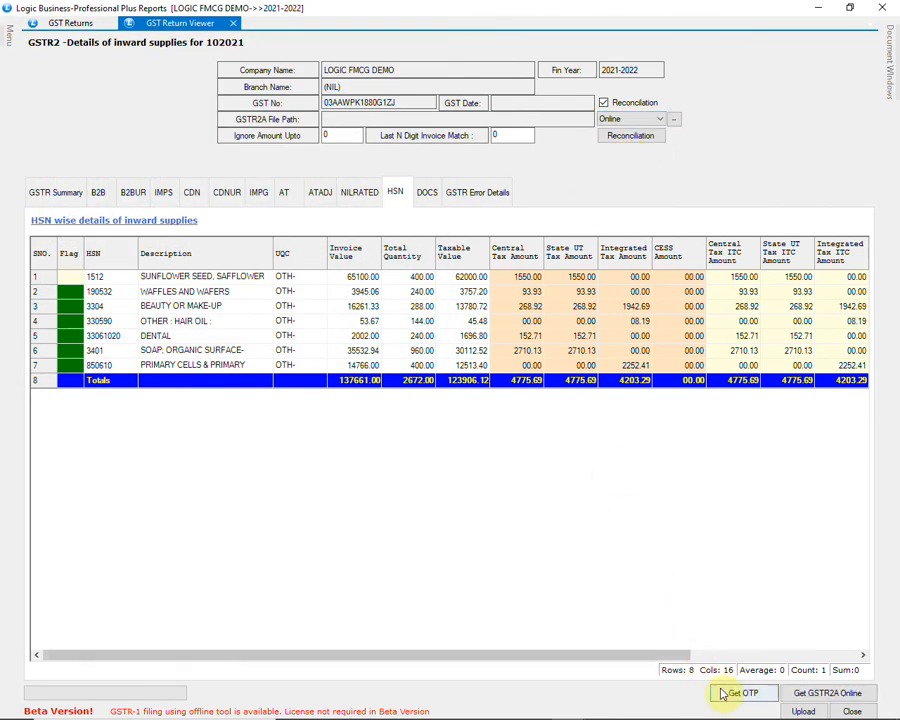
pyautogui.click(852, 711)
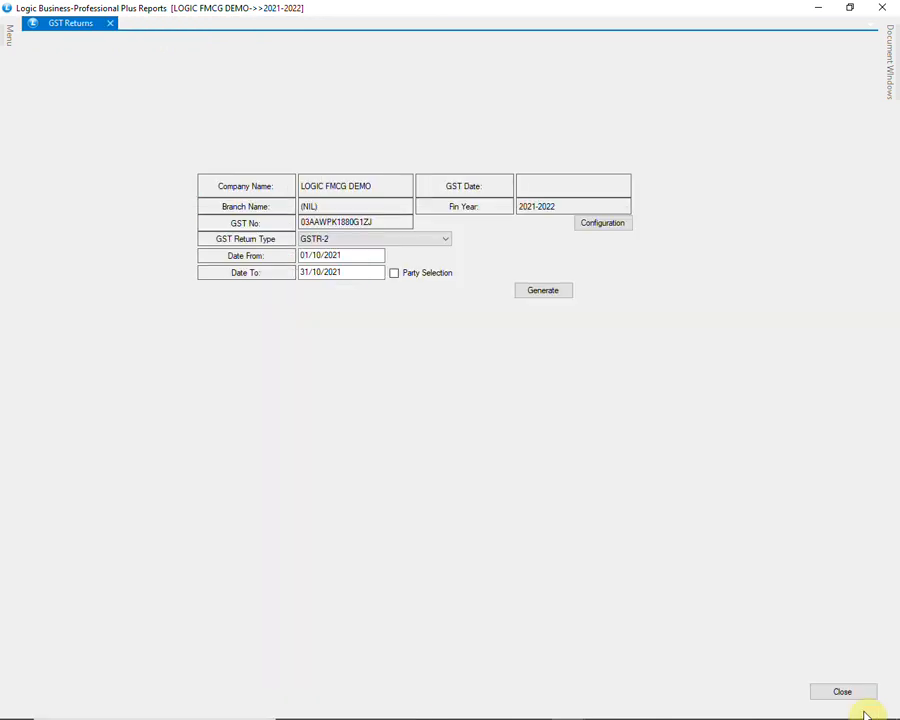
# Step: Generate the GSTR-3B return for 01/10/2021 to 31/10/2021
pyautogui.click(444, 240)
pyautogui.click(434, 270)
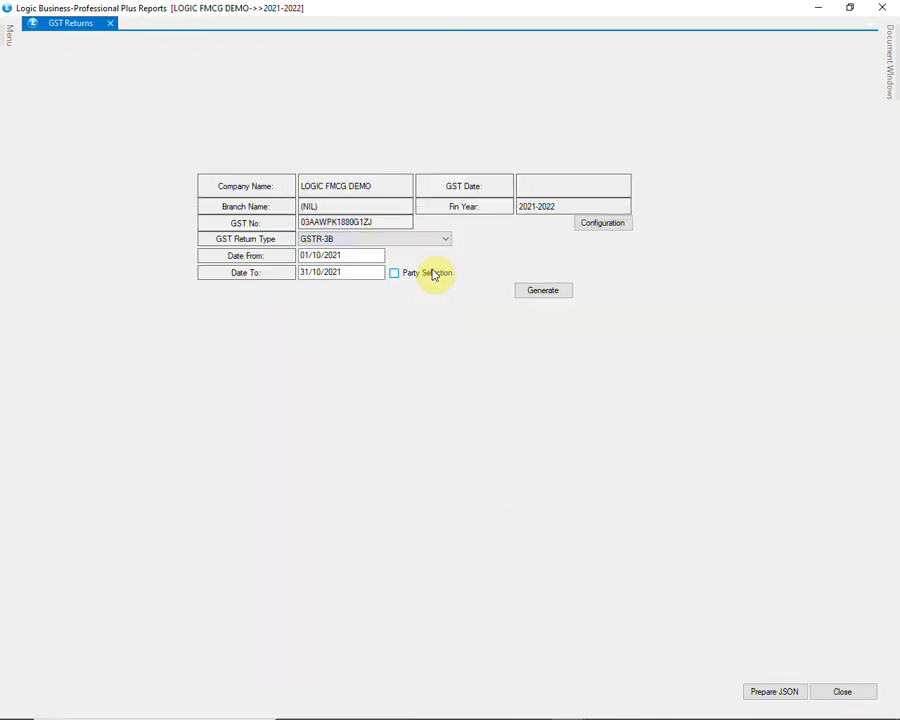
pyautogui.click(545, 291)
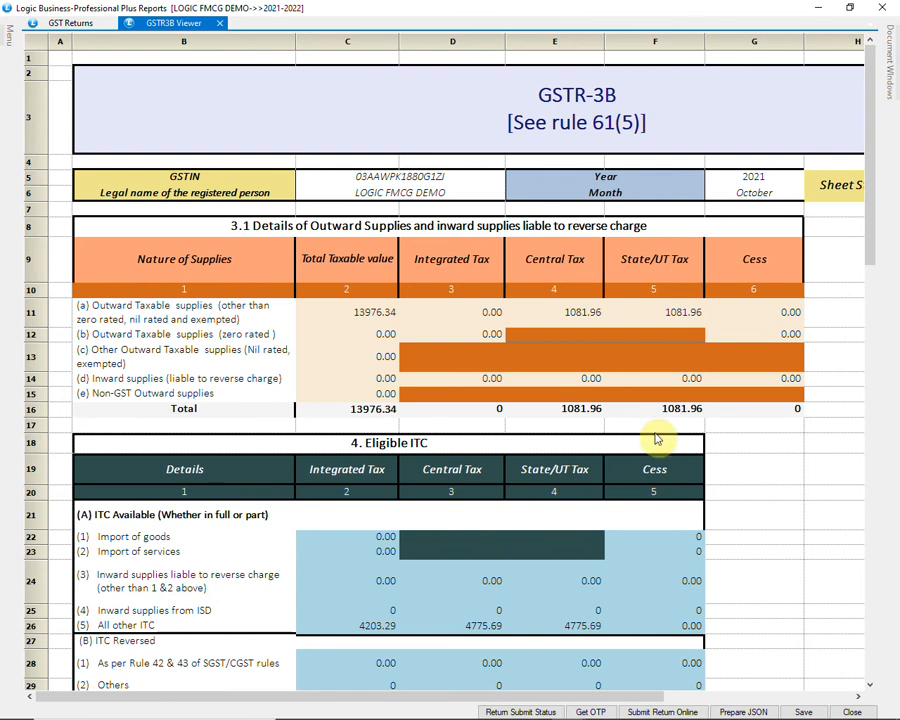
# Step: Review the outward supplies, eligible ITC, exempt supplies and interest sections of the GSTR-3B return, then close its viewer
pyautogui.scroll(-2, 744, 441)
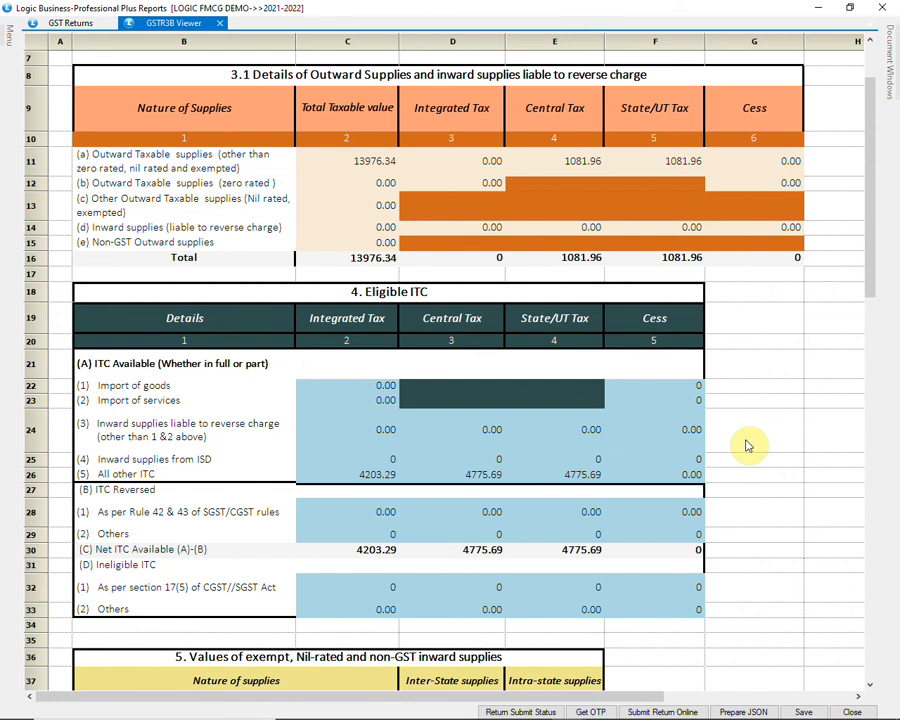
pyautogui.scroll(-2, 749, 446)
pyautogui.scroll(-4, 749, 446)
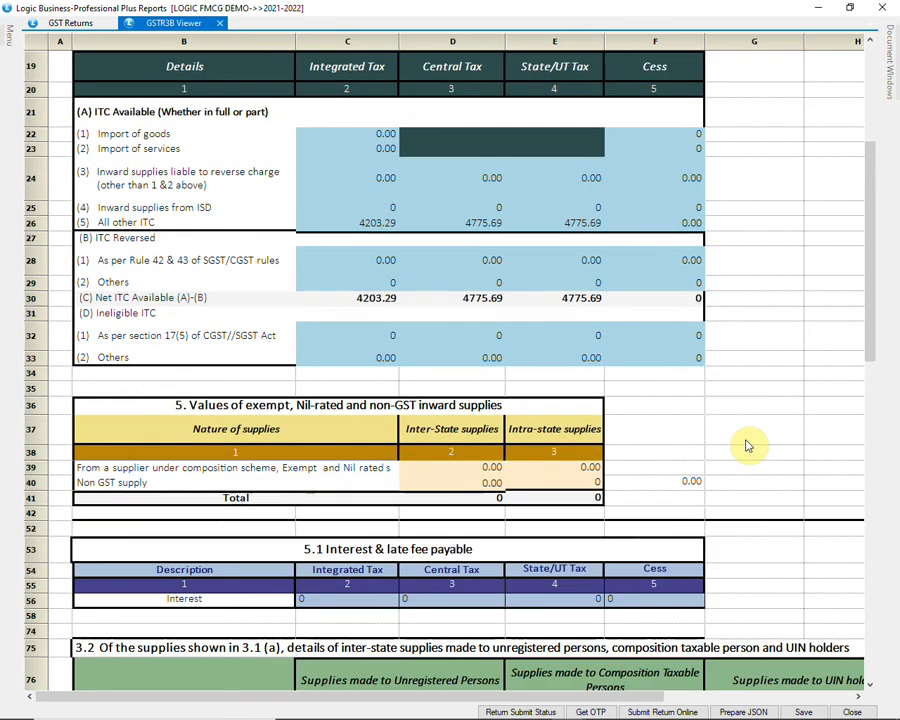
pyautogui.scroll(-6, 749, 446)
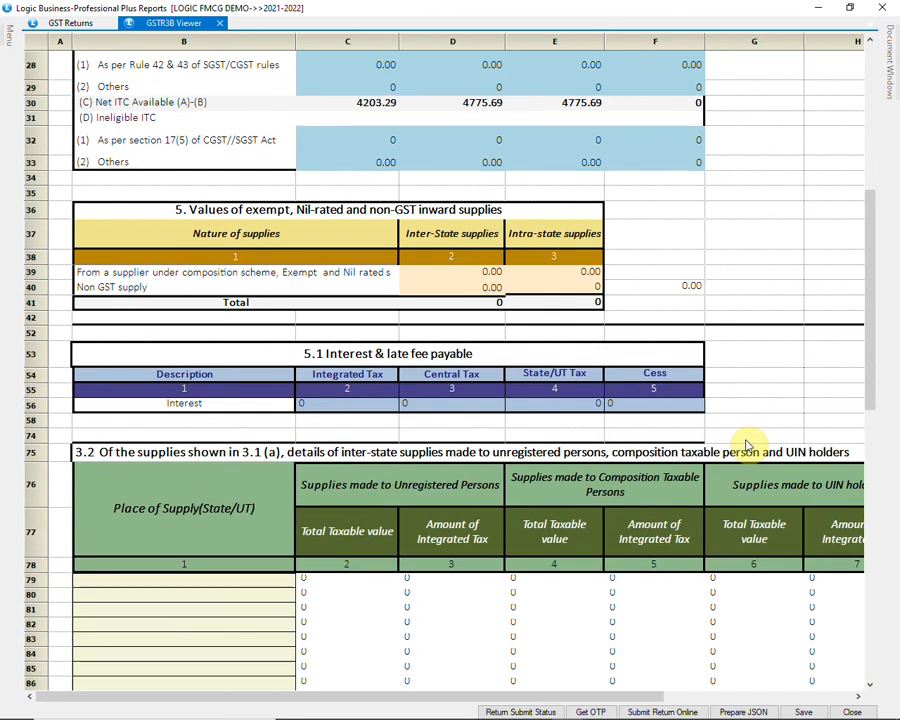
pyautogui.scroll(10, 749, 446)
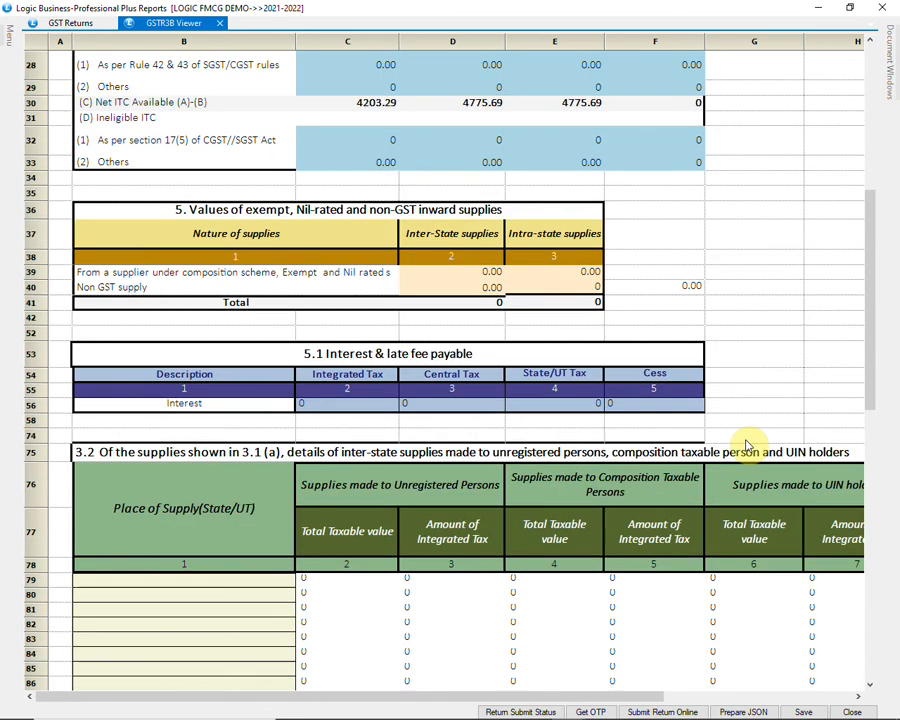
pyautogui.scroll(2, 749, 446)
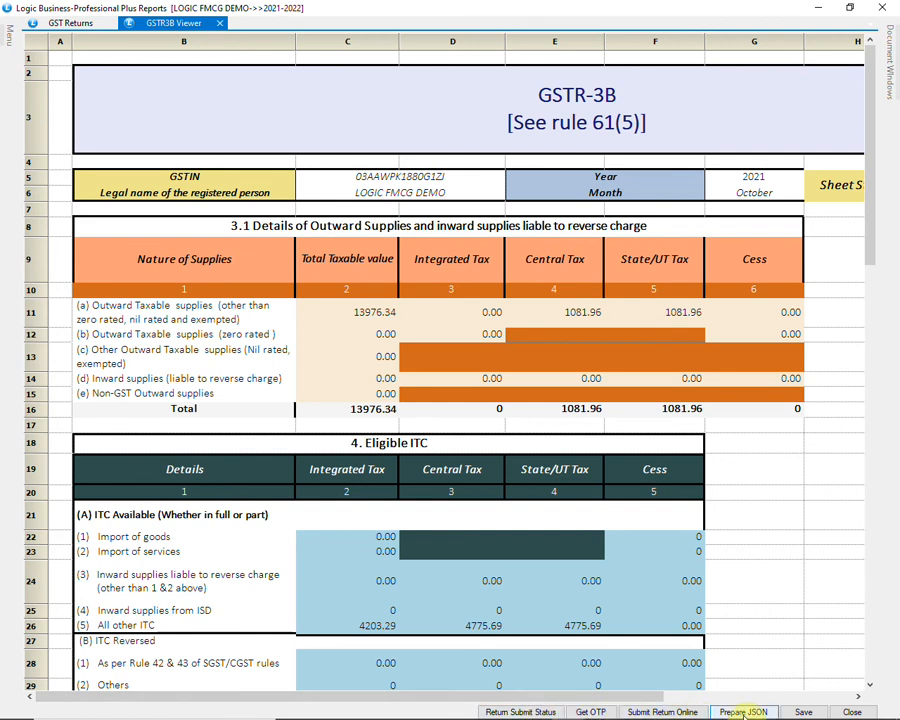
pyautogui.click(852, 712)
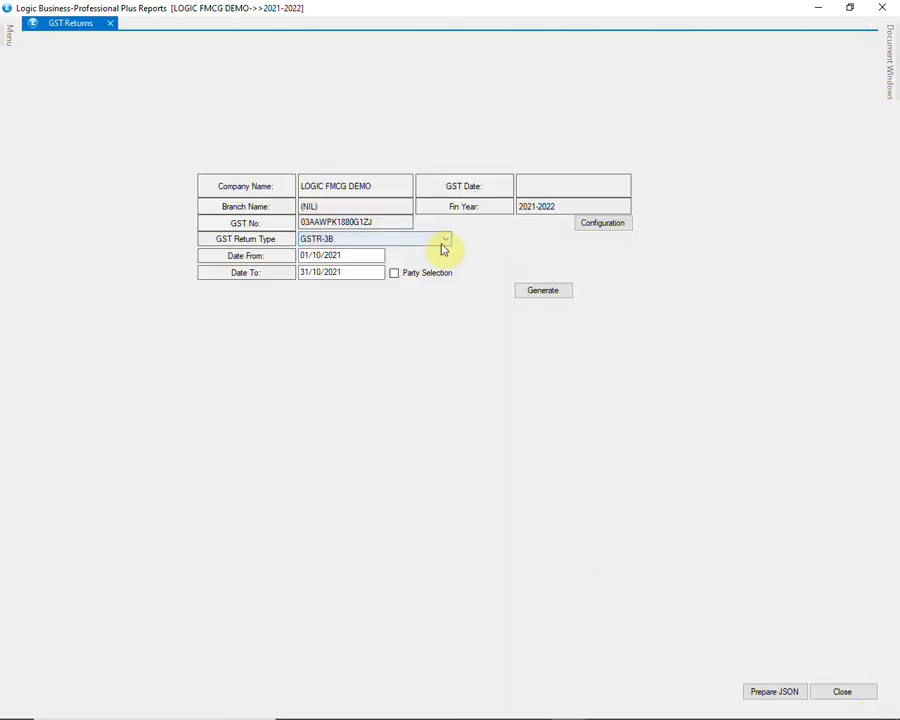
# Step: Look through the available GST return types, keep GSTR-3B selected and close GST Returns
pyautogui.click(444, 249)
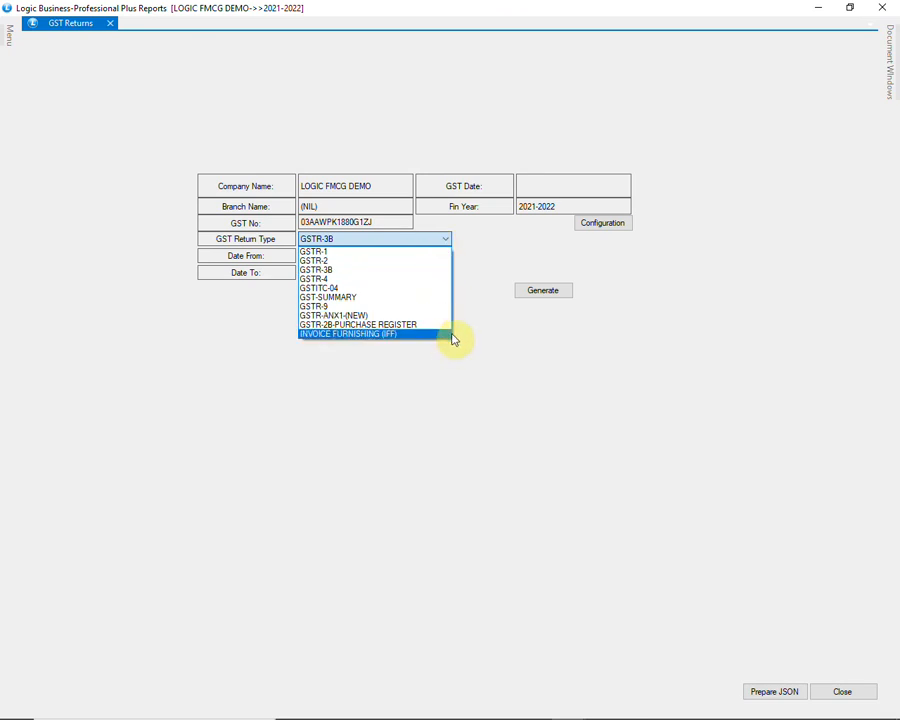
pyautogui.click(450, 270)
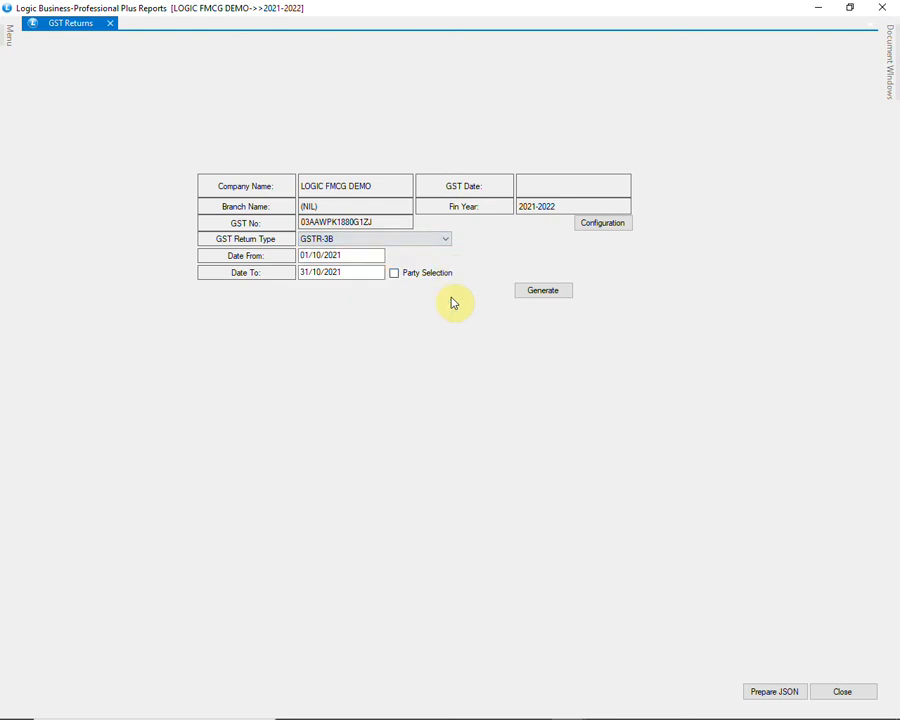
pyautogui.click(838, 689)
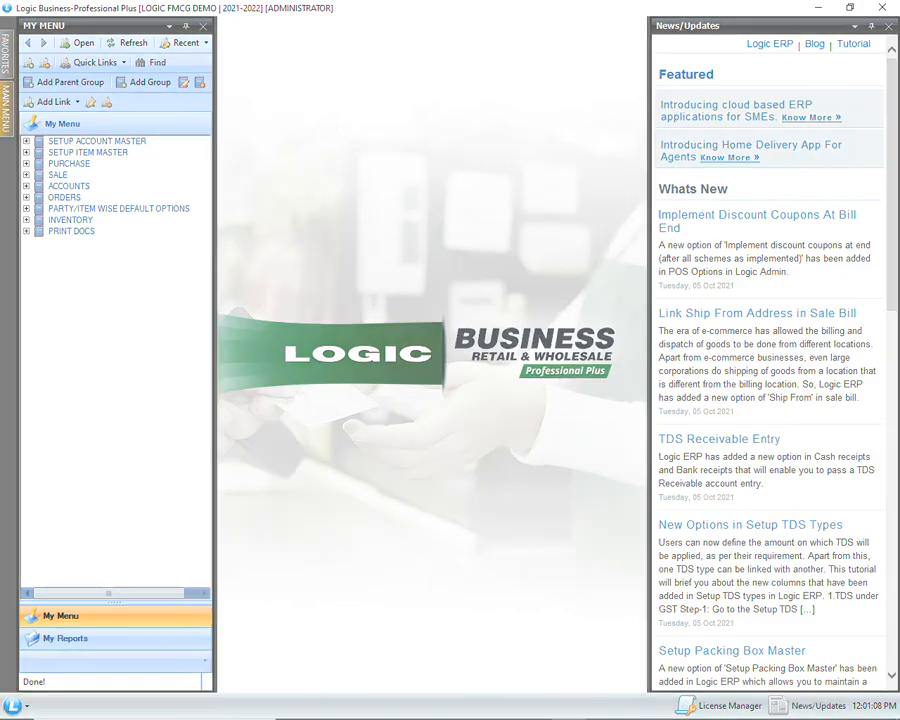